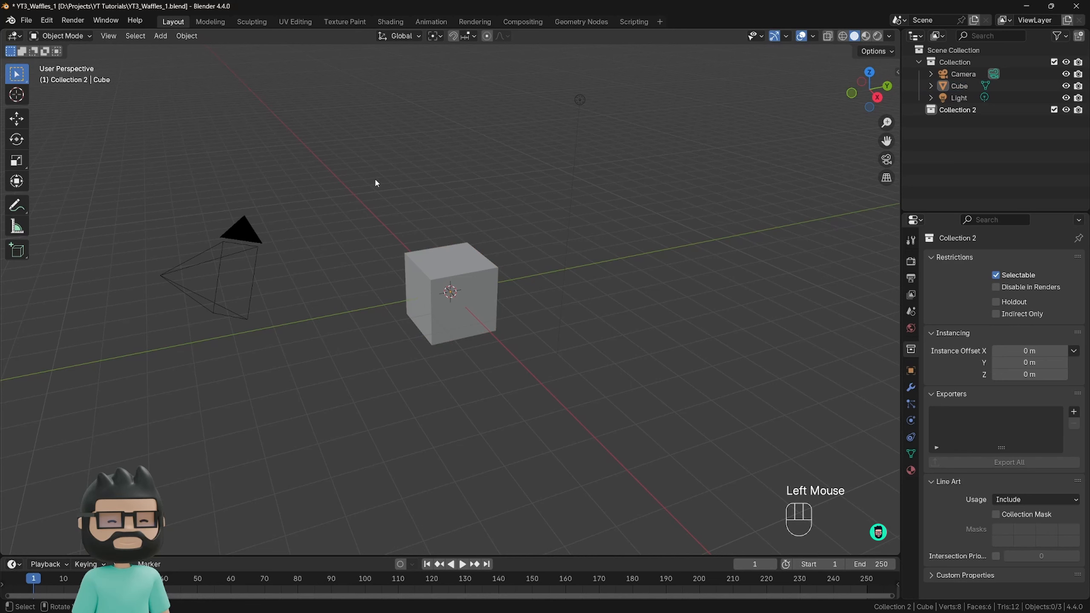
Select the camera and the light together and hide both from the viewport.
left_click_drag(325, 172, 220, 267)
left_click_drag(631, 77, 529, 124, "shift")
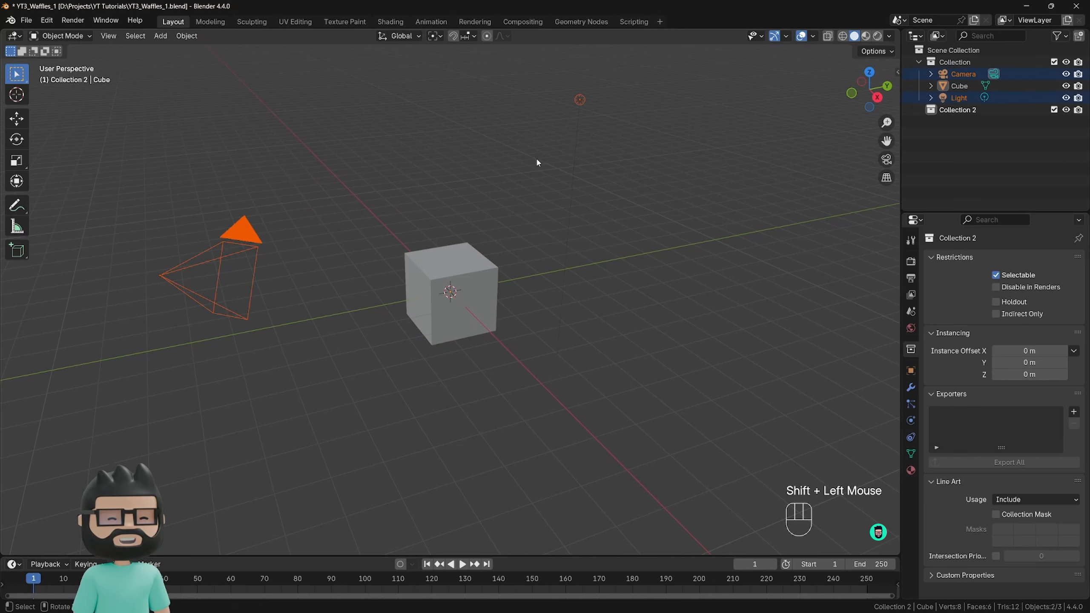
key("h")
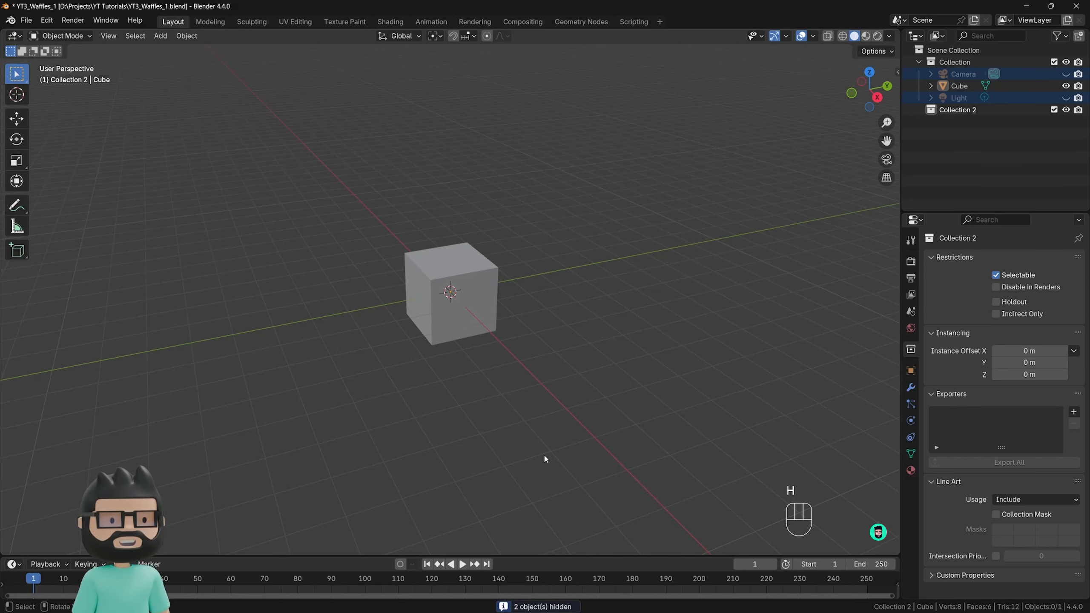
Flatten the default cube's mesh along the Z axis in Edit Mode into a thin square slab, and return to Object Mode.
middle_click_drag(505, 421, 557, 423)
left_click(460, 305)
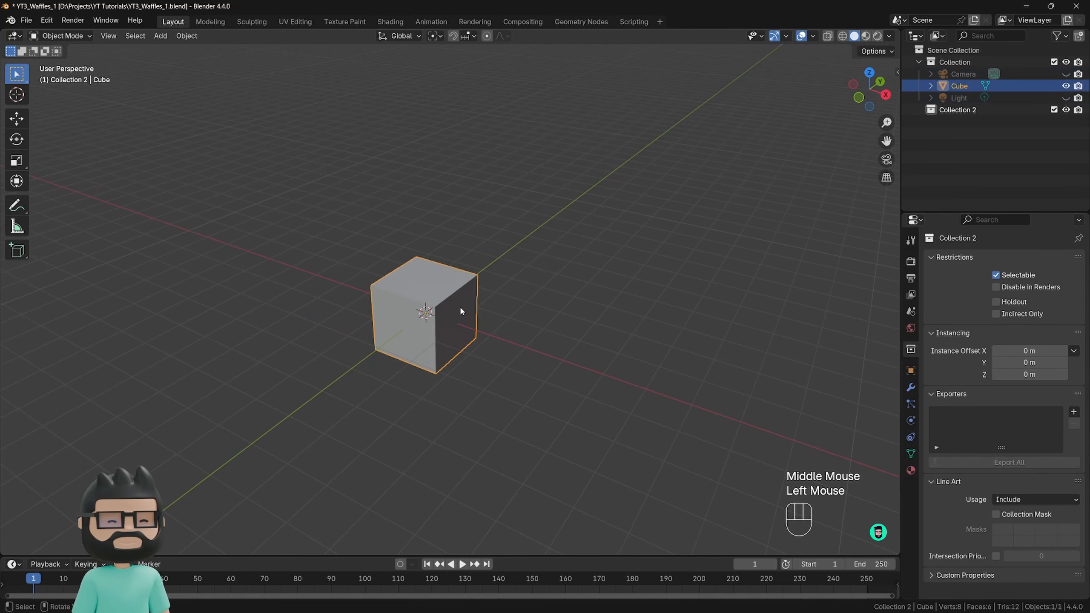
key("Tab")
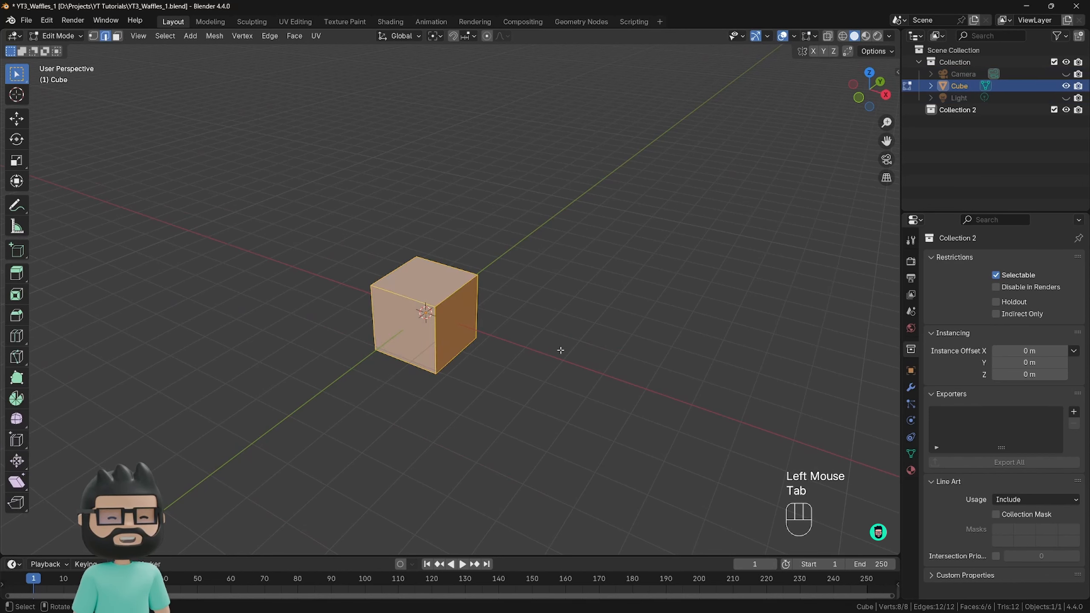
key("s")
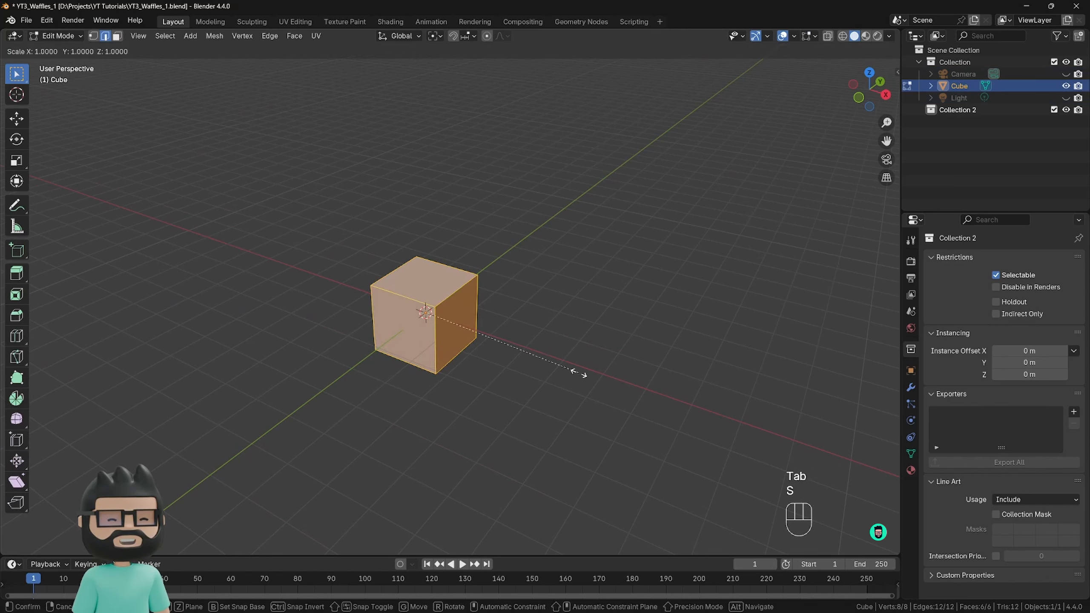
key("z")
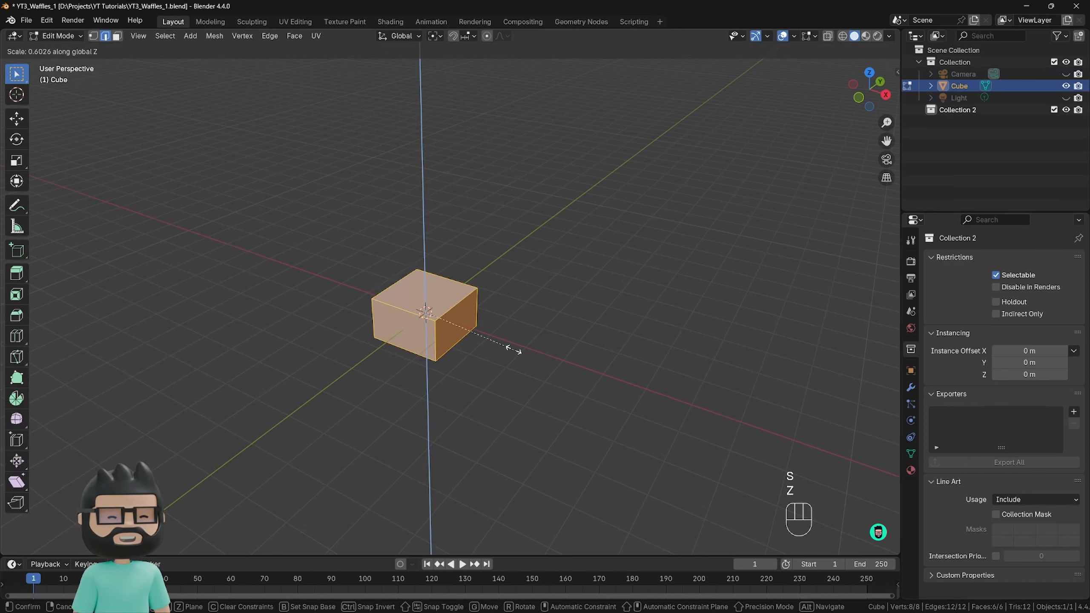
left_click(440, 317)
middle_click_drag(440, 317, 520, 380)
key("Tab")
Look at the slab in front view and enable the Move object gizmo for the viewport.
scroll(524, 382, "down", 1)
key("KP_1")
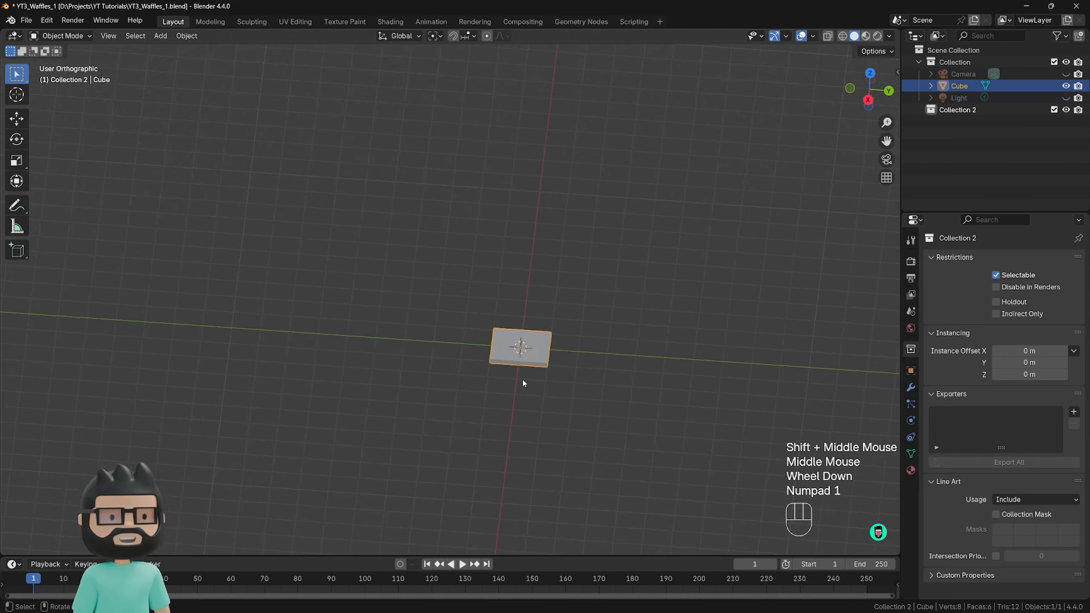
scroll(523, 379, "up", 2)
scroll(533, 372, "up", 2)
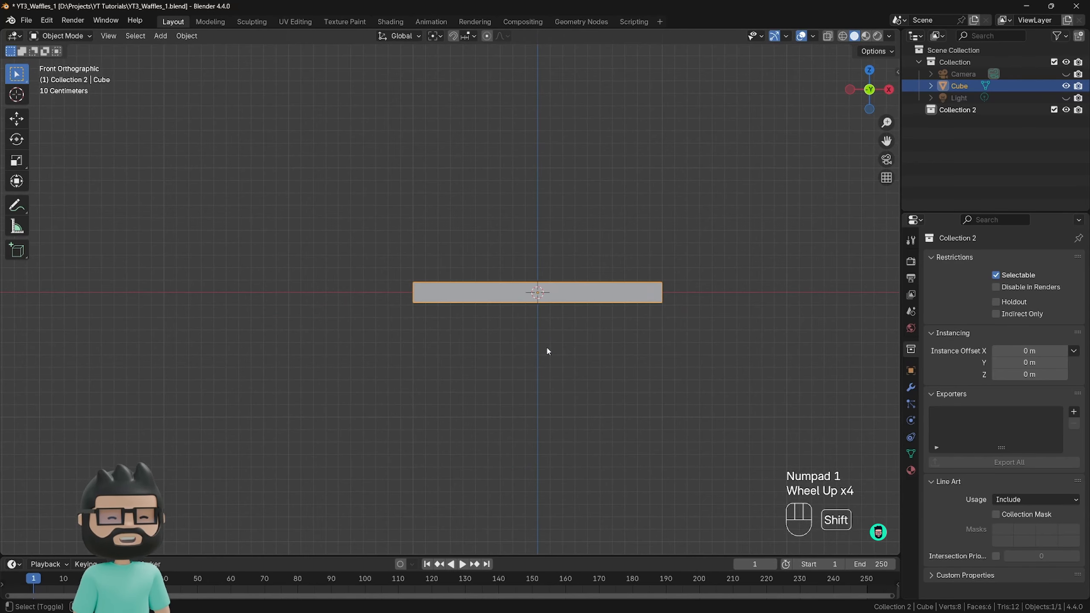
middle_click_drag(548, 353, 482, 353, "shift")
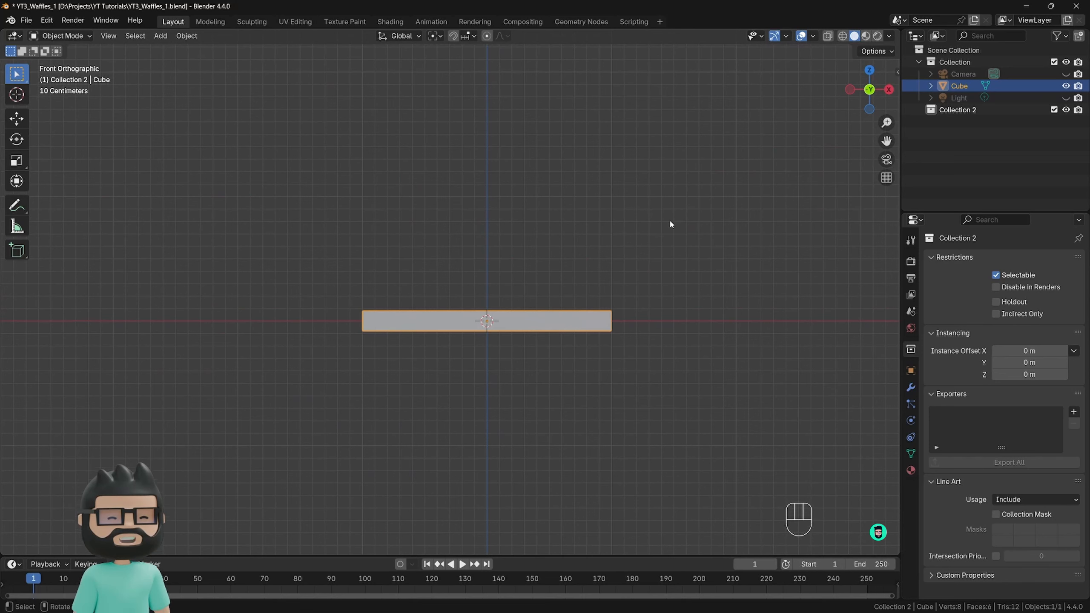
left_click(786, 37)
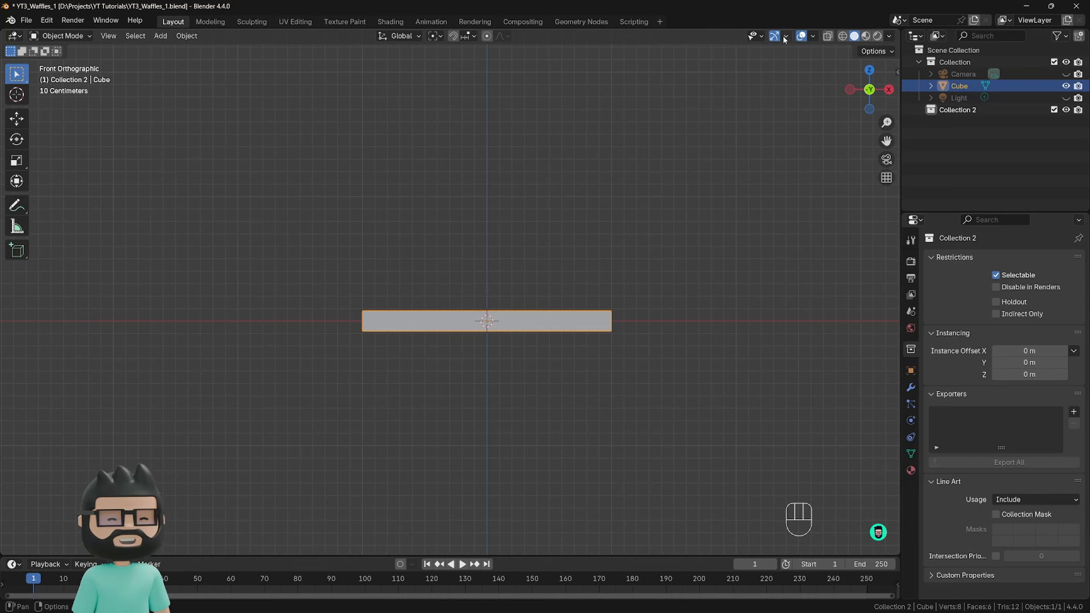
left_click(786, 36)
left_click(743, 161)
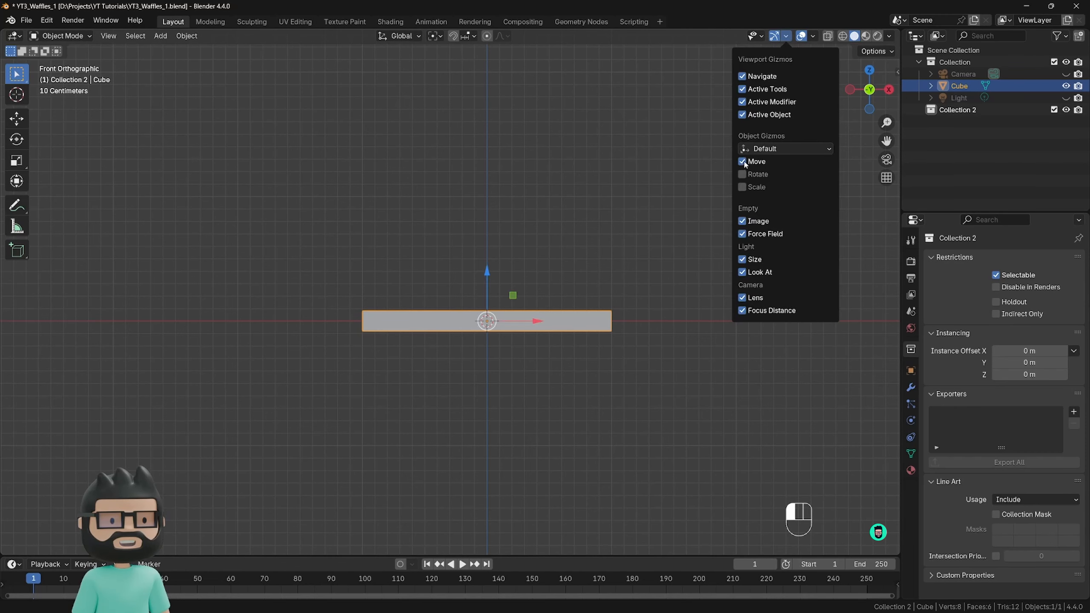
left_click(494, 274)
right_click(492, 272)
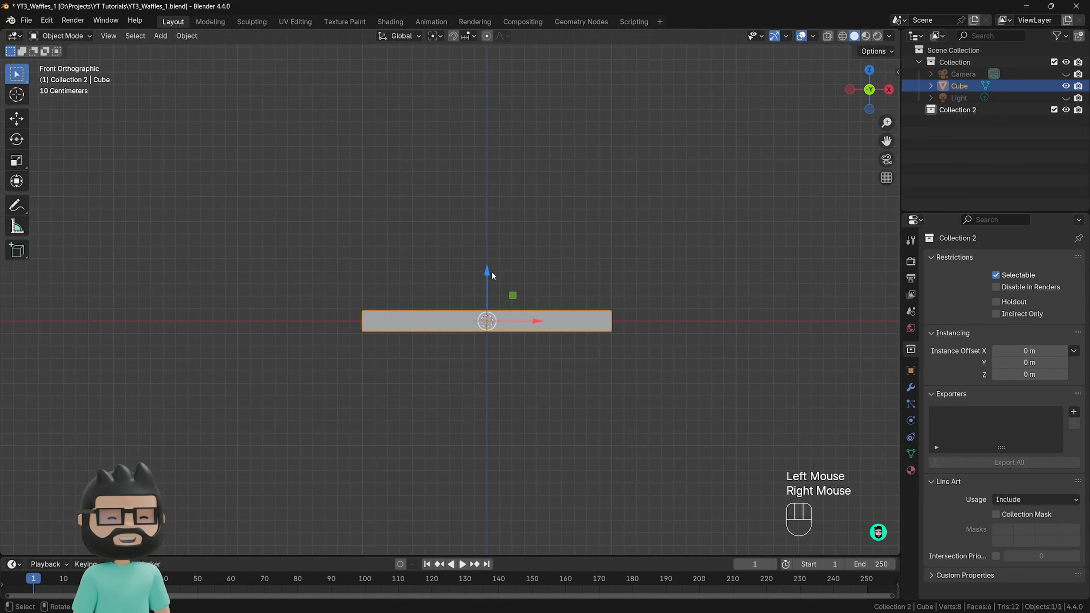
left_click_drag(491, 271, 491, 255)
right_click(490, 256)
Lower the slab along Z in front view until its top face lies on the ground line.
mouse_move(588, 244)
middle_mouse_down()
mouse_move(617, 239)
mouse_move(570, 259)
mouse_move(604, 239)
middle_mouse_up()
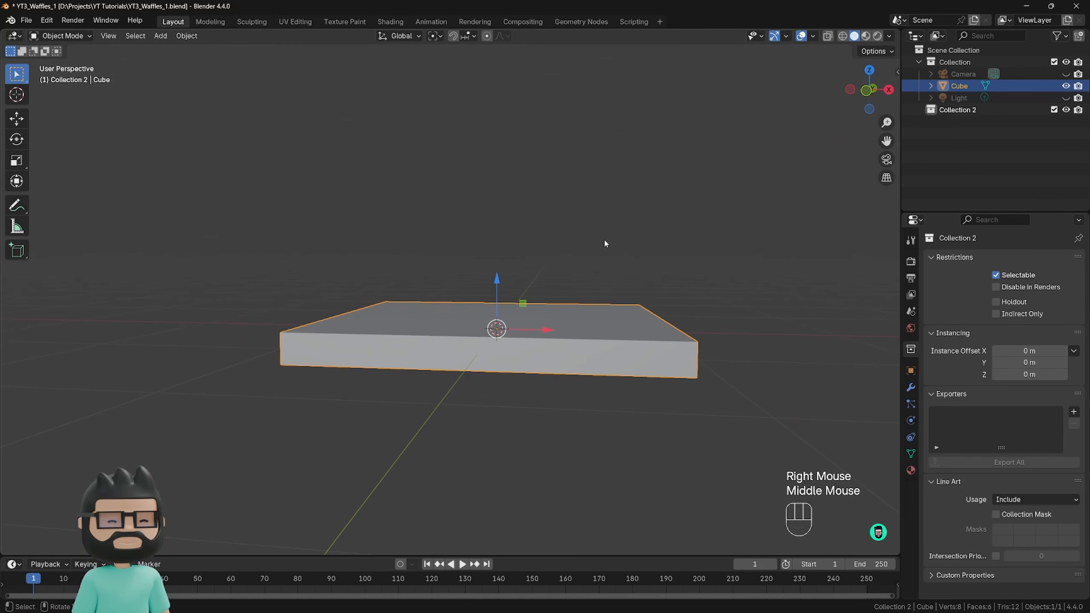
key("KP_1")
left_click_drag(486, 270, 487, 280)
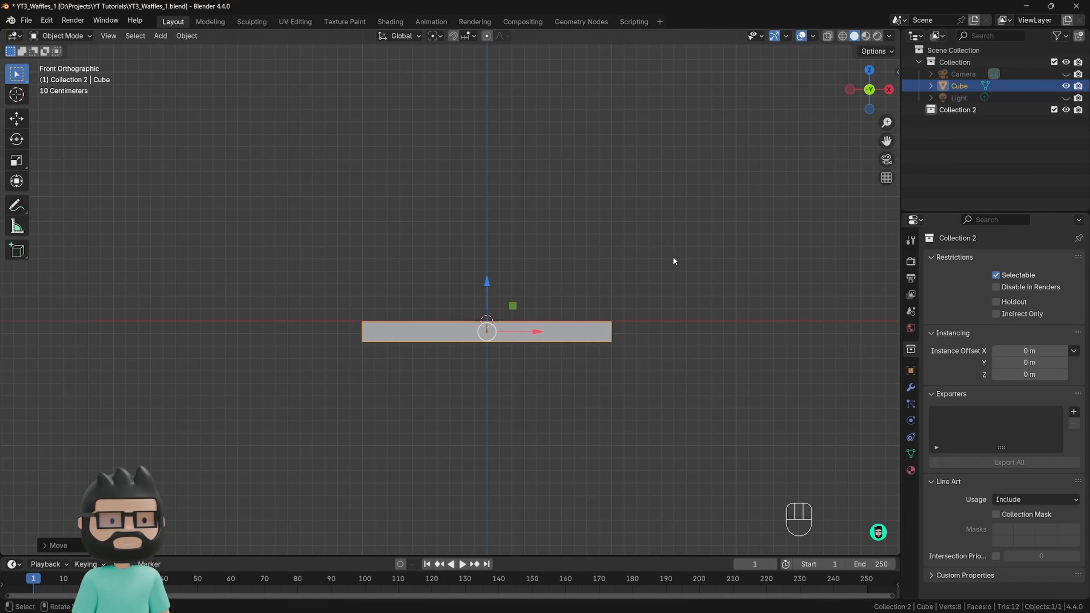
Set the viewport to an orthographic projection with an angled view of the slab from above.
middle_click_drag(668, 261, 633, 252)
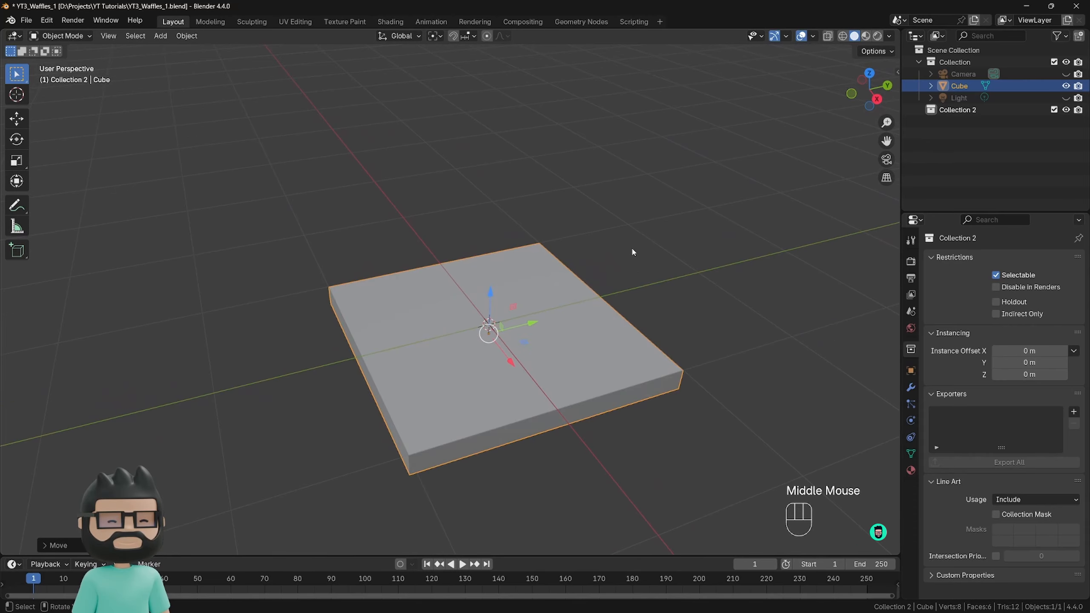
key("KP_5")
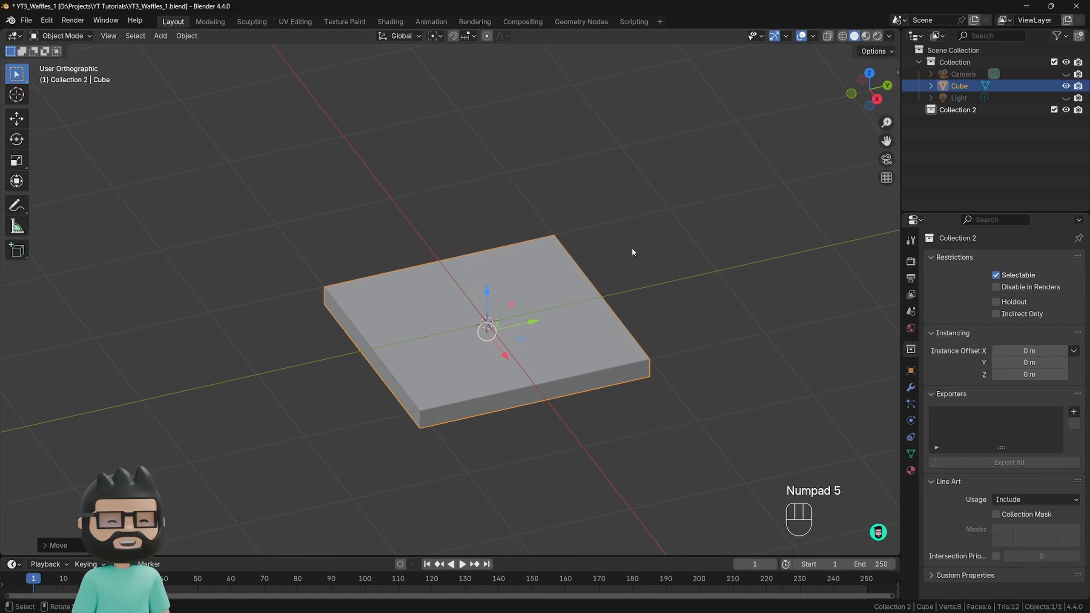
key("KP_5")
key("KP_5")
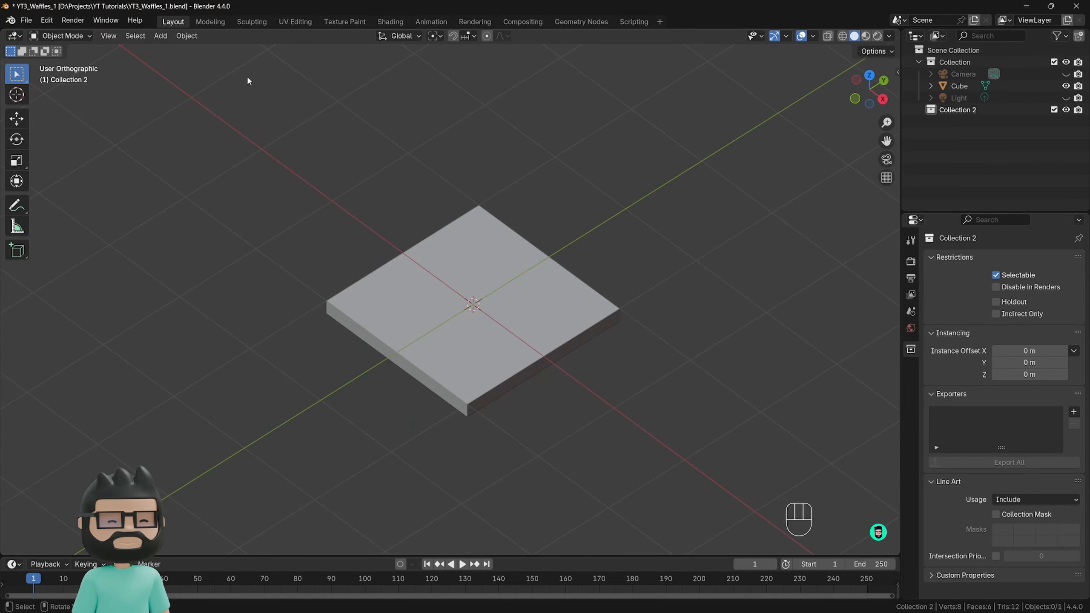
Switch to the Modeling workspace, split its 3D viewport into two side by side, and show the camera view in the narrower one.
left_click(210, 21)
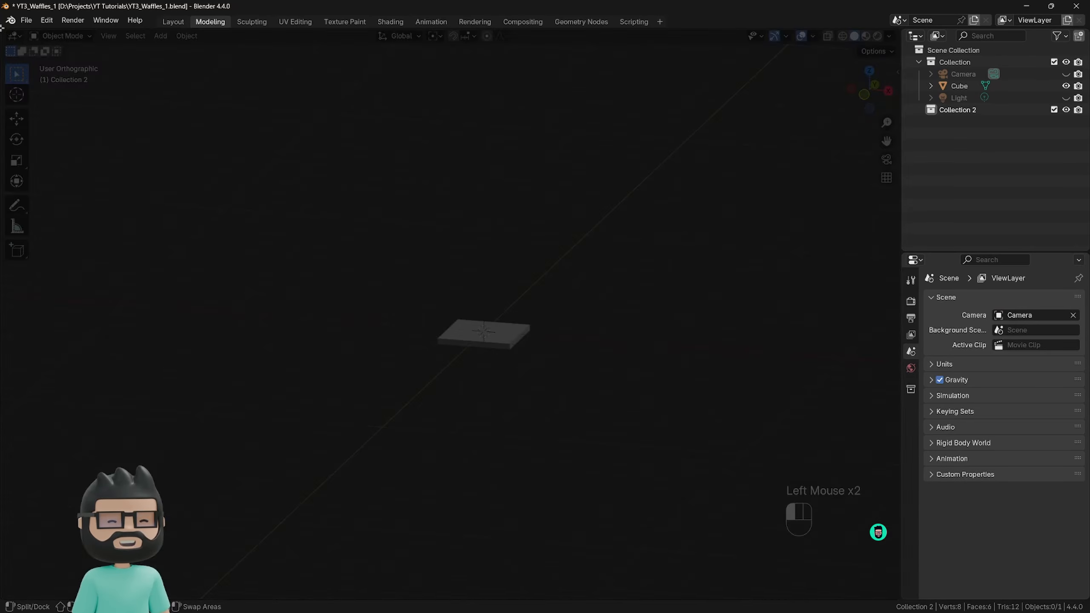
left_click_drag(2, 28, 314, 59)
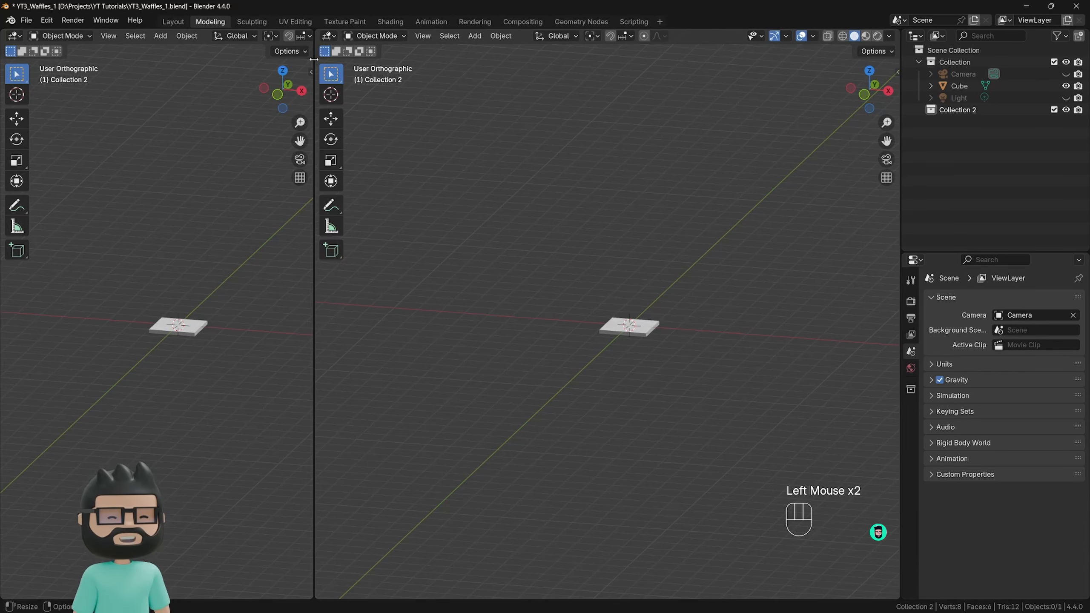
left_click(182, 281)
key("KP_0")
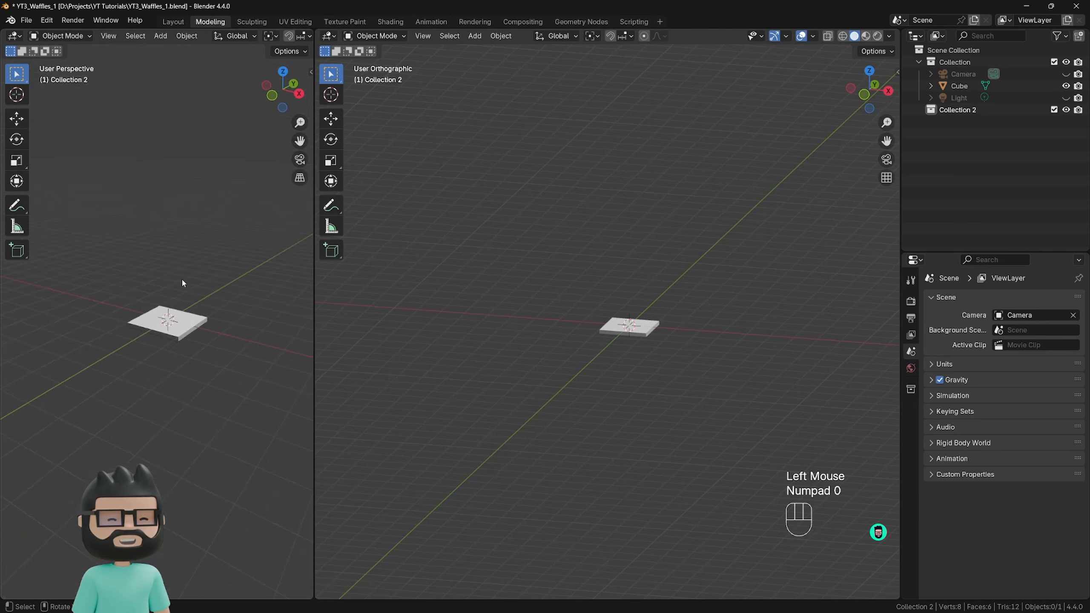
scroll(151, 364, "up", 2)
middle_click_drag(154, 366, 155, 395, "shift")
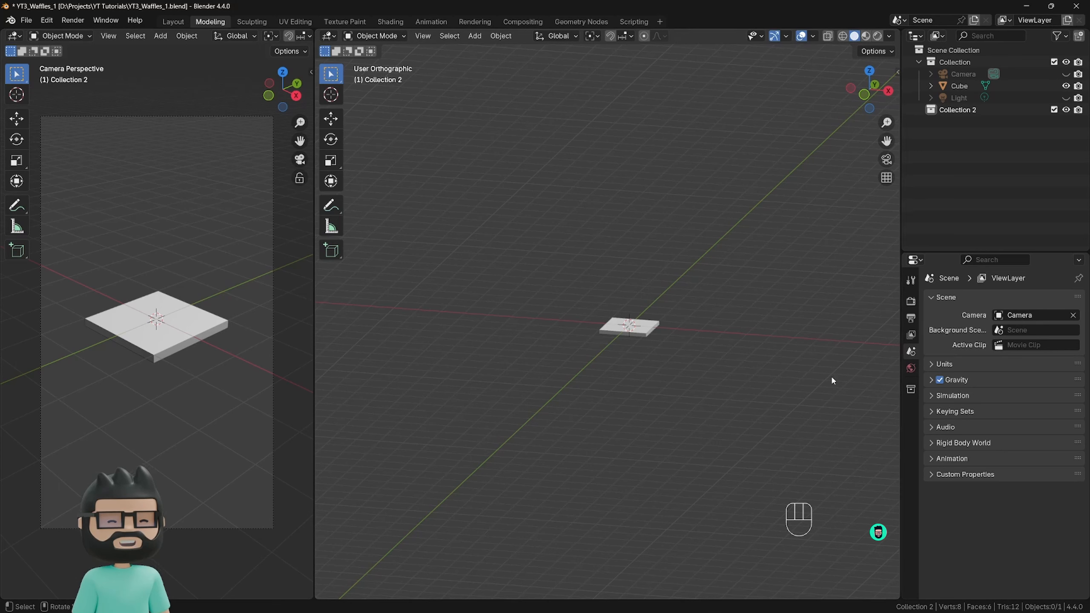
Review the scene's render engine settings and its output format and resolution settings.
left_click(910, 301)
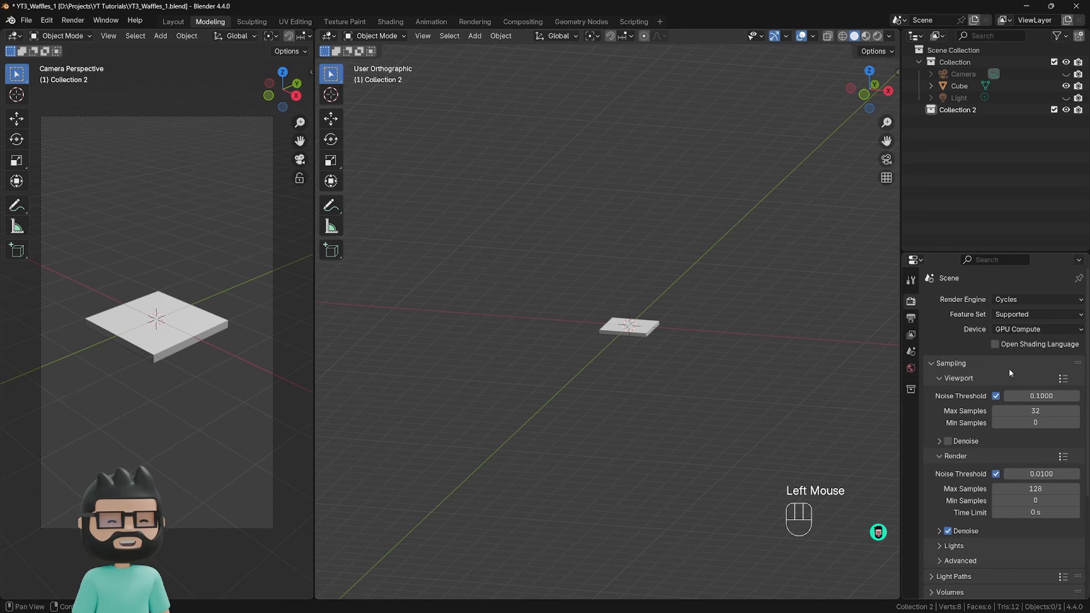
left_click(911, 320)
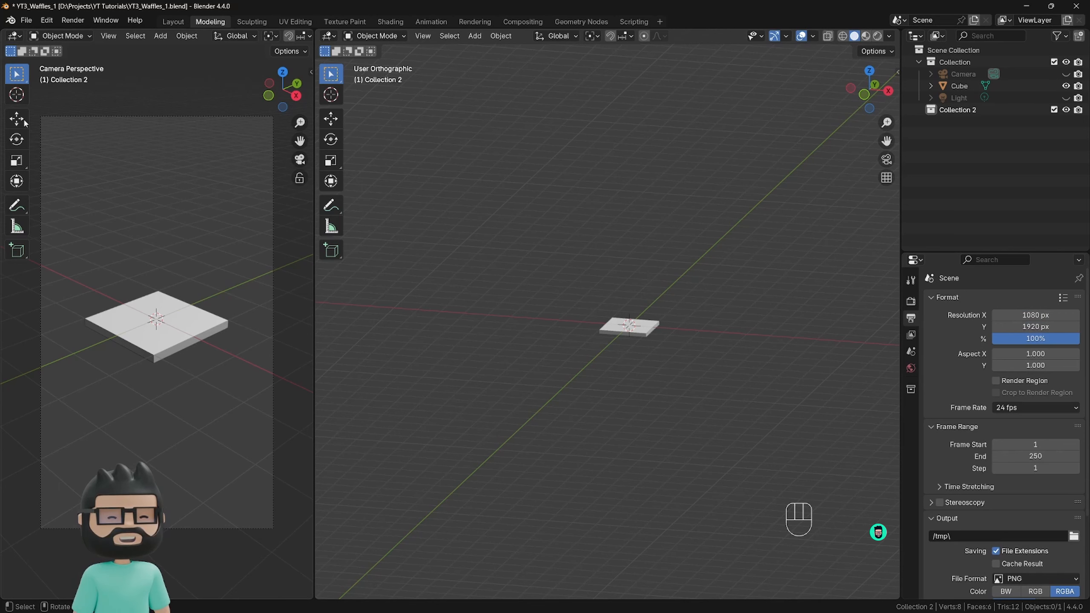
Hide the toolbar in the camera viewport and narrow that viewport to fit closely around the camera frame.
key("t")
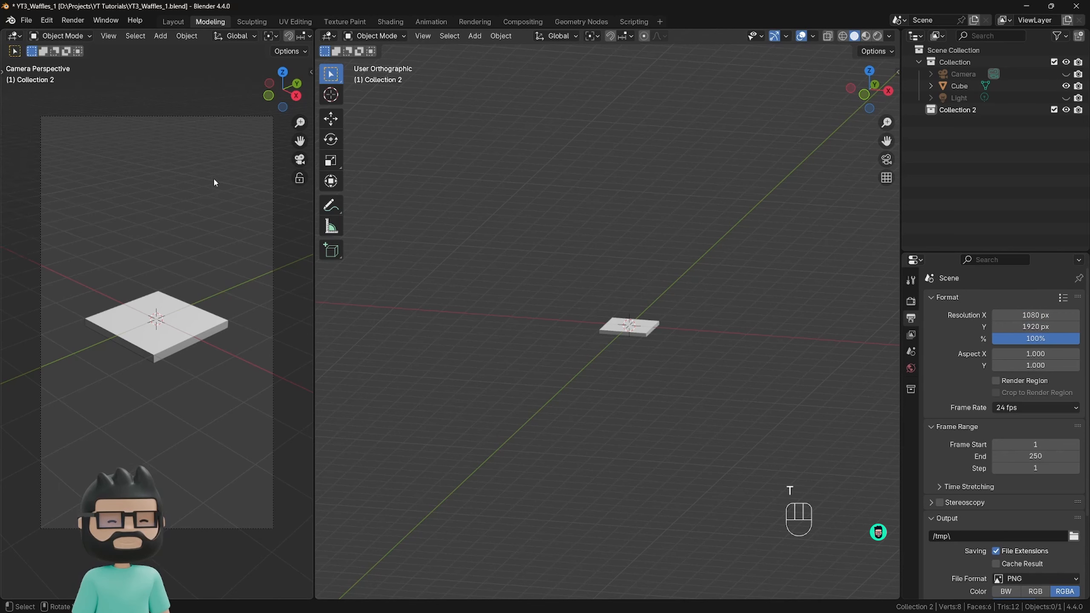
middle_click_drag(214, 223, 193, 224, "shift")
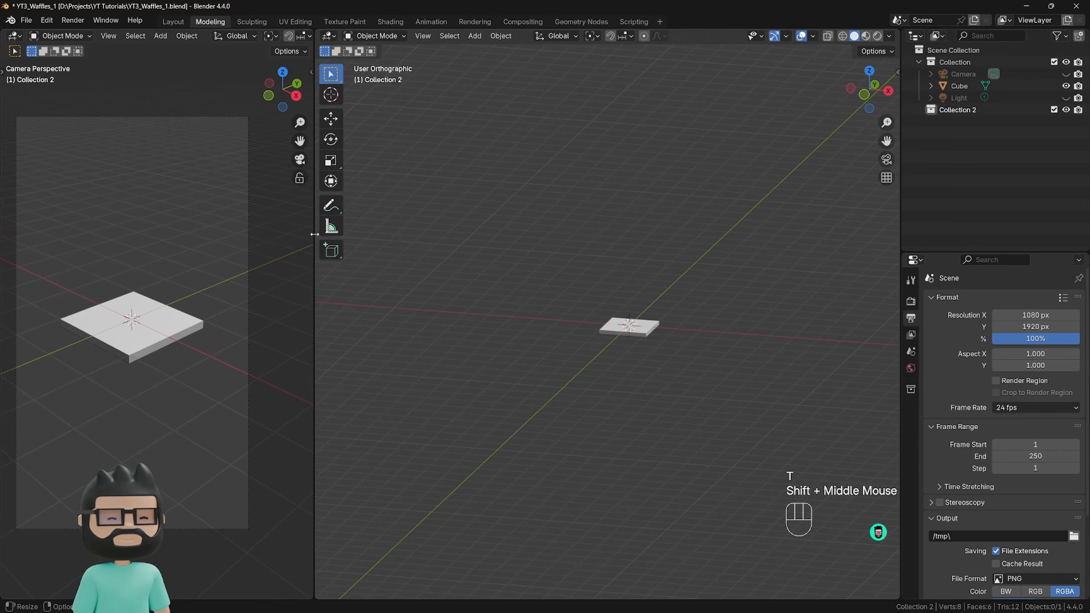
left_click_drag(315, 236, 255, 235)
middle_click_drag(168, 231, 205, 232, "shift")
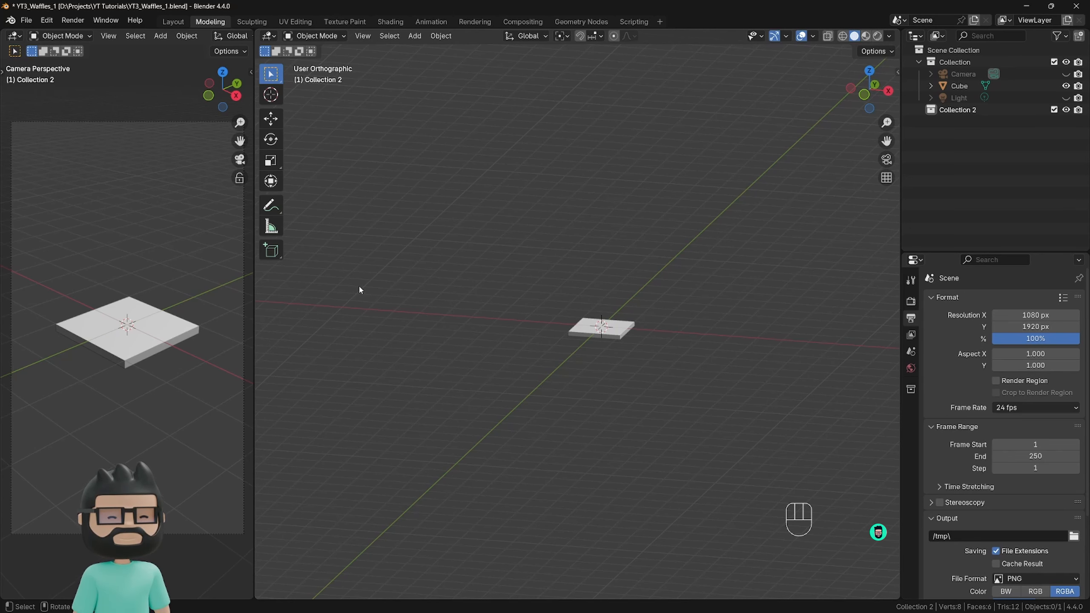
Add a new cube mesh at the world origin in Collection 2.
middle_click_drag(360, 290, 523, 324)
scroll(589, 365, "up", 2)
scroll(488, 350, "up", 3)
scroll(508, 342, "down", 1)
scroll(508, 342, "up", 2)
key("shift+a")
mouse_move(510, 277)
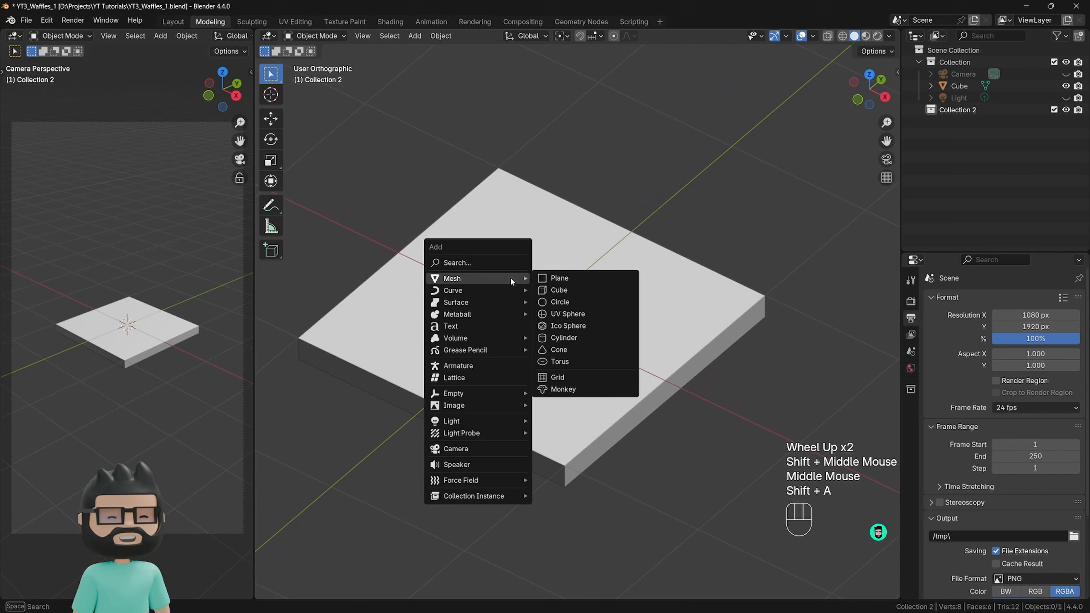
left_click(553, 291)
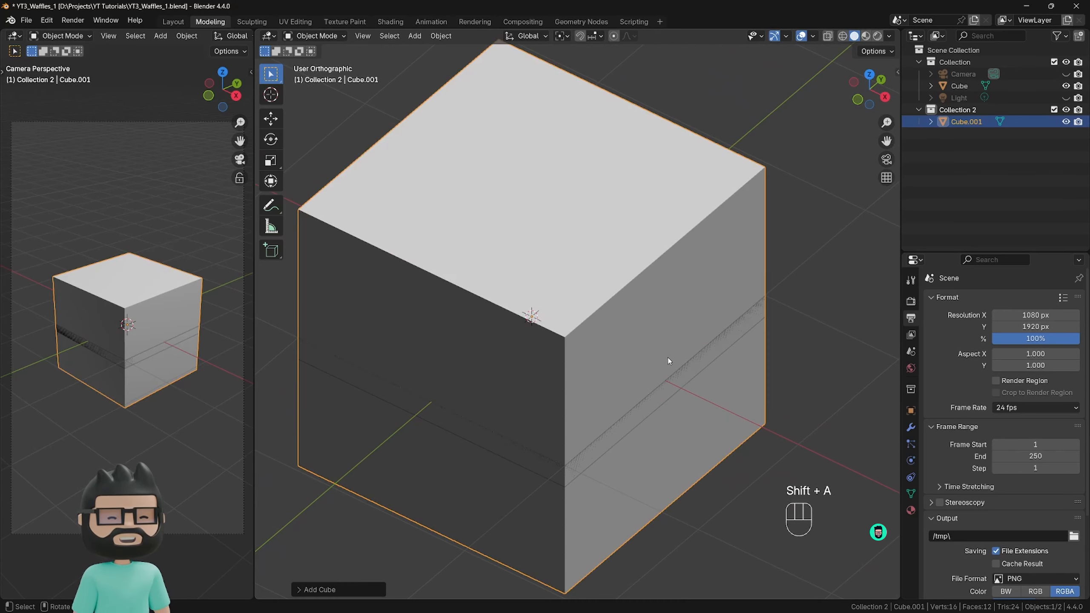
Isolate the new cube in local view within the larger viewport.
key("slash")
scroll(562, 369, "down", 3)
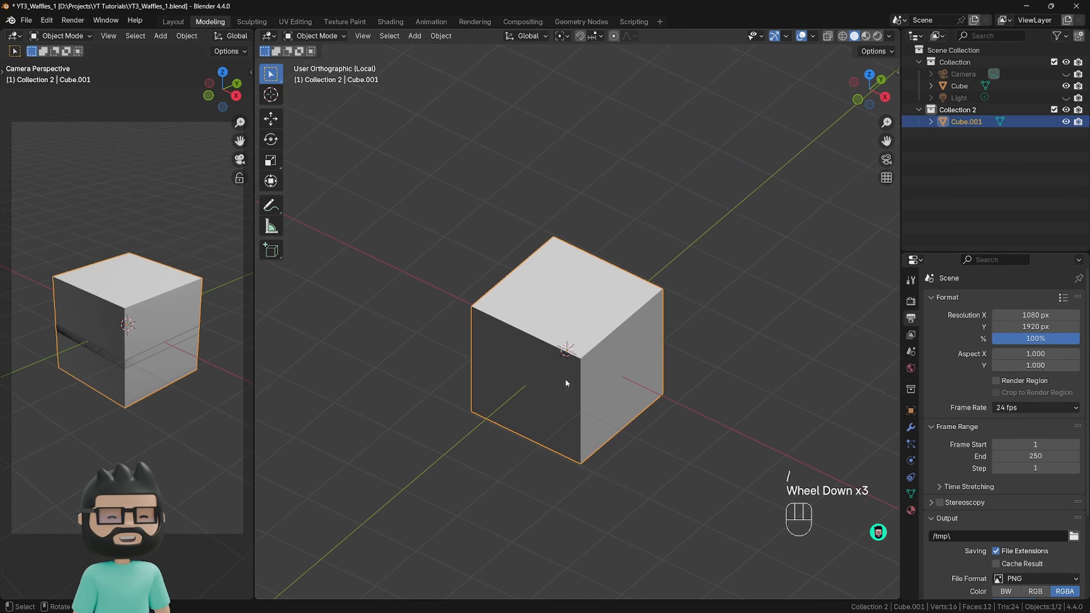
middle_click_drag(582, 369, 524, 349, "shift")
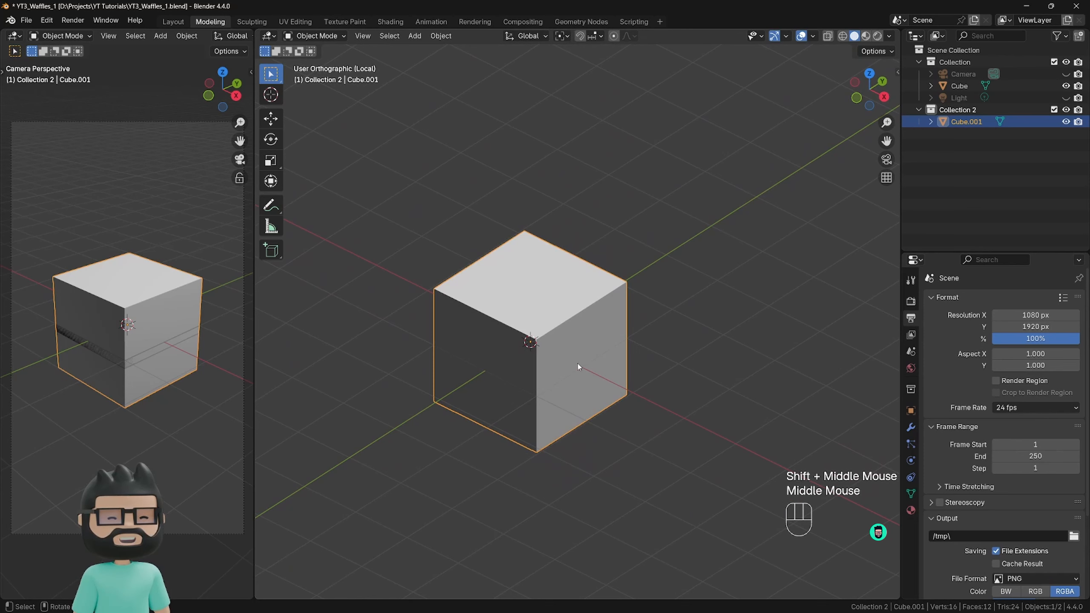
Scale the whole cube mesh uniformly to 0.2 on X, Y and Z in Edit Mode.
key("Tab")
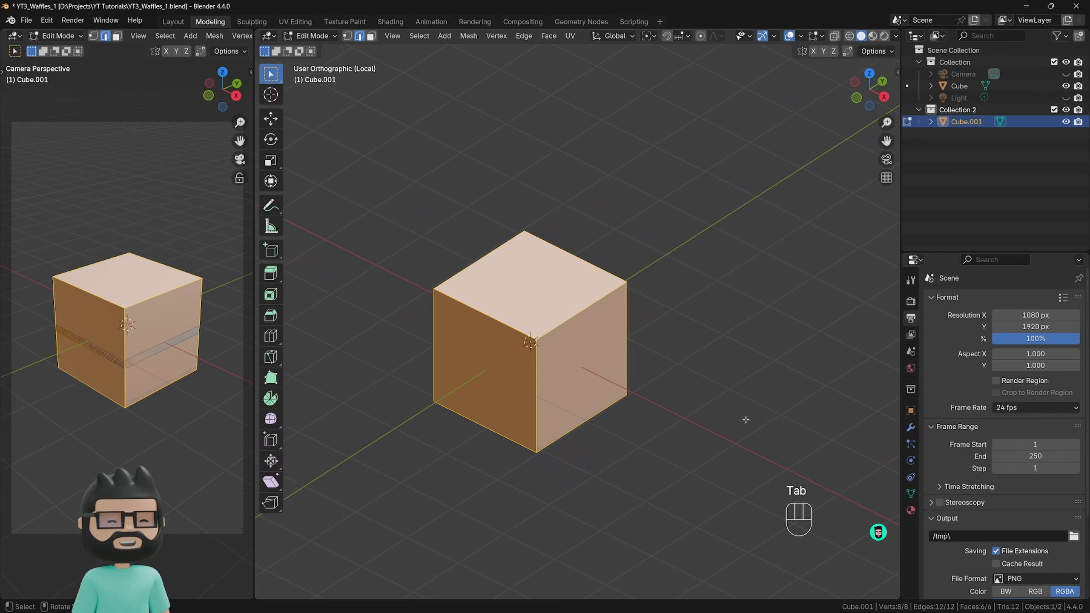
key("s")
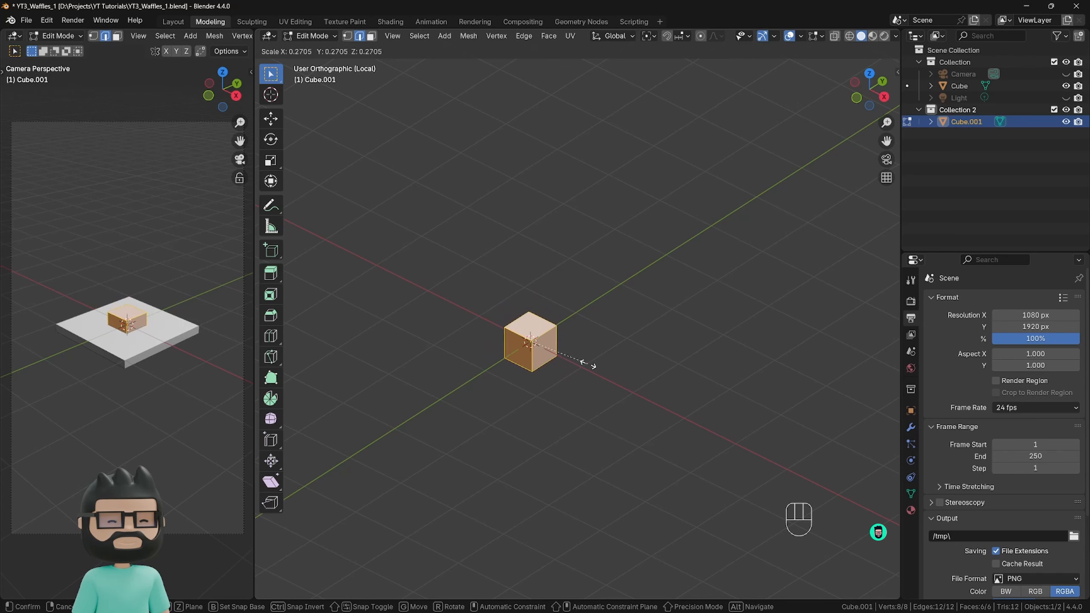
left_click(587, 367)
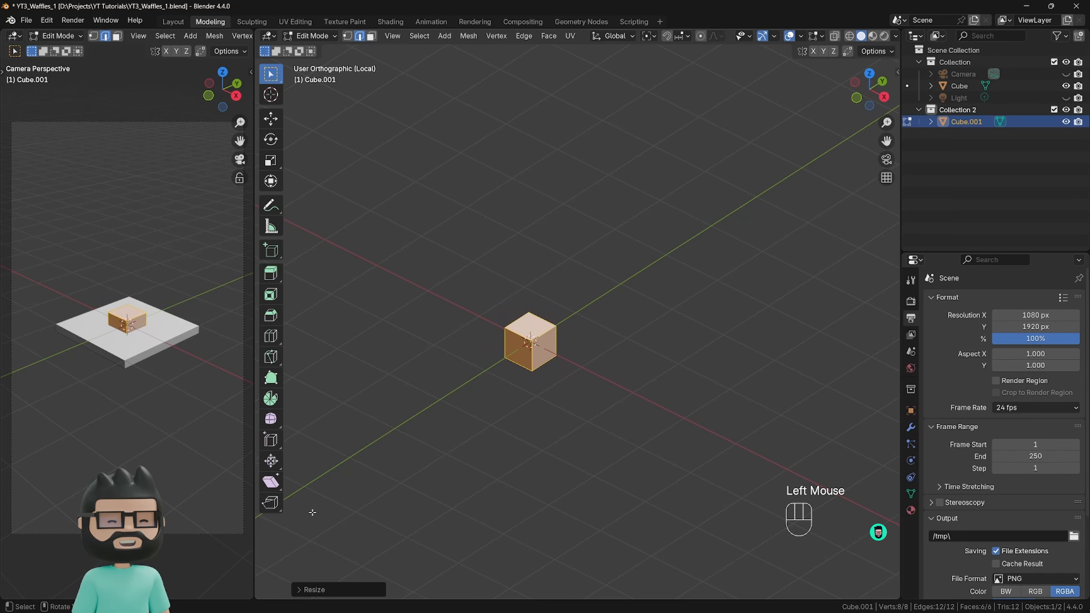
left_click(317, 590)
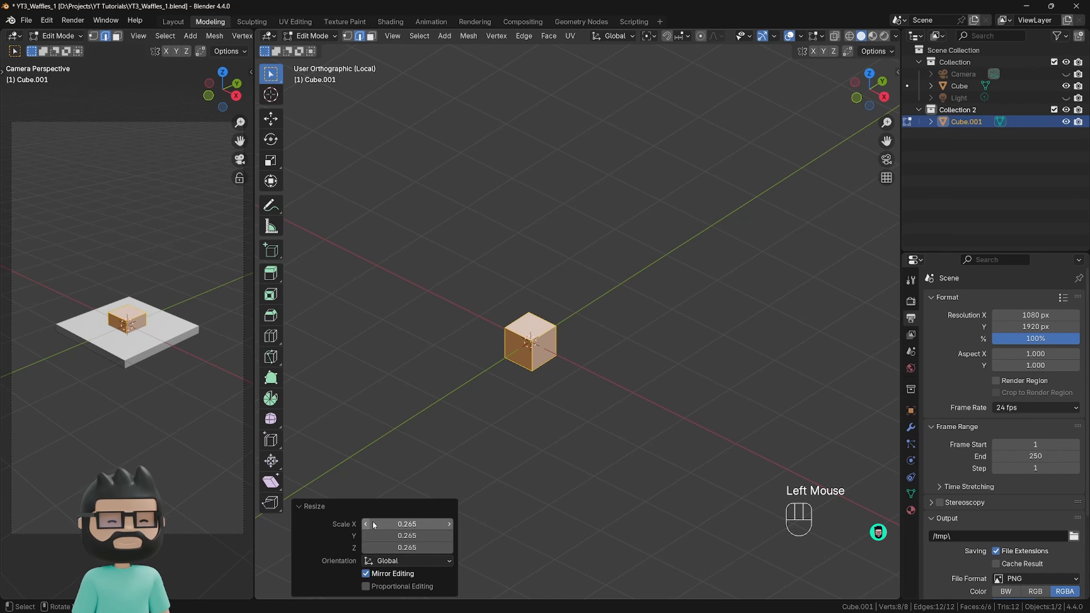
left_click(408, 524)
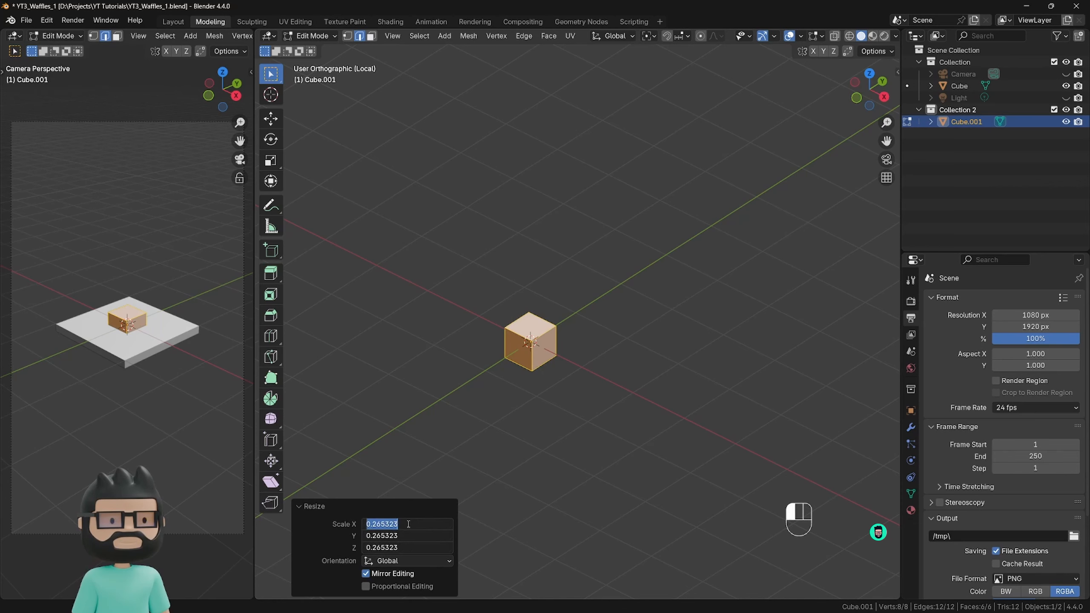
type(".3")
key("Return")
left_click_drag(407, 524, 407, 547)
type(".2")
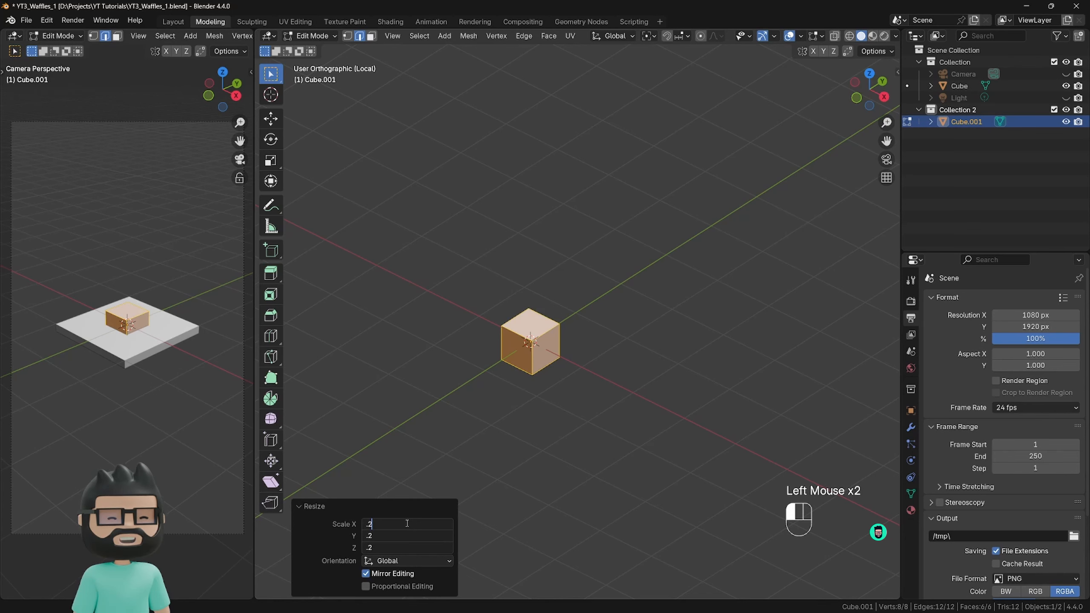
key("Return")
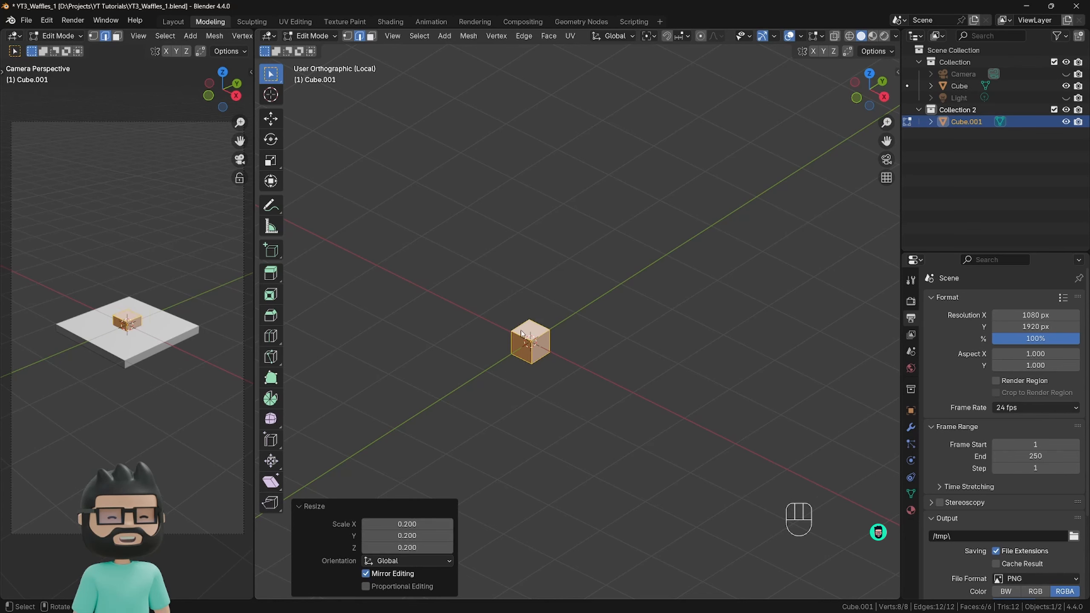
left_click(307, 511)
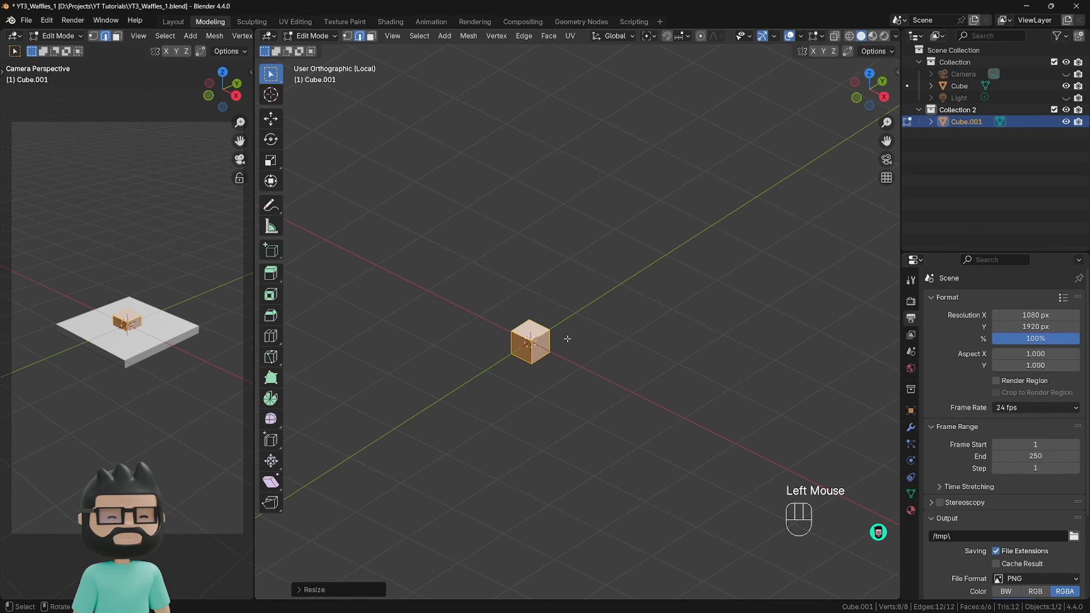
left_click(304, 589)
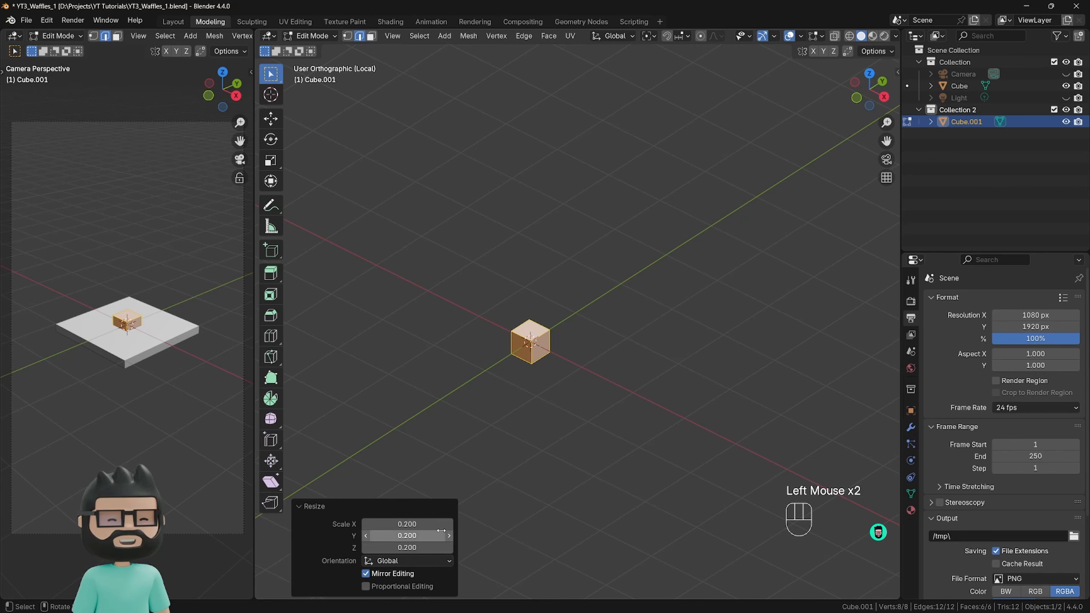
left_click(316, 508)
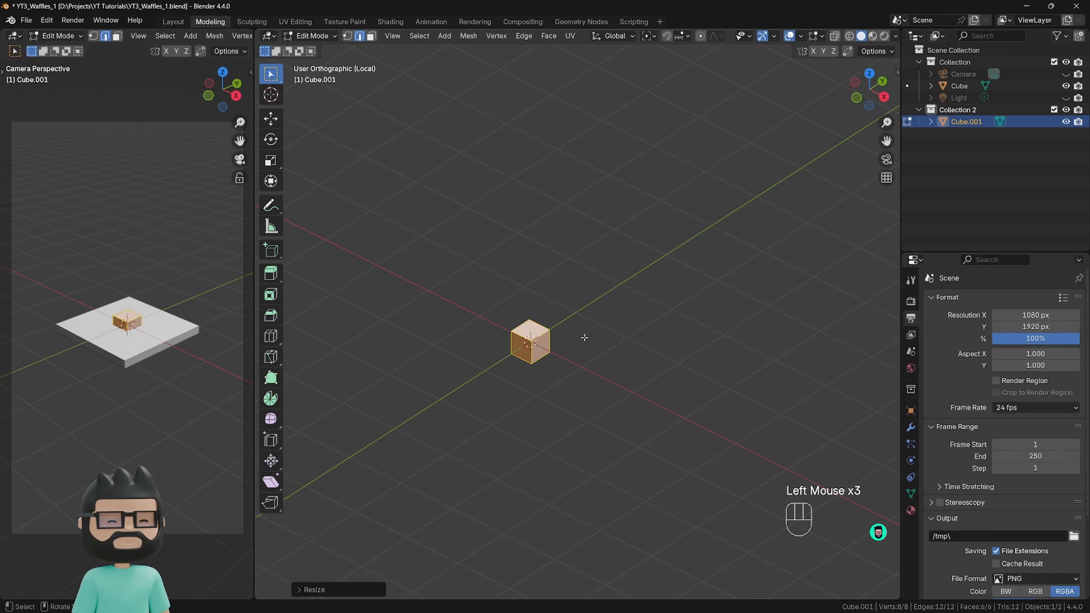
Flatten the cube mesh along the Z axis to about 0.3 of its height and return to Object Mode.
key("s")
key("z")
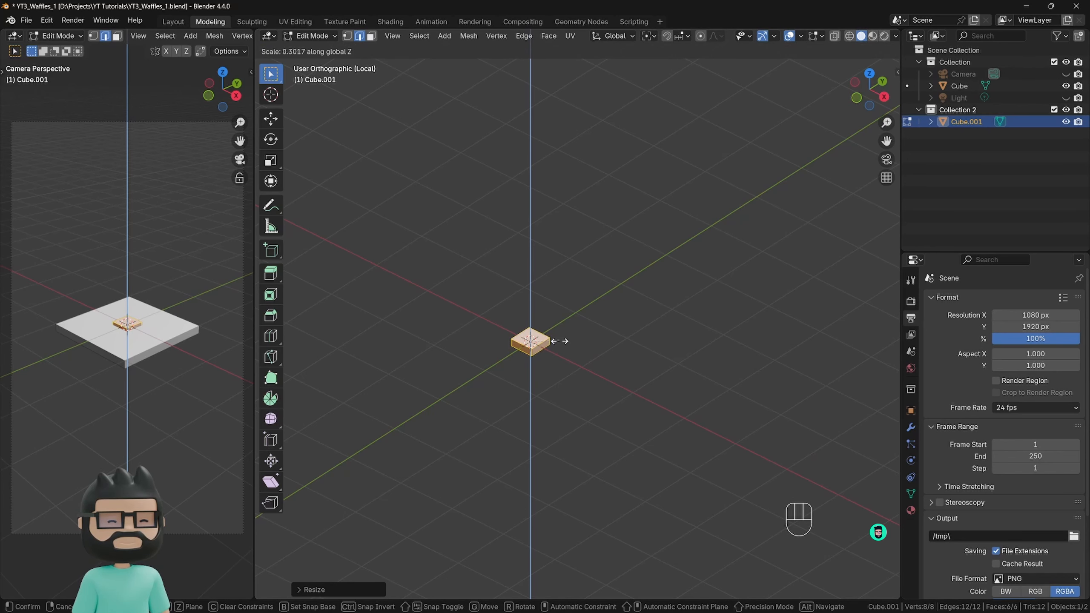
left_click(561, 341)
key("Tab")
Raise the flattened cube along the Z axis so it sits just above the world origin.
scroll(527, 336, "up", 3)
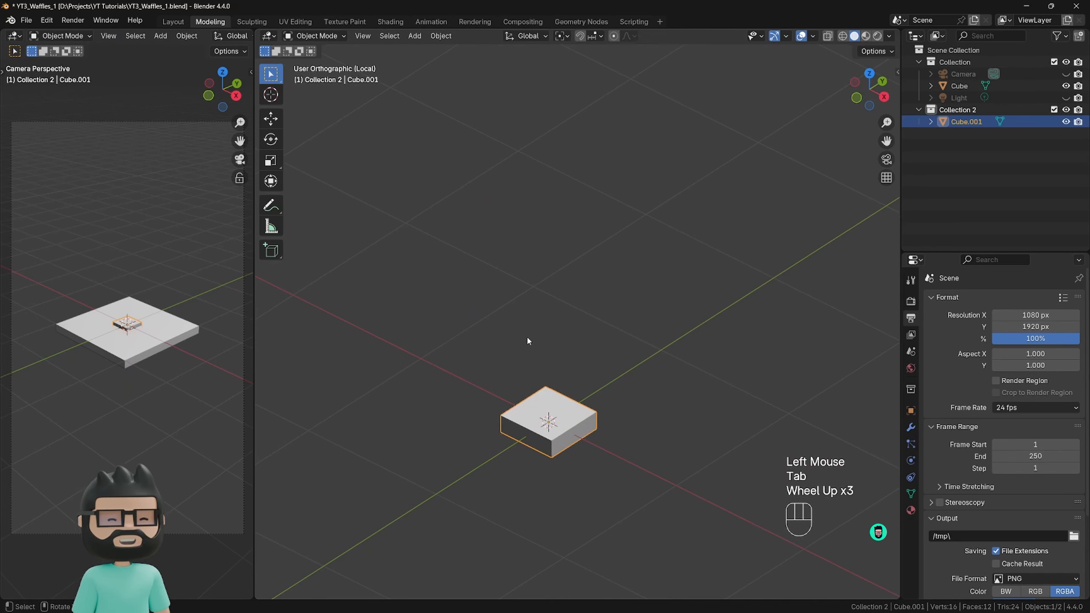
scroll(542, 358, "up", 2)
middle_click_drag(543, 358, 536, 278, "shift")
scroll(556, 325, "up", 2)
key("g")
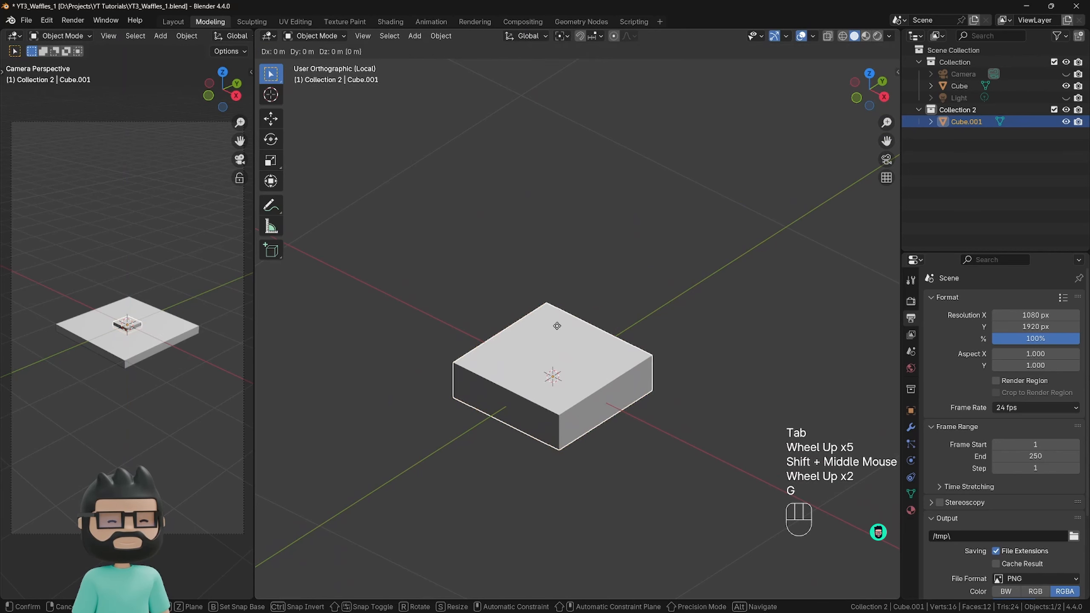
key("z")
left_click(552, 269)
middle_click_drag(553, 292, 524, 235, "shift")
middle_click_drag(524, 236, 520, 251)
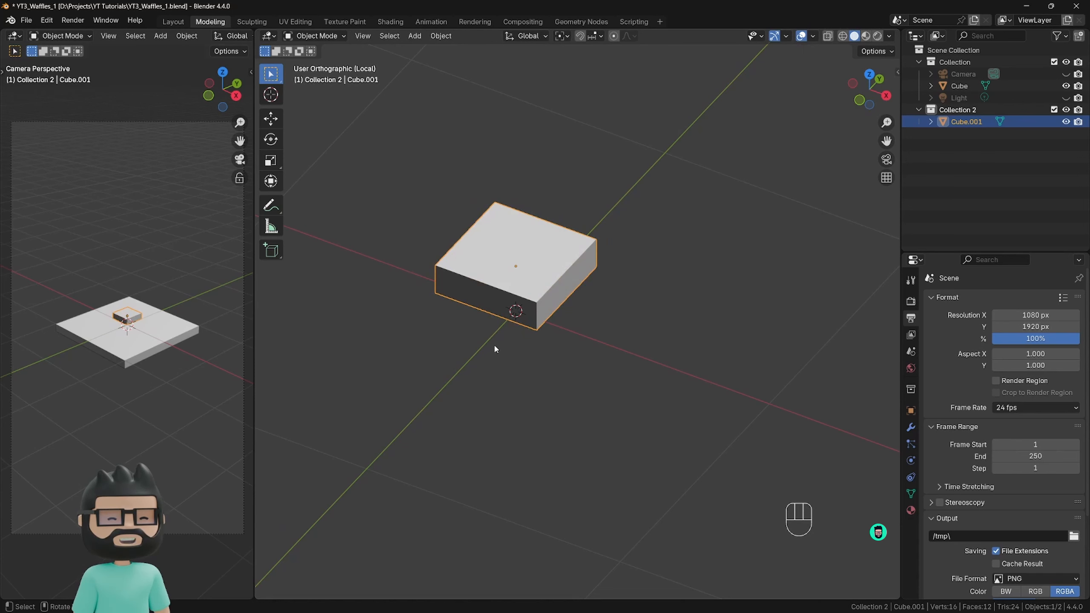
Add two evenly spaced loop cuts parallel to the Y axis, dividing the small slab into three strips.
key("Tab")
key("ctrl+r")
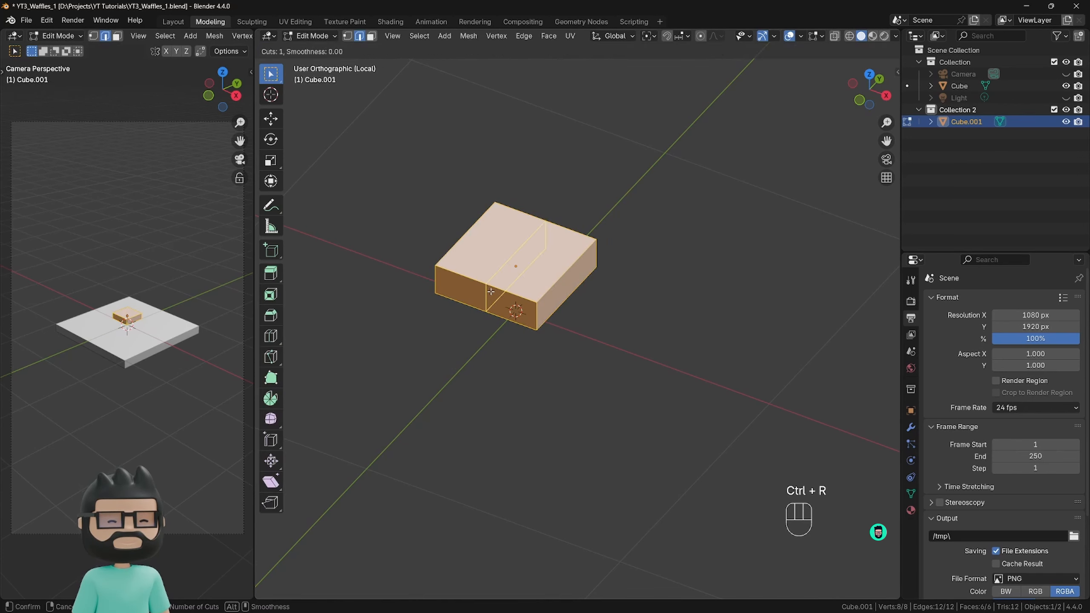
scroll(490, 291, "up", 1)
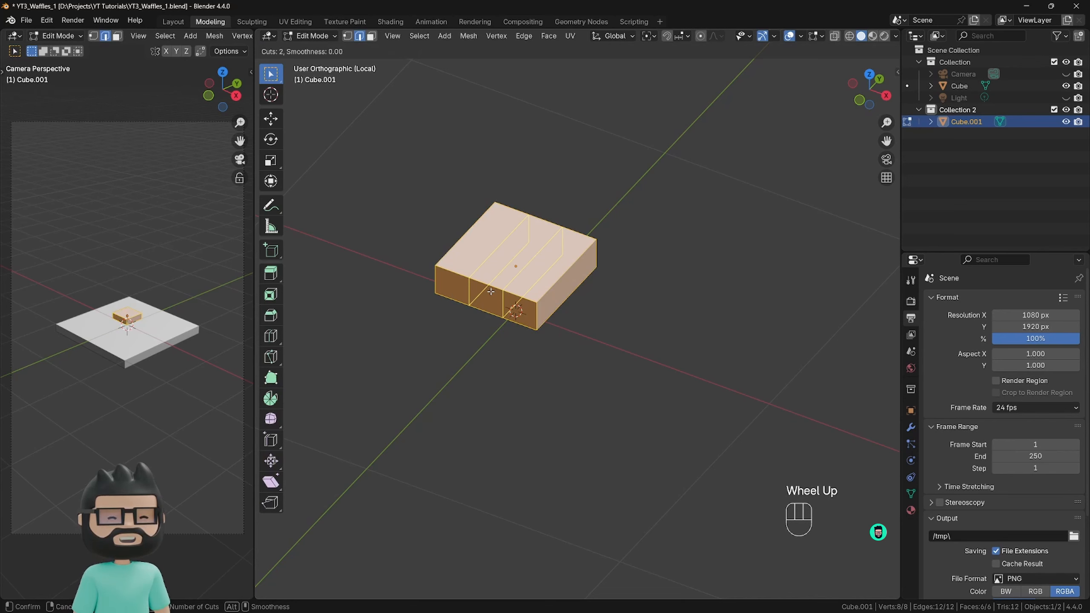
left_click(490, 294)
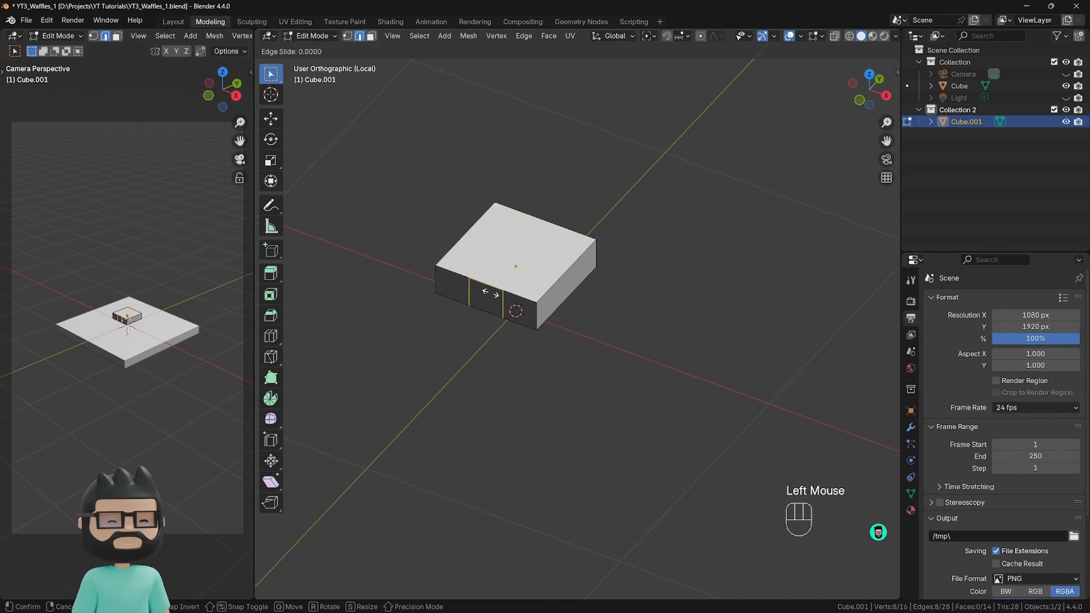
right_click(486, 325)
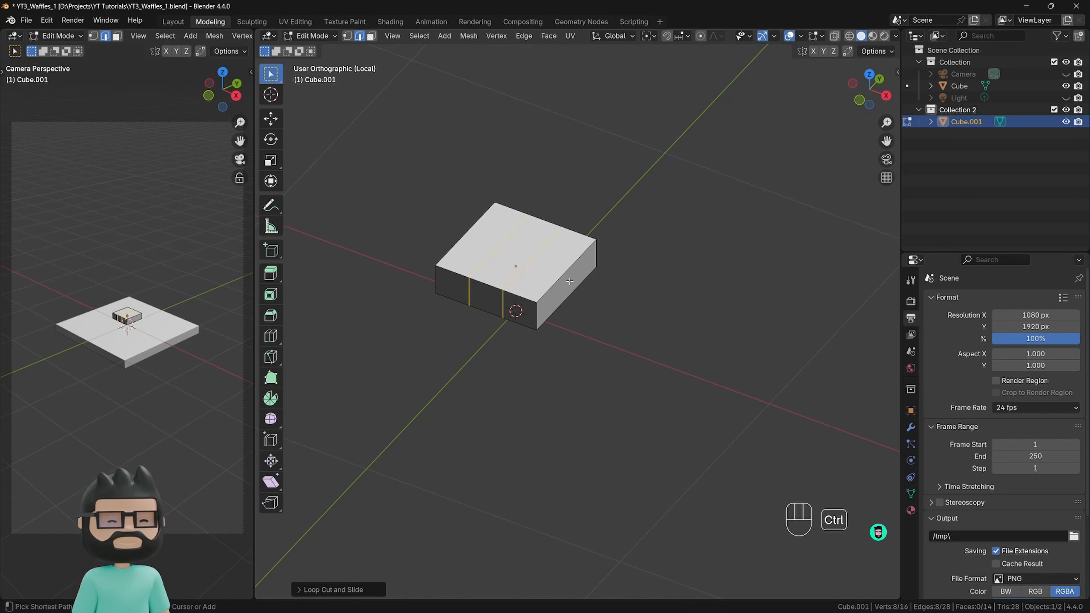
Add two evenly spaced loop cuts parallel to the X axis, forming a 3 by 3 grid on the slab's top.
key("ctrl+r")
scroll(569, 281, "up", 1)
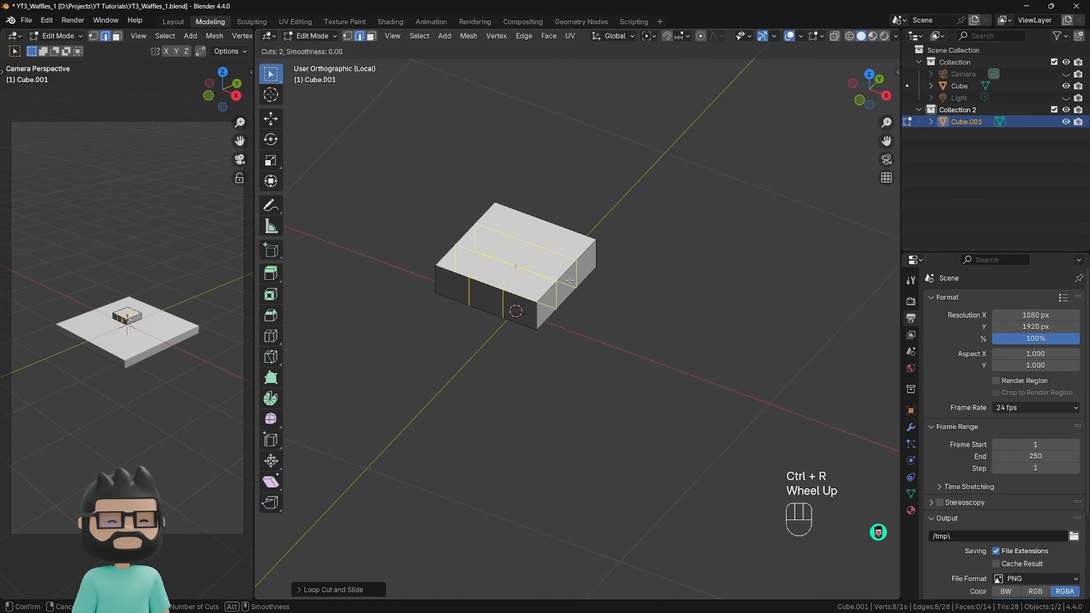
left_click(569, 281)
right_click(606, 312)
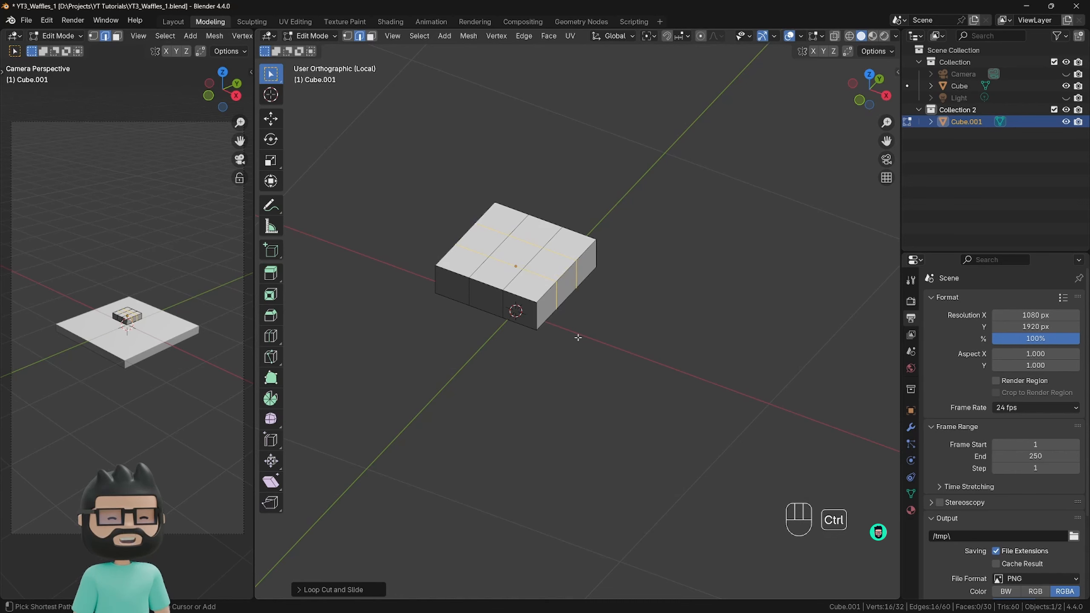
Add one centred horizontal loop cut around the slab's sides at mid-height.
key("ctrl+r")
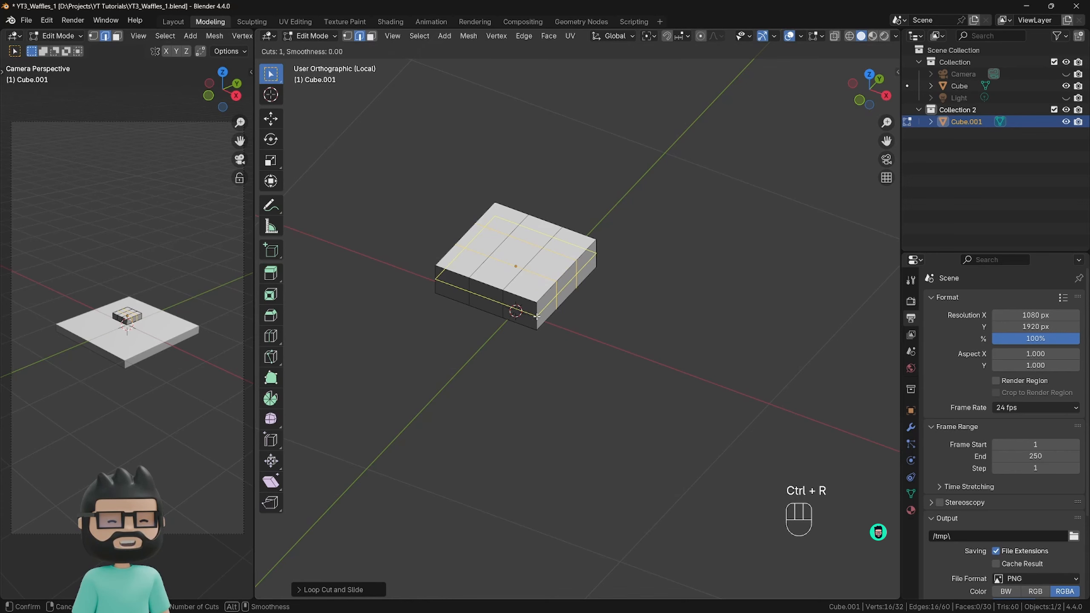
scroll(538, 315, "up", 1)
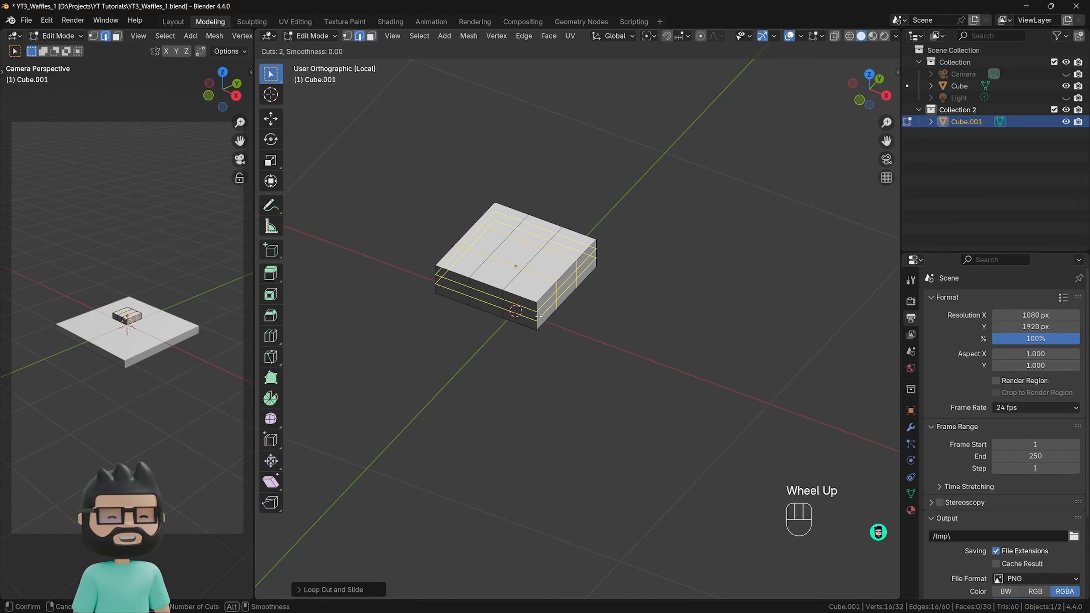
scroll(538, 315, "down", 1)
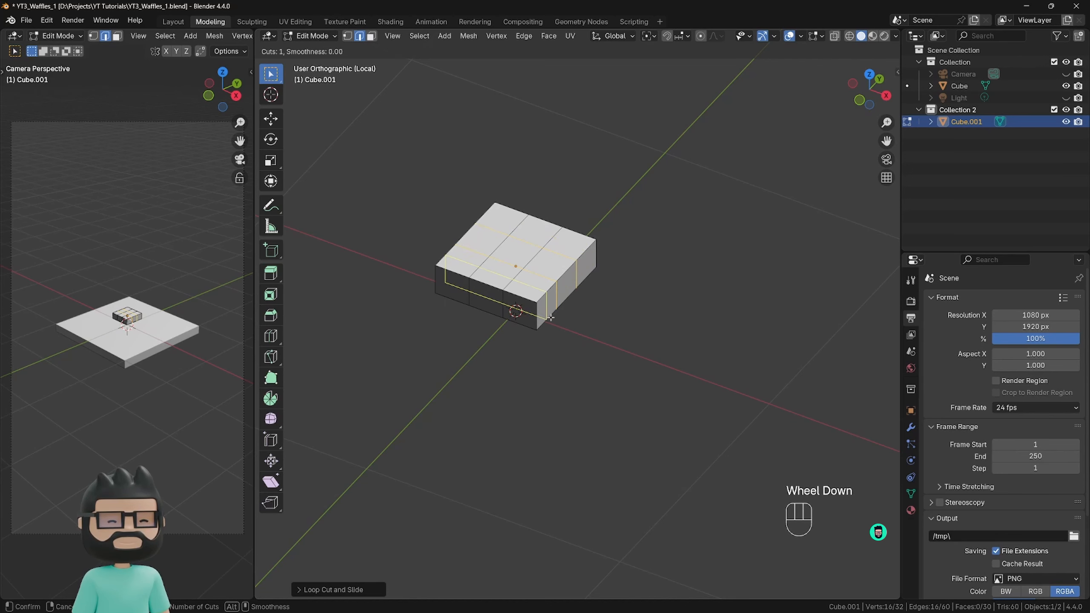
left_click(539, 315)
right_click(646, 323)
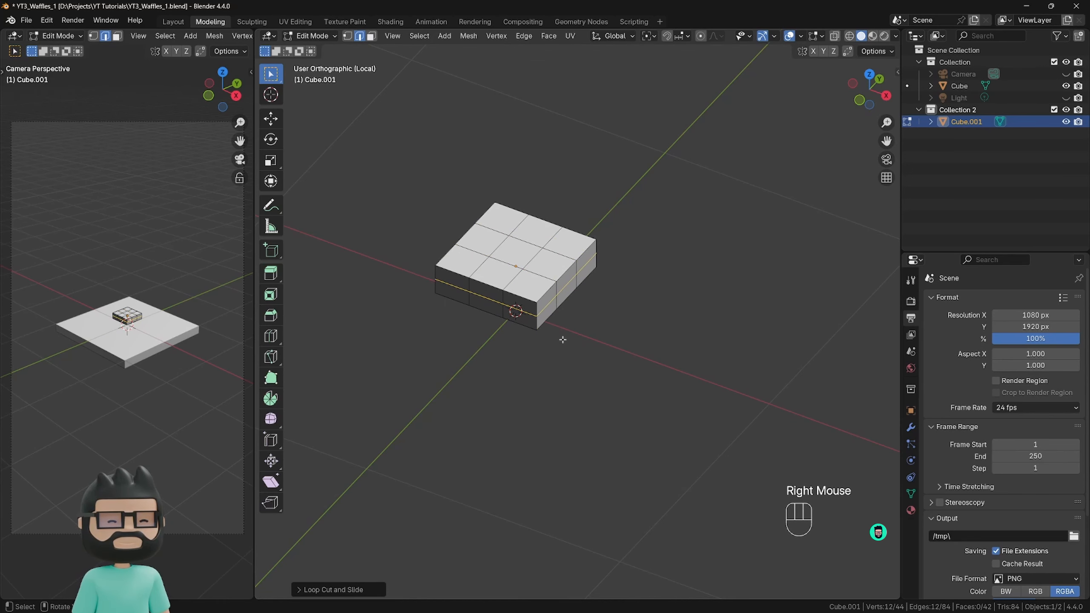
Switch to face selection mode and select all nine faces on the top of the slab.
middle_click_drag(531, 347, 537, 371)
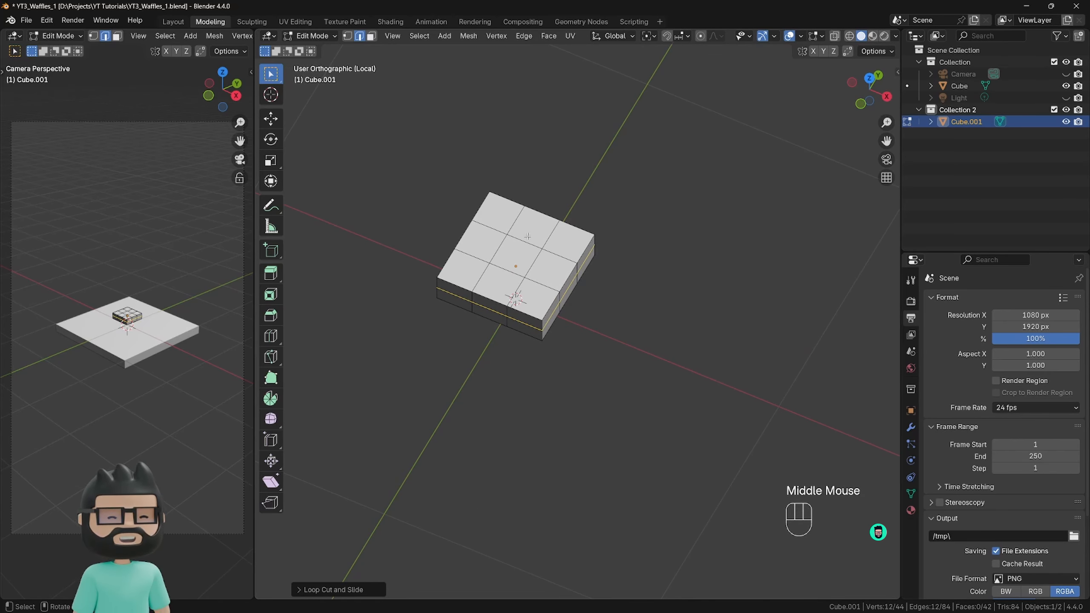
scroll(504, 233, "up", 1)
left_click_drag(461, 224, 547, 297)
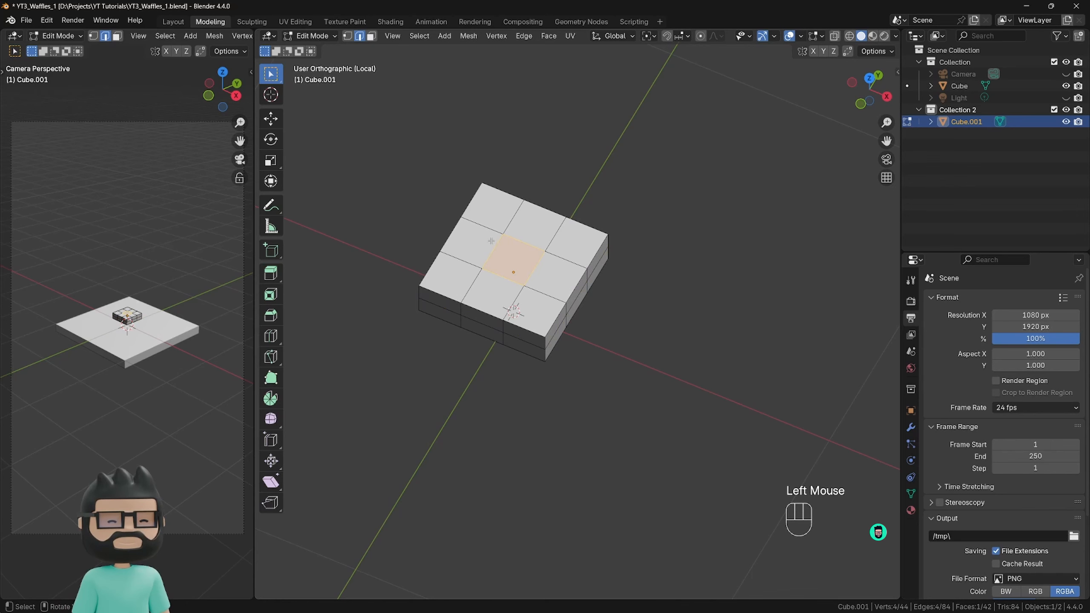
left_click(372, 38)
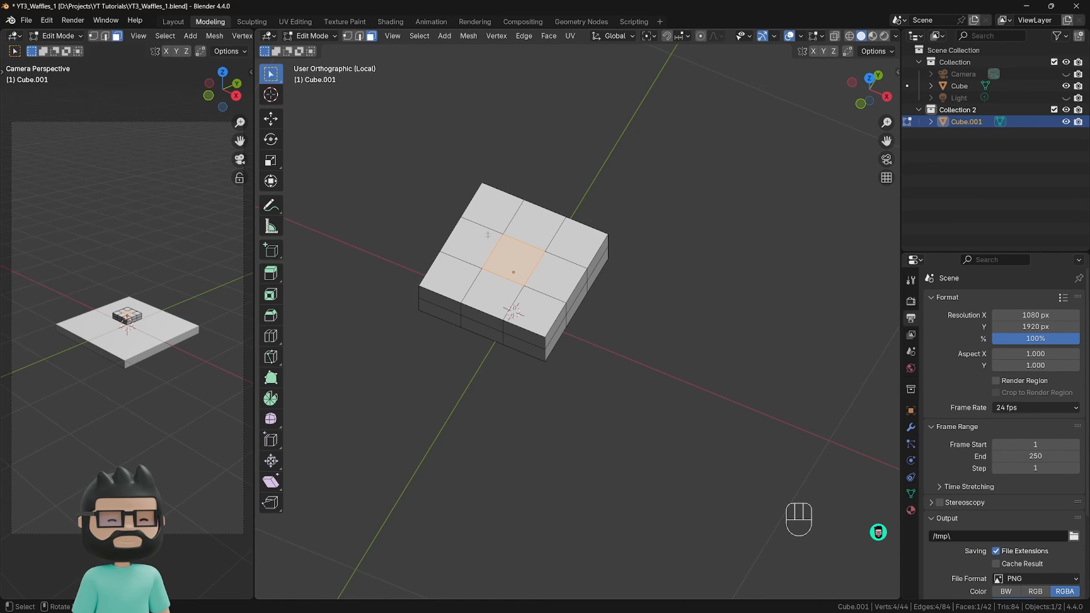
left_click_drag(473, 229, 553, 290)
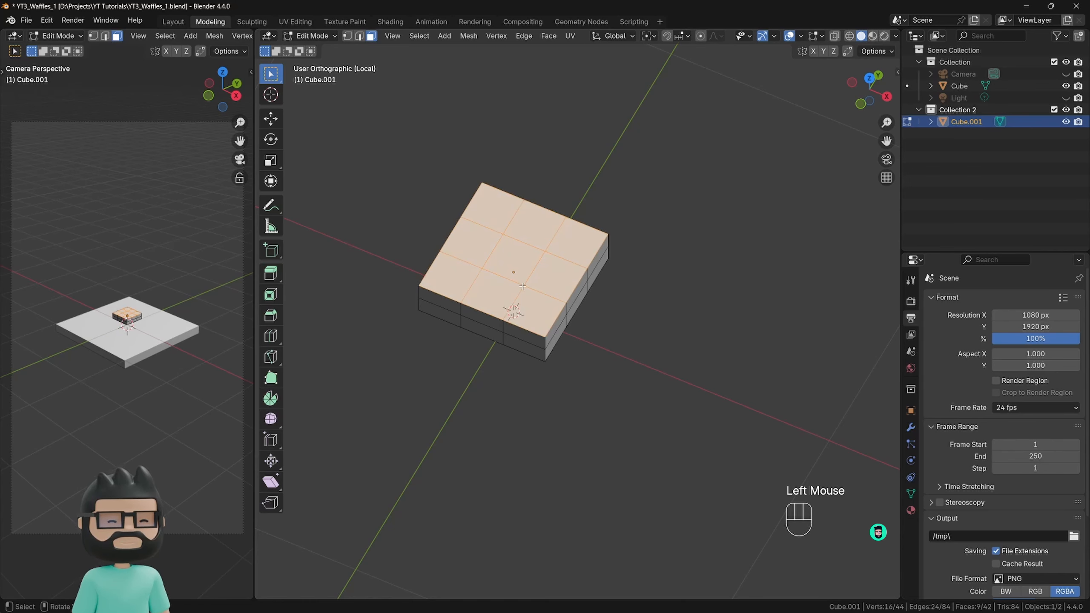
Add all nine faces on the slab's underside to the current selection.
middle_click_drag(591, 371, 587, 196)
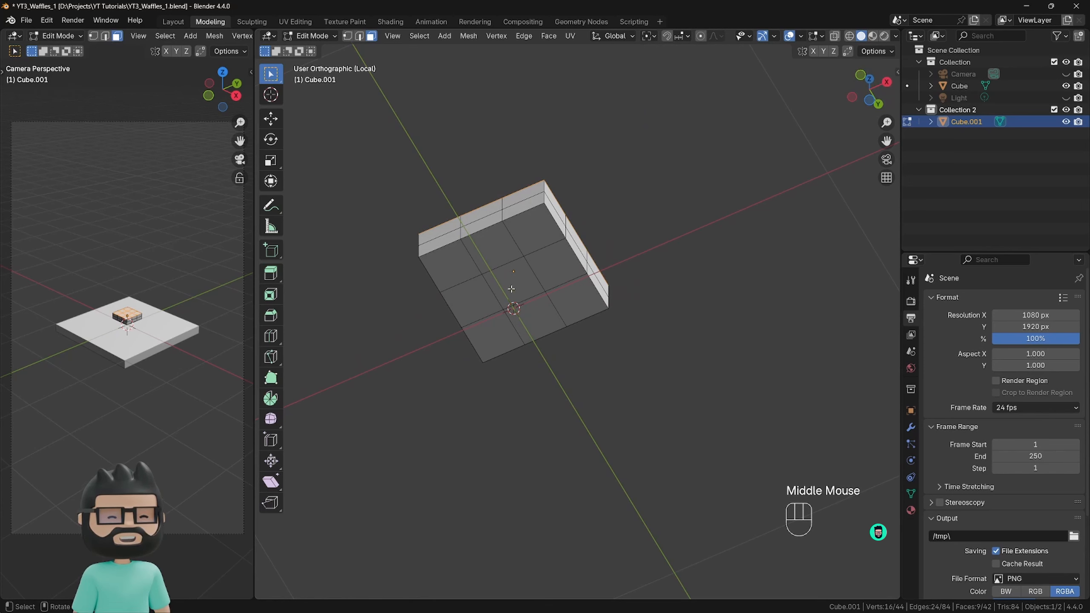
middle_click_drag(510, 283, 474, 258)
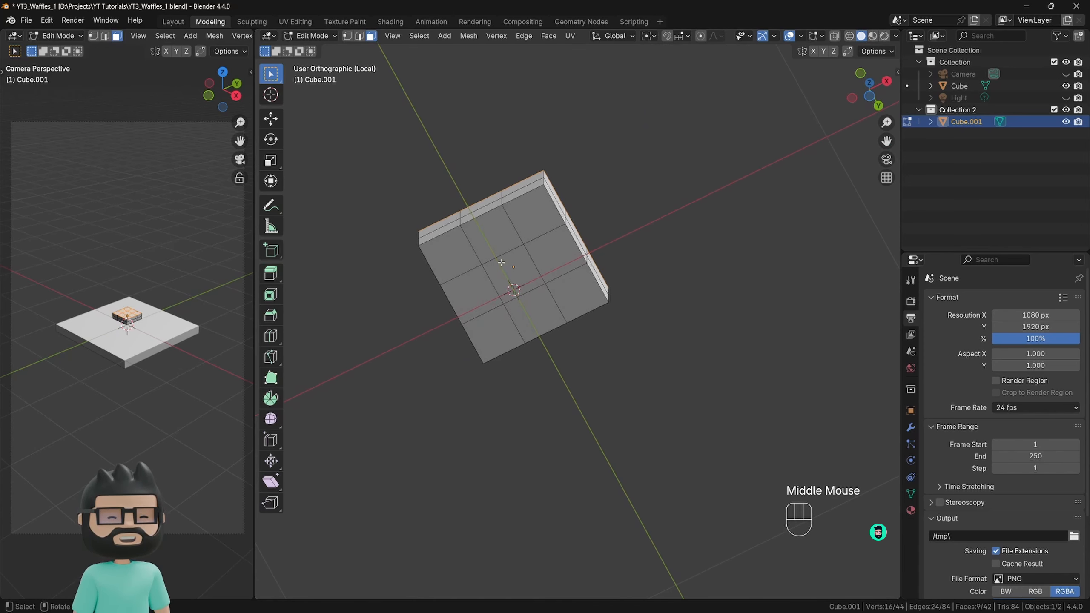
left_click_drag(470, 249, 570, 308, "shift")
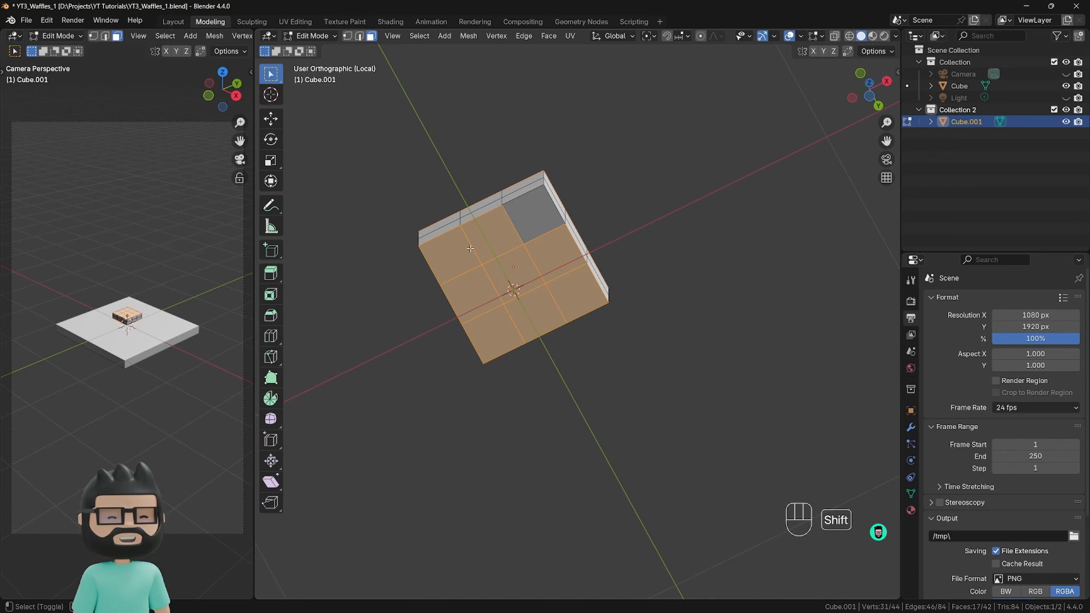
left_click(532, 218, "shift")
Inset the selected top and bottom faces individually with a thickness of about 0.02 m.
middle_click_drag(657, 184, 661, 380)
scroll(577, 252, "up", 2)
middle_click_drag(578, 253, 726, 361, "shift")
key("i")
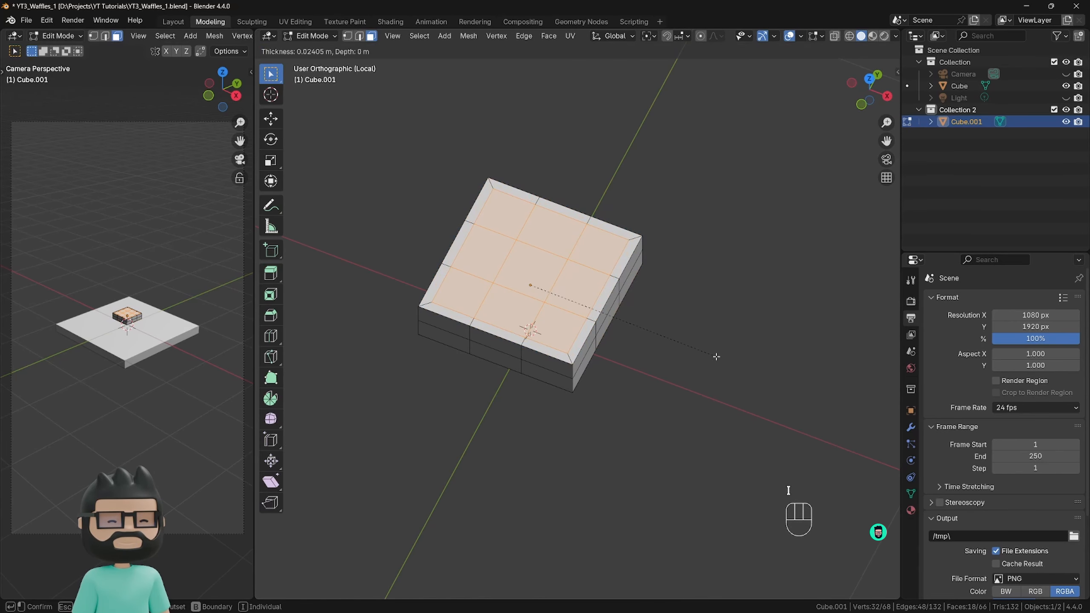
key("i")
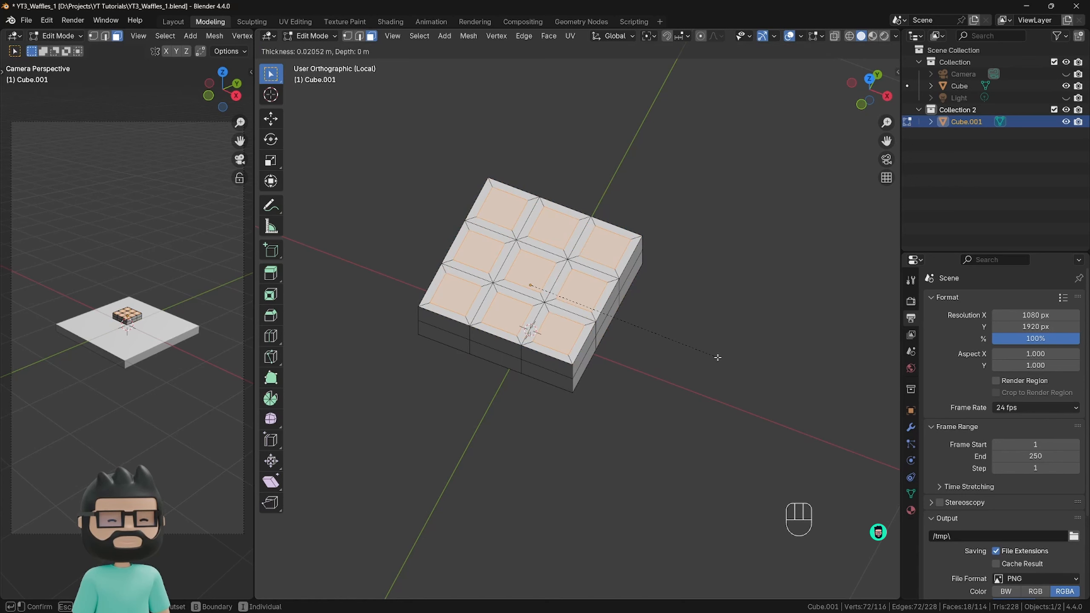
left_click(716, 357)
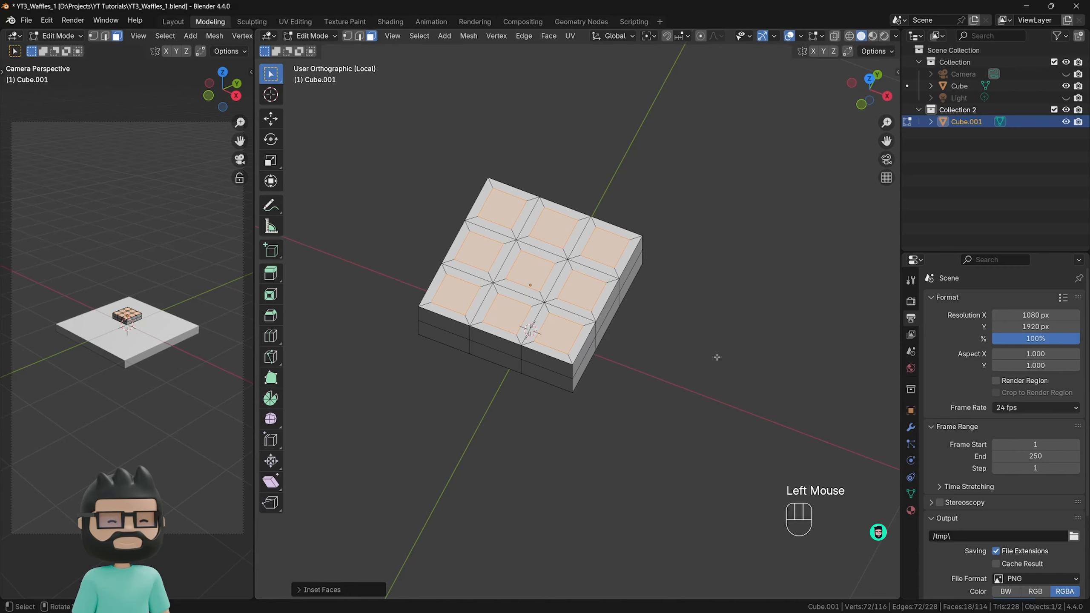
middle_click_drag(703, 432, 692, 399)
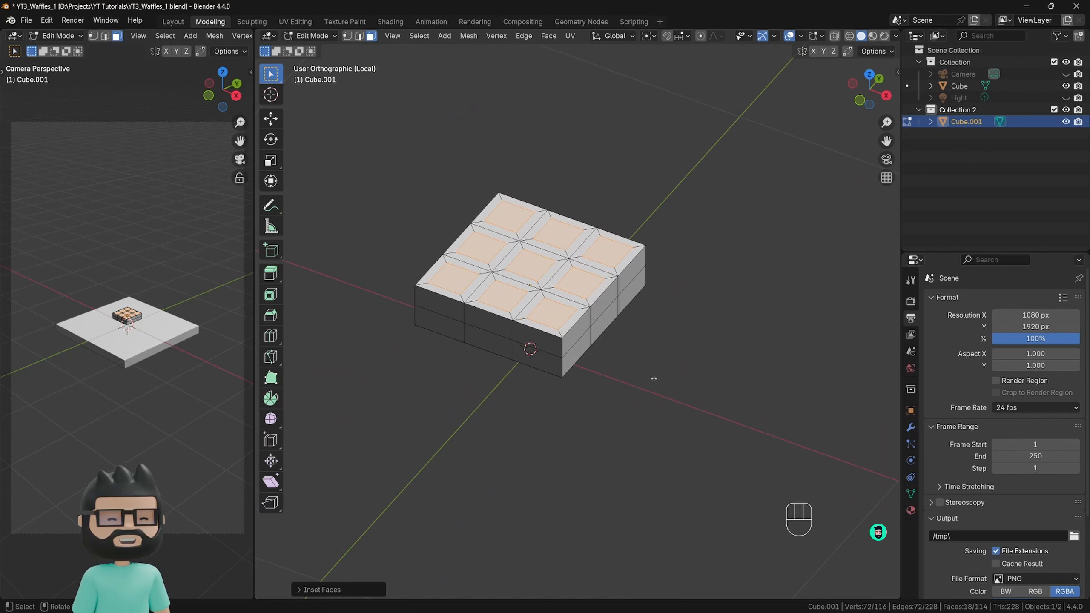
Extrude the selected inset faces along their normals into the slab by about 0.034 m to form the waffle pockets.
key("ctrl+e")
key("alt+e")
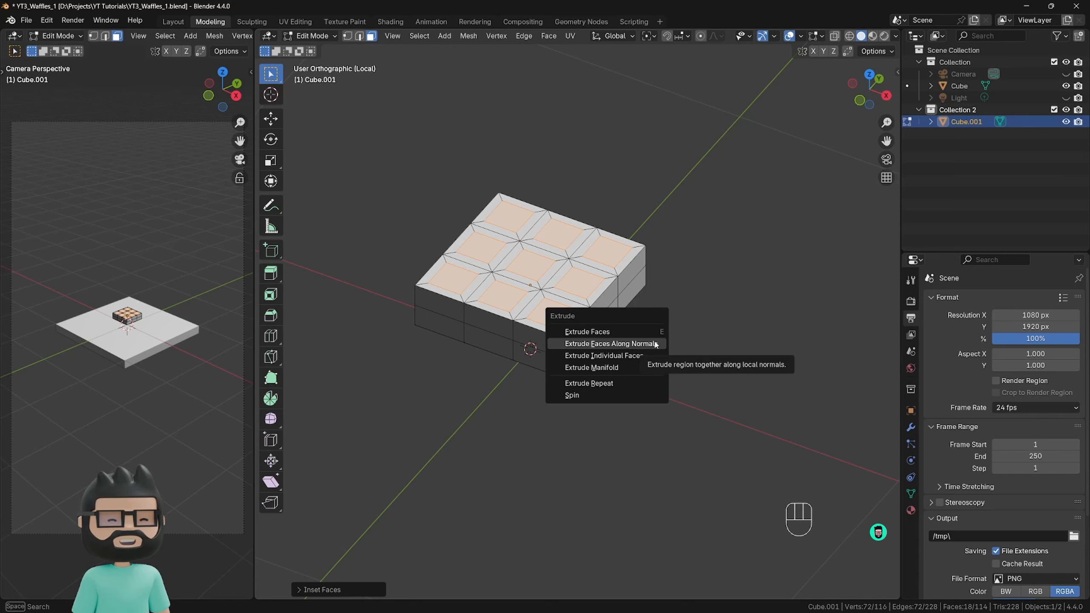
left_click(652, 344)
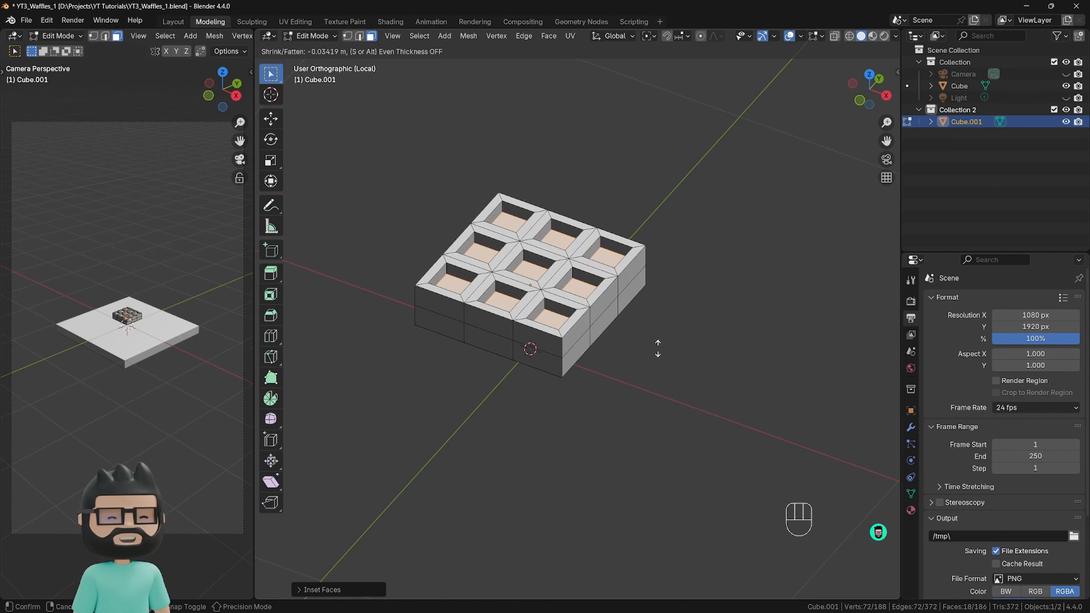
left_click(658, 347)
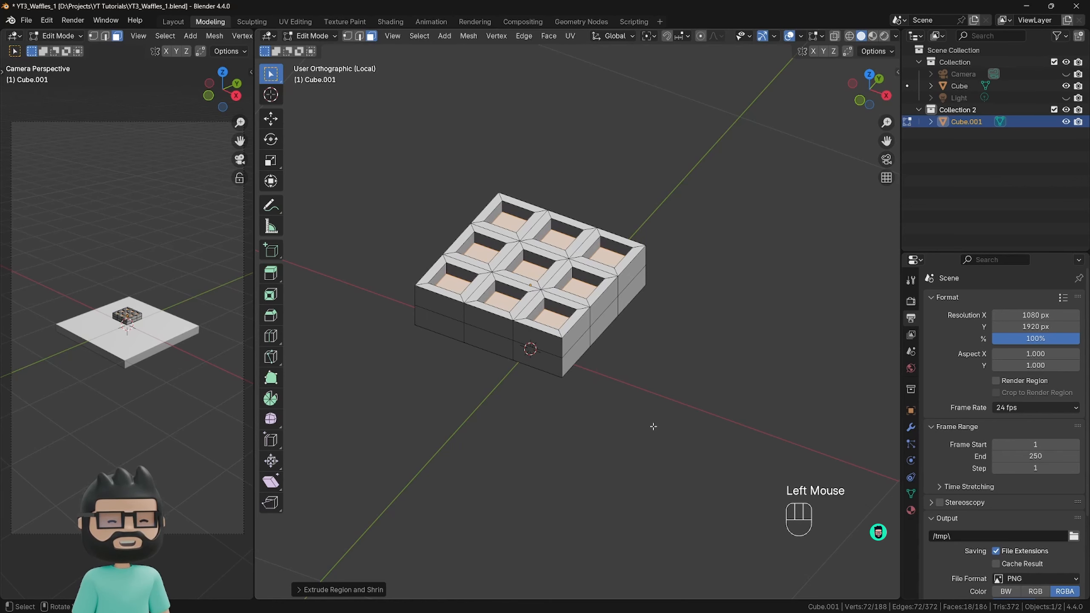
middle_click_drag(645, 433, 639, 241)
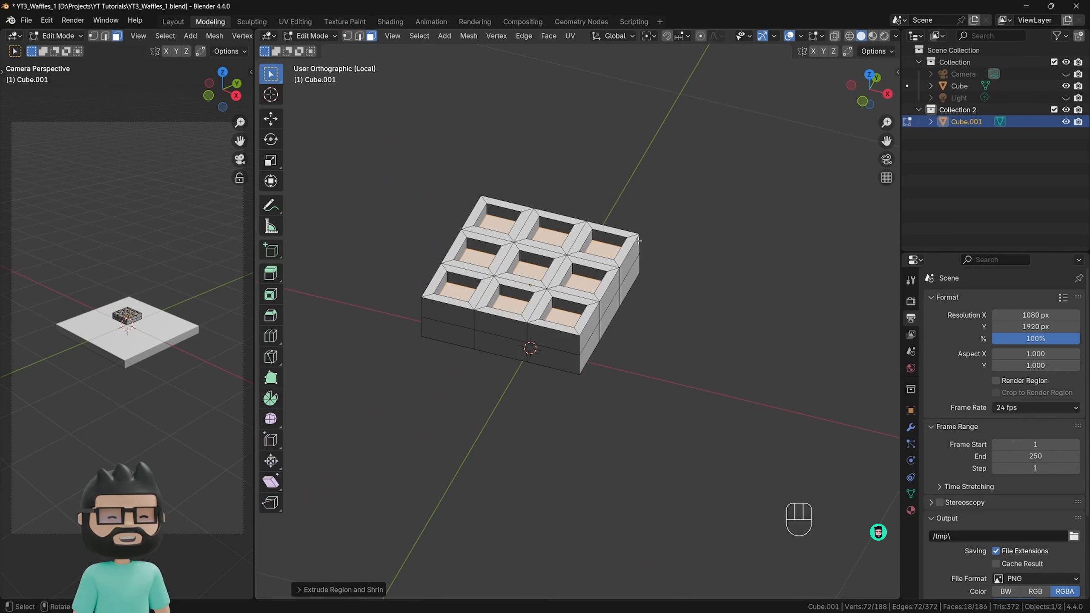
Return to object mode and add a Subdivision Surface modifier to the slab.
key("Tab")
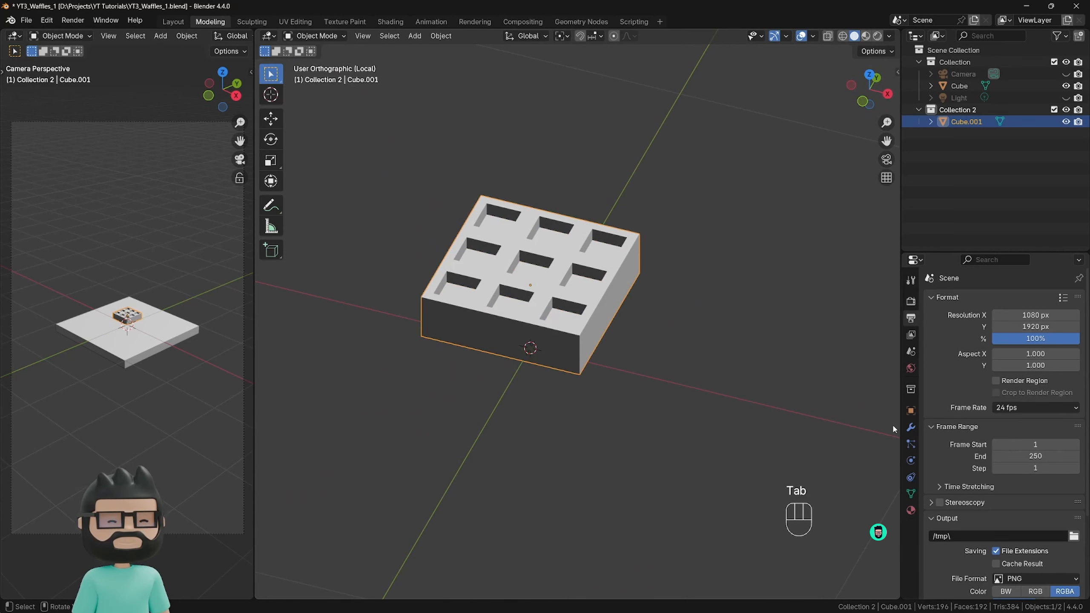
left_click(911, 427)
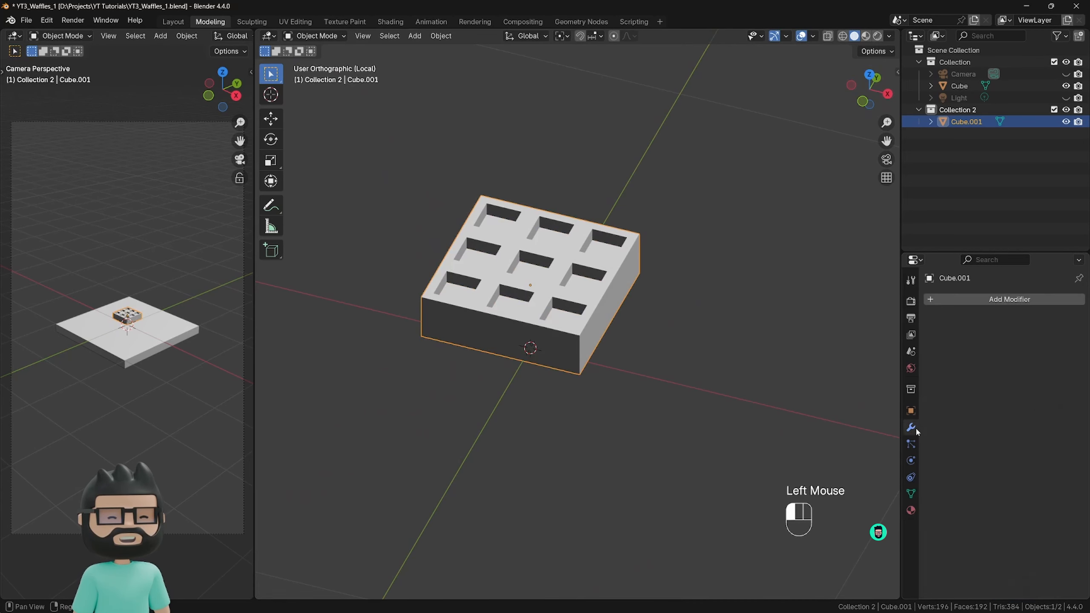
left_click(964, 300)
mouse_move(944, 344)
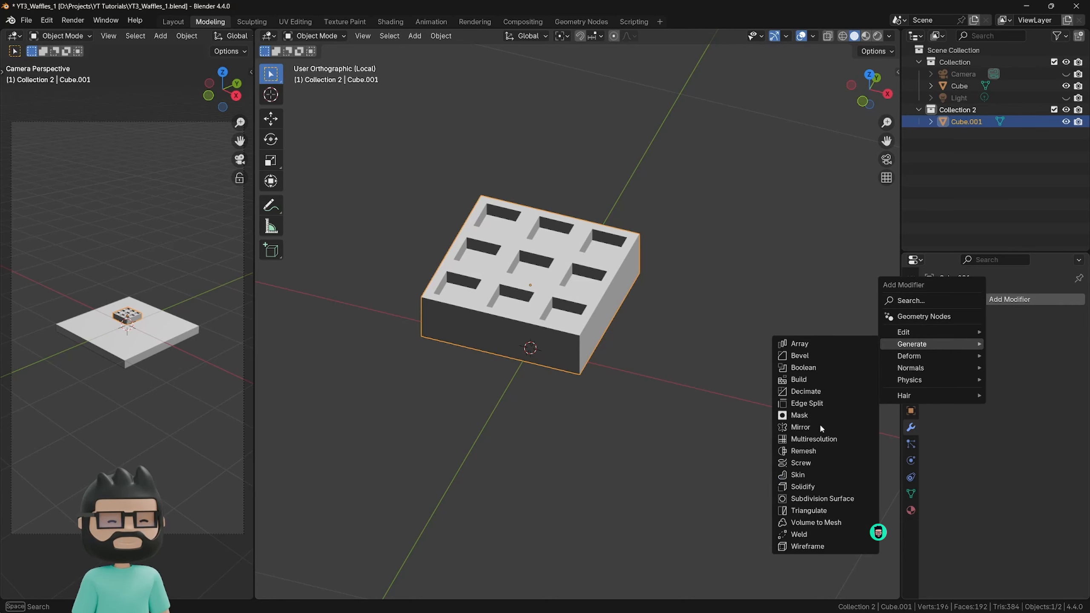
left_click(814, 499)
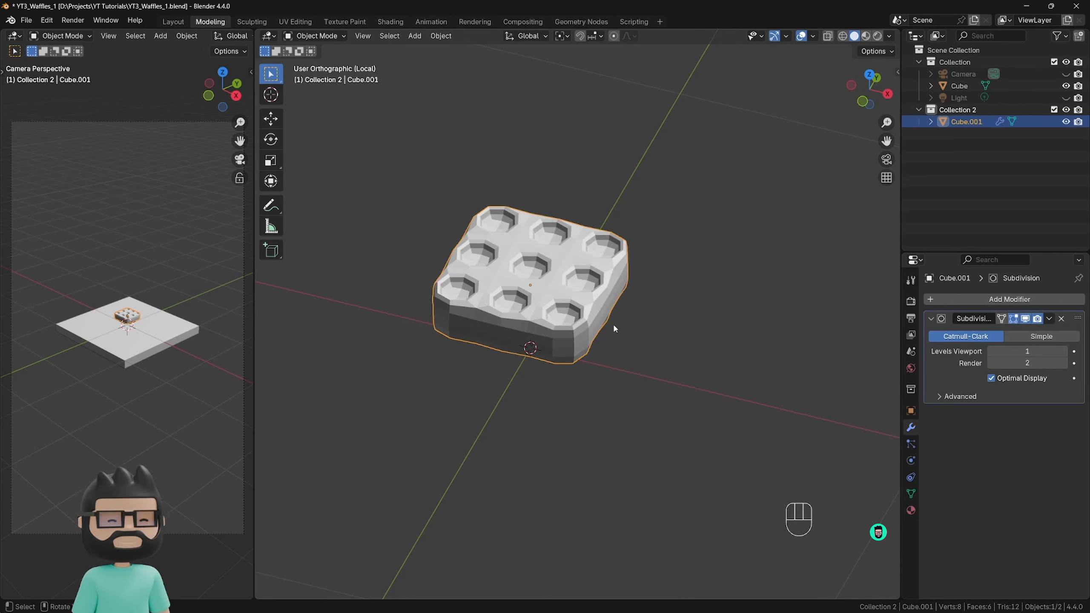
middle_click_drag(614, 329, 580, 326)
scroll(584, 347, "up", 1)
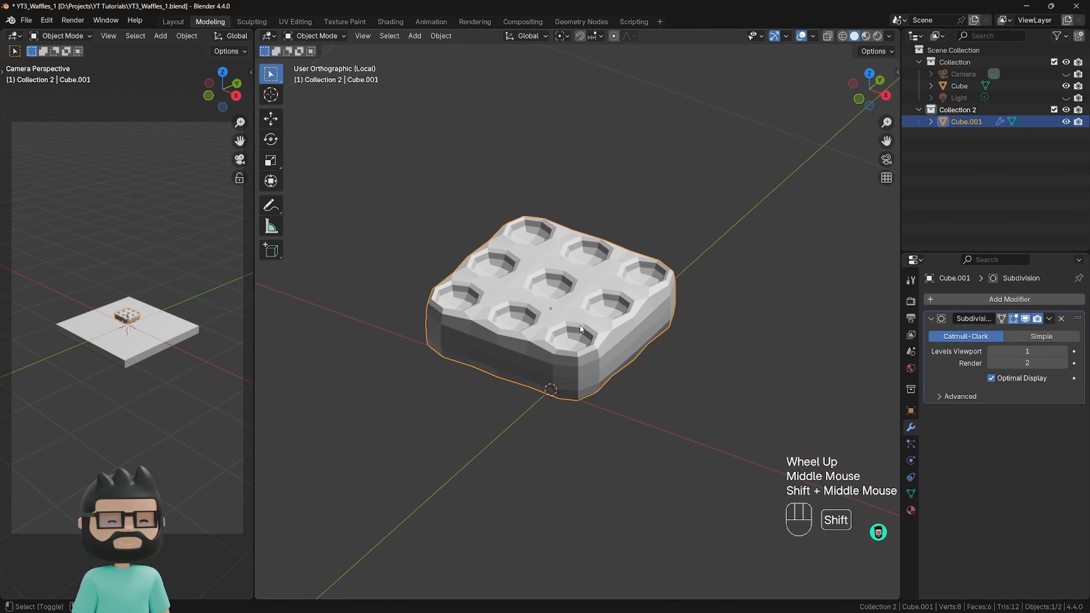
In edit mode, set the subdivision's viewport levels to 2 and turn off the modifier's display in edit mode.
key("Tab")
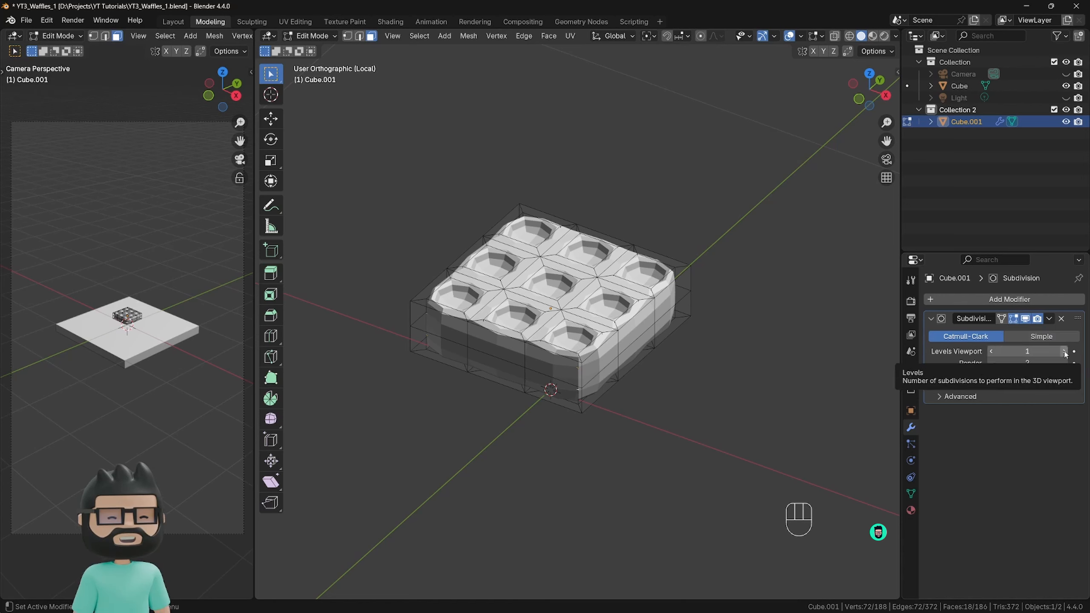
left_click(1065, 351)
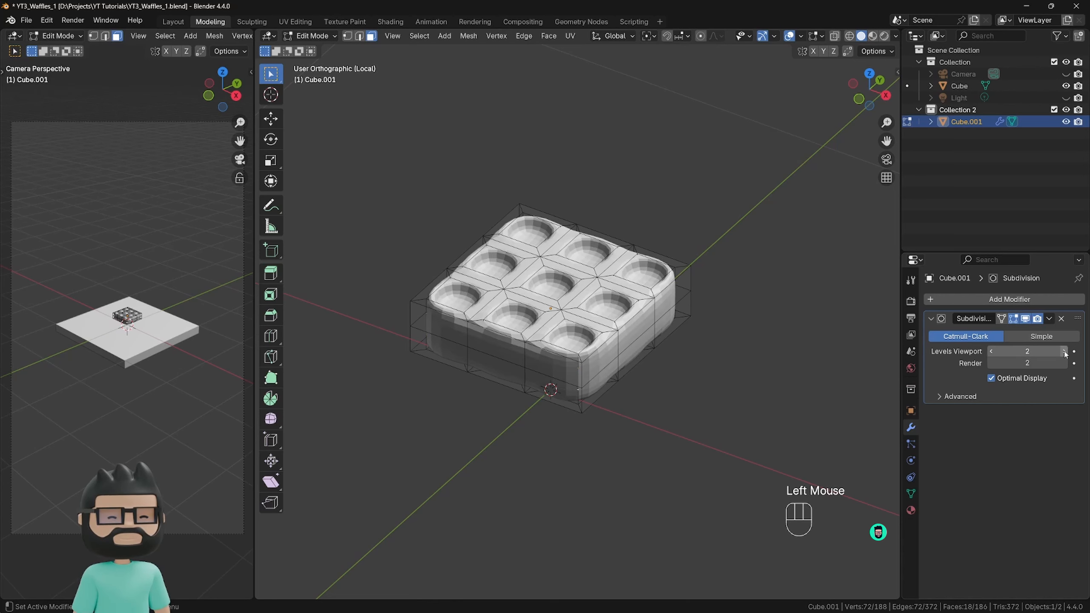
left_click(1014, 319)
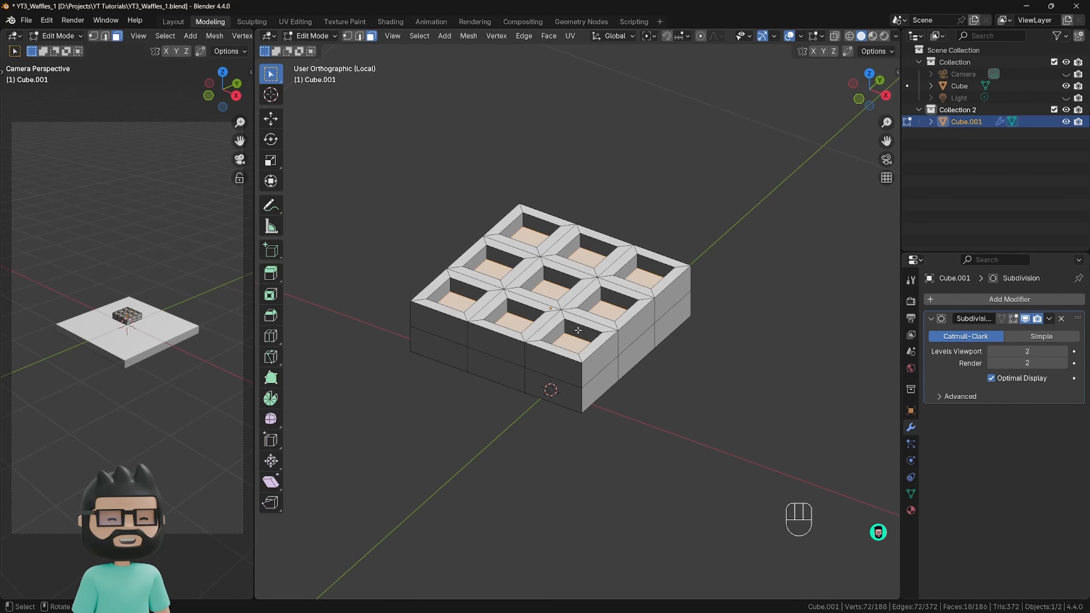
Clear the selection and select both the upper and lower face loops around the slab's sides.
left_click(706, 363)
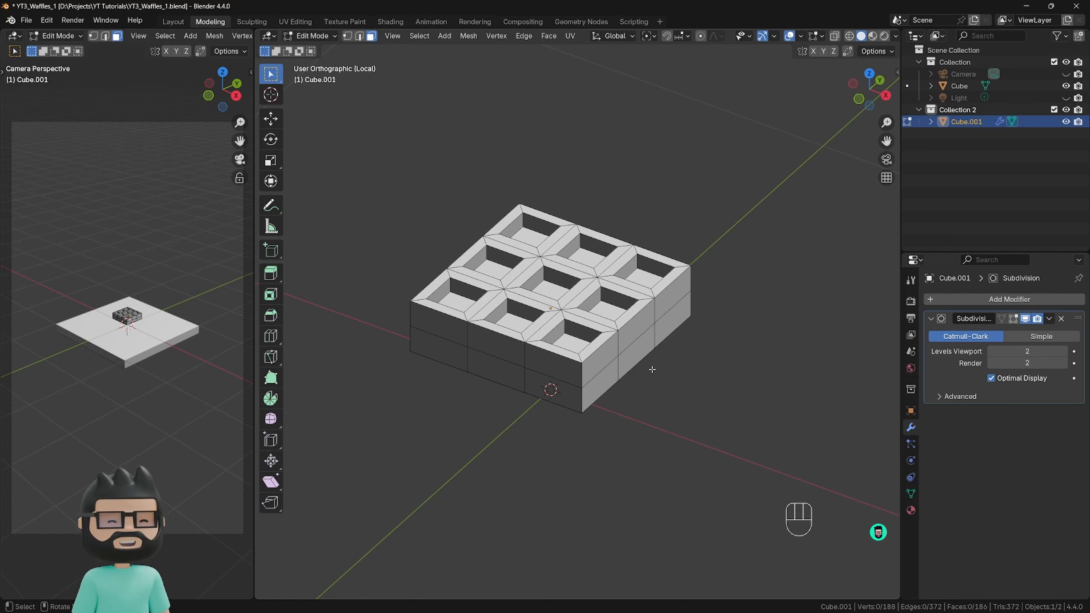
key("alt")
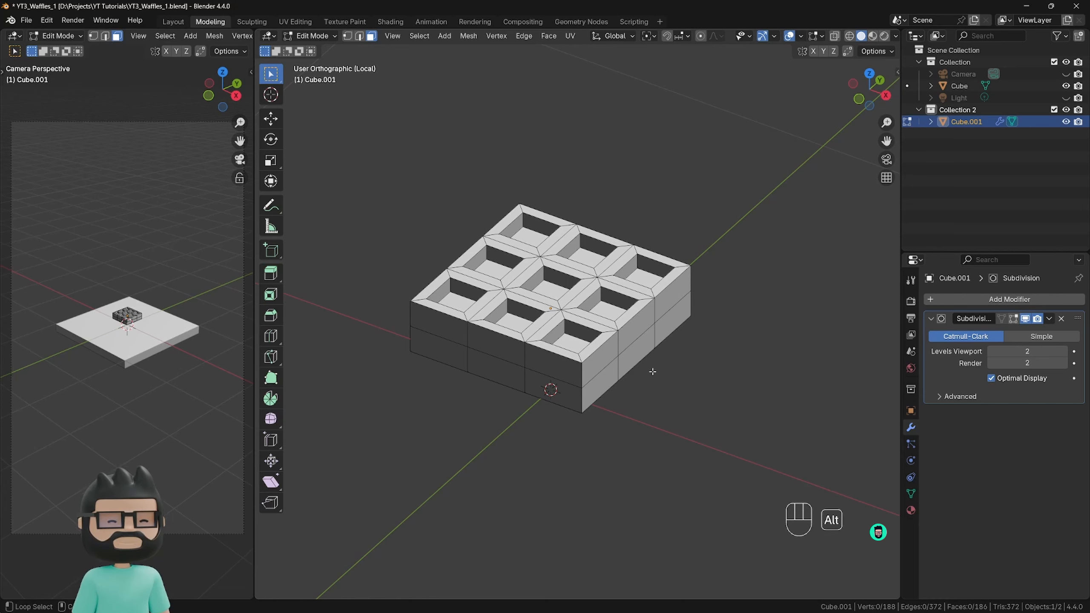
key("shift")
left_click(585, 376, "alt+shift")
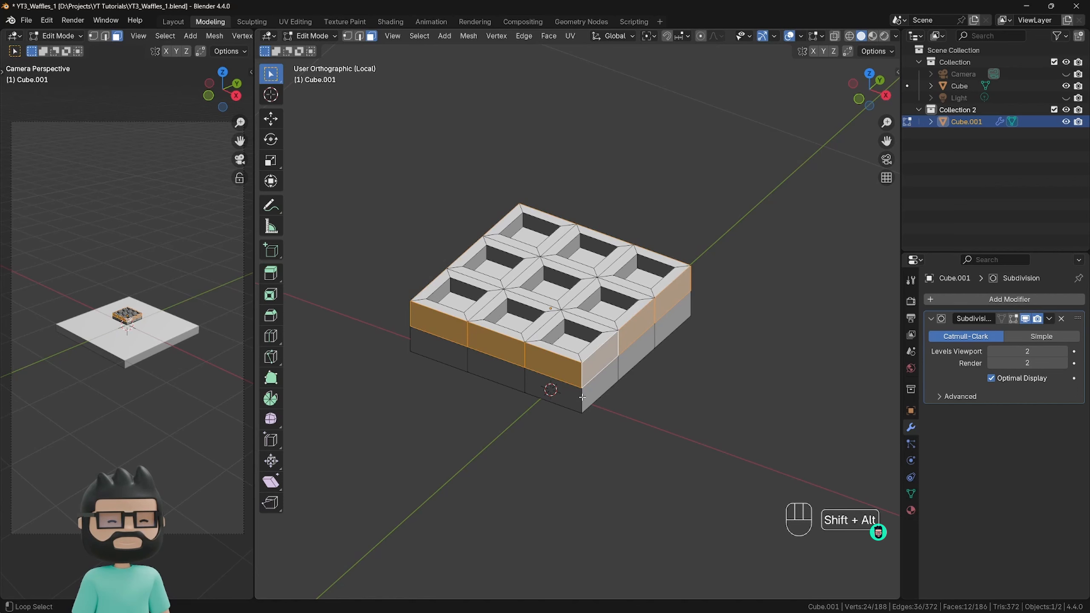
left_click(582, 397, "alt+shift")
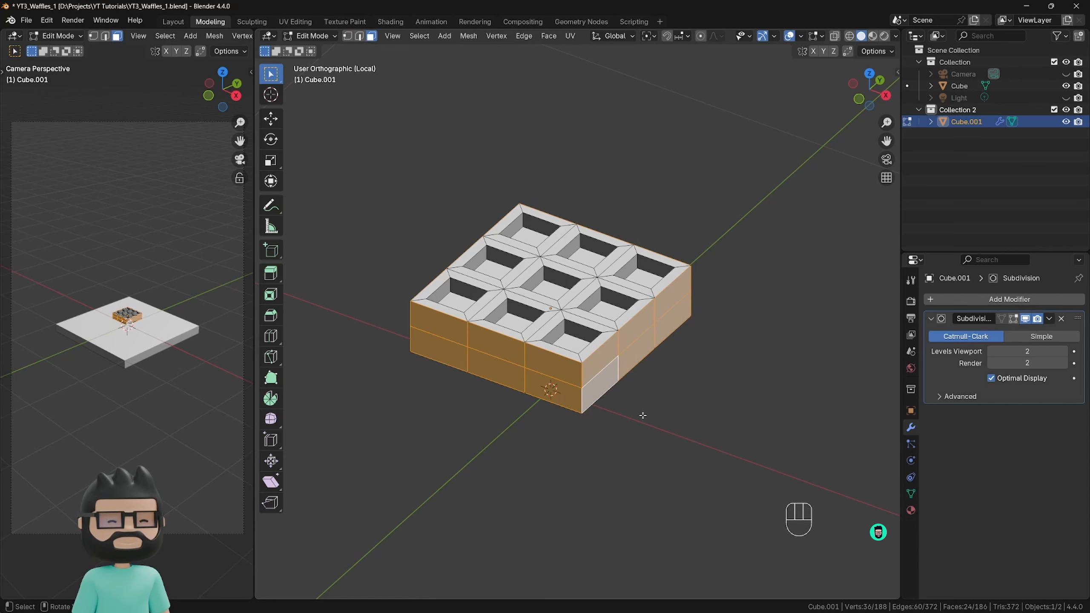
Extrude the selected side faces outward along their normals by about 0.028 m.
key("alt+e")
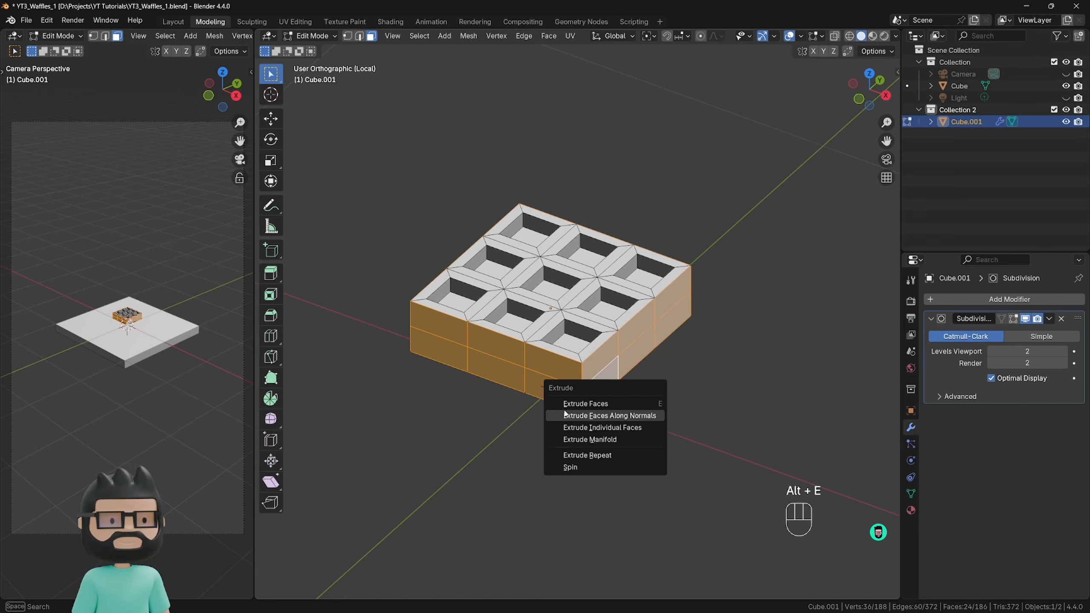
left_click(646, 416)
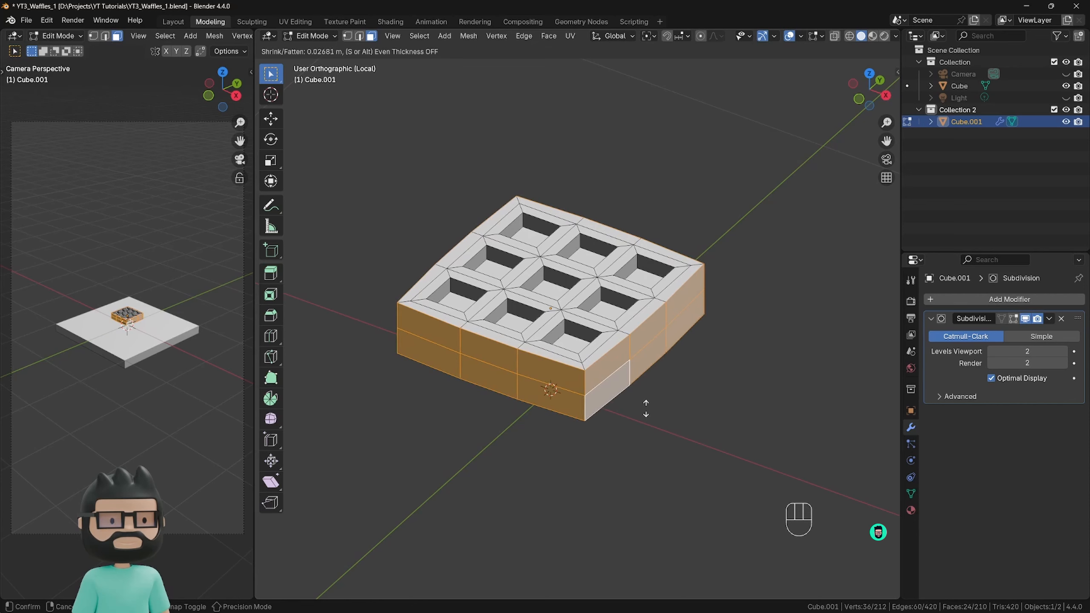
left_click(646, 408)
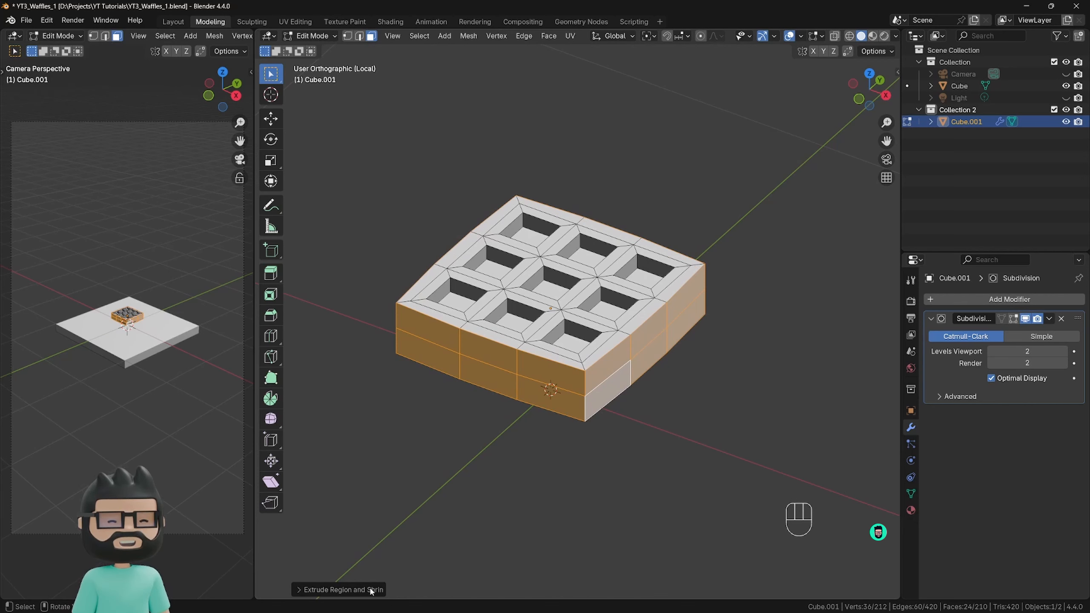
Enable Offset Even for the side extrusion, set its offset to 0.02 m, and check the smoothed shape in object mode.
left_click(300, 589)
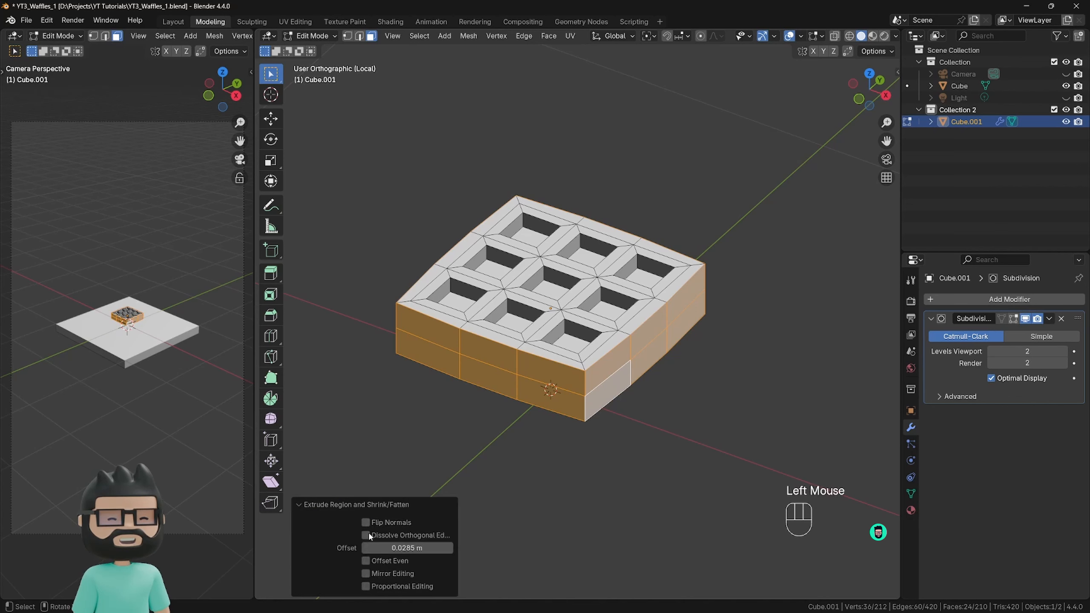
left_click(366, 560)
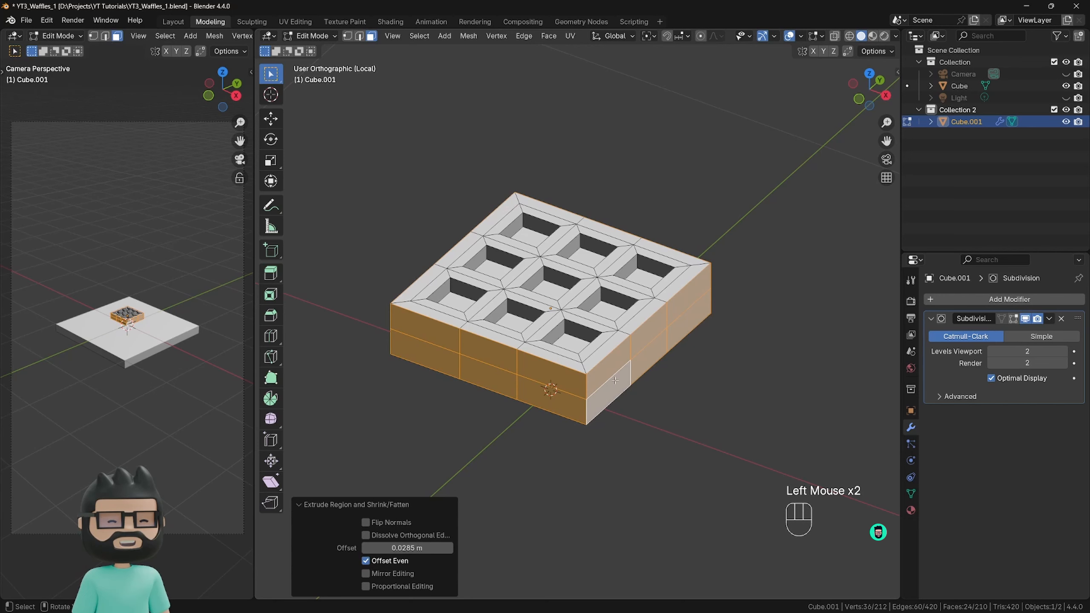
left_click(412, 549)
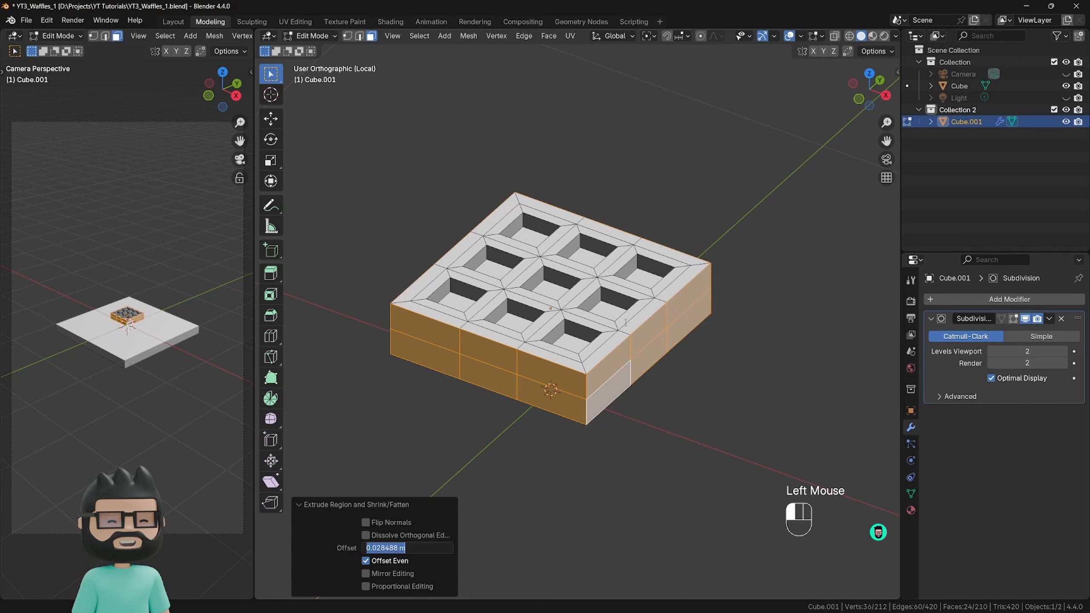
left_click_drag(380, 548, 423, 546)
key("BackSpace")
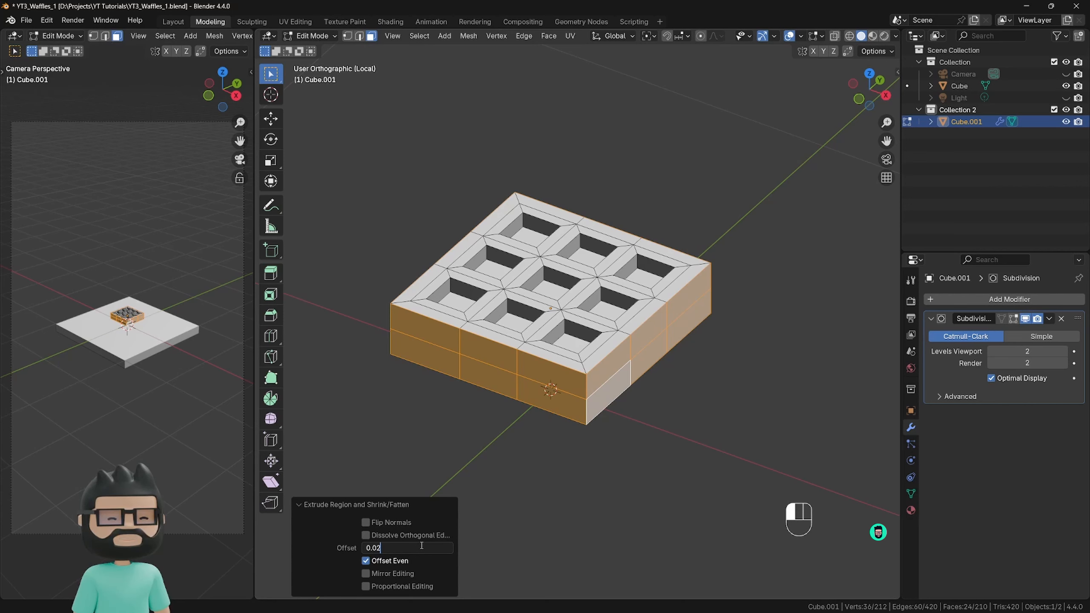
key("Return")
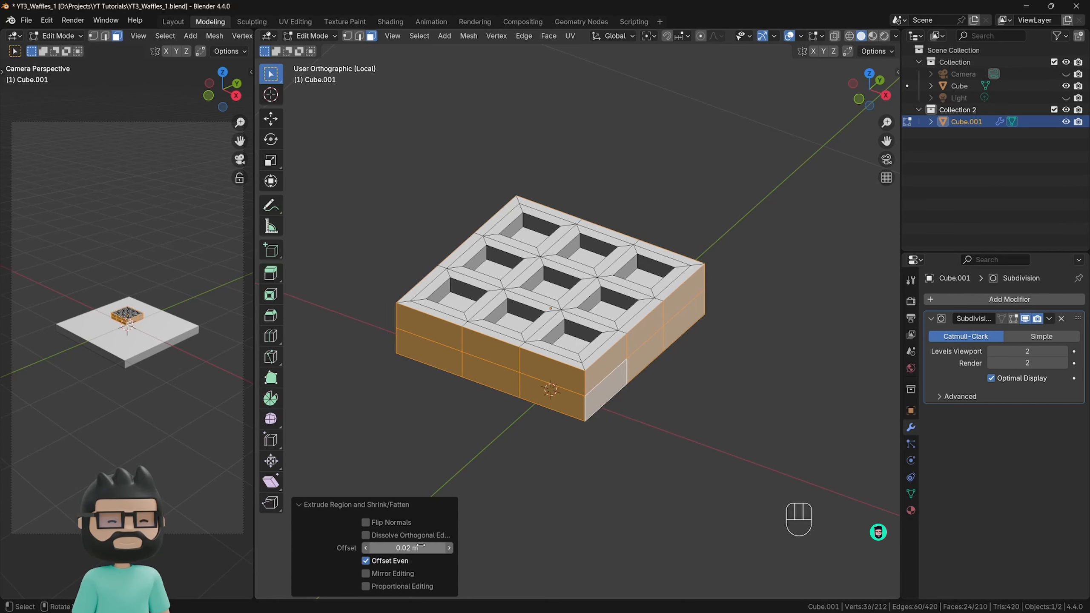
left_click(700, 407)
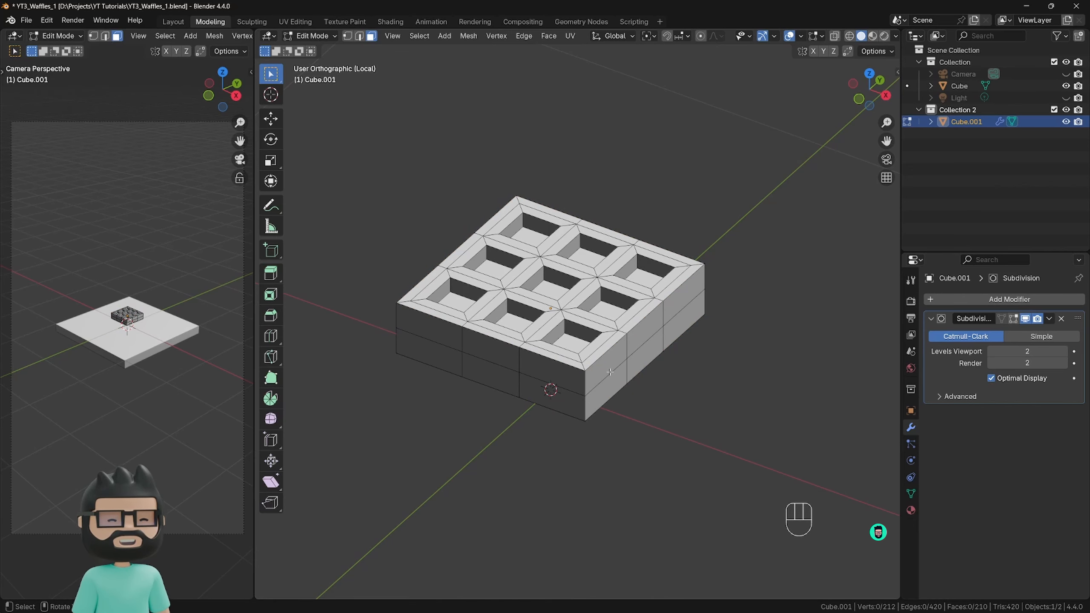
key("Tab")
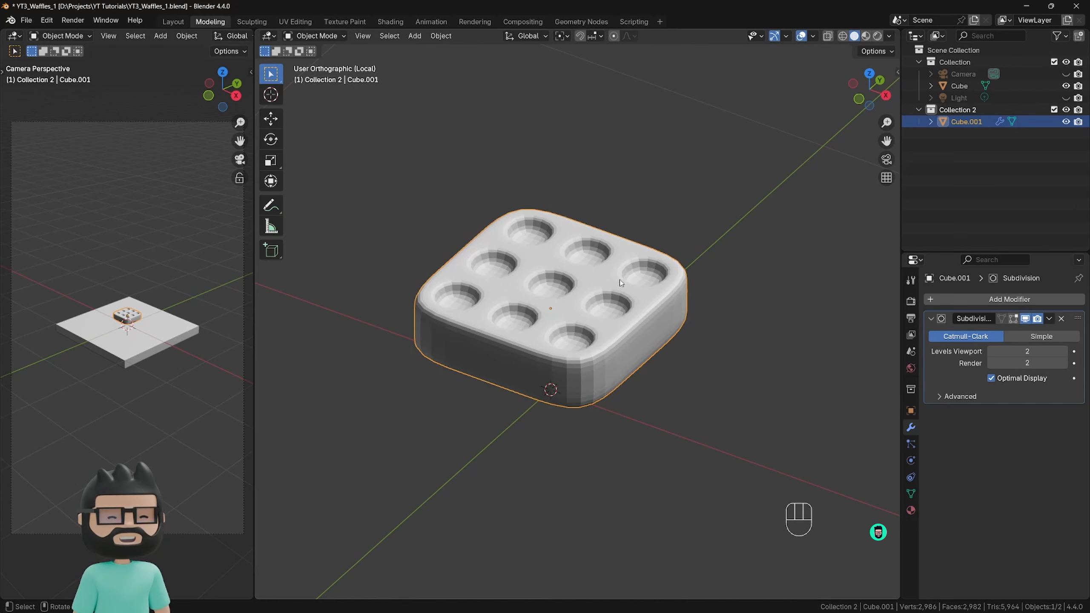
key("Tab")
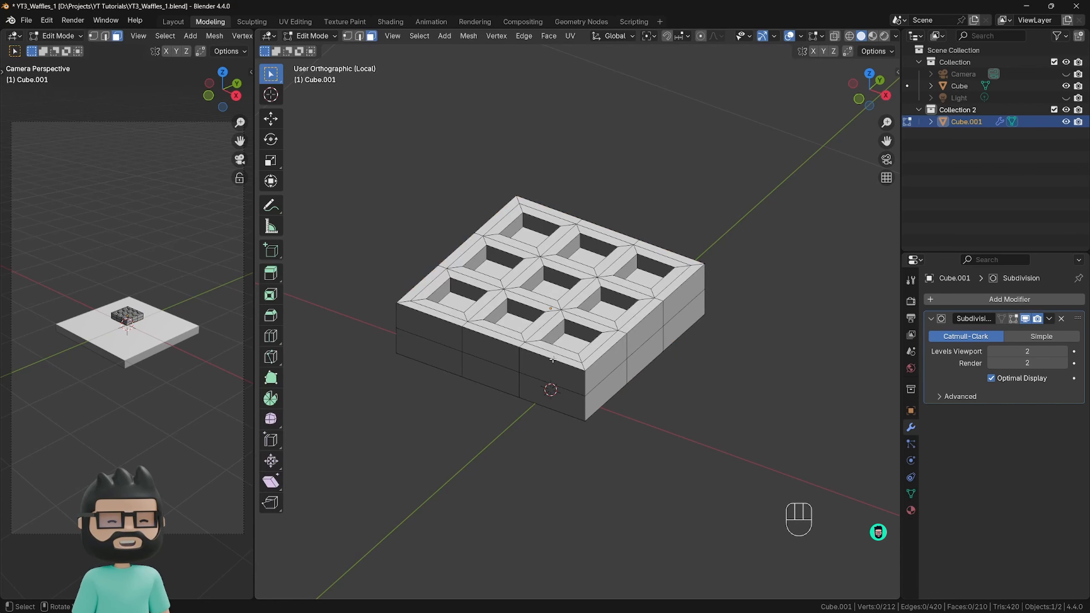
Add a centred vertical loop cut through each of the three pocket columns that meet the slab's dark front side.
key("ctrl")
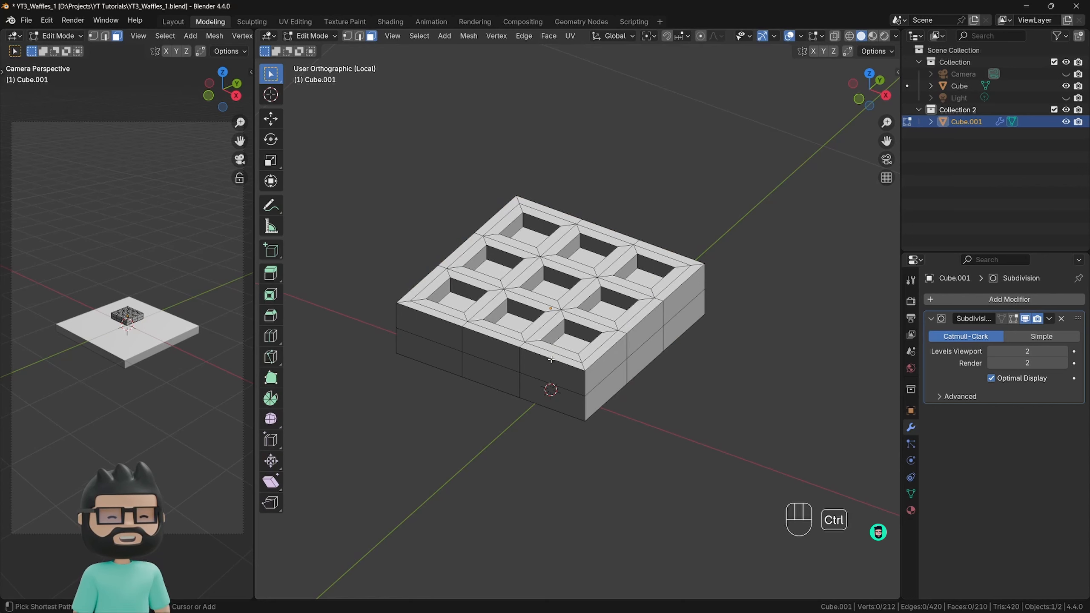
key("ctrl+r")
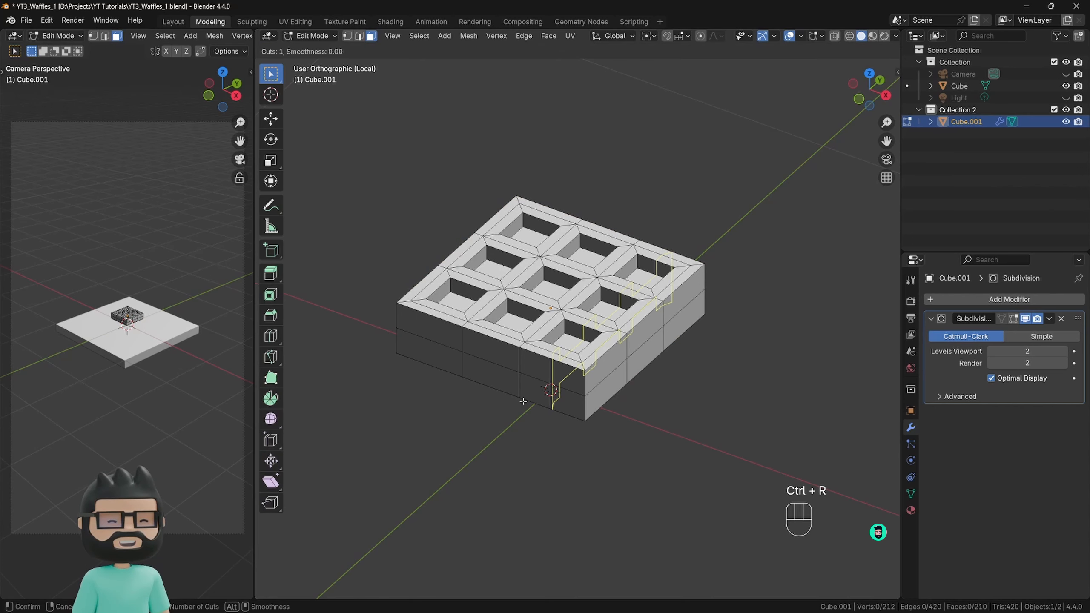
left_click(549, 361)
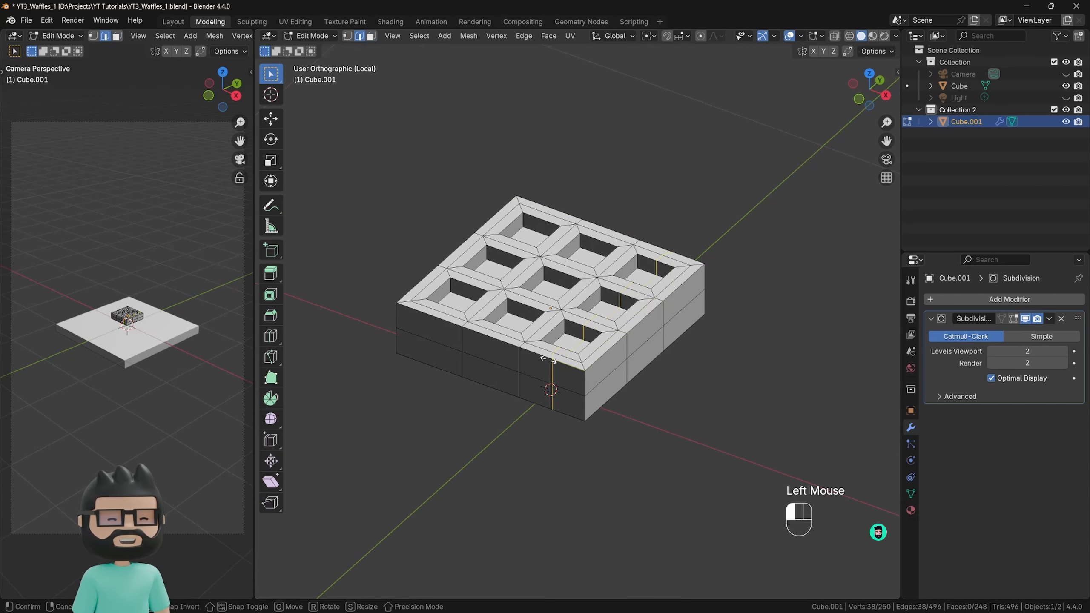
right_click(530, 456)
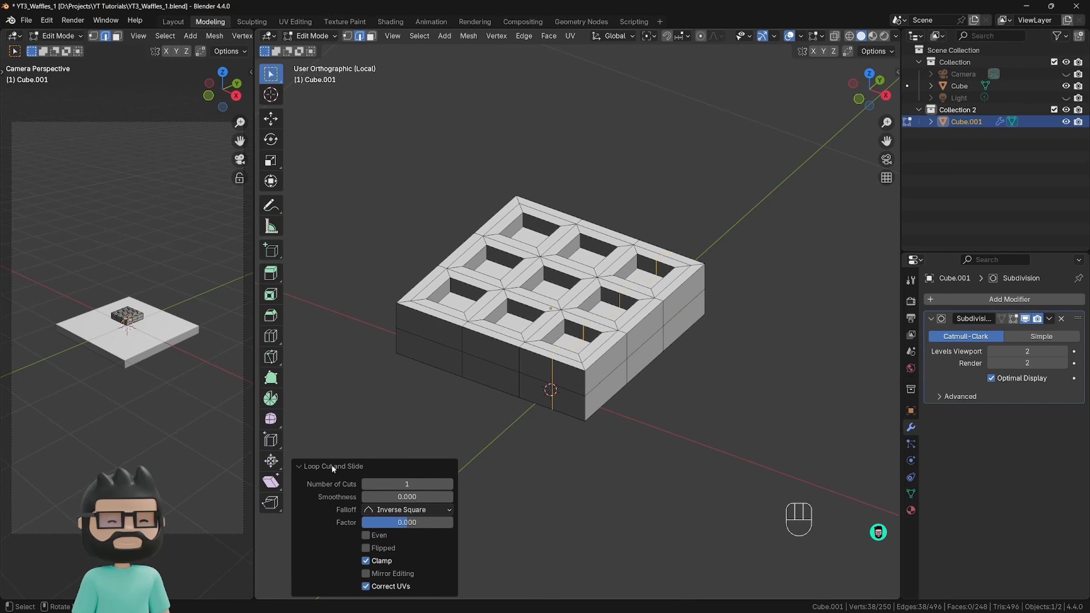
left_click(301, 466)
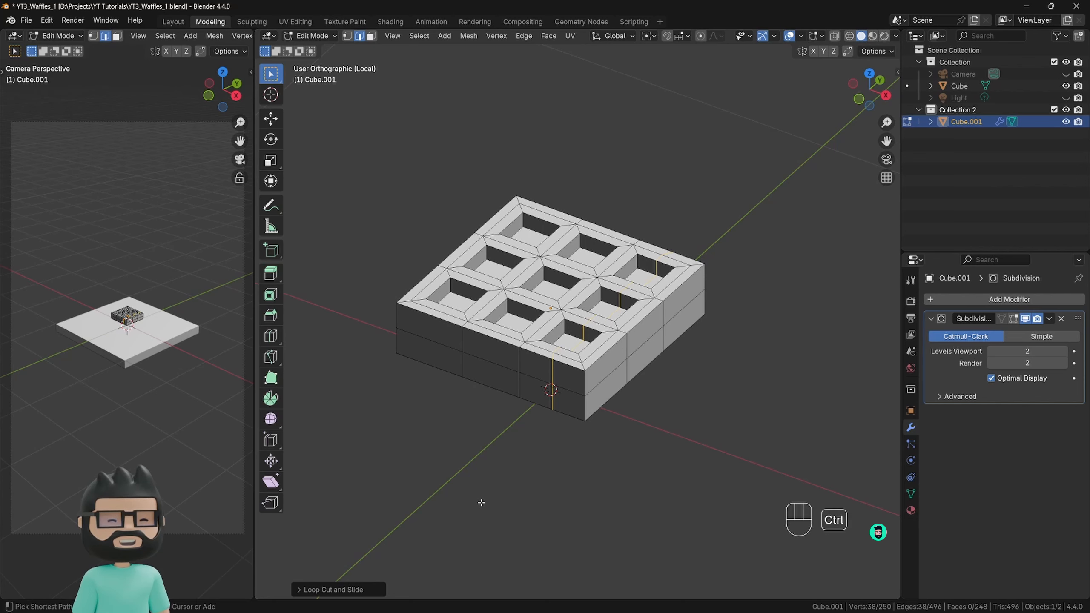
key("ctrl+r")
left_click(496, 357)
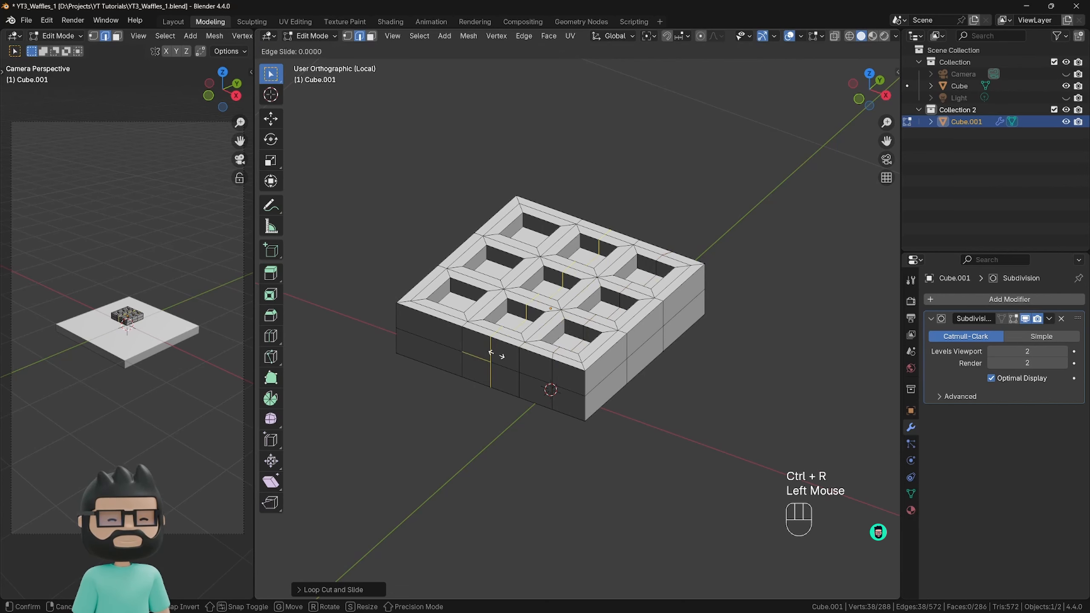
right_click(496, 357)
key("ctrl+r")
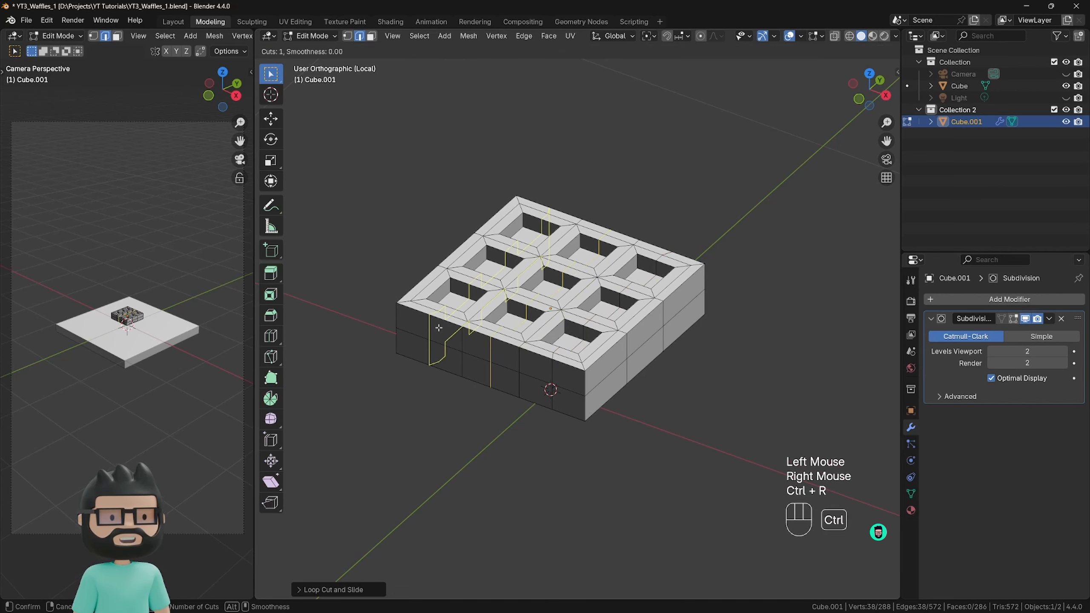
left_click(438, 328)
right_click(480, 352)
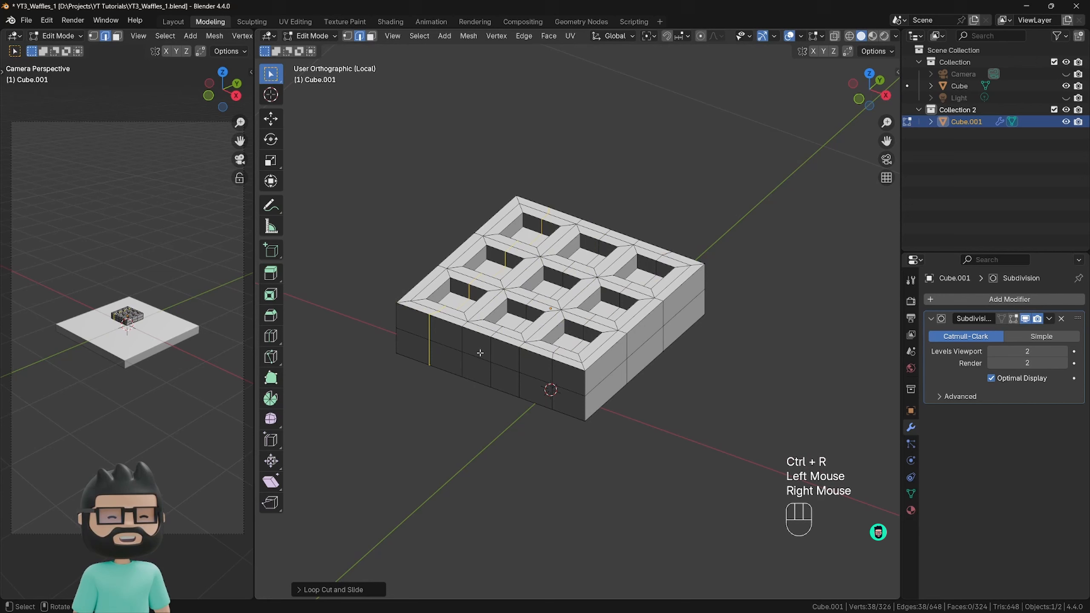
Add a centred vertical loop cut through each of the three pocket rows that meet the slab's light side, and clear the selection.
key("ctrl+r")
left_click(605, 359)
right_click(610, 356)
key("ctrl+r")
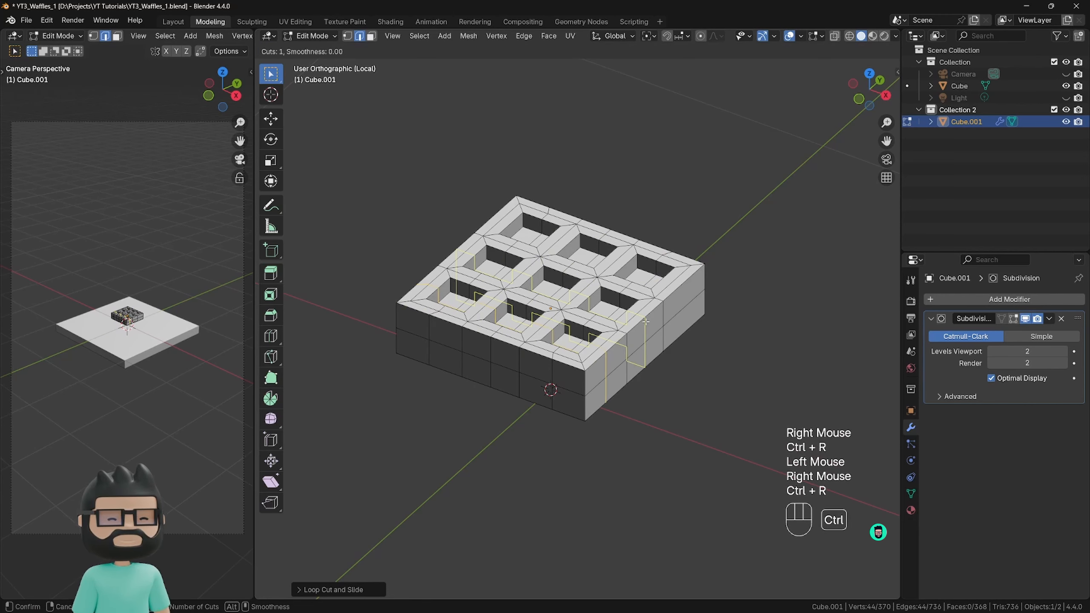
left_click(646, 321)
right_click(646, 322)
key("ctrl+r")
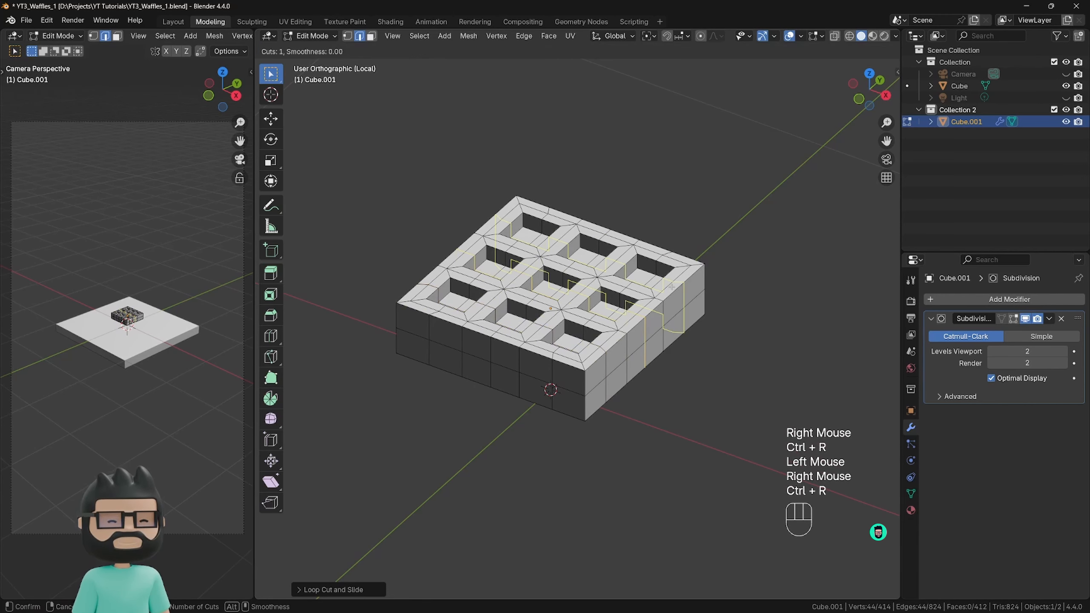
left_click(677, 290)
right_click(725, 316)
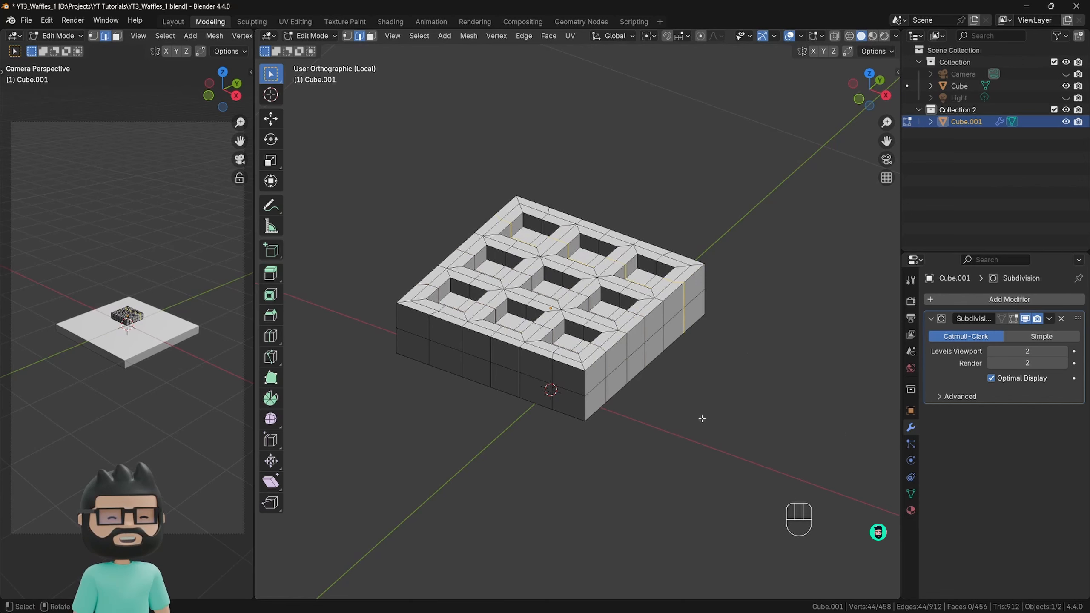
left_click(708, 399)
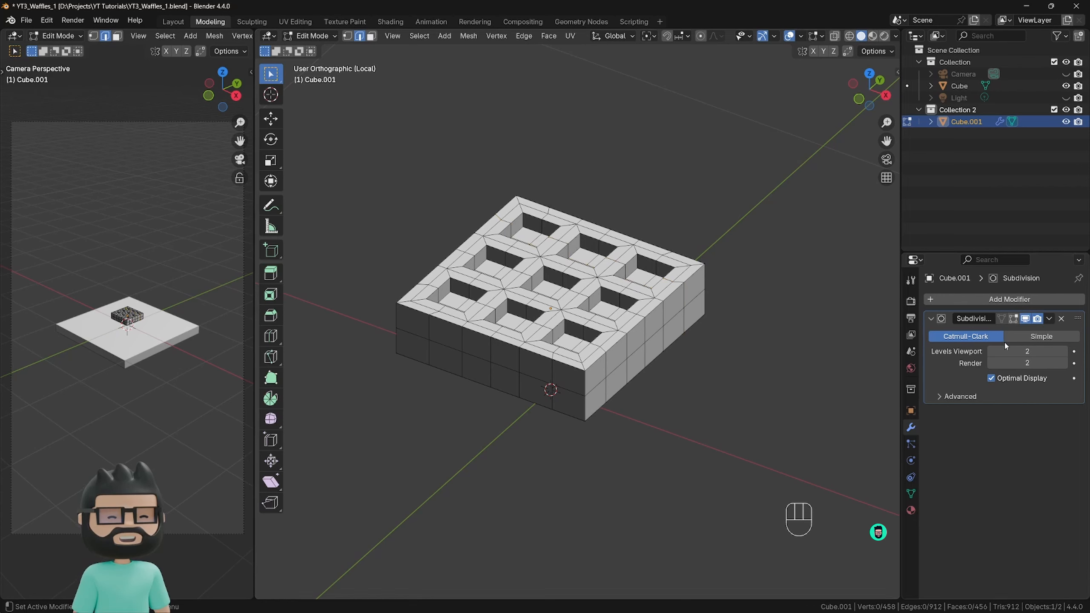
Turn on the Subdivision modifier's edit mode display and return to object mode to check the smoothed waffle.
left_click(1014, 319)
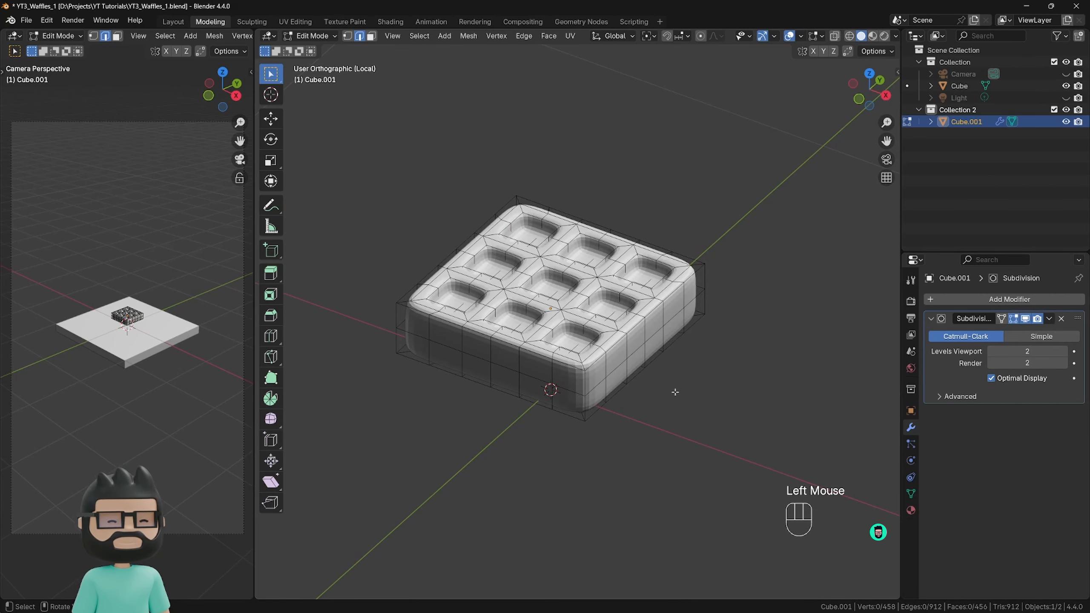
key("Tab")
mouse_move(665, 390)
middle_mouse_down()
mouse_move(667, 453)
mouse_move(754, 397)
mouse_move(597, 421)
mouse_move(671, 405)
middle_mouse_up()
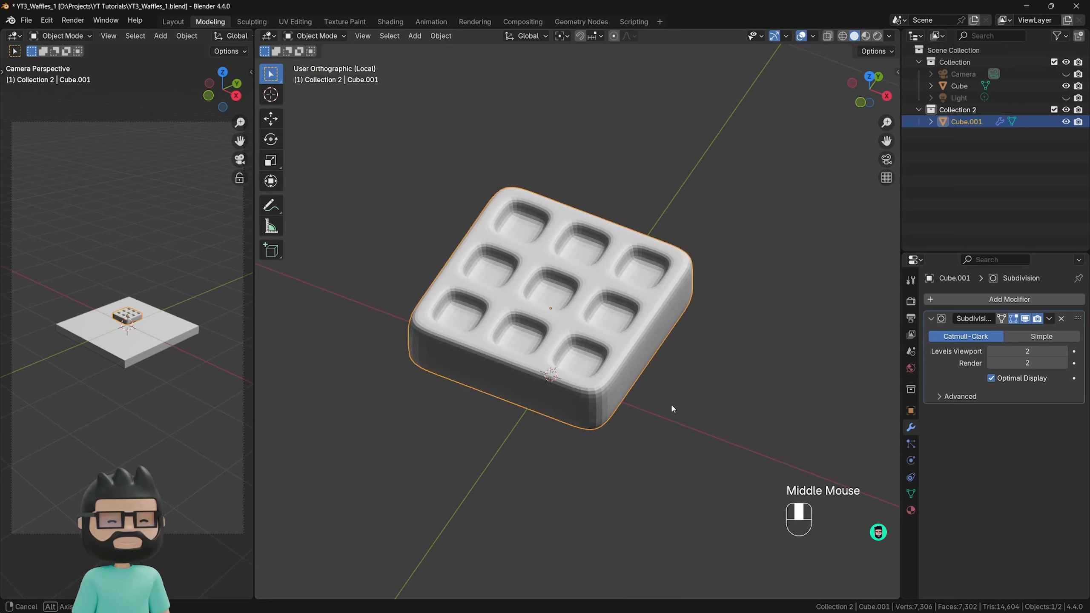
Apply Shade Smooth to the waffle and inspect its rounded surface.
right_click(577, 328)
left_click(574, 327)
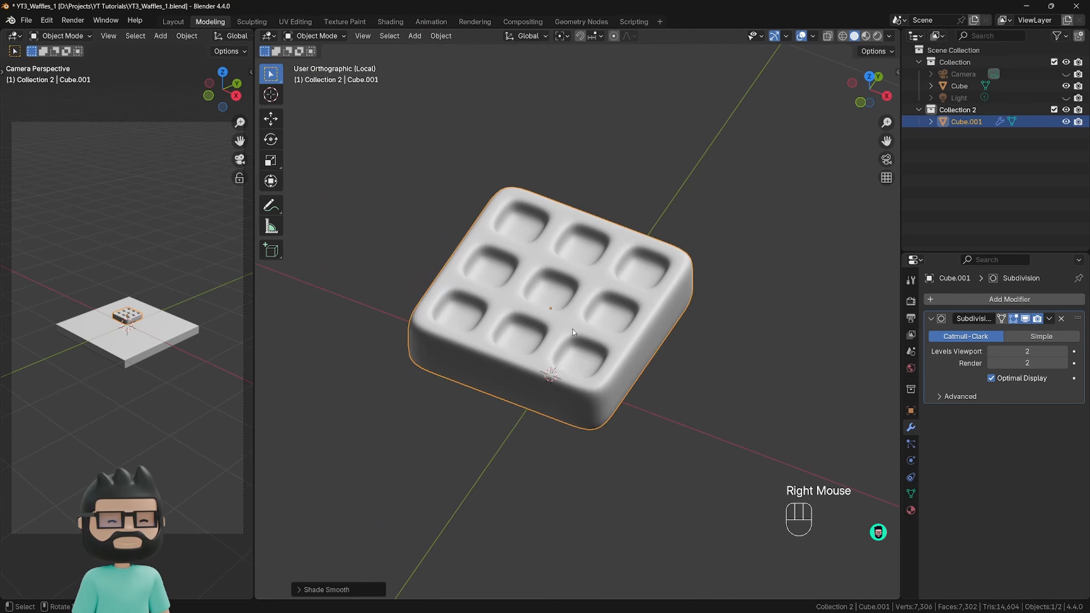
middle_click_drag(572, 328, 545, 349)
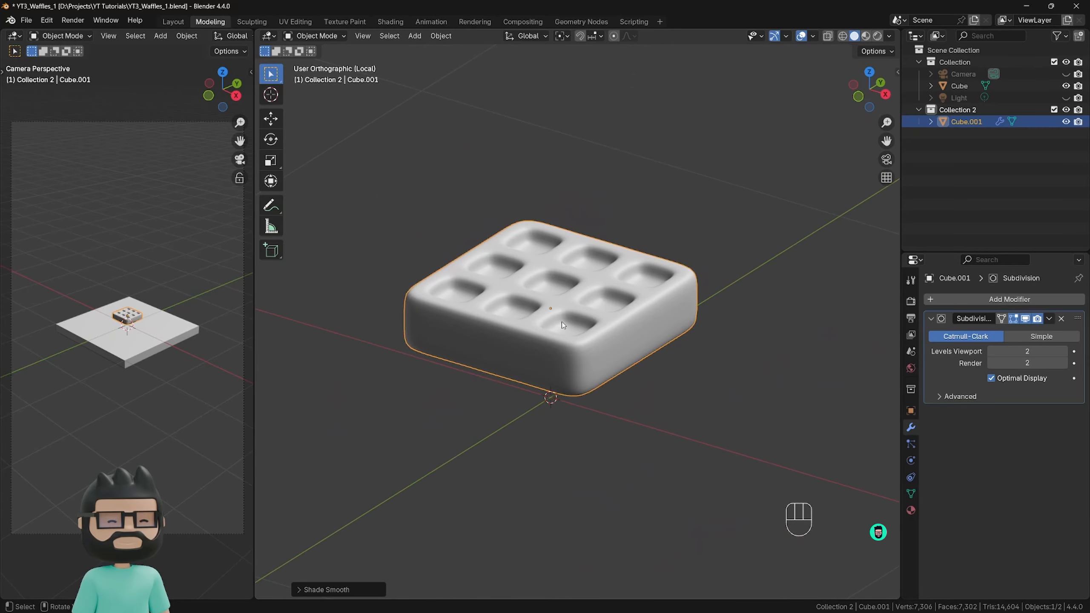
scroll(574, 360, "down", 1)
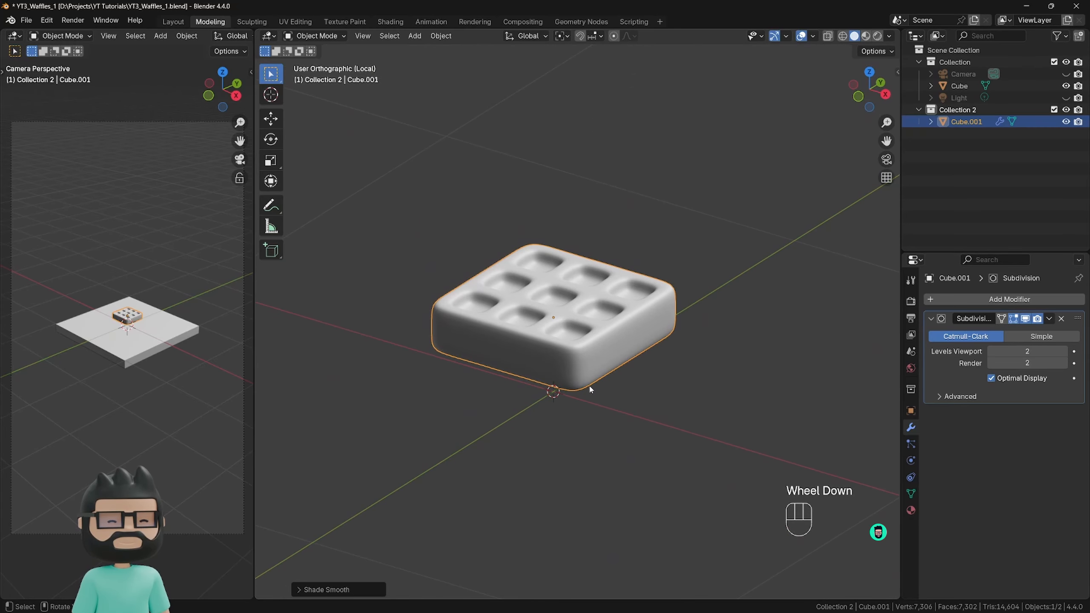
Duplicate the waffle in place and undo the duplication.
key("shift+d")
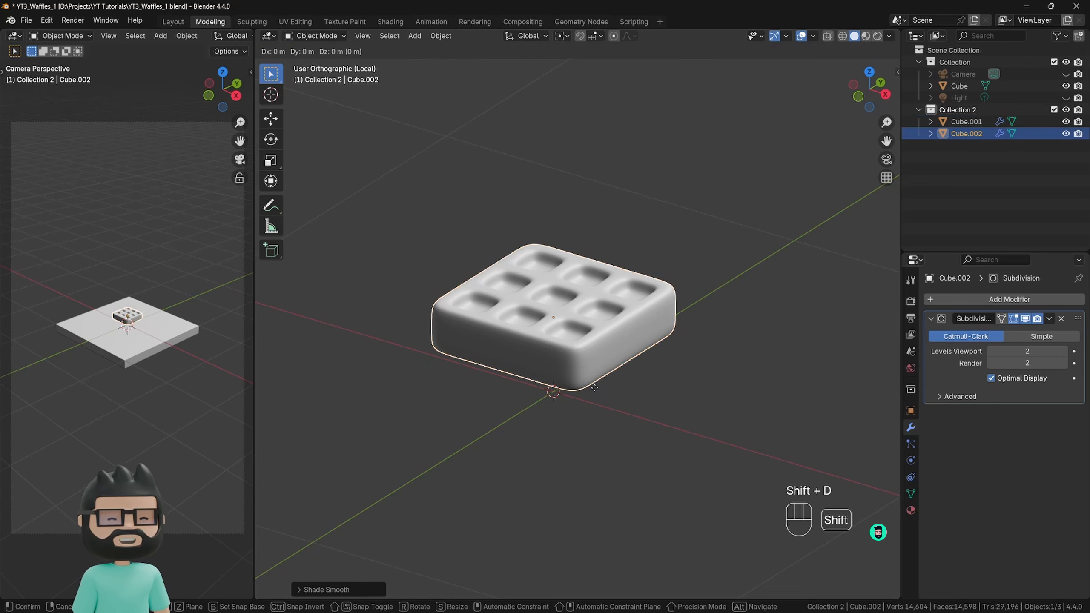
right_click(666, 286)
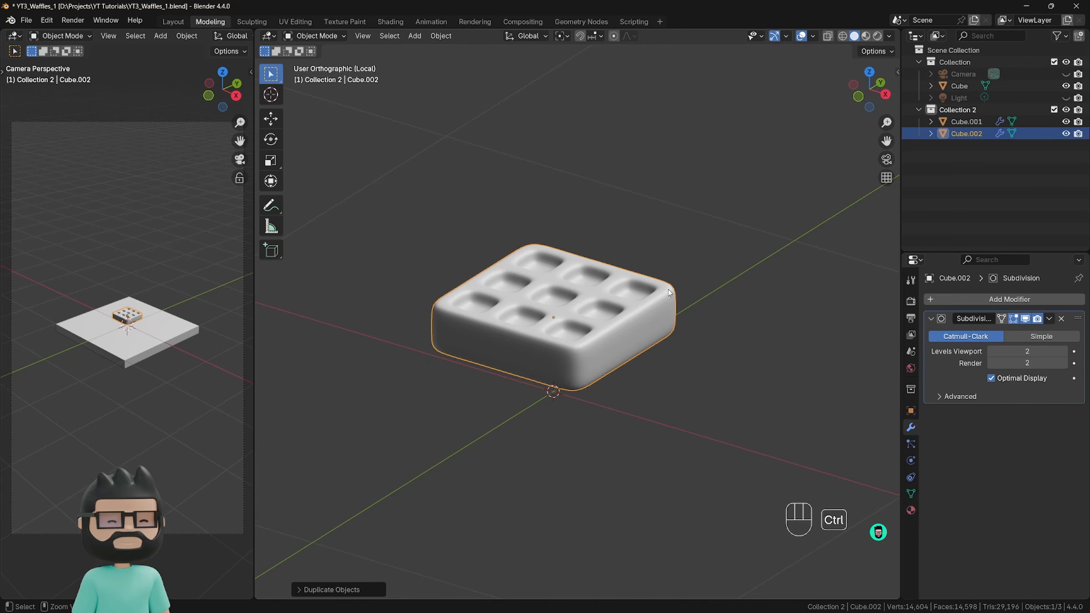
key("ctrl+z")
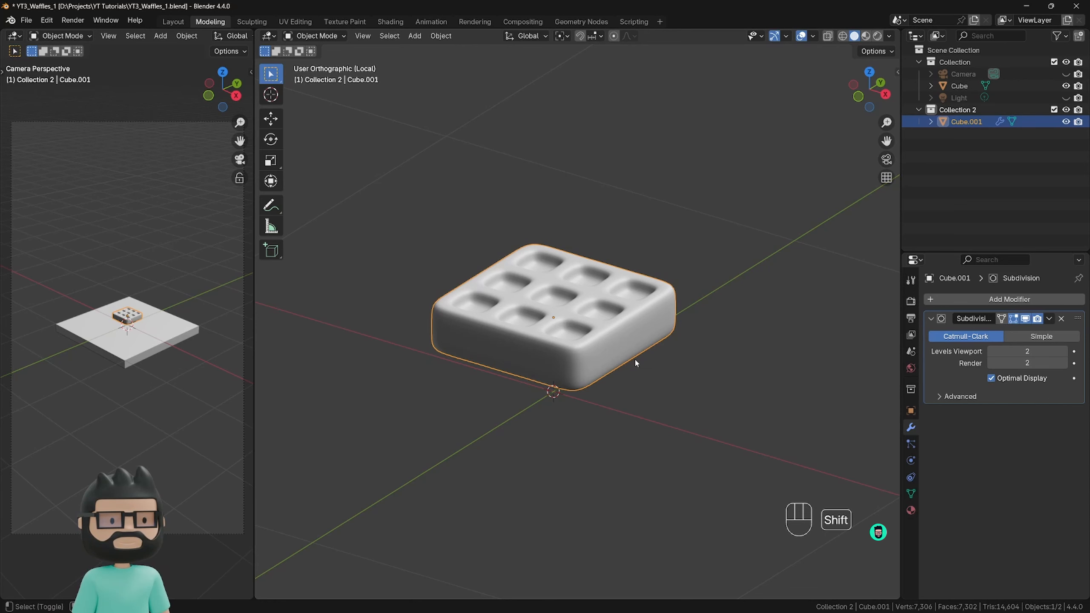
Try a duplicate of the waffle shifted so it partly overlaps the original, and delete that copy.
key("shift+d")
right_click(764, 245)
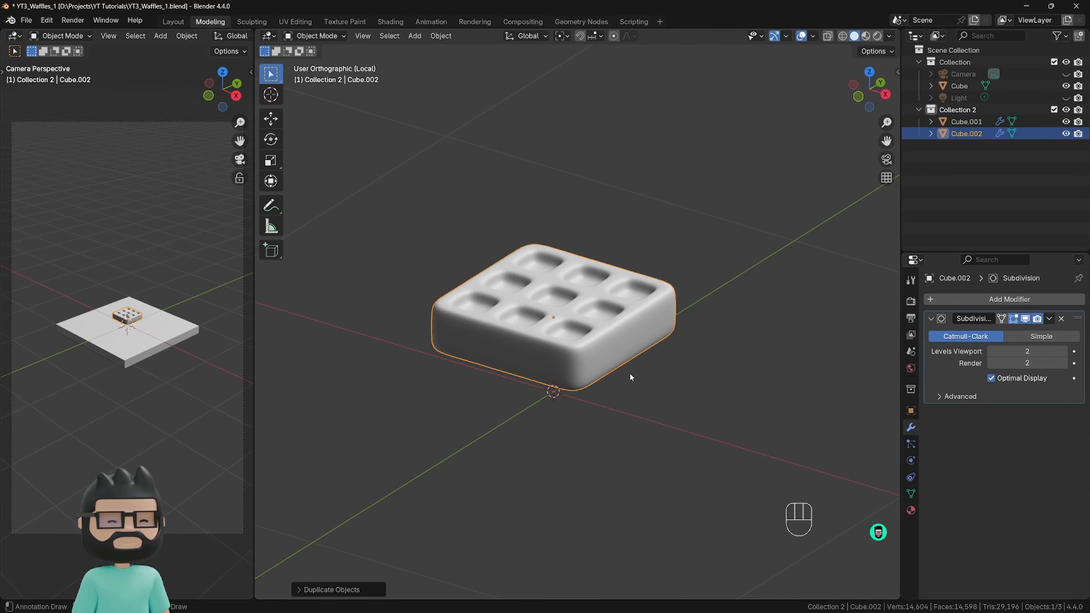
key("g")
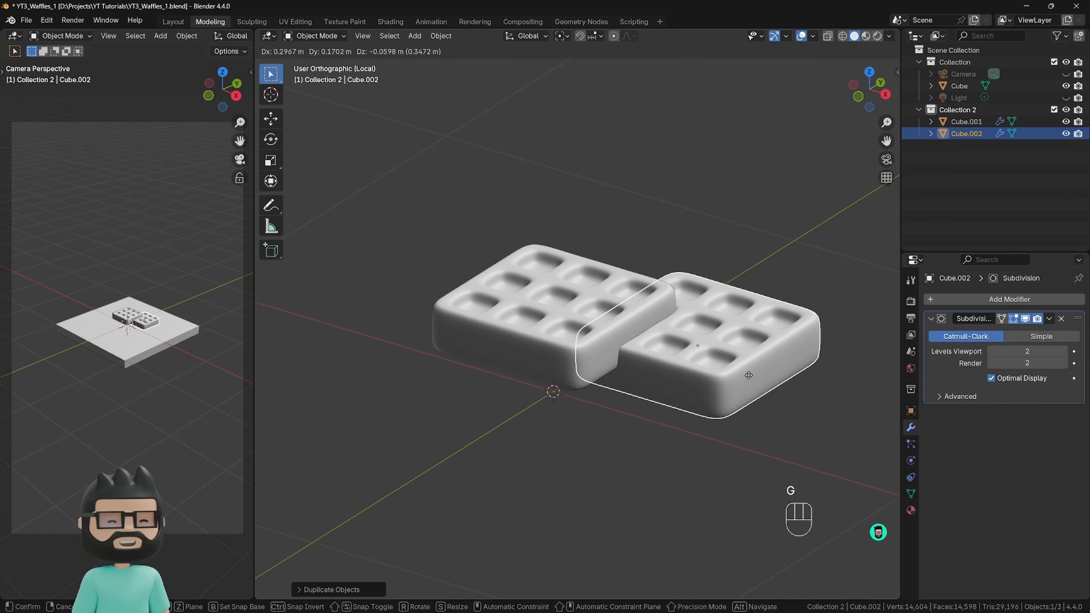
left_click(748, 361)
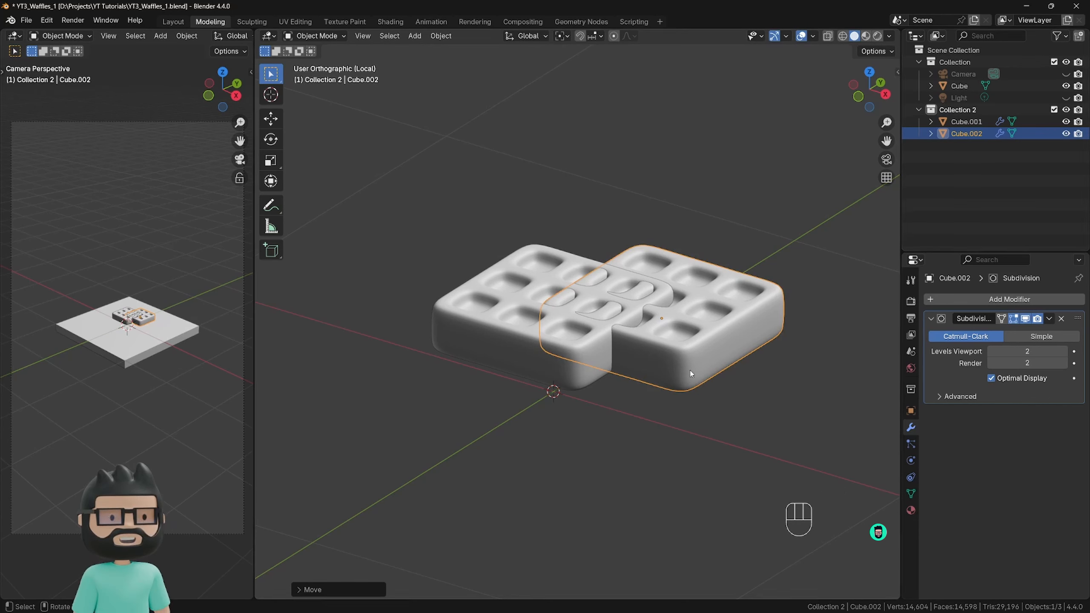
key("x")
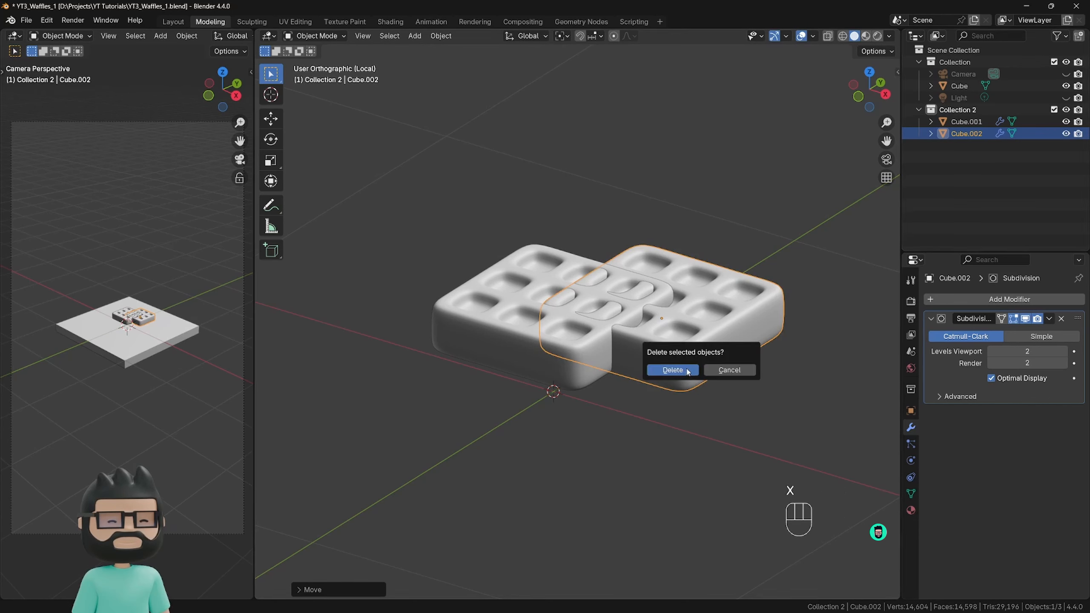
left_click(691, 372)
Select the remaining waffle object and rename it to Waffle.
left_click(534, 327)
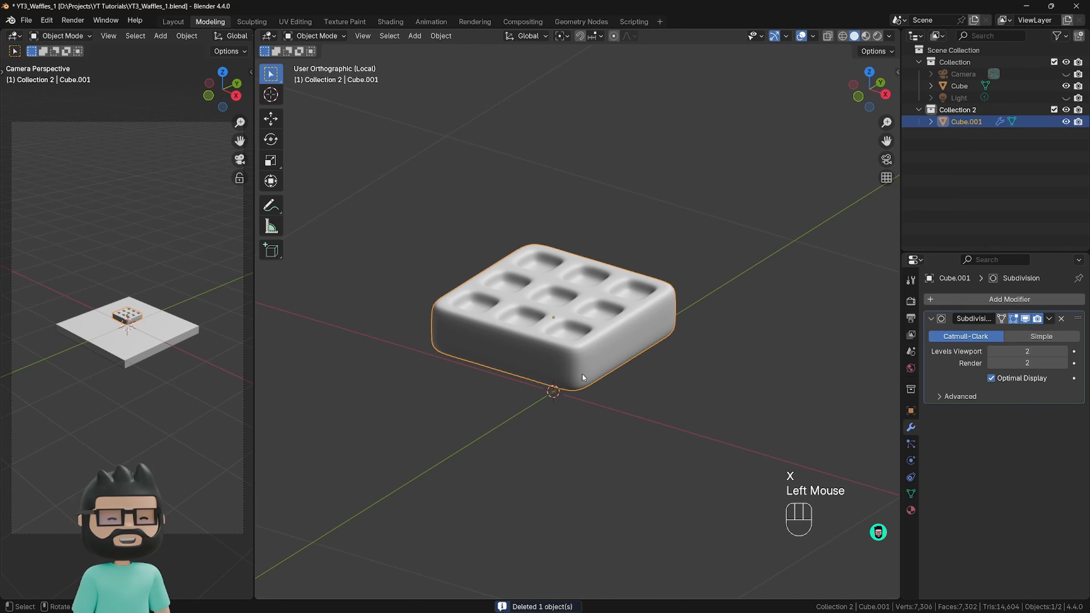
key("F2")
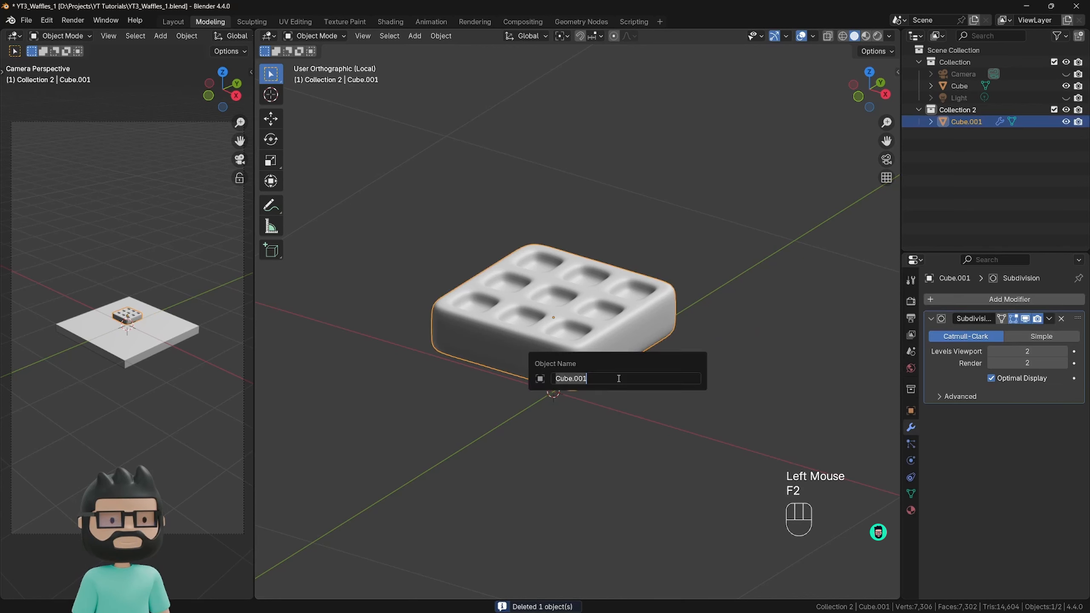
type("Waffle")
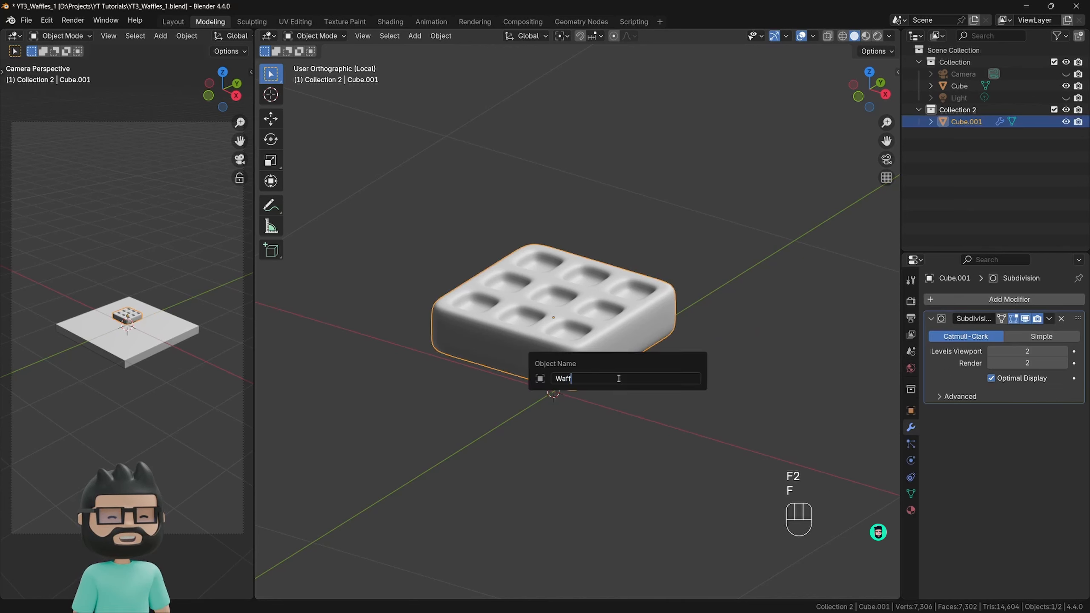
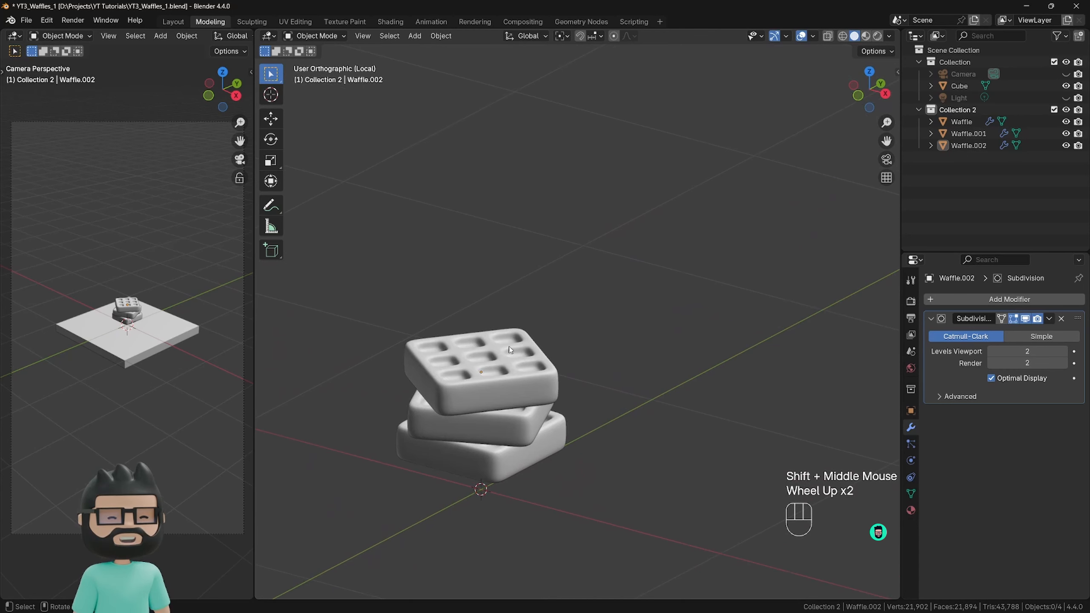
Add a default UV sphere at the origin, deselect it, and reopen its creation settings.
mouse_move(497, 359)
middle_mouse_down("shift")
mouse_move(503, 326)
mouse_move(511, 360)
middle_mouse_up("shift")
scroll(511, 360, "down", 4)
key("shift")
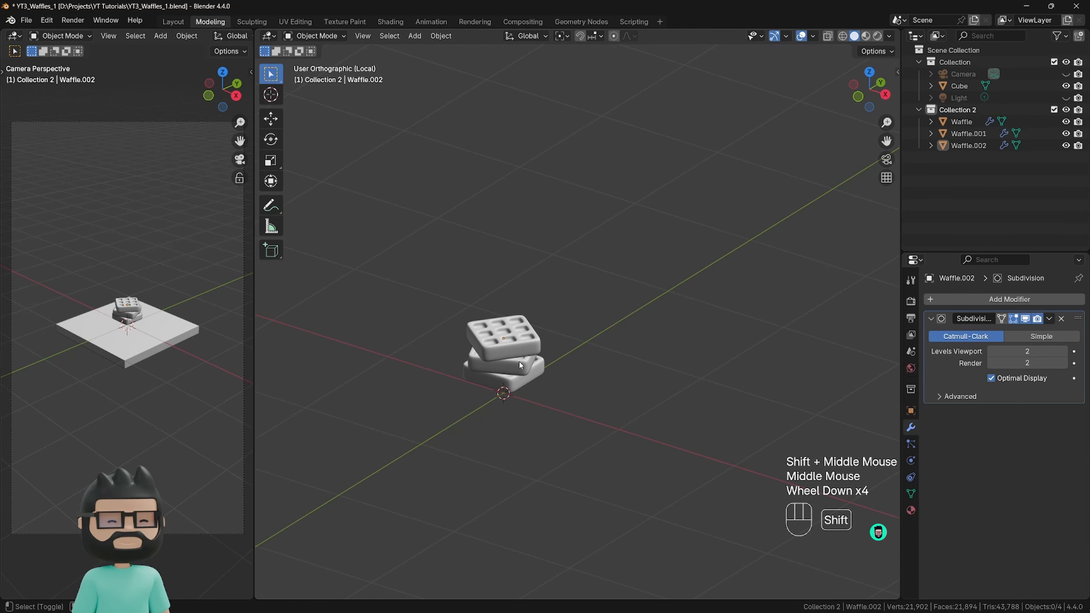
key("shift+a")
mouse_move(519, 361)
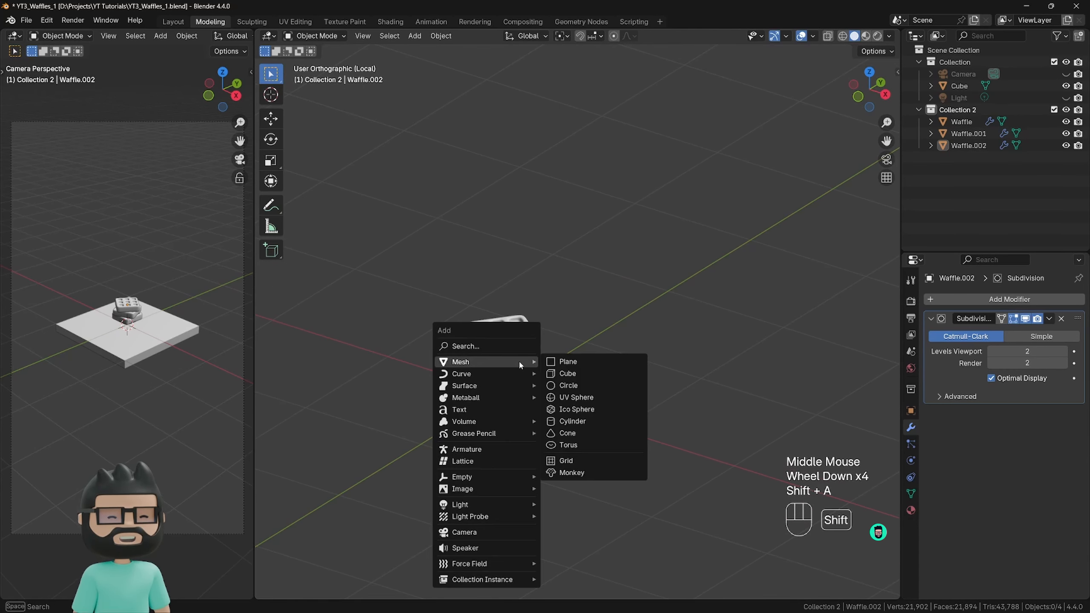
left_click(580, 398)
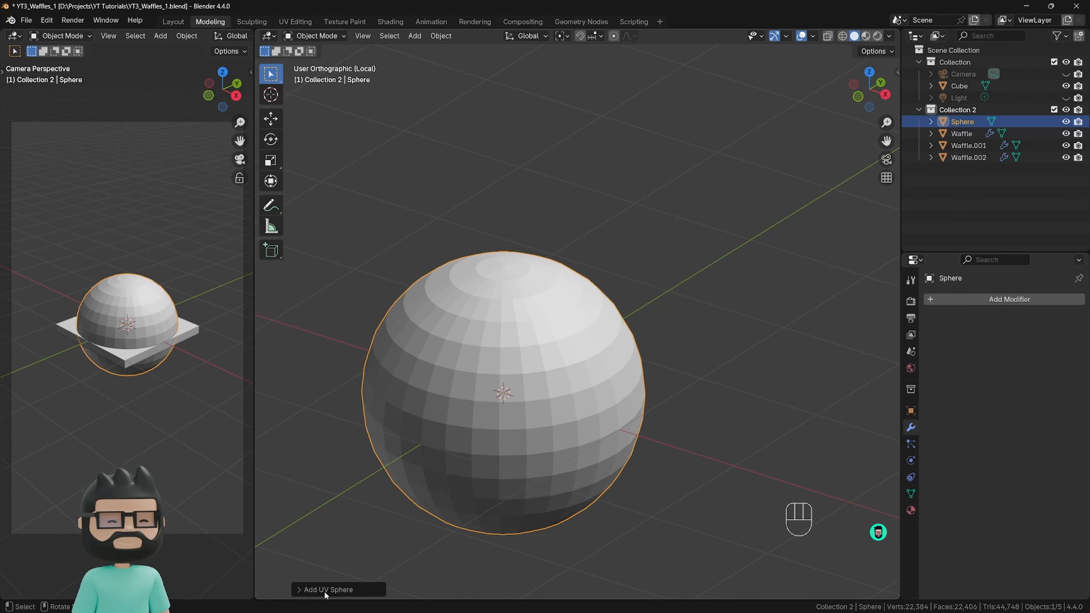
left_click(708, 353)
mouse_move(715, 386)
middle_mouse_down()
mouse_move(617, 375)
mouse_move(699, 397)
middle_mouse_up()
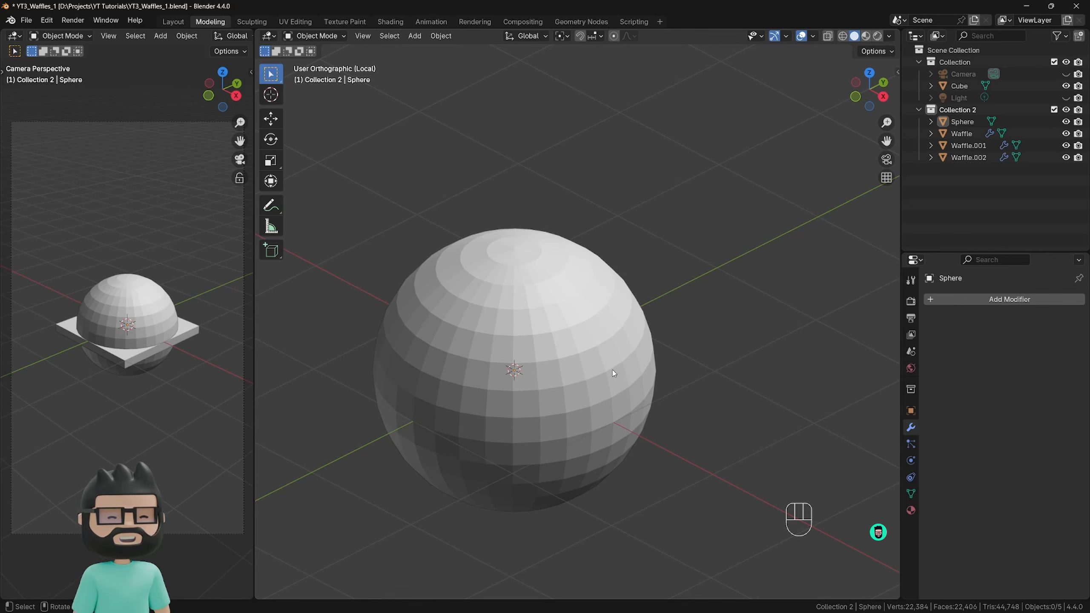
key("F9")
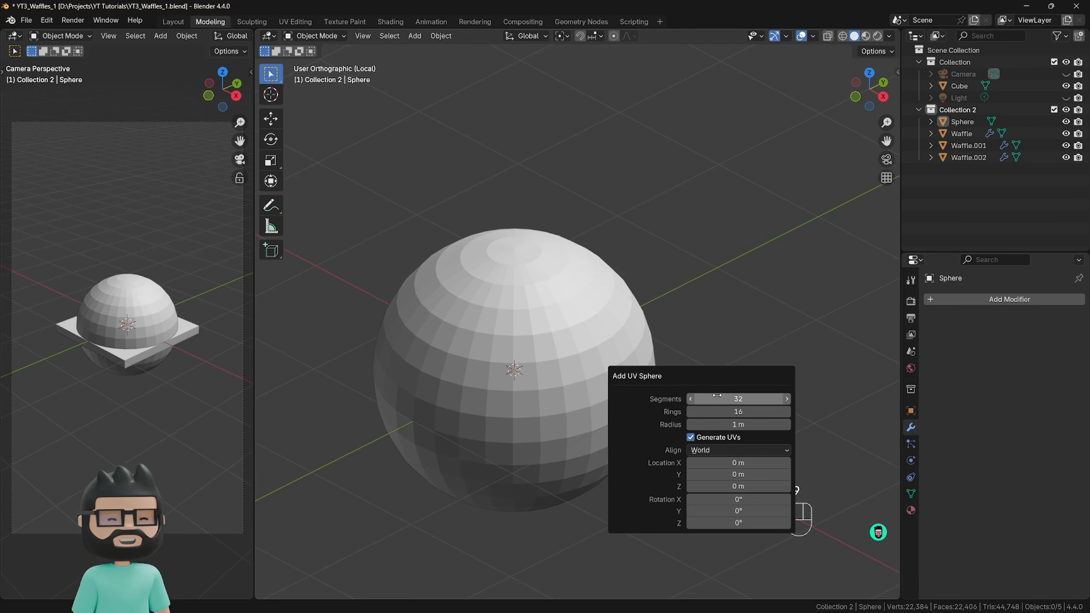
Move the sphere about 0.42 m in X, 0.55 m in Y and 0.15 m in Z, and delete it.
left_click(701, 304)
double_click(634, 320)
key("g")
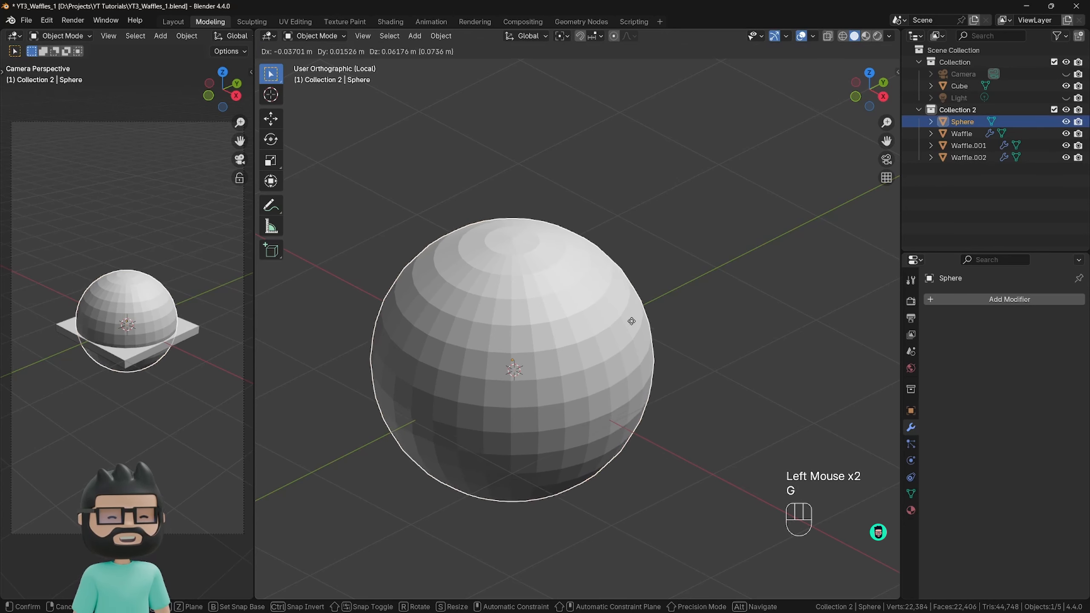
left_click(711, 310)
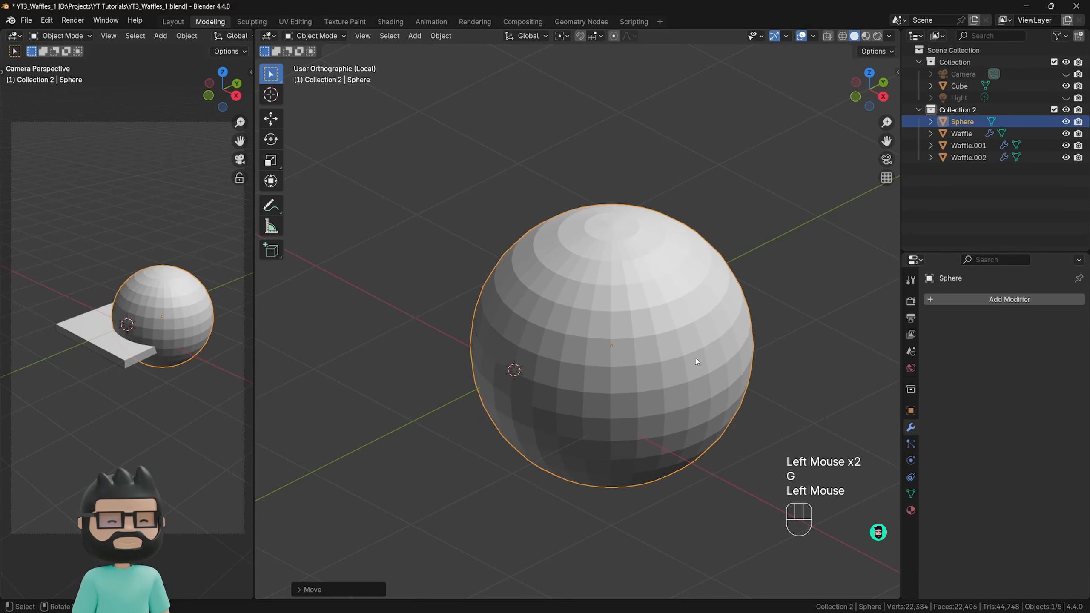
key("F9")
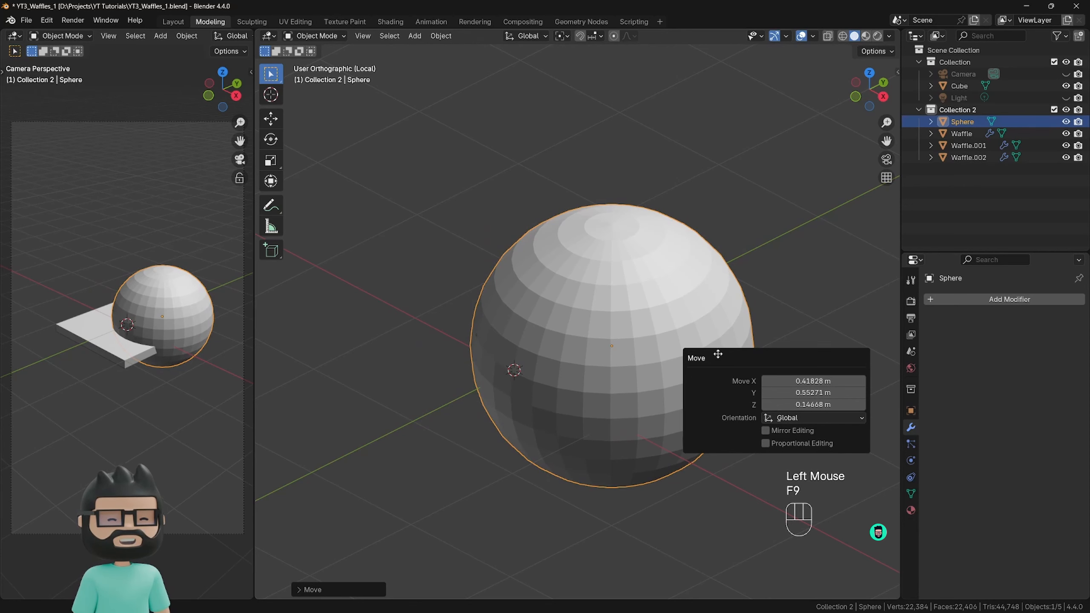
left_click(577, 345)
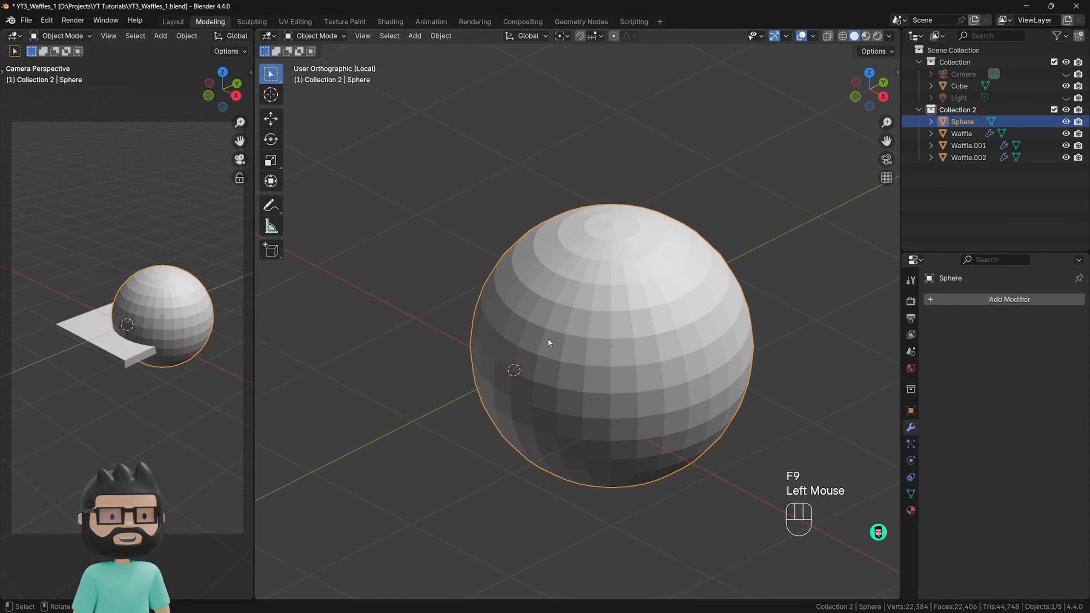
key("x")
left_click(532, 339)
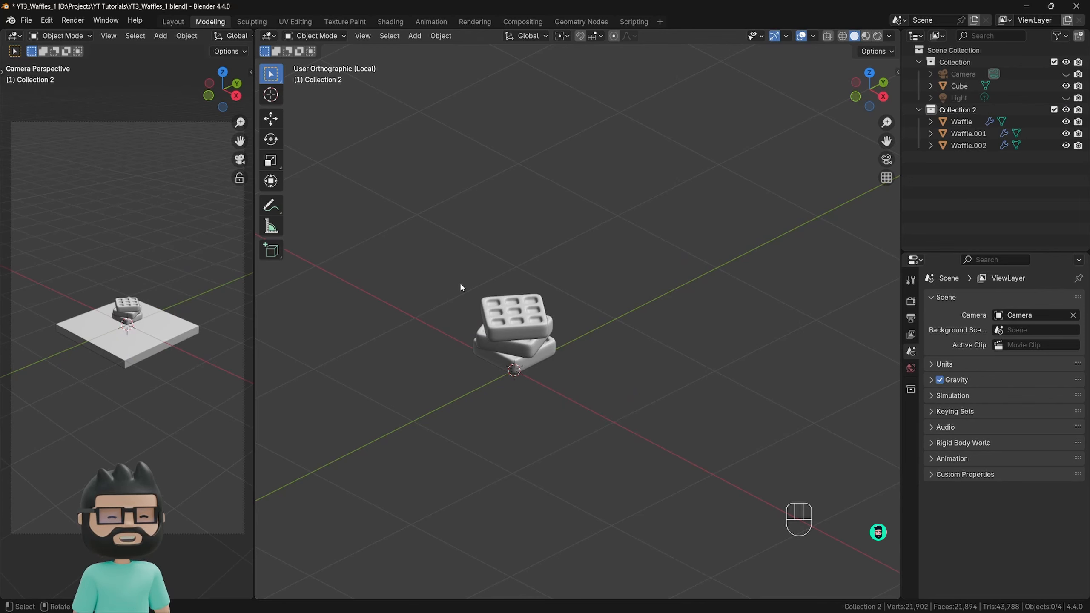
Add a UV sphere at the origin with 16 segments, 8 rings and a radius of 0.025 m.
key("shift+a")
mouse_move(438, 257)
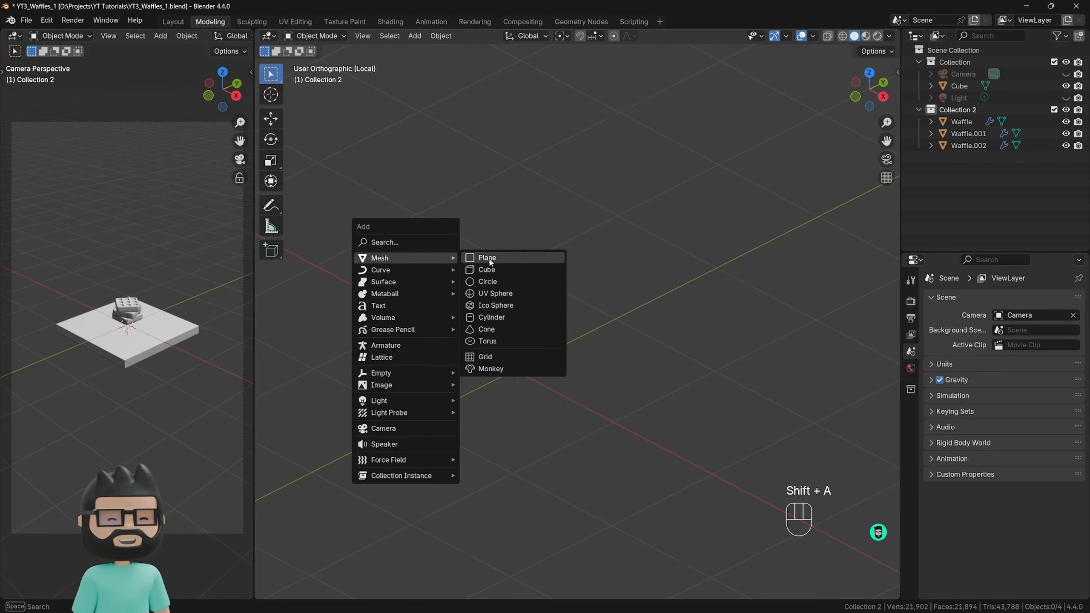
left_click(493, 294)
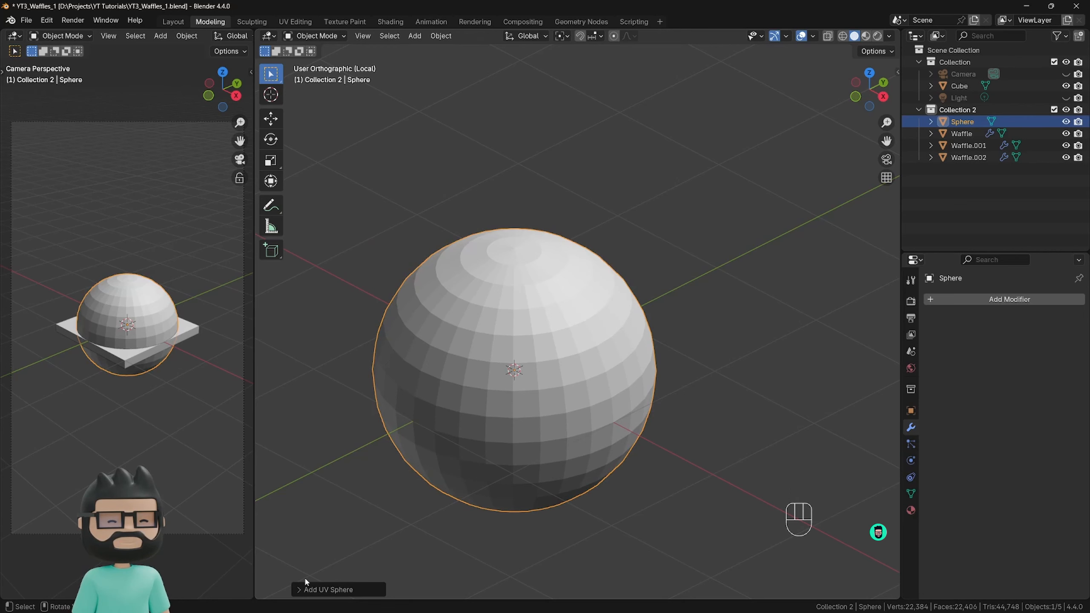
left_click(318, 591)
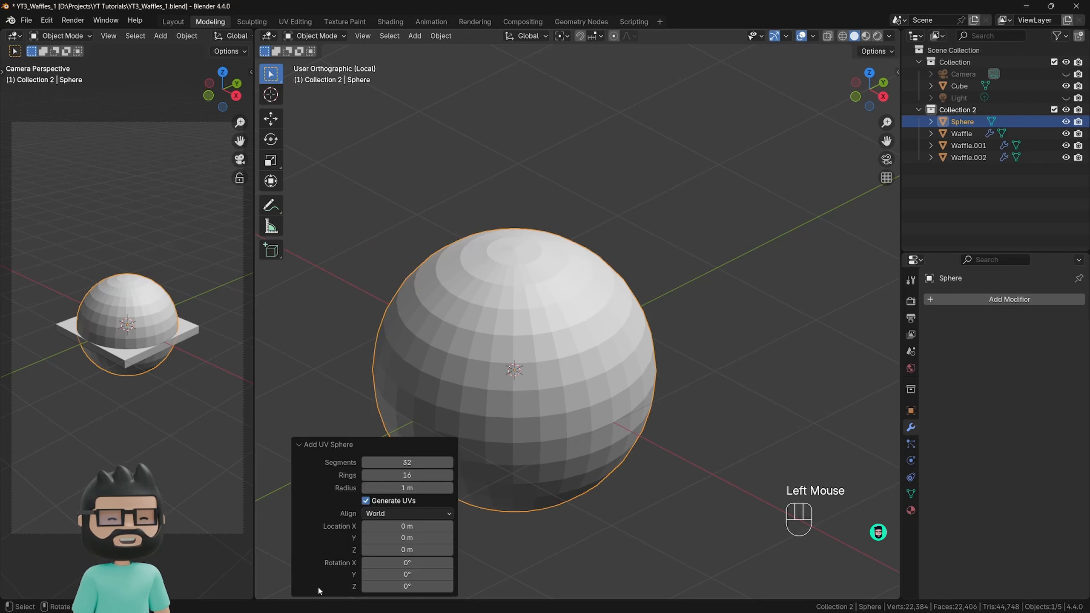
double_click(396, 463)
type("16")
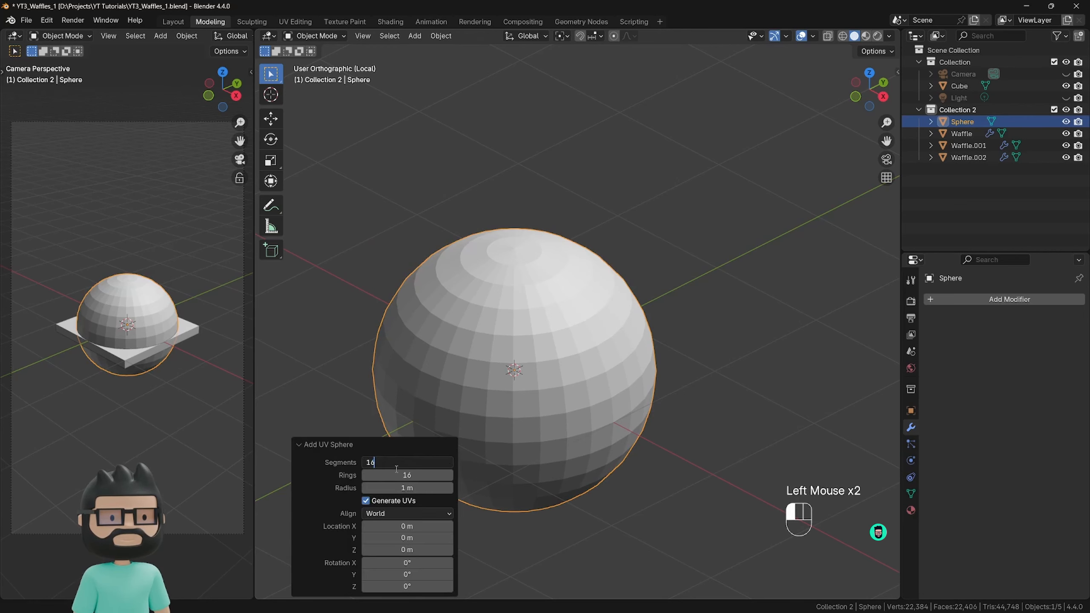
key("Tab")
type("8")
key("Tab")
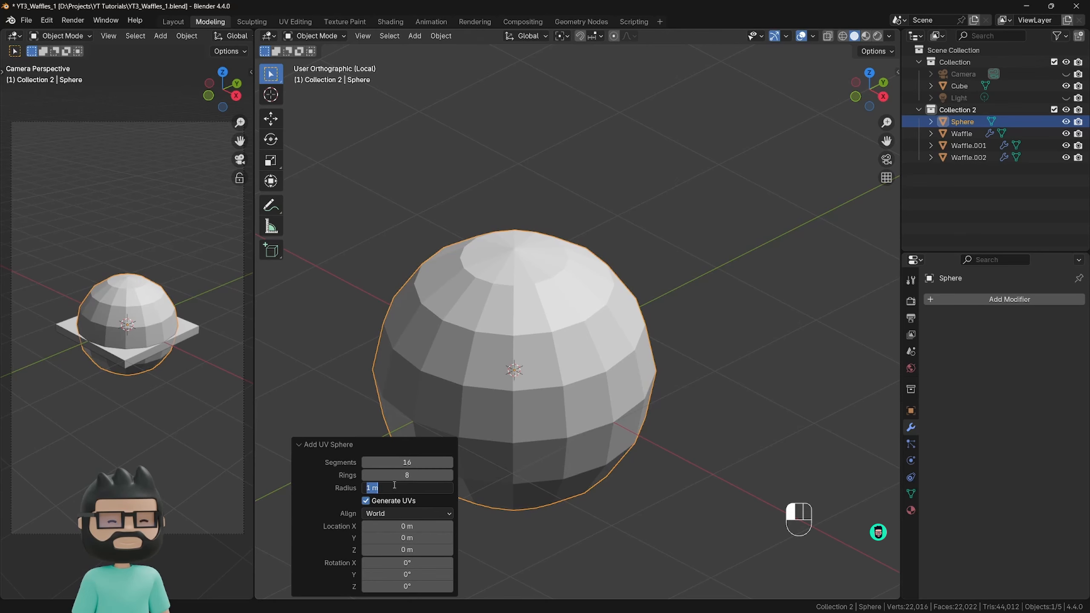
type("0.")
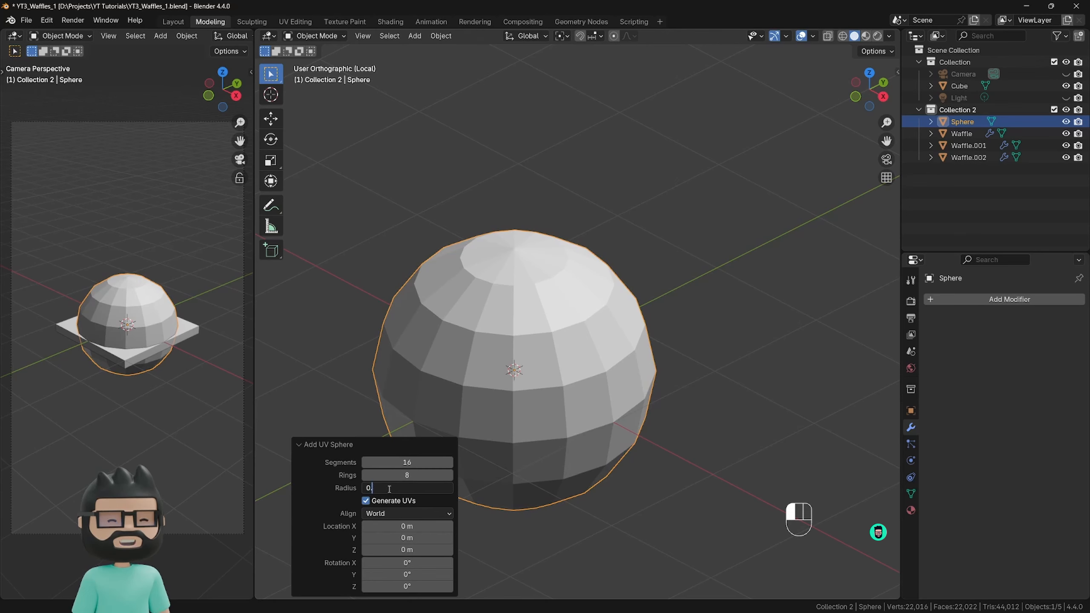
type("025")
key("Return")
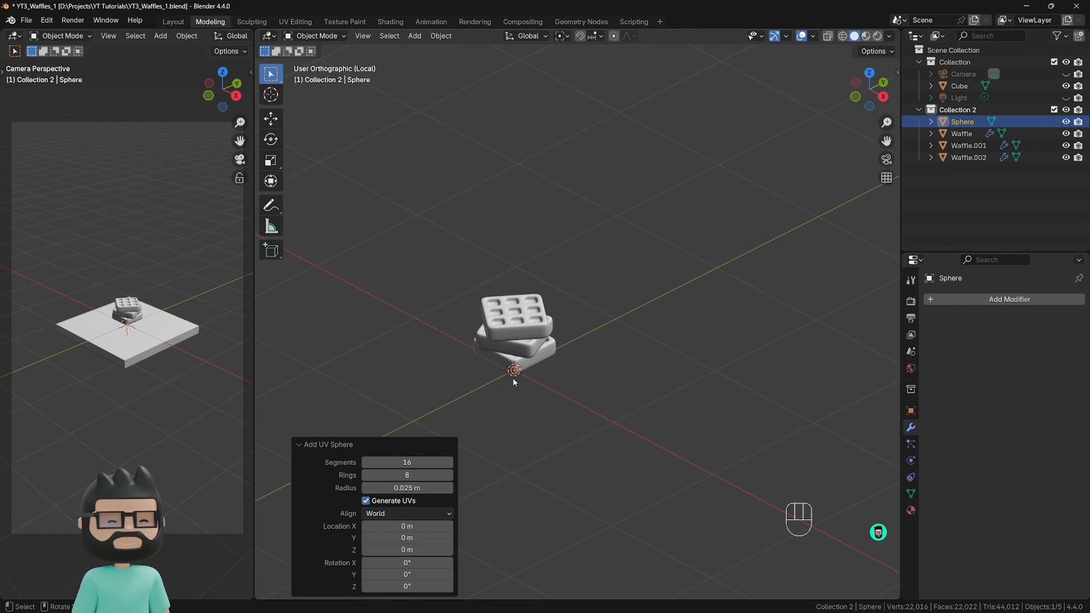
Set the new sphere's radius to 0.05 m and collapse its creation settings.
left_click(406, 488)
left_click_drag(376, 488, 385, 488)
type("5")
key("Return")
left_click(326, 444)
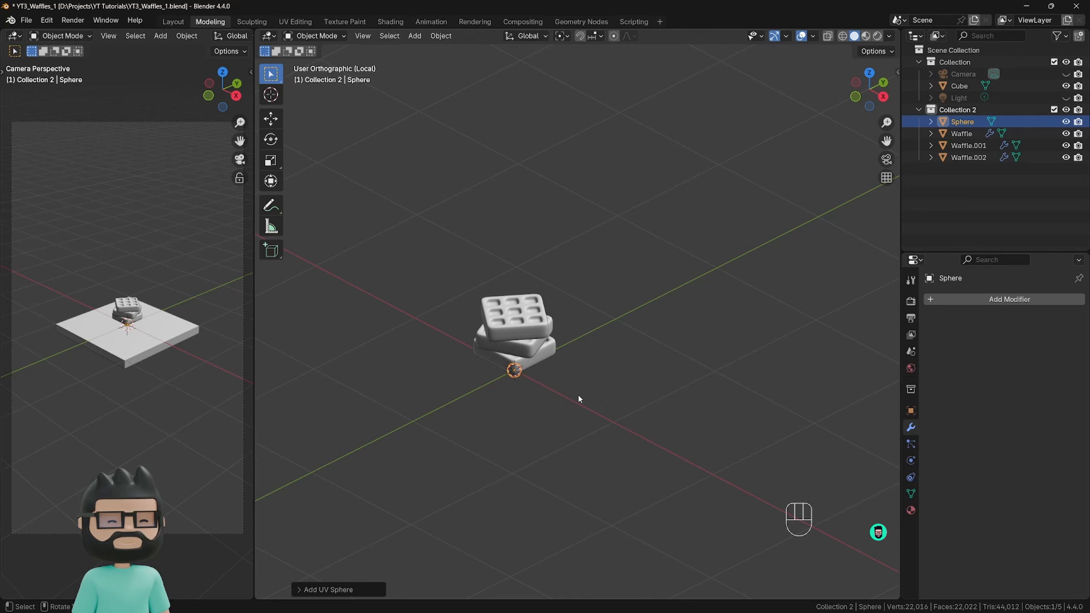
Raise the sphere about 0.6 m along the Z axis to the level of the top waffle.
key("g")
key("z")
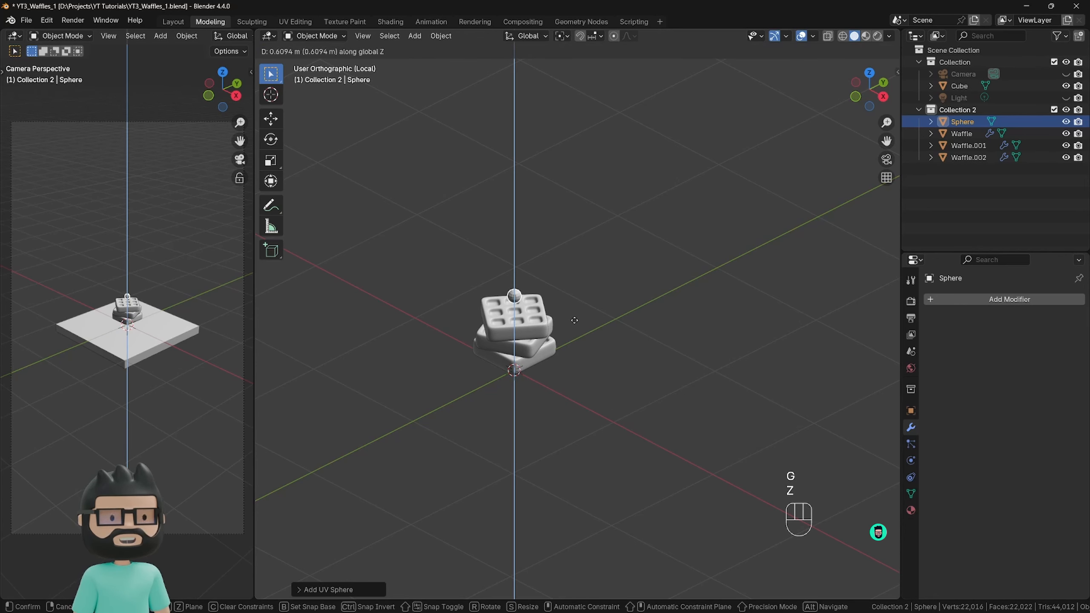
left_click(573, 325)
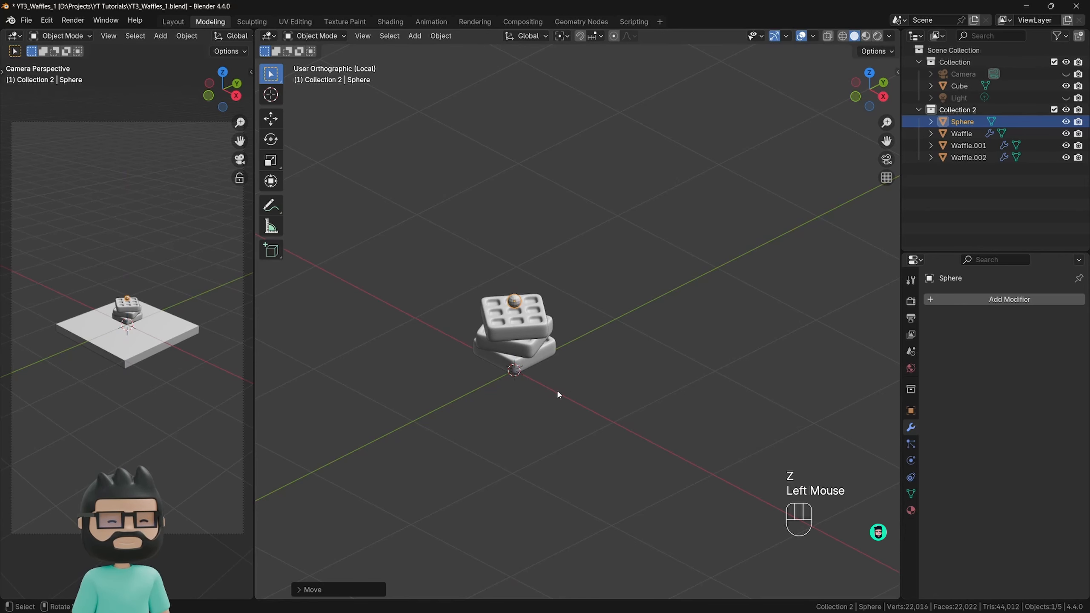
Select the small sphere at the top waffle with X-ray display switched on temporarily.
left_click(539, 386)
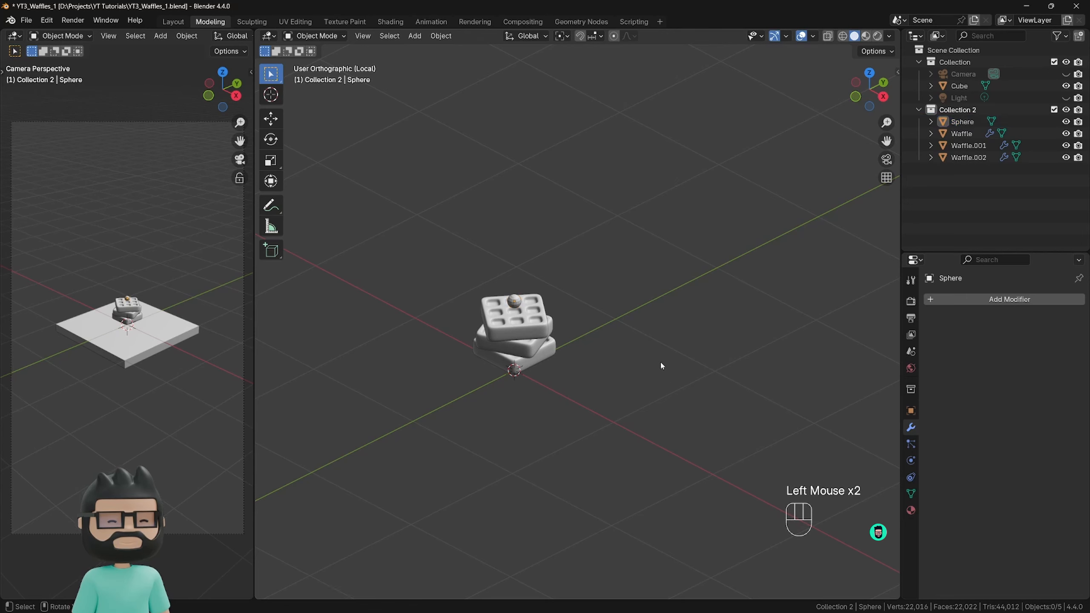
left_click(827, 36)
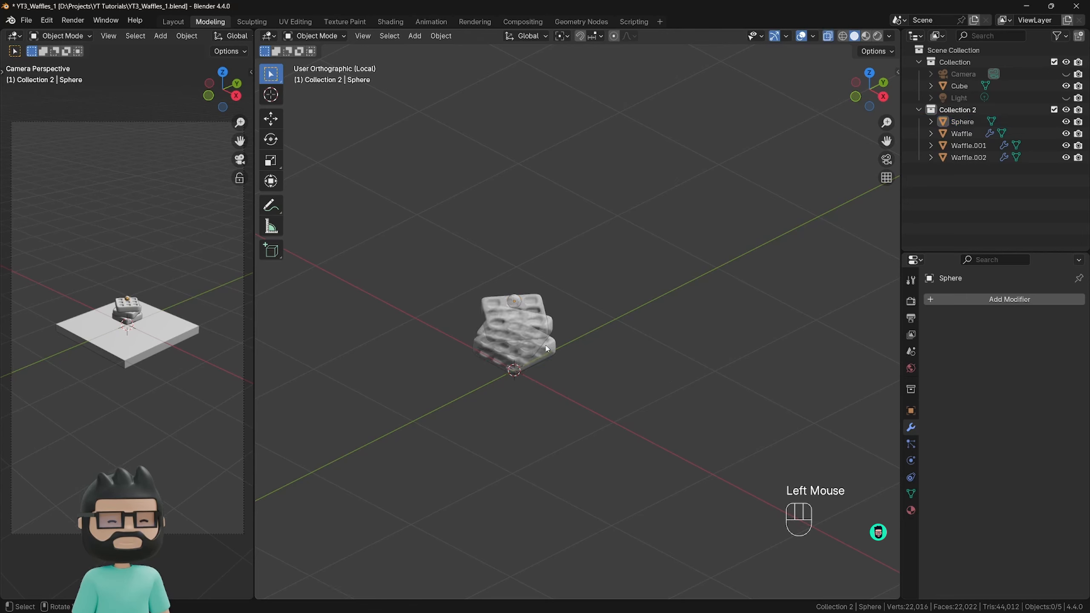
left_click(515, 303)
left_click(614, 298)
left_click(961, 122)
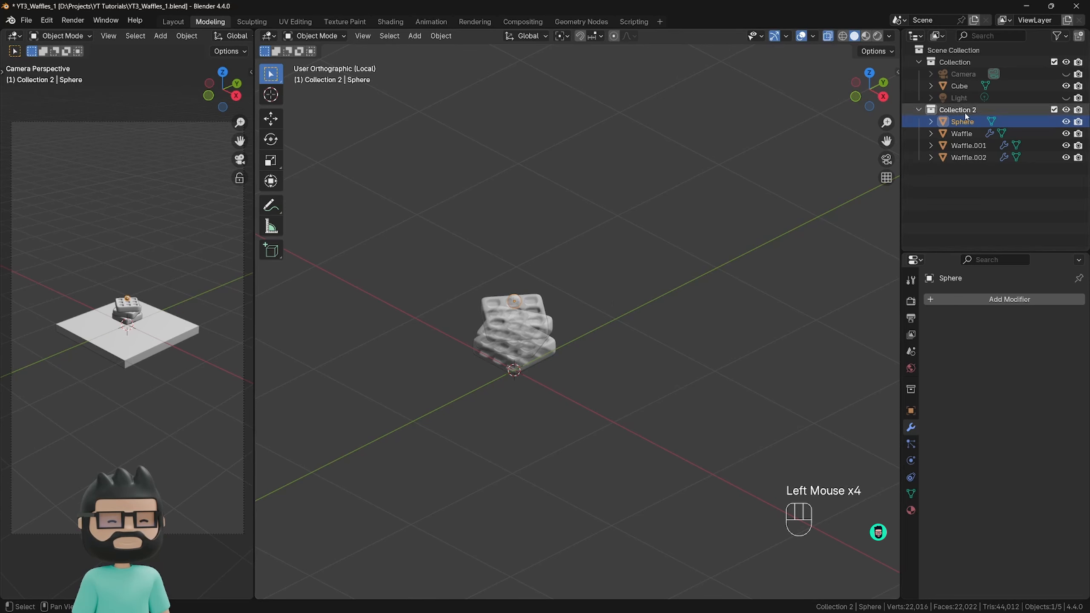
left_click(515, 301)
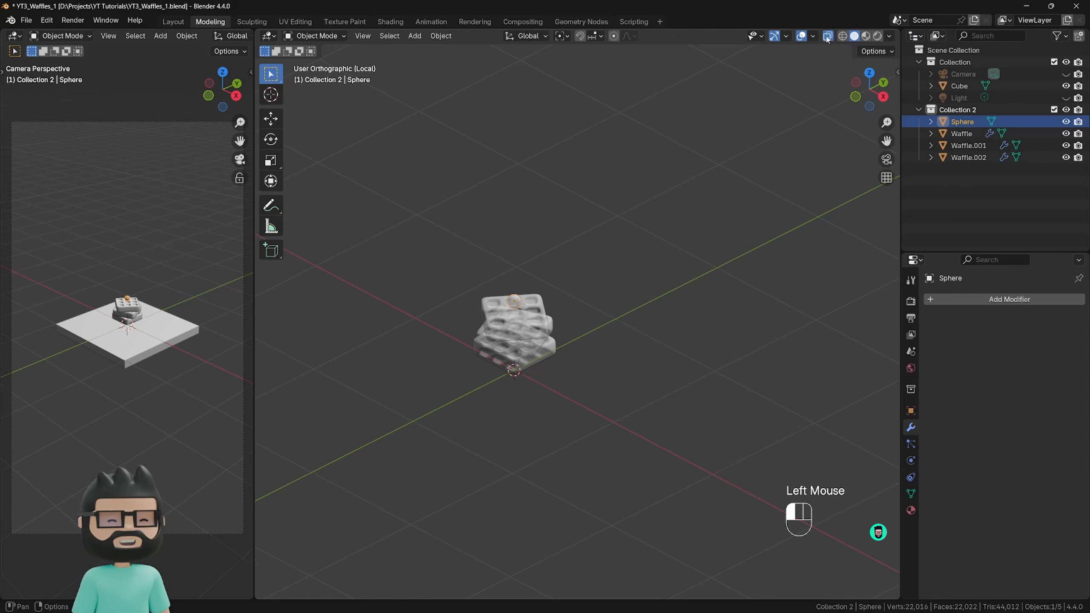
Apply Shade Smooth to the small sphere on the top waffle.
scroll(506, 325, "up", 3)
scroll(506, 323, "up", 3)
middle_click_drag(506, 323, 494, 366, "shift")
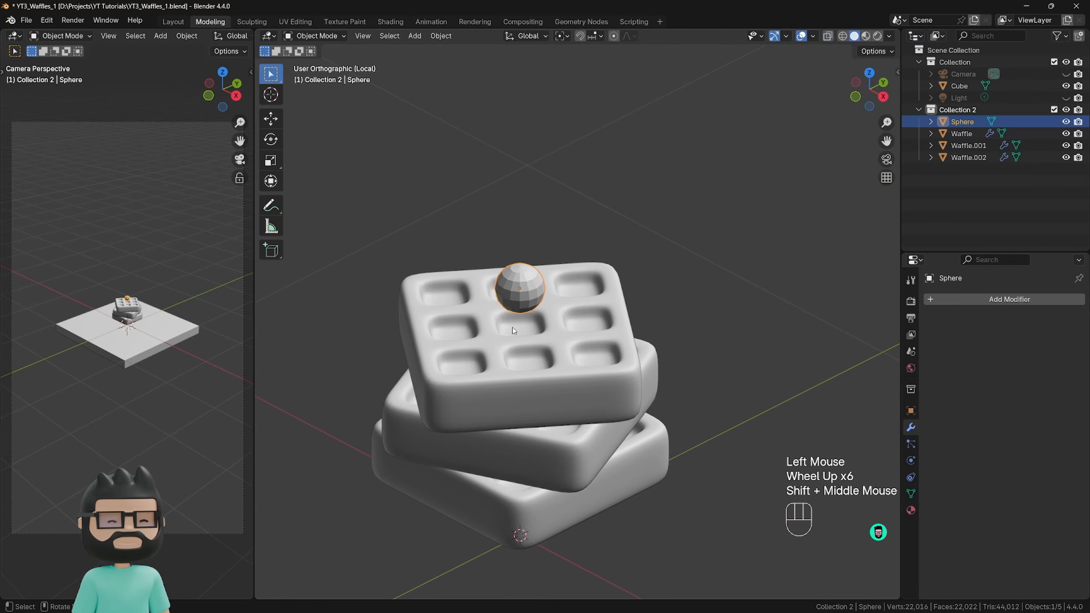
right_click(524, 280)
left_click(521, 280)
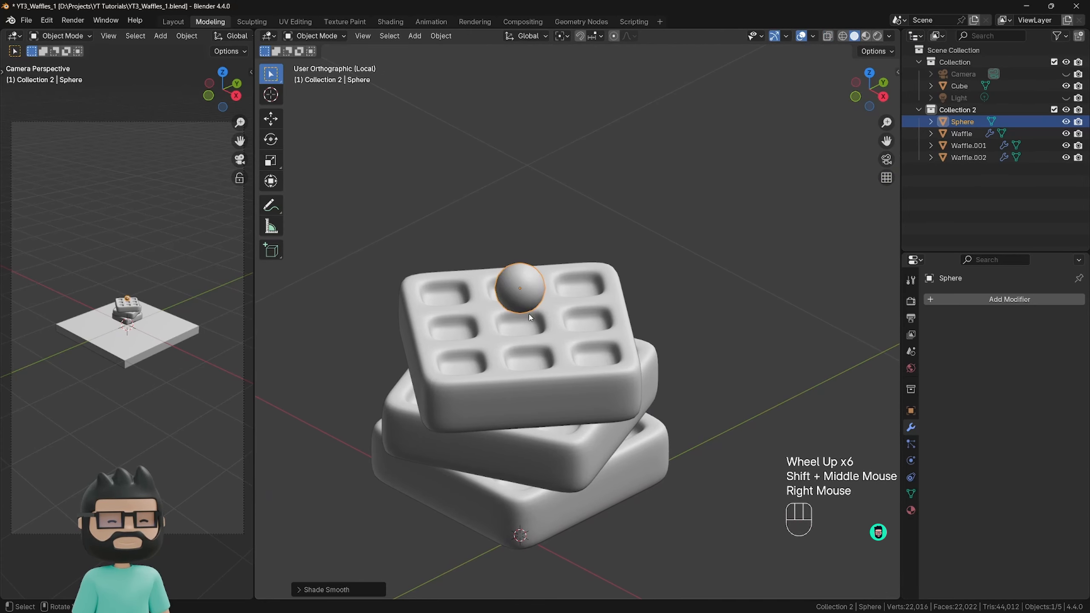
mouse_move(530, 317)
middle_mouse_down()
mouse_move(567, 312)
mouse_move(531, 314)
middle_mouse_up()
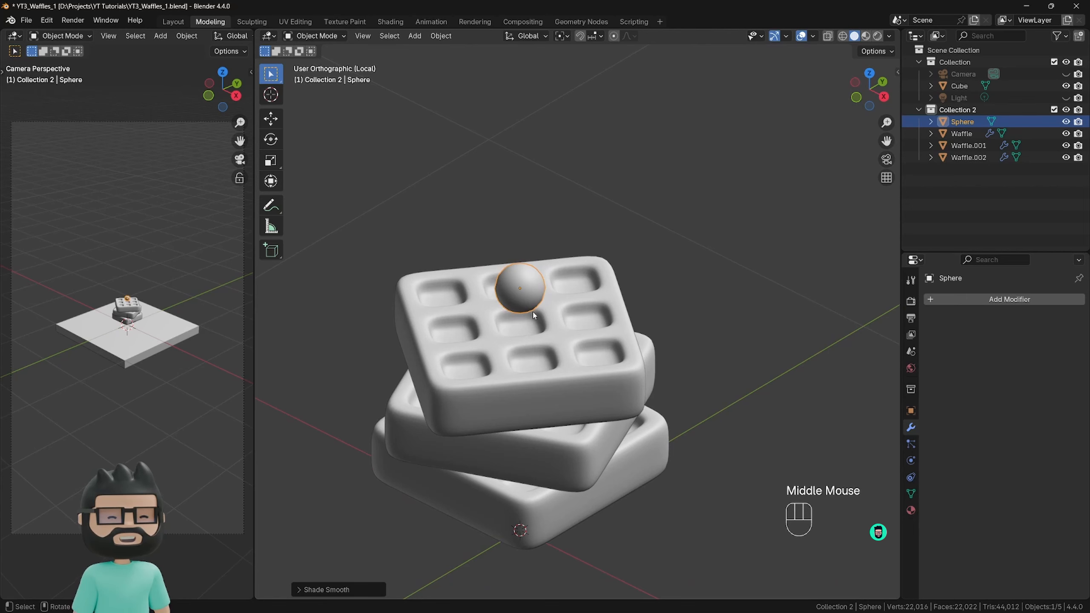
left_click(970, 300)
mouse_move(892, 299)
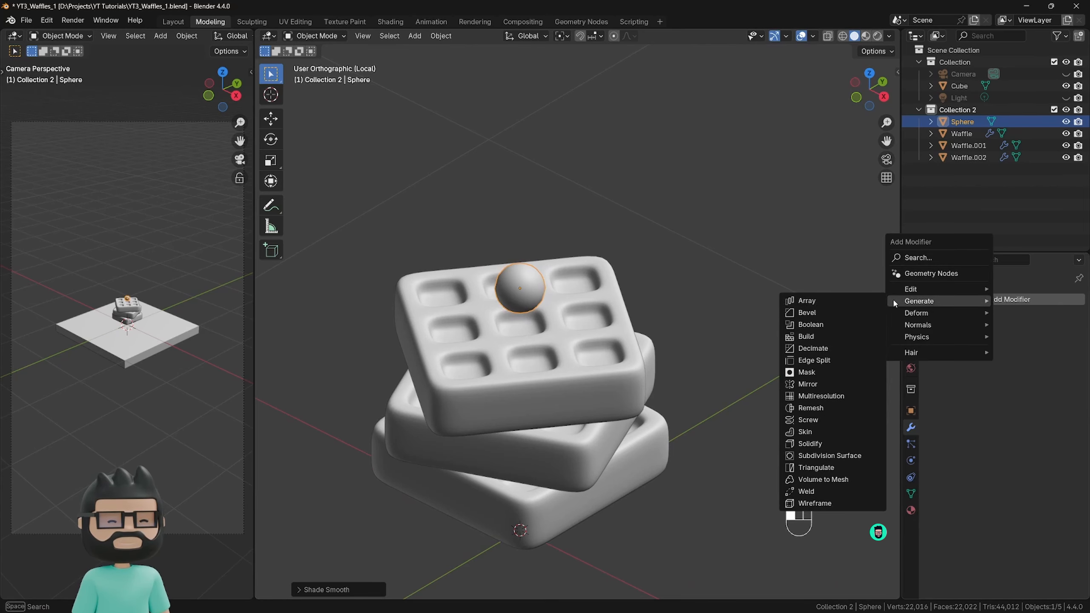
left_click(732, 356)
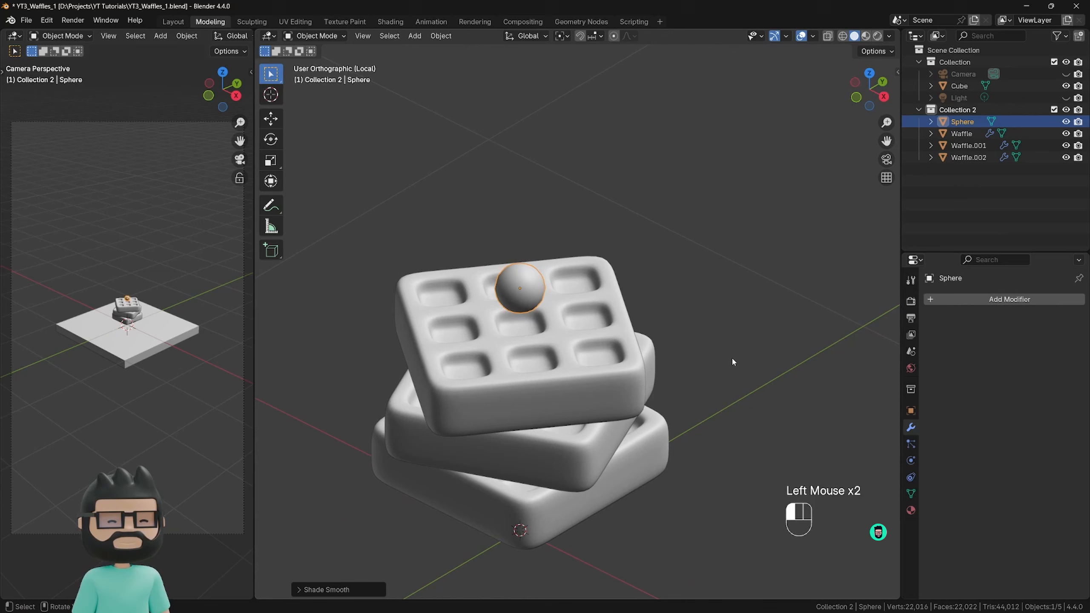
Add a Subdivision Surface modifier to the sphere with viewport and render levels both set to 1.
left_click(532, 301)
key("ctrl+1")
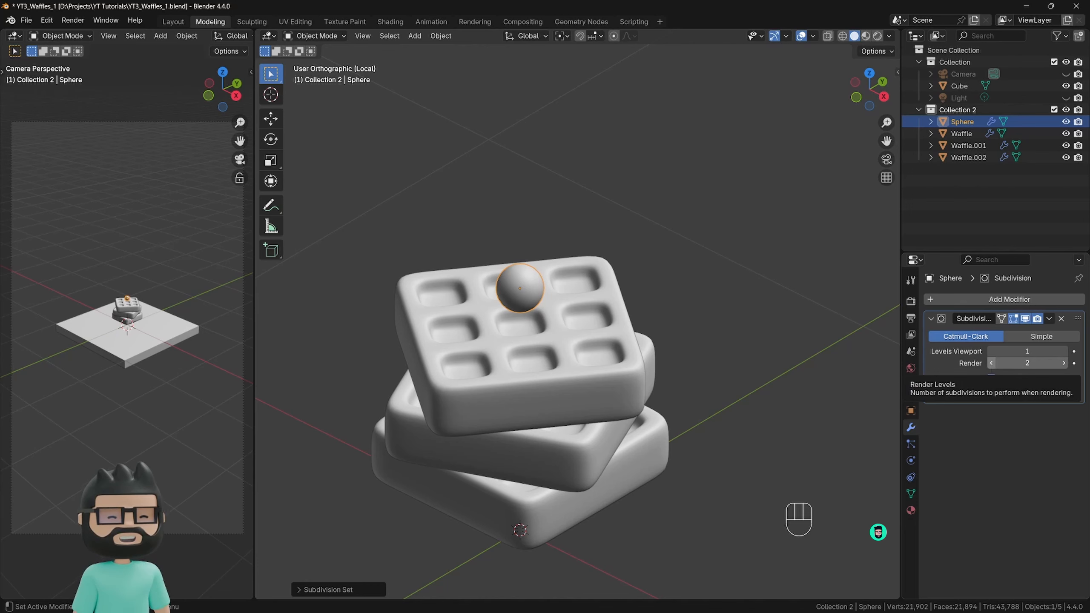
left_click(991, 363)
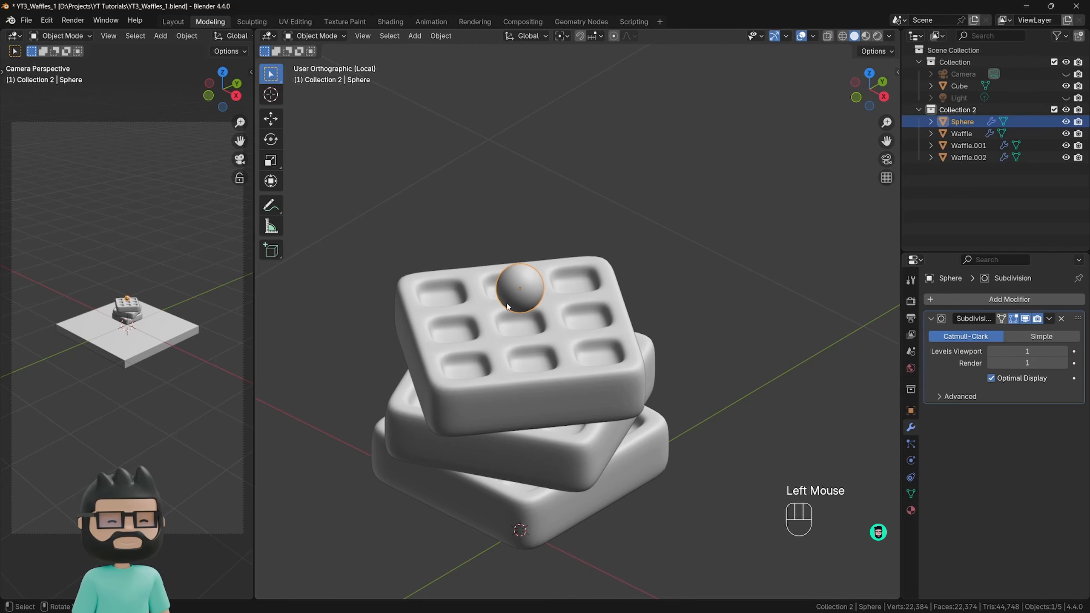
Enter Edit Mode on the small sphere and switch the mesh selection to faces.
middle_click_drag(507, 305, 521, 287)
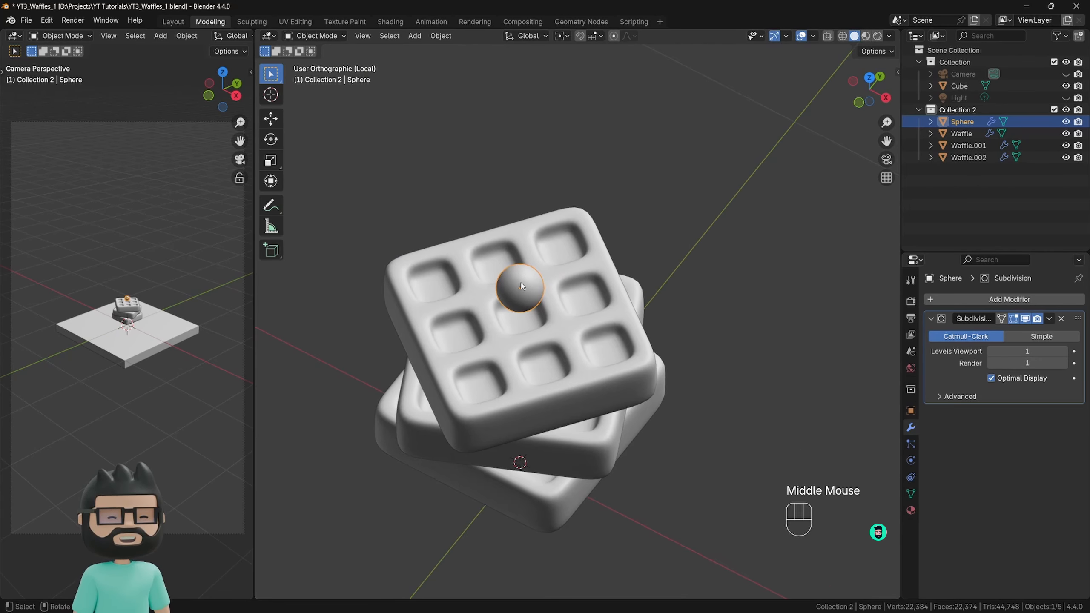
scroll(521, 286, "up", 3)
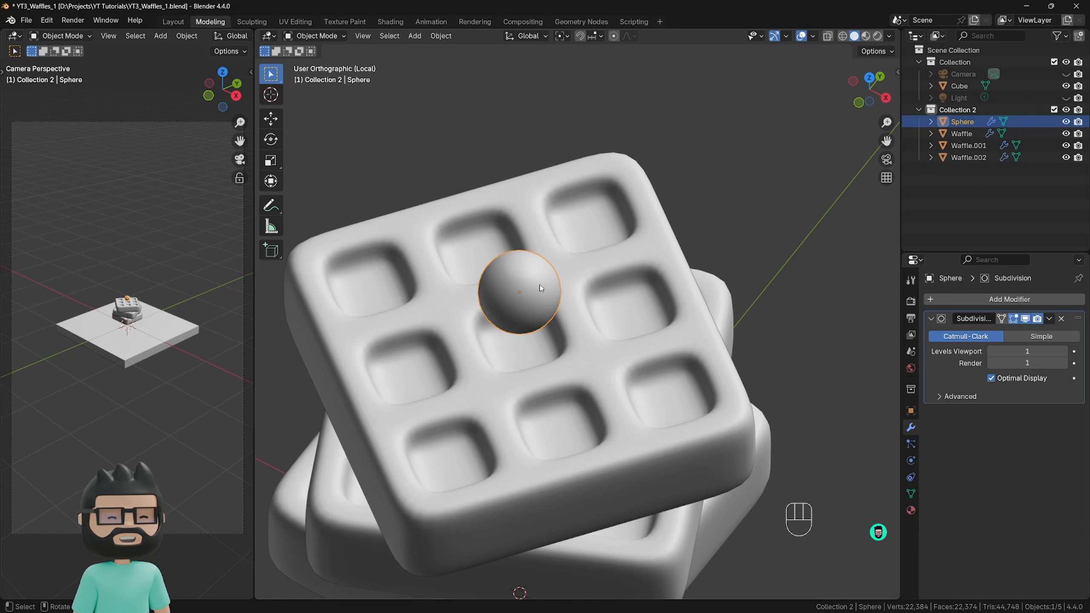
key("Tab")
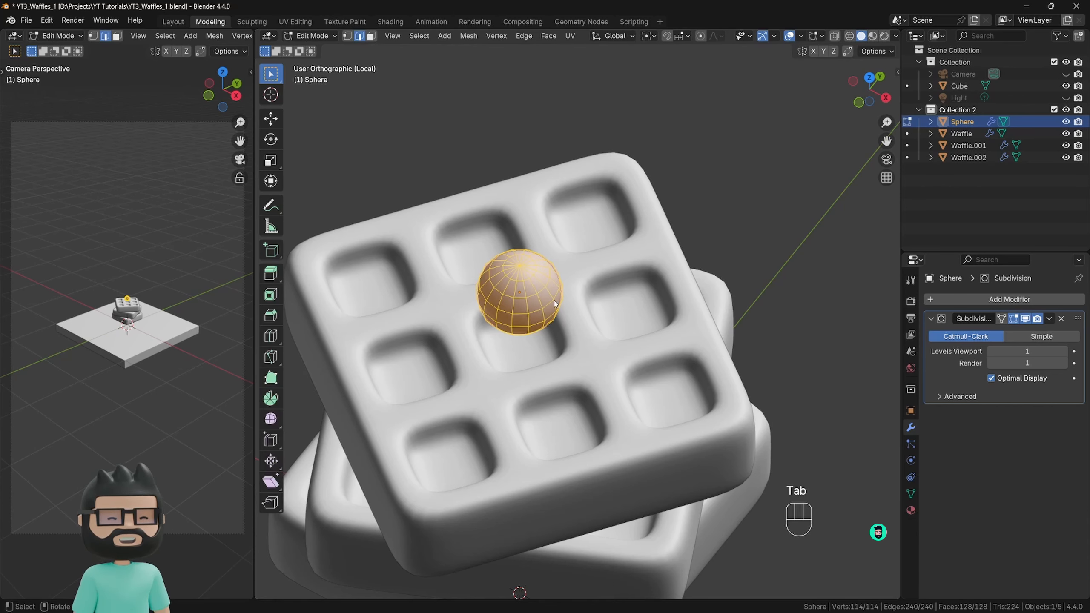
key("Tab")
mouse_move(520, 292)
middle_mouse_down()
mouse_move(521, 318)
mouse_move(528, 280)
middle_mouse_up()
scroll(520, 292, "up", 1)
scroll(520, 292, "down", 2)
key("Tab")
scroll(521, 283, "up", 3)
scroll(528, 281, "down", 1)
left_click(520, 266)
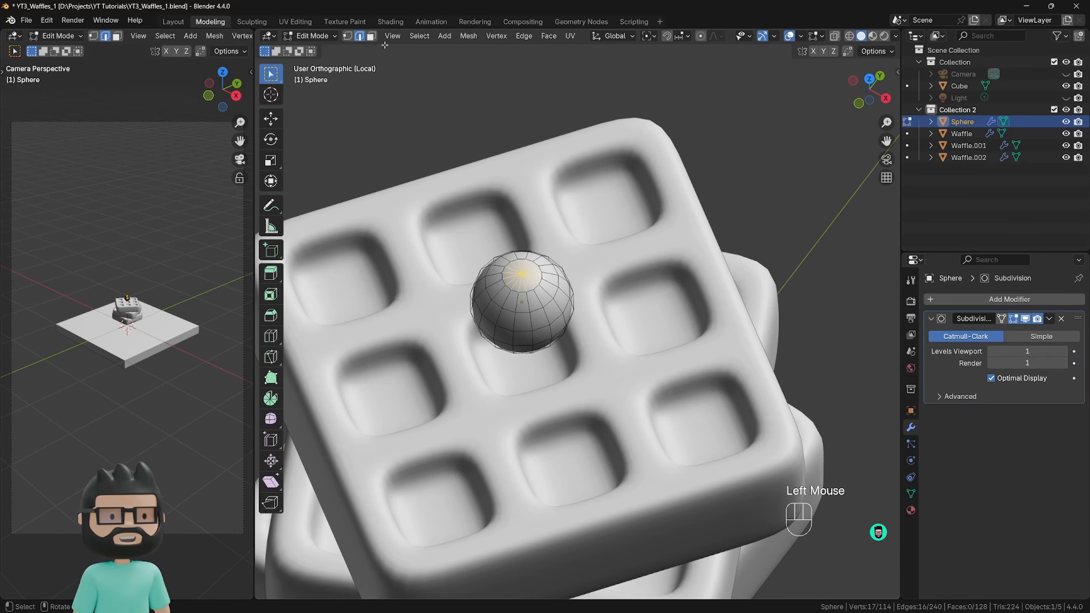
left_click(372, 37)
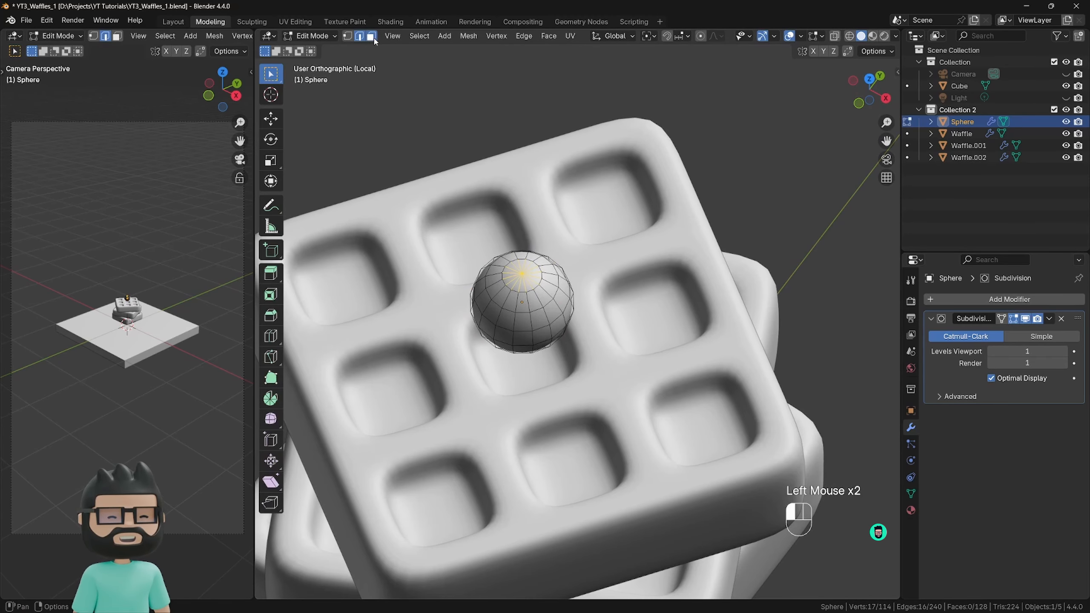
Clear the stray face selection and select only the cap of triangular faces around the sphere's top pole.
left_click(515, 269)
scroll(532, 270, "up", 3)
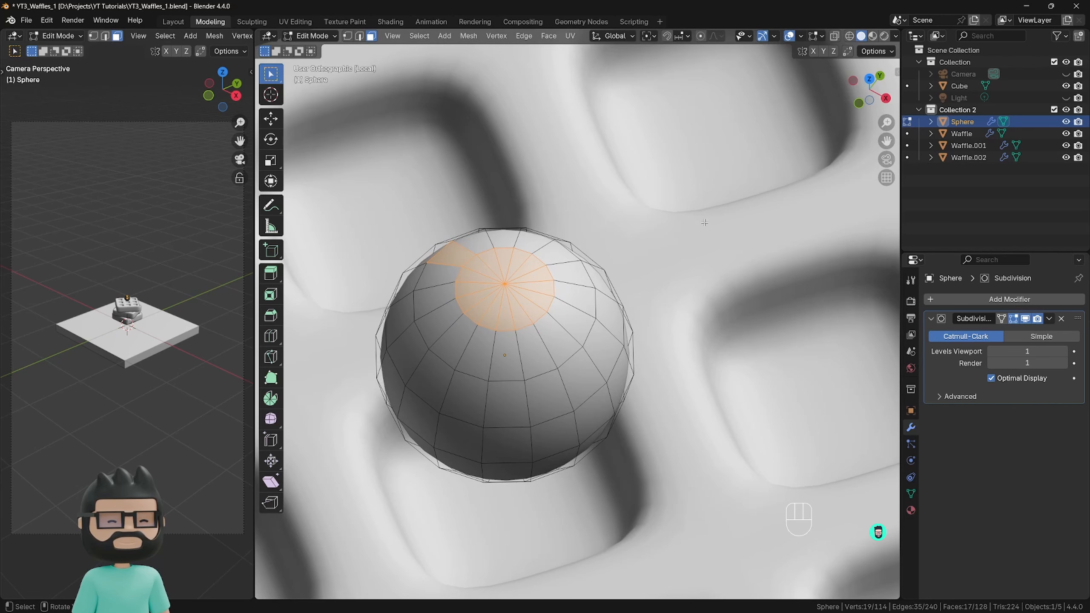
key("a")
key("a")
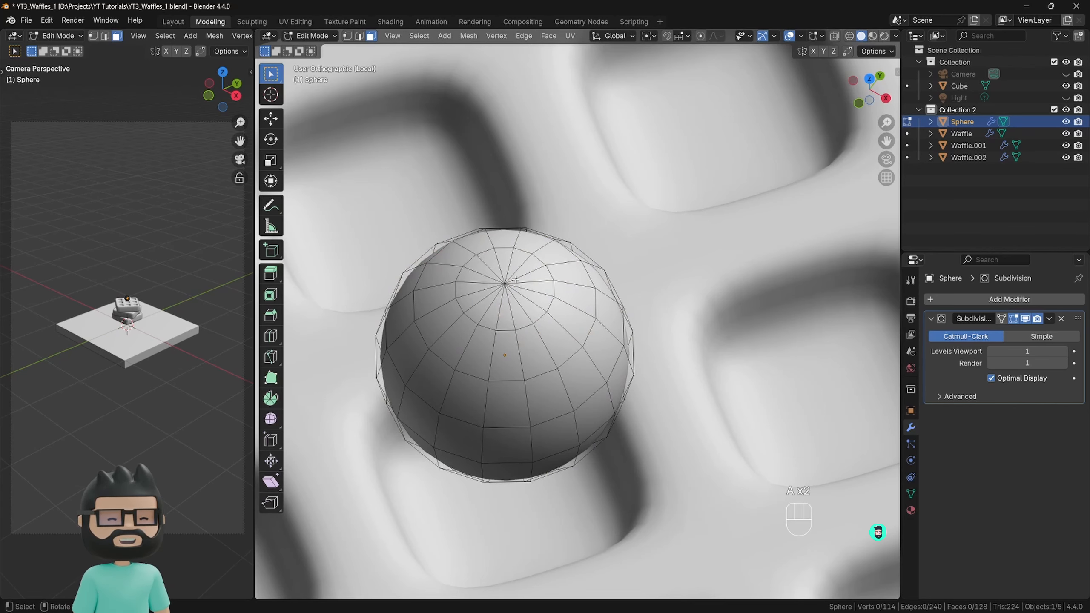
left_click_drag(479, 271, 526, 304)
middle_click_drag(692, 318, 699, 293)
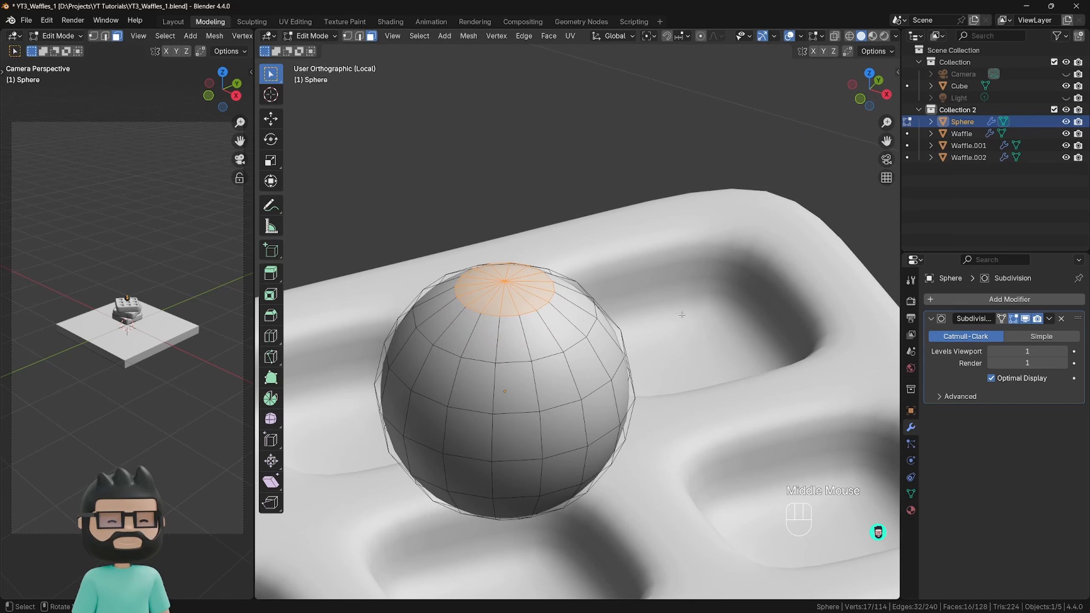
Inset the sphere's top cap faces together as one region by about 0.002 m.
key("i")
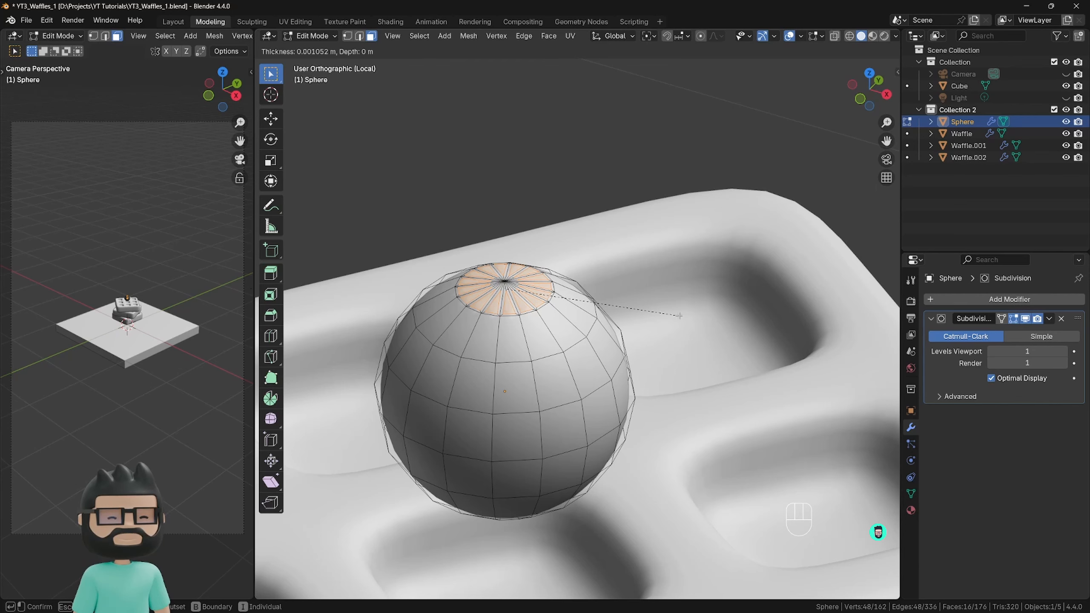
key("i")
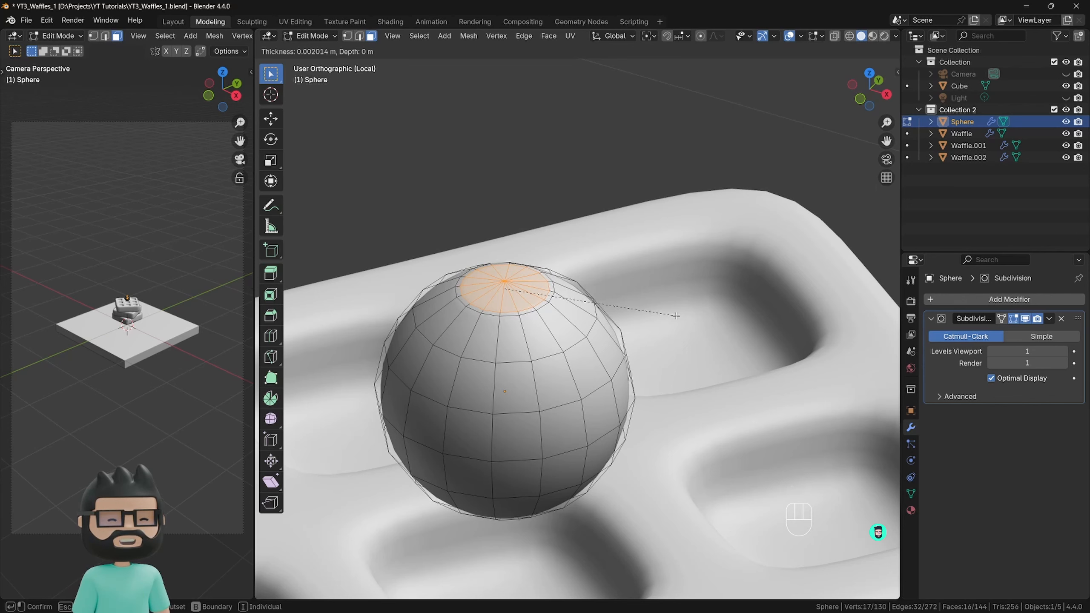
left_click(676, 316)
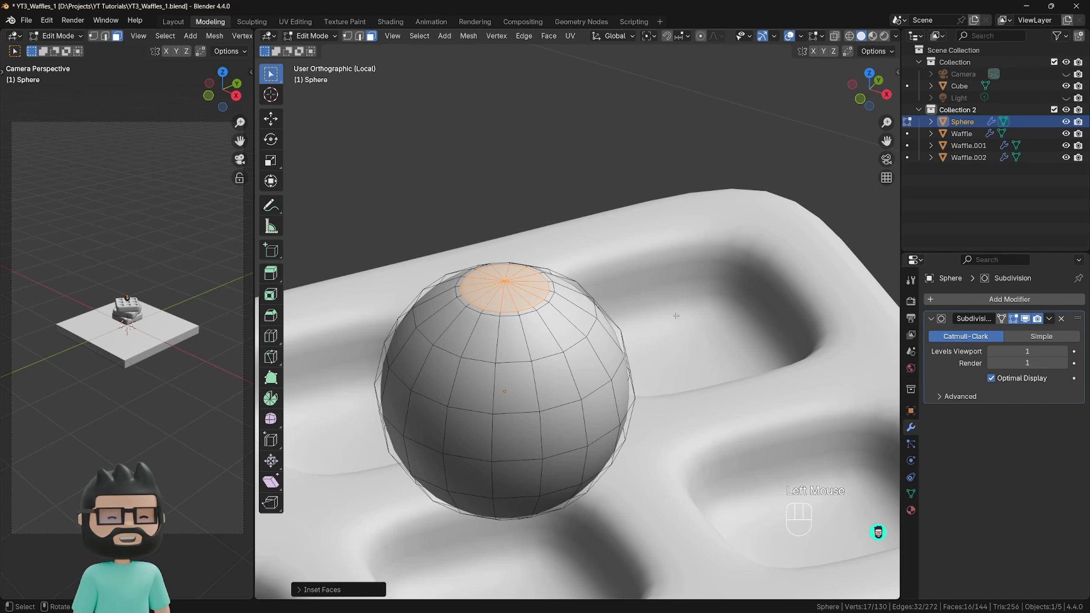
Extrude the inset cap about 0.008 m down into the sphere to form a dimple, and return to Object Mode.
key("e")
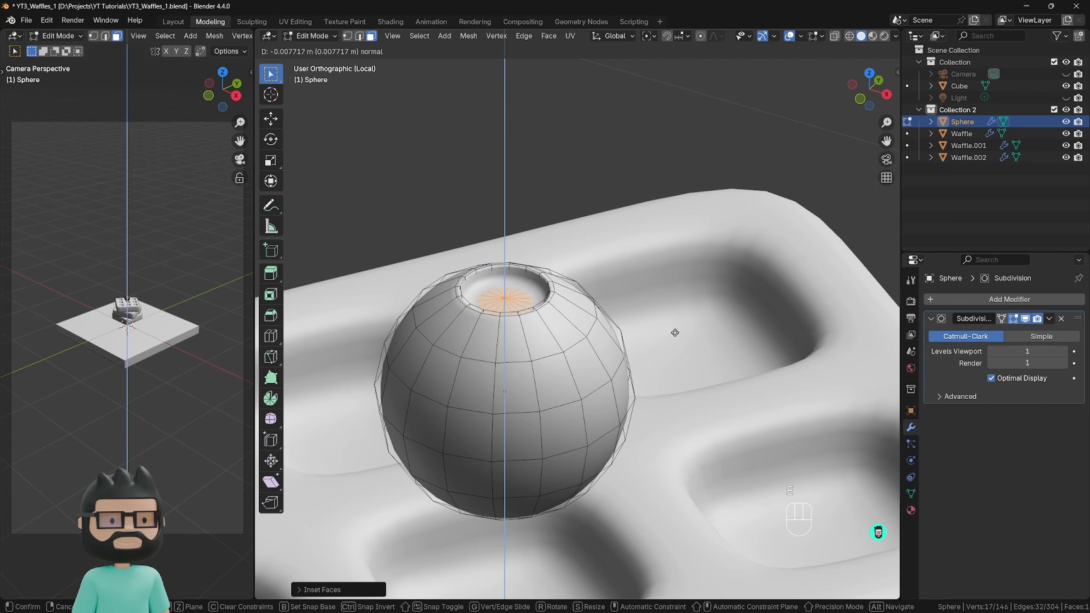
left_click(675, 332)
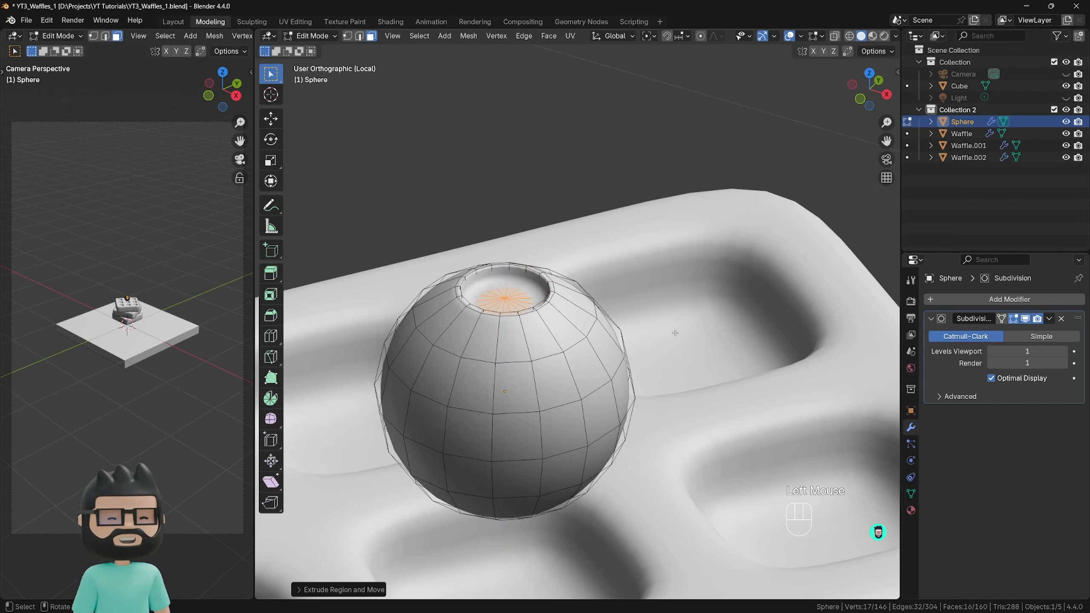
key("Tab")
middle_click_drag(671, 351, 687, 320)
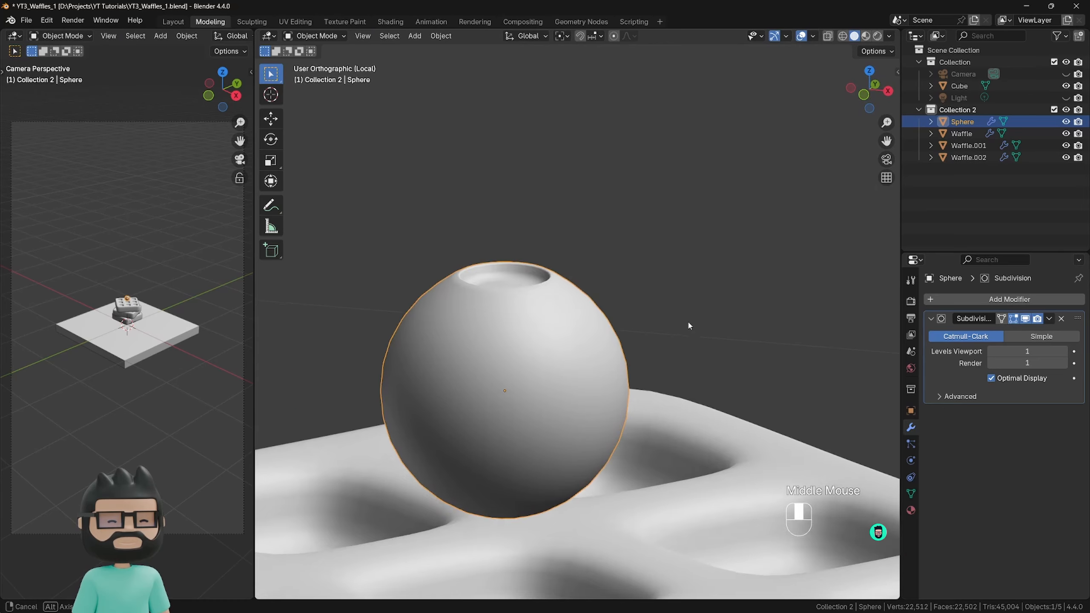
Lower the dimpled sphere about 0.05 m along the Z axis into the top waffle, and deselect it.
scroll(688, 320, "down", 4)
middle_click_drag(601, 360, 603, 363)
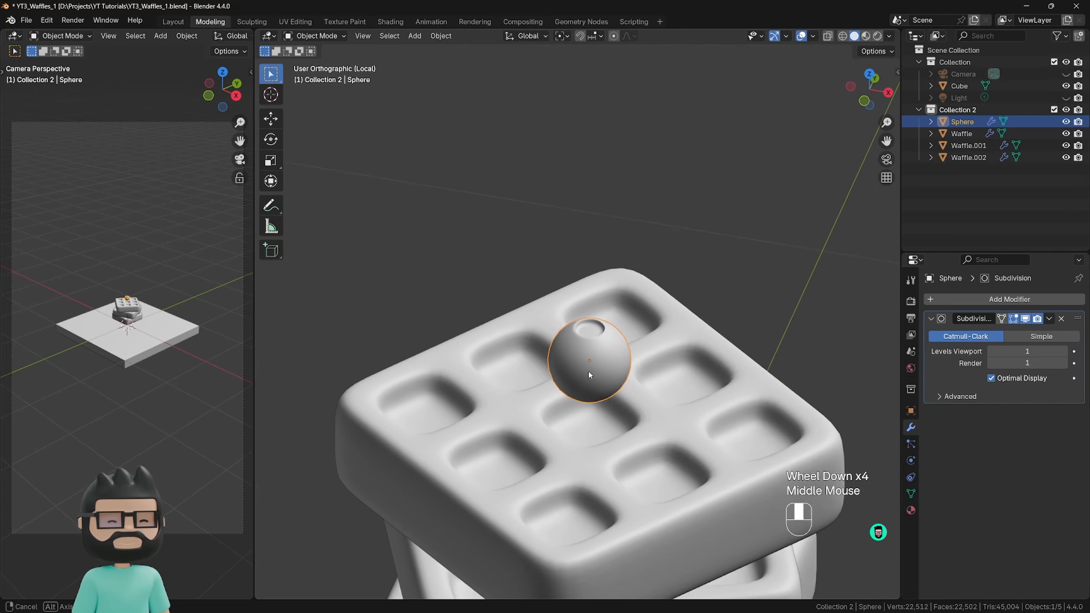
scroll(601, 446, "down", 2)
middle_click_drag(597, 447, 536, 283, "shift")
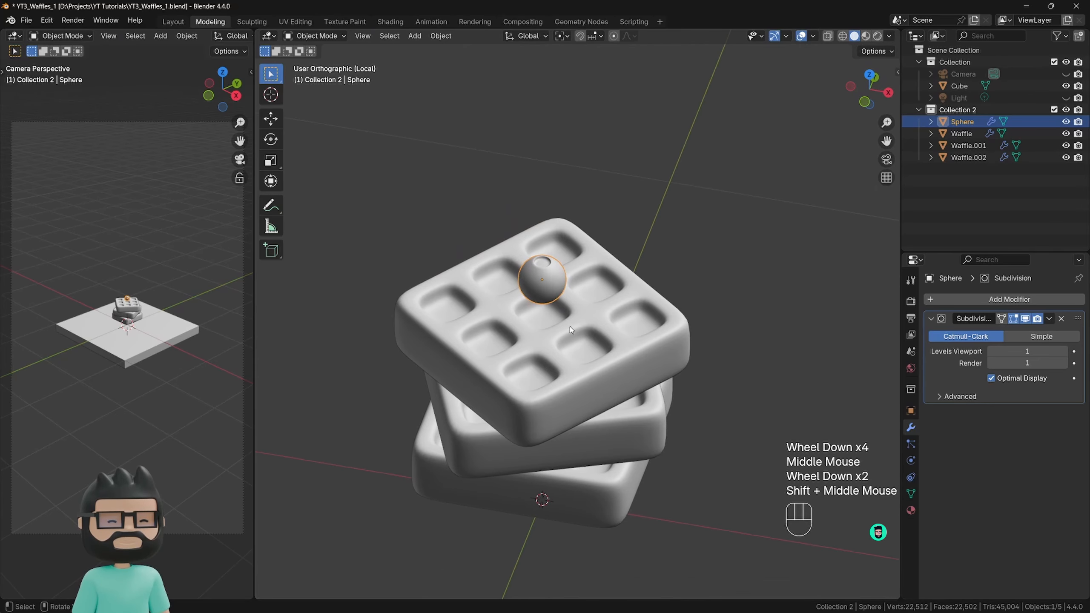
key("g")
key("z")
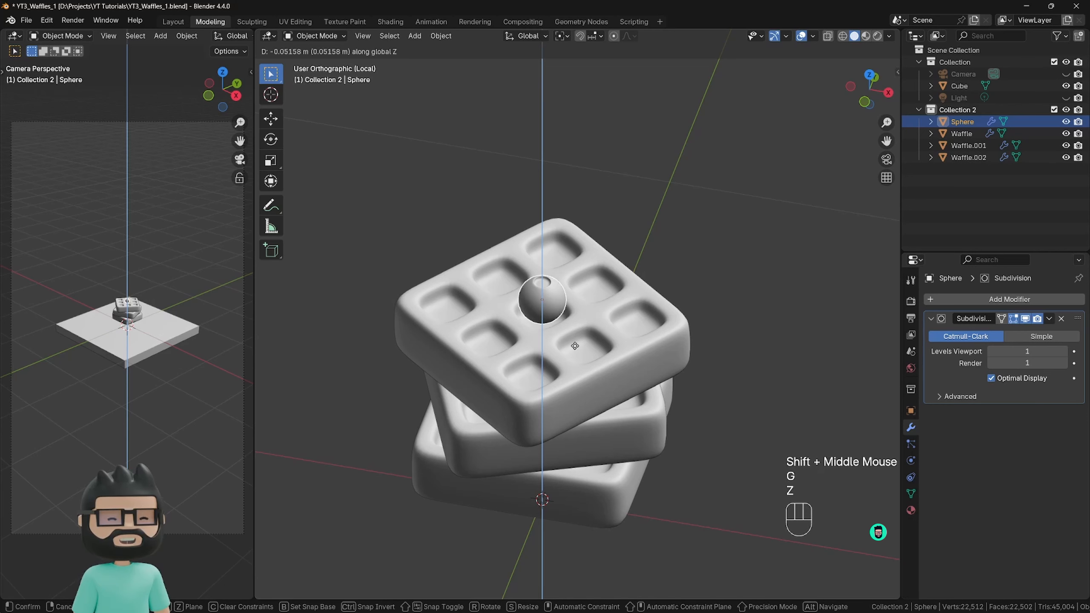
left_click(581, 242)
middle_click_drag(581, 243, 568, 293)
left_click(586, 237)
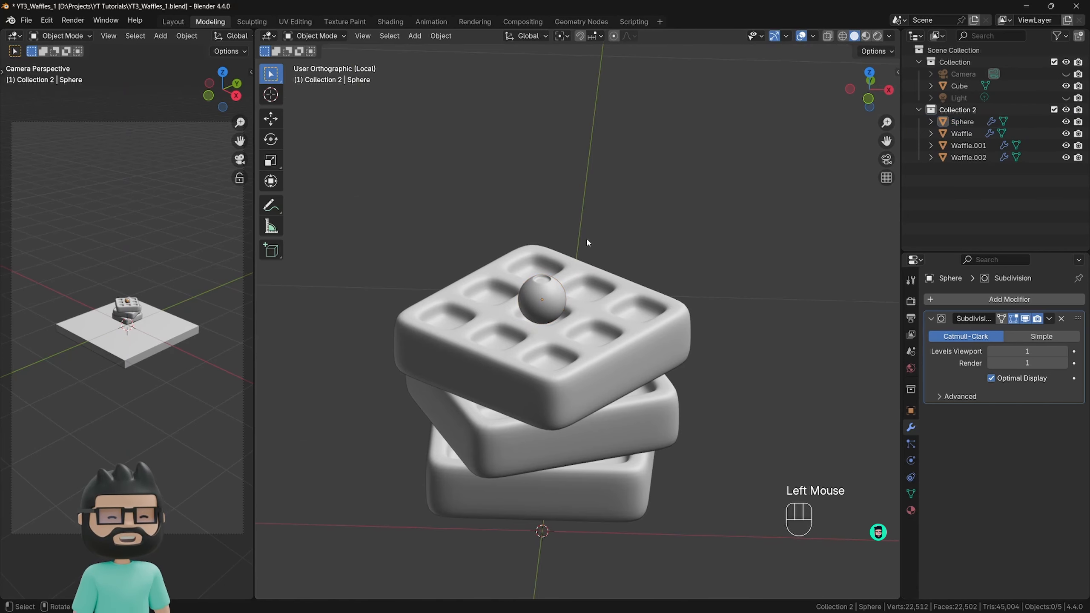
Select the sphere and enable the Move object gizmo in the viewport.
left_click(563, 287)
left_click(786, 36)
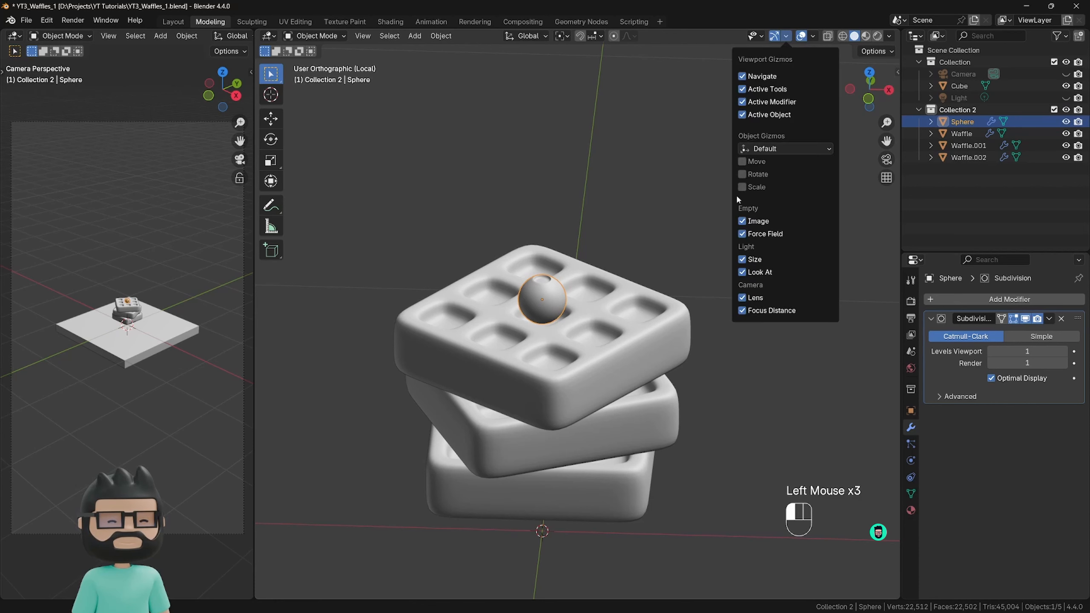
left_click(743, 162)
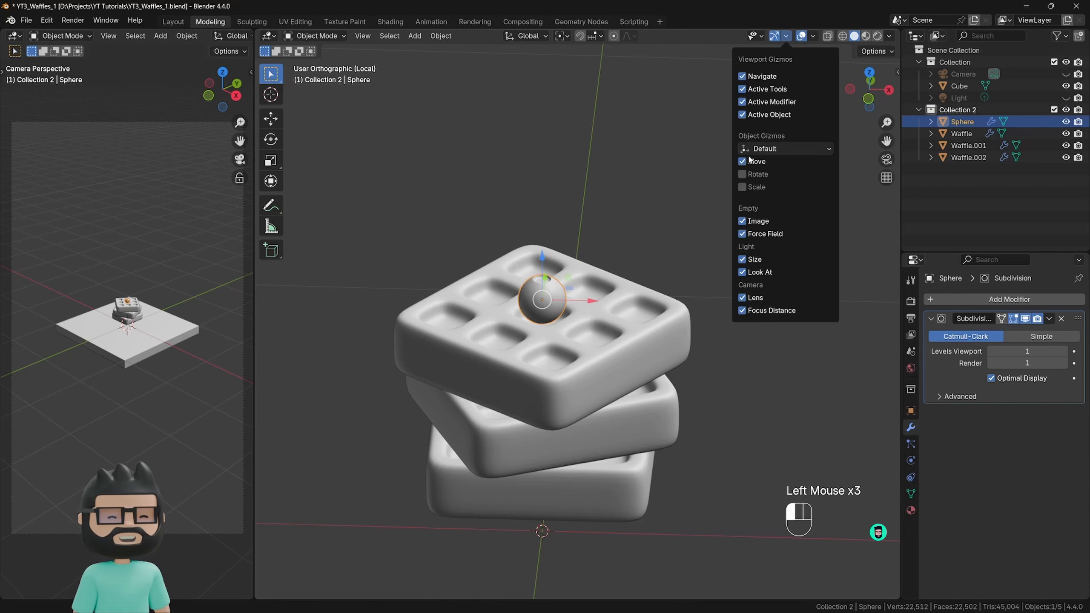
left_click(678, 187)
Raise the sphere with the move gizmo and shift it along X toward the right-hand pockets of the top waffle.
left_click(539, 292)
left_click_drag(538, 269, 537, 249)
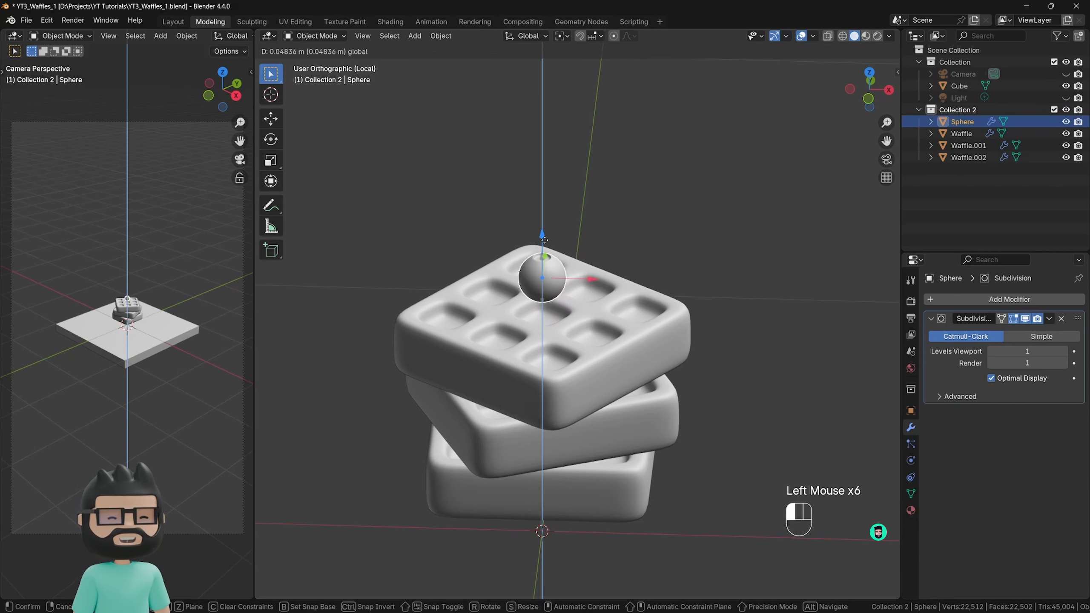
left_click_drag(571, 281, 584, 249)
left_click_drag(619, 288, 626, 288)
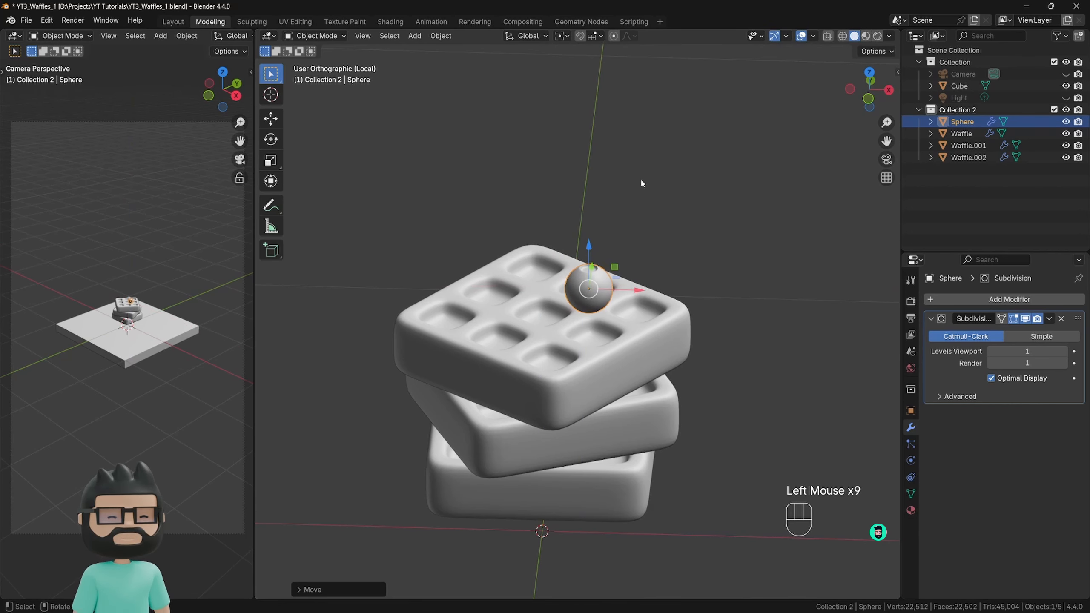
Rename the dimpled sphere to BlueBerry.
key("F2")
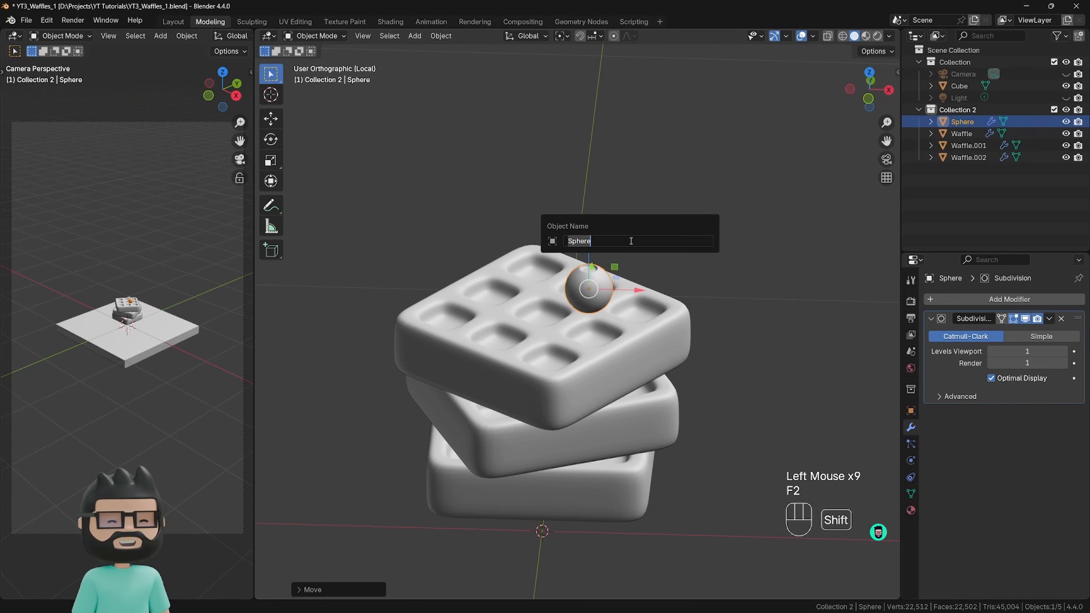
type("BlueBerry")
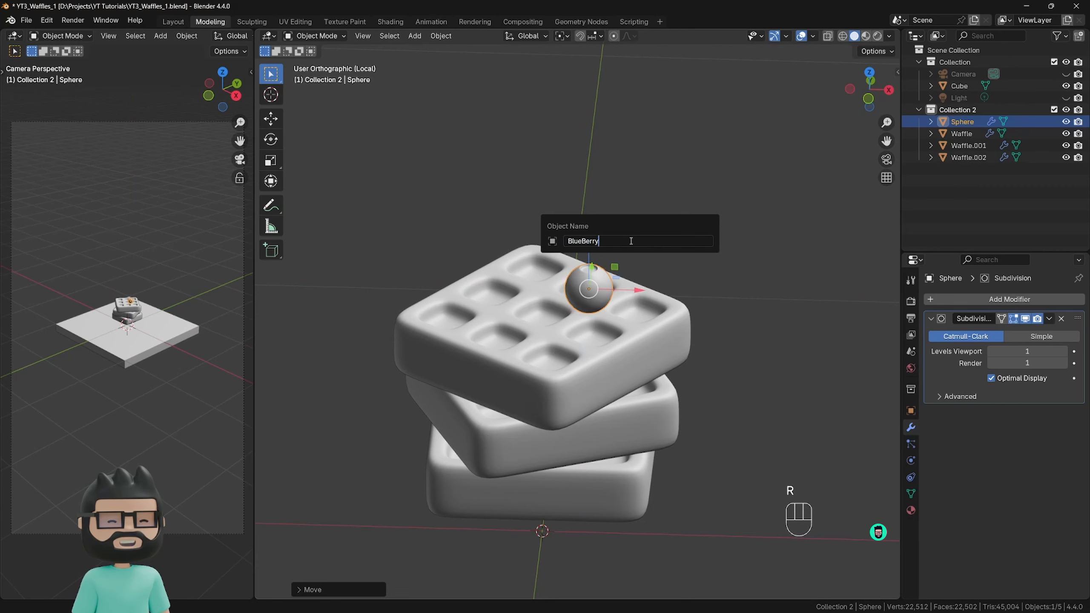
key("Return")
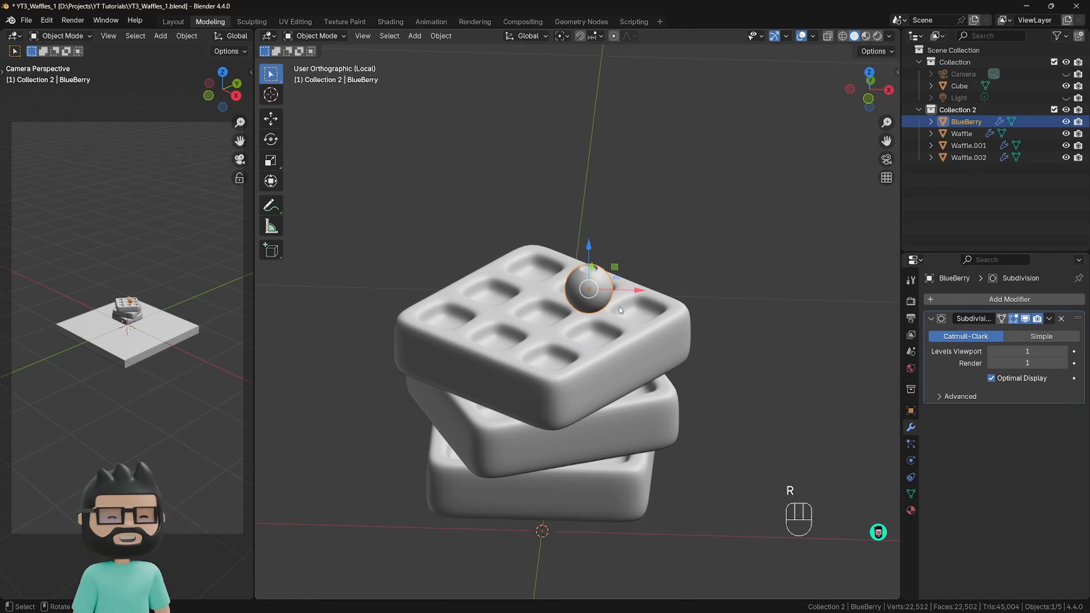
Make a linked duplicate of the blueberry at the same height, offset about -0.15 m in X and 0.12 m in Y.
middle_click_drag(621, 311, 616, 341)
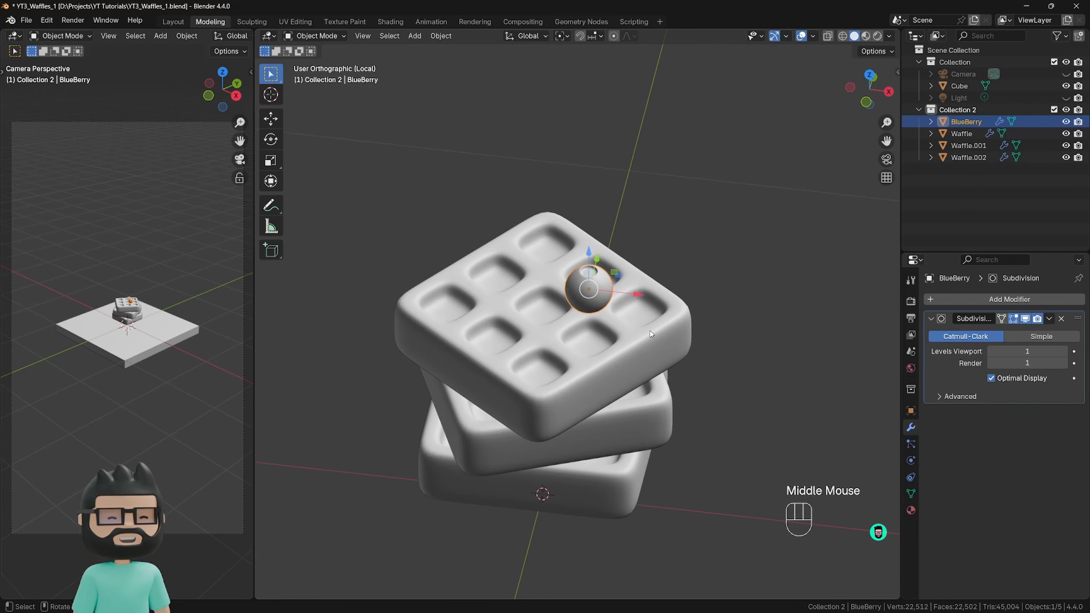
key("alt+d")
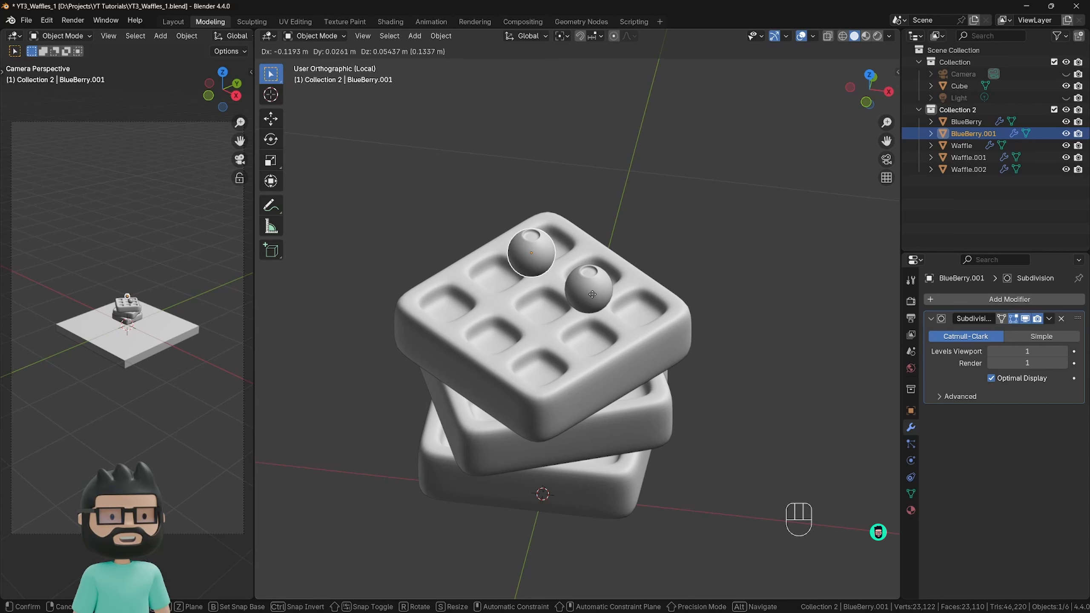
key("shift")
key("shift+z")
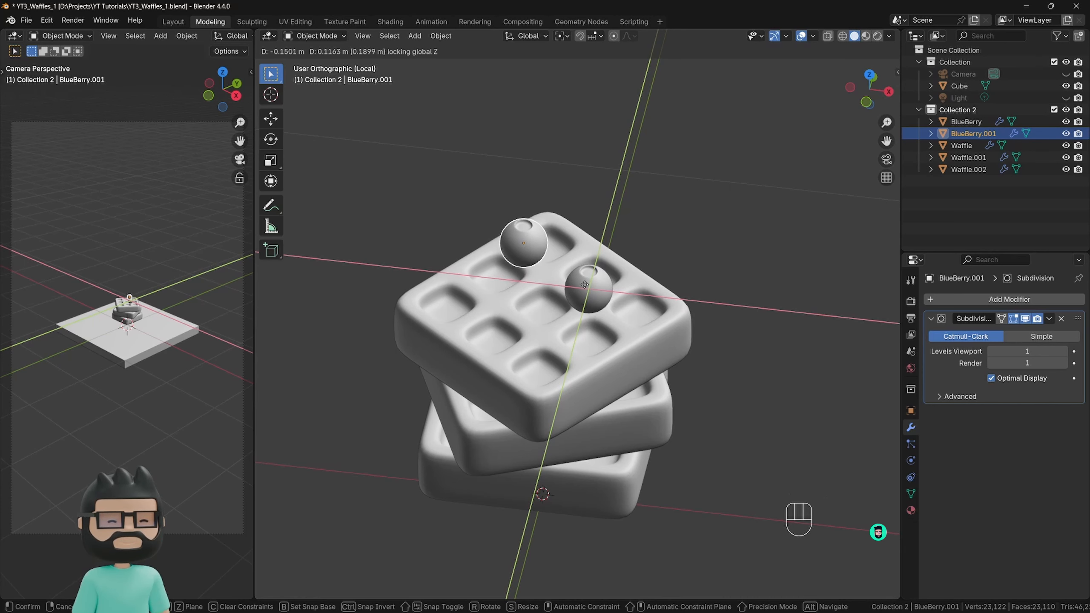
left_click(587, 288)
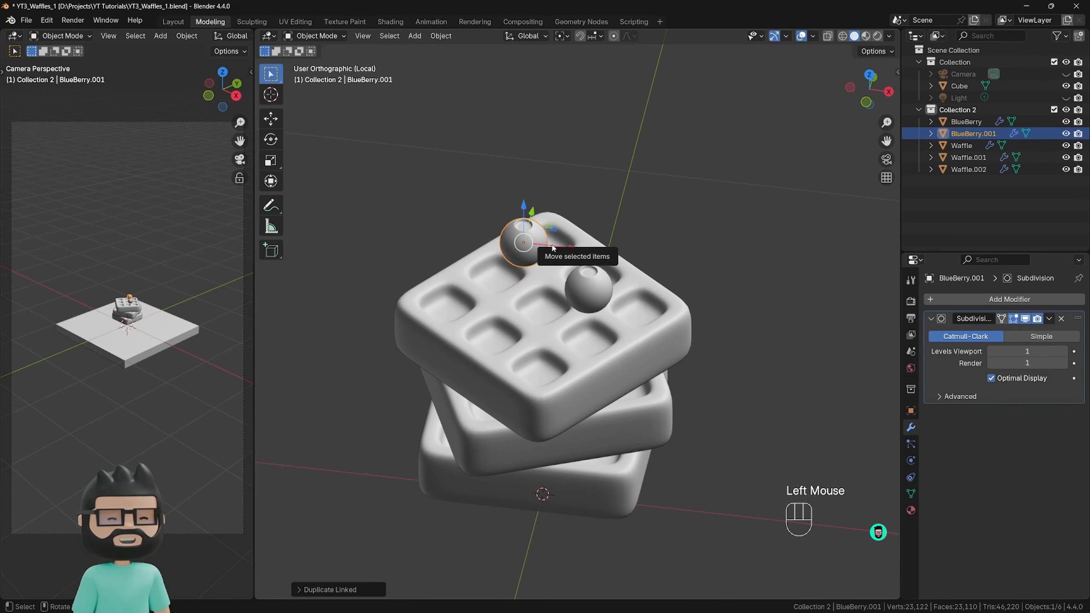
Make another linked duplicate with Z locked and place it near the front-left pockets of the top waffle.
key("alt+d")
key("shift+z")
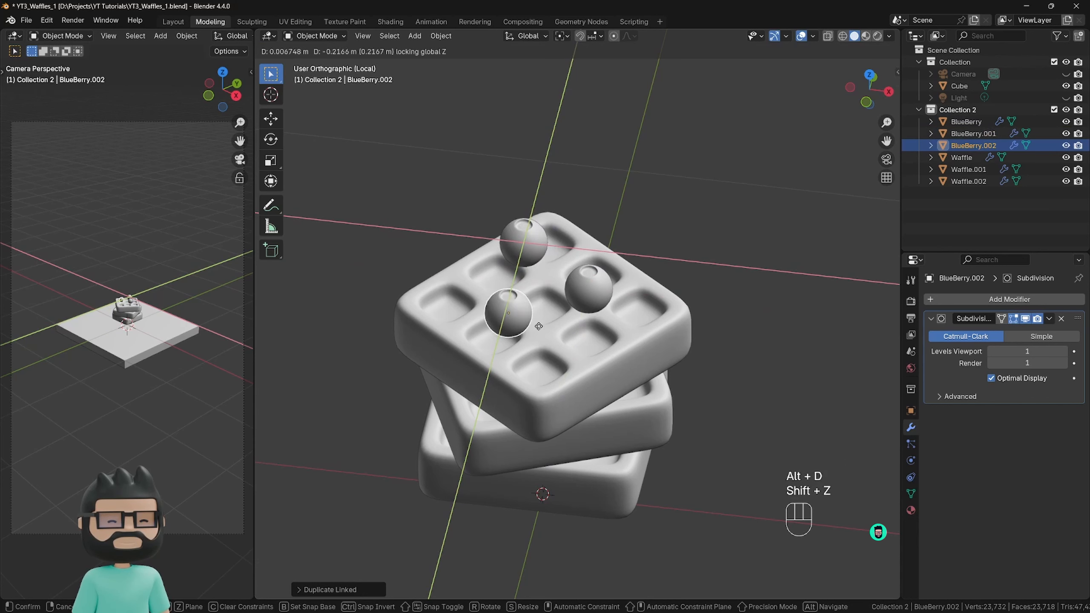
left_click(537, 347)
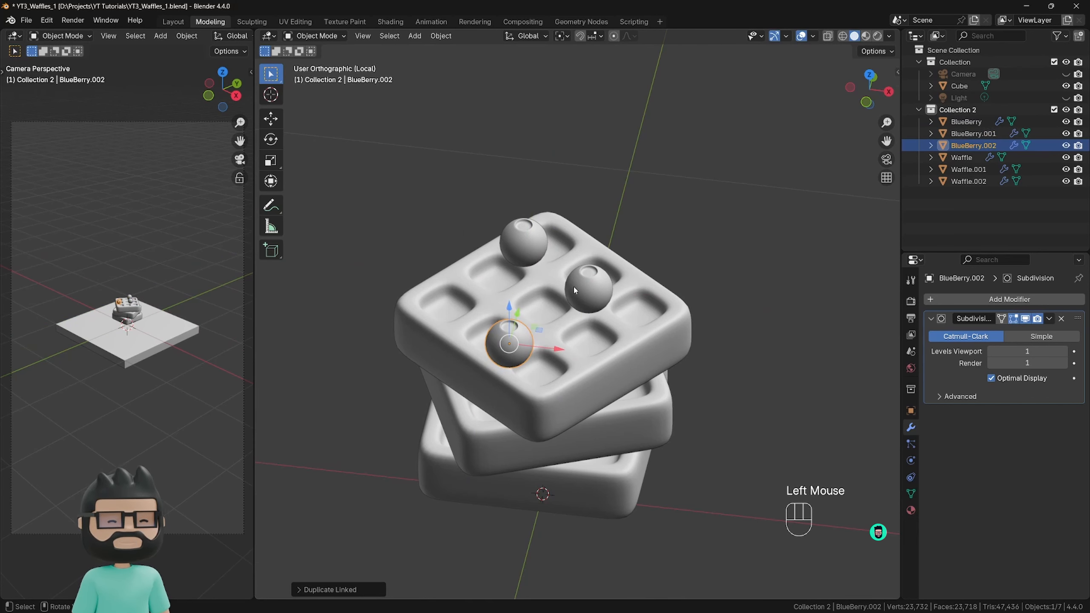
Try scaling down the whole mesh of the front linked blueberry in Edit Mode, and return to Object Mode.
middle_click_drag(593, 288, 546, 355)
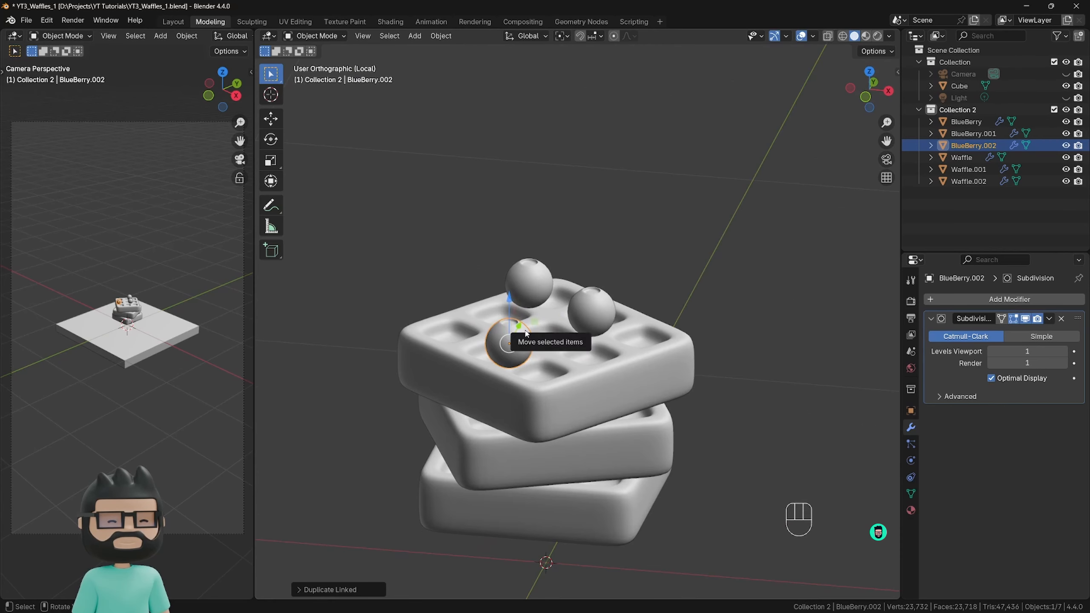
key("Tab")
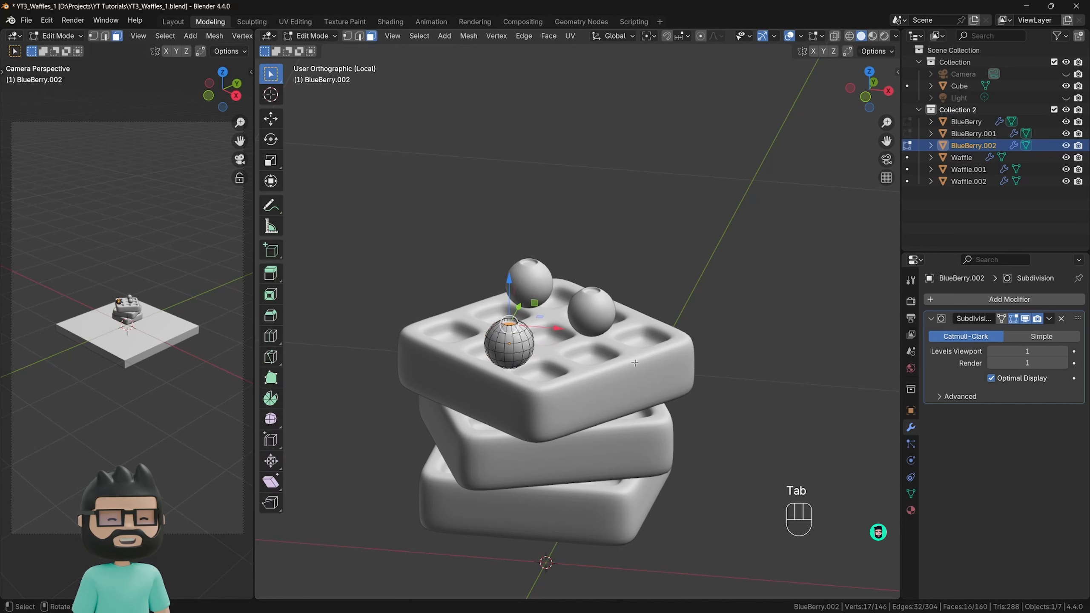
key("a")
key("s")
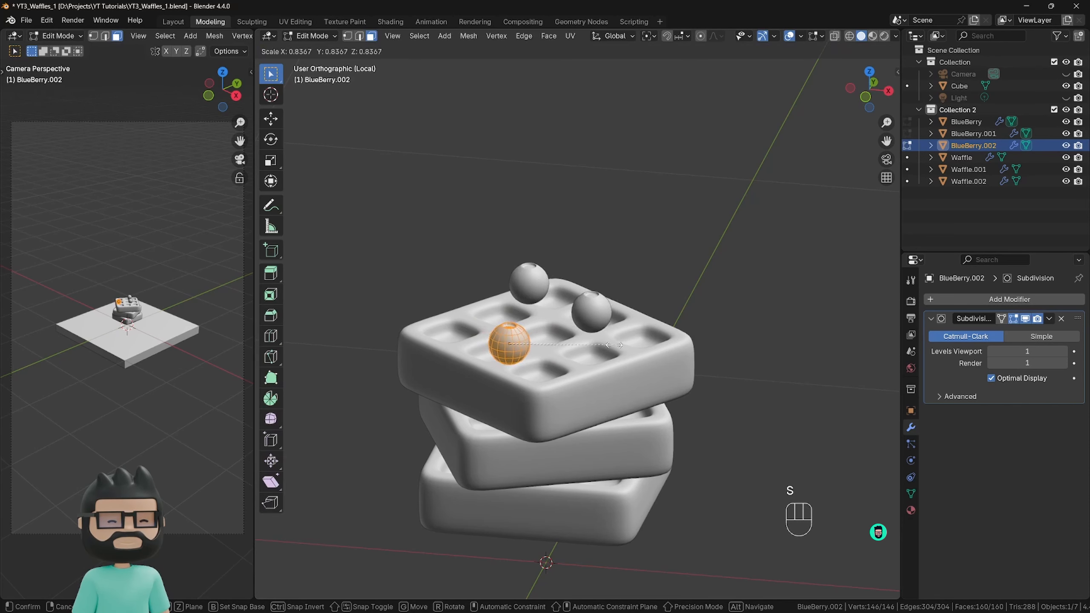
right_click(529, 352)
key("Tab")
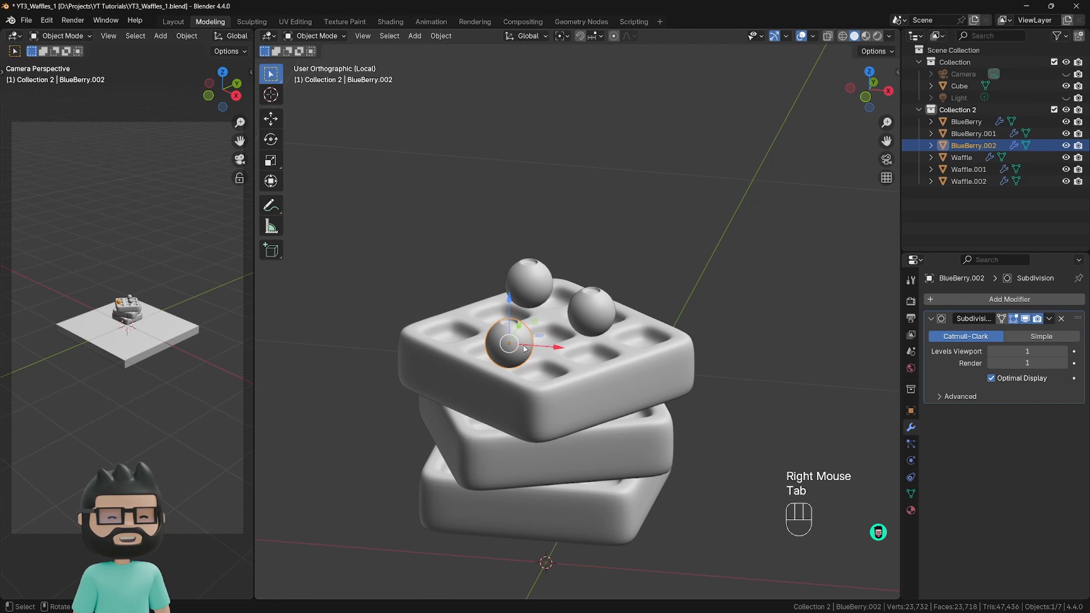
Make an independent duplicate of the front blueberry behind the stack to try scaling its mesh, and delete the duplicate.
key("shift+d")
left_click(674, 272)
key("Tab")
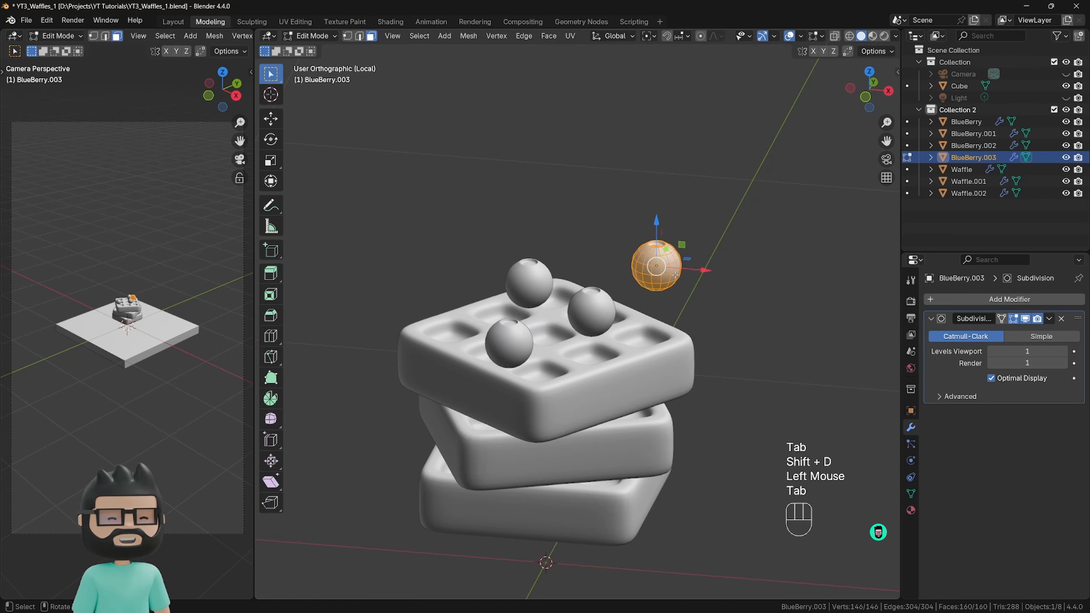
key("s")
right_click(708, 298)
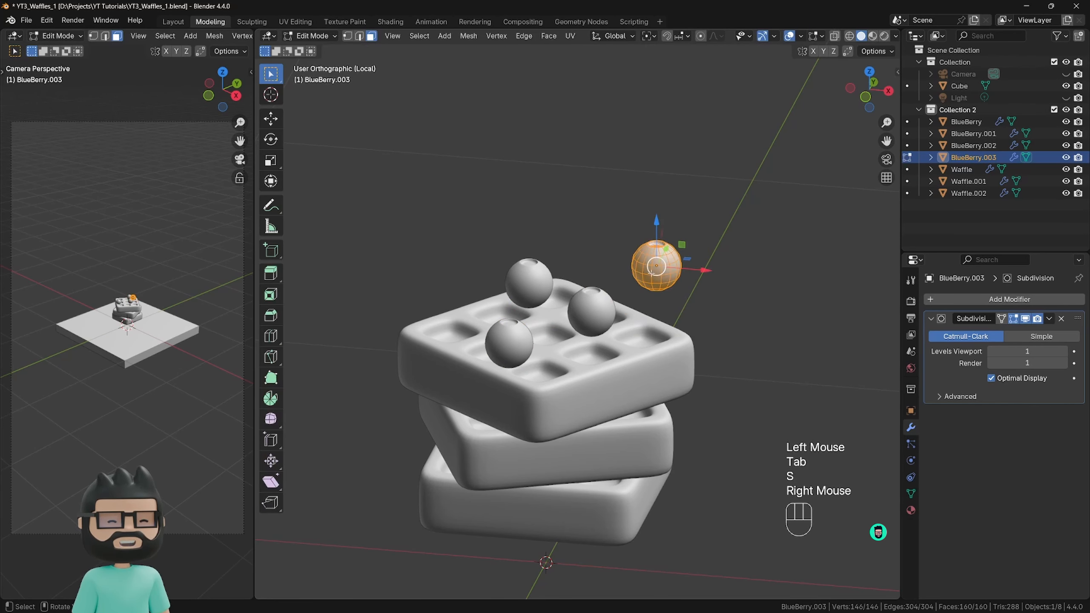
key("Tab")
key("x")
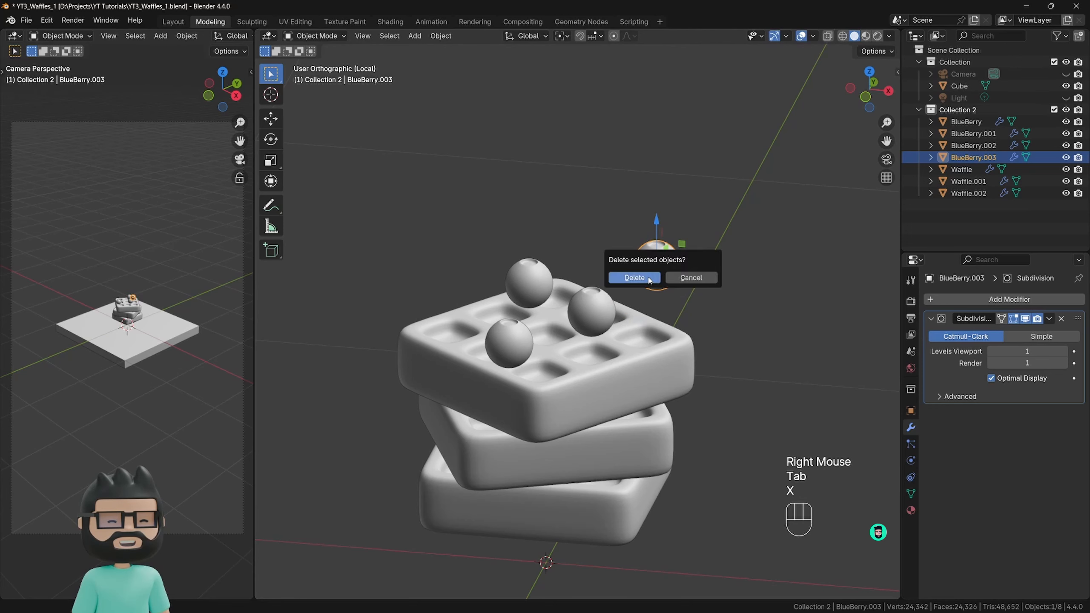
left_click(652, 279)
left_click(637, 402)
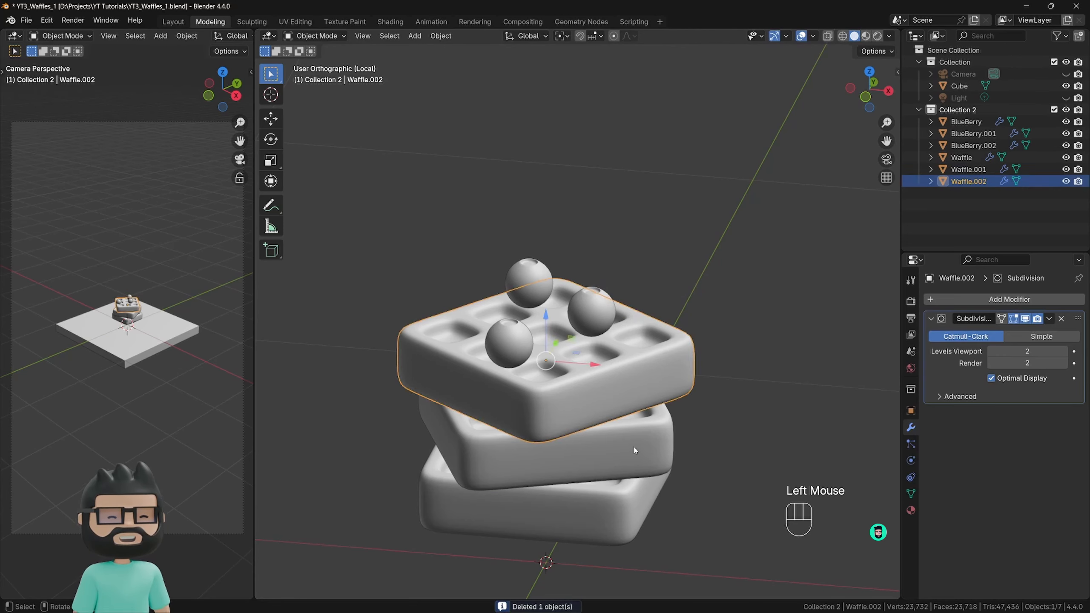
left_click(636, 455)
left_click(635, 510)
Scale the linked blueberries' shared mesh down slightly in Edit Mode, and return to Object Mode.
left_click(536, 351)
middle_click_drag(535, 352, 609, 366)
key("Tab")
key("s")
left_click(631, 363)
key("Tab")
Select all three blueberries and lower them slightly along Z onto the top waffle.
left_click(609, 338, "shift")
left_click(599, 326, "shift")
key("g")
key("z")
left_click(575, 363)
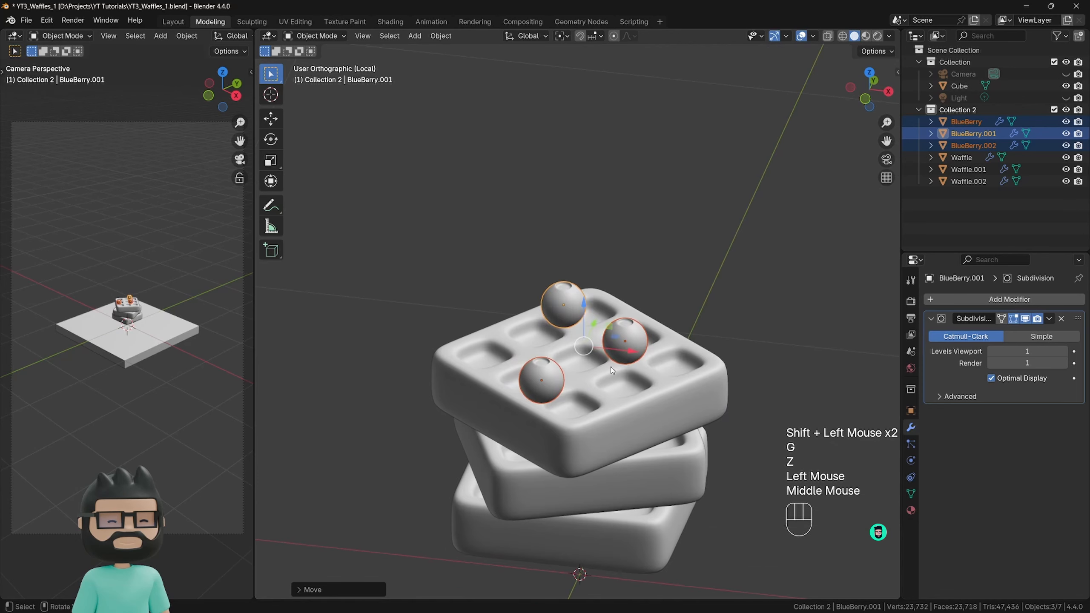
left_click(610, 367)
Rotate the back blueberry freely with trackball rotation so its dimple faces the front right.
left_click(554, 315)
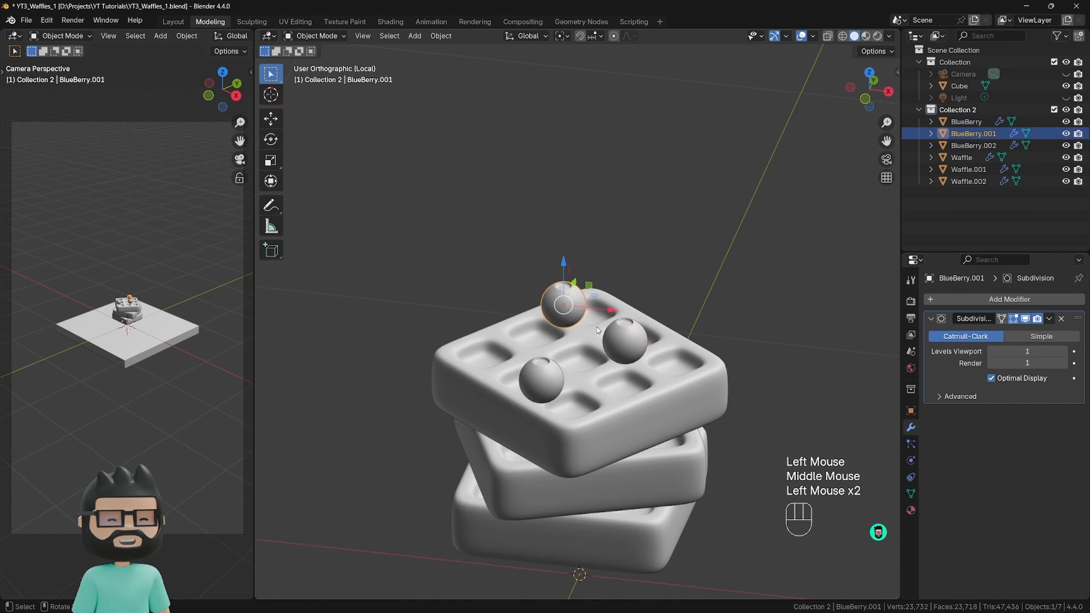
key("r")
key("r")
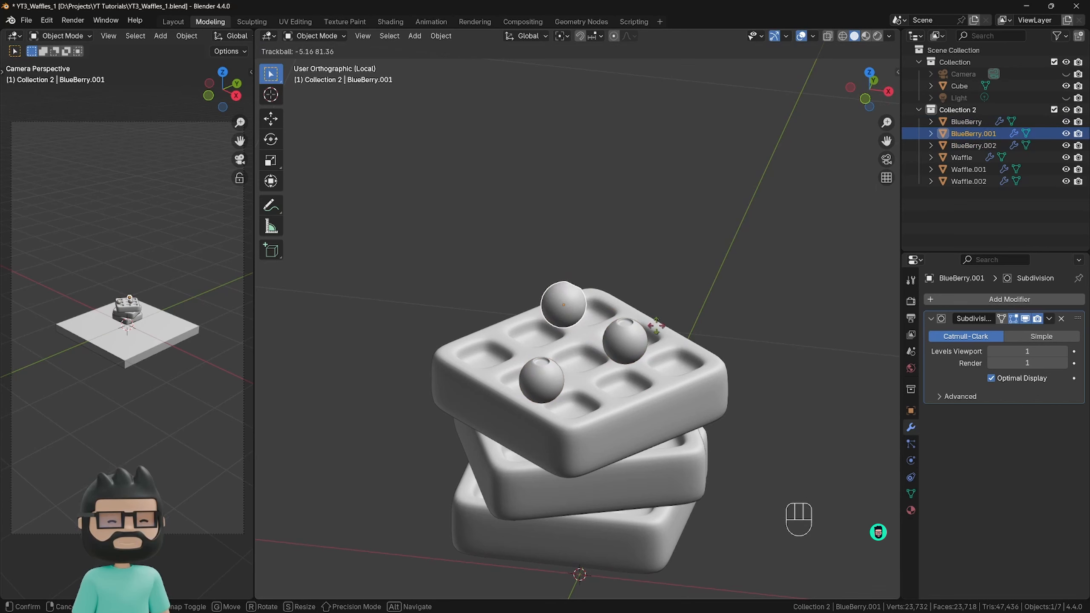
left_click(645, 352)
Rotate the right-hand blueberry freely so its dimple tilts toward the upper right.
left_click(643, 350)
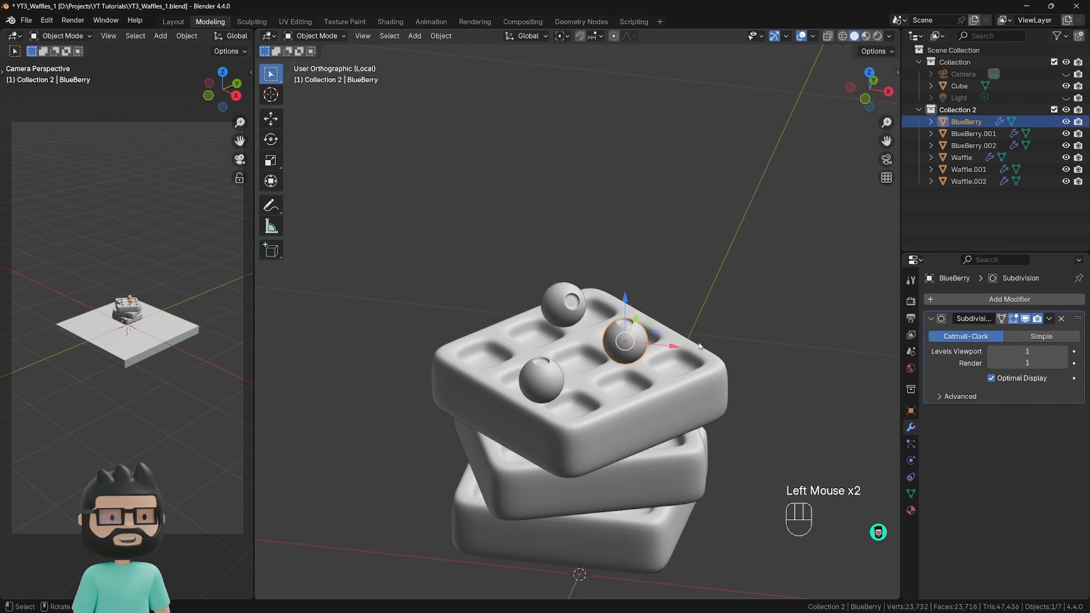
key("r")
key("r")
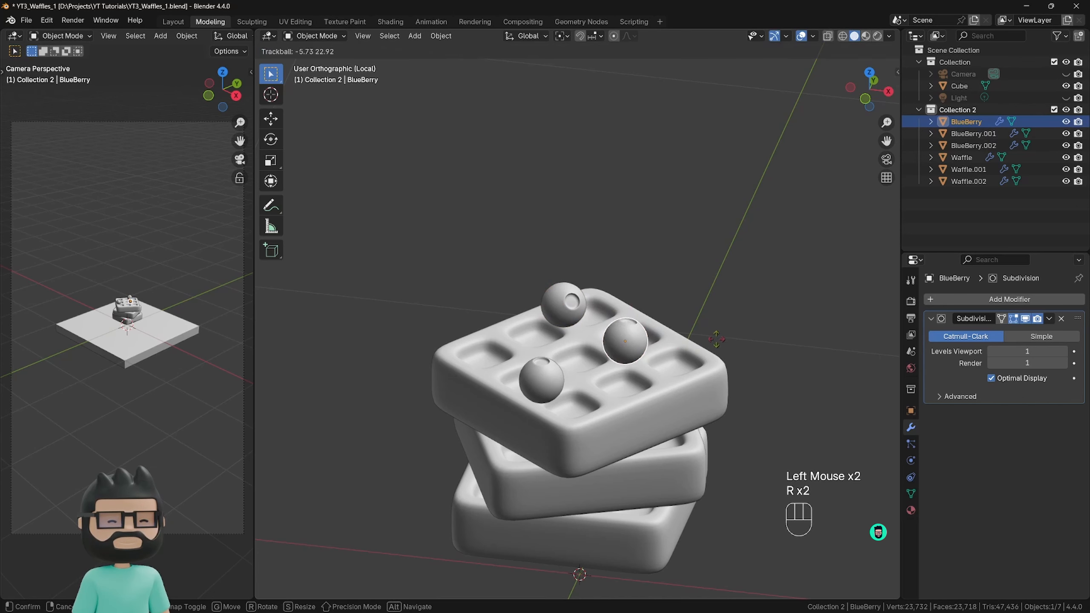
left_click(741, 366)
Rotate the front blueberry freely so its dimple faces left, and clear the selection.
left_click(542, 377)
key("r")
key("r")
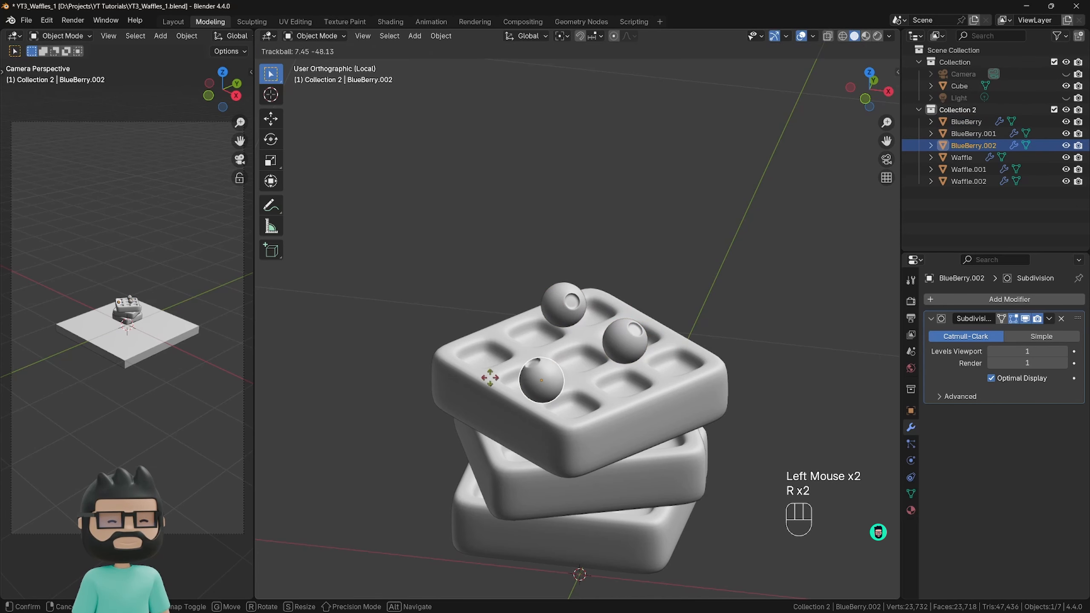
left_click(487, 424)
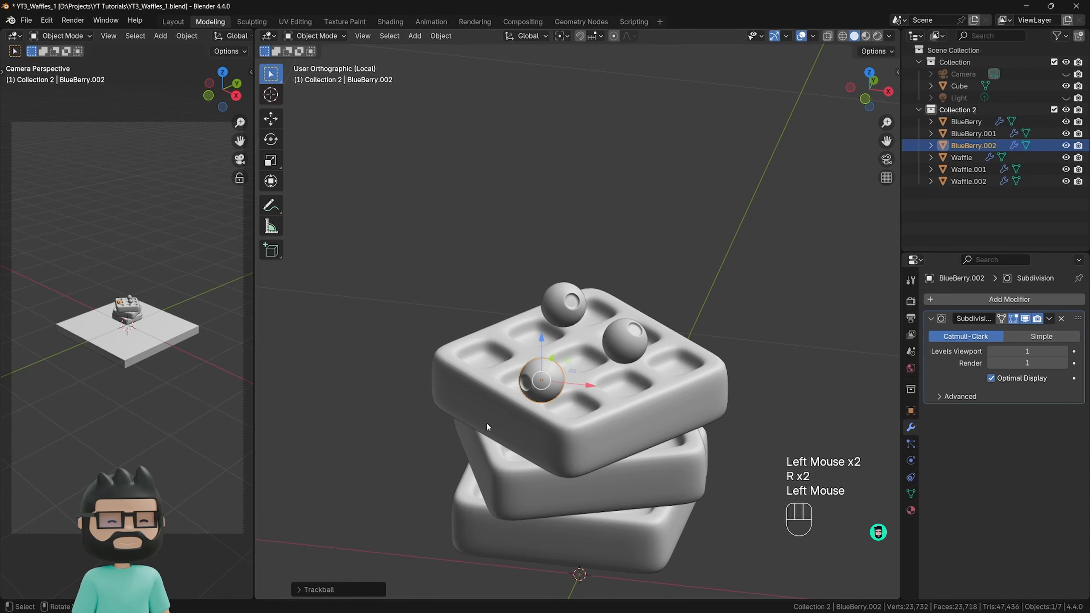
left_click(705, 268)
Add a mesh circle at the world origin beneath the waffle stack and set it to 16 vertices.
scroll(601, 322, "down", 3)
scroll(600, 322, "up", 1, "shift")
middle_click_drag(601, 322, 592, 326, "shift")
scroll(593, 326, "down", 1, "shift")
middle_click_drag(592, 326, 570, 324)
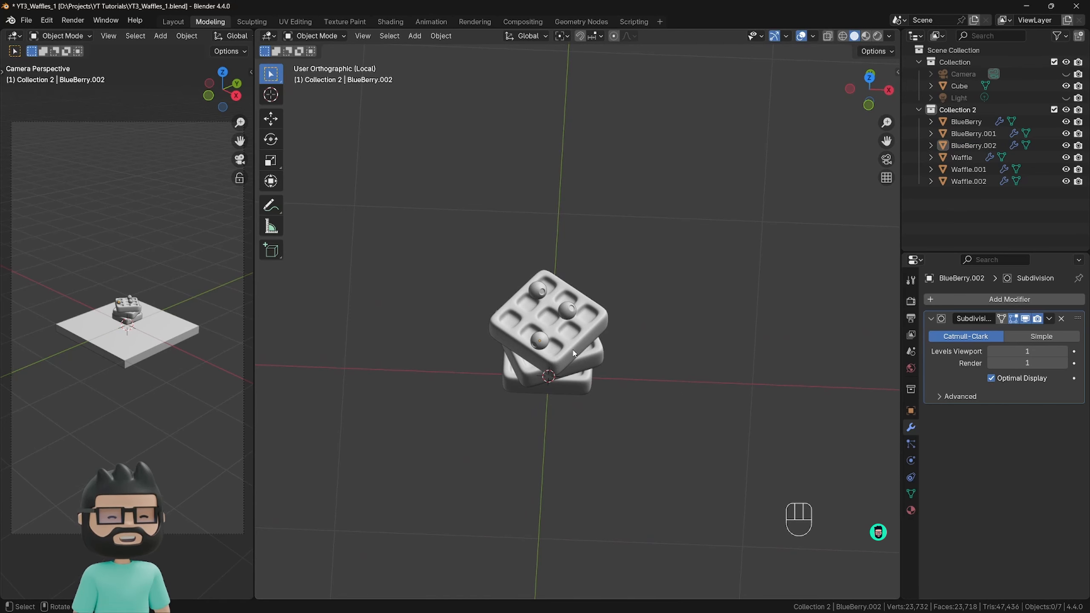
middle_click_drag(557, 363, 496, 329, "shift")
scroll(509, 314, "down", 1)
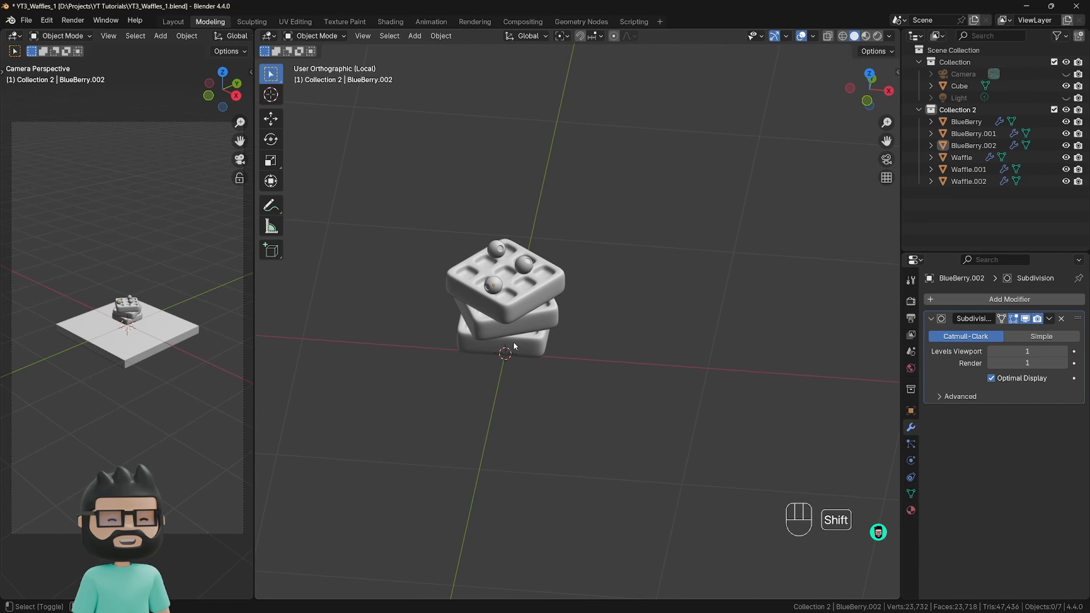
key("shift+a")
mouse_move(513, 341)
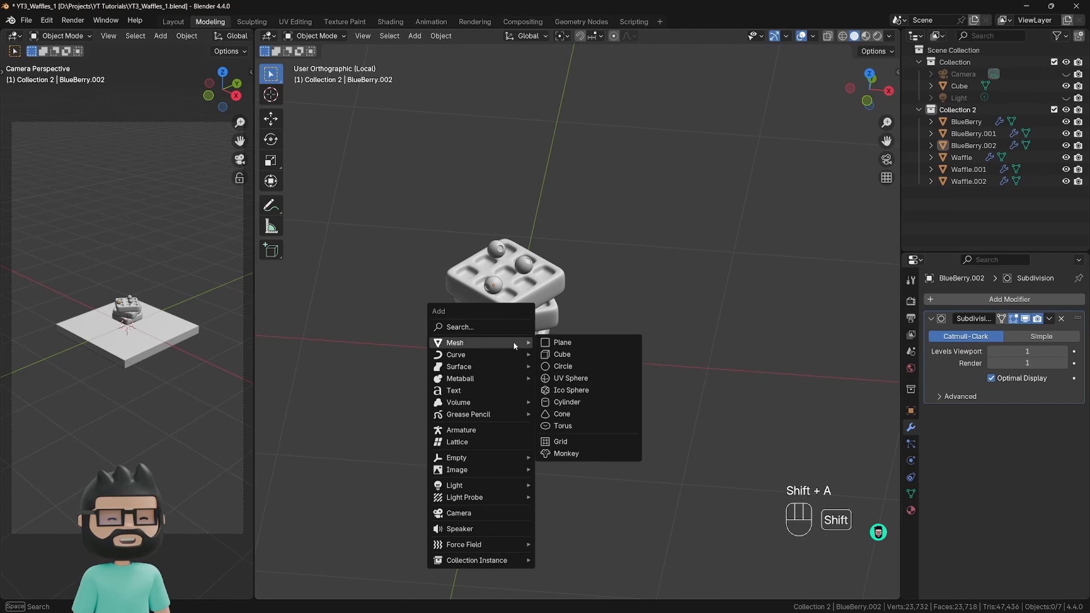
left_click(568, 367)
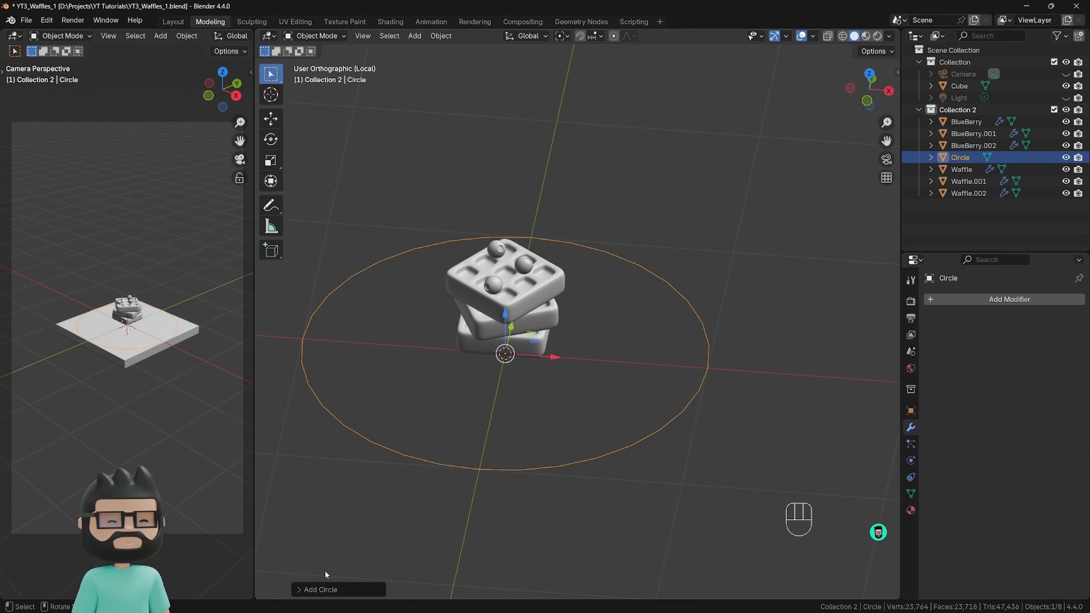
left_click(332, 591)
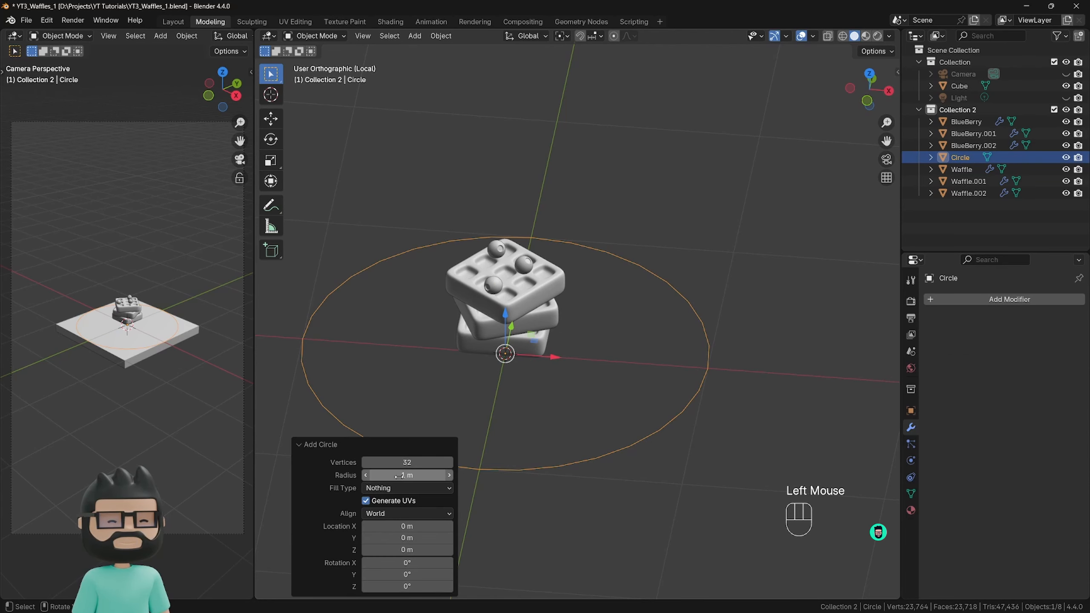
double_click(406, 462)
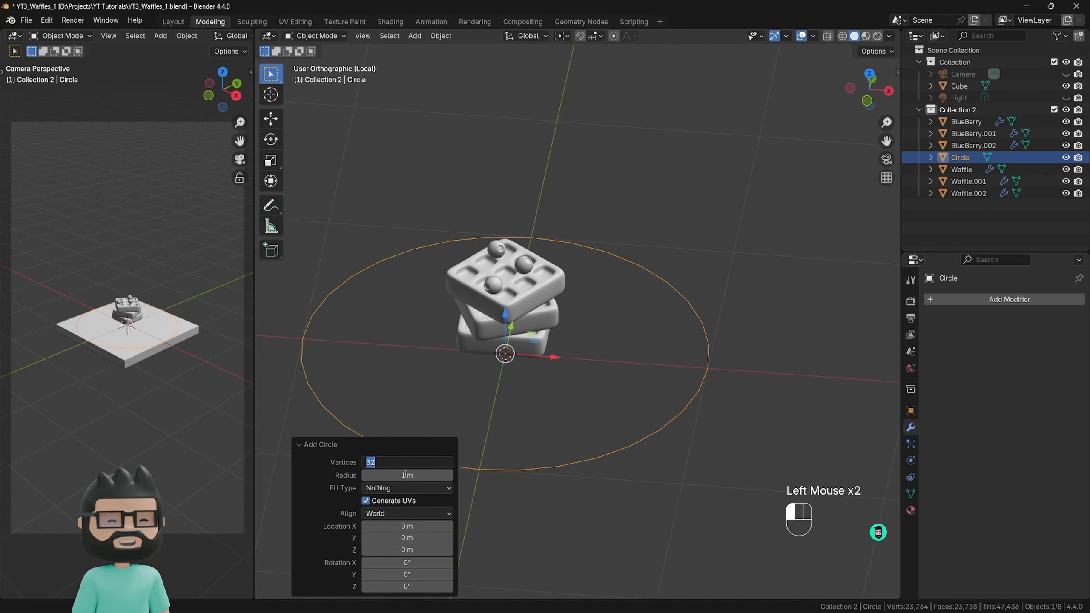
type("16")
key("Return")
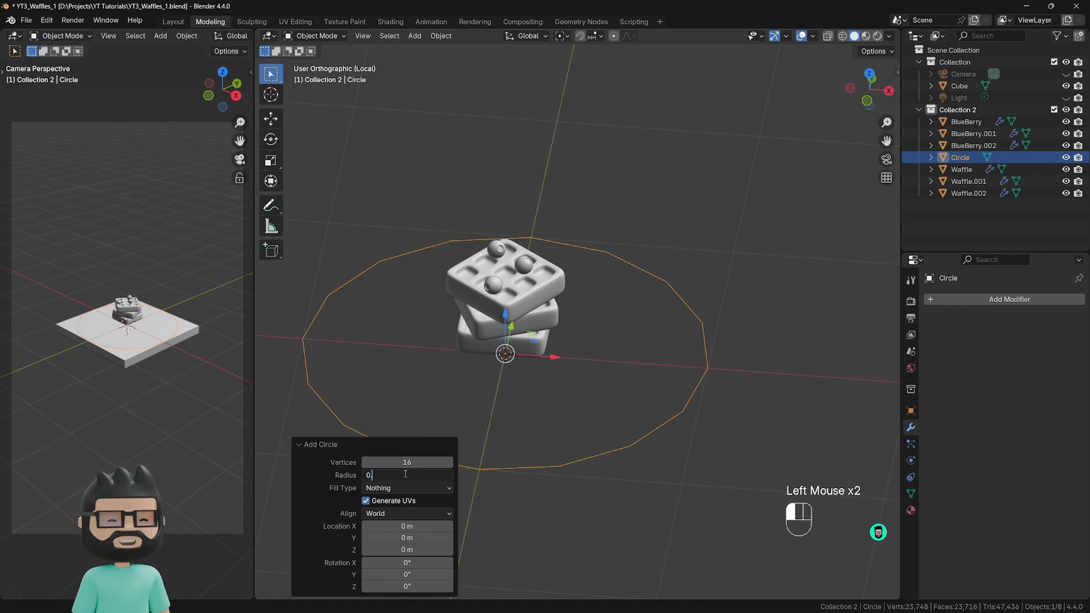
Try radii of 0.5 m and 0.7 m for the new circle, and set its radius to 0.6 m.
left_click_drag(405, 474, 399, 475)
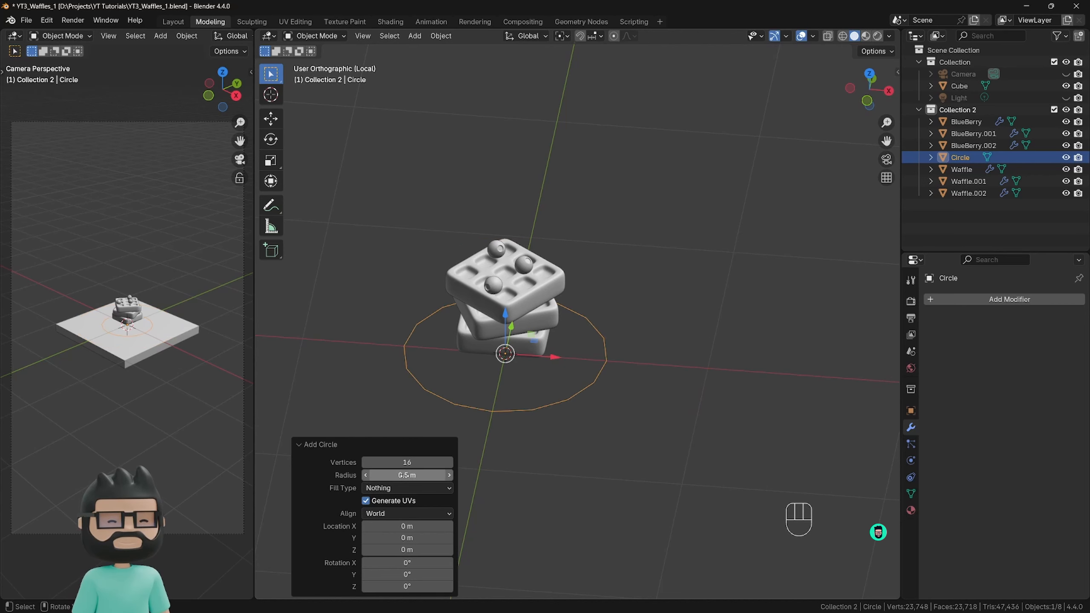
left_click(403, 475)
type("0")
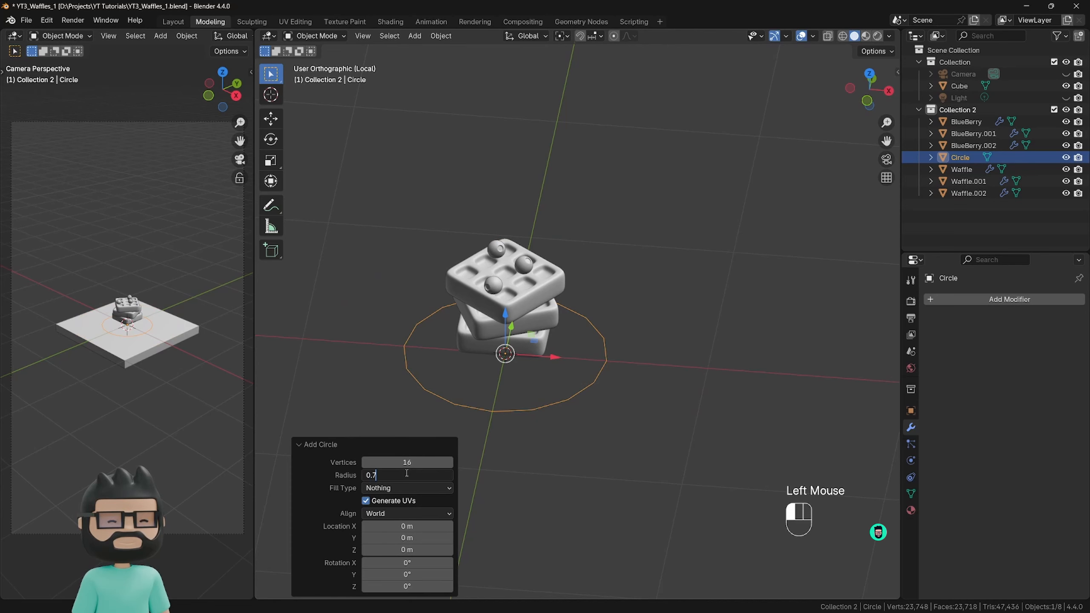
type(".7")
key("Return")
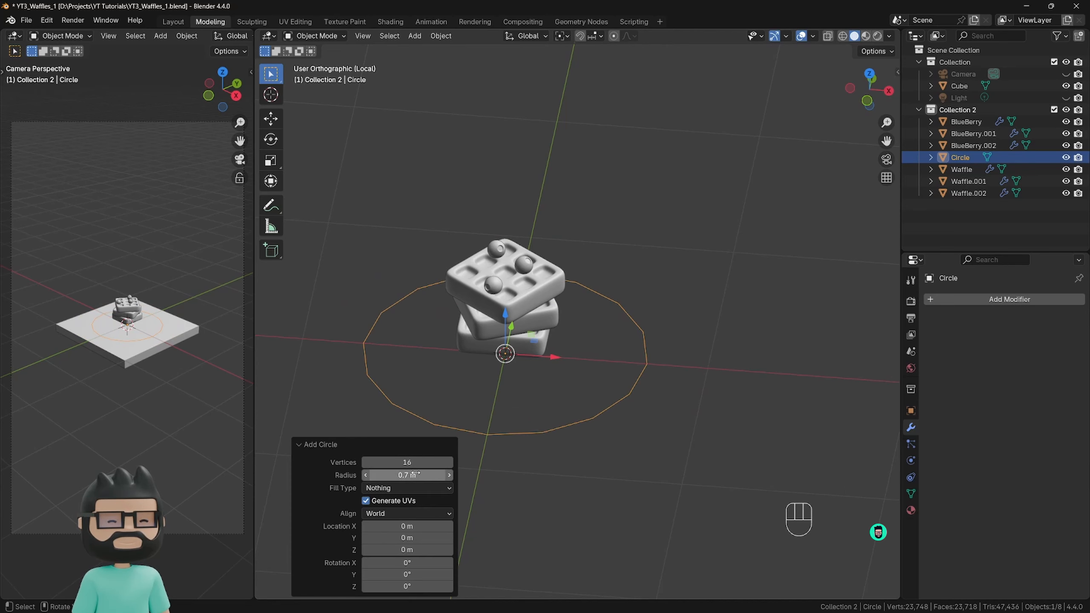
left_click(406, 475)
type("0.6")
key("Return")
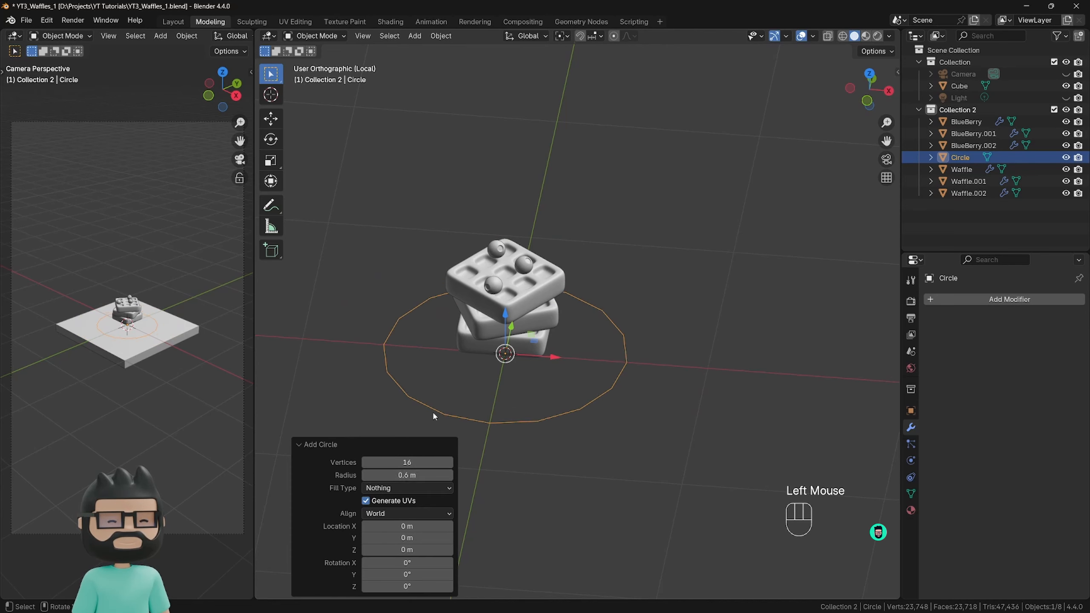
left_click(319, 445)
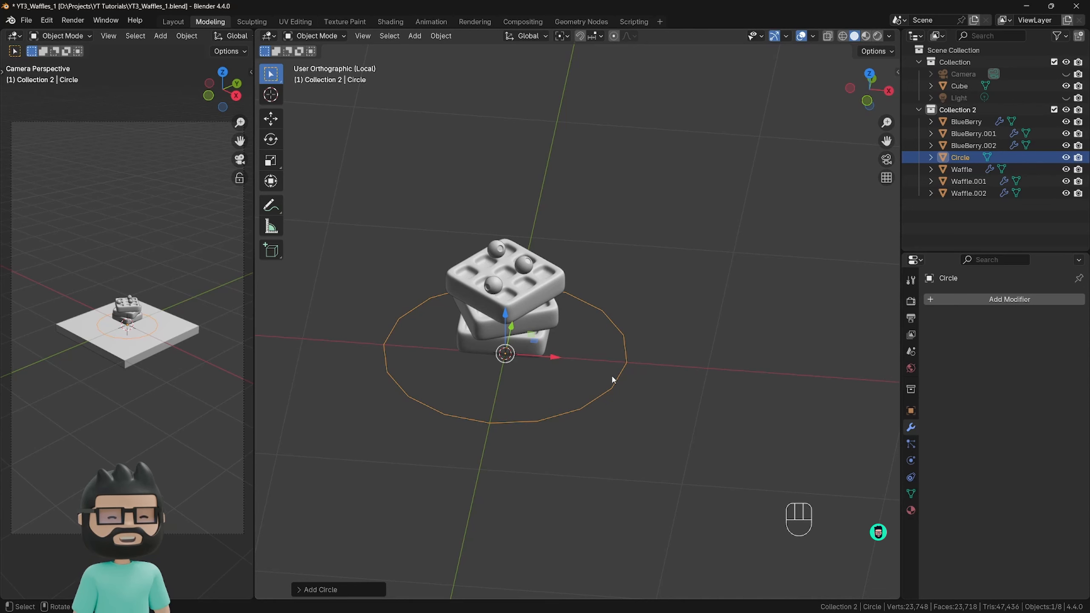
In vertex select mode, extrude the circle's edge loop inward by scaling, and repeat the extrusion to form two concentric rings of faces.
key("Tab")
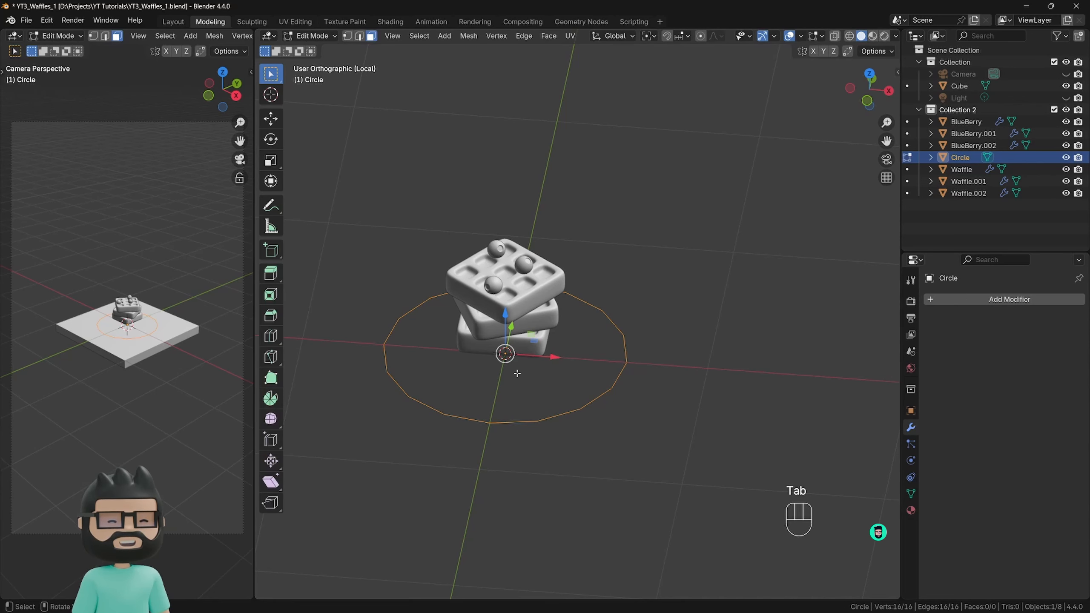
key("e")
key("s")
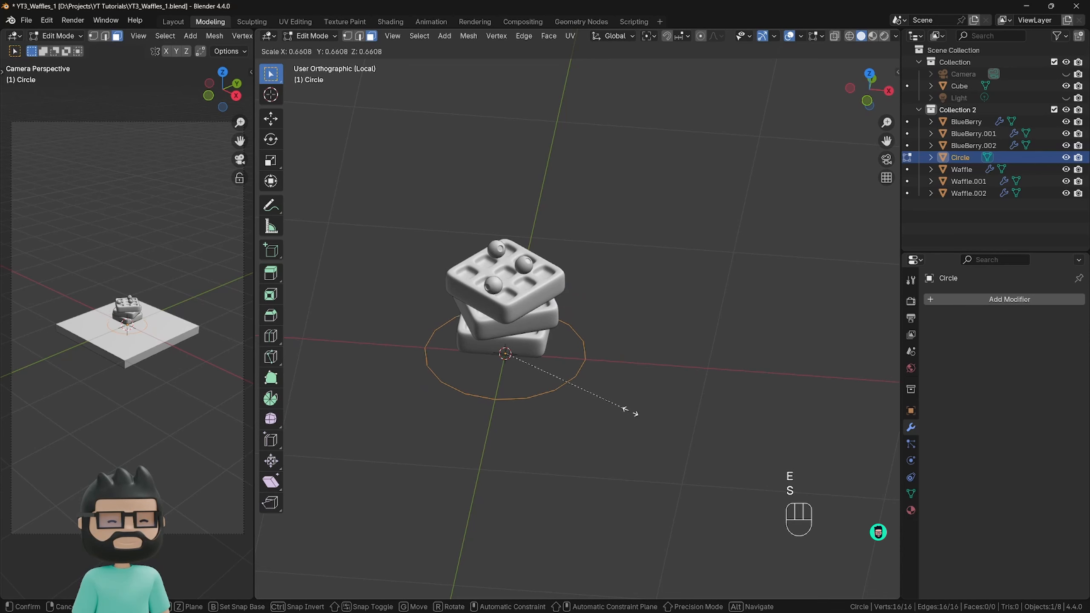
right_click(677, 420)
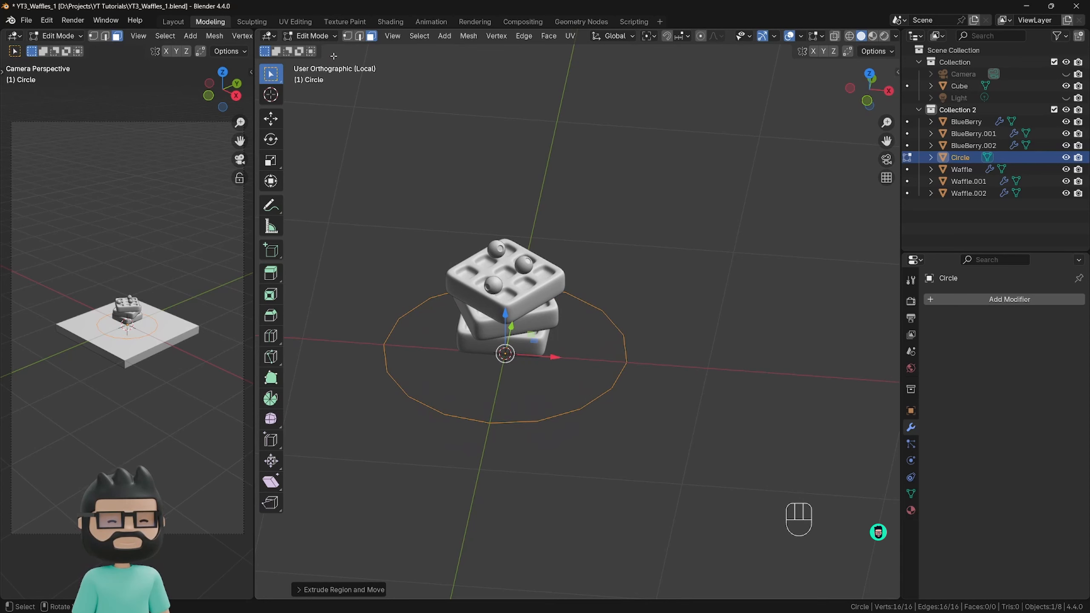
left_click(348, 37)
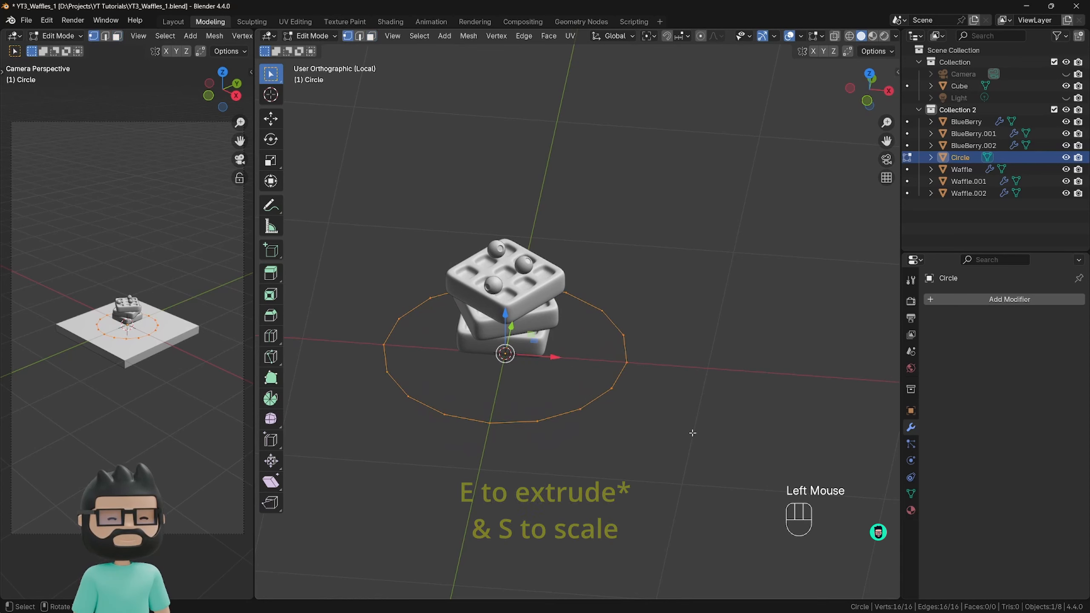
key("e")
key("s")
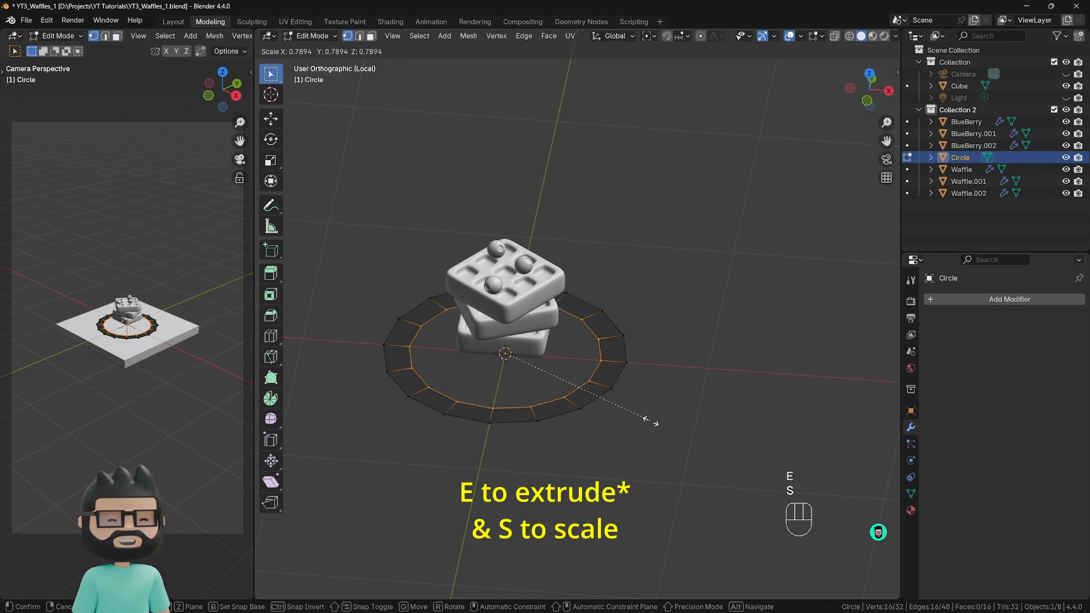
left_click(671, 431)
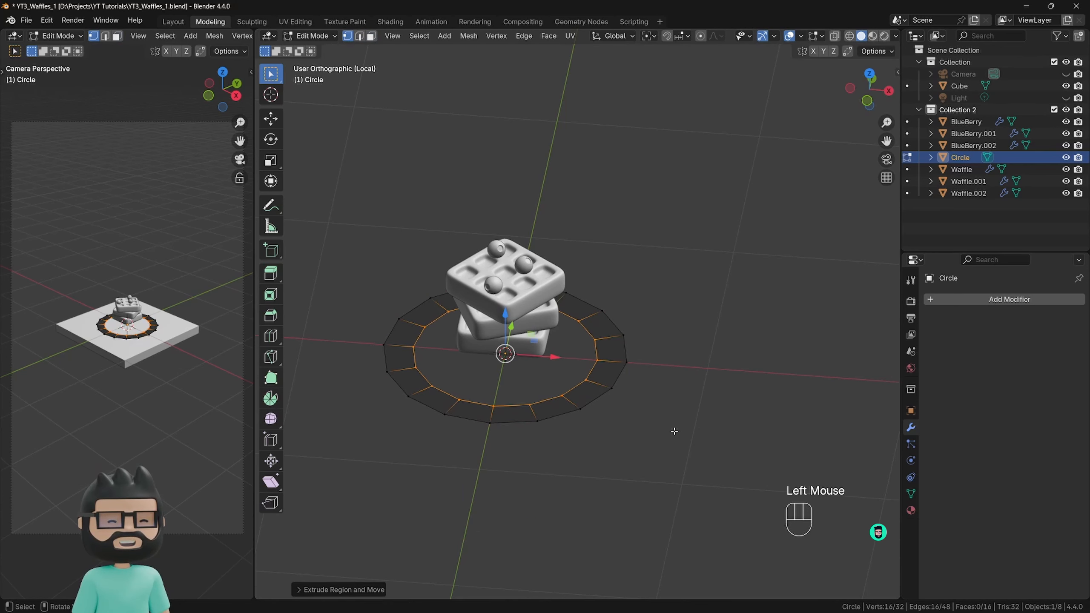
key("shift+r")
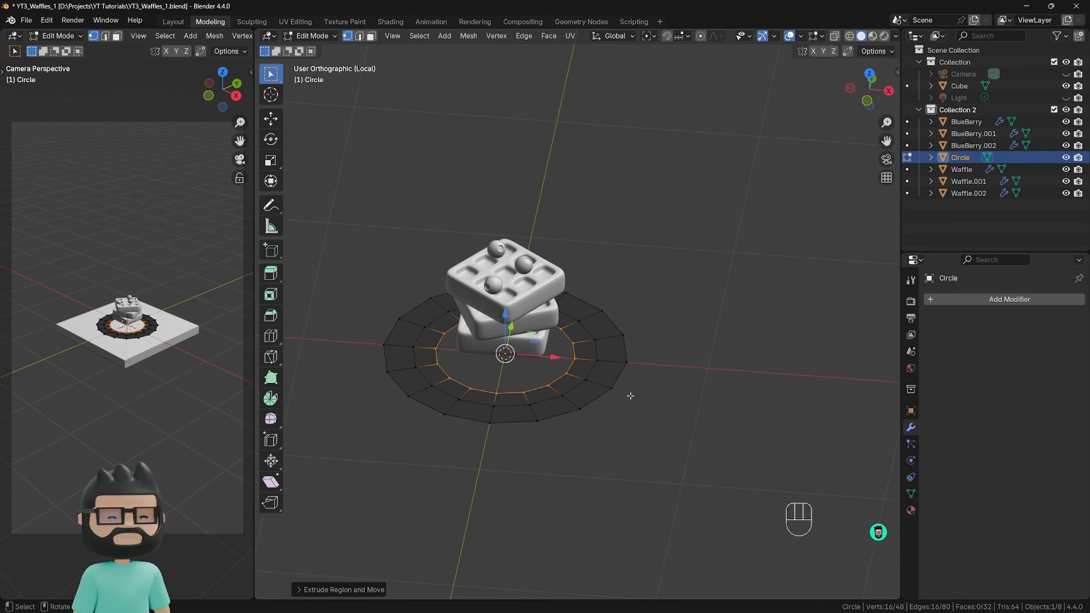
Close the disc's inner edge loop with Grid Fill, and clear the selection.
key("F3")
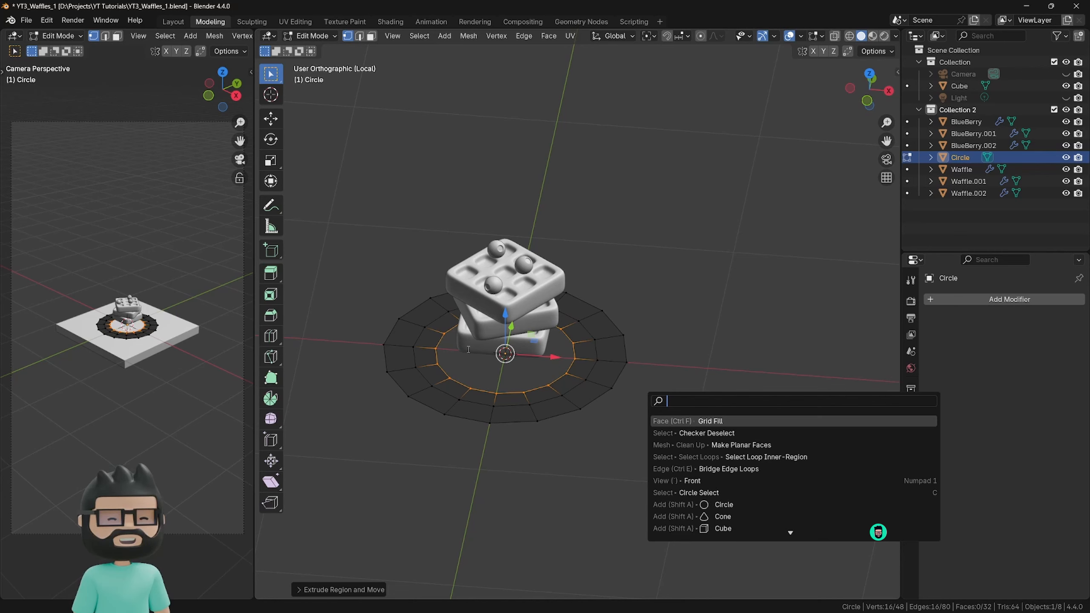
type("g")
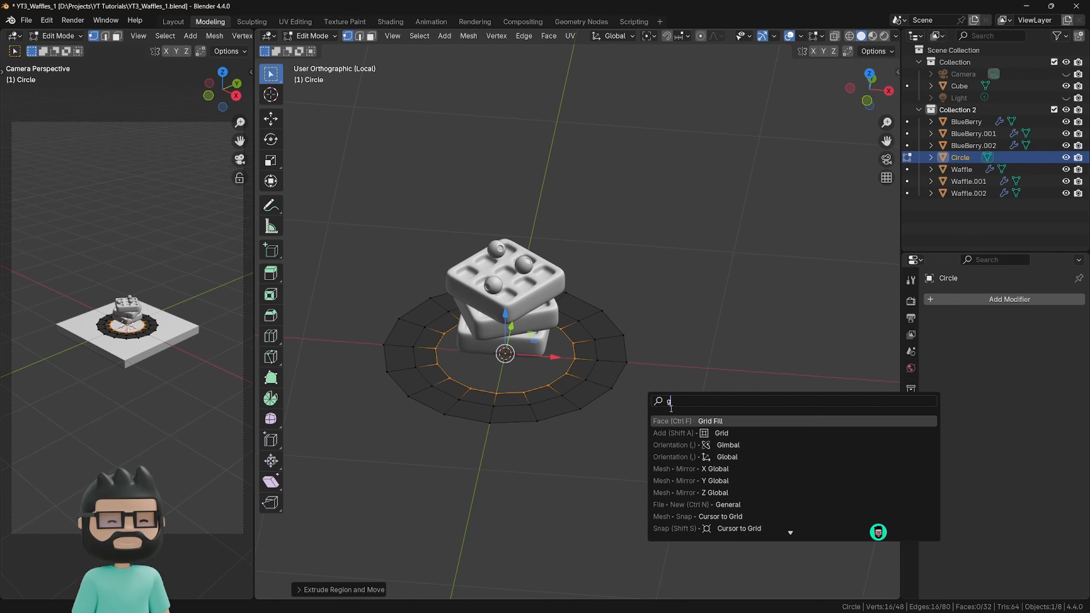
type("rid fill")
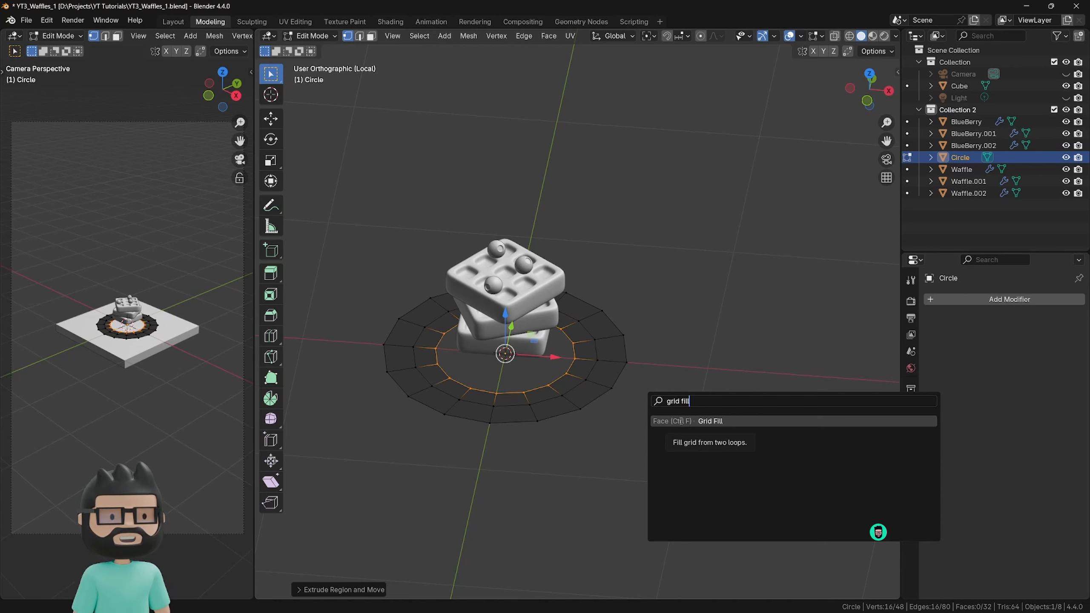
left_click(680, 421)
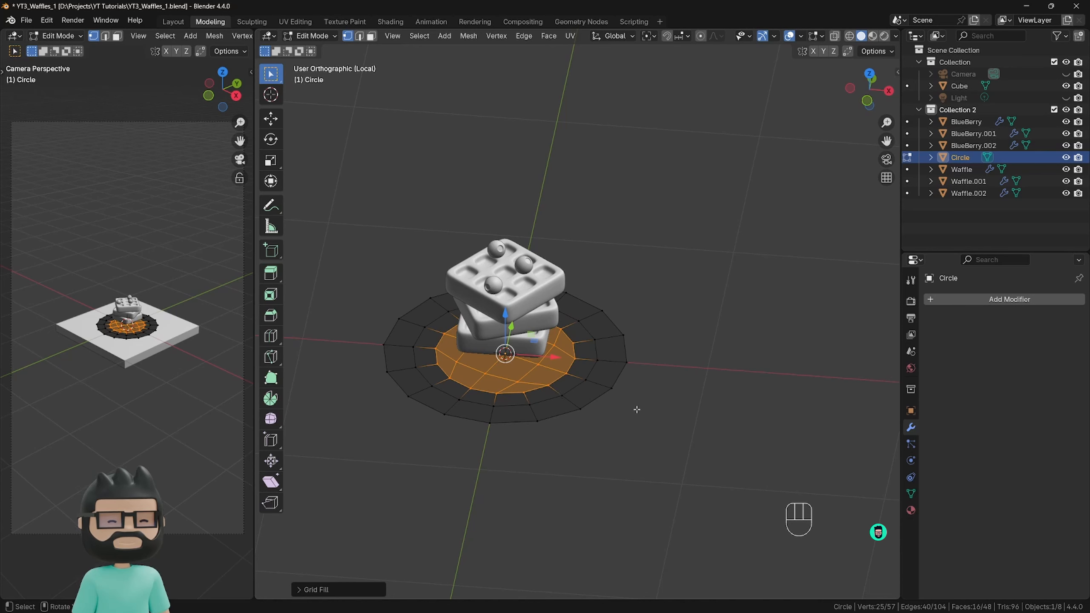
left_click(621, 344)
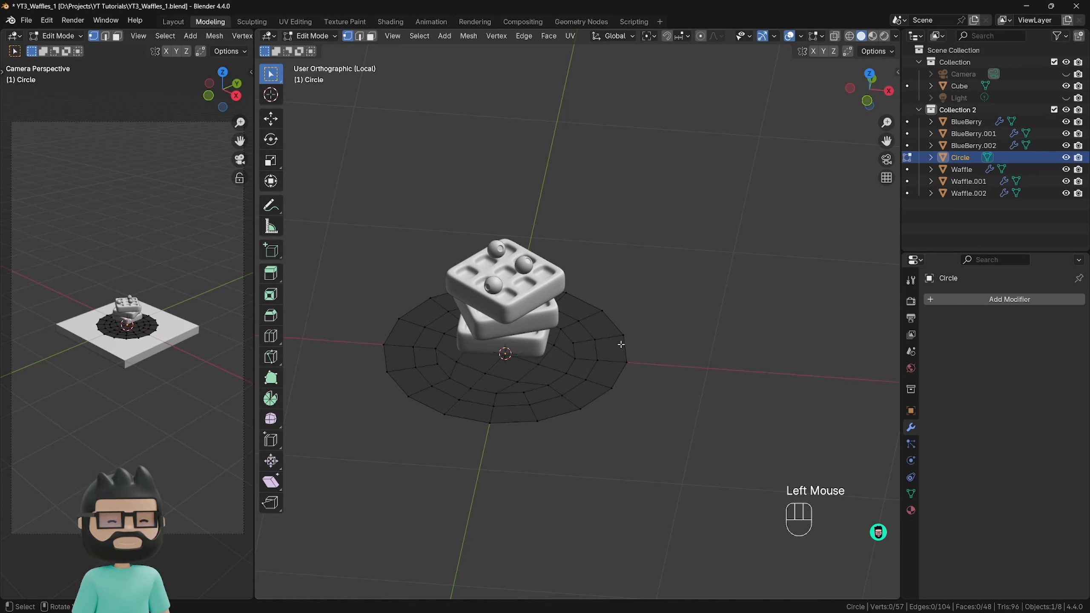
Extrude the disc's outer edge loop about 0.07 m upward along Z, and flare it outward by scaling it to about 1.09.
left_click(626, 367, "alt")
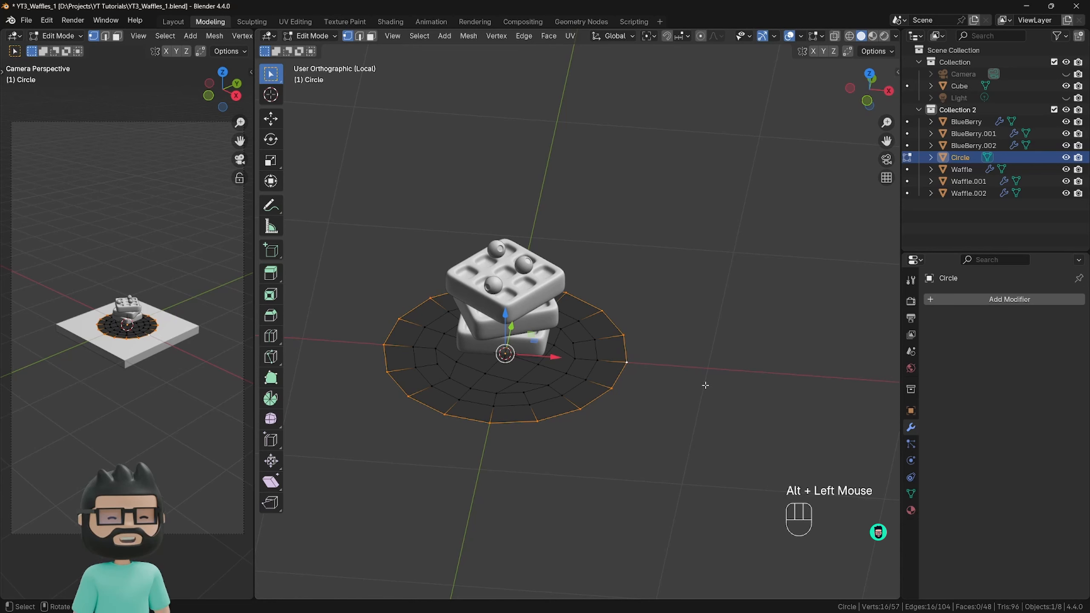
key("e")
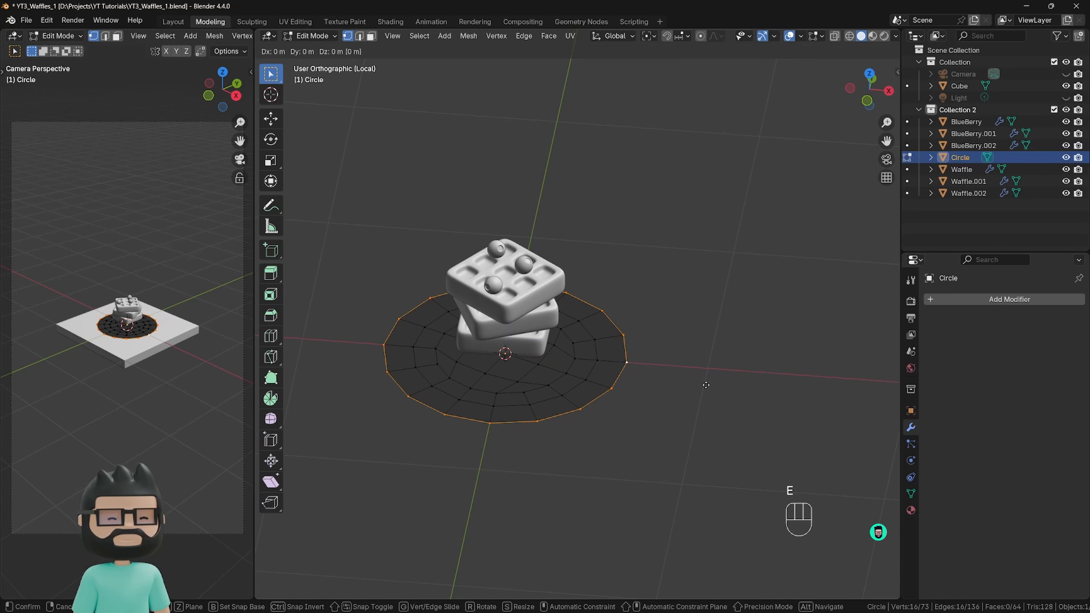
key("z")
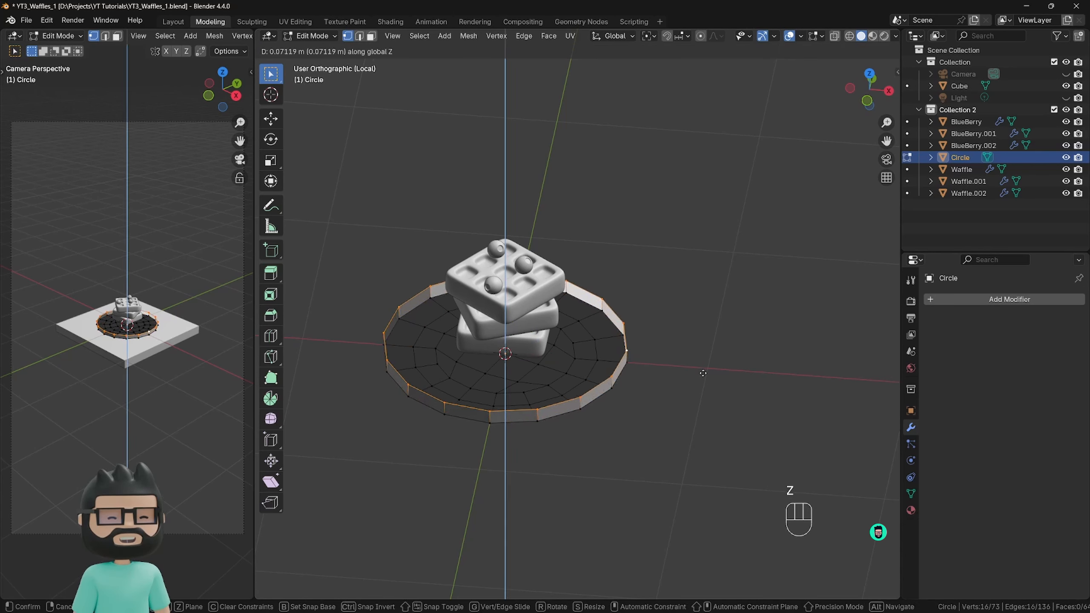
left_click(703, 373)
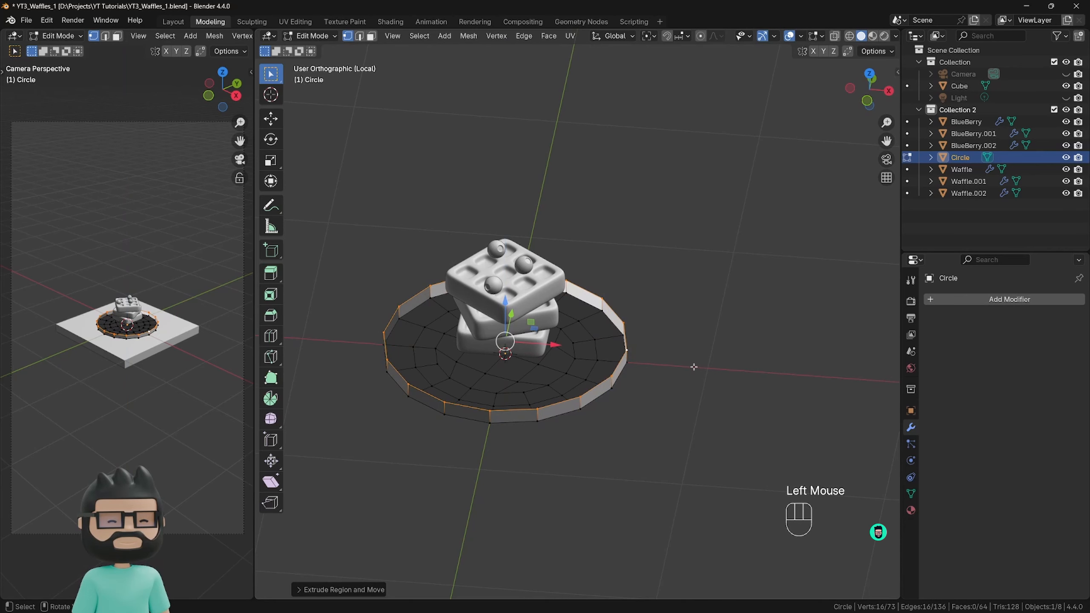
key("s")
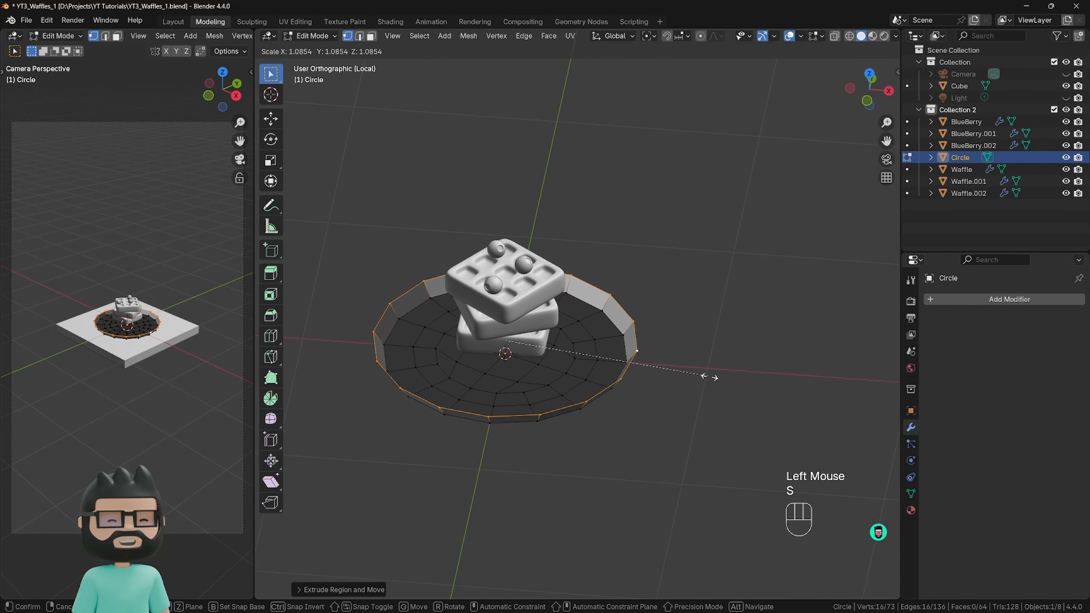
left_click(710, 377)
middle_click_drag(708, 378, 676, 395)
In Object Mode, add a level 2 Subdivision modifier to the plate and shade it smooth.
key("Tab")
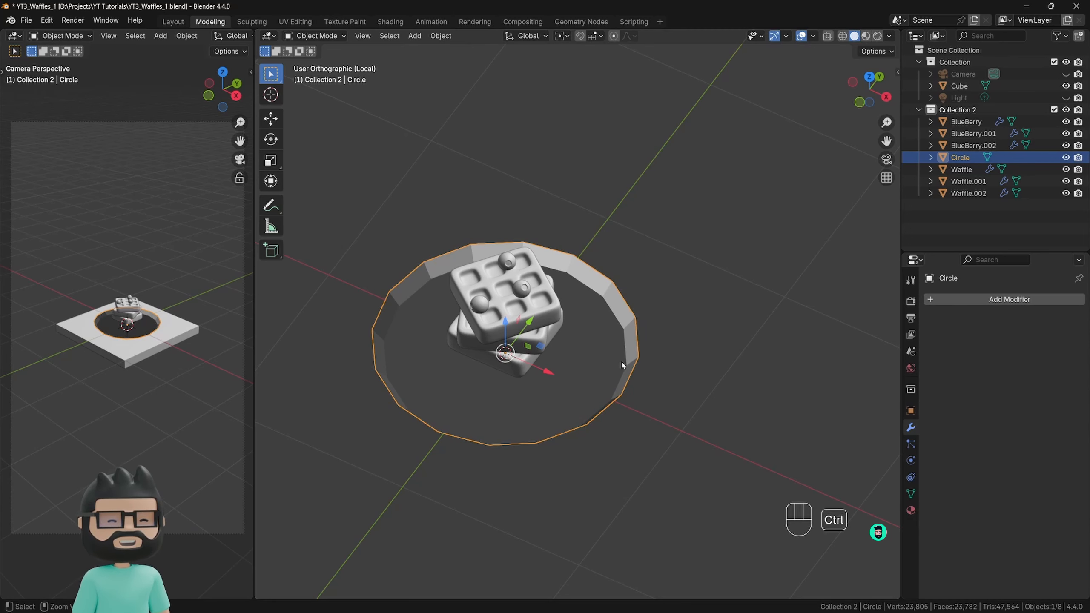
key("ctrl+2")
middle_click_drag(607, 369, 603, 330)
right_click(605, 331)
left_click(525, 331)
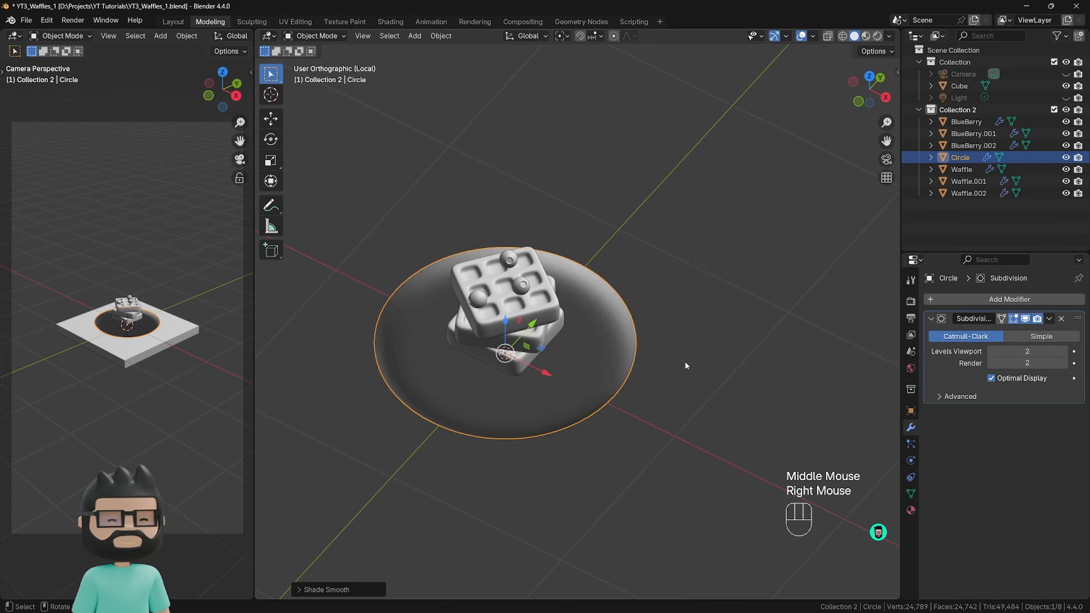
middle_click_drag(685, 359, 638, 245)
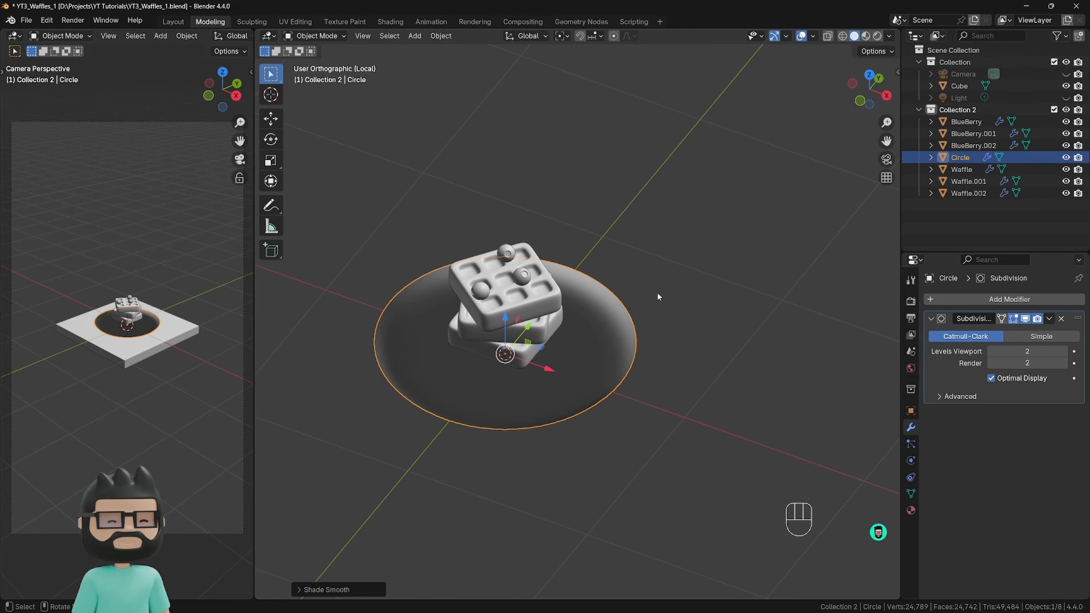
Turn on the Face Orientation overlay and compare the plate's face directions with the top waffle's.
left_click(812, 37)
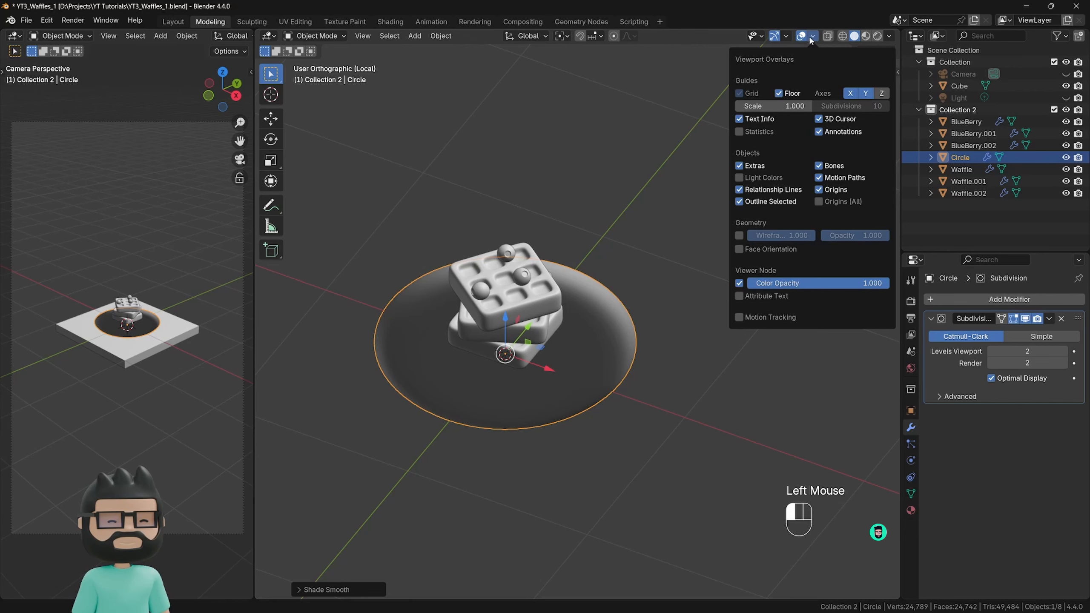
left_click(739, 249)
middle_click_drag(637, 344, 568, 347)
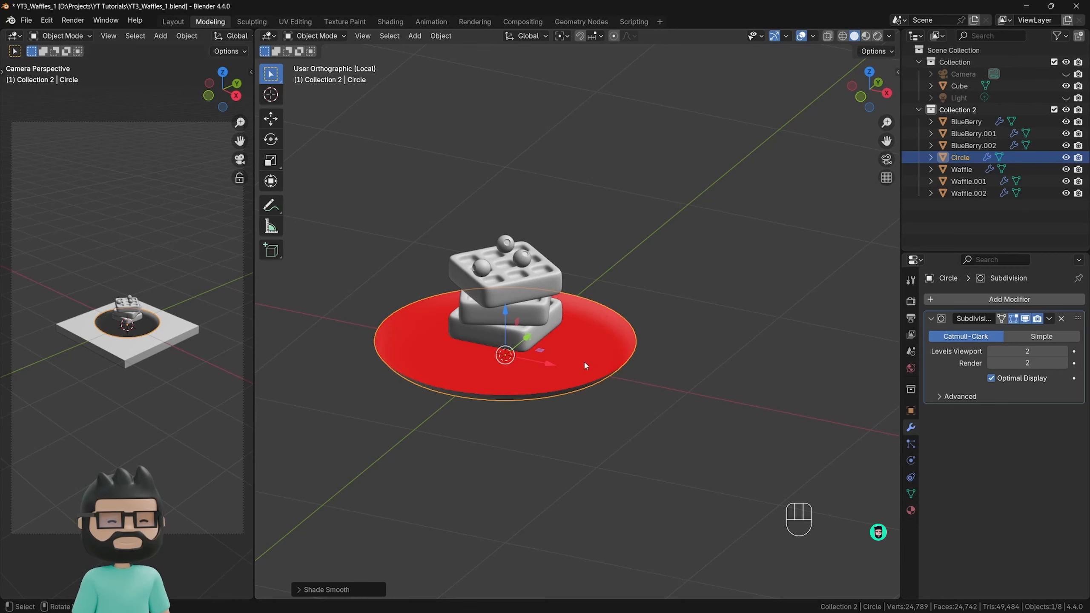
left_click(519, 286)
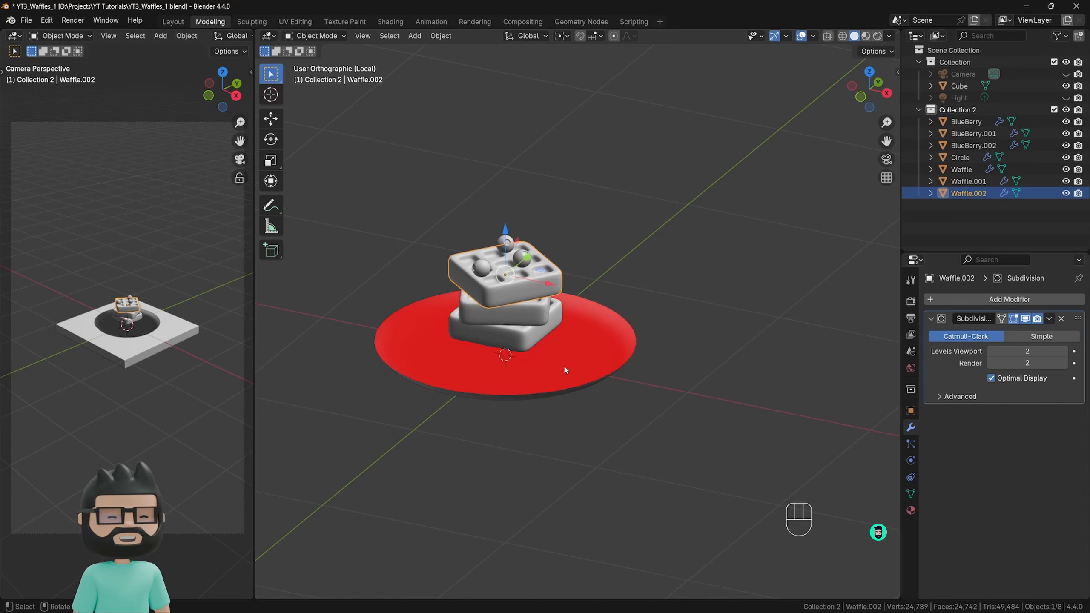
Give the plate thickness with a Solidify modifier, and clear the selection.
left_click(596, 343)
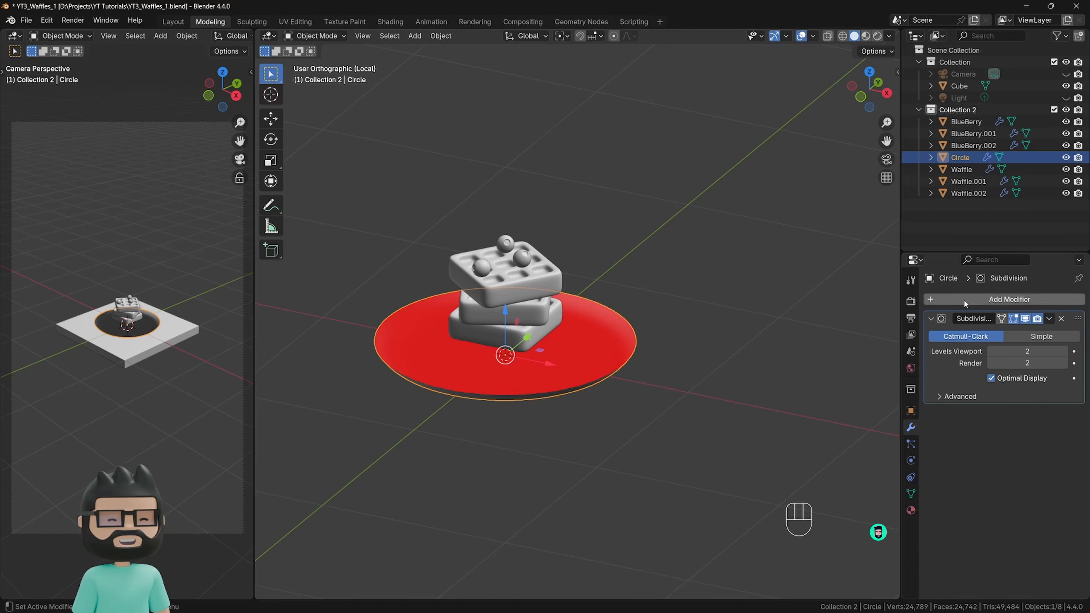
left_click(952, 299)
mouse_move(951, 299)
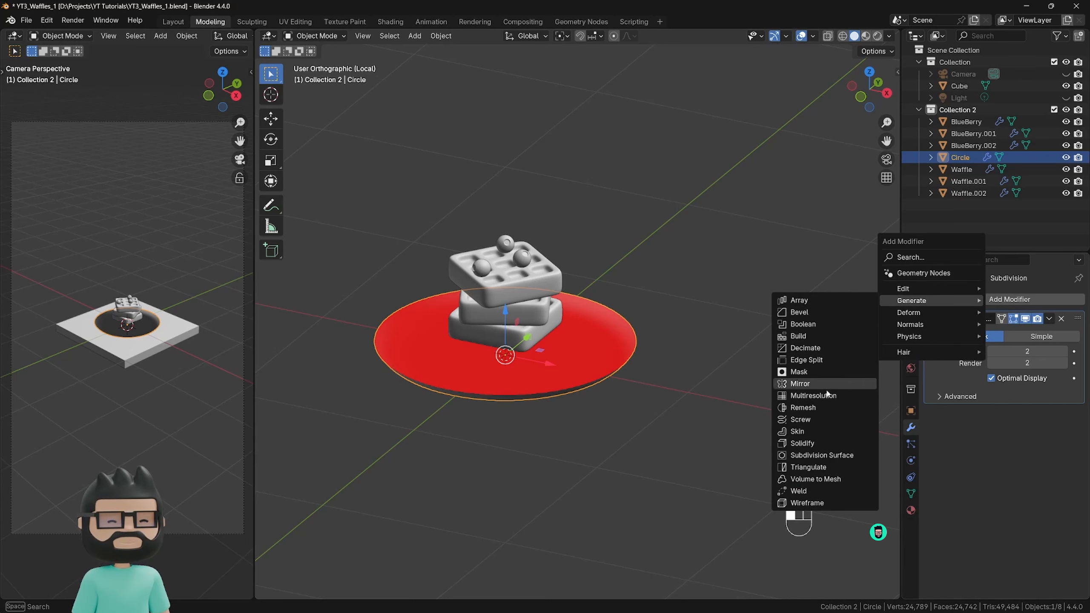
left_click(815, 442)
middle_click_drag(697, 392, 700, 346)
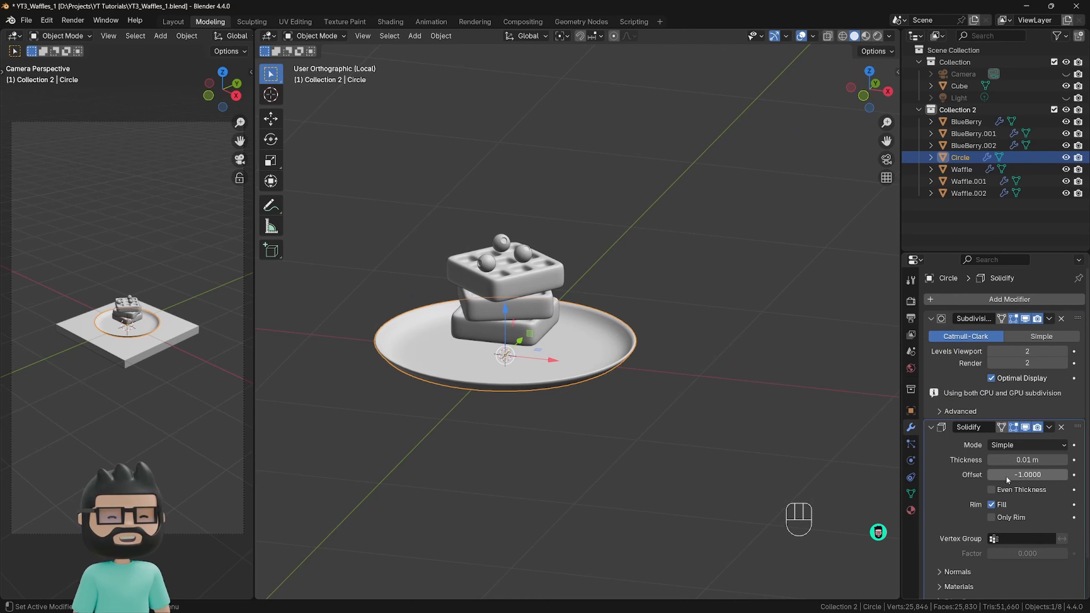
mouse_move(1007, 478)
left_mouse_down()
mouse_move(1086, 478)
mouse_move(1000, 478)
left_mouse_up()
left_click(725, 385)
middle_click_drag(725, 385, 627, 354)
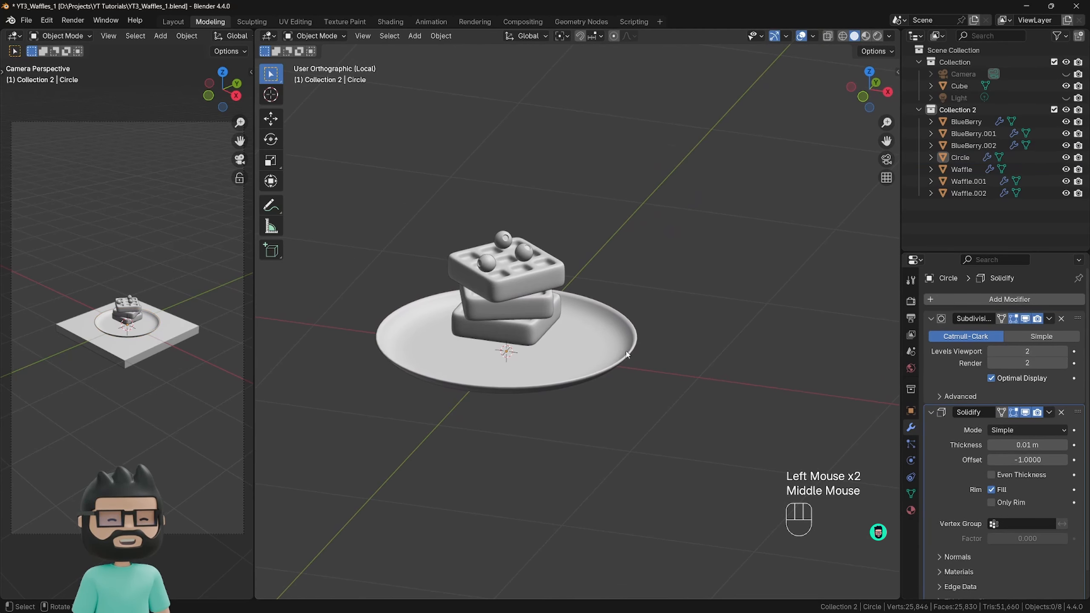
Try a different Solidify thickness on the plate, undo it, and inspect the rim.
left_click_drag(1026, 445, 1056, 445)
key("ctrl+z")
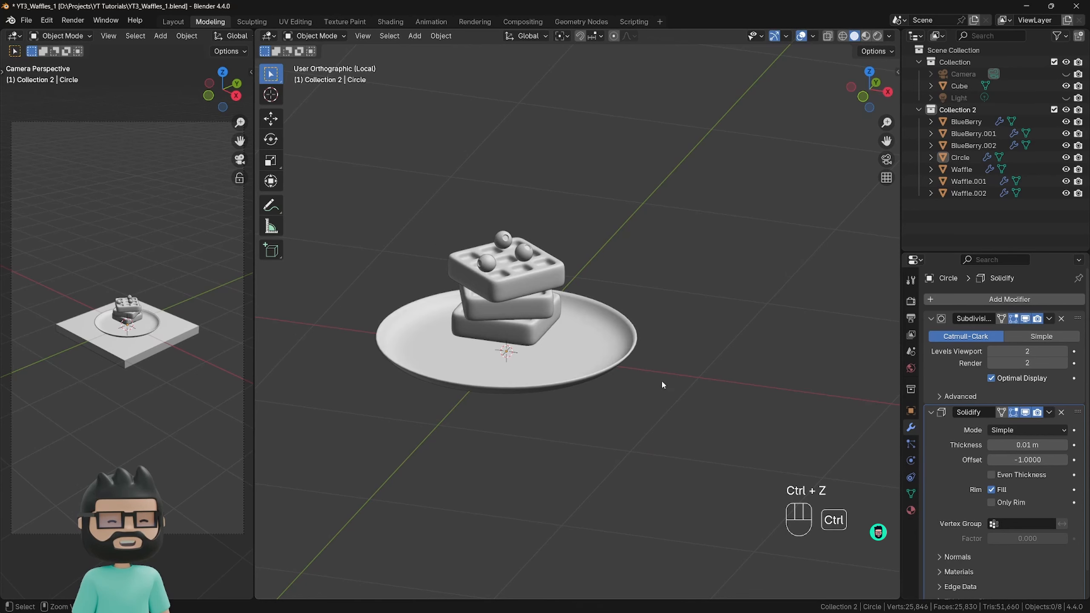
middle_click_drag(643, 406, 663, 317)
scroll(657, 381, "down", 5)
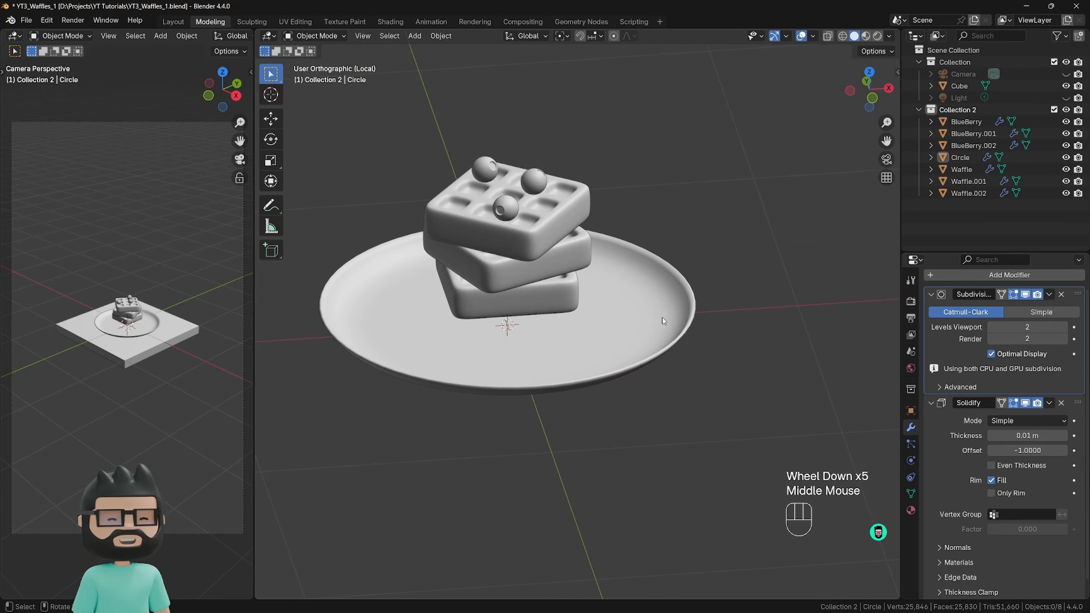
scroll(682, 362, "up", 2)
middle_click_drag(681, 361, 698, 413)
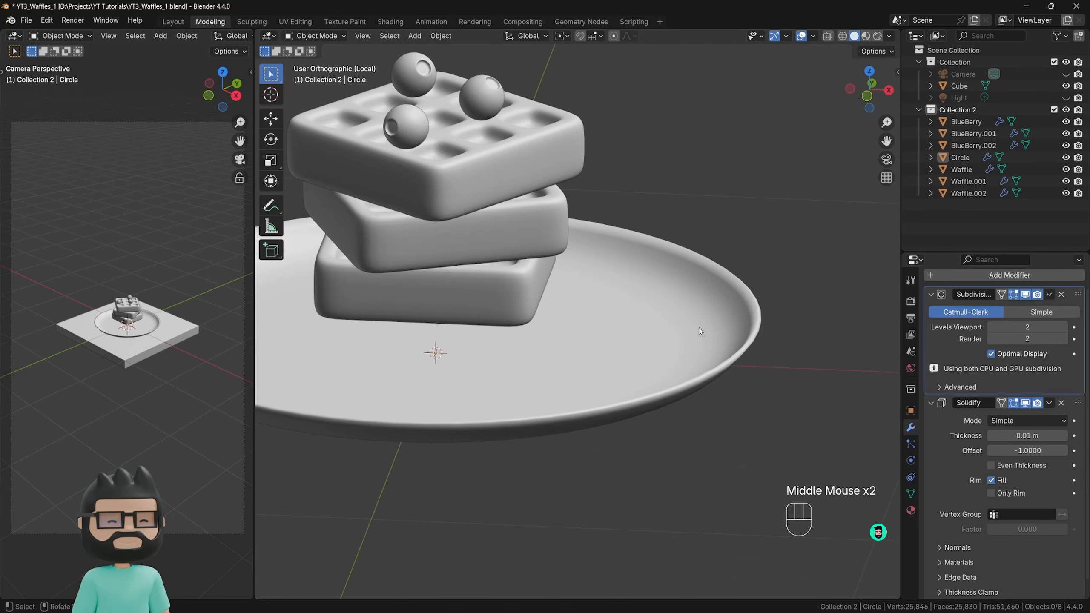
Open the plate's mesh for editing, and turn off the Edit Mode display of its Solidify and Subdivision modifiers.
key("Tab")
middle_click_drag(700, 331, 644, 356)
scroll(639, 357, "down", 3)
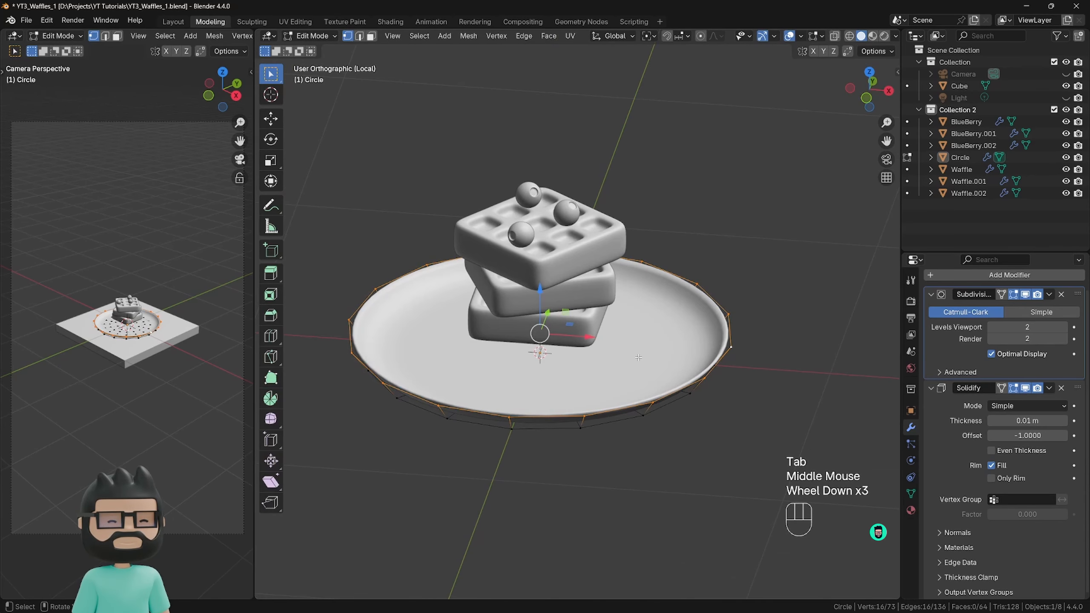
left_click(1014, 389)
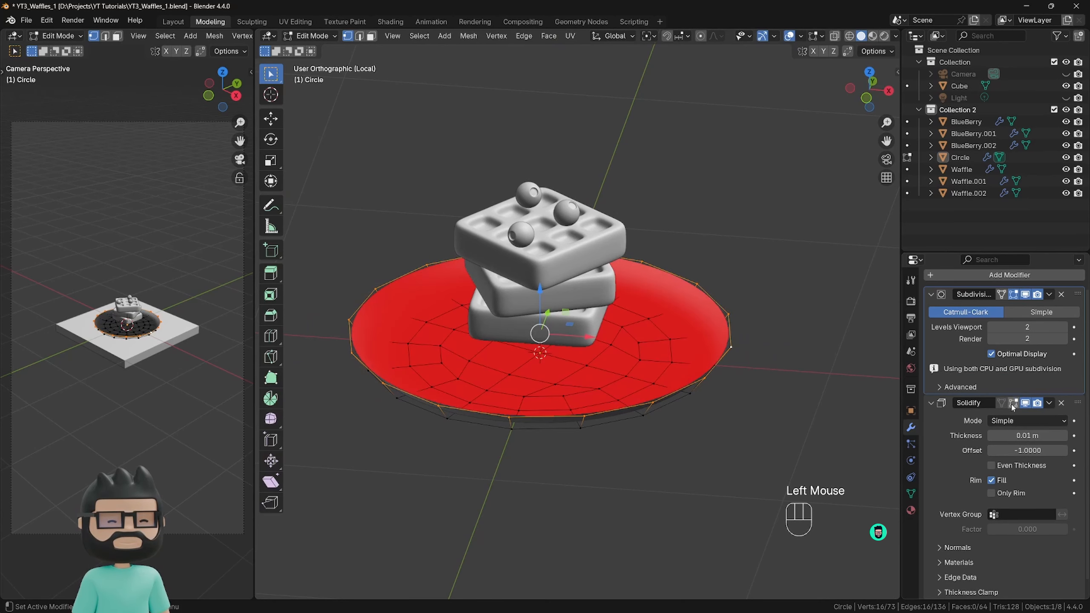
left_click(1013, 294)
middle_click_drag(686, 357, 688, 373)
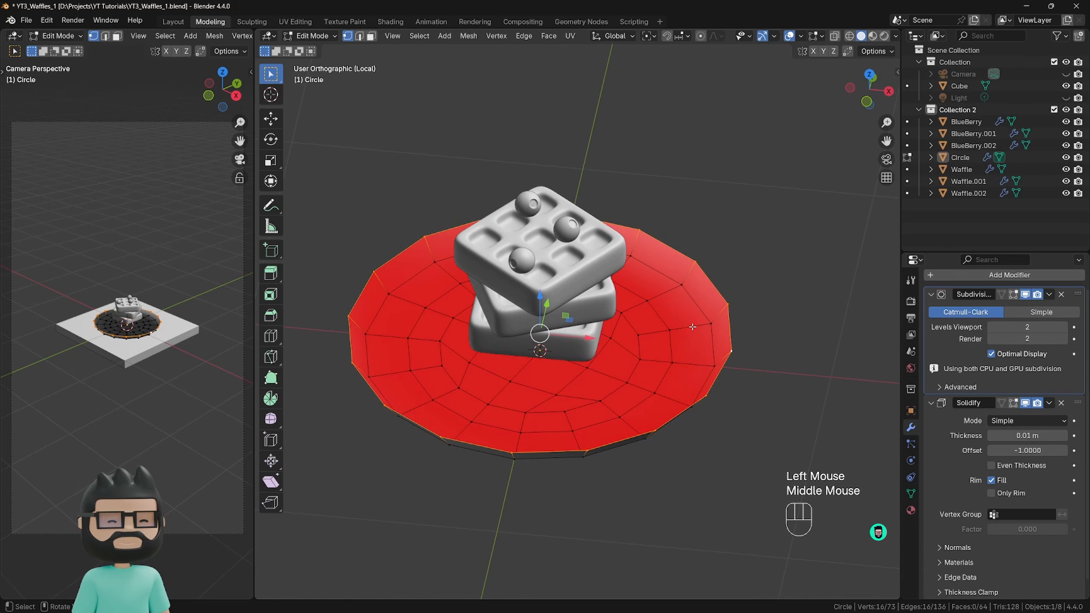
Add a single loop cut around the plate's outermost base ring, sliding it outward by a factor of about 0.73.
key("ctrl")
key("ctrl+r")
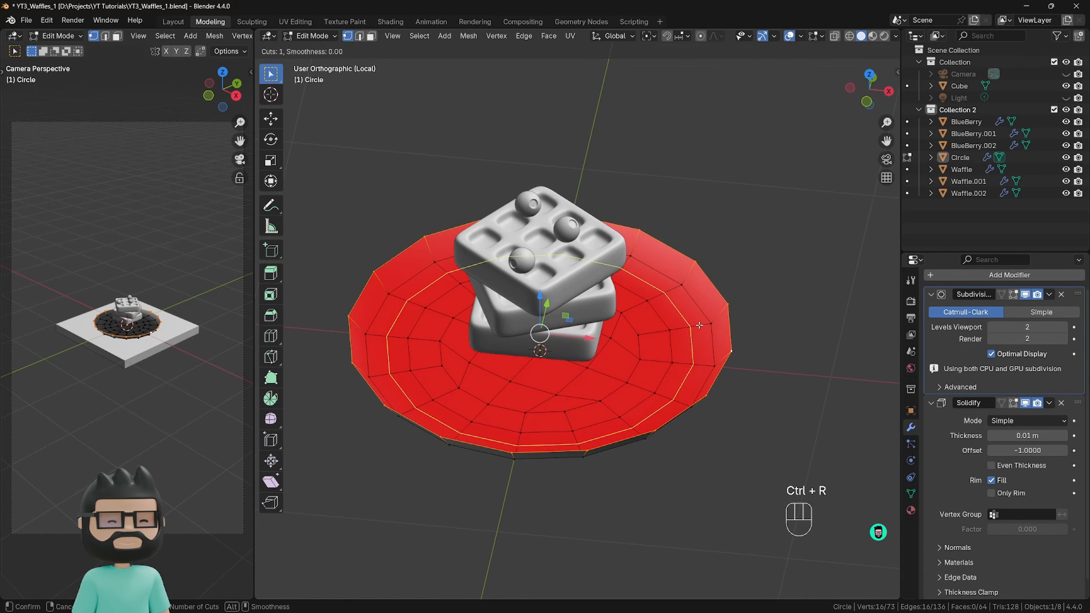
left_click(698, 327)
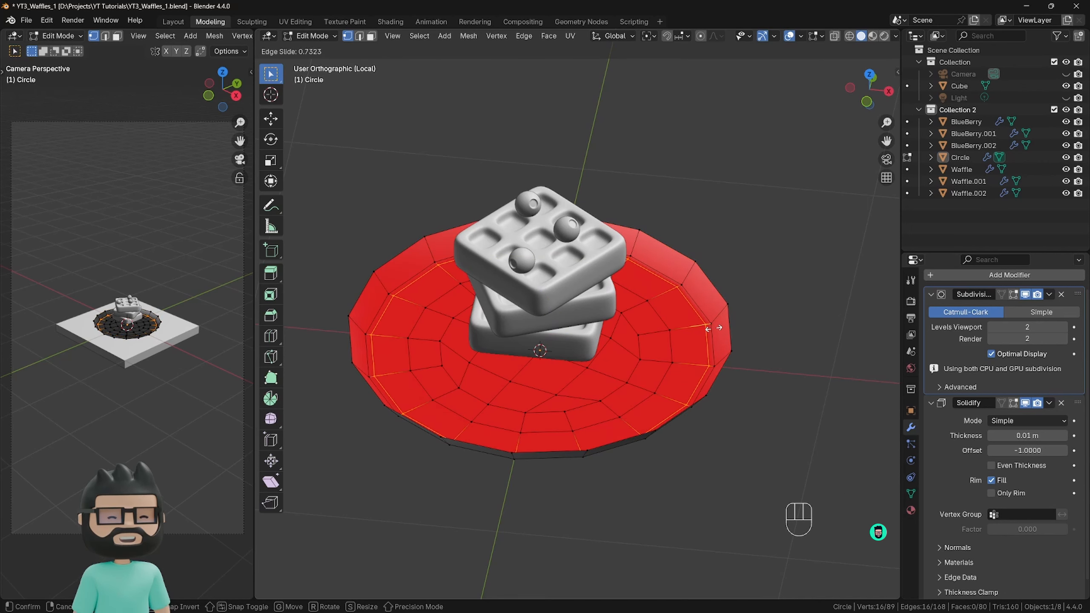
left_click(714, 327)
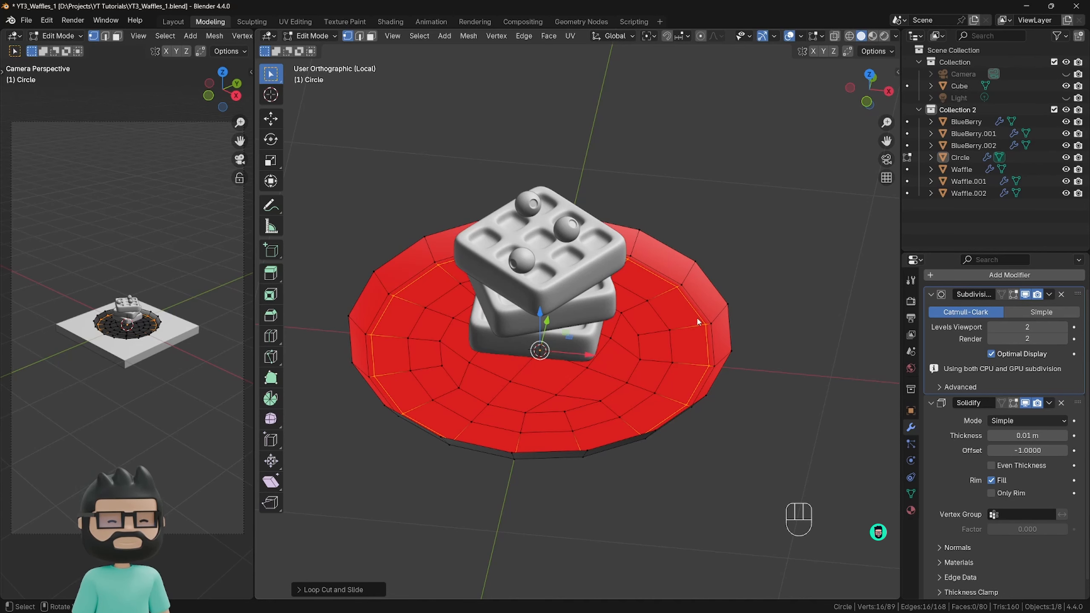
Check the plate's shape in Object Mode, and undo the loop cut and the modifiers' display changes.
key("Tab")
middle_click_drag(752, 438, 751, 393)
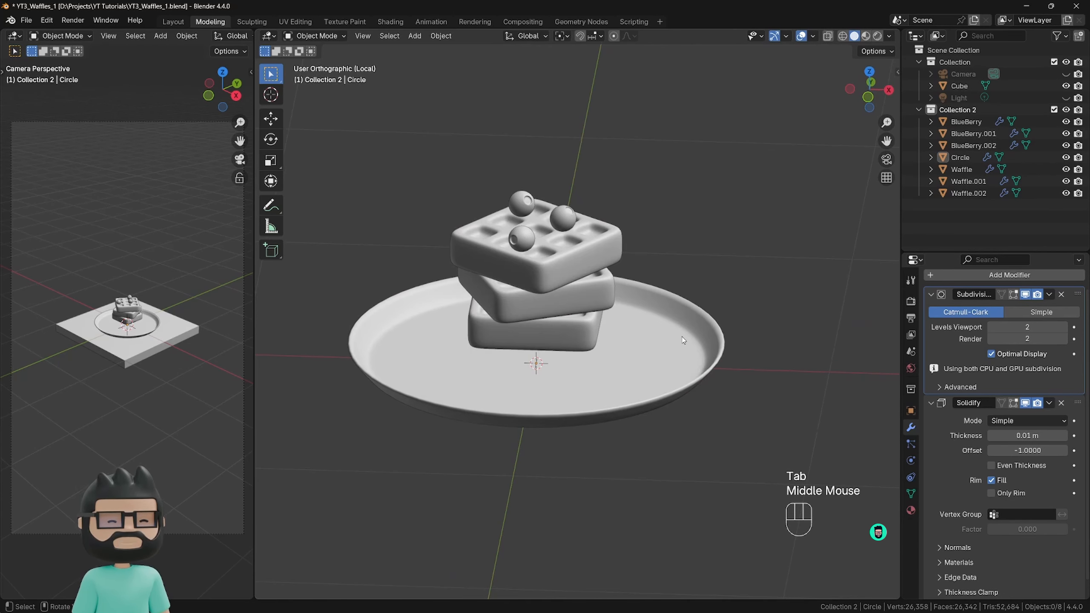
middle_click_drag(684, 340, 689, 348)
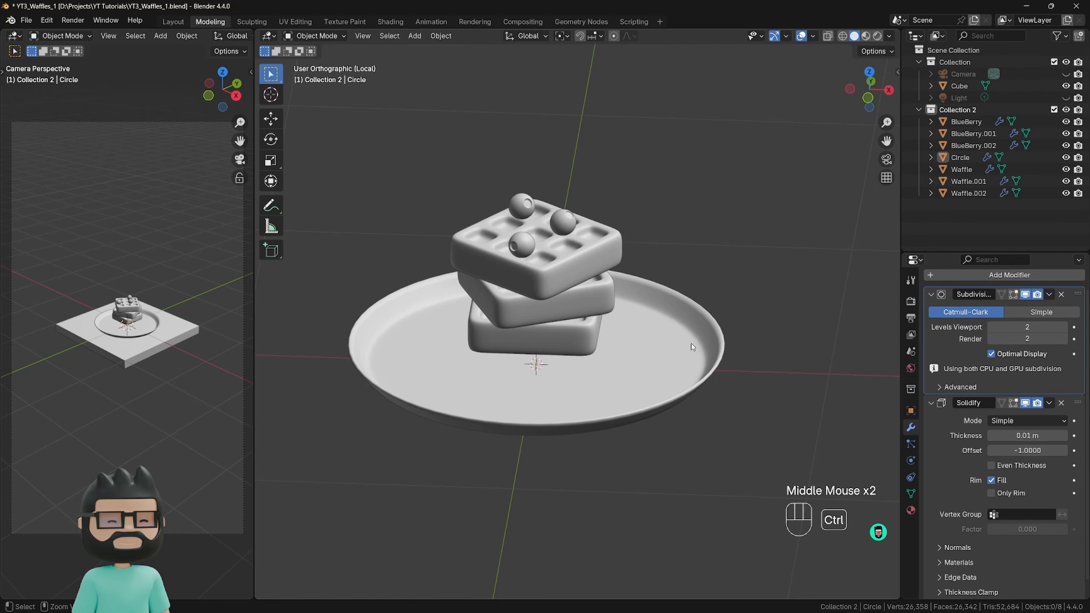
key("ctrl+z")
key("ctrl+z")
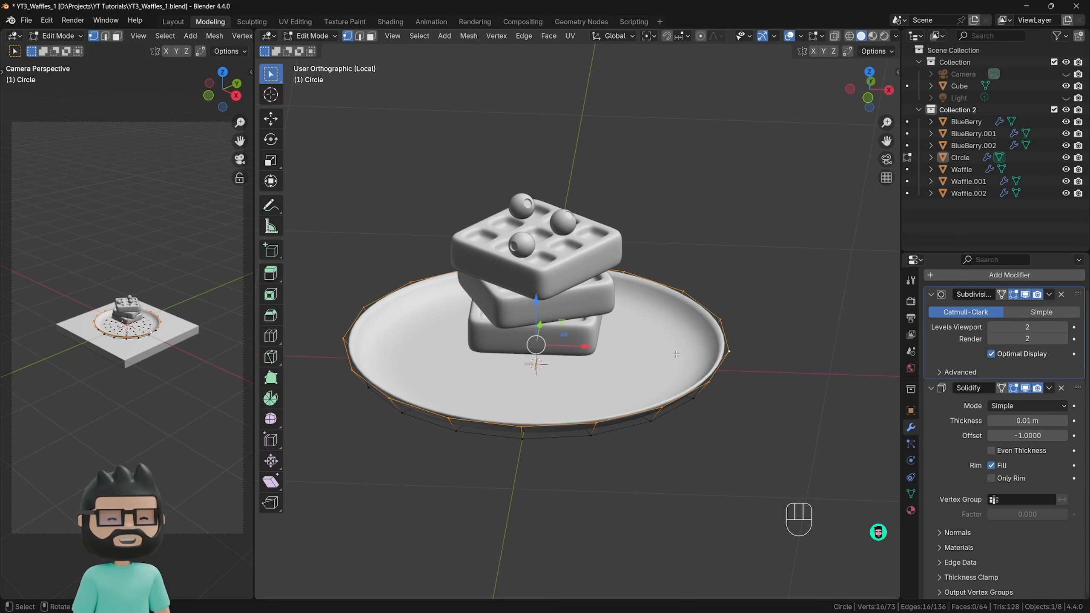
Turn off the Solidify and Subdivision display in Edit Mode, and add a loop cut on the outermost base ring, slid outward about 0.79.
left_click(1013, 389)
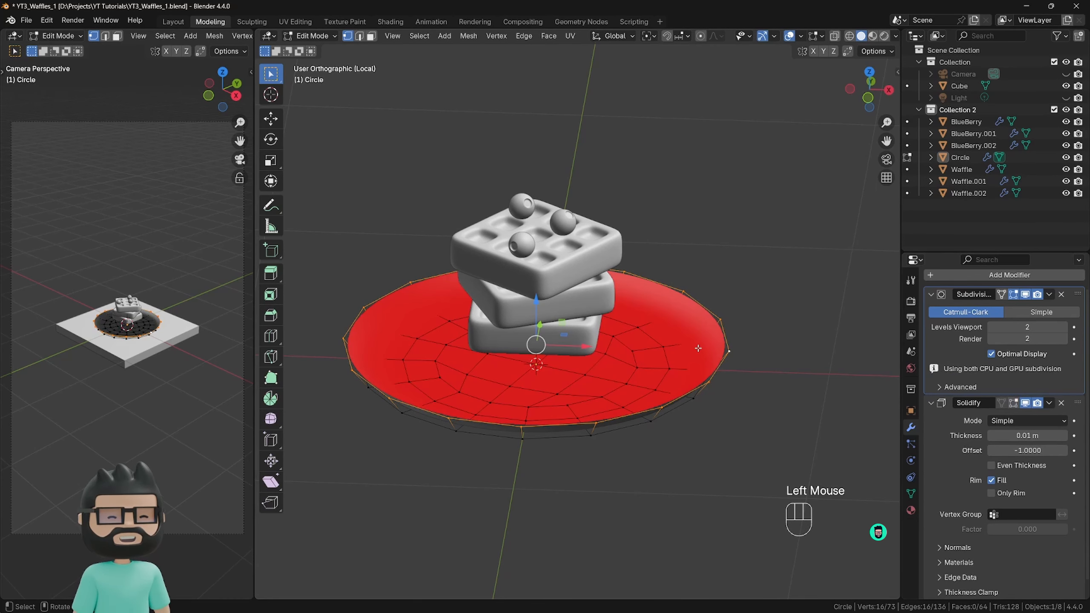
left_click(1013, 294)
key("ctrl+r")
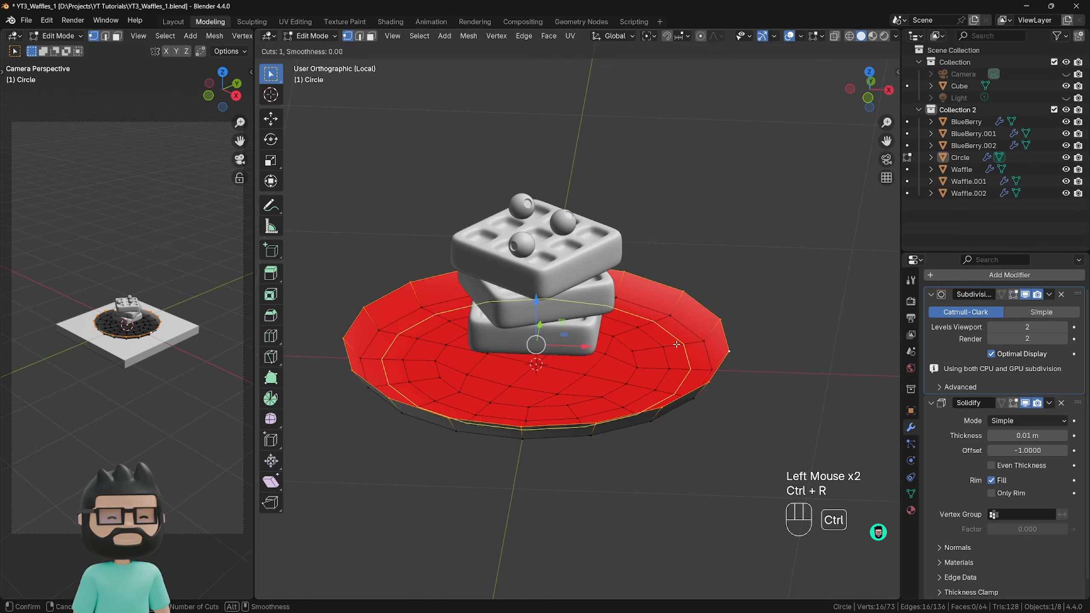
left_click(677, 343)
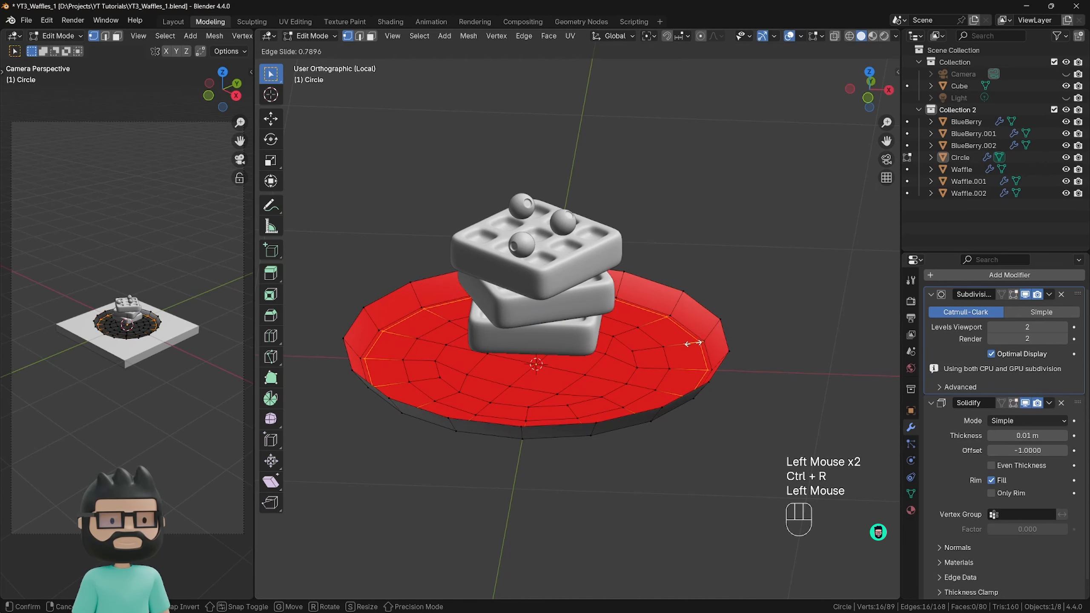
left_click(693, 343)
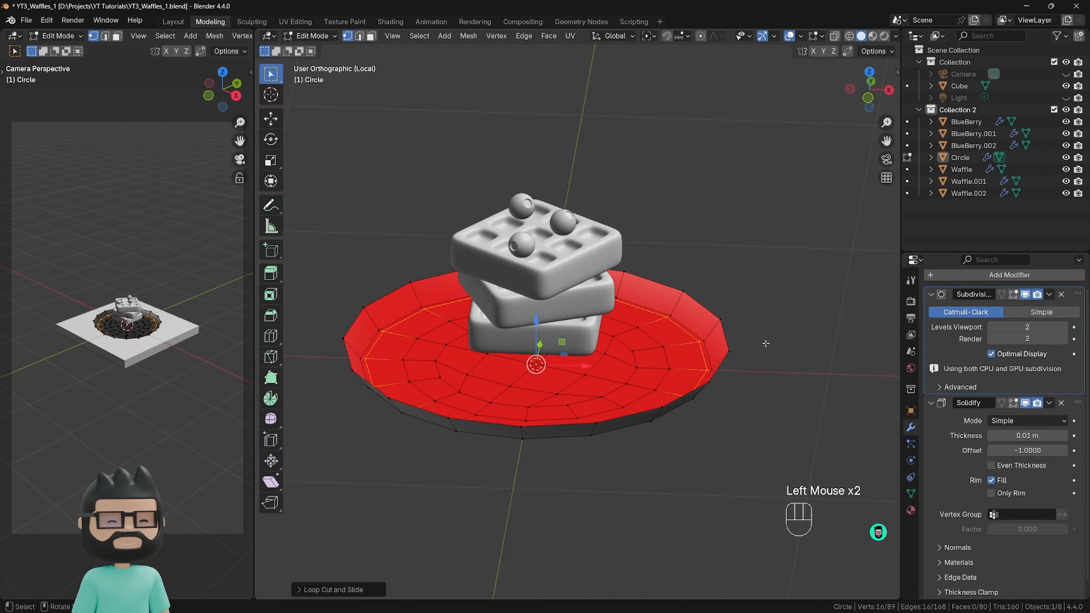
key("Tab")
middle_click_drag(755, 384, 719, 365)
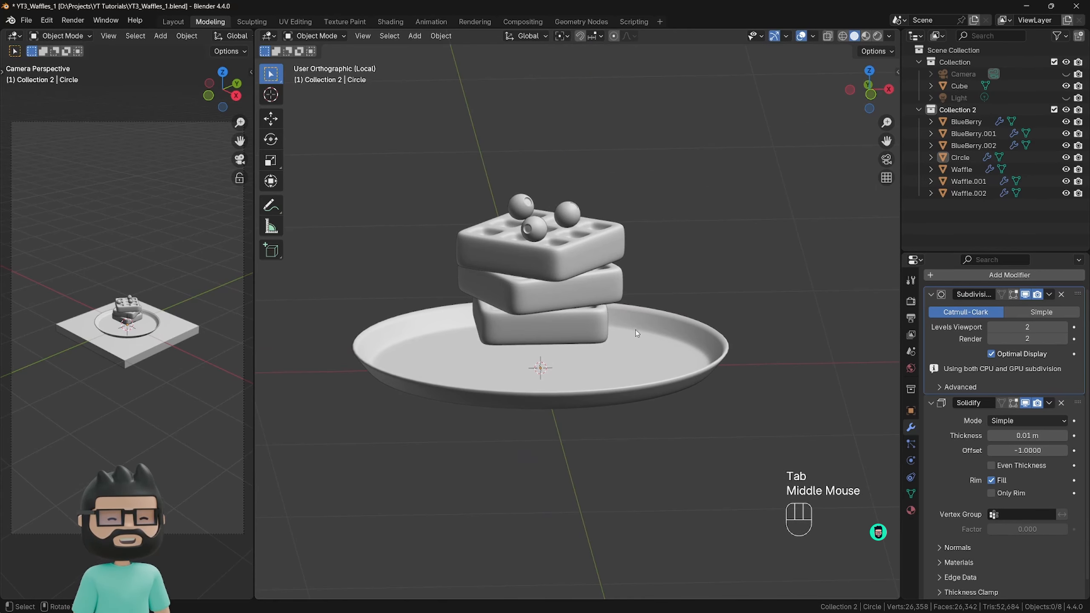
middle_click_drag(688, 351, 700, 368)
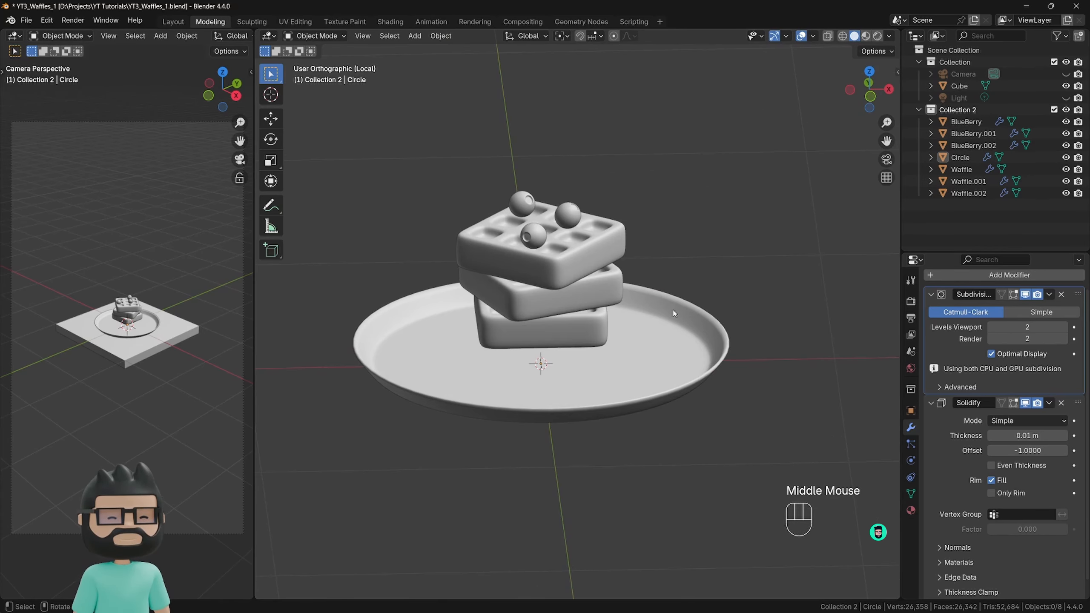
Add a loop cut around the plate's raised wall, slid toward the upper rim by about 0.74, and return to Object Mode.
key("Tab")
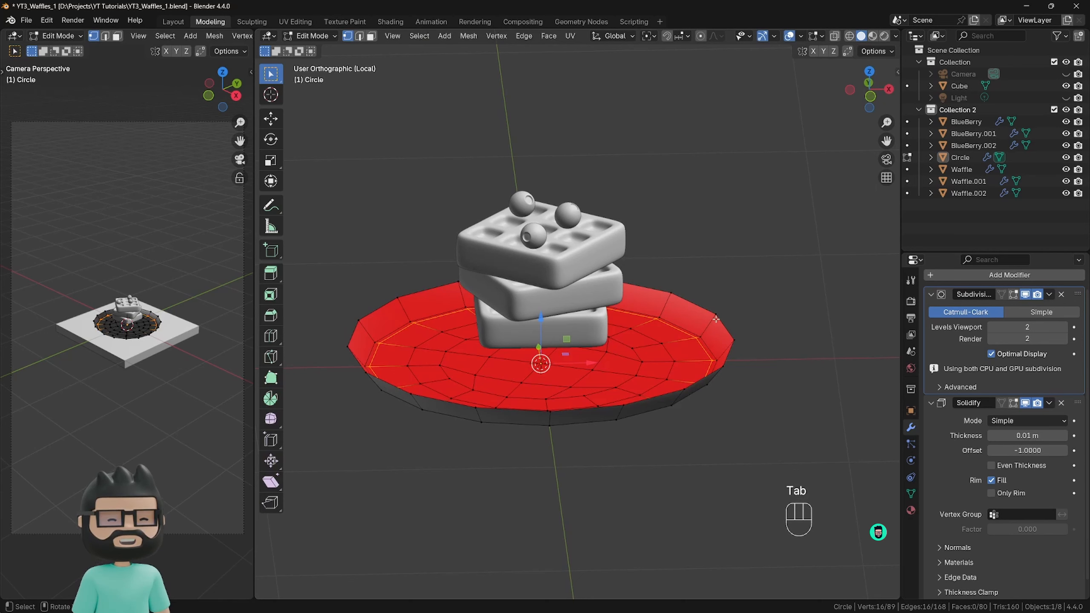
key("ctrl+r")
left_click(714, 319)
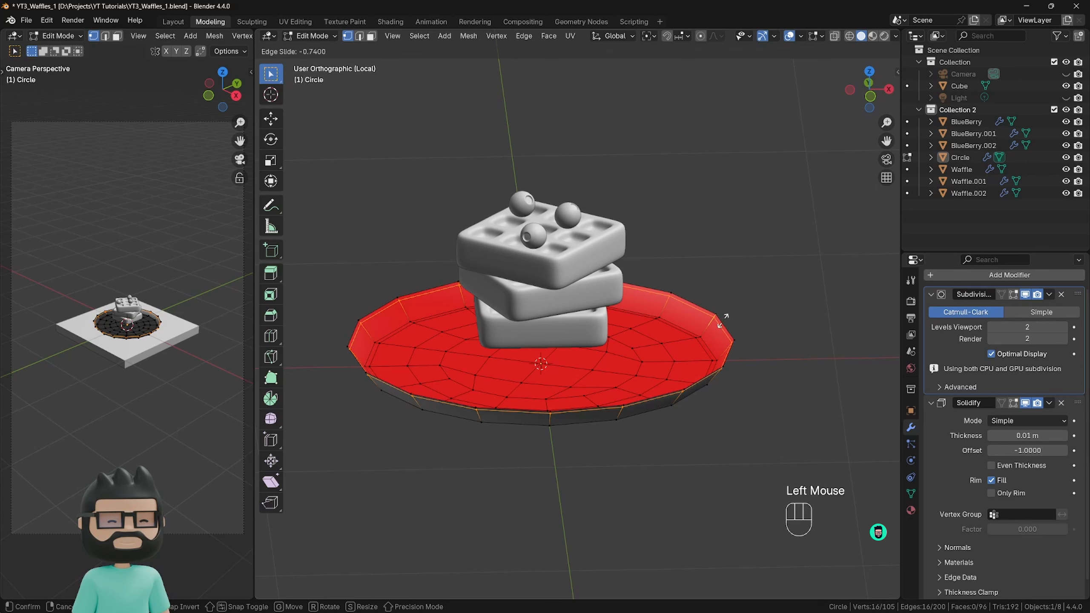
left_click(722, 320)
left_click(775, 310)
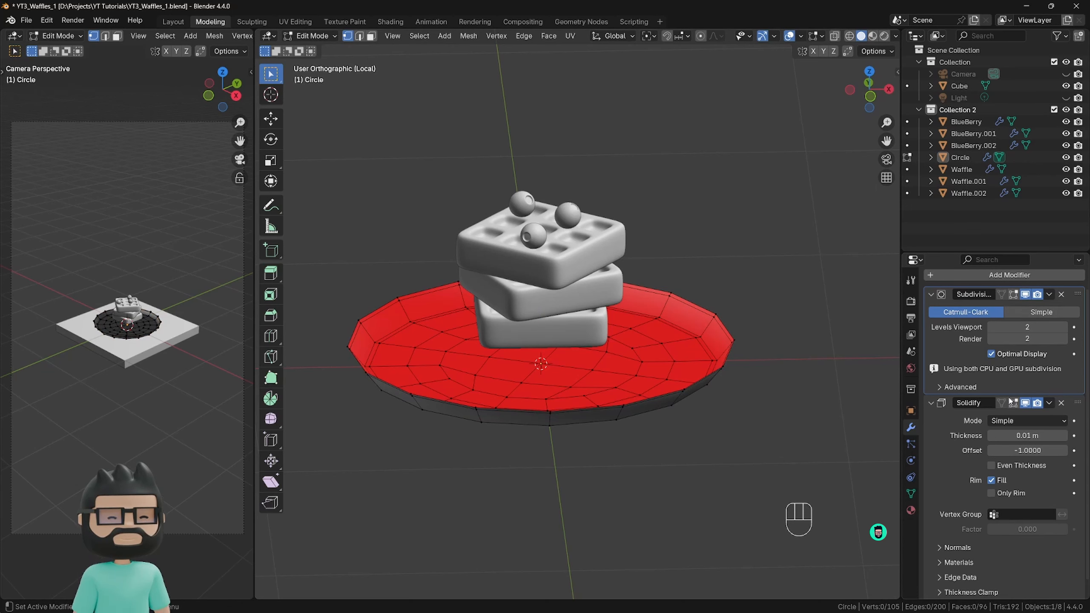
key("Tab")
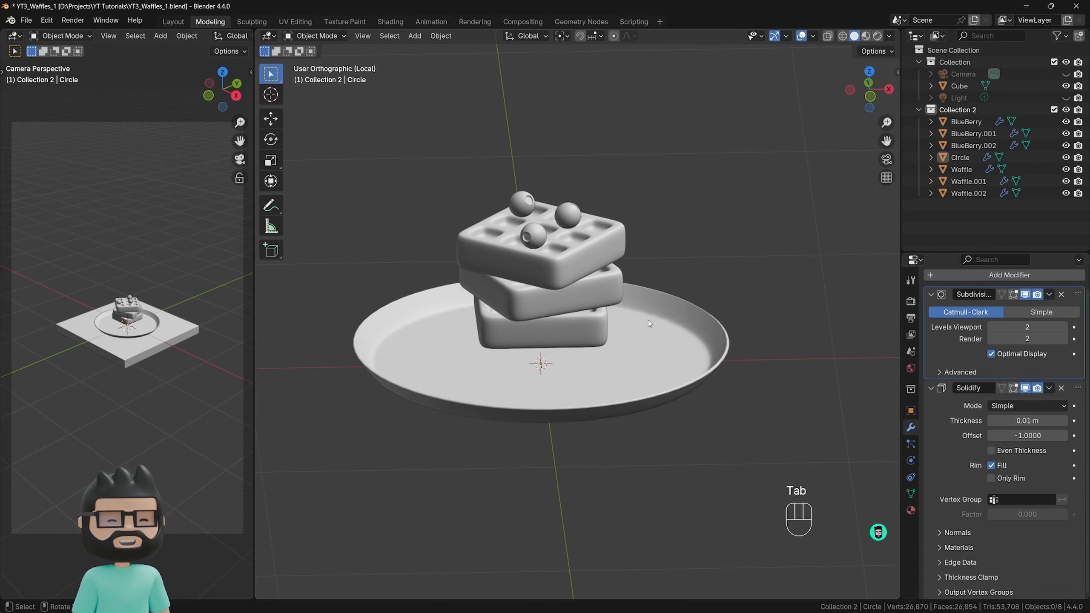
mouse_move(659, 317)
middle_mouse_down()
mouse_move(693, 298)
mouse_move(626, 332)
mouse_move(538, 312)
mouse_move(533, 295)
mouse_move(644, 304)
mouse_move(617, 331)
mouse_move(646, 329)
middle_mouse_up()
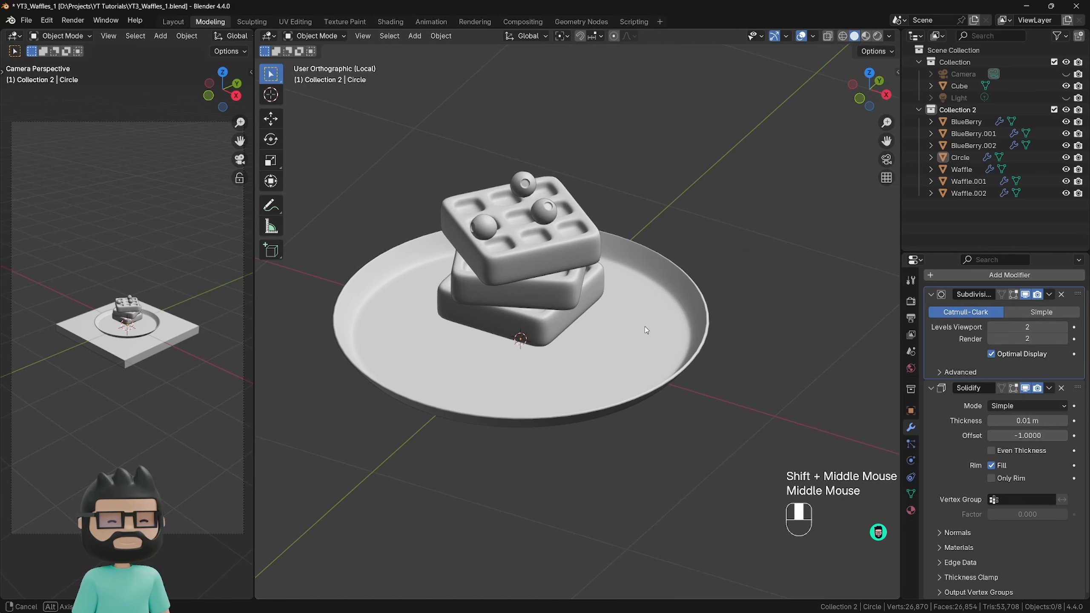
Move the plate's Solidify modifier above its Subdivision modifier in the stack and inspect the rim up close.
left_click_drag(1039, 391, 1039, 300)
middle_click_drag(700, 360, 743, 347)
scroll(704, 360, "down", 1)
scroll(705, 358, "up", 3)
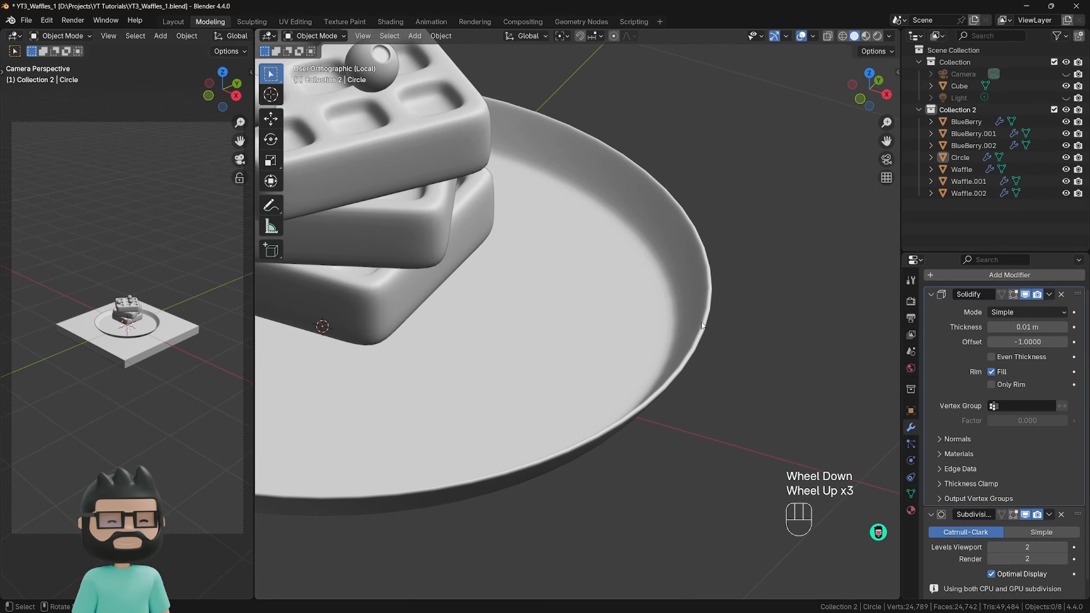
scroll(1037, 441, "down", 2)
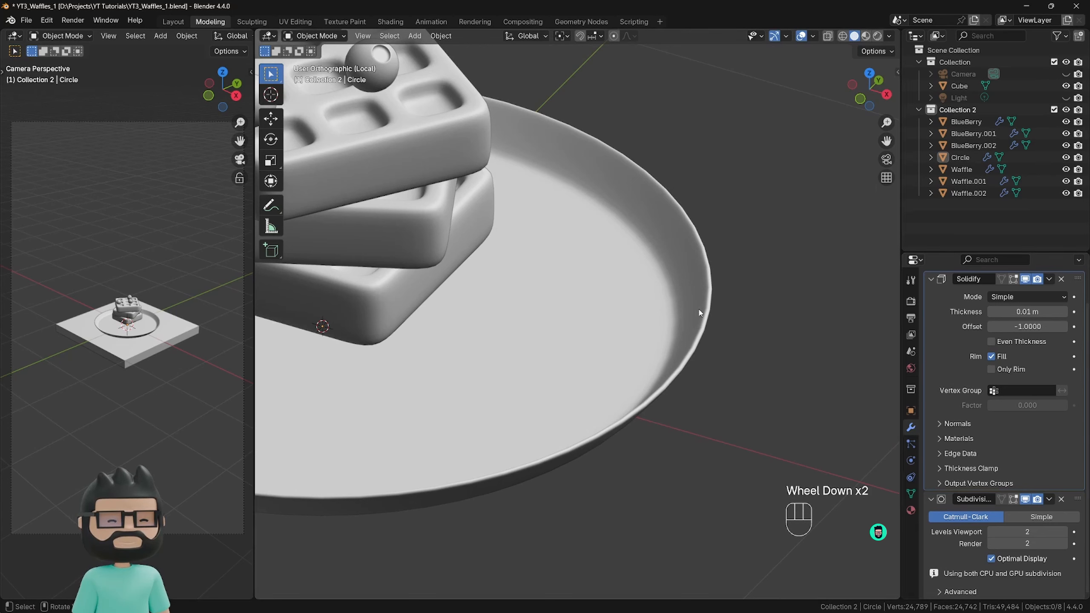
Set the thickness of the plate's Solidify modifier to 0.02 m.
left_click(997, 312)
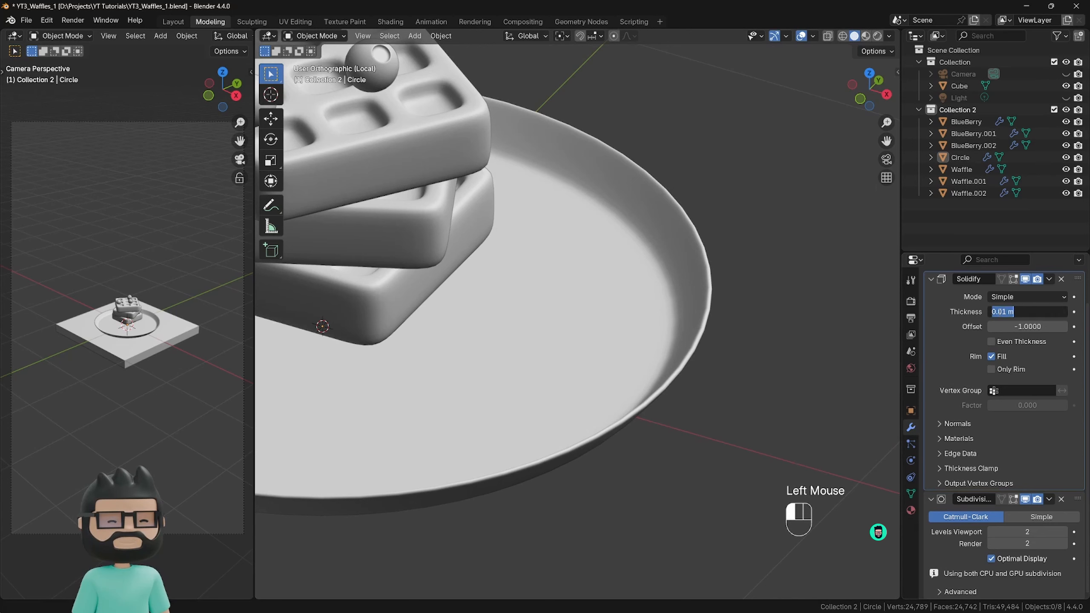
left_click(1007, 310)
key("BackSpace")
type("2")
key("Return")
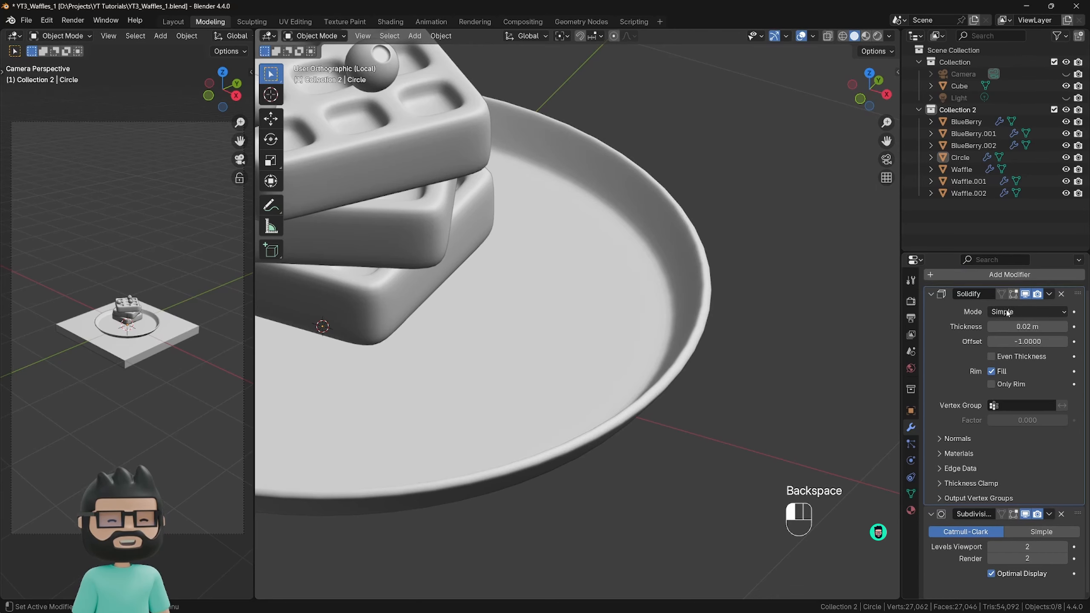
scroll(645, 333, "down", 2)
middle_click_drag(645, 333, 610, 346)
scroll(589, 298, "down", 2)
scroll(610, 346, "down", 1, "shift")
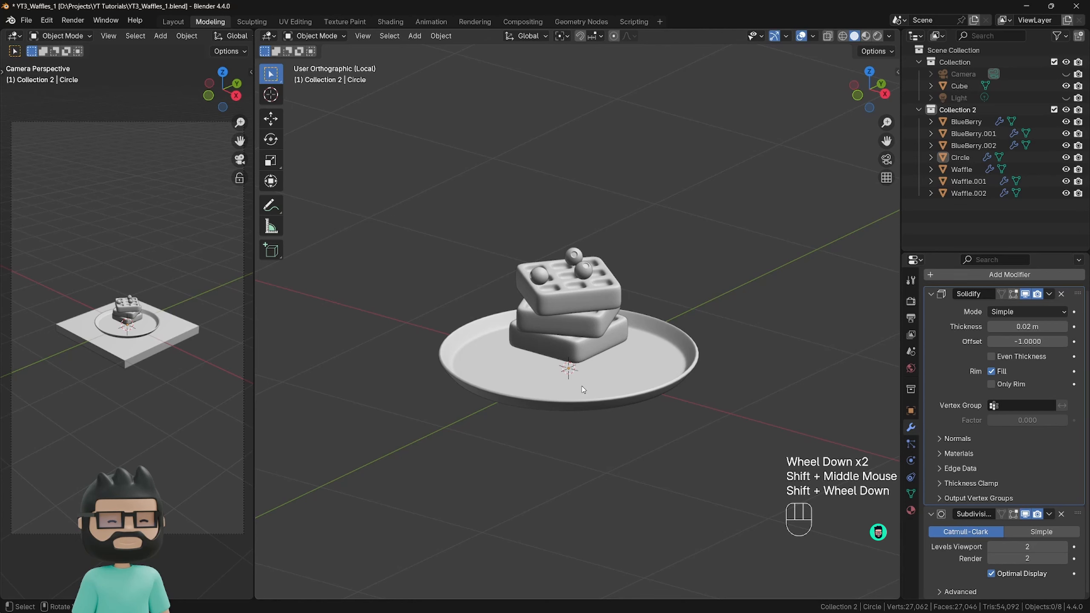
Lower the three waffles and three blueberries together along Z onto the plate's floor, using the front view with X-ray on.
left_click(578, 356)
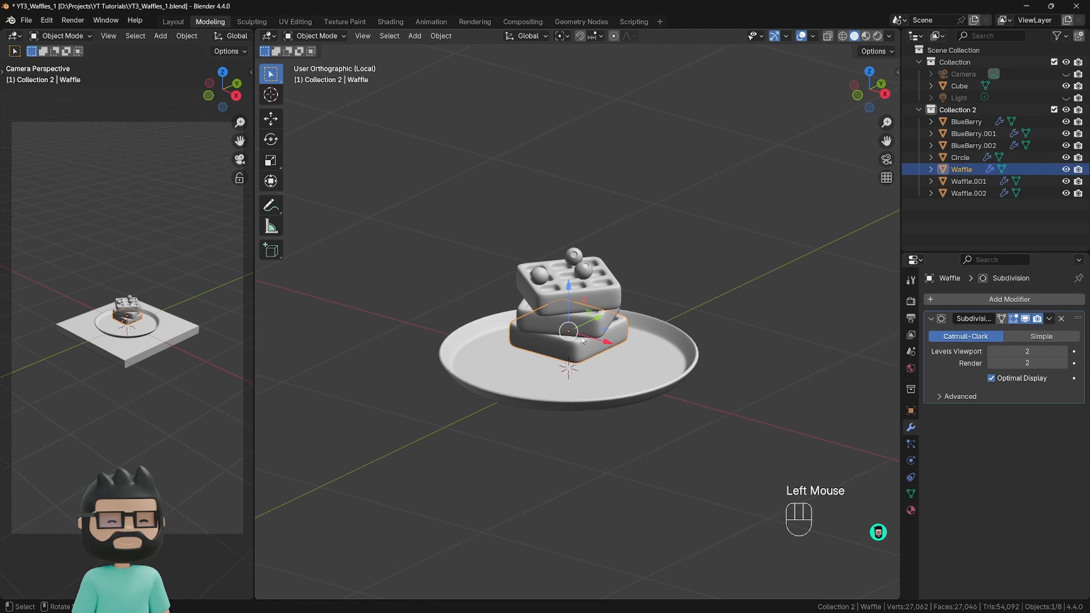
left_click(585, 326, "shift")
left_click(589, 293, "shift")
left_click(585, 271, "shift")
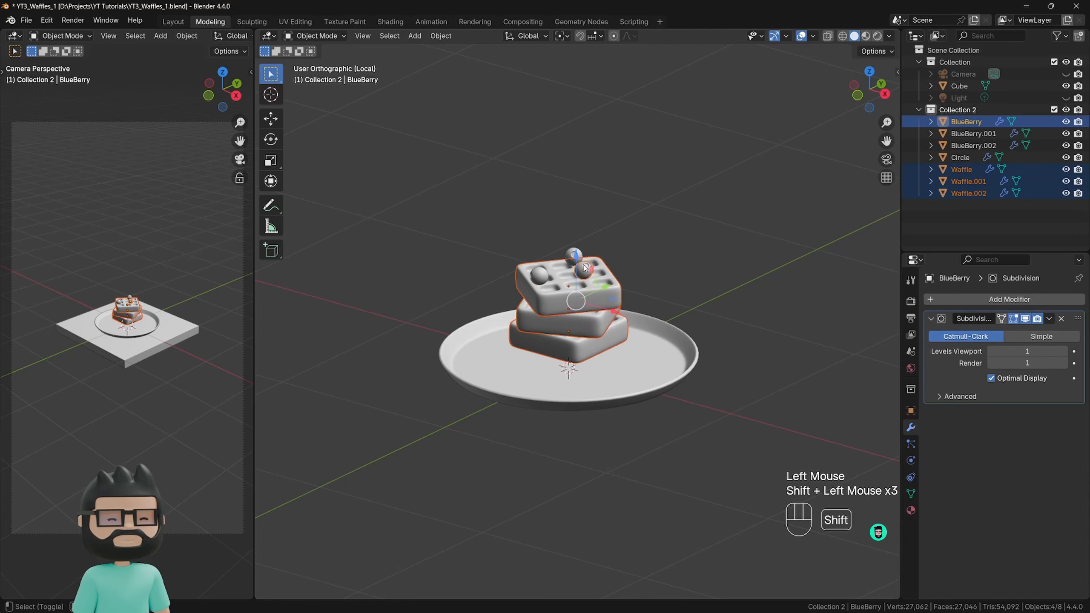
left_click(575, 256, "shift")
left_click(539, 274, "shift")
middle_click_drag(620, 364, 648, 339)
key("KP_1")
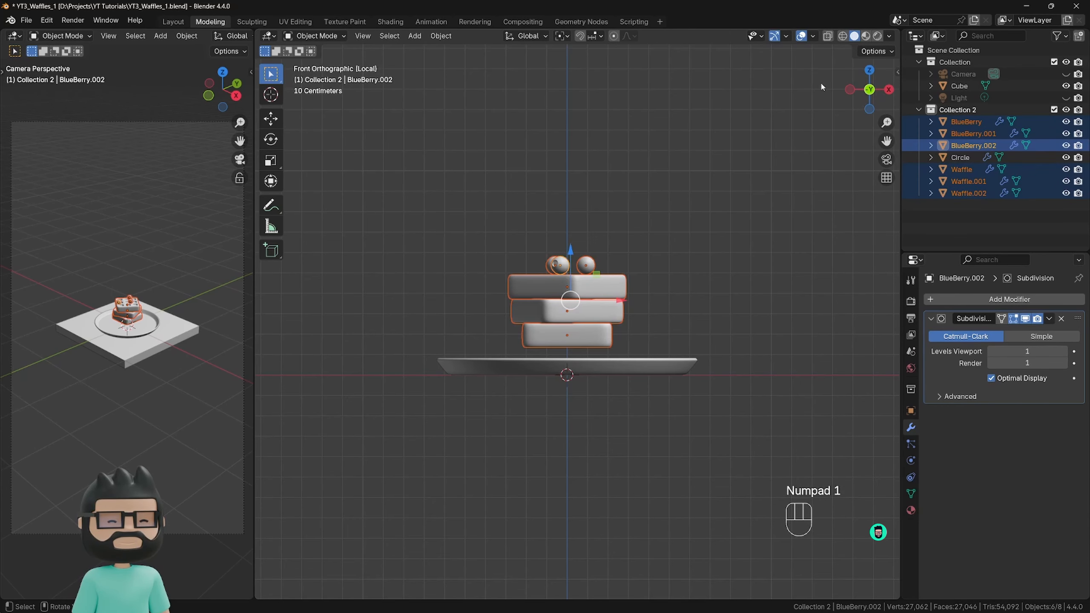
left_click(827, 36)
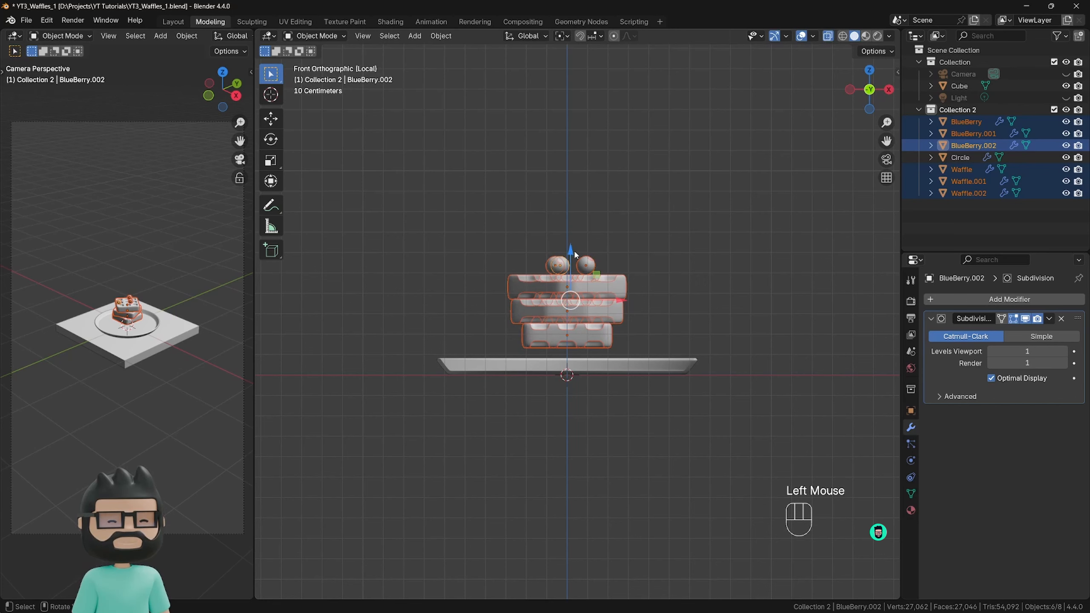
left_click_drag(575, 254, 568, 277)
scroll(566, 385, "up", 4)
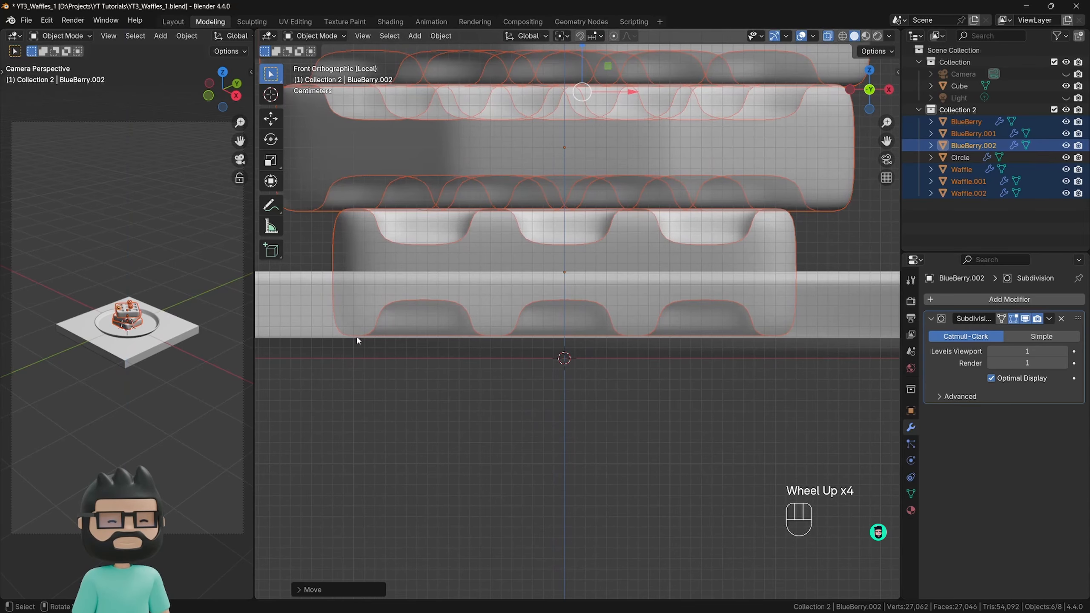
scroll(422, 351, "down", 4)
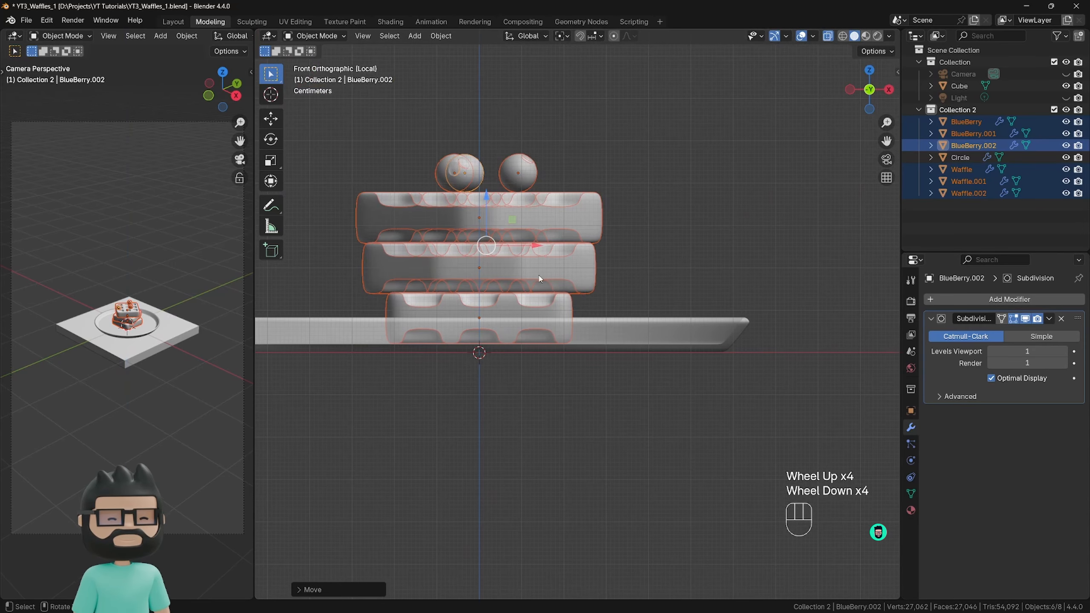
Fine-tune the stack's height along Z so it sits on the plate, turn off X-ray and deselect everything.
key("g")
key("z")
left_click(516, 255)
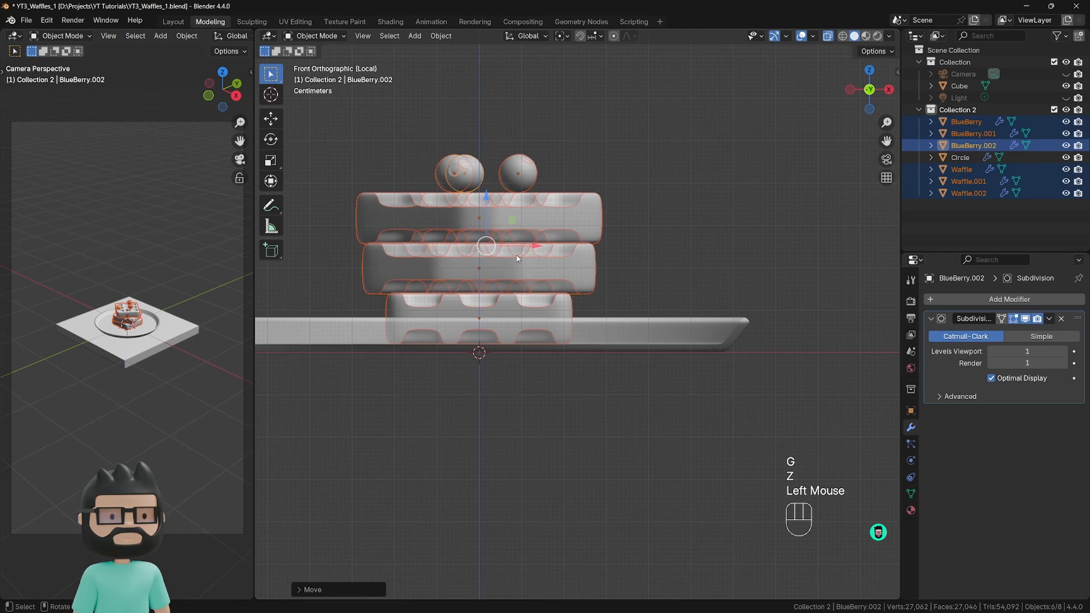
scroll(520, 266, "up", 3)
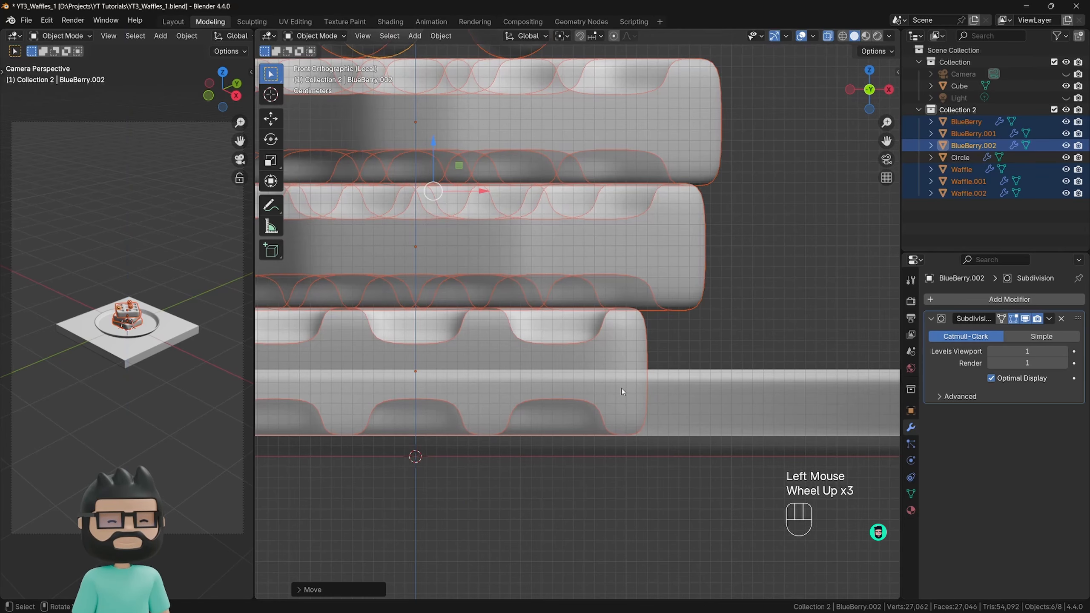
scroll(605, 414, "down", 6)
middle_click_drag(596, 407, 583, 446)
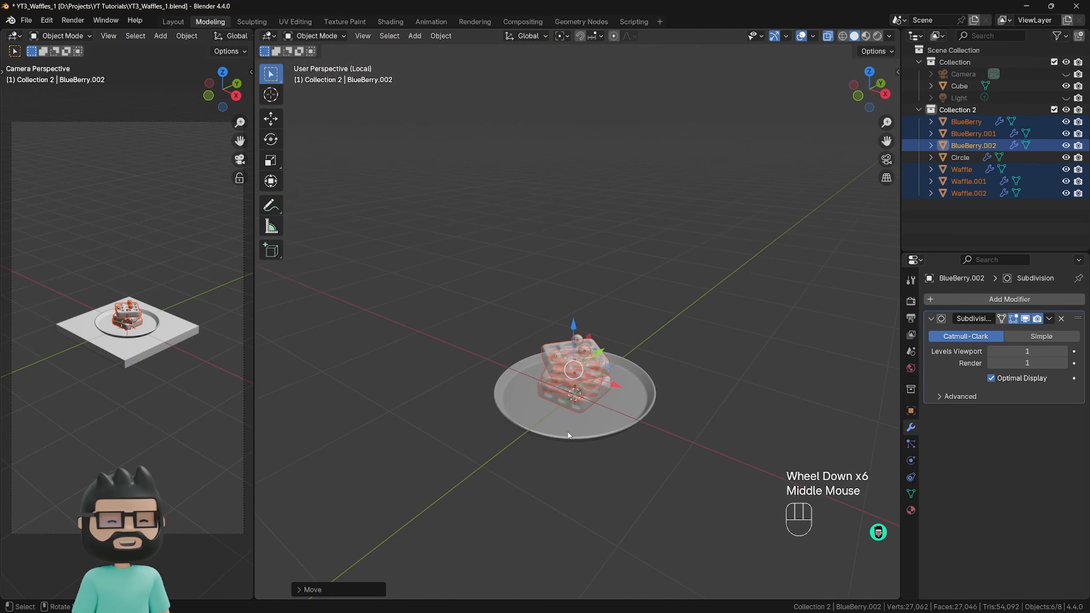
key("alt+z")
left_click(715, 381)
Select all waffles and blueberries without the plate, and move them along negative X toward one side of the plate.
middle_click_drag(715, 381, 672, 387)
middle_click_drag(664, 402, 574, 463, "shift")
scroll(573, 462, "up", 2)
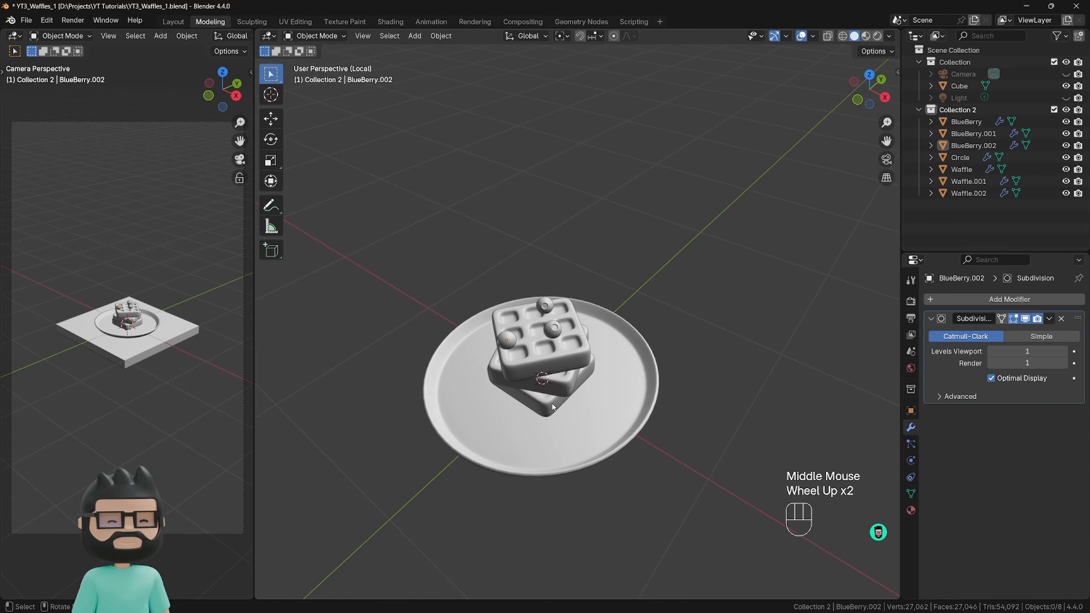
middle_click_drag(553, 407, 545, 371, "shift")
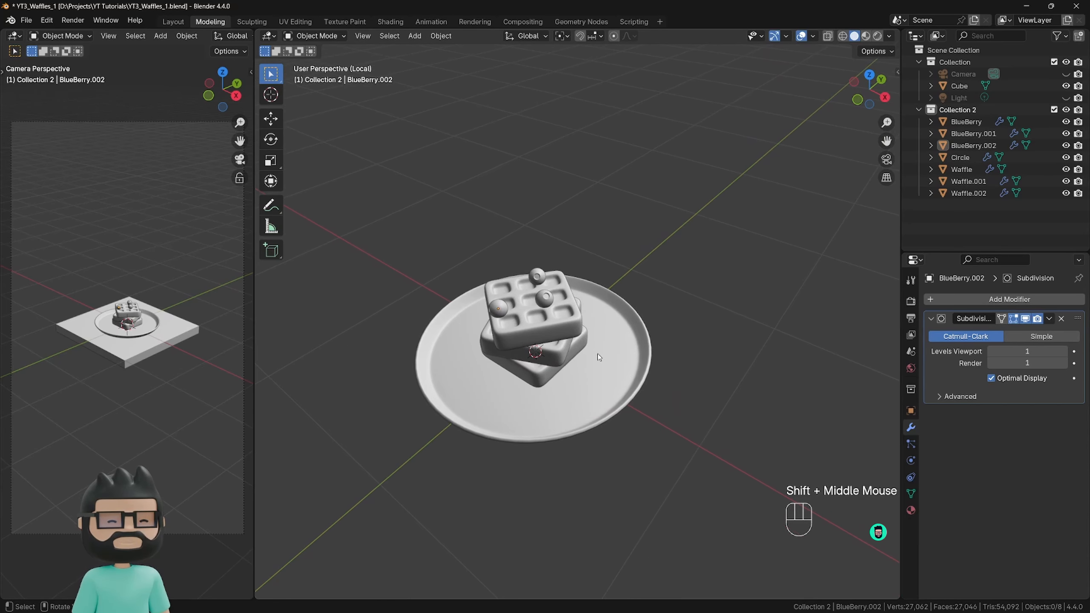
middle_click_drag(599, 364, 635, 375)
left_click(551, 398)
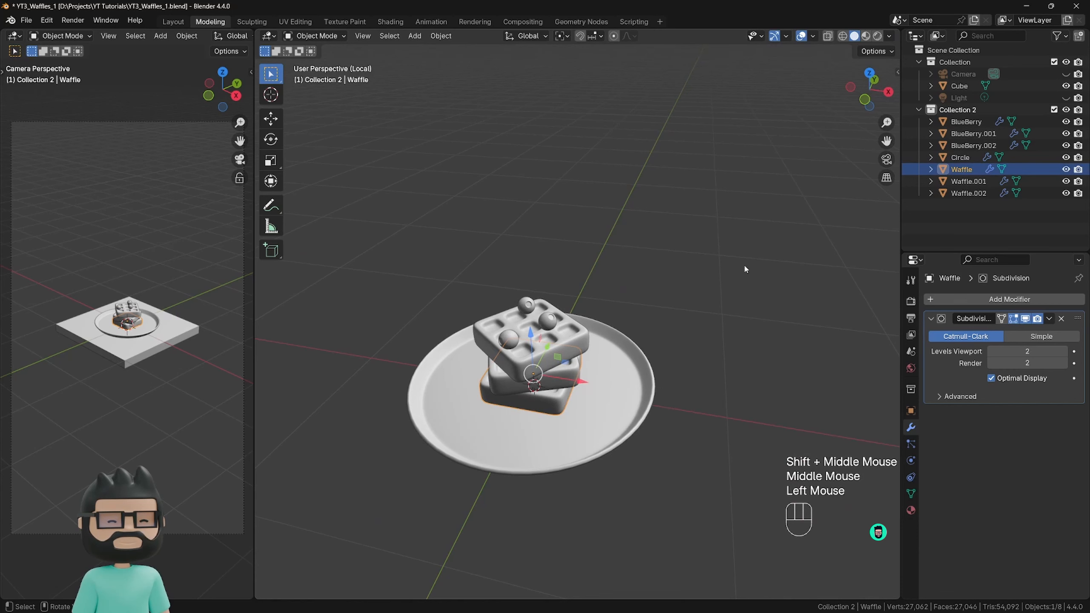
left_click_drag(754, 253, 376, 509)
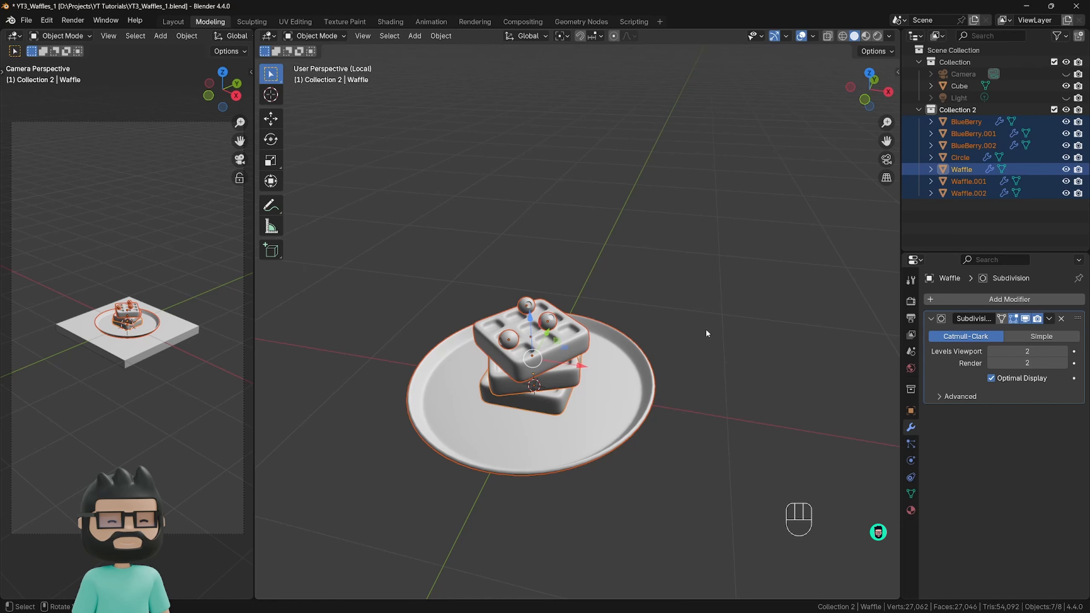
left_click_drag(706, 327, 643, 423, "ctrl")
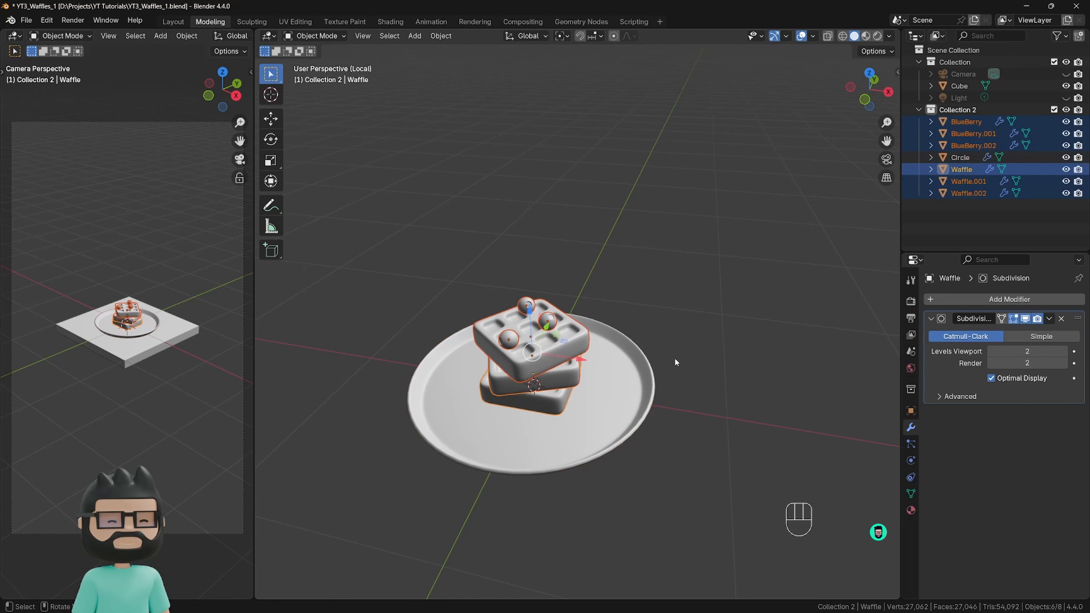
left_click_drag(584, 366, 536, 367)
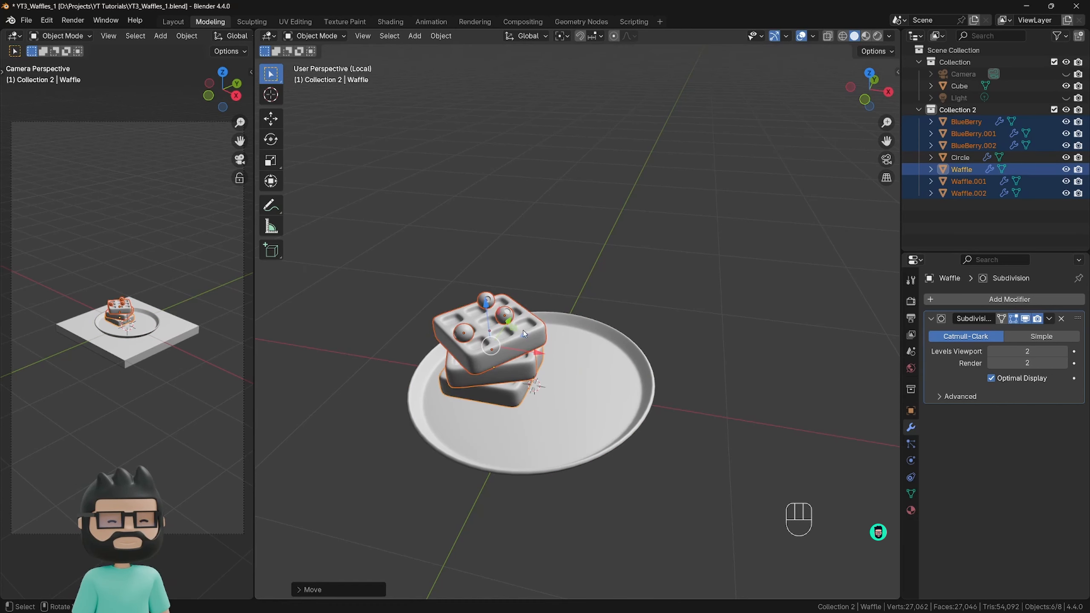
left_click(536, 339)
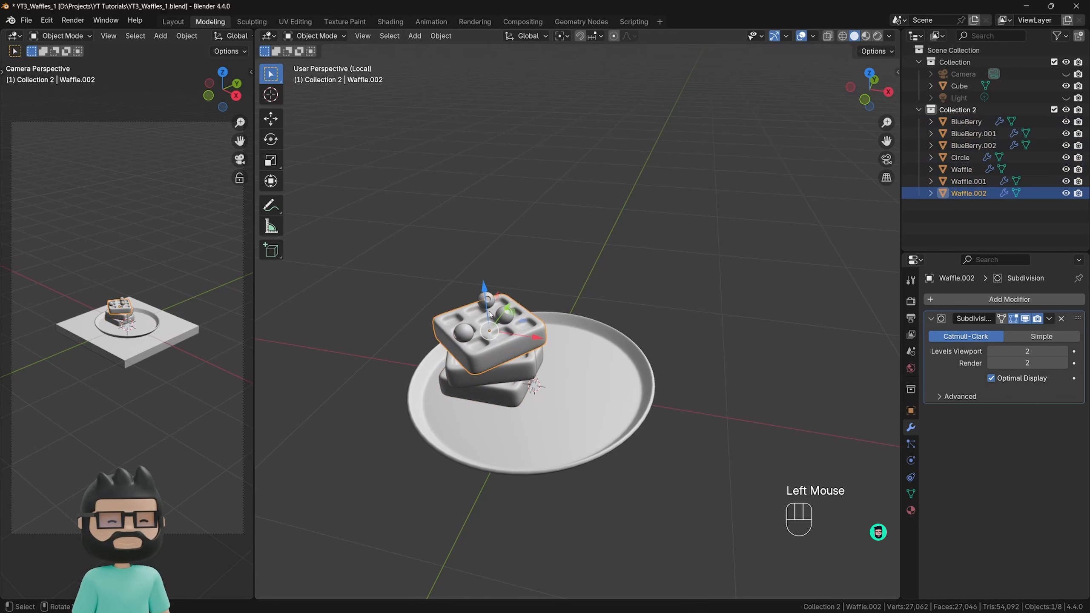
left_click(504, 315, "shift")
left_click(486, 300, "shift")
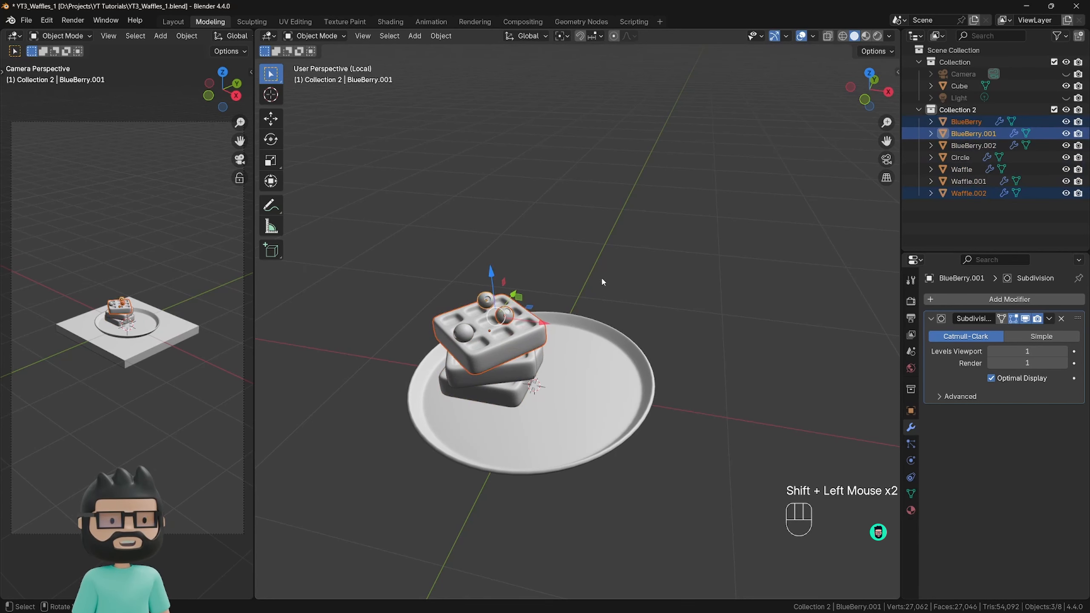
left_click(601, 277)
Make a linked duplicate of the top waffle and its three blueberries, moved about 0.58 m along X.
left_click(528, 335)
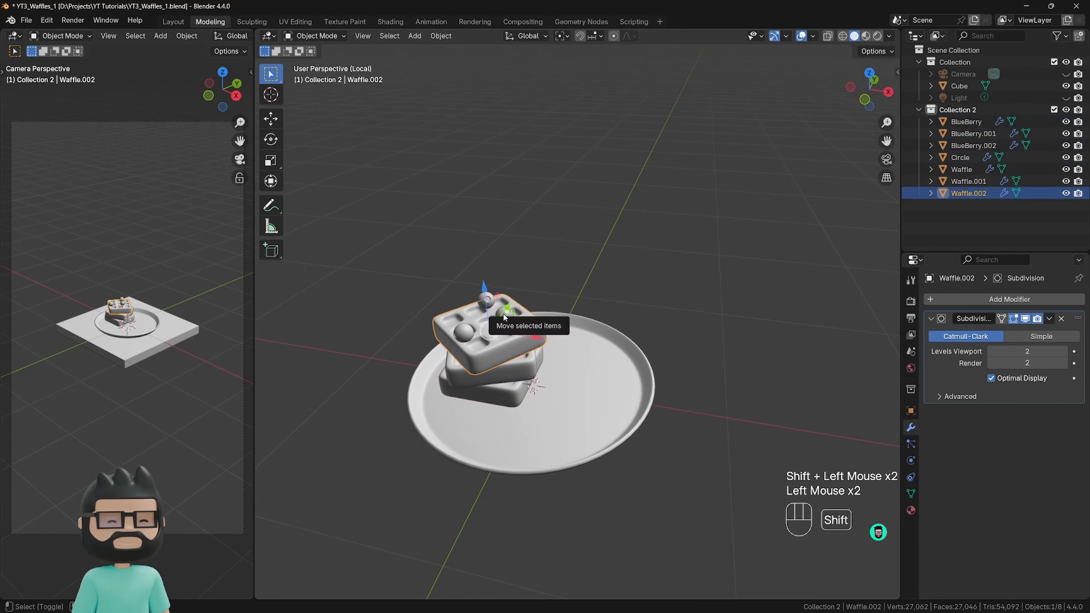
left_click(504, 316, "shift")
left_click(490, 298, "shift")
left_click(472, 336, "shift")
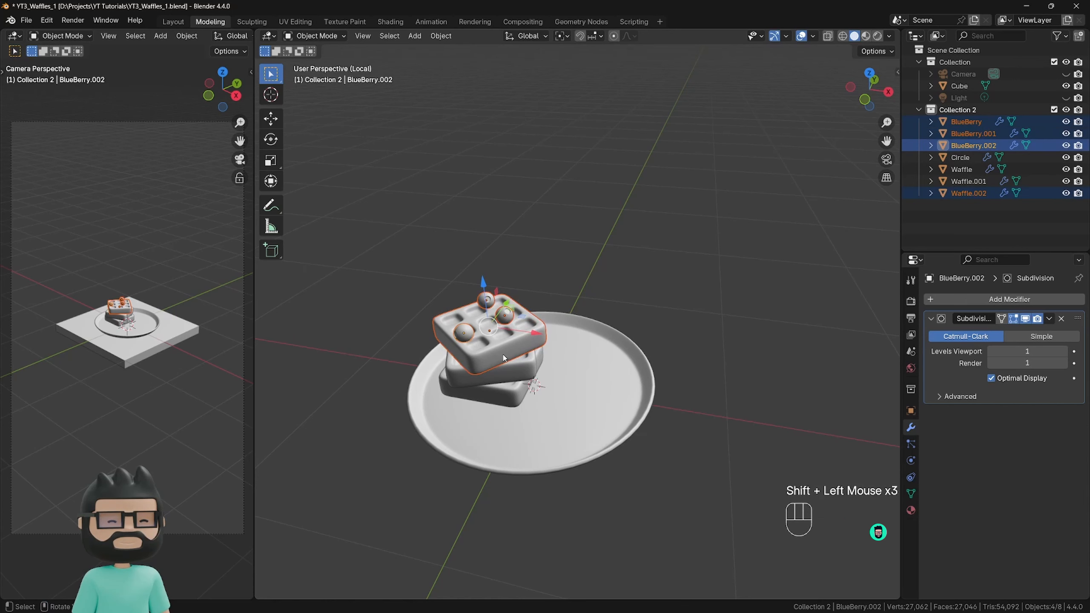
key("alt+d")
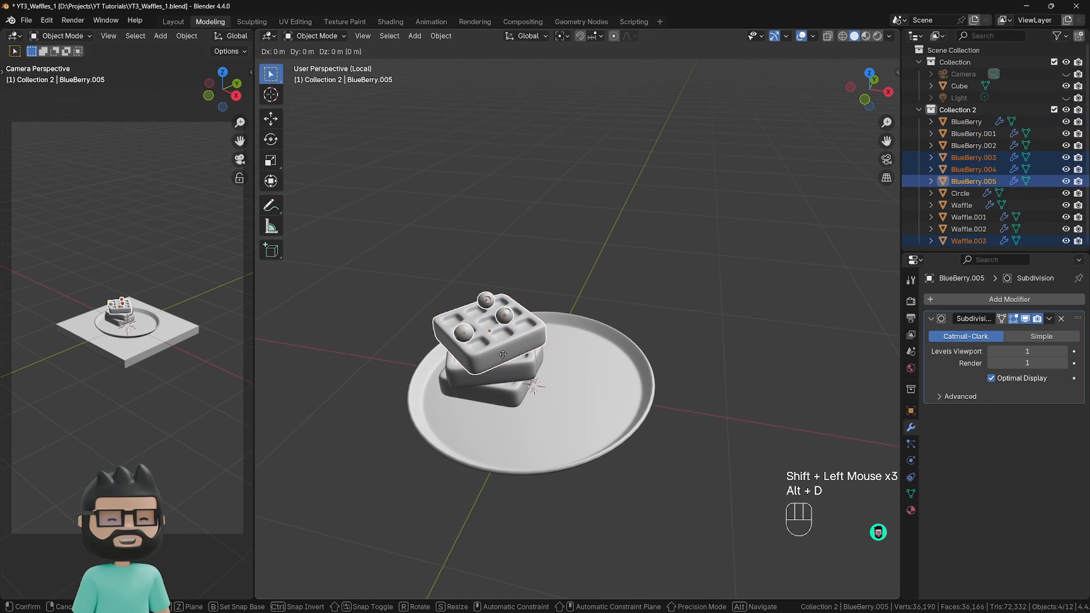
key("x")
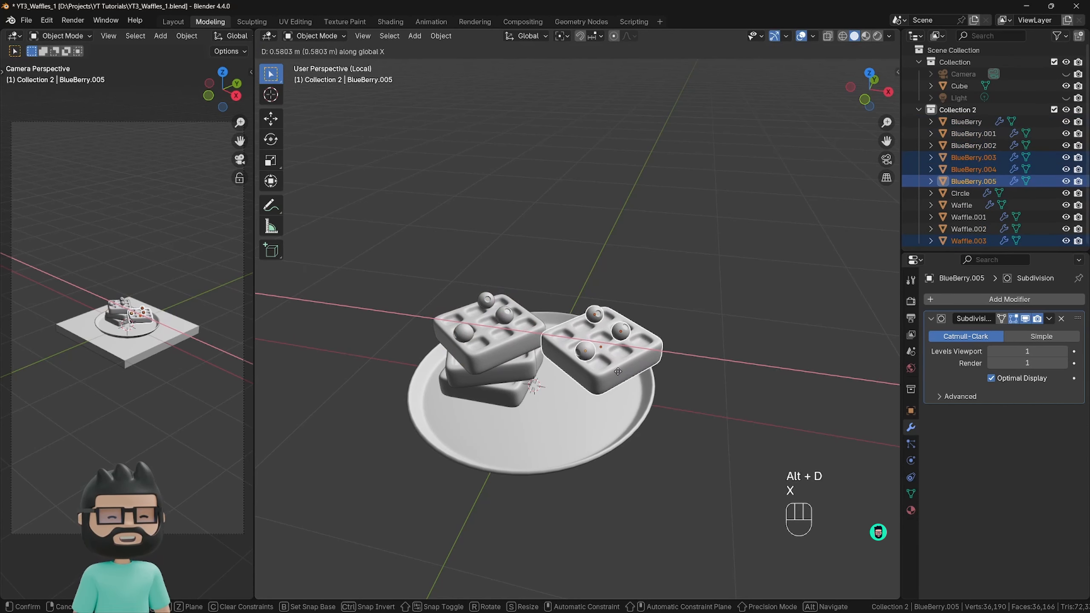
left_click(618, 372)
Rotate the duplicated waffle and blueberries about 39° around Z, and lower them about 0.24 m onto the plate.
key("r")
key("z")
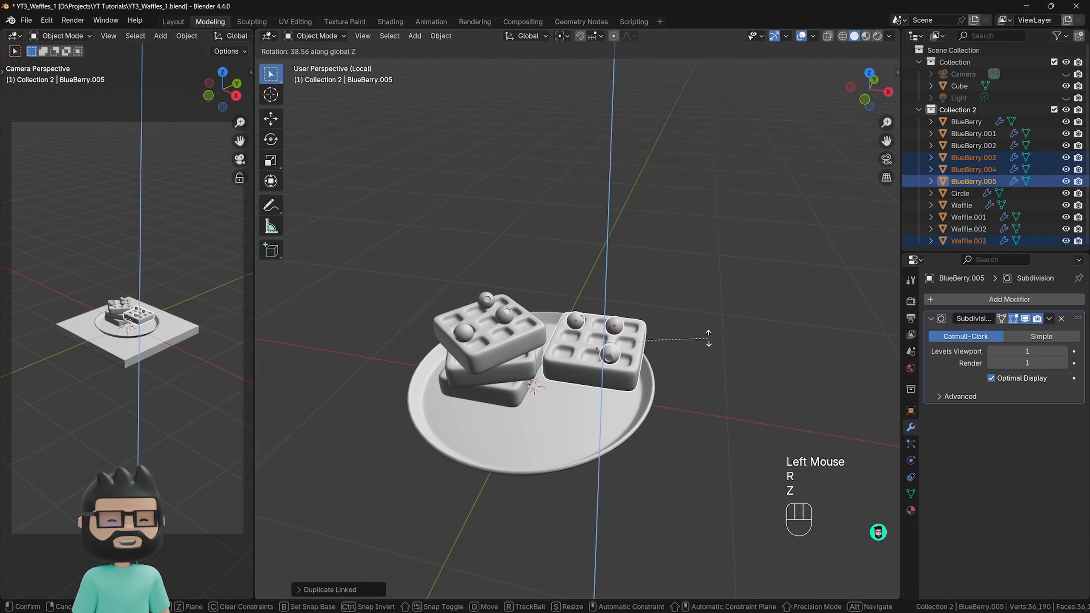
left_click(707, 340)
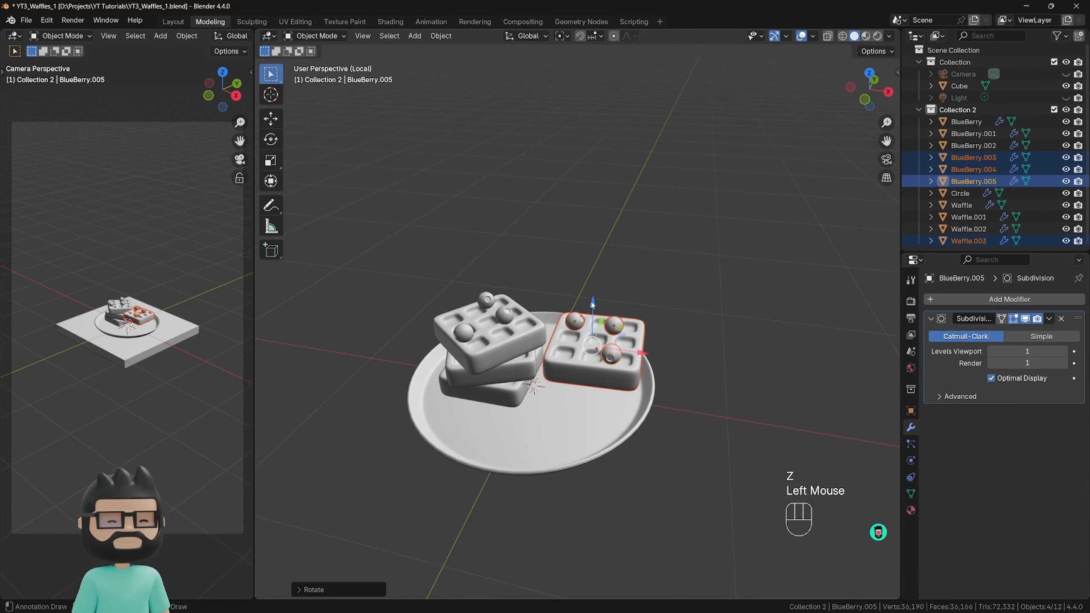
key("g")
key("z")
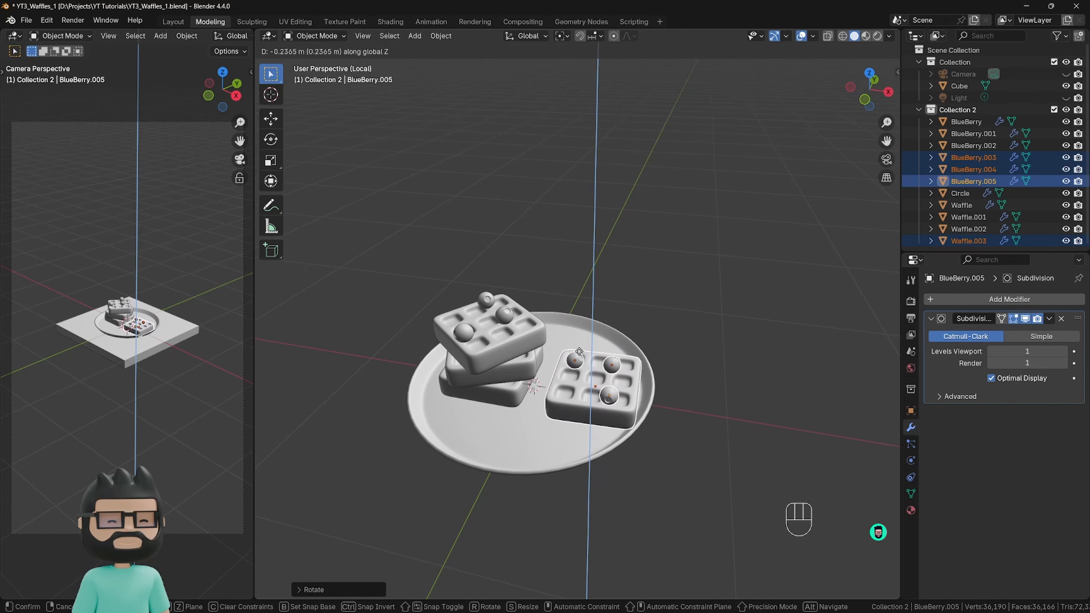
left_click(581, 350)
key("KP_1")
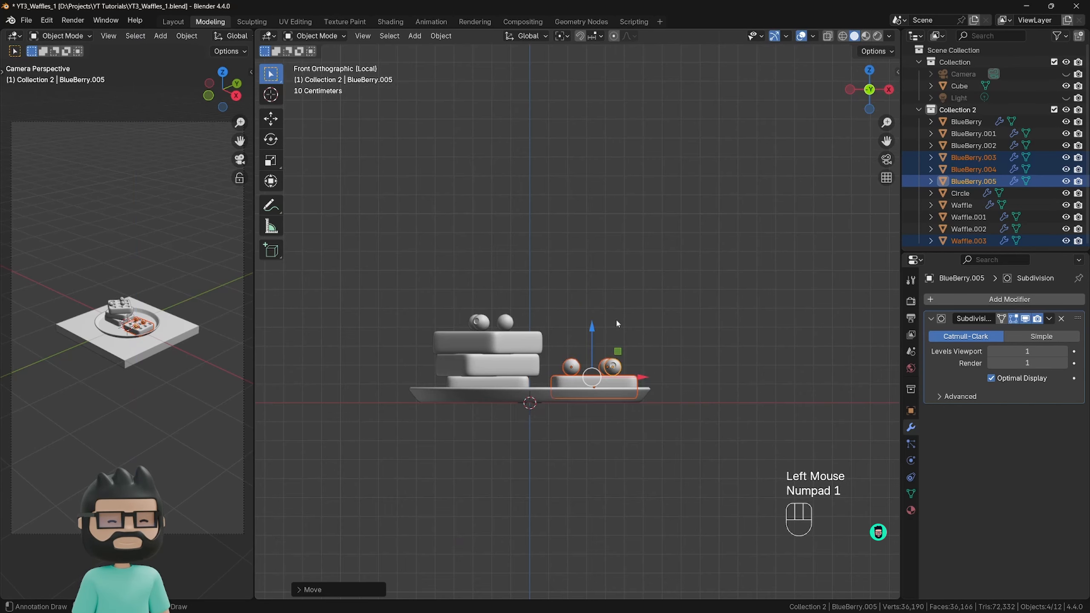
Move the single waffle and its blueberries slightly along negative X toward the stack, using X-ray for the adjustment.
left_click(591, 331)
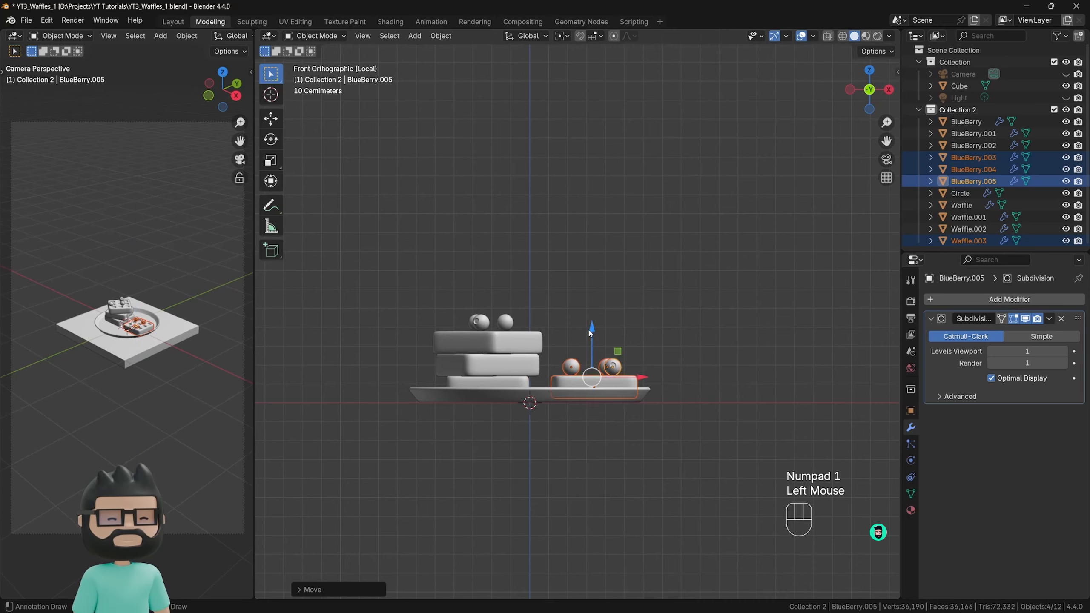
scroll(588, 376, "up", 3)
key("alt+z")
left_click_drag(601, 330, 601, 333)
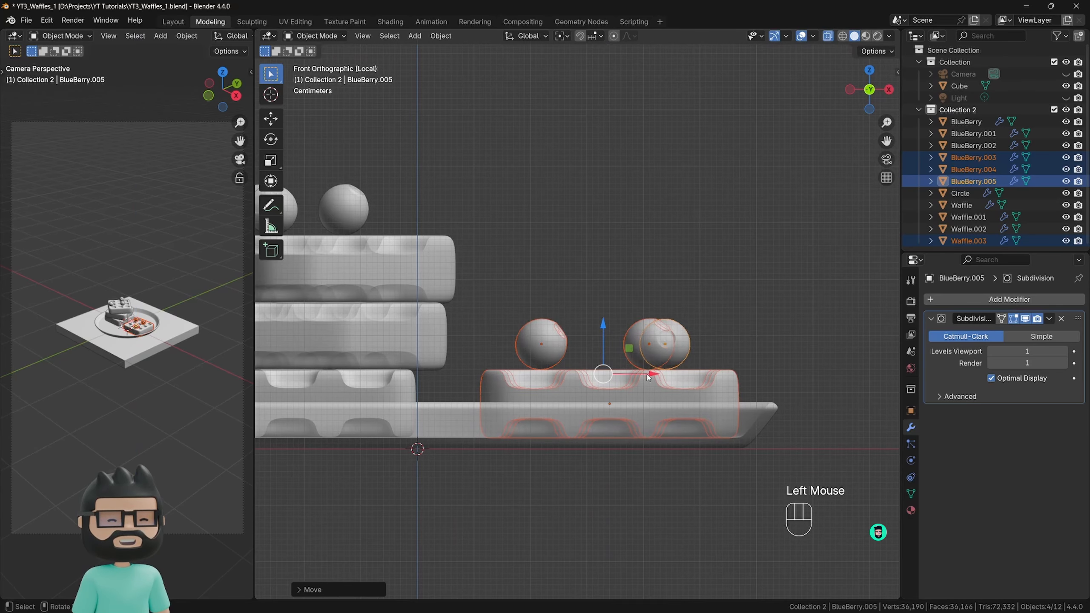
left_click_drag(646, 379, 625, 379)
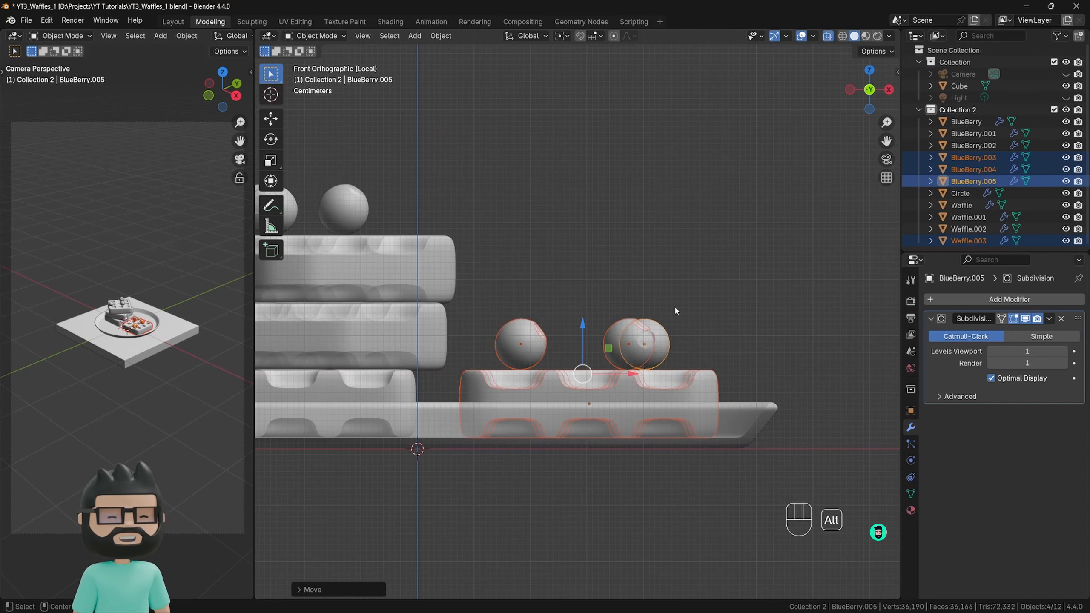
key("alt+z")
Fine-tune the single waffle and its blueberries with small Z rotations and another slight shift along negative X.
middle_click_drag(677, 305, 686, 369)
scroll(629, 359, "down", 3)
scroll(629, 359, "up", 1)
key("r")
key("z")
left_click(671, 378)
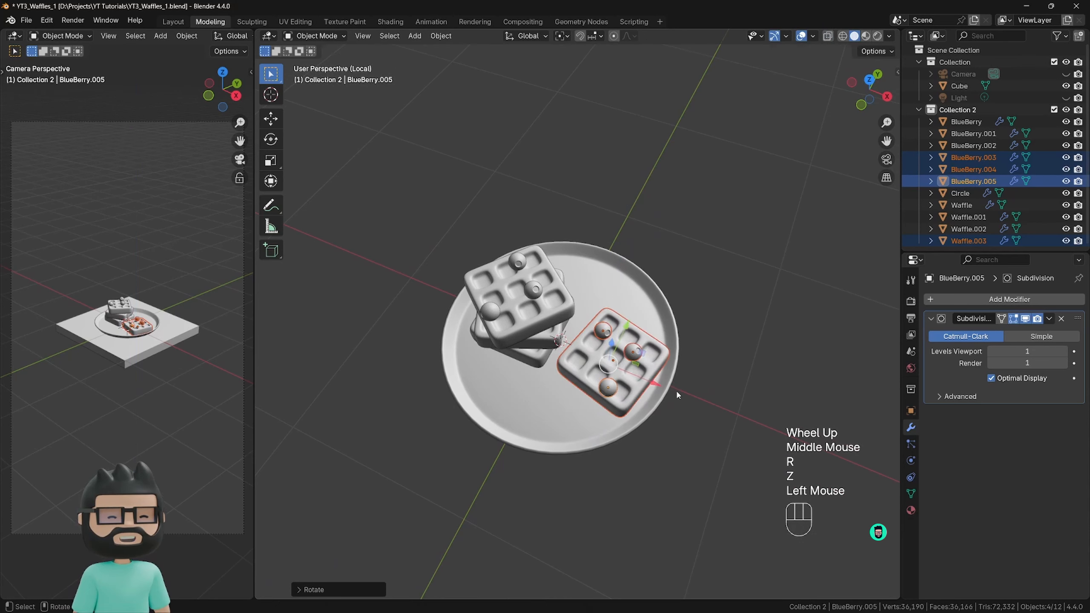
left_click_drag(646, 381, 635, 378)
key("r")
key("z")
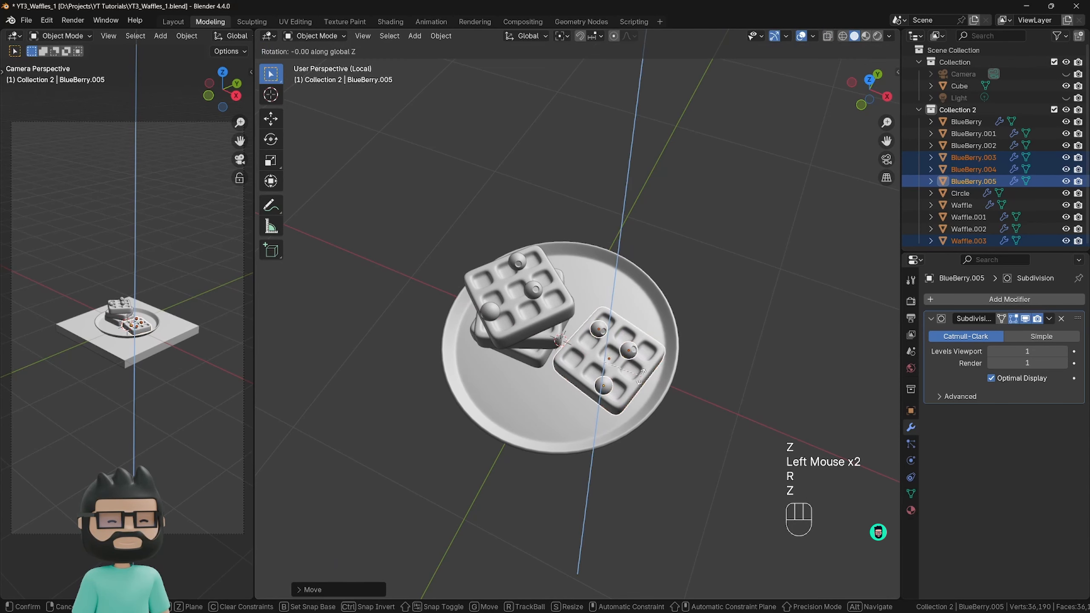
left_click(593, 382)
Move the single waffle's front blueberry horizontally toward the back blueberry, keeping its height locked.
left_click(599, 382)
scroll(608, 378, "up", 2)
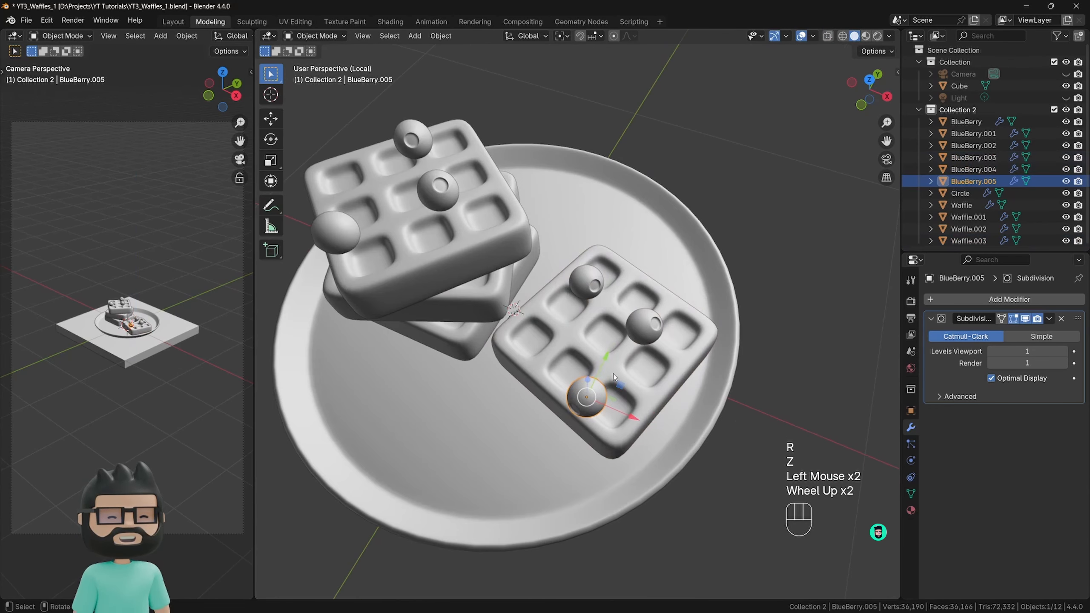
middle_click_drag(621, 394, 628, 386)
key("g")
key("shift+z")
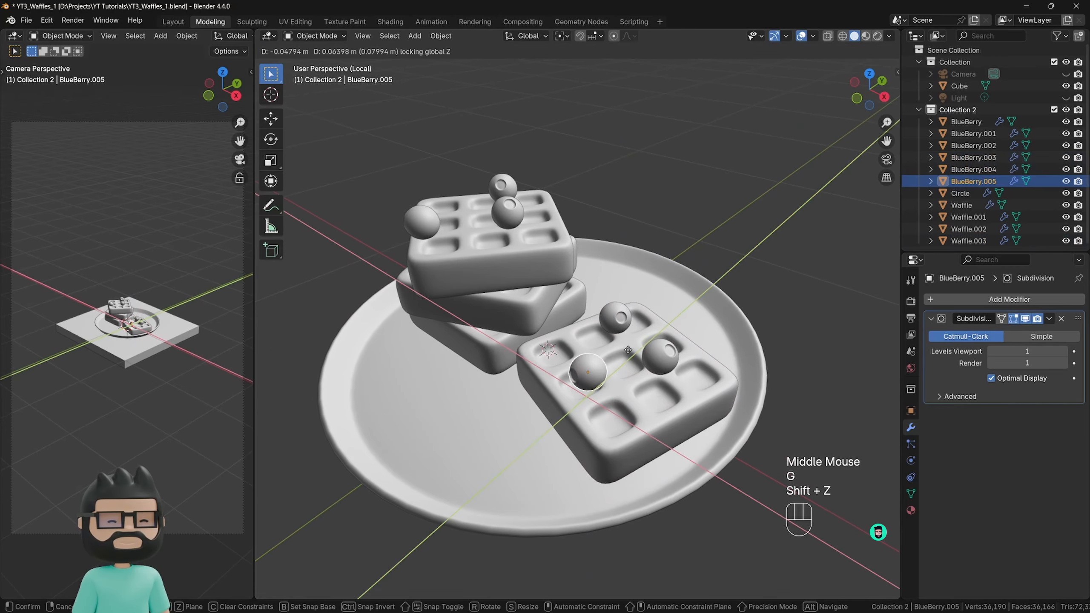
left_click(630, 335)
Move another blueberry off the single waffle onto the open front area of the plate, and lower it along Z to the plate surface.
left_click(657, 358)
key("g")
key("shift+z")
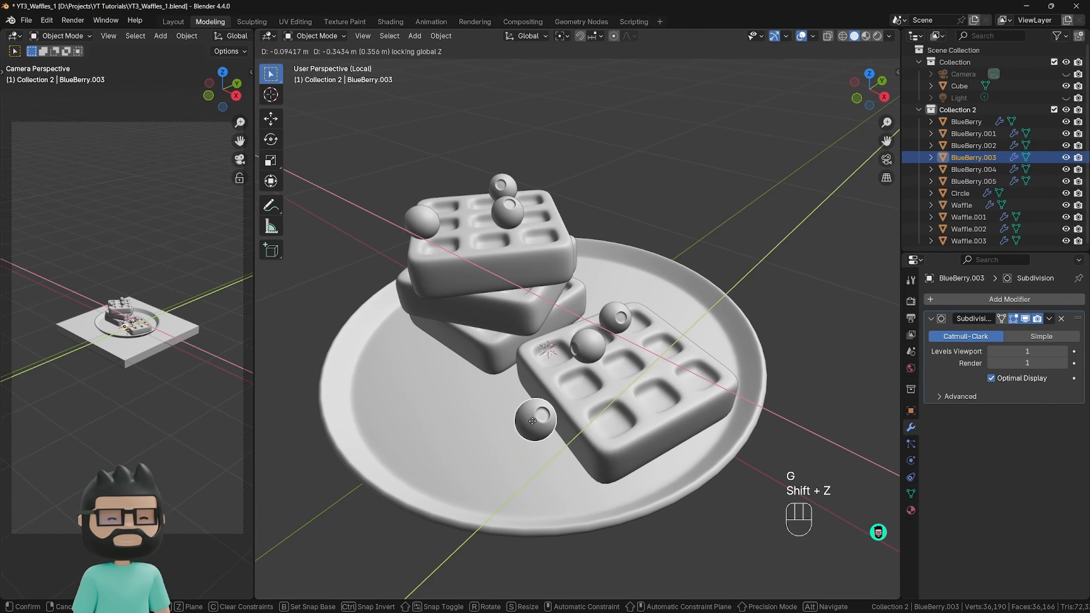
left_click(520, 416)
middle_click_drag(520, 415, 568, 437)
key("g")
key("z")
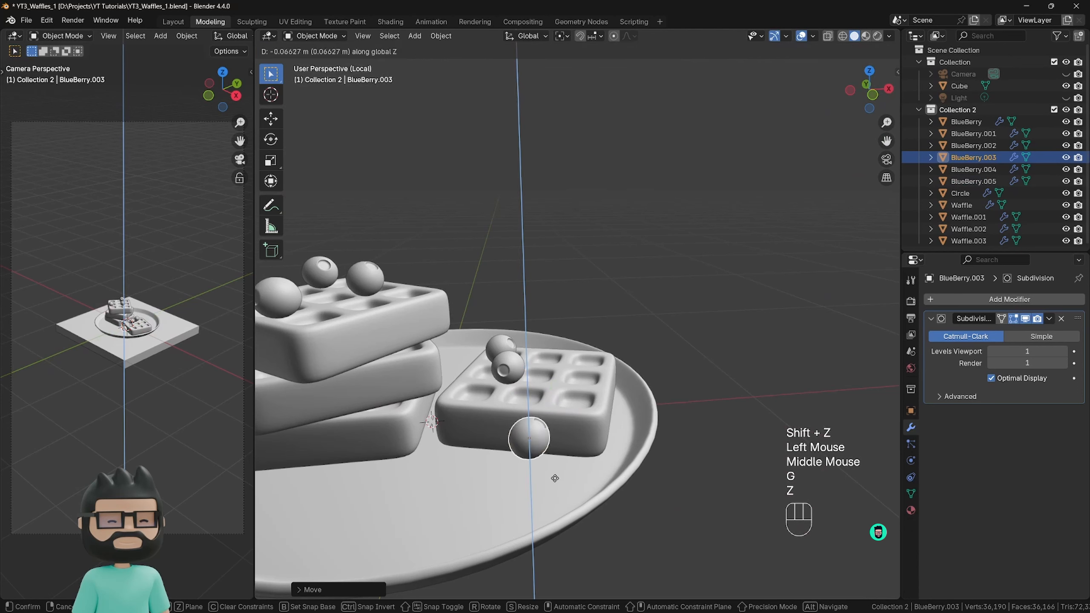
left_click(560, 499)
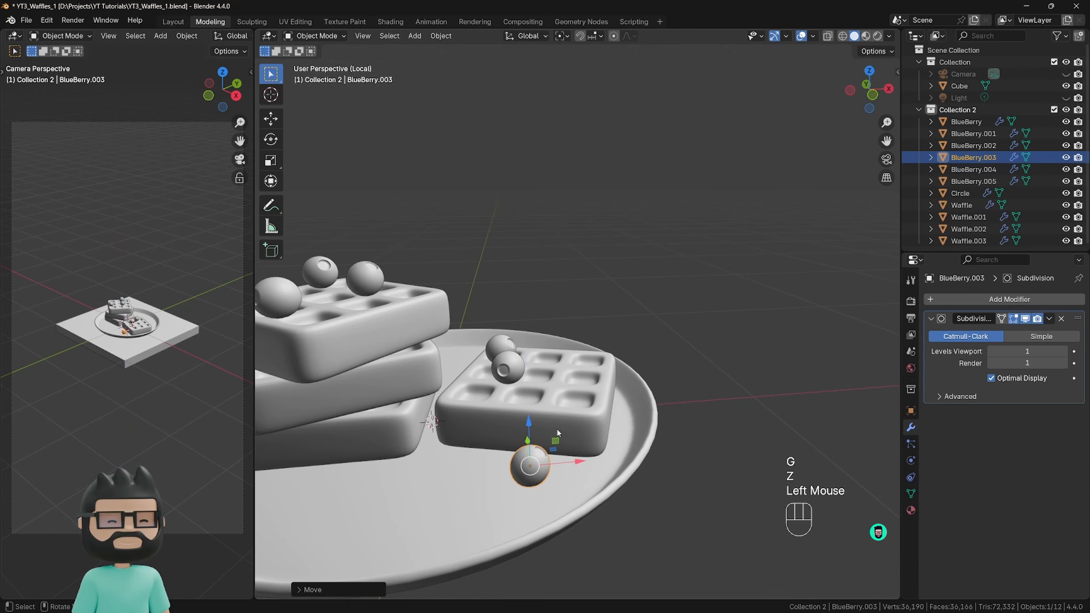
Make two linked duplicates of the plate blueberry, one about 0.18 m along negative X and one about 0.14 m farther forward at locked height.
middle_click_drag(560, 499, 530, 466)
key("alt+d")
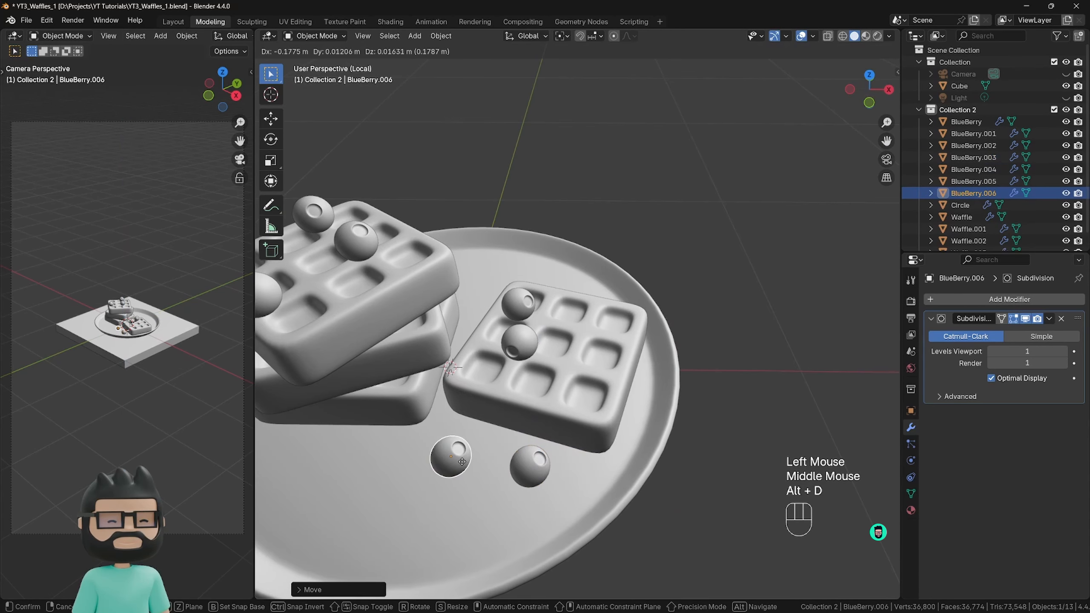
left_click(459, 457)
key("alt+d")
key("shift+z")
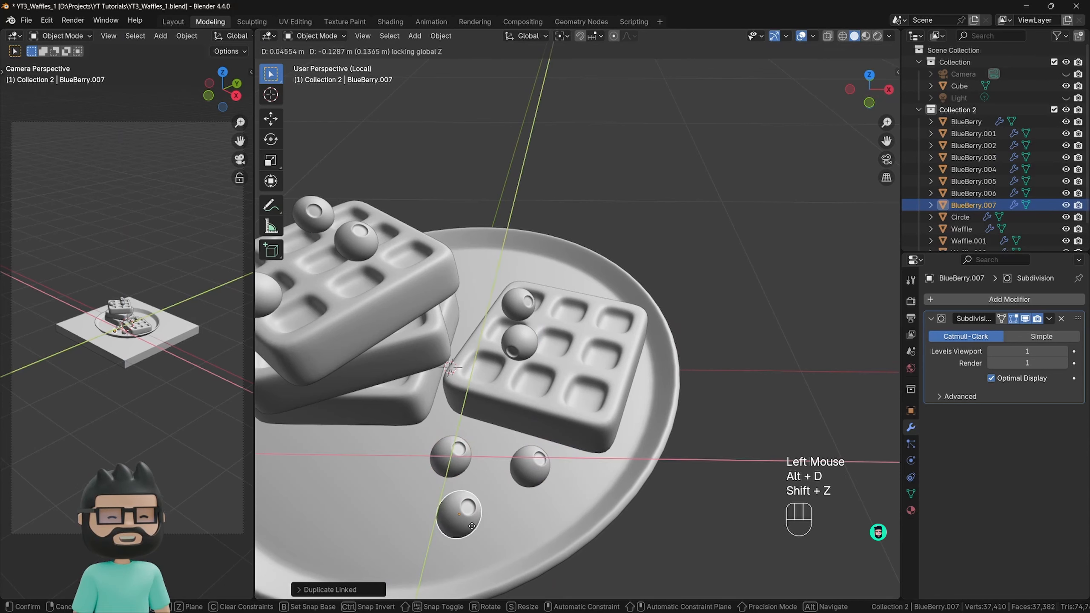
left_click(478, 529)
Rotate each of the three blueberries on the plate freely with trackball rotation so their dimples face different directions.
middle_click_drag(479, 529, 547, 376, "shift")
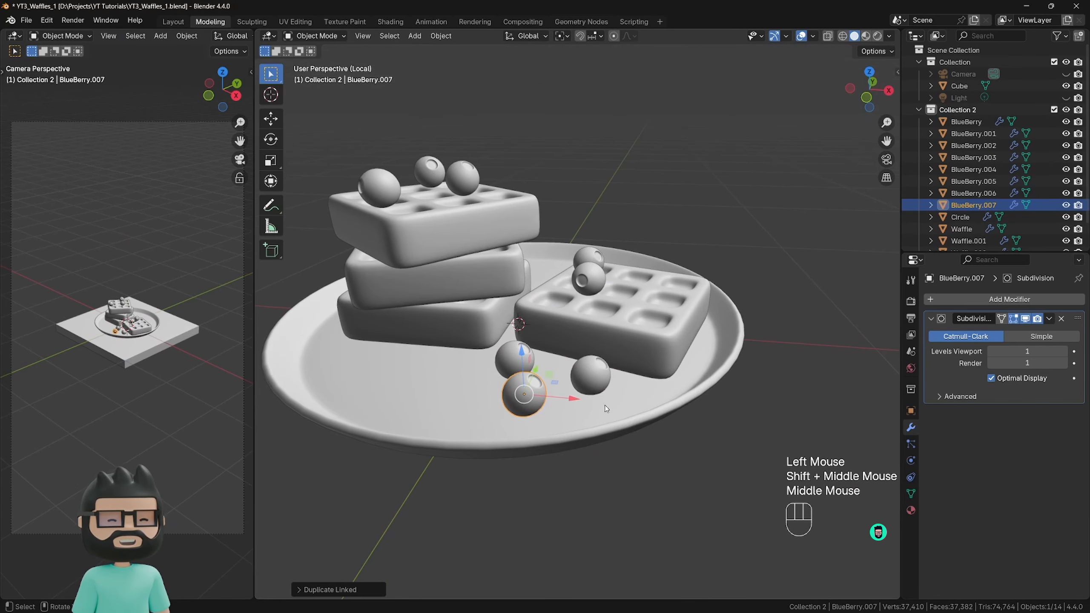
middle_click_drag(605, 408, 578, 409)
key("r")
key("r")
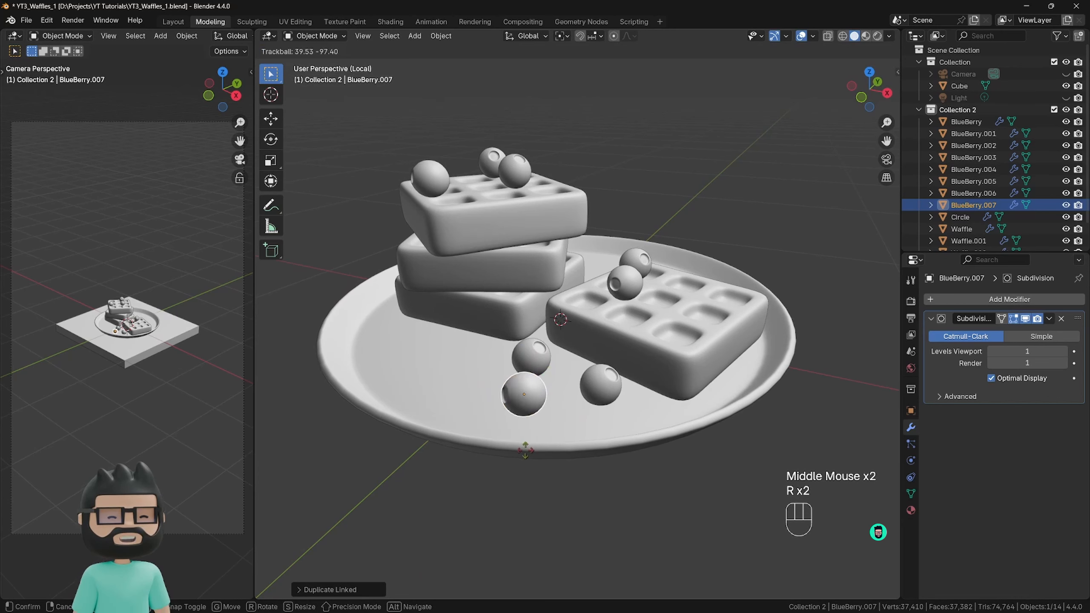
left_click(526, 450)
left_click(601, 386)
key("r")
key("r")
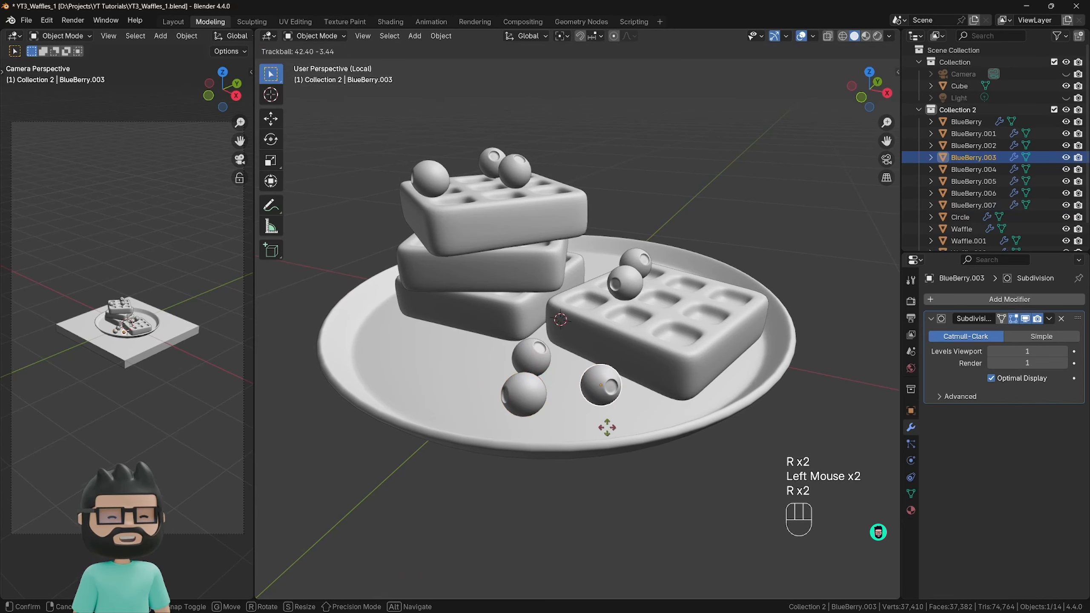
left_click(608, 429)
left_click(534, 357)
key("r")
key("r")
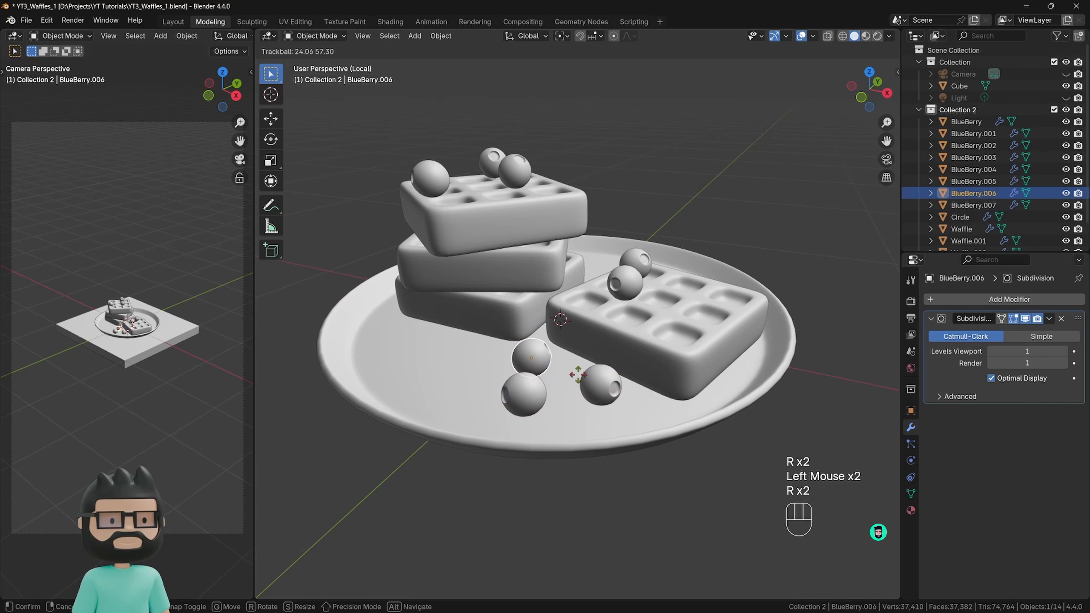
left_click(588, 377)
Rotate the two blueberries on the single waffle freely with trackball rotation to vary their dimple directions.
left_click(625, 284)
key("r")
key("r")
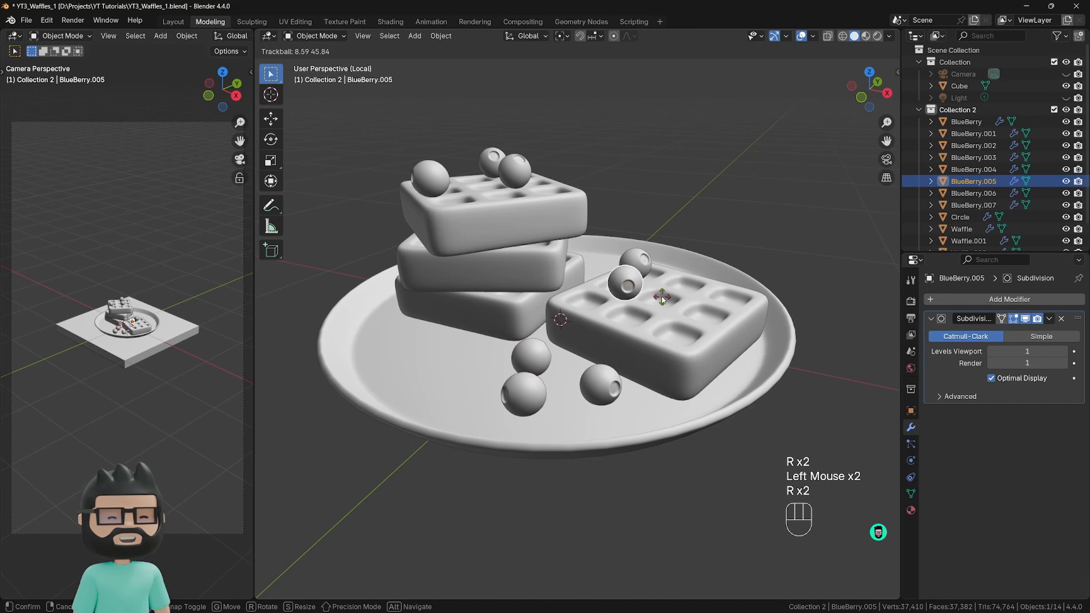
left_click(662, 298)
left_click(637, 261)
key("r")
key("r")
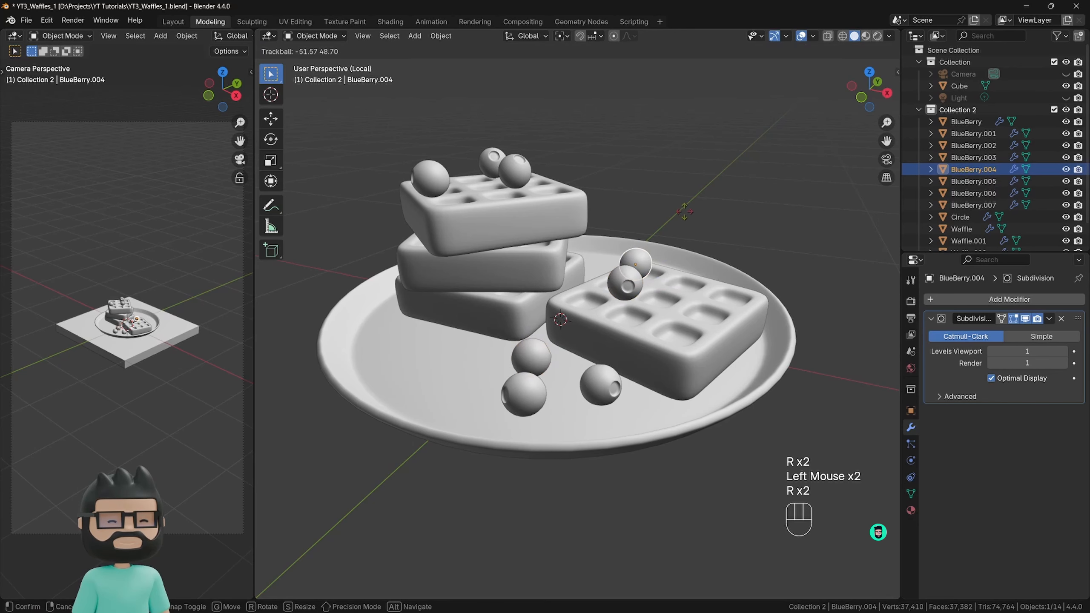
left_click(684, 211)
Deselect everything, check the plate arrangement, and exit local view to bring back the square base.
middle_click_drag(499, 252, 507, 279)
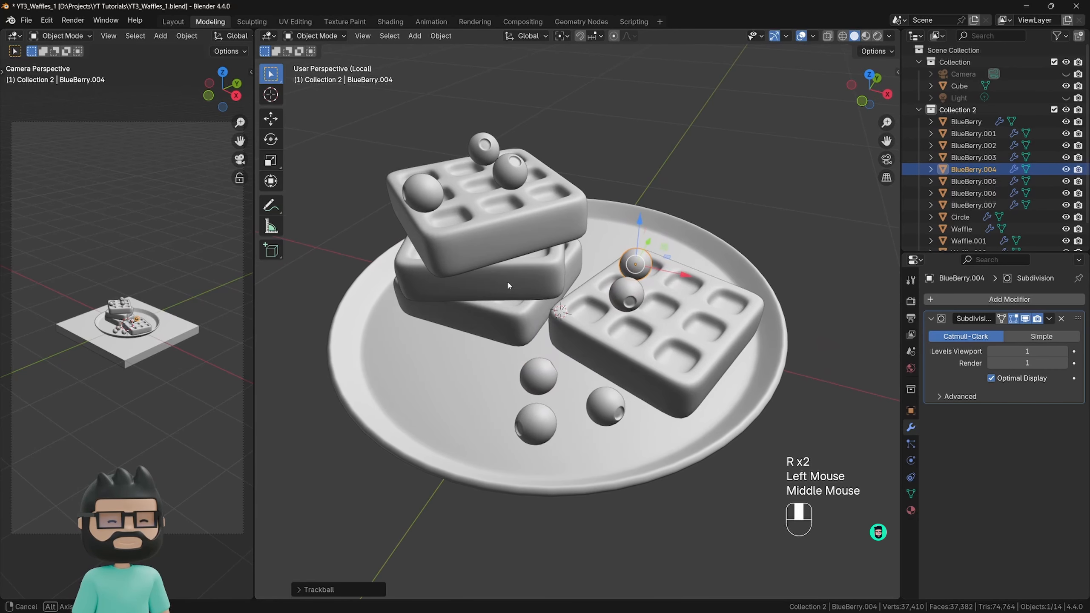
left_click(734, 235)
scroll(491, 327, "down", 3)
scroll(491, 327, "up", 1, "shift")
scroll(474, 358, "down", 1, "shift")
middle_click_drag(491, 327, 490, 370, "shift")
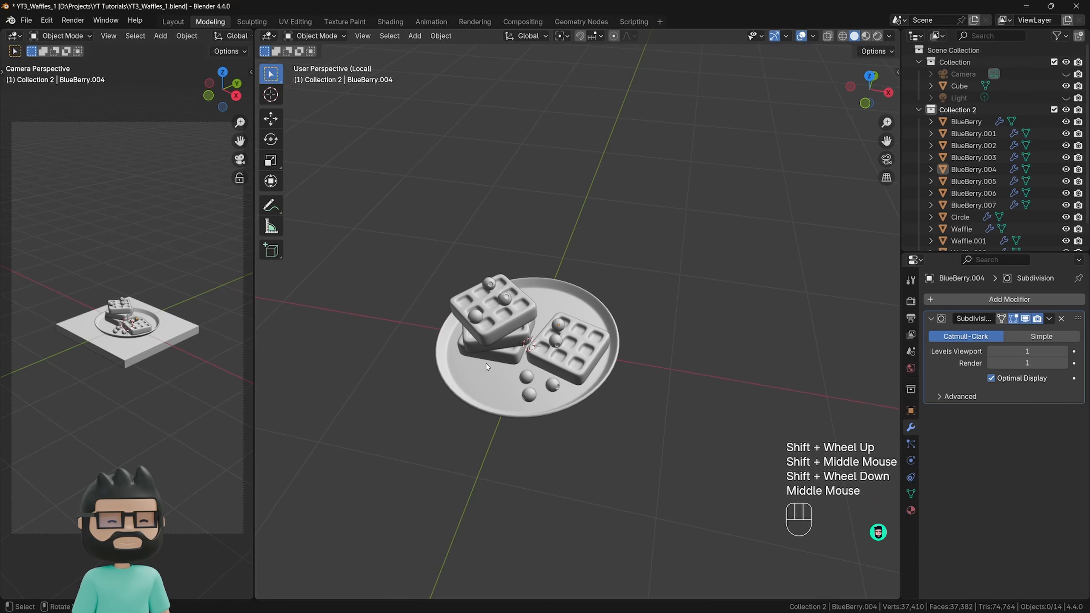
middle_click_drag(560, 364, 556, 397, "shift")
middle_click_drag(555, 397, 661, 351)
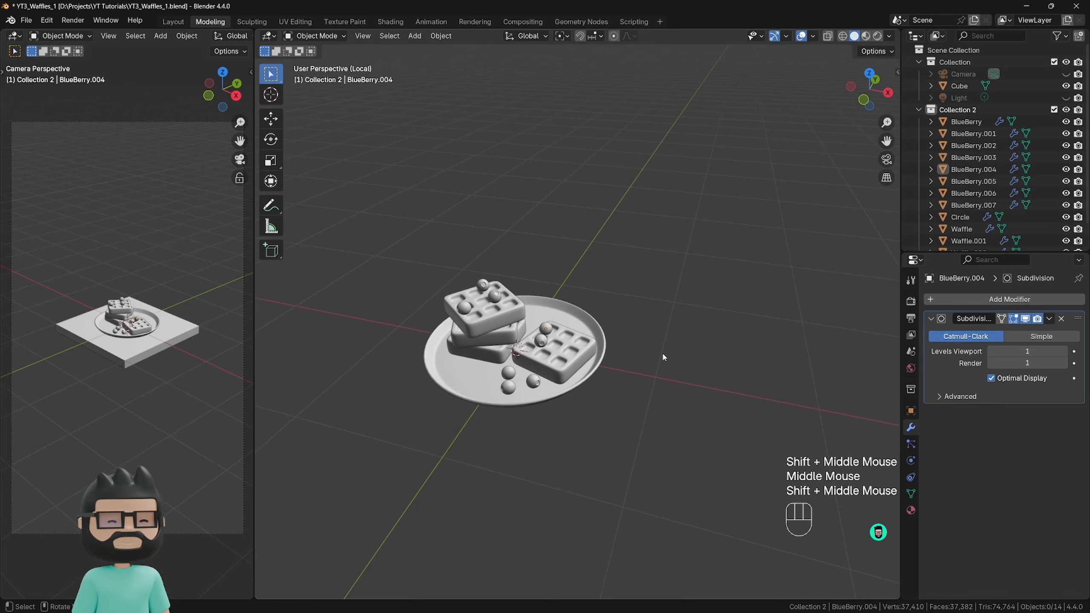
key("KP_Divide")
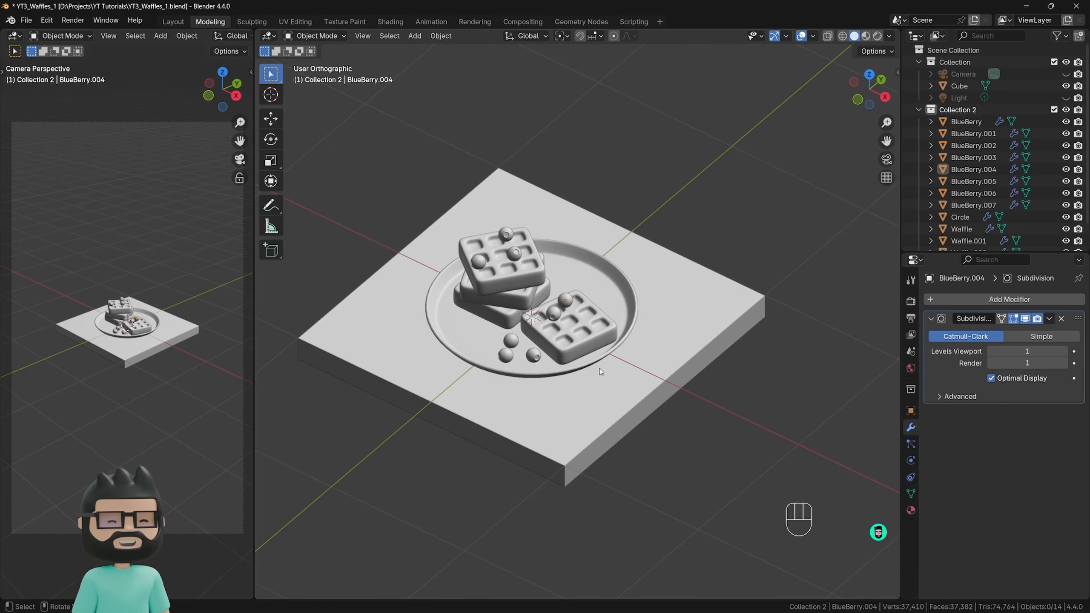
scroll(598, 393, "down", 1)
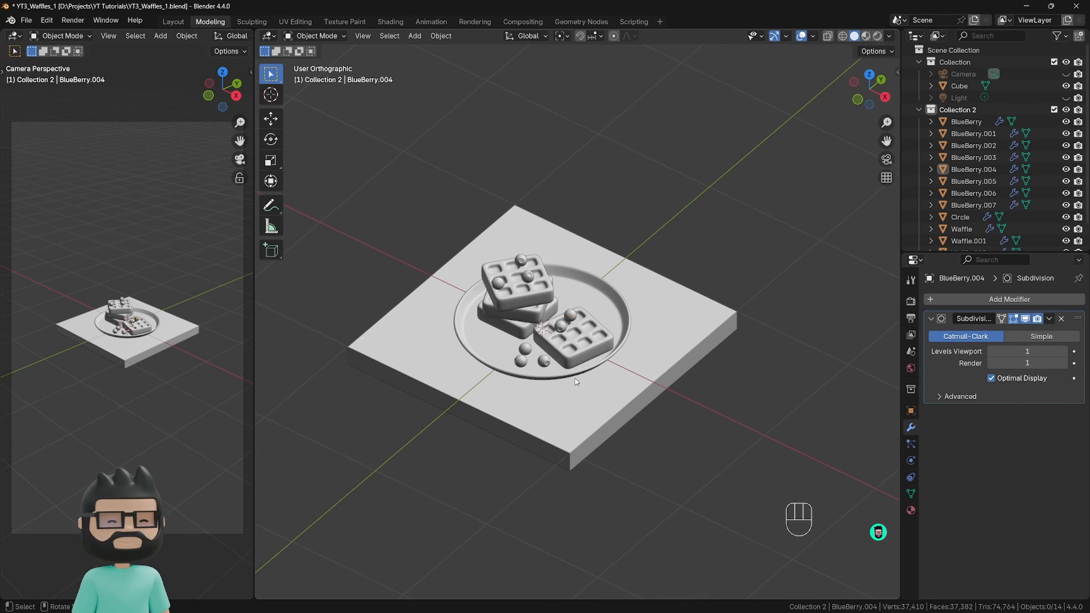
Add a mesh circle at the scene's center.
key("shift+a")
mouse_move(574, 377)
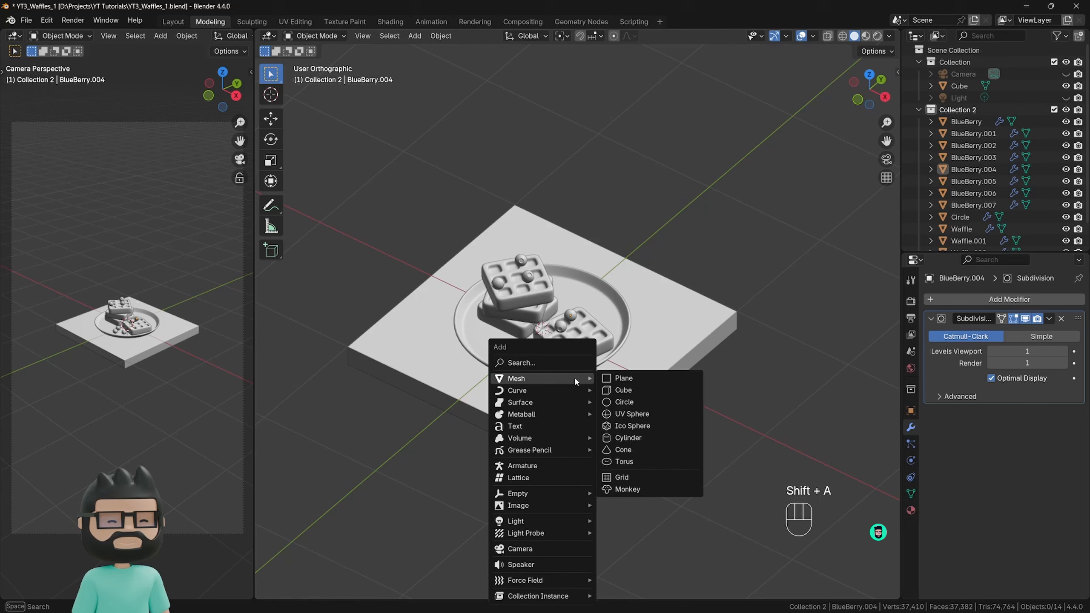
left_click(626, 402)
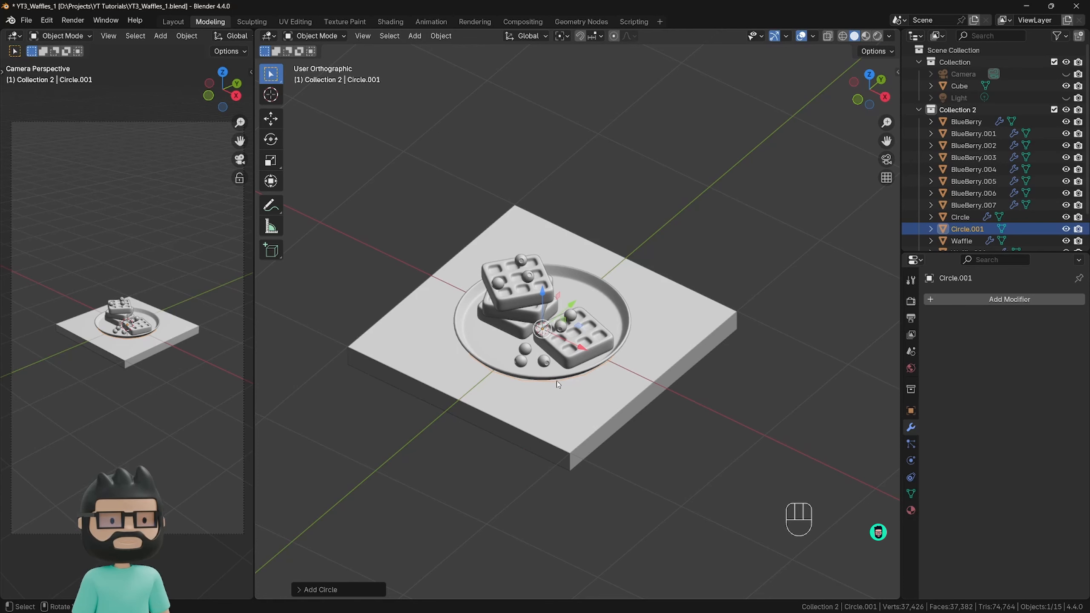
scroll(565, 386, "up", 3)
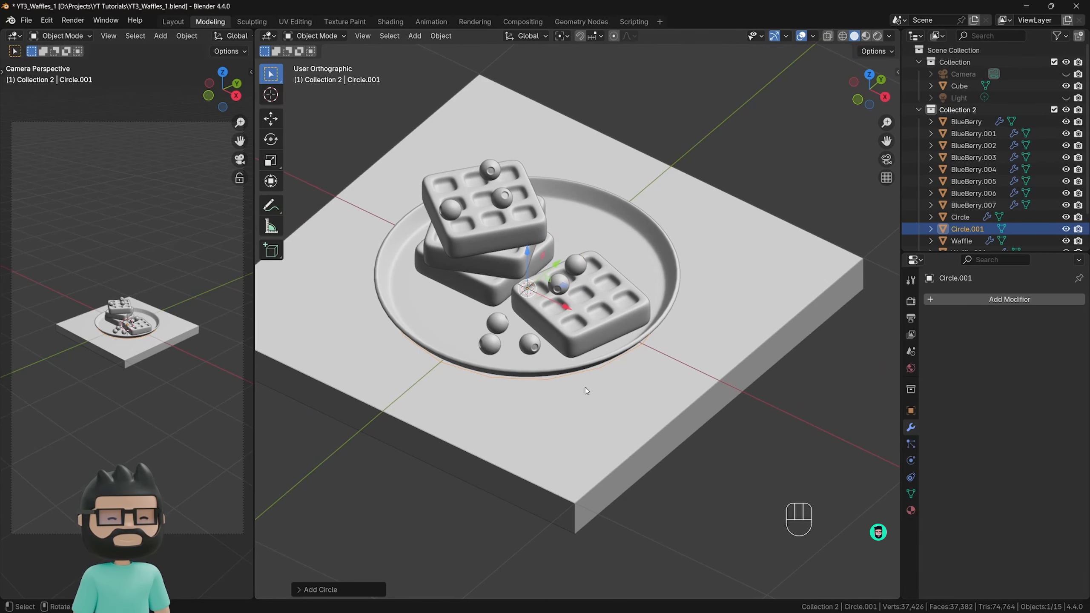
key("KP_Divide")
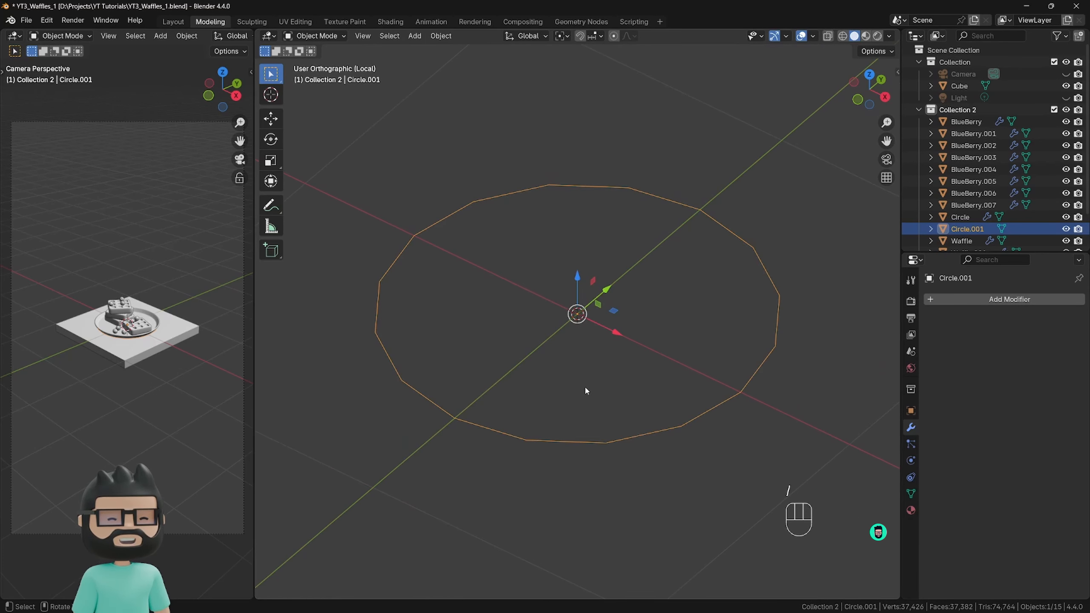
key("KP_Divide")
left_click(630, 363)
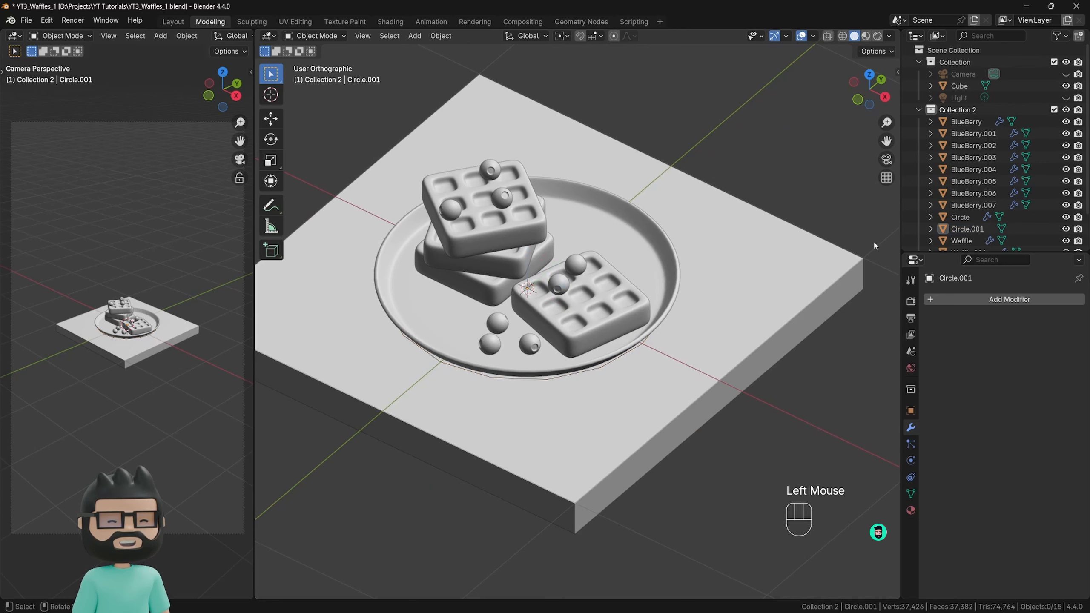
Rename the plate object from Circle to Plate.
scroll(973, 183, "down", 3)
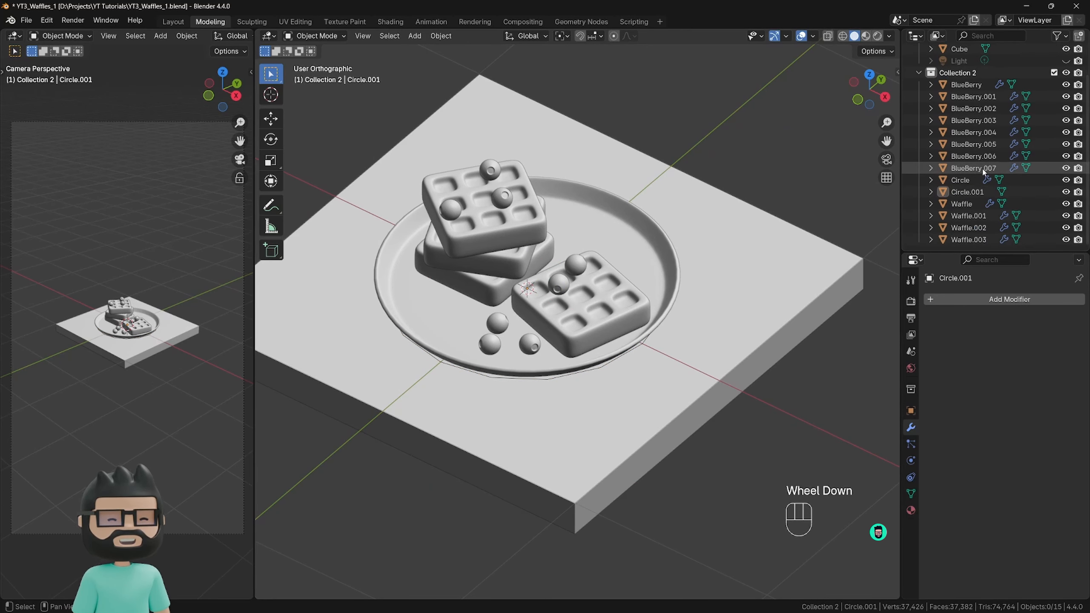
left_click(946, 195)
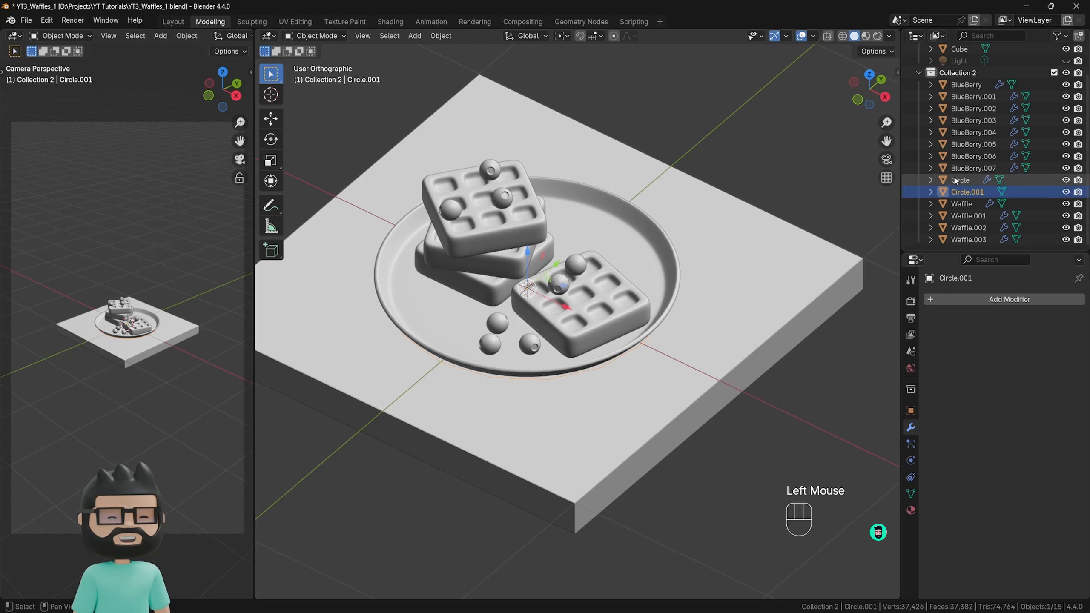
left_click(961, 181)
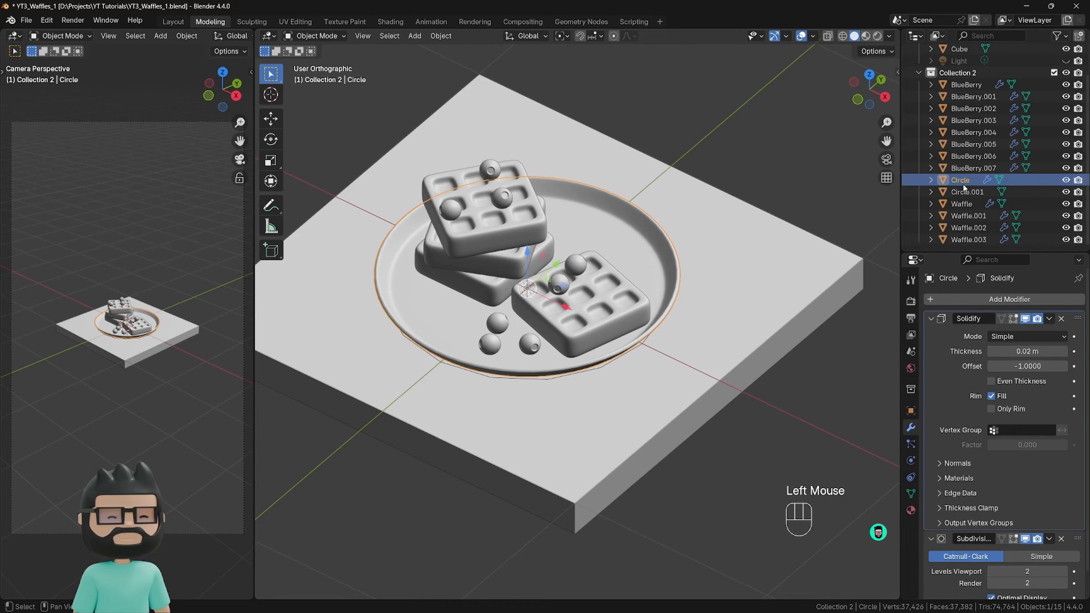
key("F2")
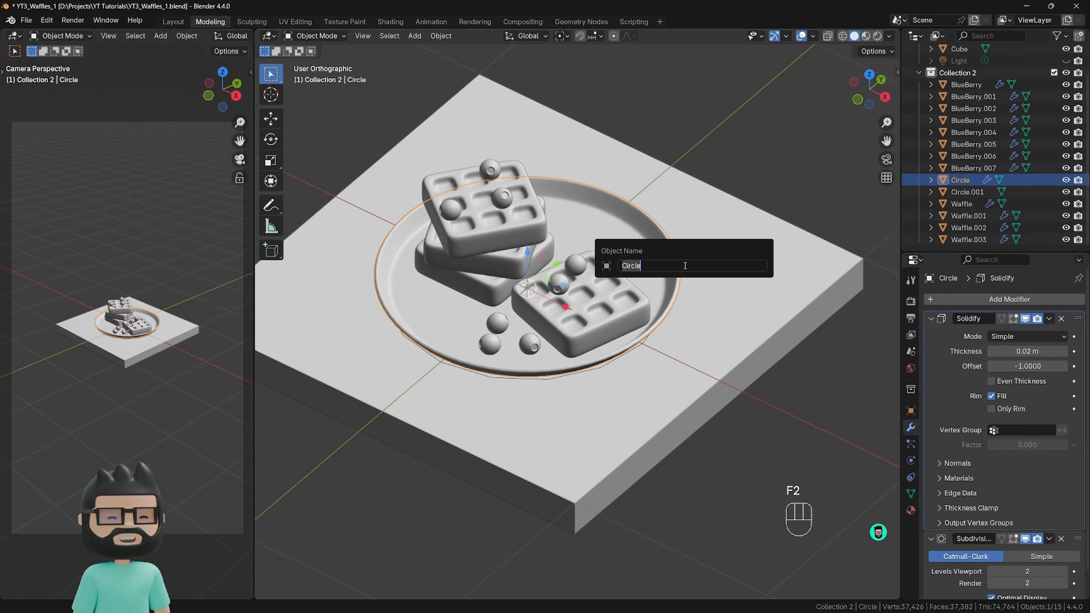
type("Plate")
key("Return")
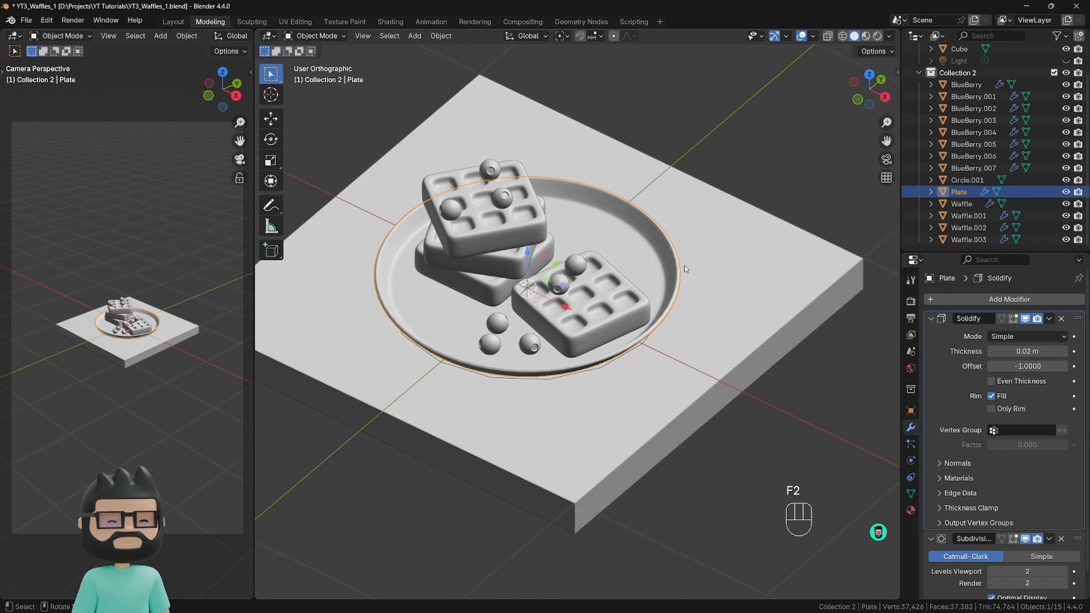
Select the newly added circle and isolate it in local view.
left_click(958, 182)
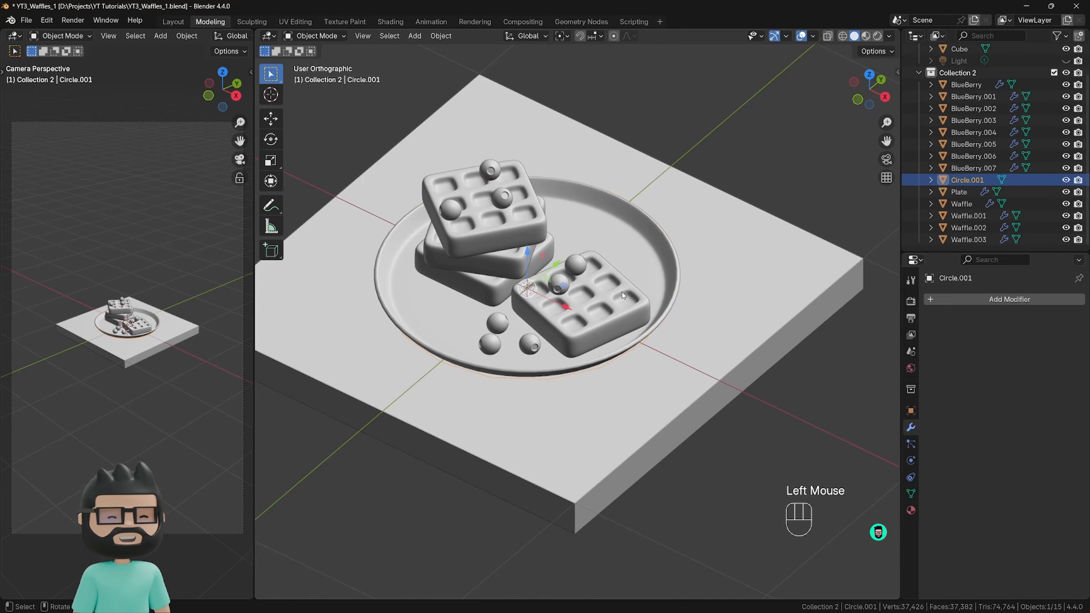
key("slash")
scroll(620, 290, "down", 2)
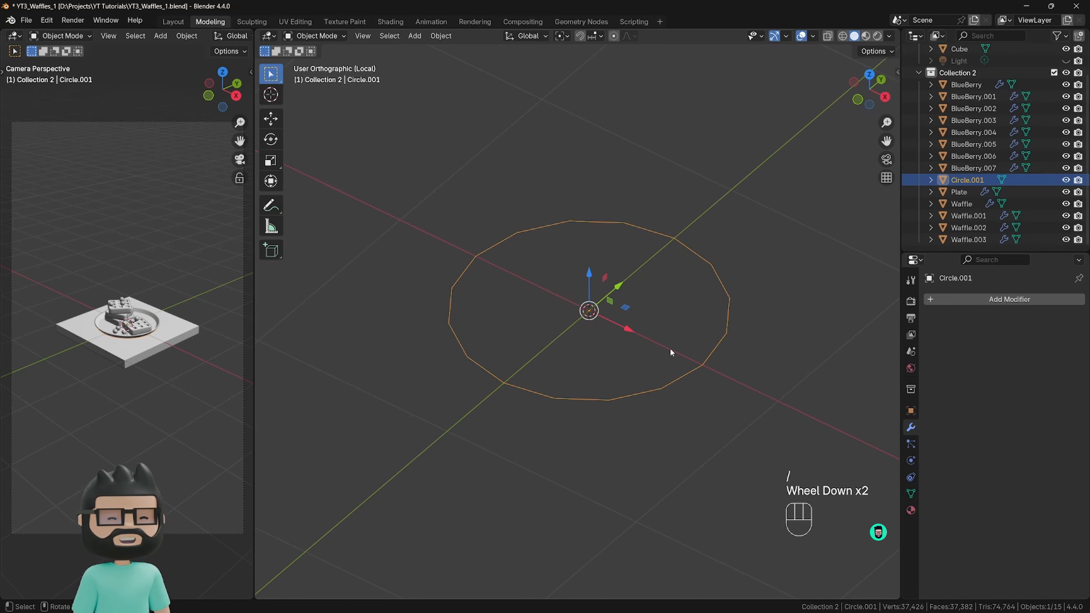
In Edit Mode, scale the circle's mesh to 0.5 on the X, Y and Z axes.
key("Tab")
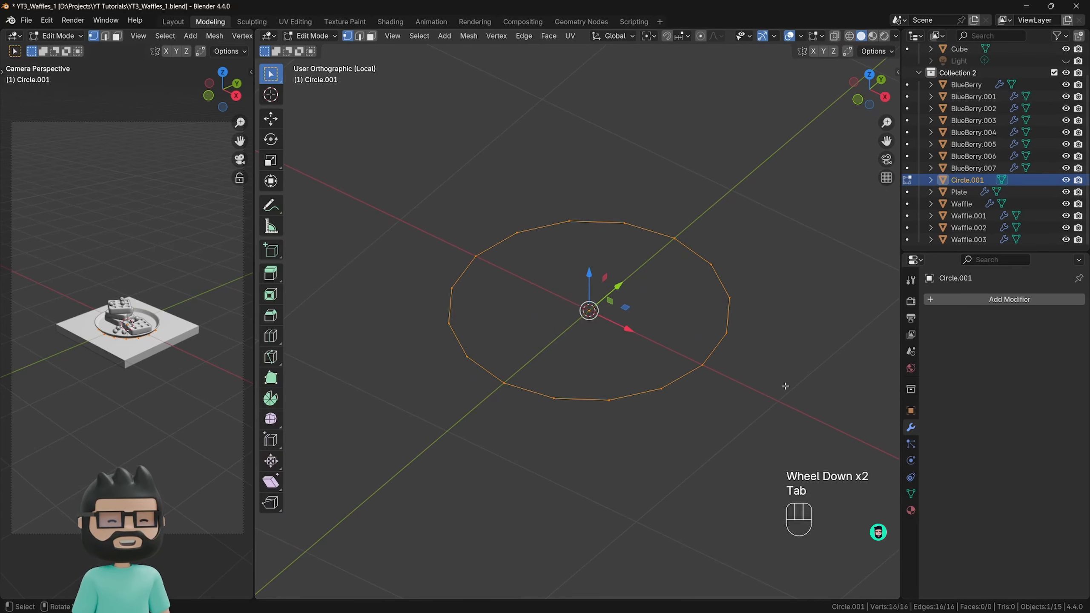
key("s")
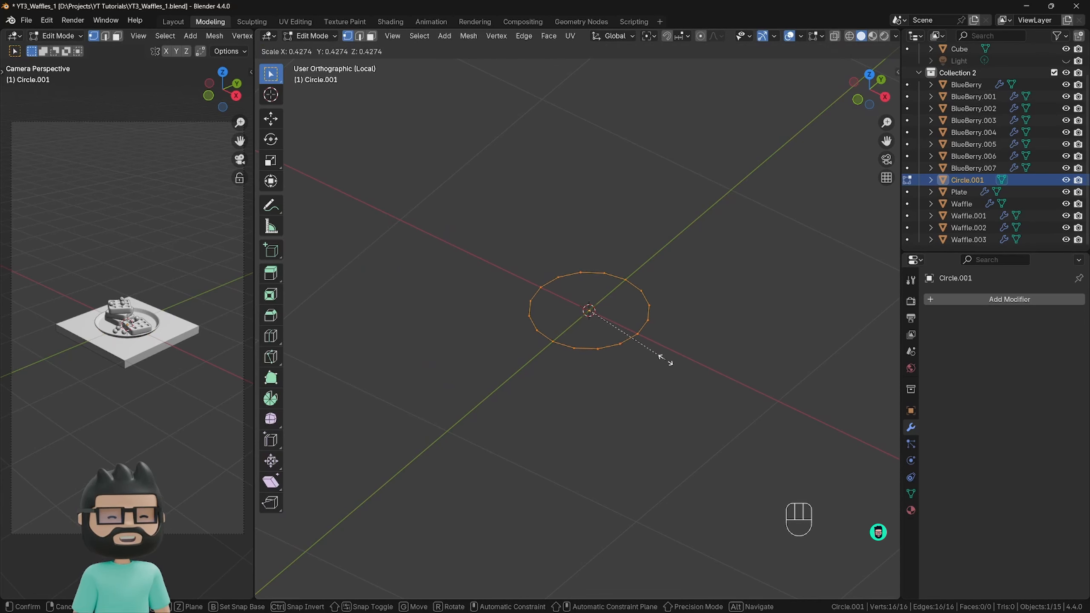
left_click(665, 361)
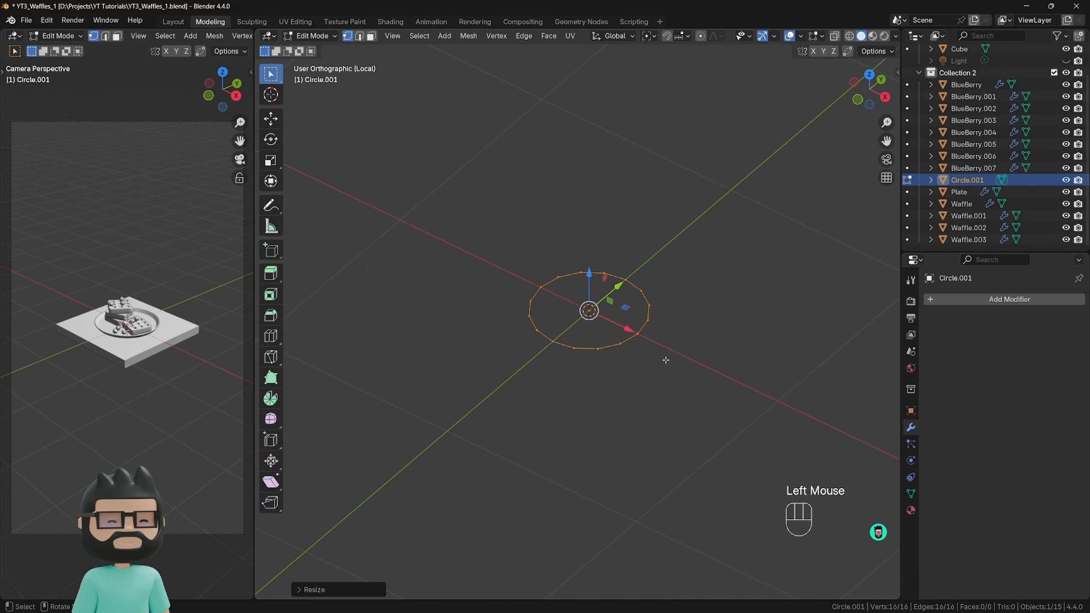
left_click(335, 589)
double_click(402, 523)
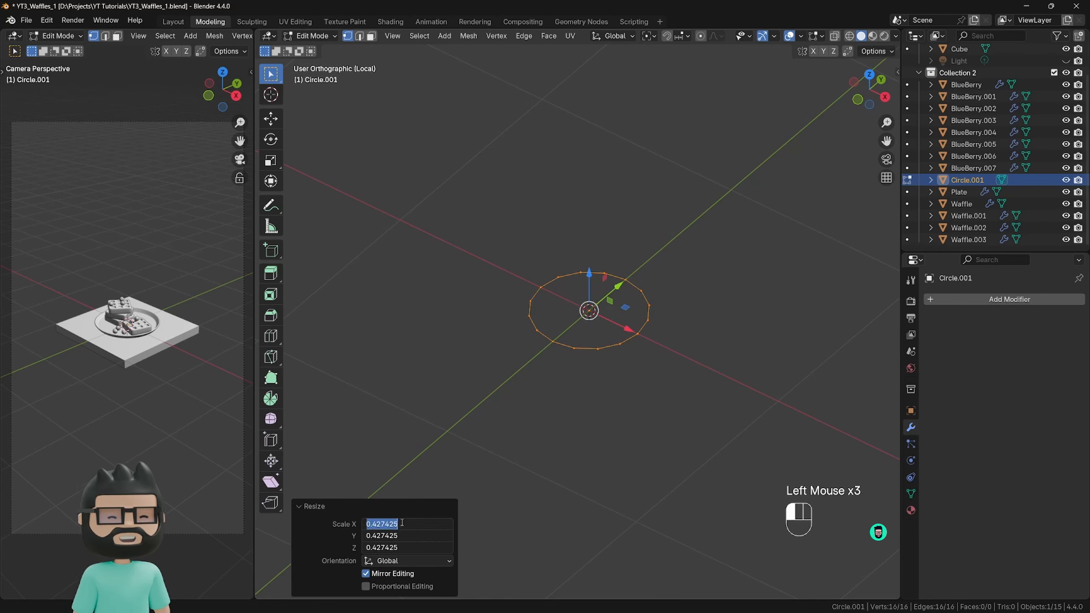
type(".5")
key("alt+Return")
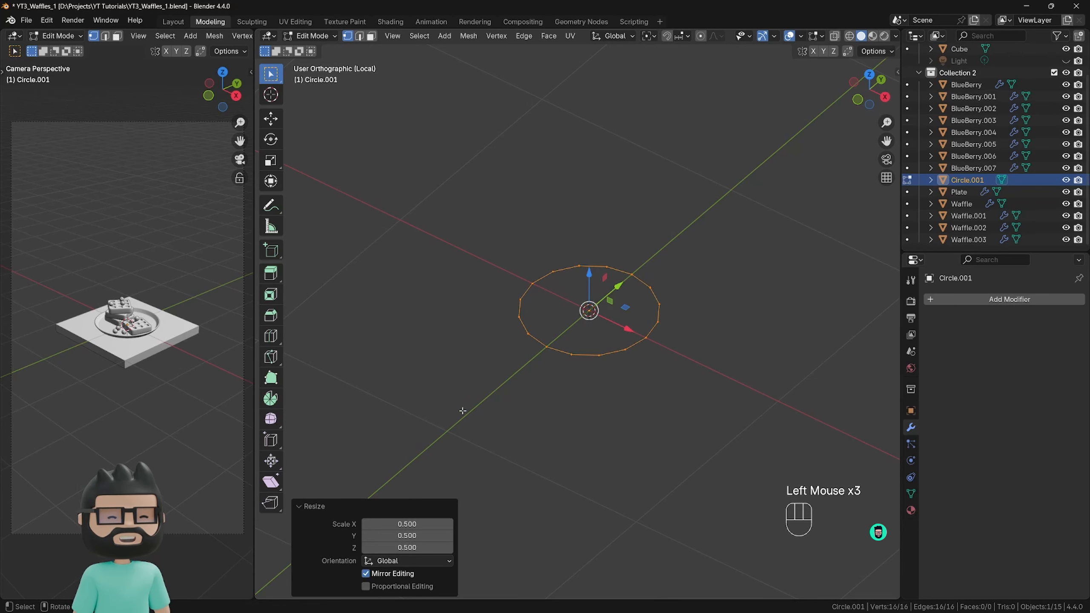
left_click(328, 508)
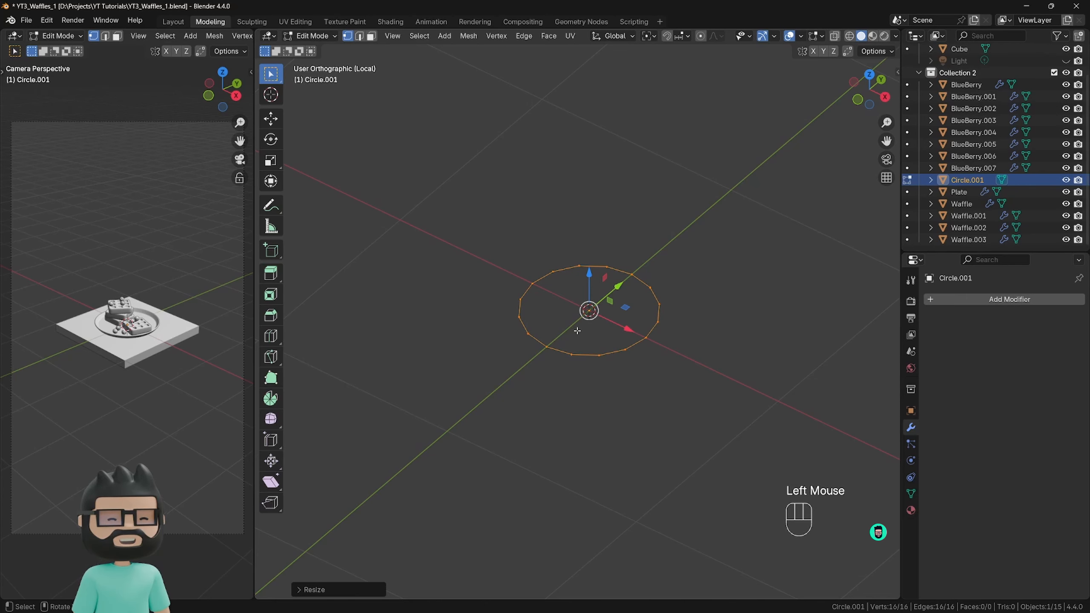
Extrude the circle's edge inward twice into two concentric rings and fill the remaining central hole with a face.
scroll(618, 334, "up", 2)
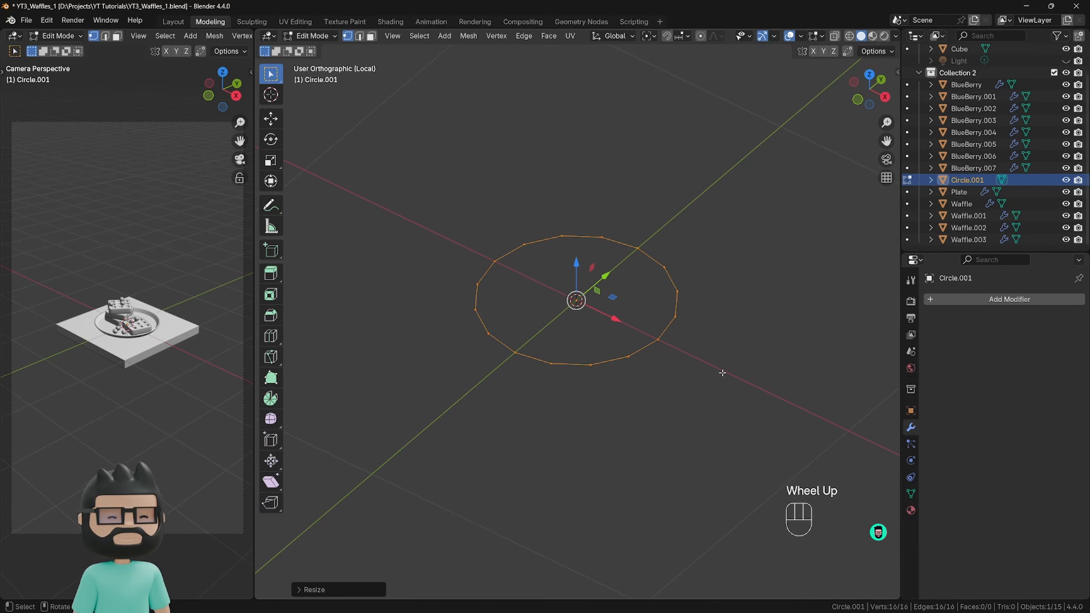
key("e")
key("s")
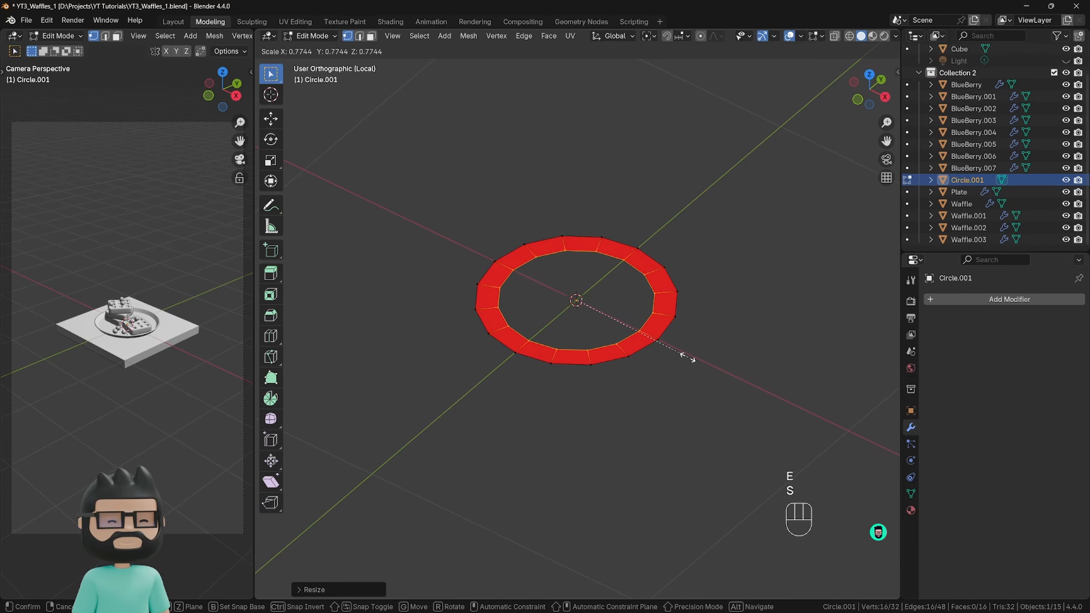
left_click(677, 353)
key("e")
key("s")
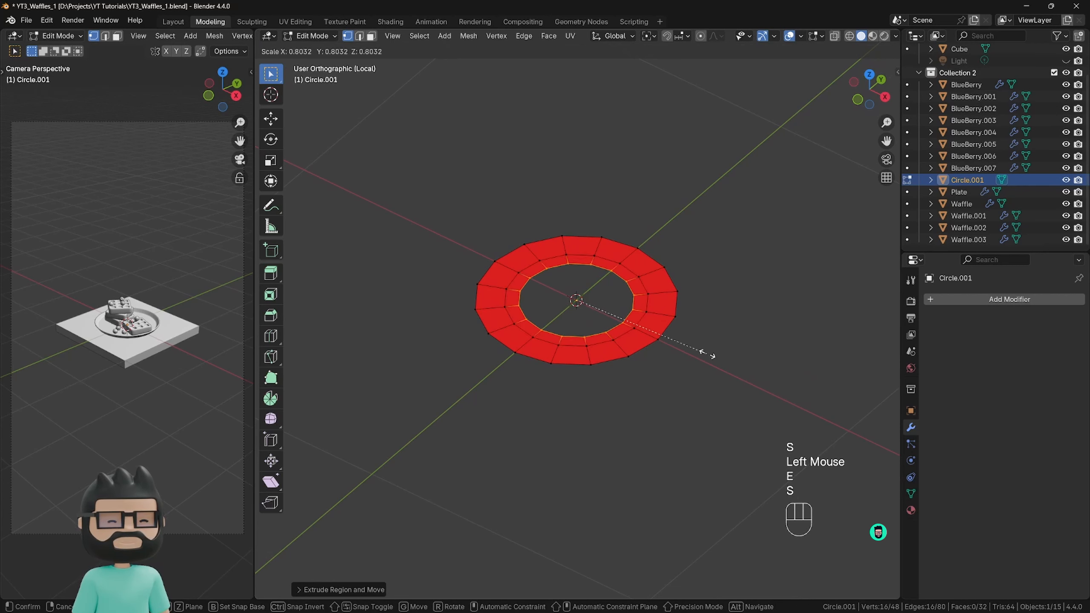
left_click(656, 346)
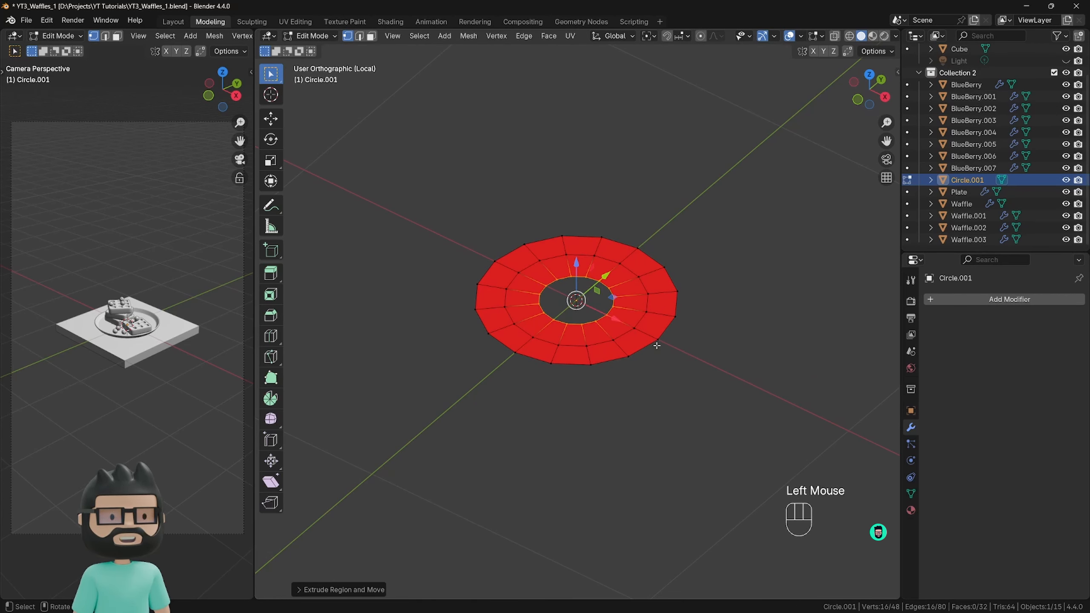
key("f")
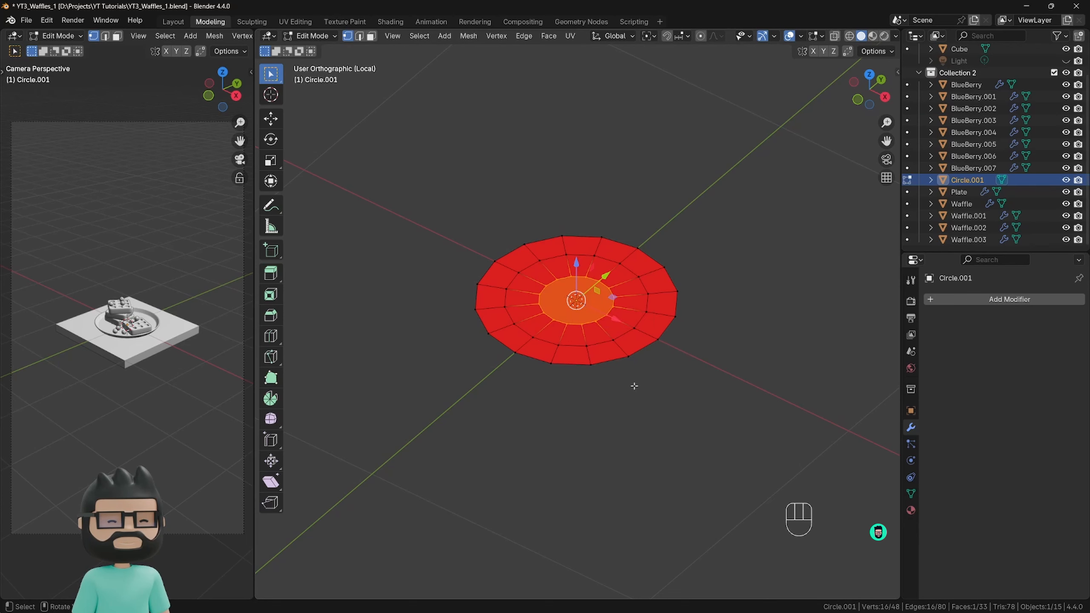
Check the disc's face orientation from both sides, and extrude its outer edge loop straight up about 0.7 m as the jar wall.
middle_click_drag(639, 342, 640, 271)
left_click(801, 37)
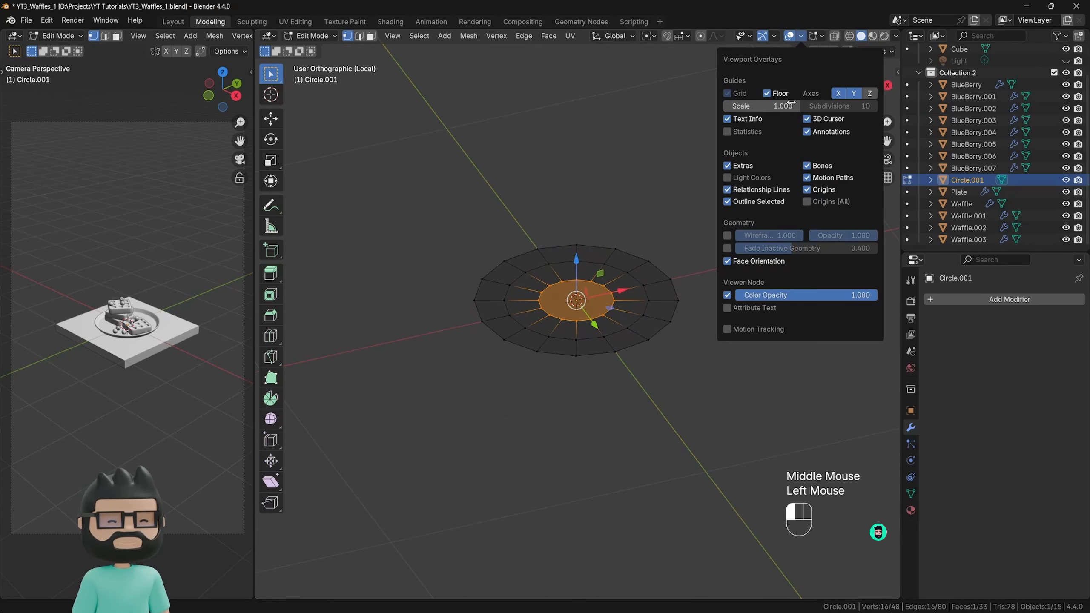
double_click(673, 241)
middle_click_drag(671, 229, 661, 319)
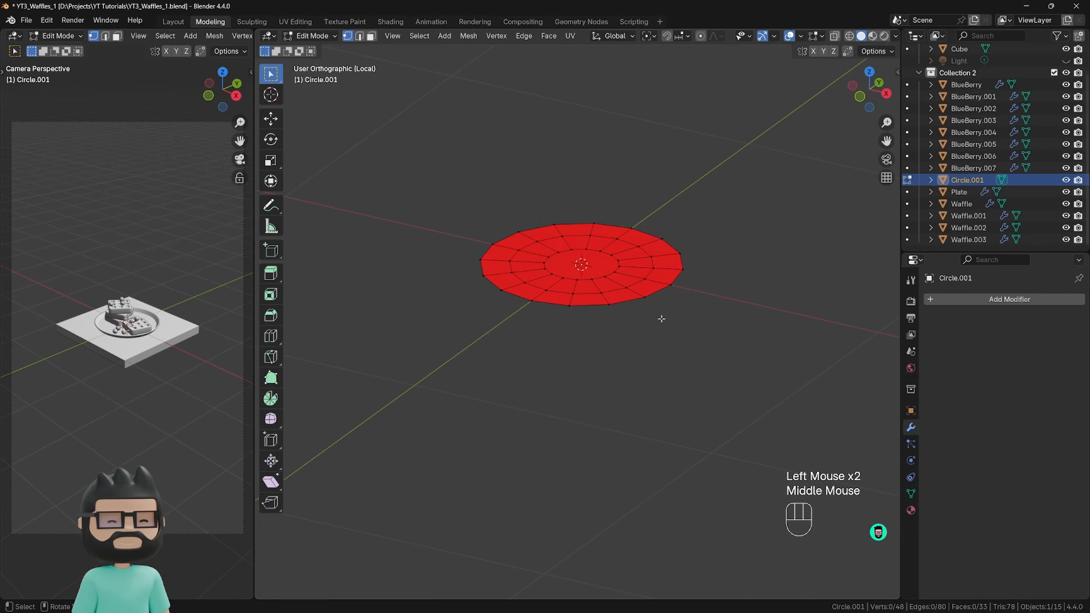
middle_click_drag(617, 266, 642, 343, "shift")
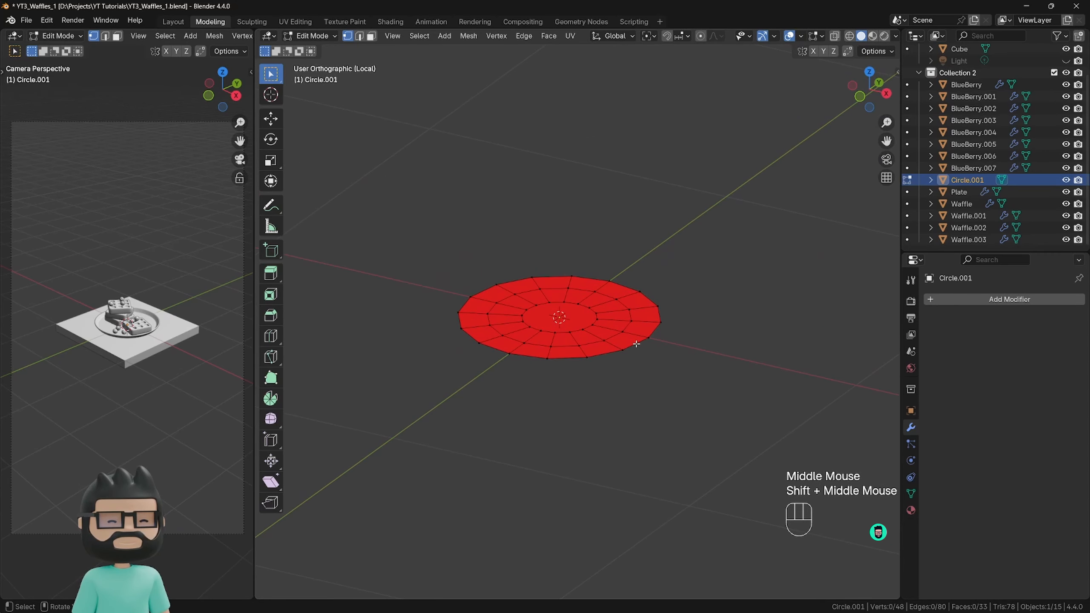
key("alt")
left_click(659, 317, "alt")
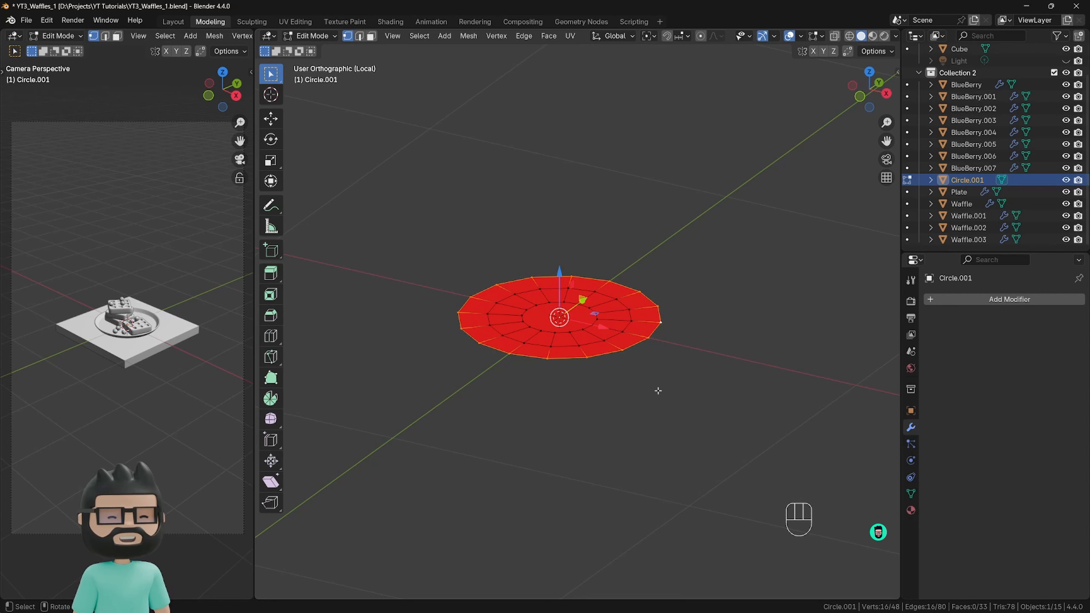
key("e")
key("z")
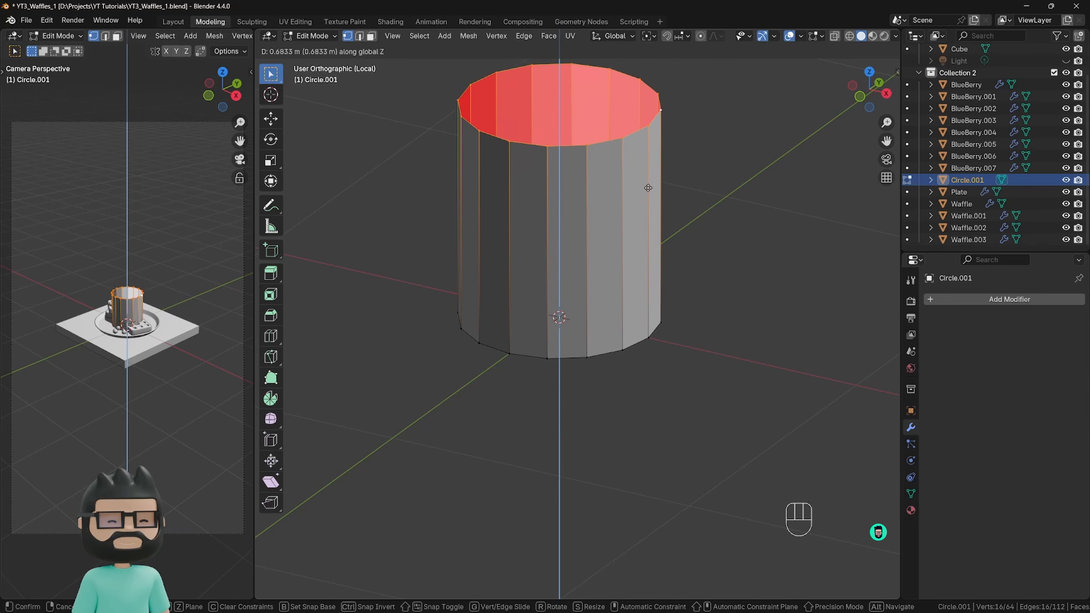
left_click(648, 195)
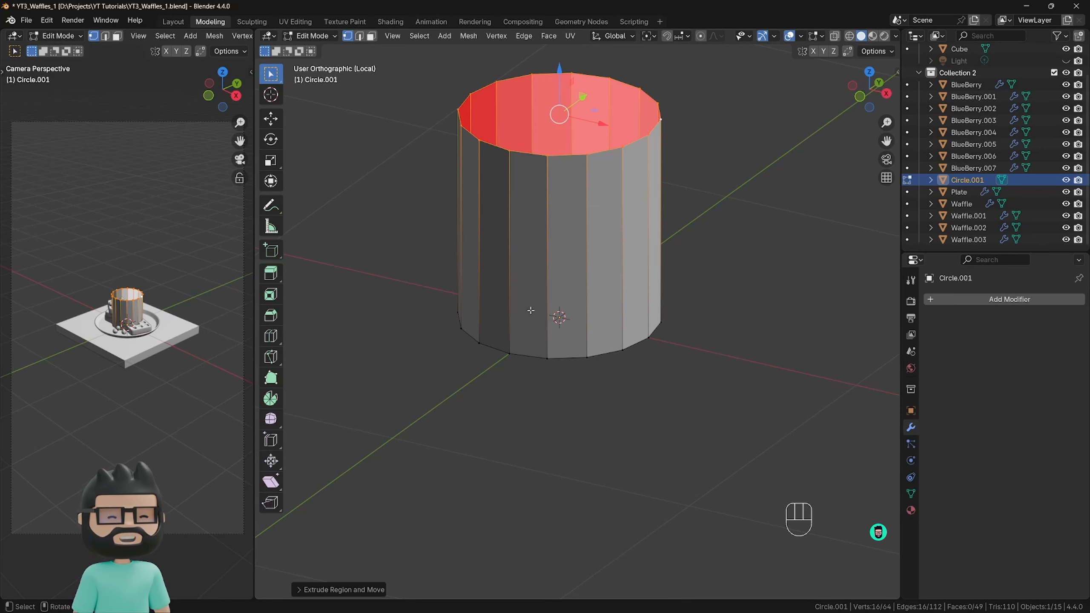
Extrude the wall's open top edge inward to about 0.8 scale and raise it slightly along Z to form a sloped shoulder.
middle_click_drag(531, 310, 513, 374, "shift")
scroll(601, 358, "down", 1)
scroll(602, 359, "up", 2)
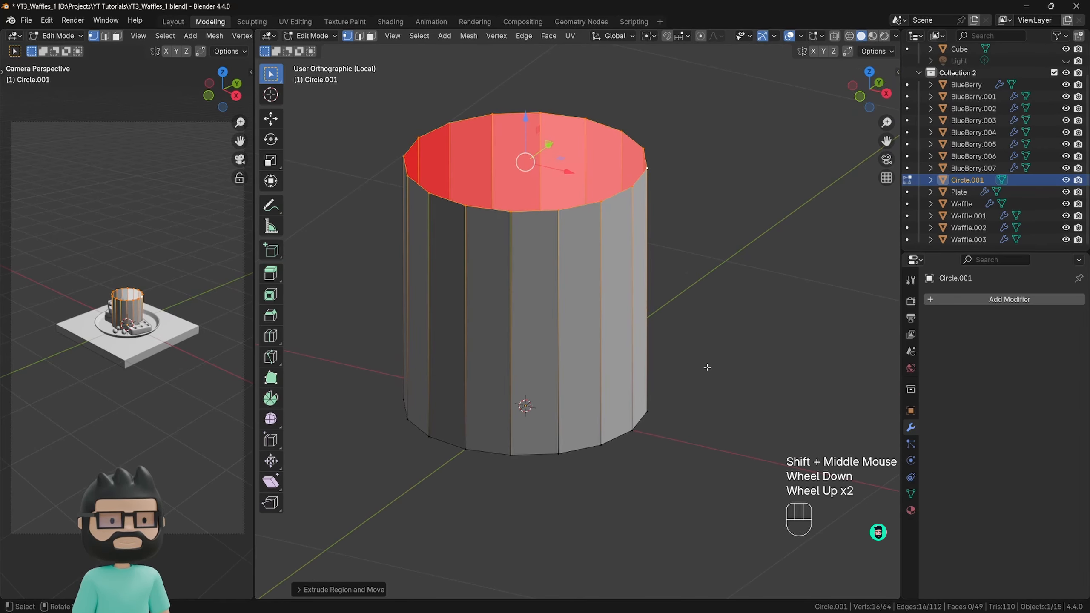
key("e")
key("s")
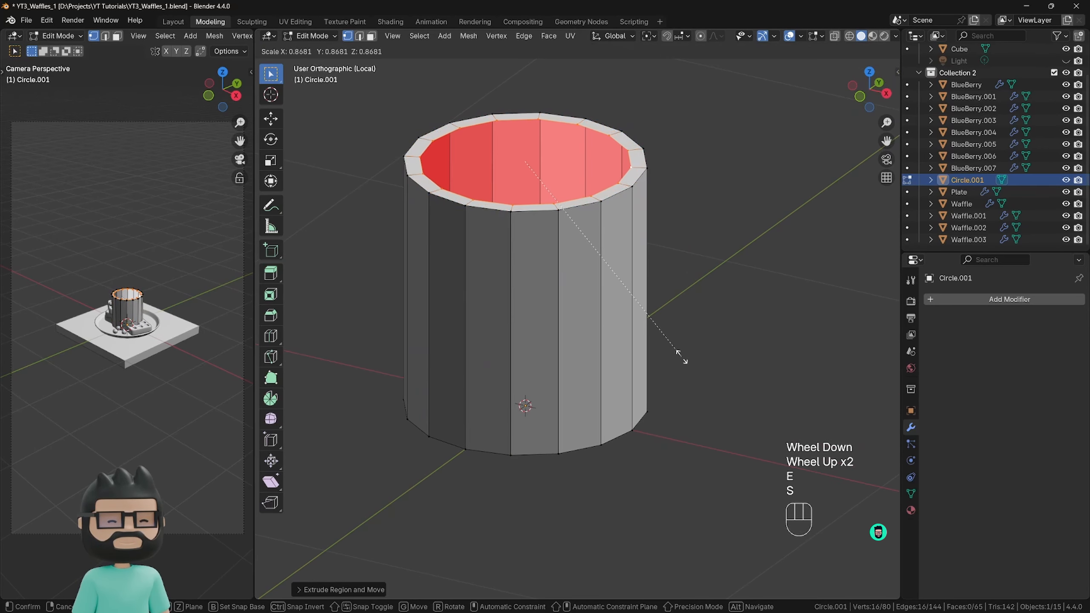
left_click(665, 350)
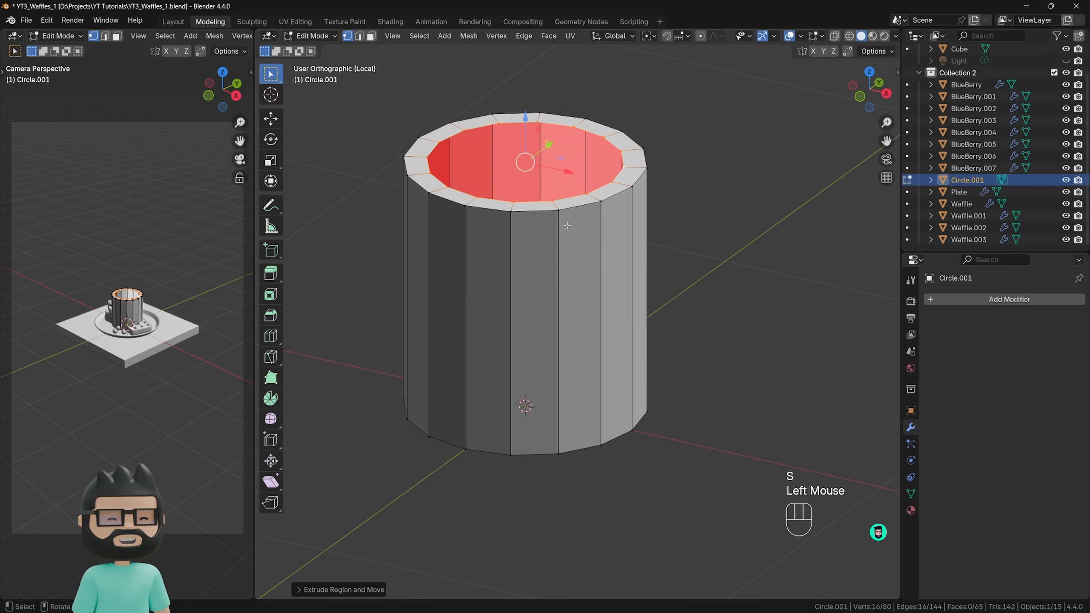
key("g")
key("z")
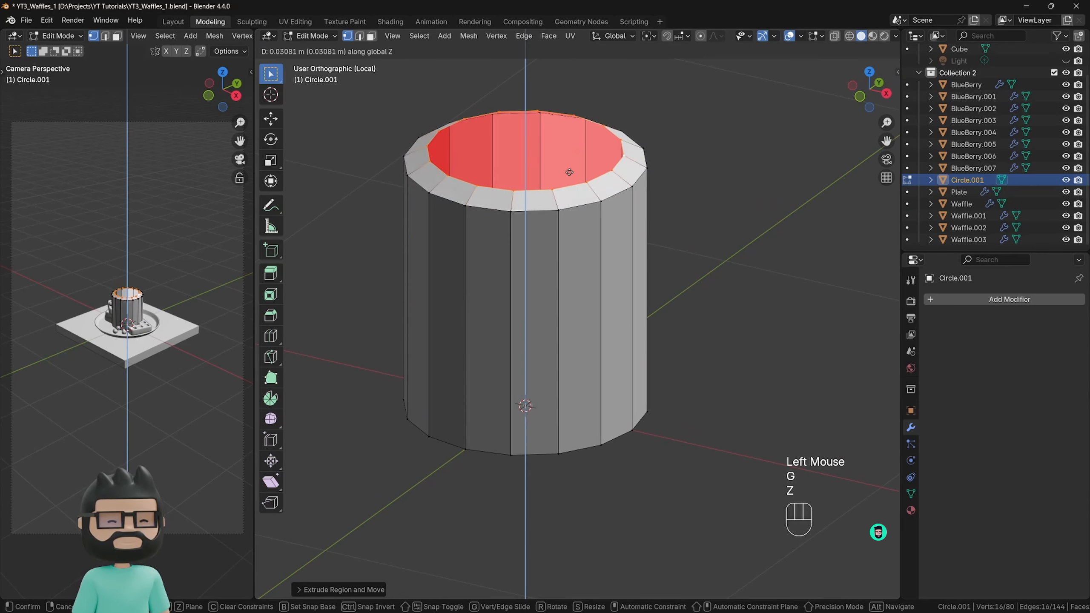
left_click(568, 169)
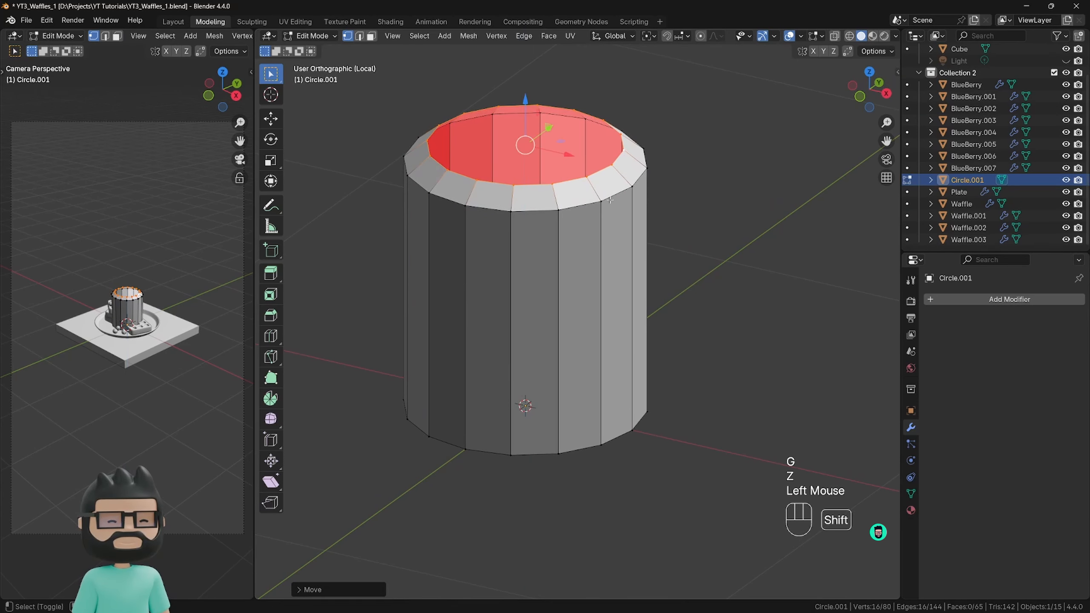
Extrude the shoulder's inner edge upward along Z twice, first slightly and then about 0.1 m, to form the jar's neck.
middle_click_drag(569, 168, 588, 250, "shift")
key("e")
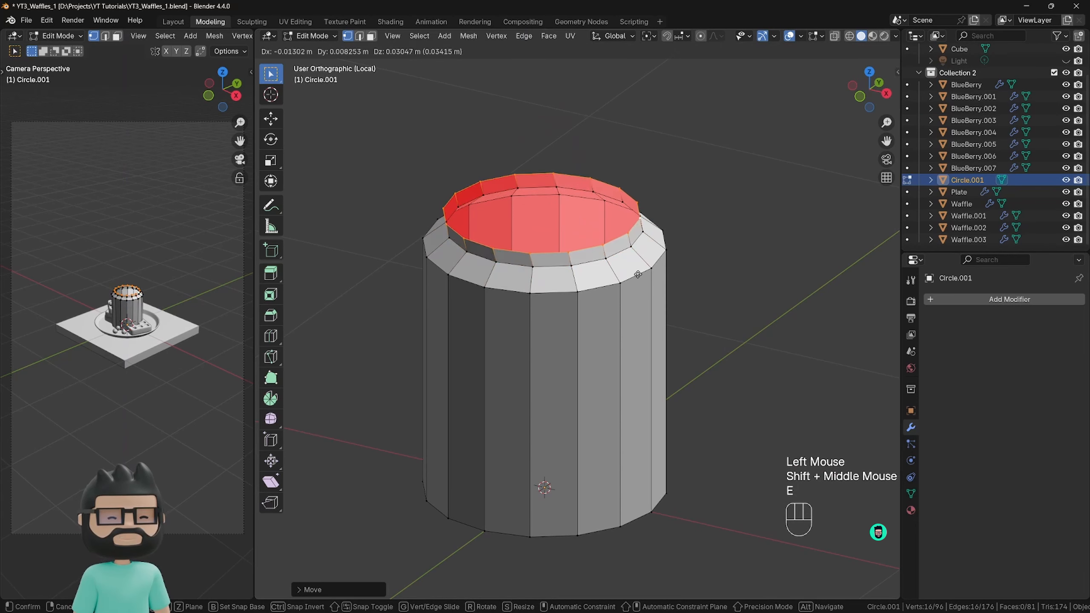
key("z")
left_click(640, 274)
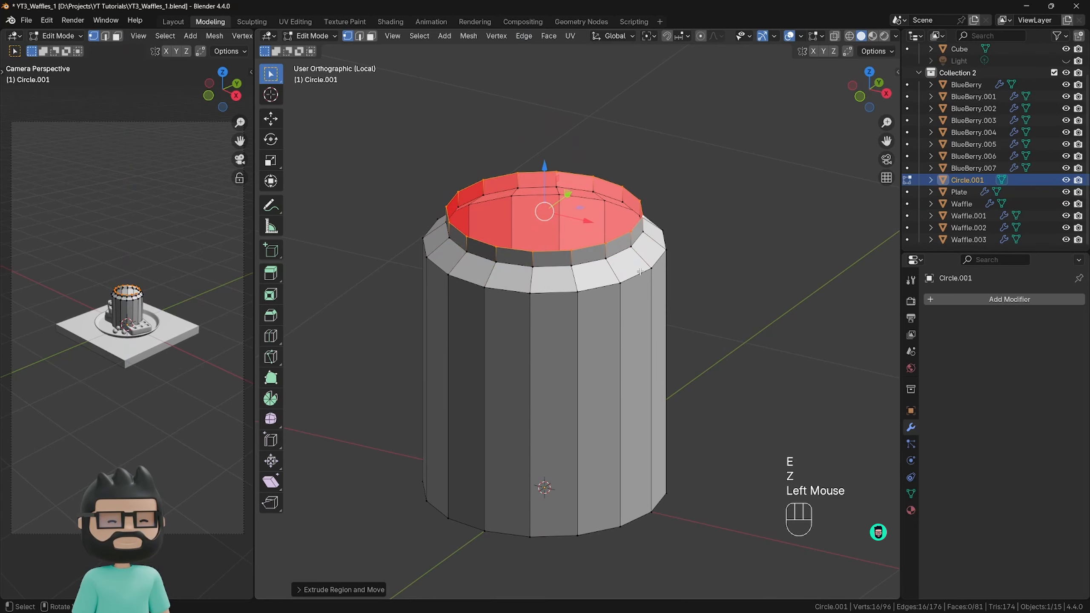
middle_click_drag(639, 271, 655, 248)
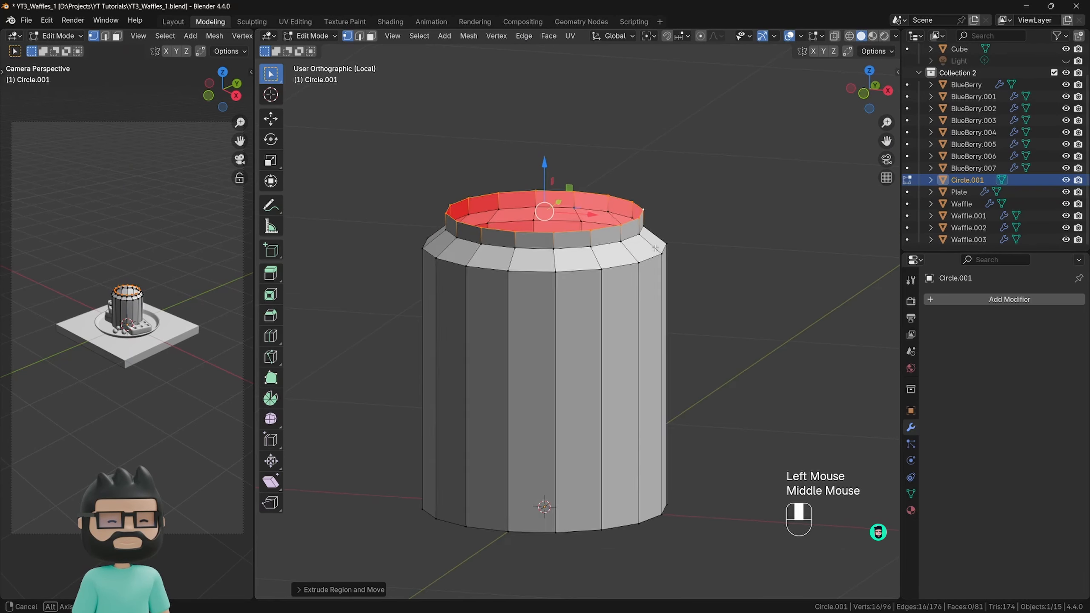
key("e")
key("z")
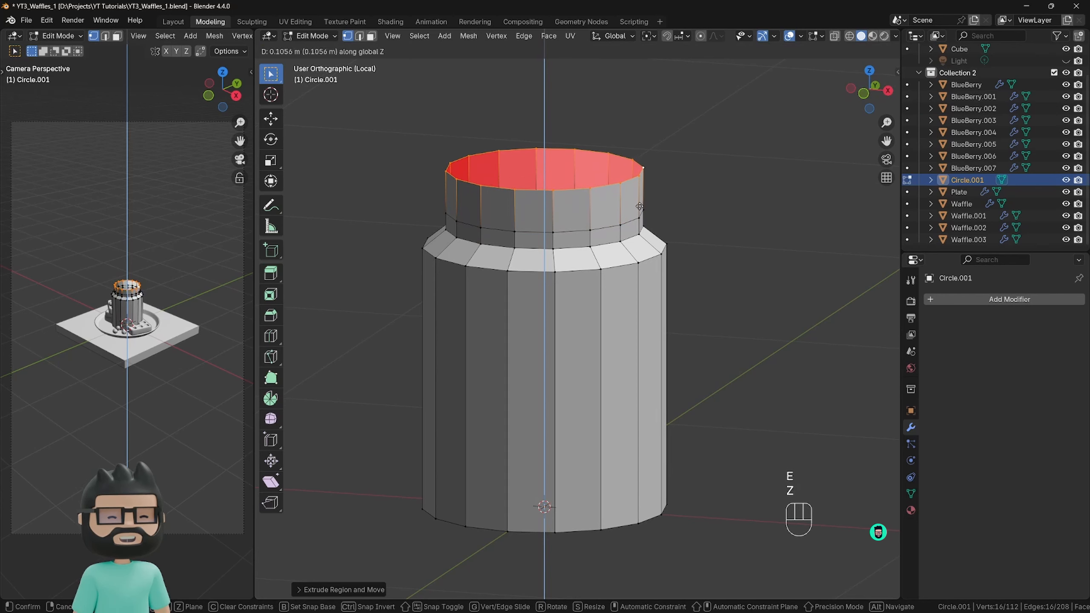
left_click(639, 210)
Return to Object Mode and add a Solidify modifier to give the jar wall thickness.
middle_click_drag(639, 209, 558, 300)
key("Tab")
scroll(613, 287, "down", 3)
left_click(957, 298)
mouse_move(957, 296)
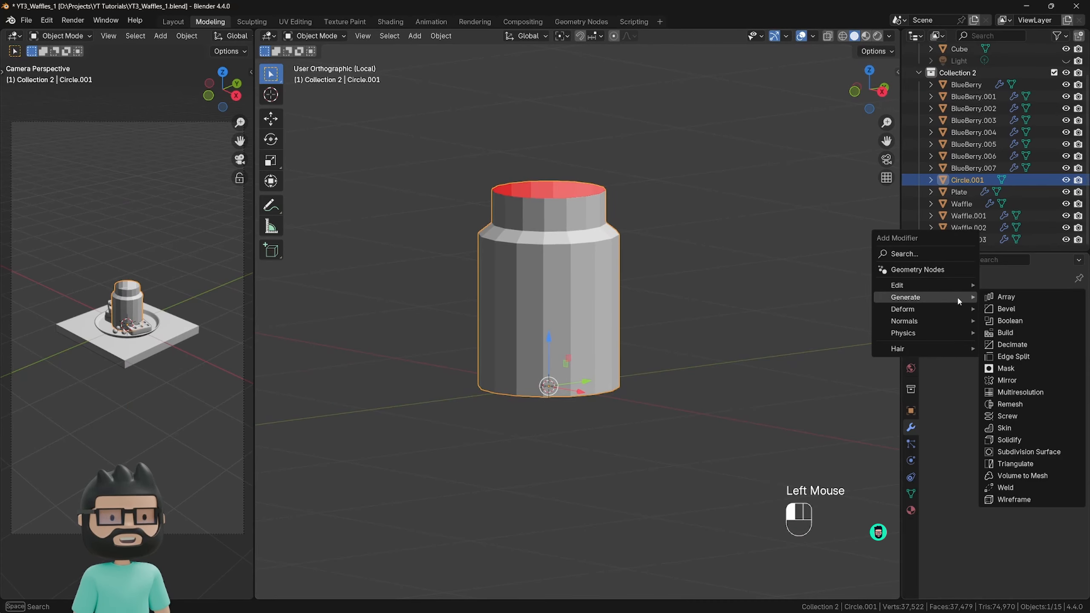
left_click(1004, 441)
middle_click_drag(623, 271, 554, 204)
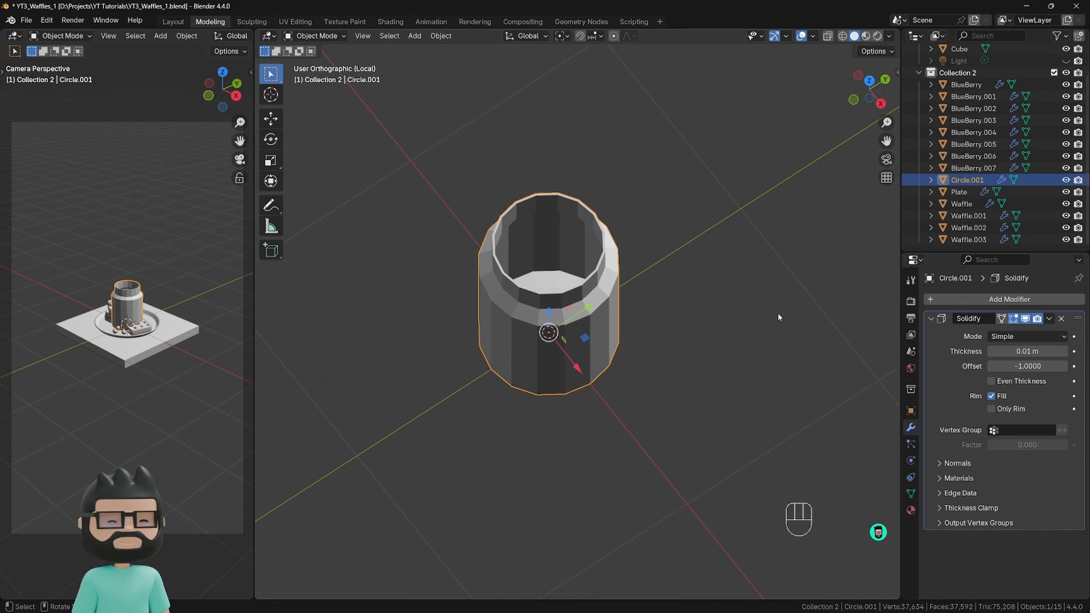
left_click(931, 319)
Add a Subdivision Surface modifier to the jar after Solidify and check the smoothed shape.
left_click(943, 300)
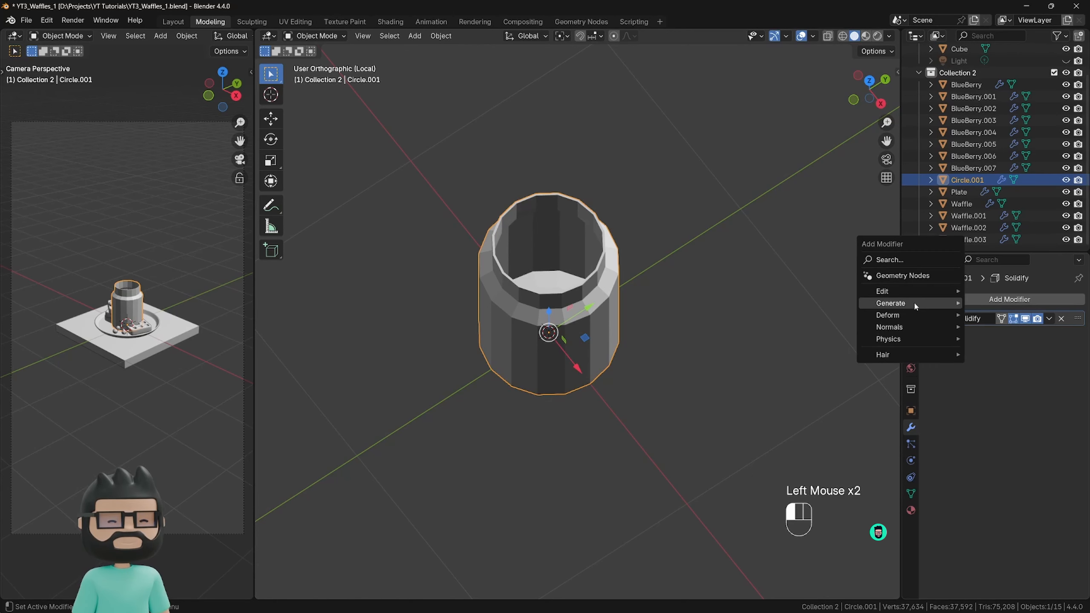
mouse_move(914, 302)
left_click(1014, 458)
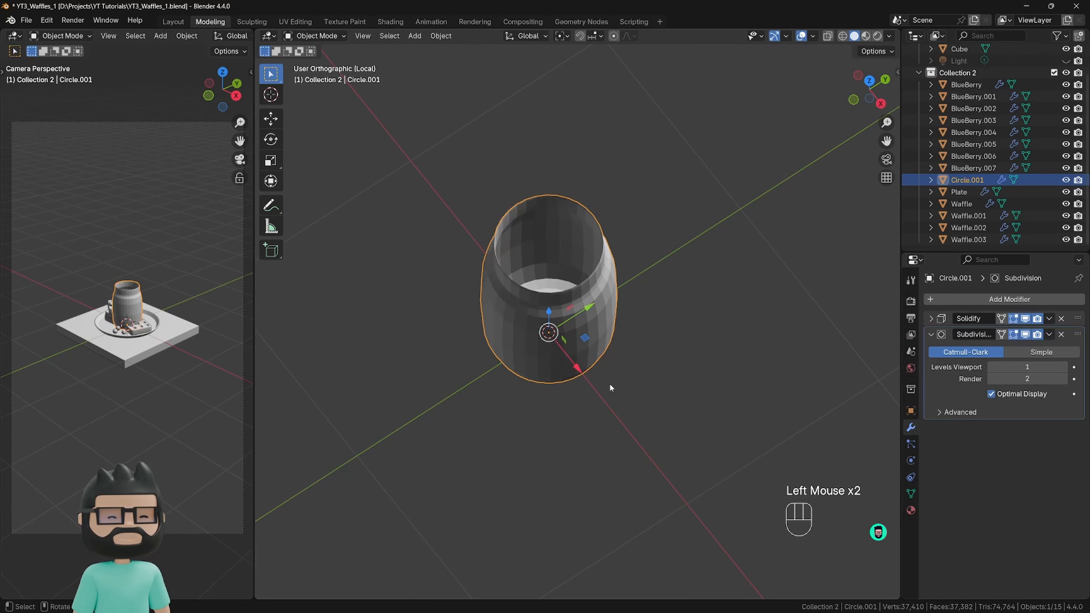
middle_click_drag(609, 382, 653, 295)
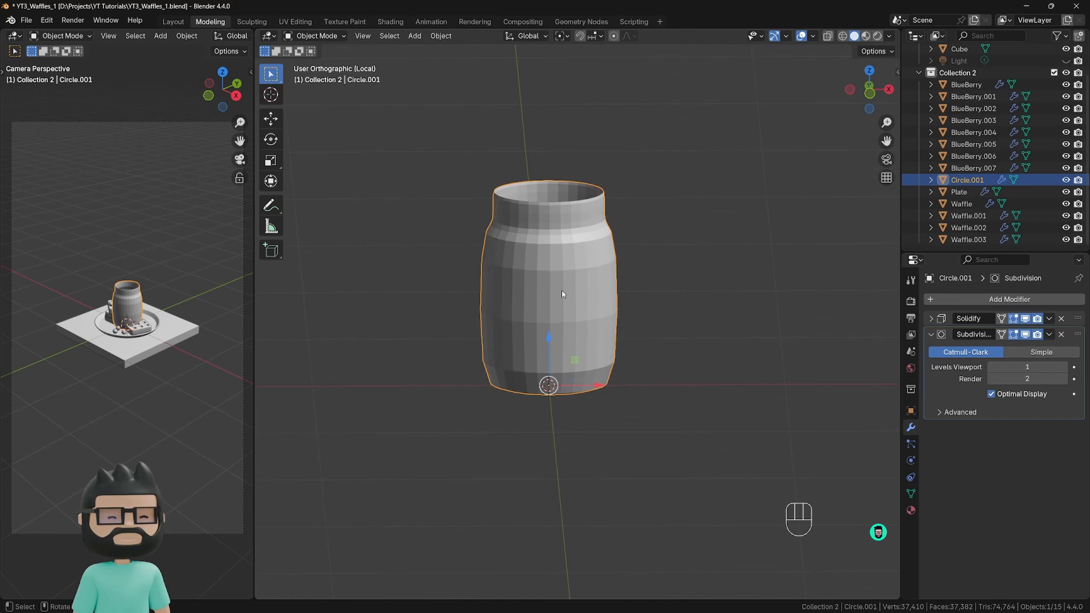
In Edit Mode from the front view, add one centered horizontal loop cut around the middle of the jar's body.
key("KP_1")
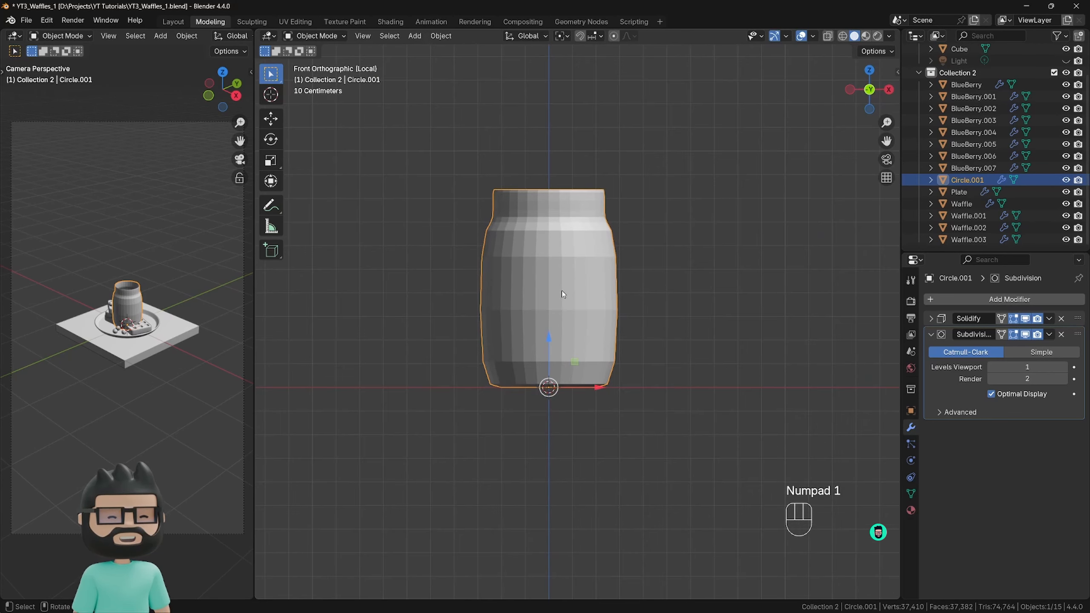
key("Tab")
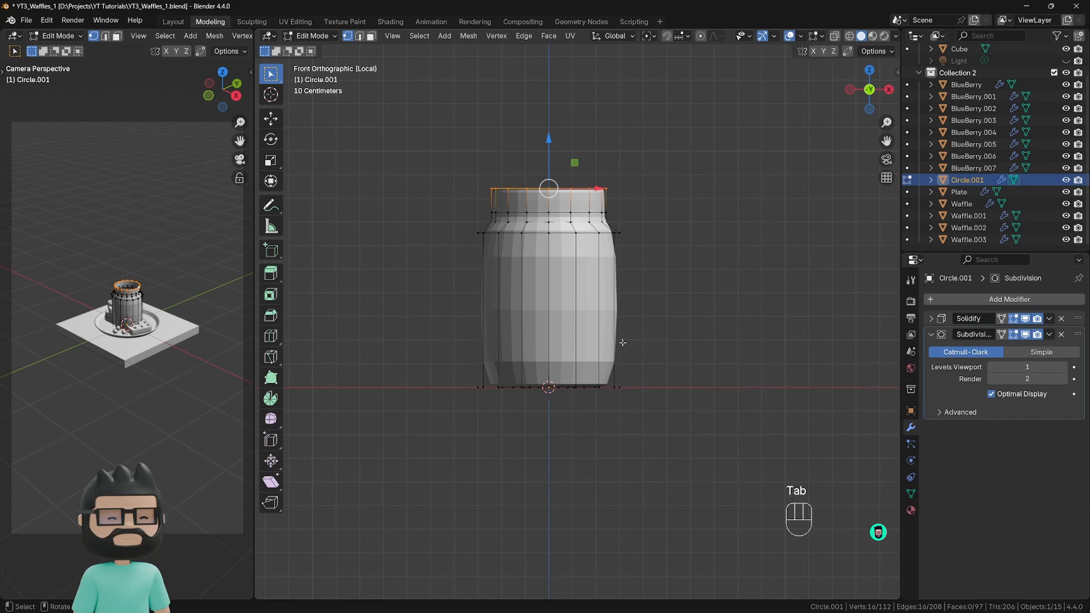
left_click(716, 318)
left_click(718, 305)
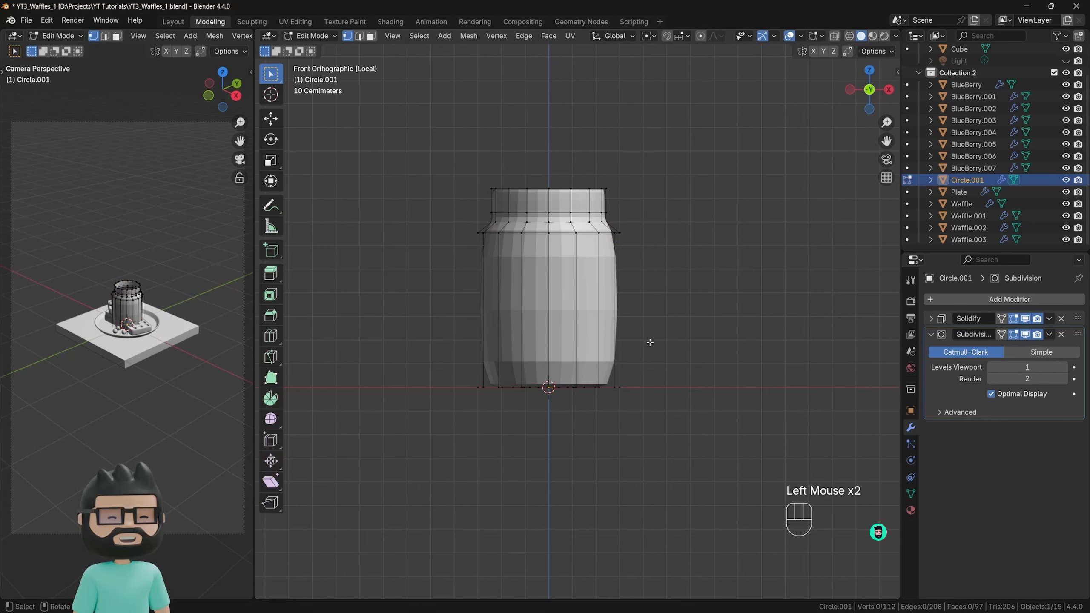
key("ctrl+r")
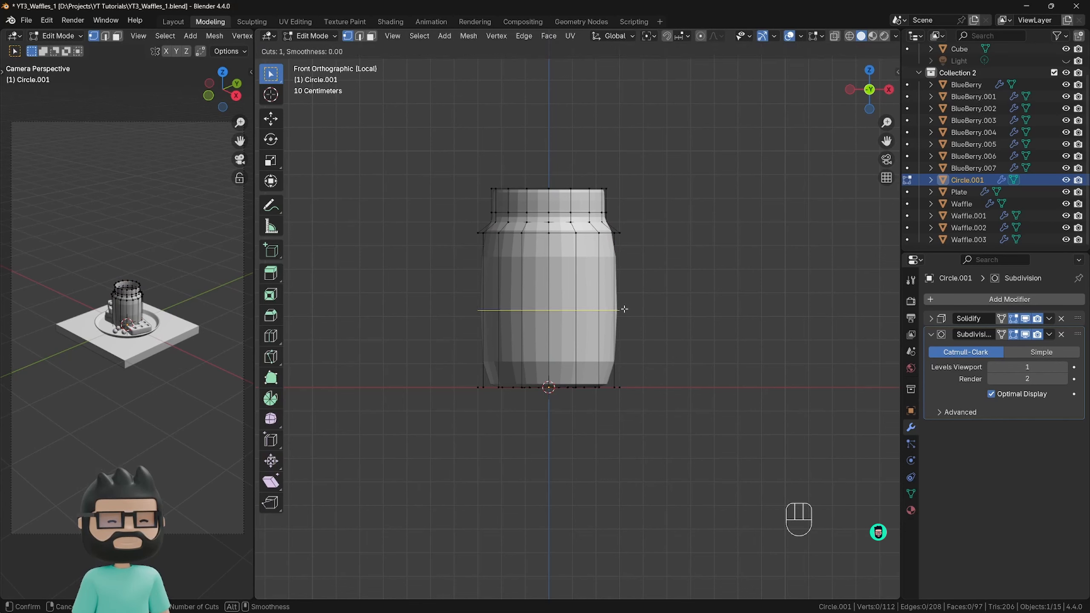
left_click(624, 309)
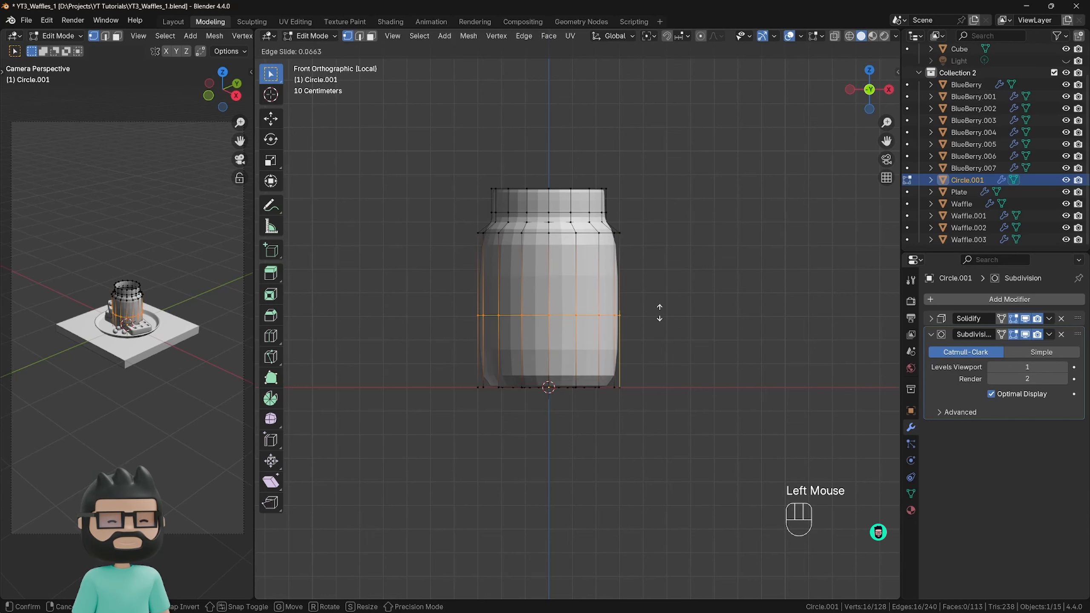
right_click(673, 302)
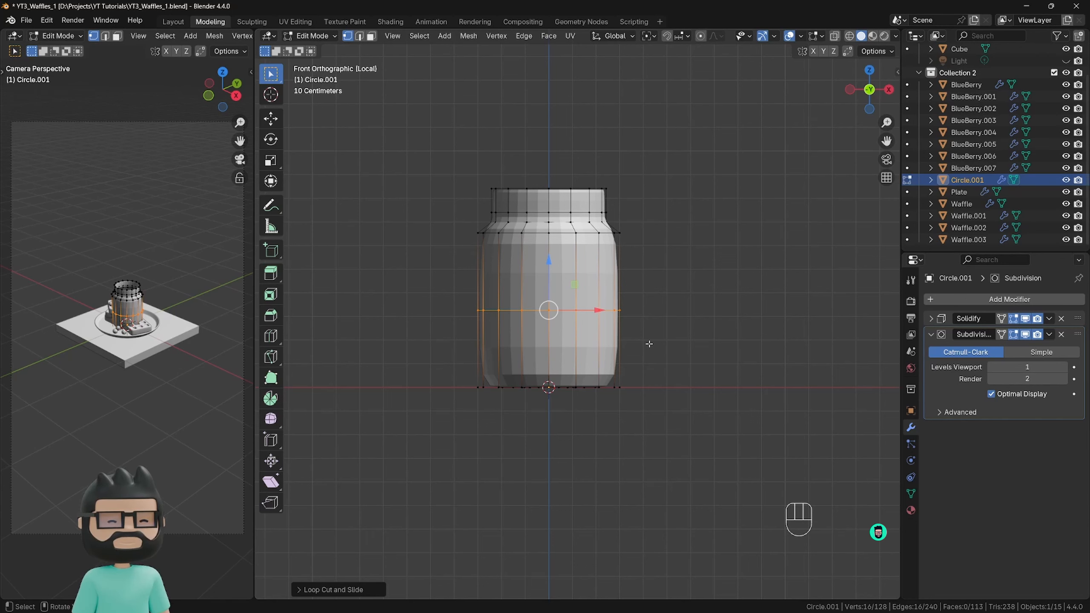
Bevel the jar body's middle edge loop with one segment and an offset of about 0.29 m, then clear the selection.
key("ctrl+b")
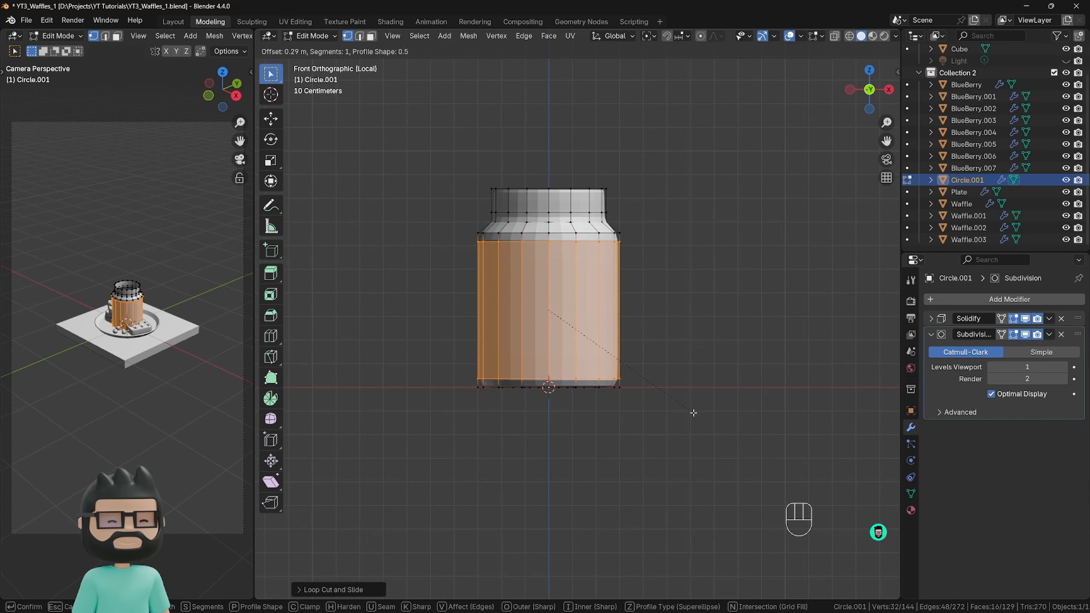
left_click(691, 412)
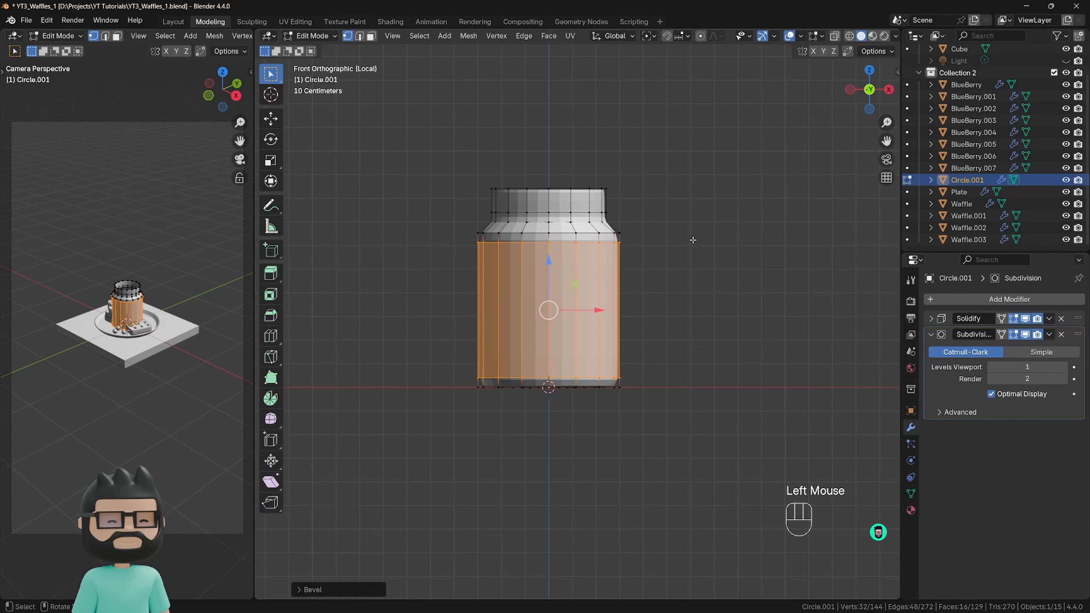
double_click(687, 271)
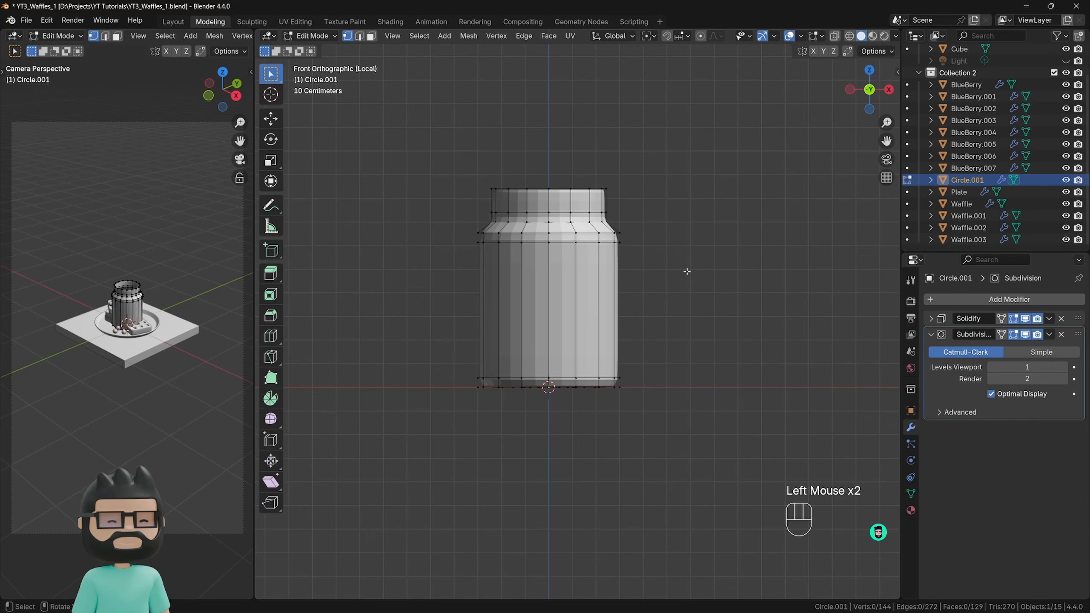
Return to Object Mode and apply Shade Smooth to the jar.
key("Tab")
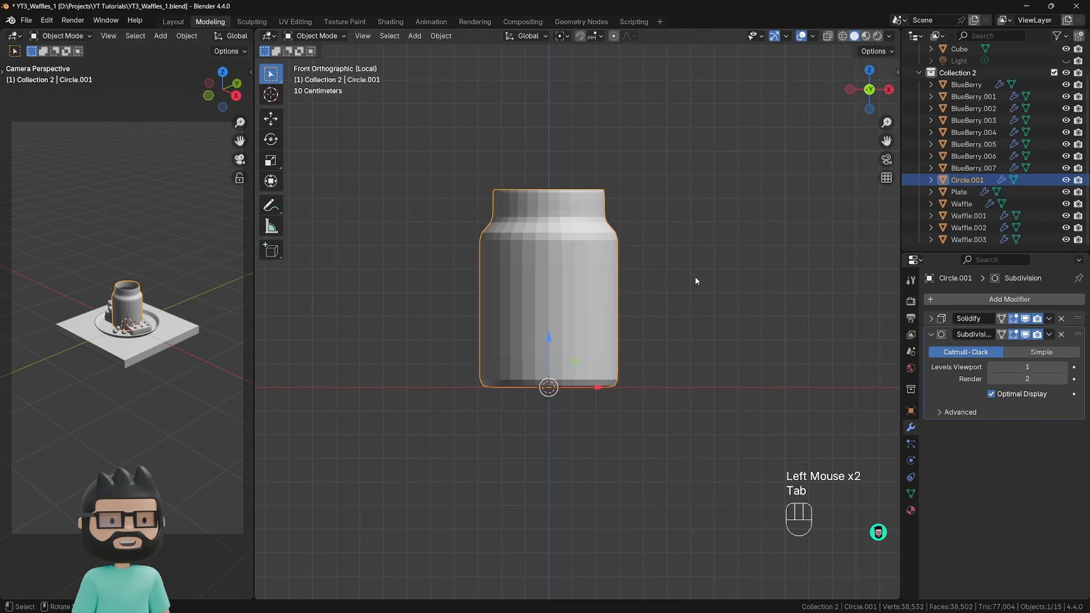
right_click(567, 251)
left_click(566, 249)
middle_click_drag(674, 275, 616, 263)
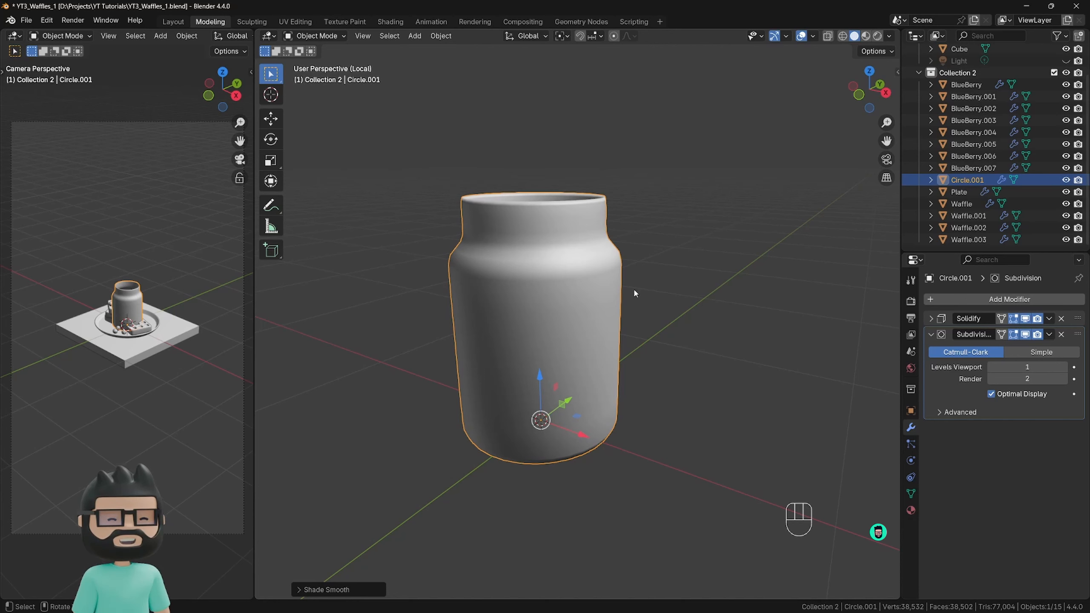
In Edit Mode, add one centered horizontal loop cut around the jar's sloped shoulder.
key("Tab")
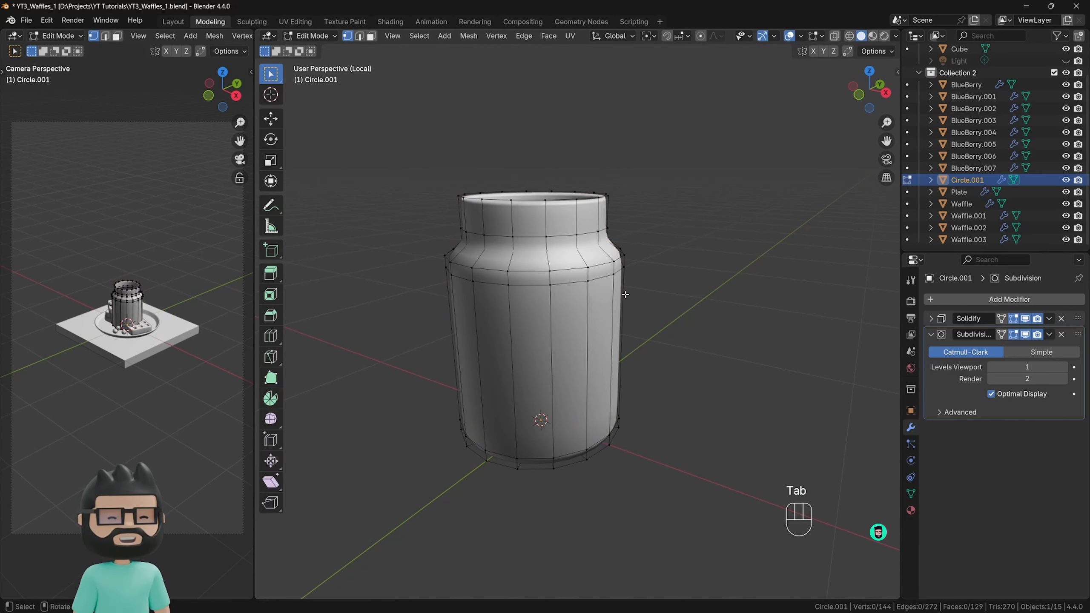
key("ctrl+r")
left_click(607, 254)
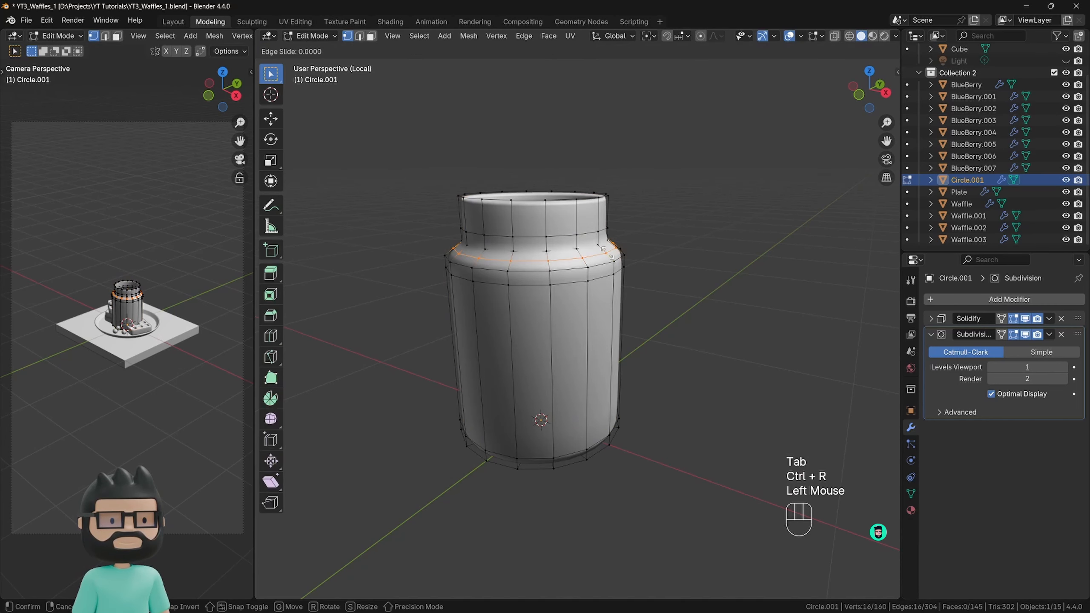
right_click(607, 254)
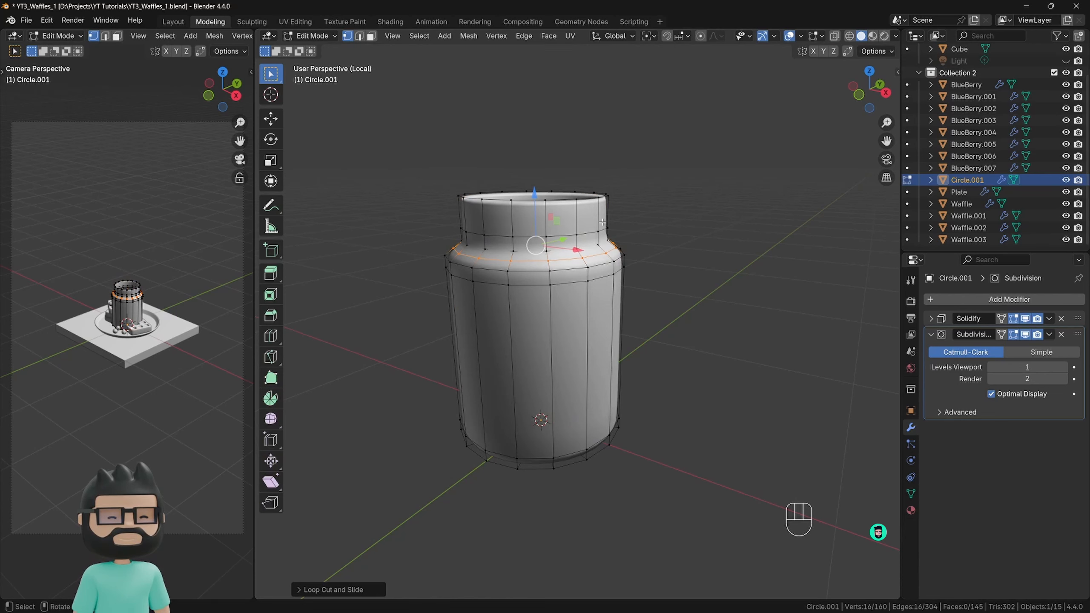
Add a loop cut around the jar's neck, slide it close to the rim, and switch to face selection with nothing selected.
key("ctrl+r")
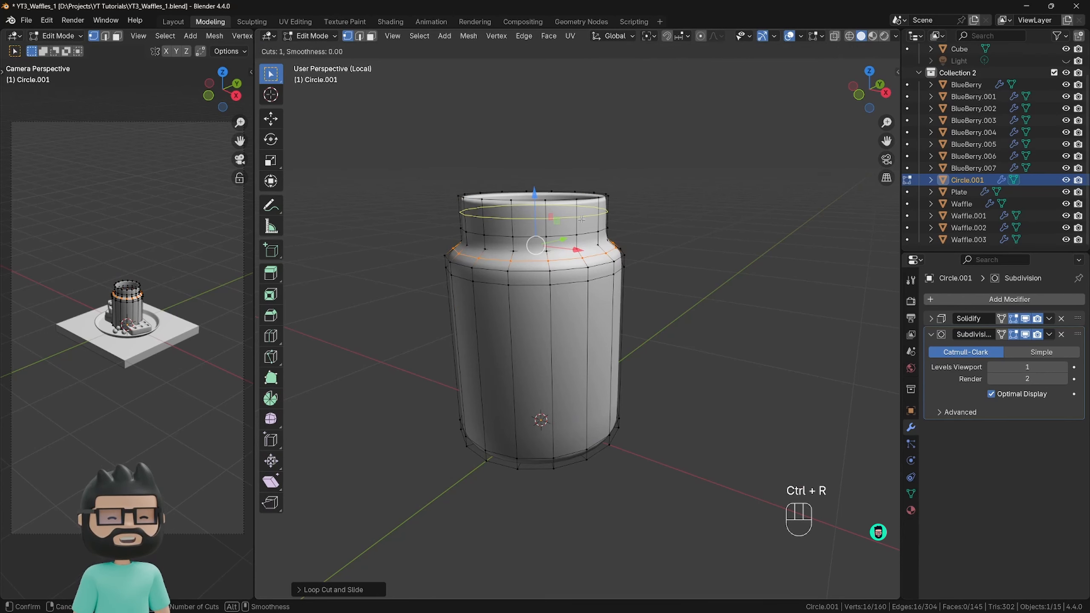
left_click(581, 219)
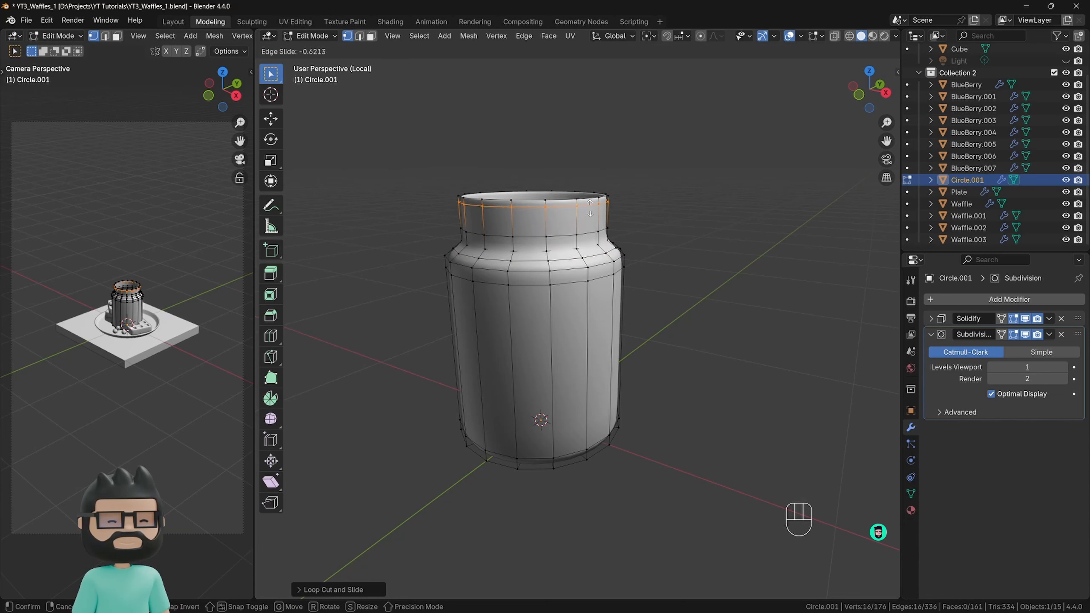
left_click(605, 209)
left_click(702, 217)
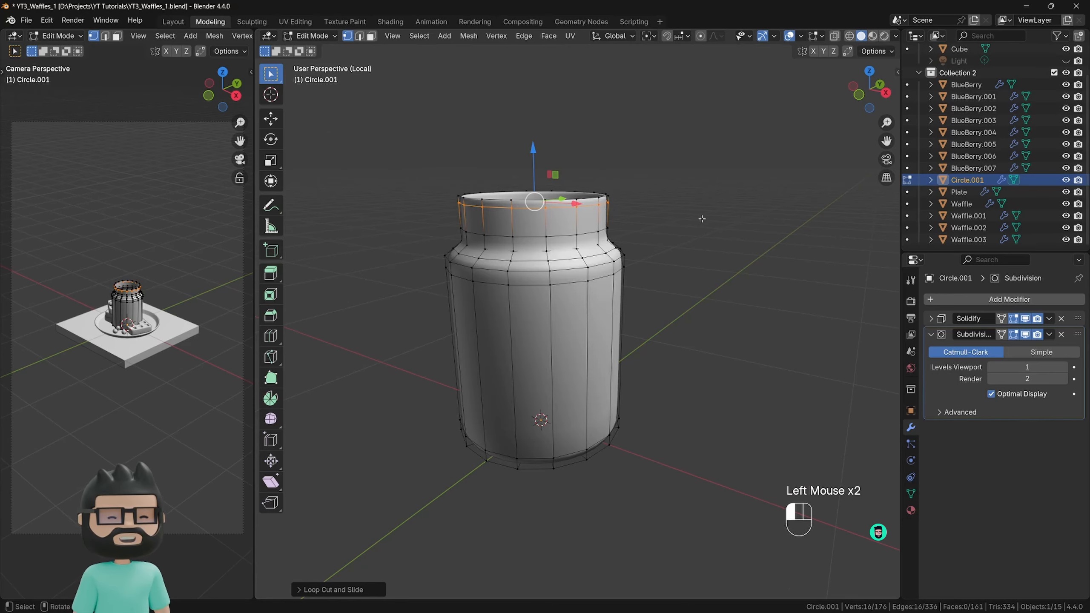
middle_click_drag(701, 217, 528, 211)
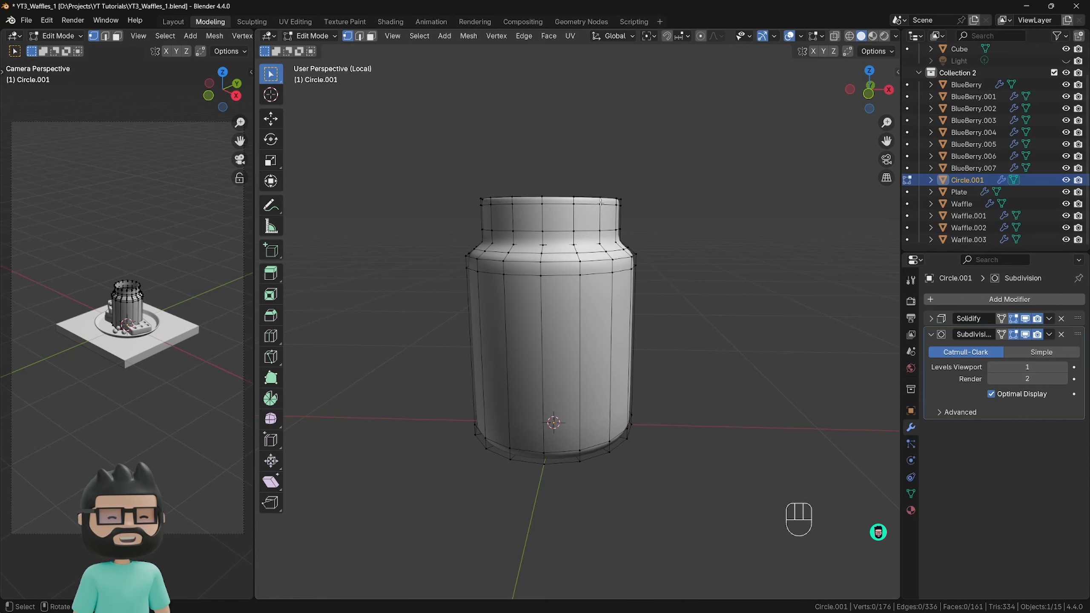
middle_click_drag(601, 202, 618, 223)
left_click(617, 211)
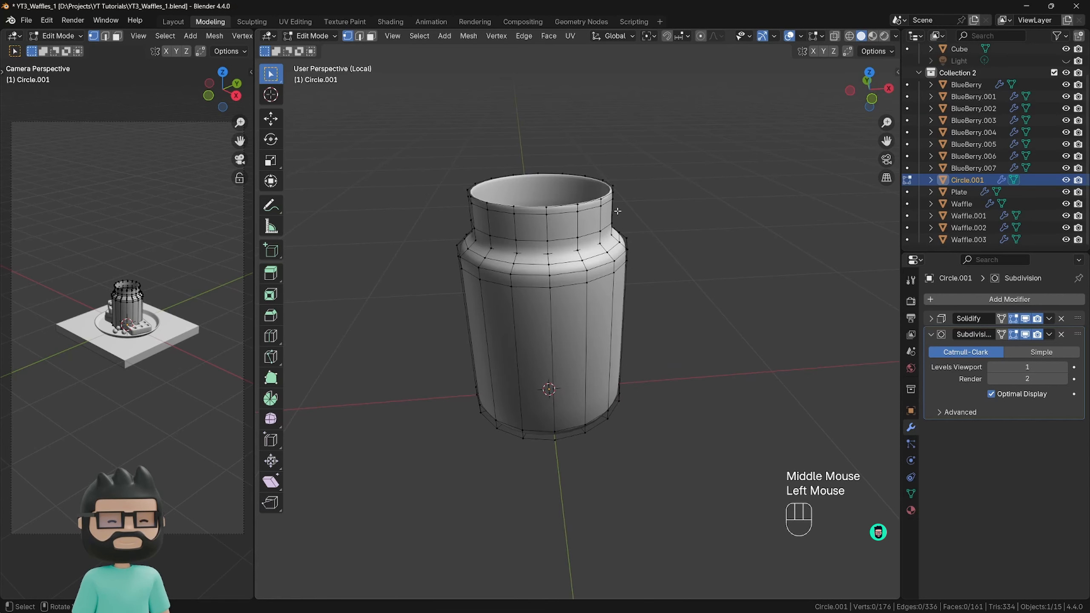
key("3")
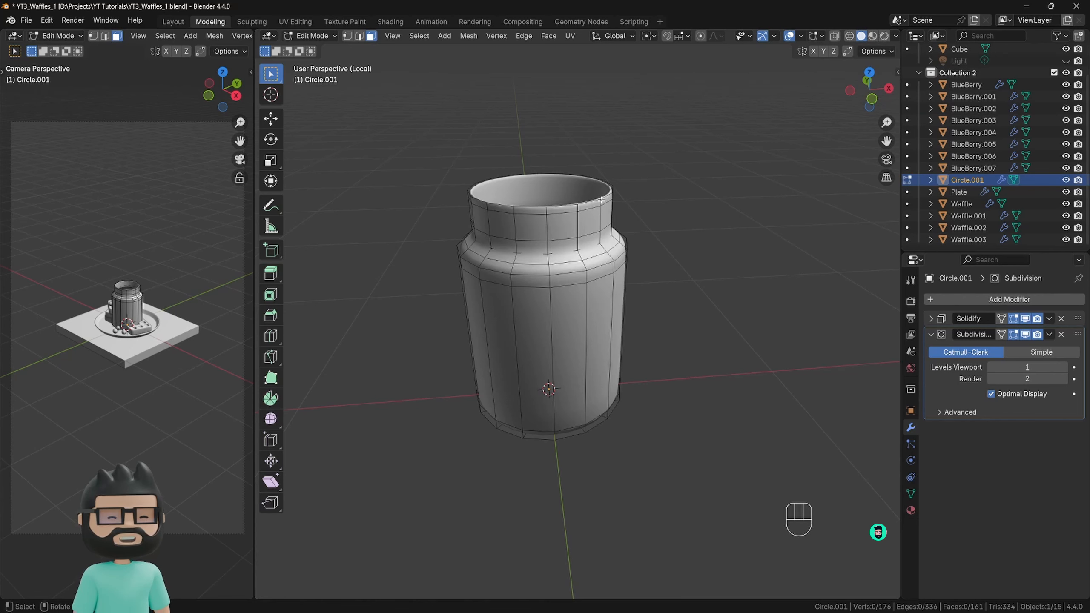
Select the two upper face loops around the jar's neck, duplicate them in place, and try enlarging the duplicate.
key("alt")
key("shift")
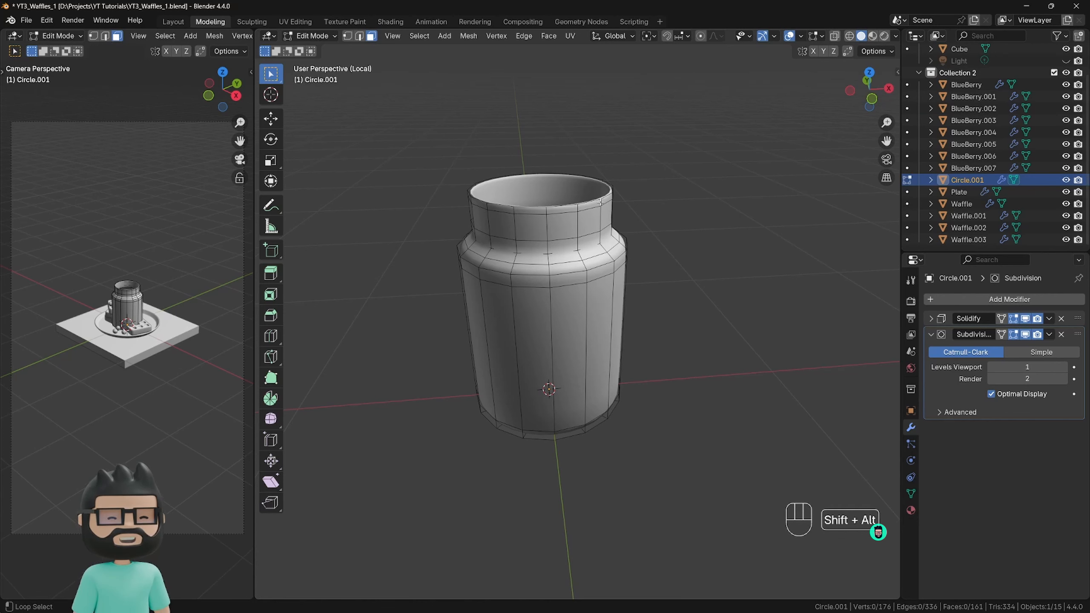
left_click(600, 201, "alt+shift")
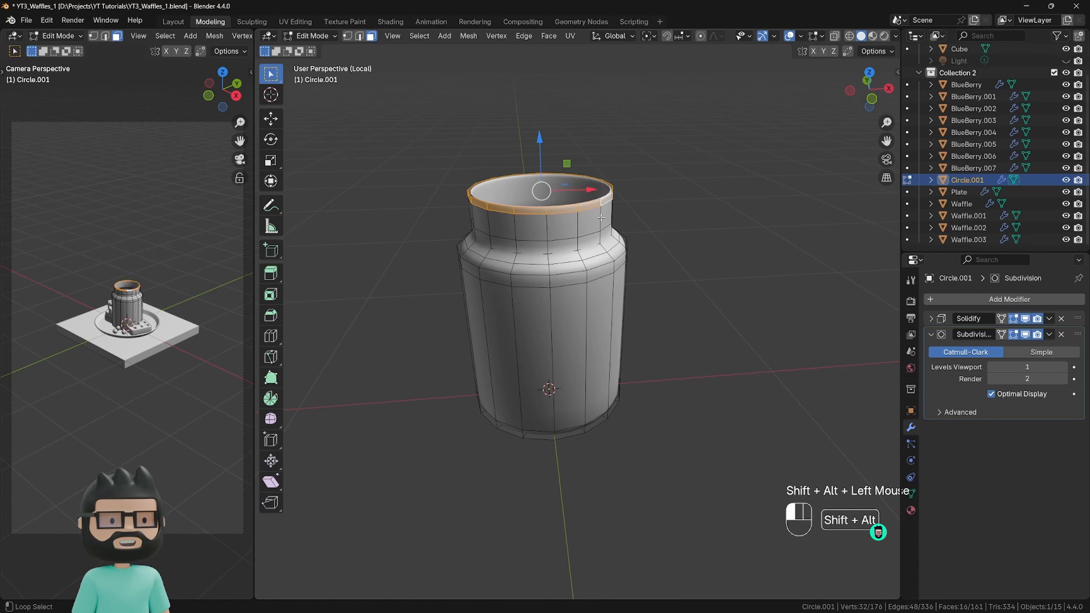
left_click(565, 235, "alt+shift")
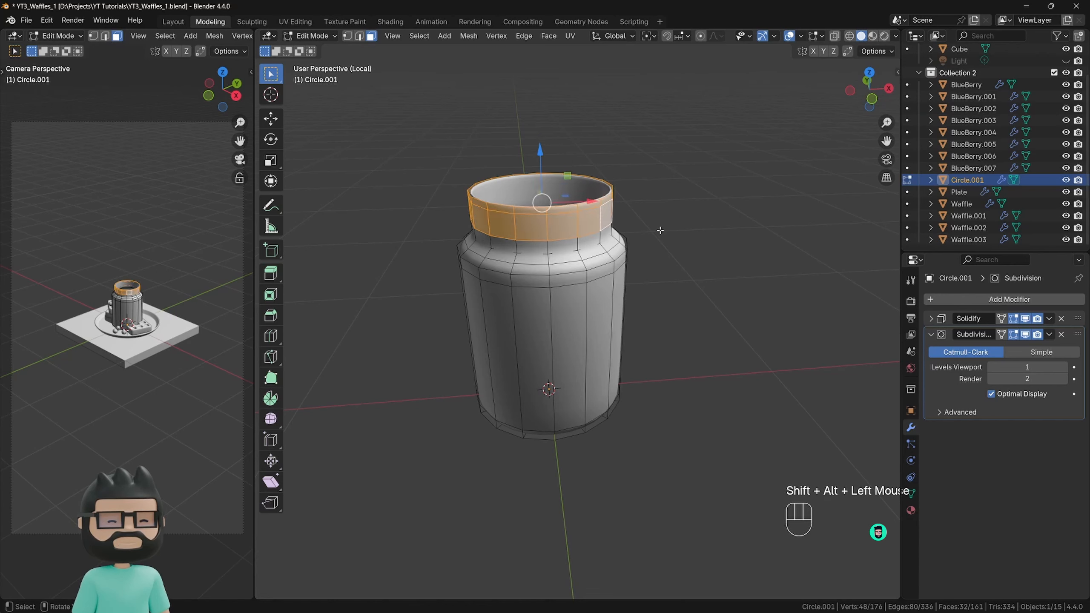
key("shift")
key("shift+d")
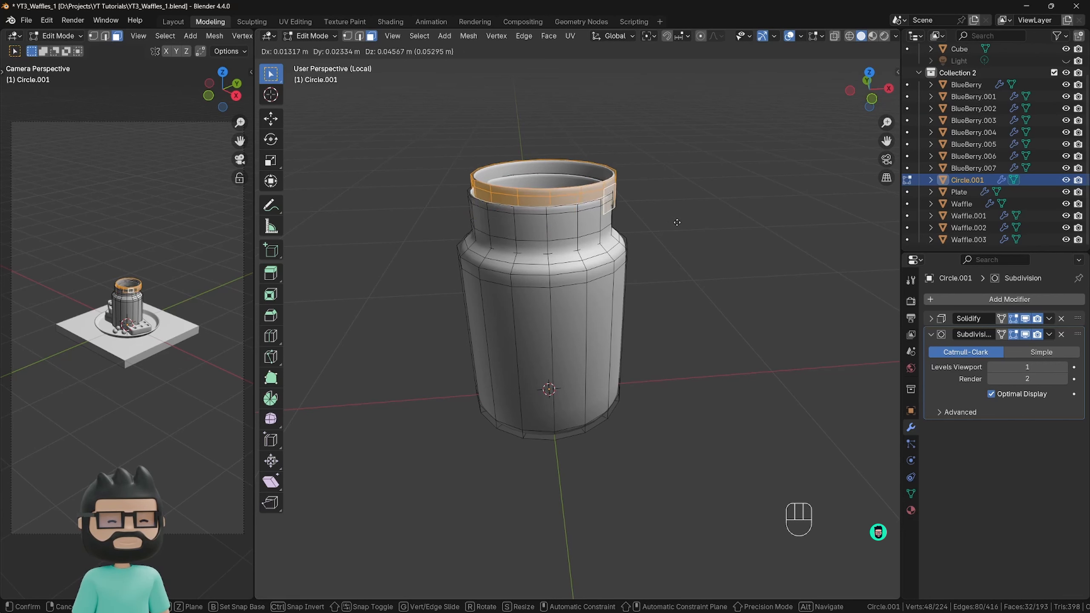
right_click(677, 225)
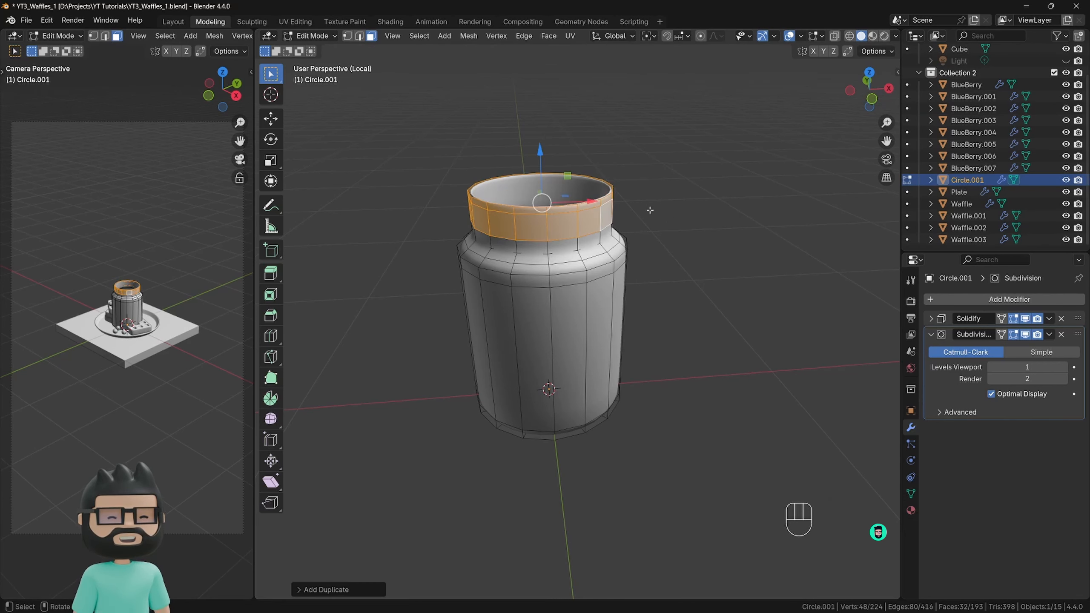
key("s")
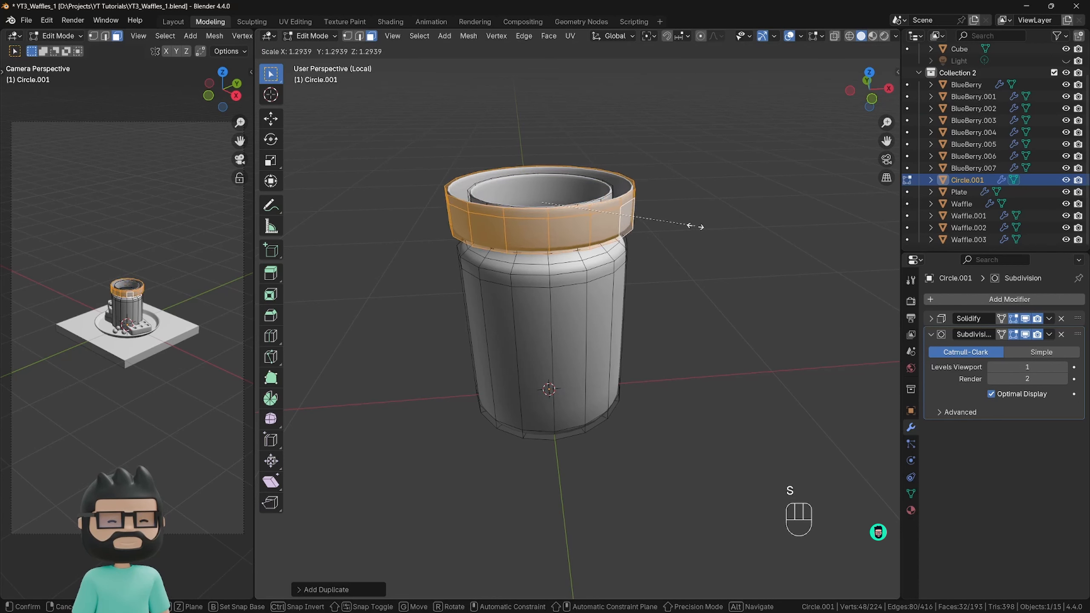
right_click(694, 226)
Try moving a single face of the duplicated neck band, then undo back to before the duplication and loop selection.
left_click(709, 219)
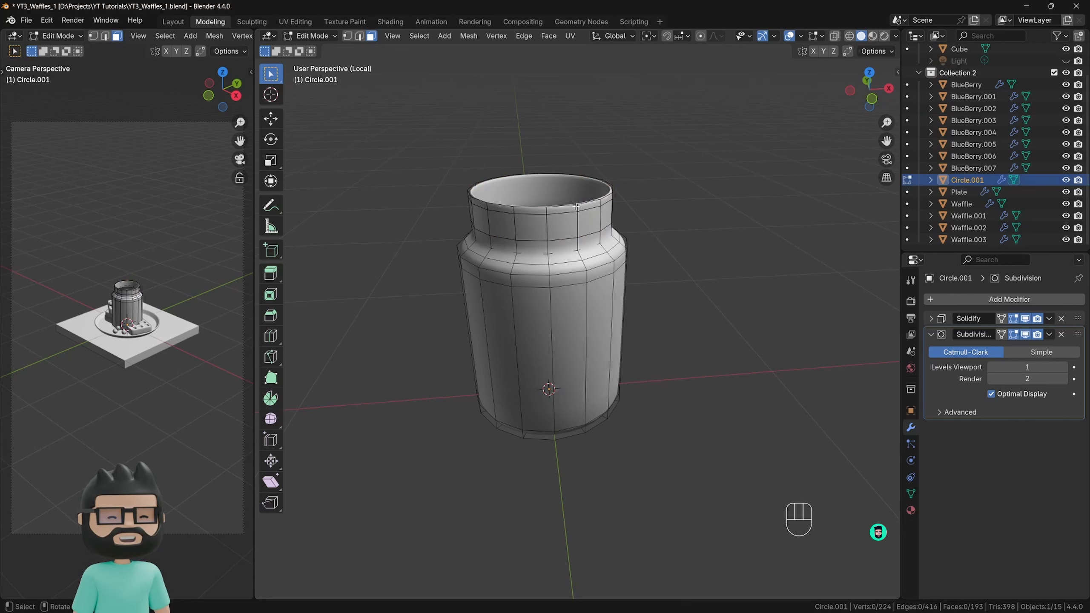
left_click(592, 222)
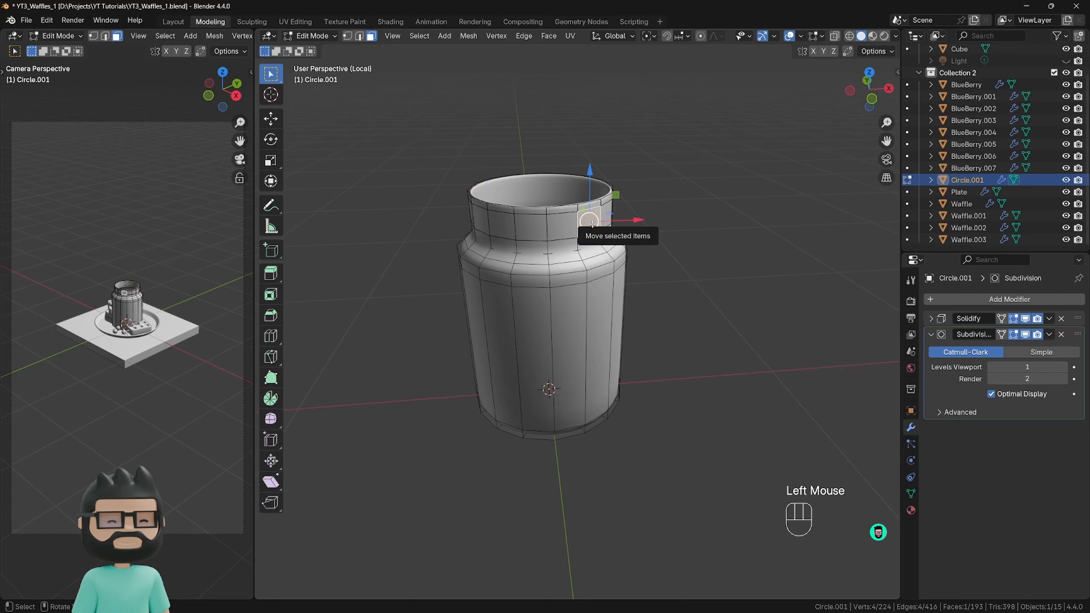
key("g")
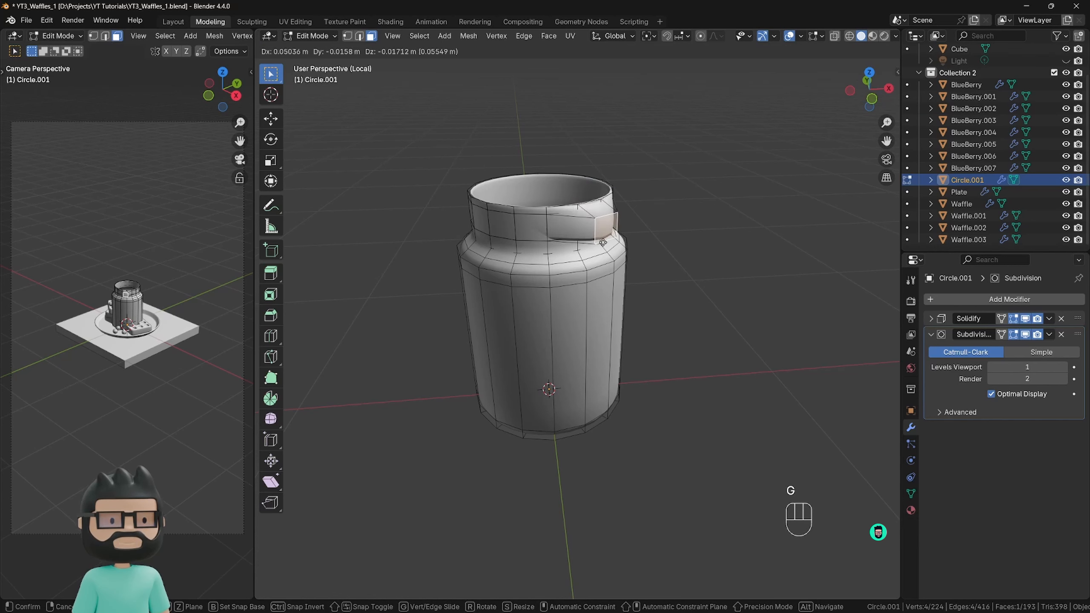
right_click(642, 225)
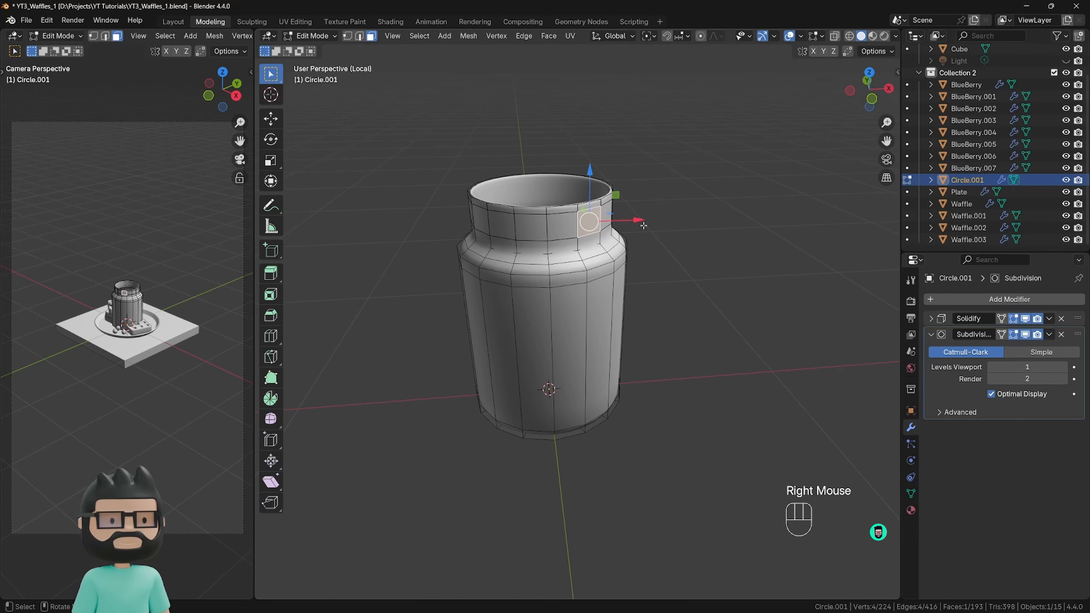
key("ctrl+z")
key("ctrl+z")
key("ctrl+z")
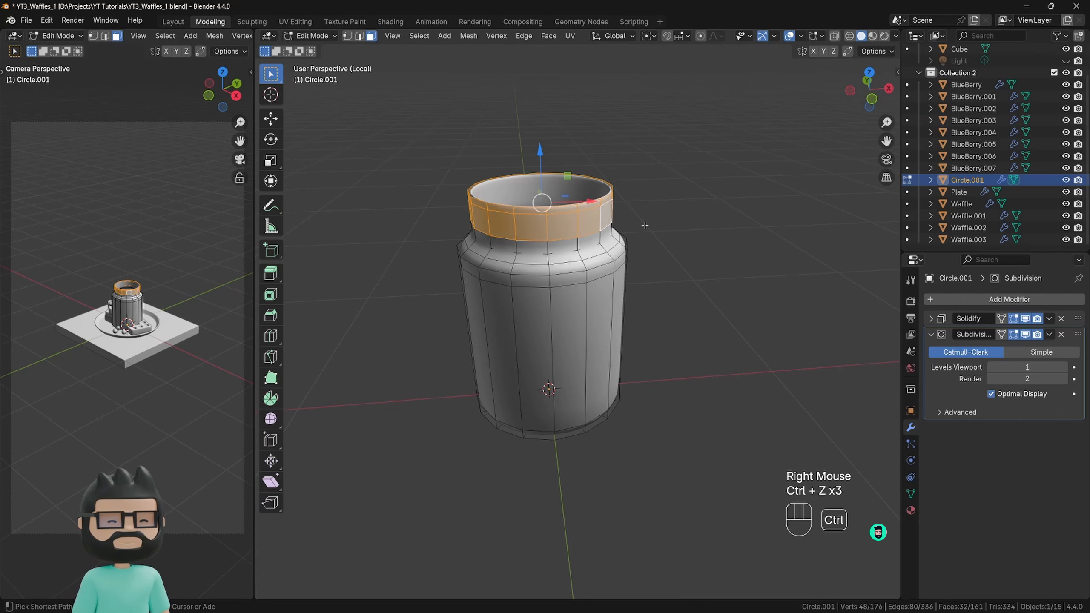
key("ctrl+z")
key("ctrl+z")
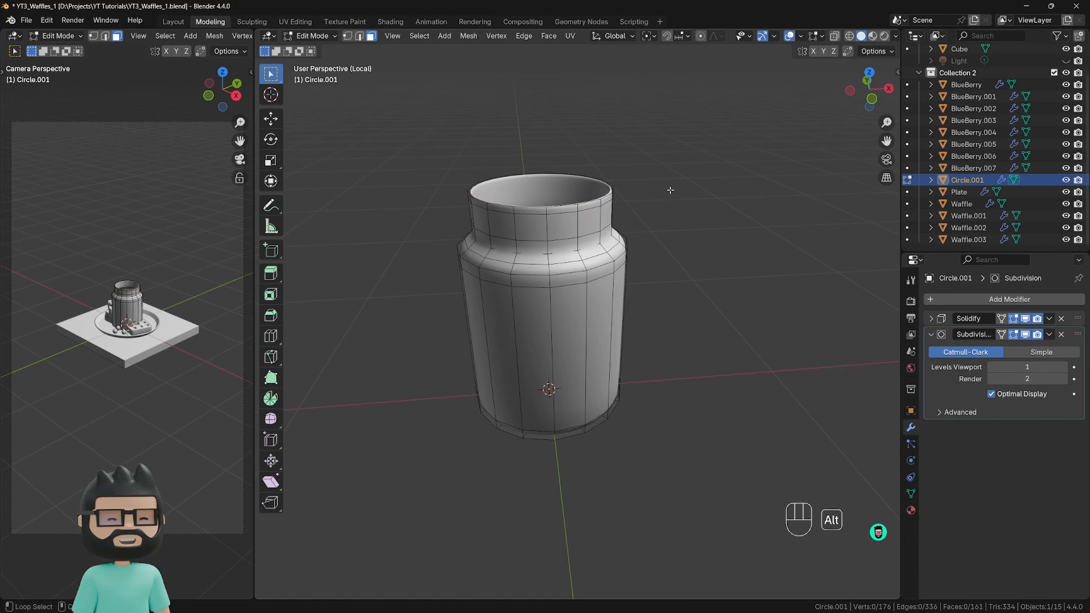
Select the two upper face loops around the jar's neck and duplicate them in place.
left_click(599, 203, "alt+shift")
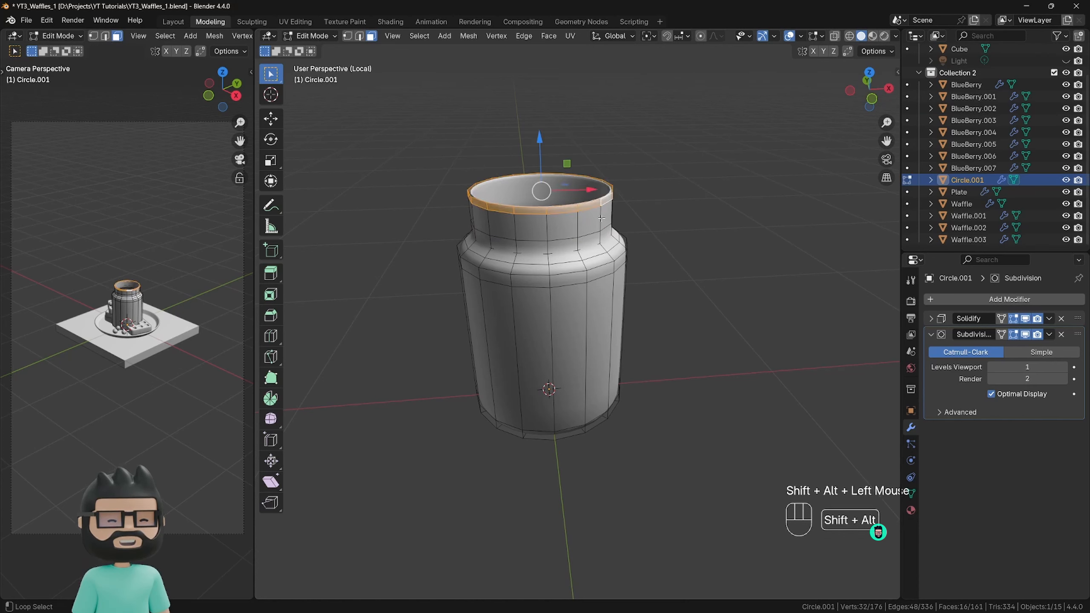
left_click(601, 218, "alt+shift")
key("shift+d")
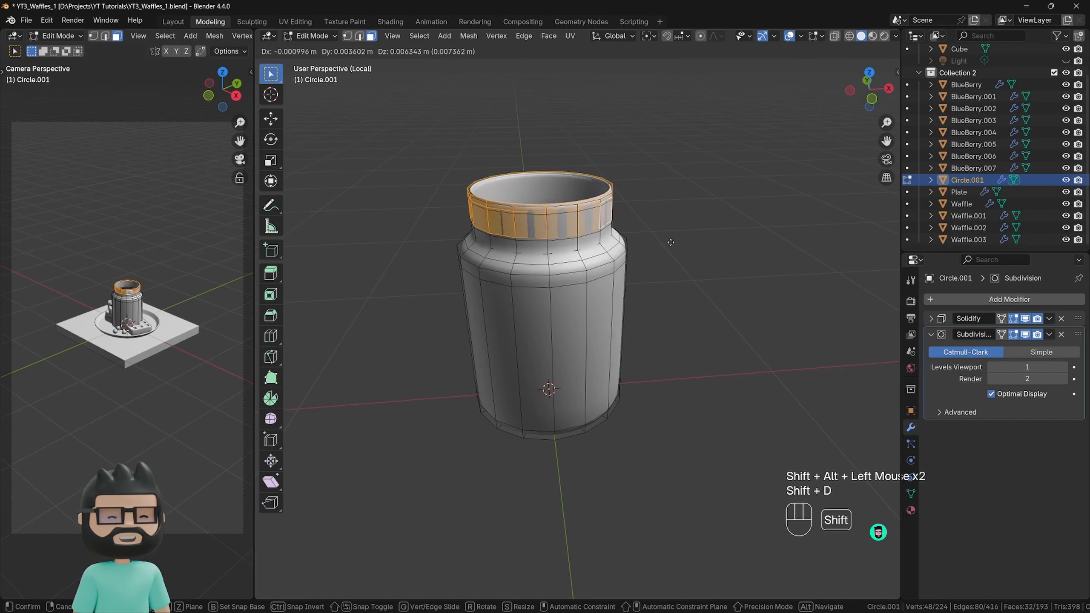
right_click(702, 205)
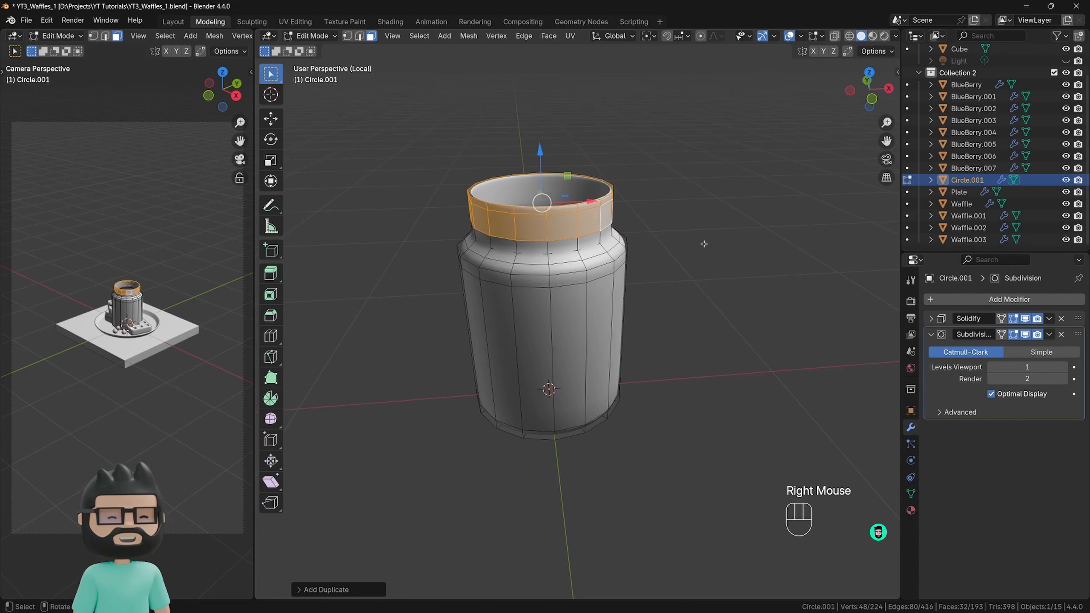
Try scaling the duplicated neck band up to about 1.18, then undo the scaling.
key("s")
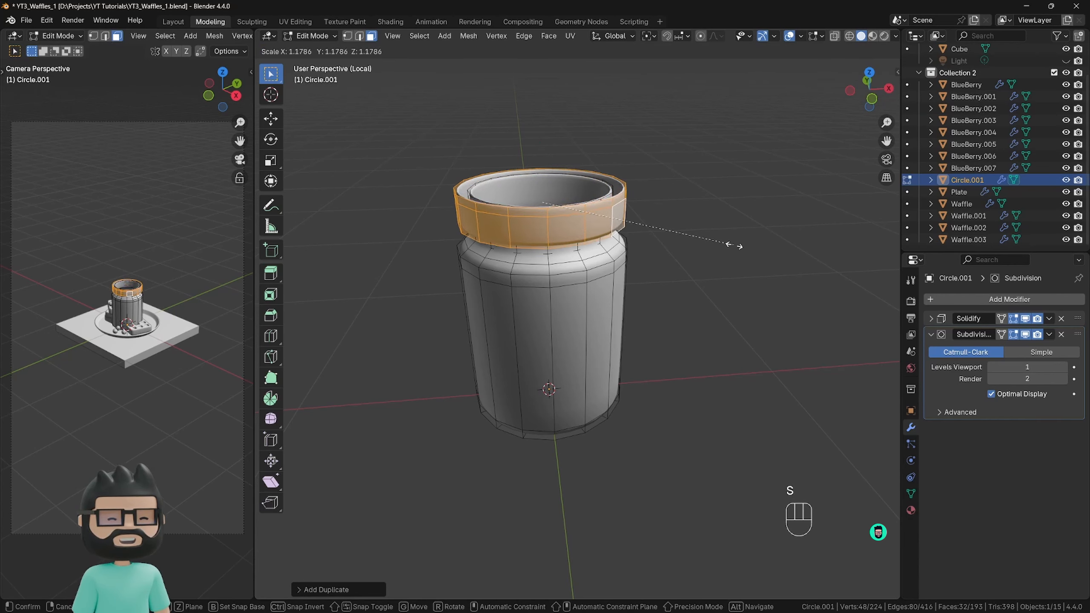
left_click(734, 246)
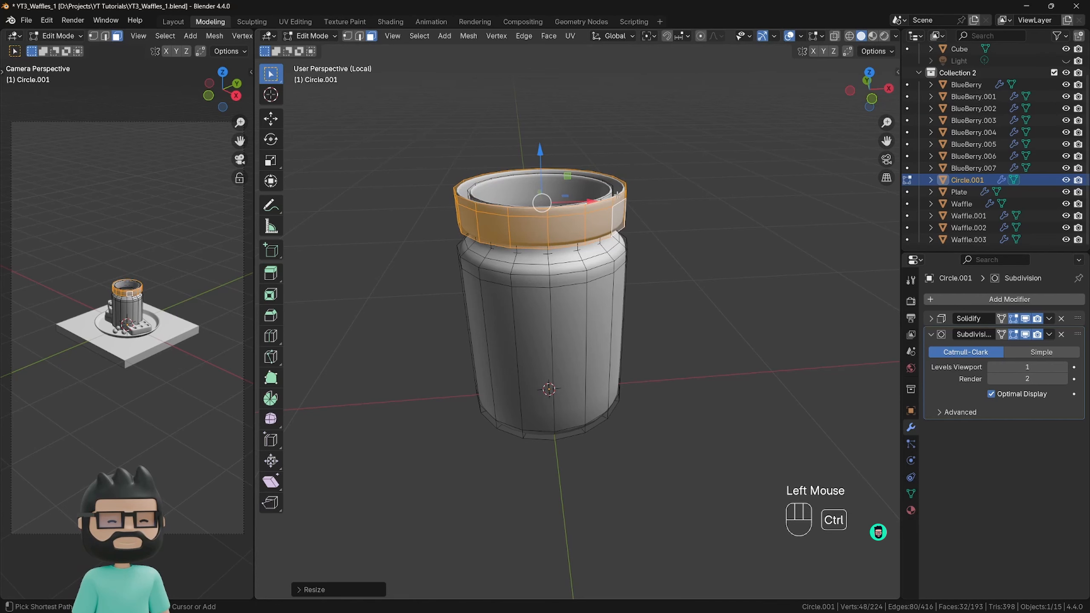
key("ctrl+z")
Try scaling the duplicated band to about 1.20 with Proportional Editing on, cancel it, and turn Proportional Editing off.
left_click(701, 36)
key("s")
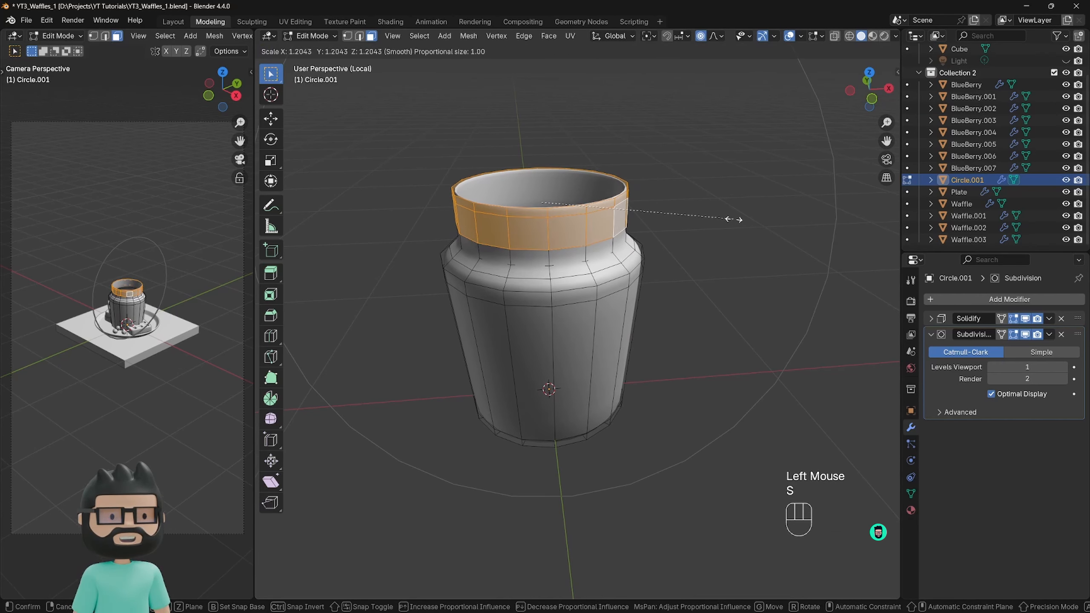
right_click(734, 219)
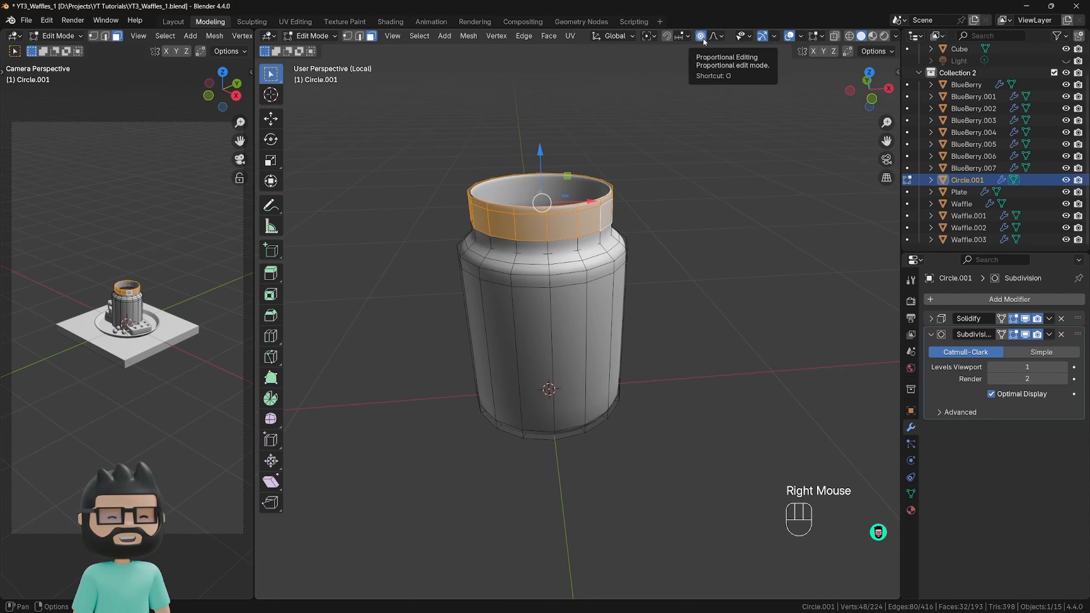
left_click(701, 37)
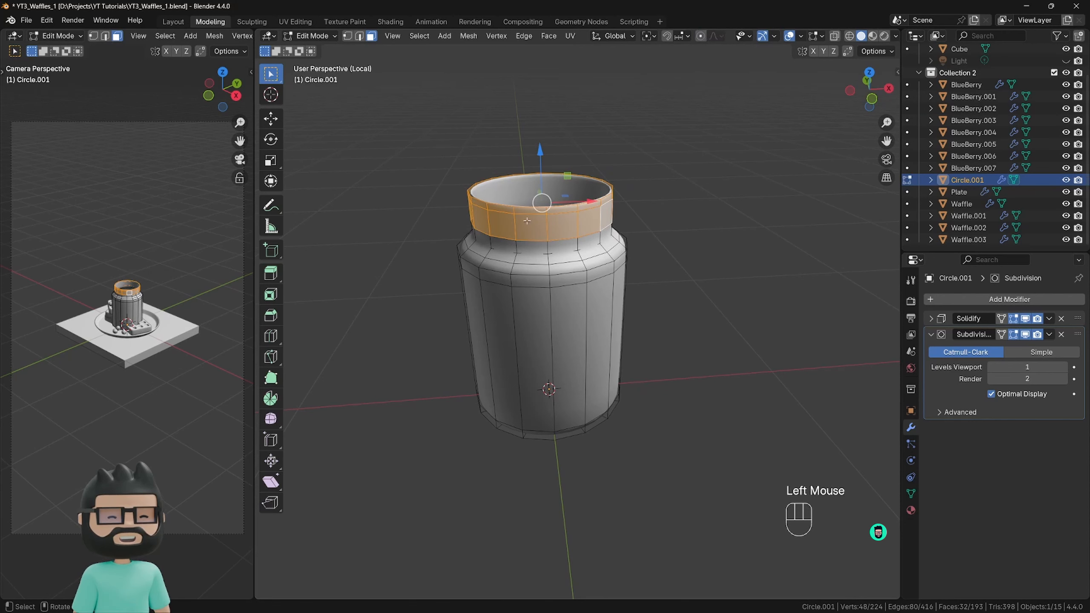
Scale the duplicated neck band up to about 1.08, separate the selection into its own object, and return to Object Mode.
key("s")
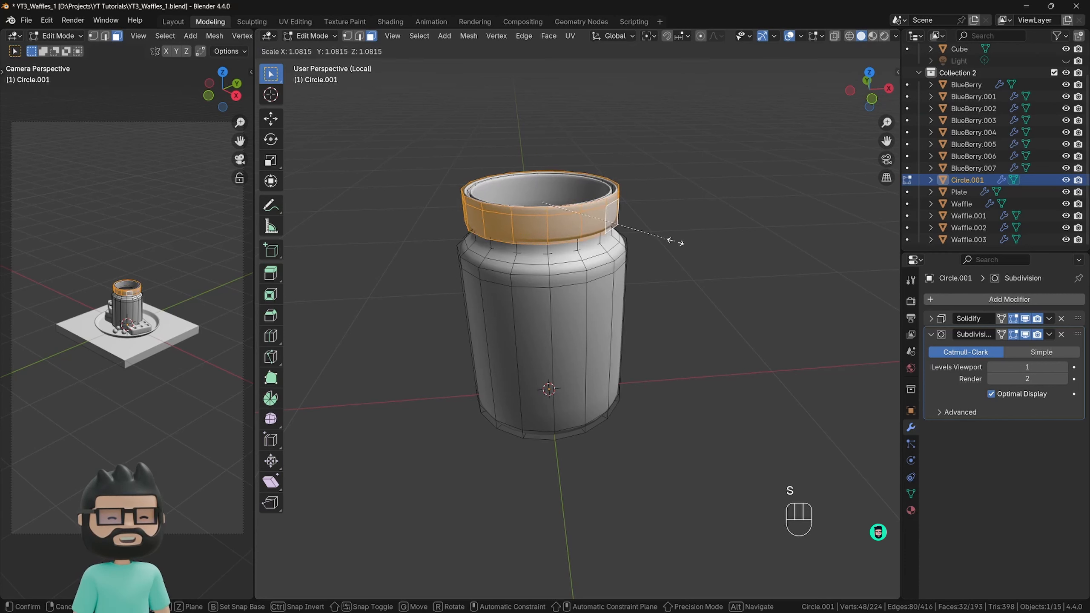
left_click(674, 241)
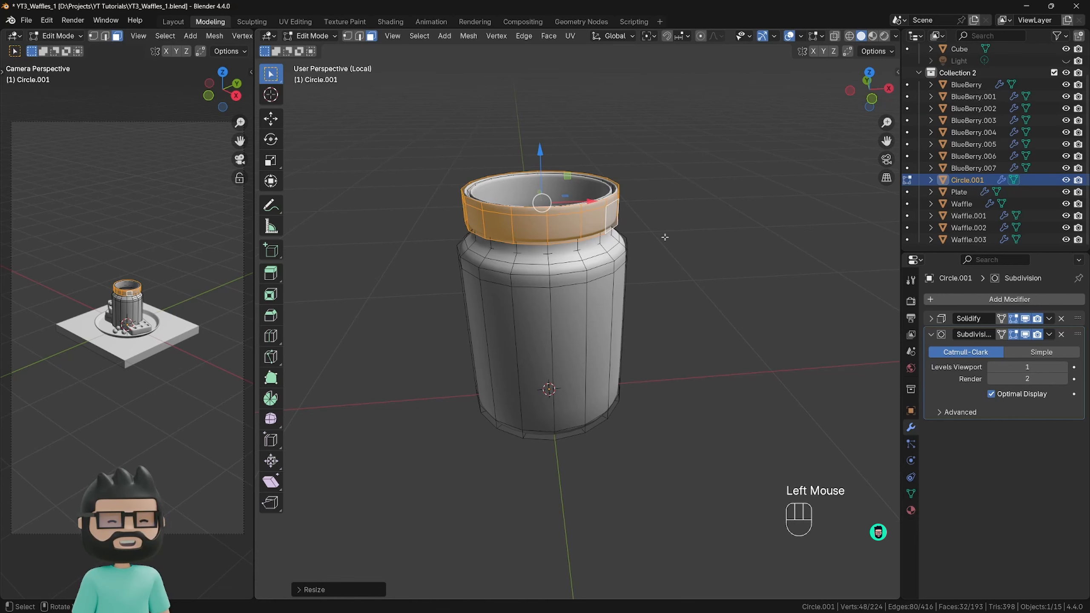
key("p")
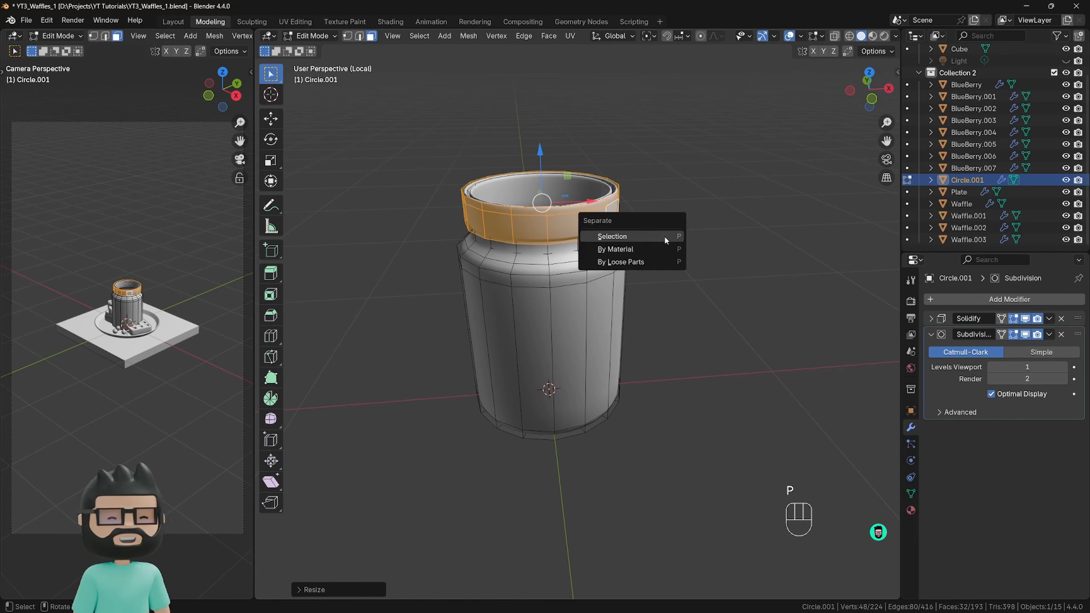
left_click(636, 237)
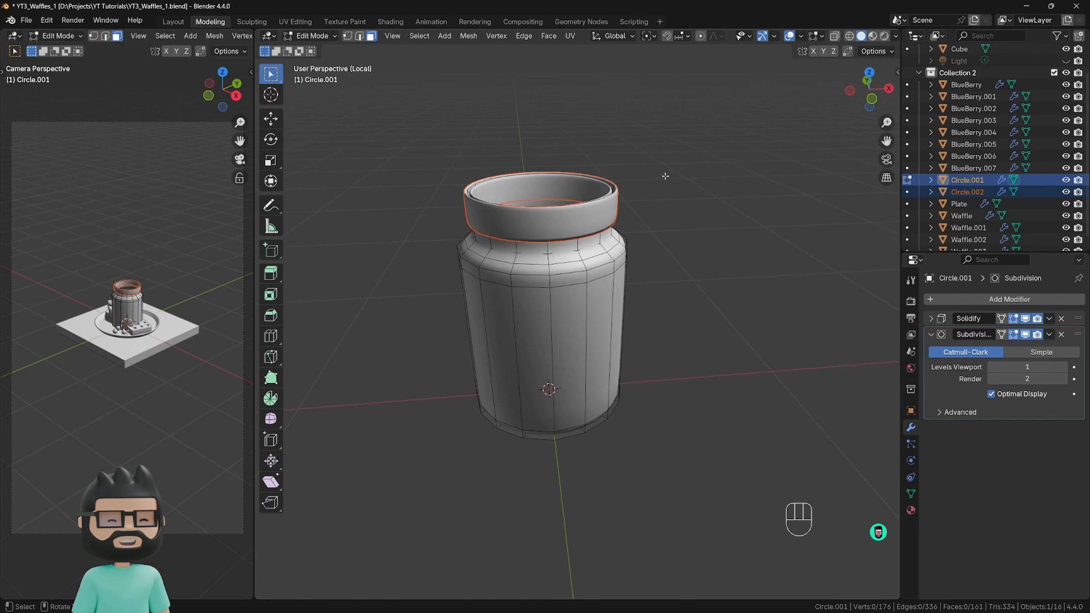
triple_click(698, 139)
key("Tab")
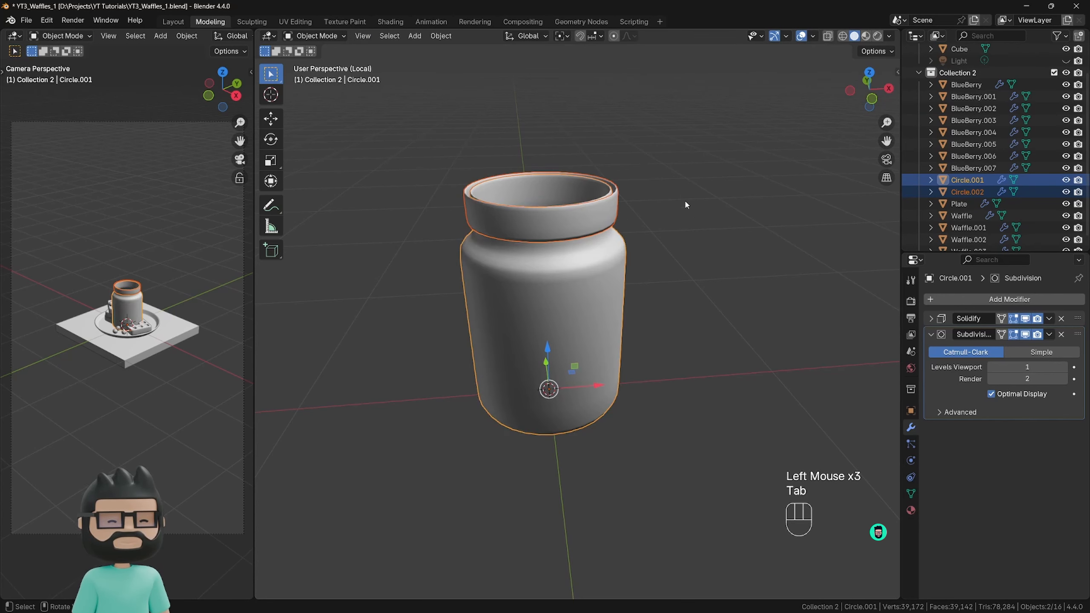
Try moving the separated neck band and the jar body one after the other, cancelling each move.
left_click(696, 218)
left_click(621, 211)
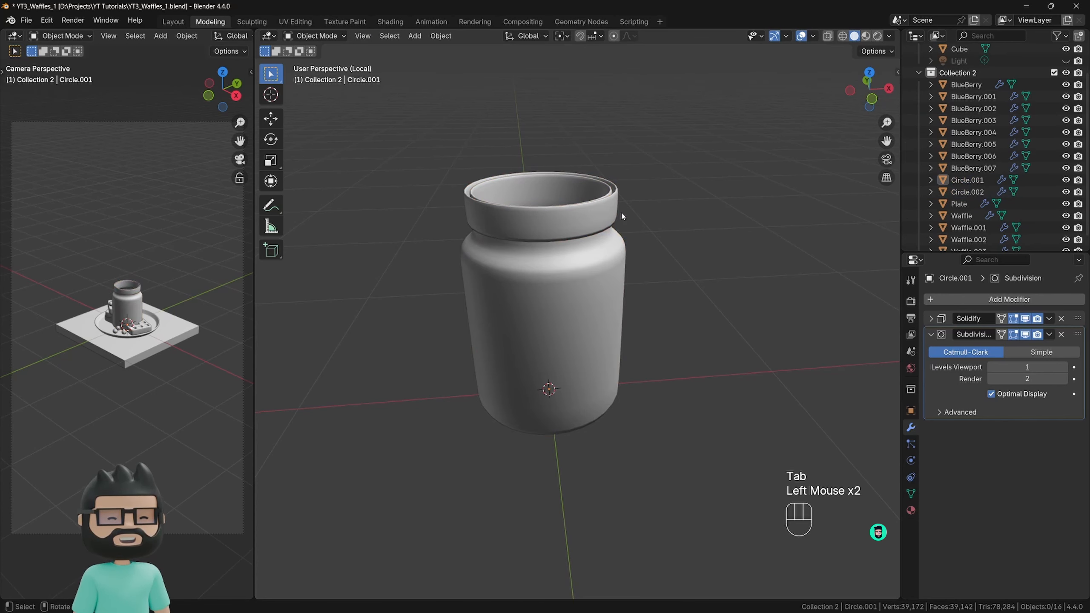
left_click(616, 210)
key("g")
right_click(657, 191)
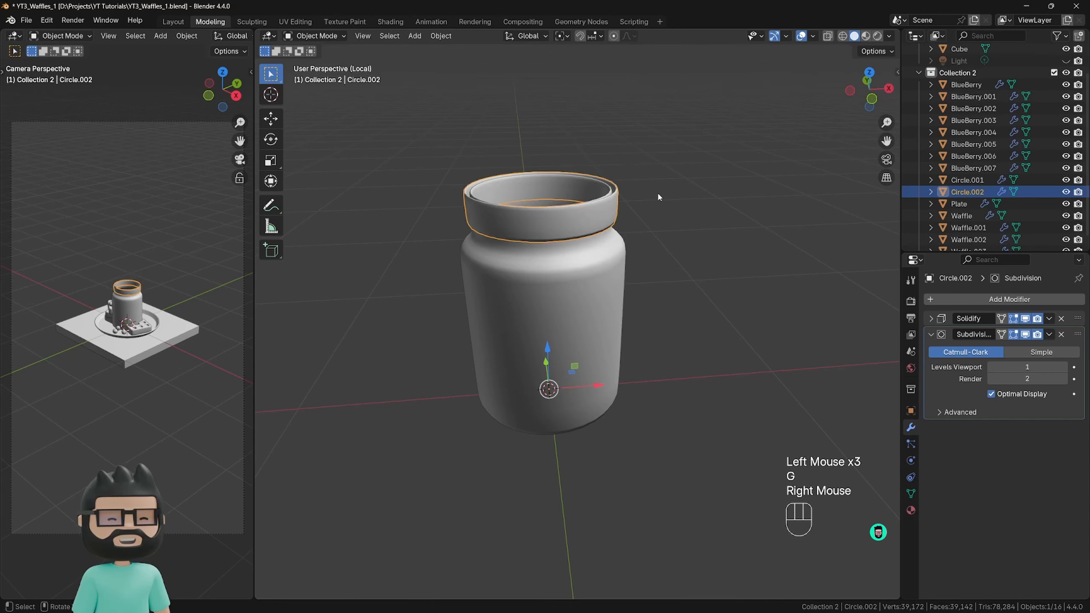
left_click(621, 257)
key("g")
right_click(619, 237)
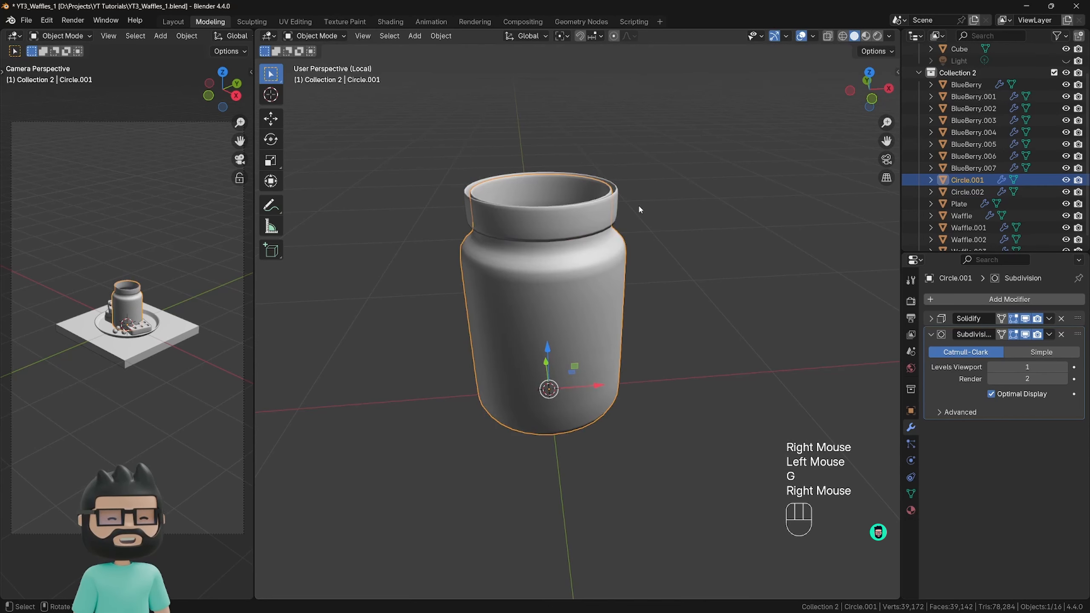
Edit the separated neck band in edge selection mode, select its top edge loop, and raise the loop slightly along Z.
left_click(616, 190)
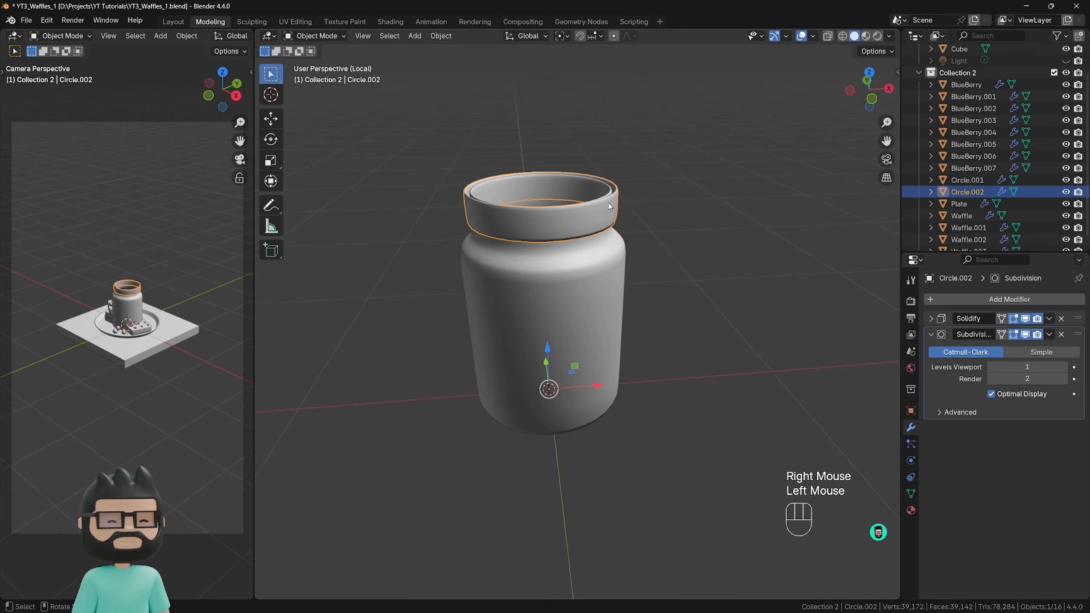
key("Tab")
middle_click_drag(605, 210, 604, 249, "shift")
scroll(679, 247, "up", 3)
scroll(679, 247, "down", 1)
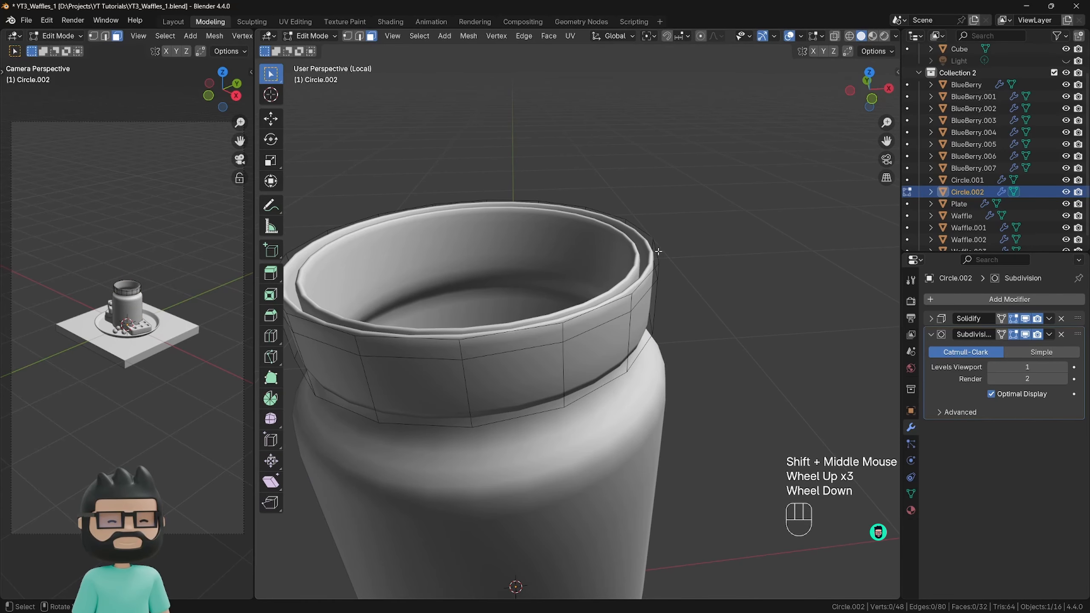
left_click(645, 277, "alt")
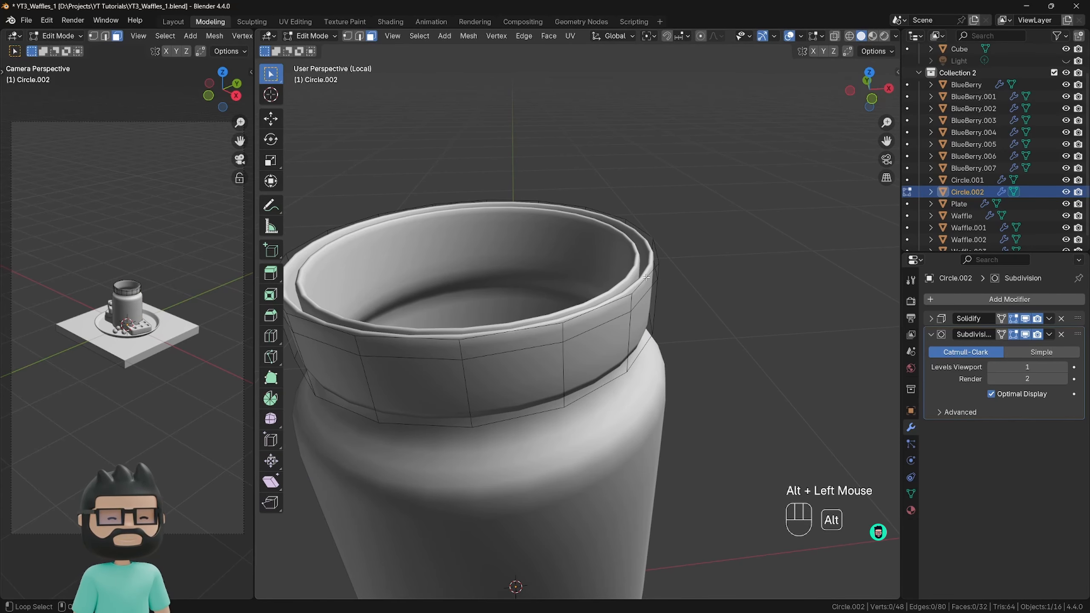
left_click(644, 278, "alt")
left_click(643, 278, "alt")
left_click(642, 277, "alt")
left_click(642, 278, "alt")
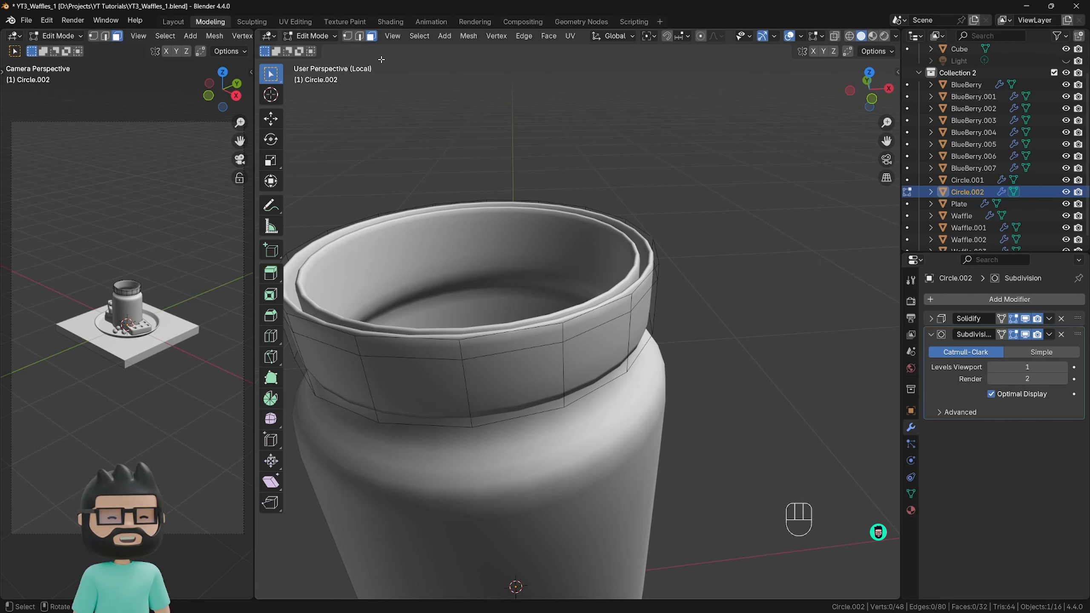
left_click(361, 38)
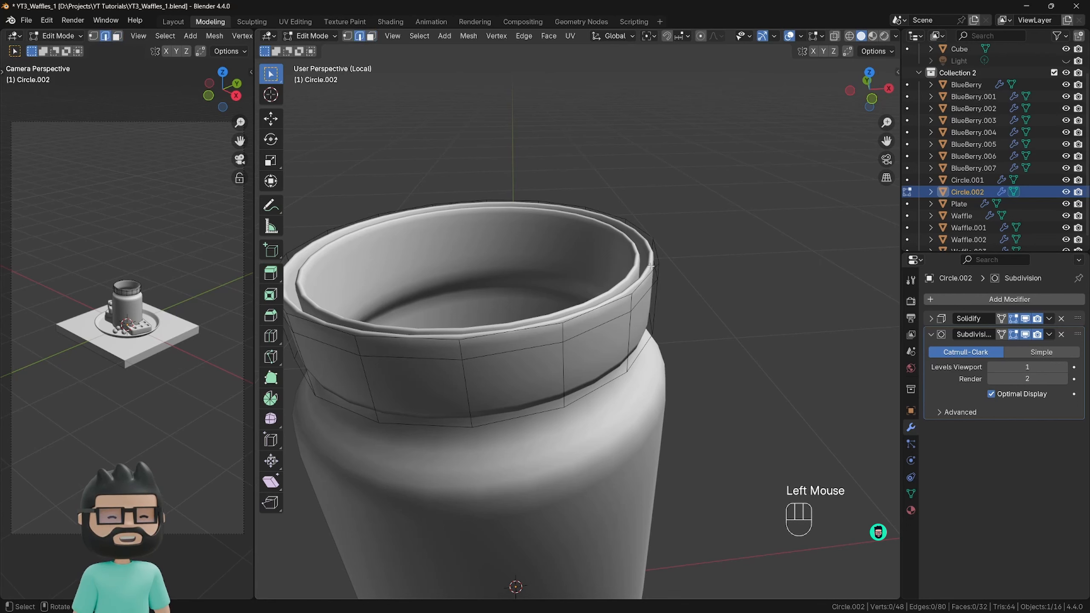
left_click(544, 202, "alt")
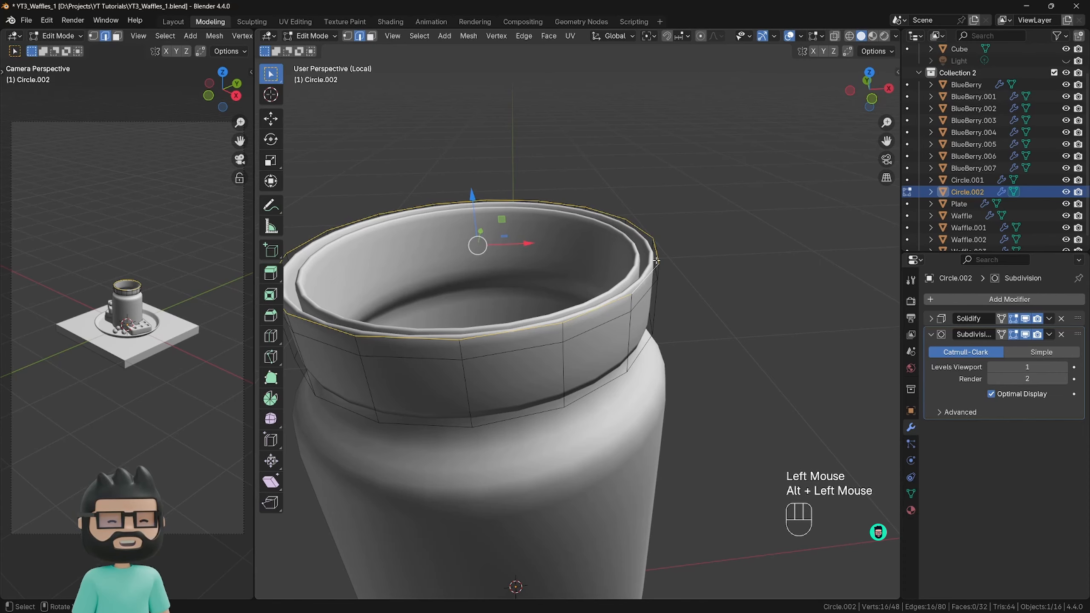
middle_click_drag(582, 239, 554, 176)
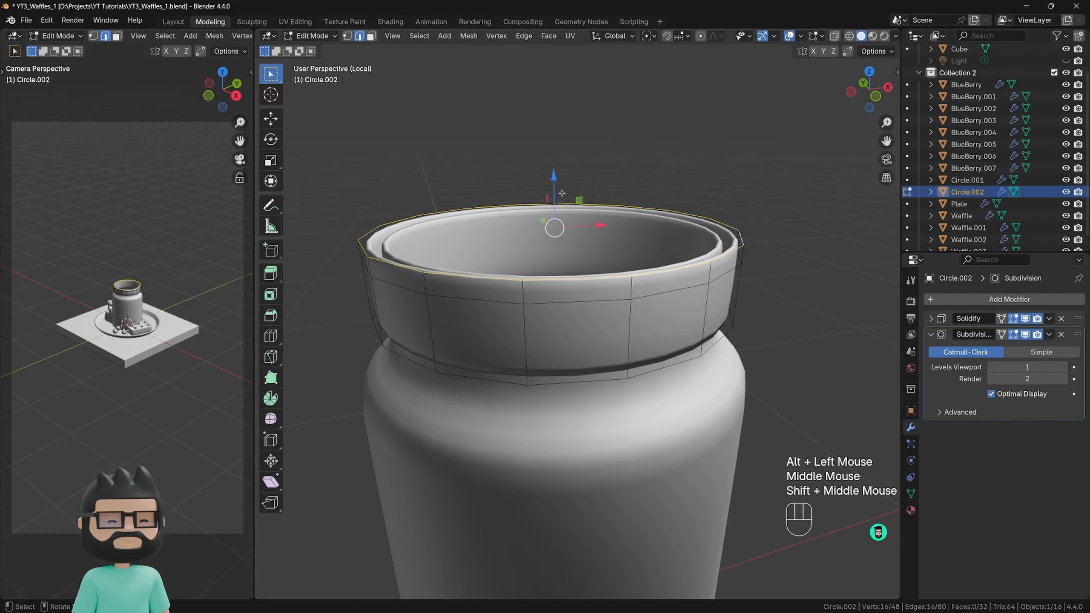
left_click_drag(553, 175, 554, 167)
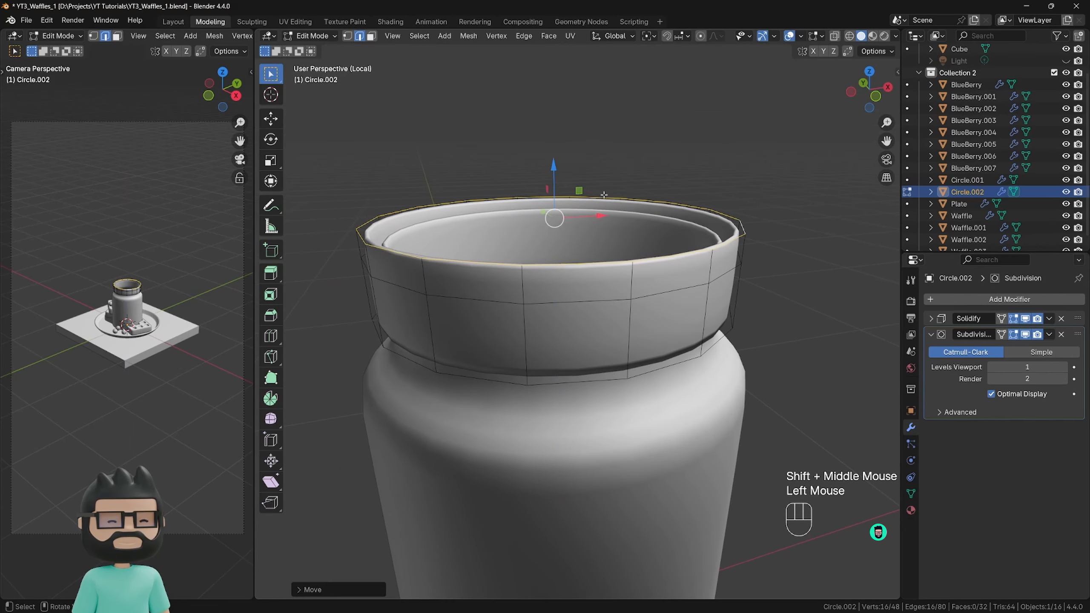
Extrude the band's top edge loop inward twice, scaling it down each time to form a flat ring around the opening.
middle_click_drag(705, 217, 742, 257)
scroll(734, 240, "down", 2)
key("e")
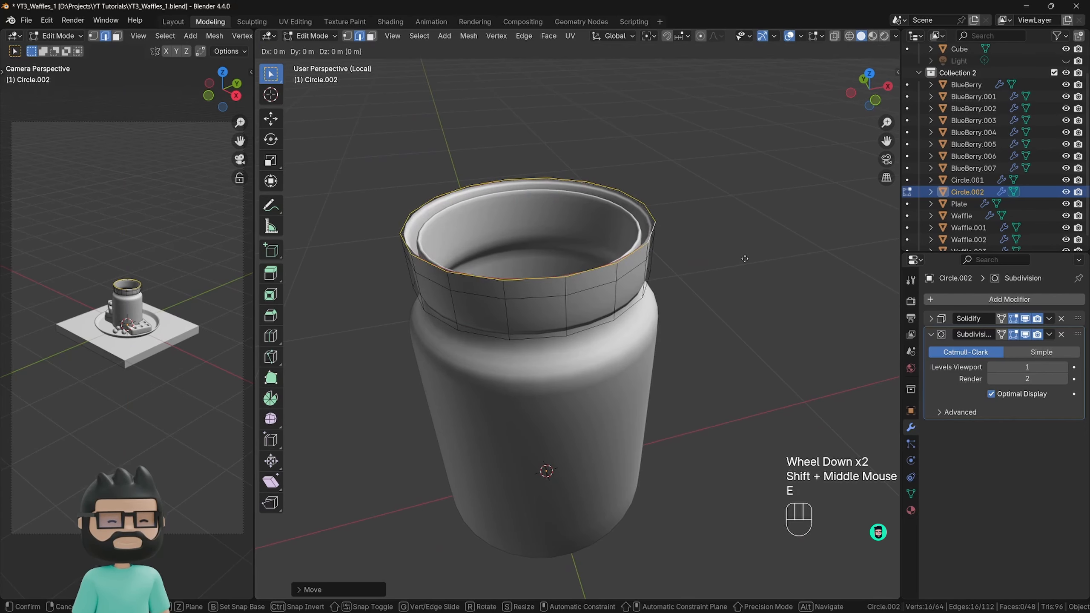
key("s")
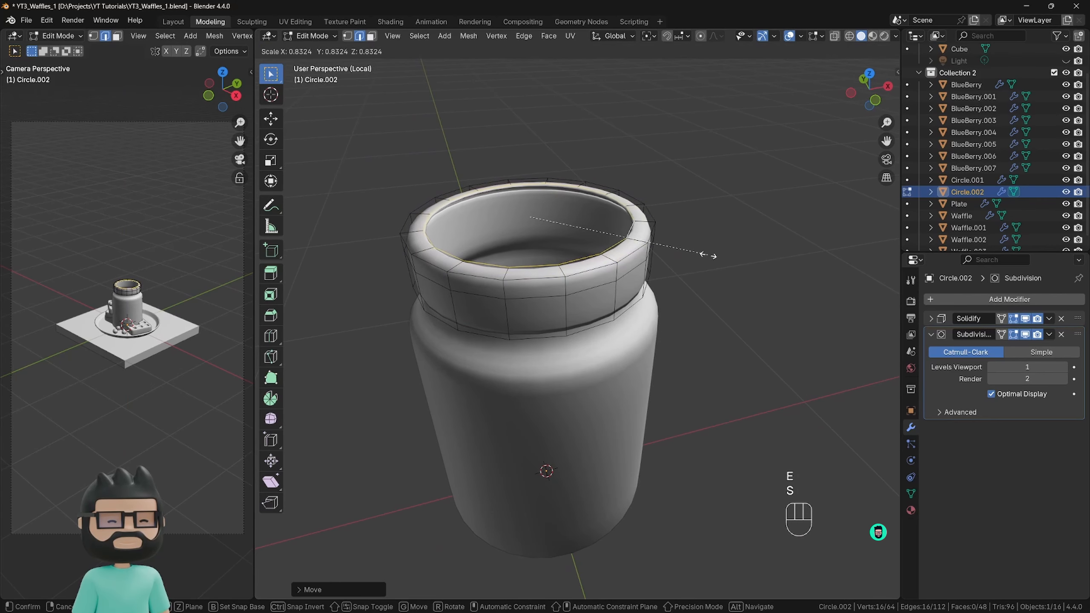
left_click(703, 254)
key("e")
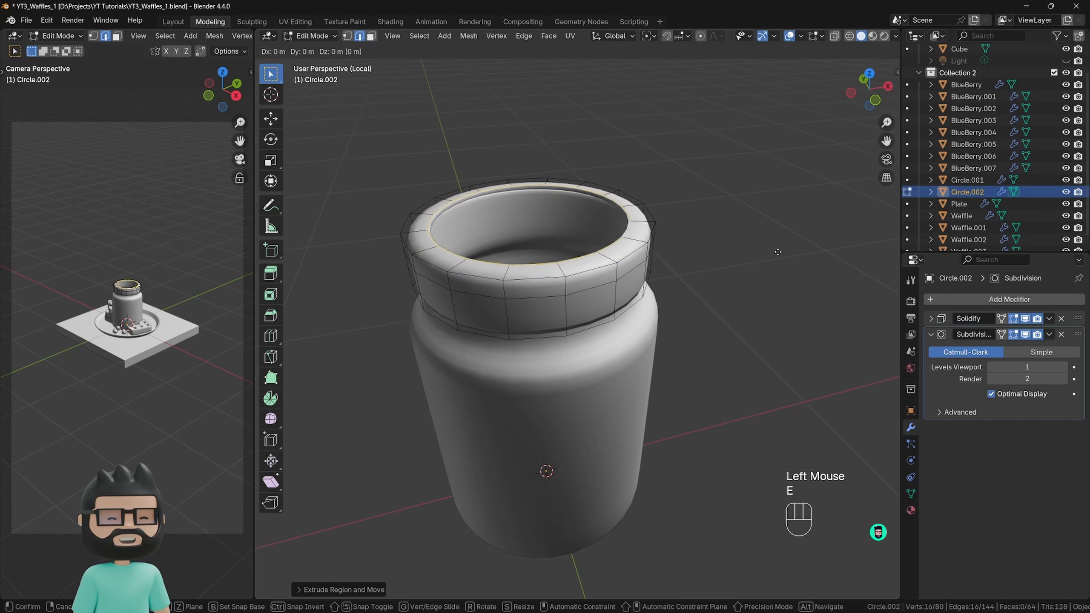
key("s")
left_click(734, 245)
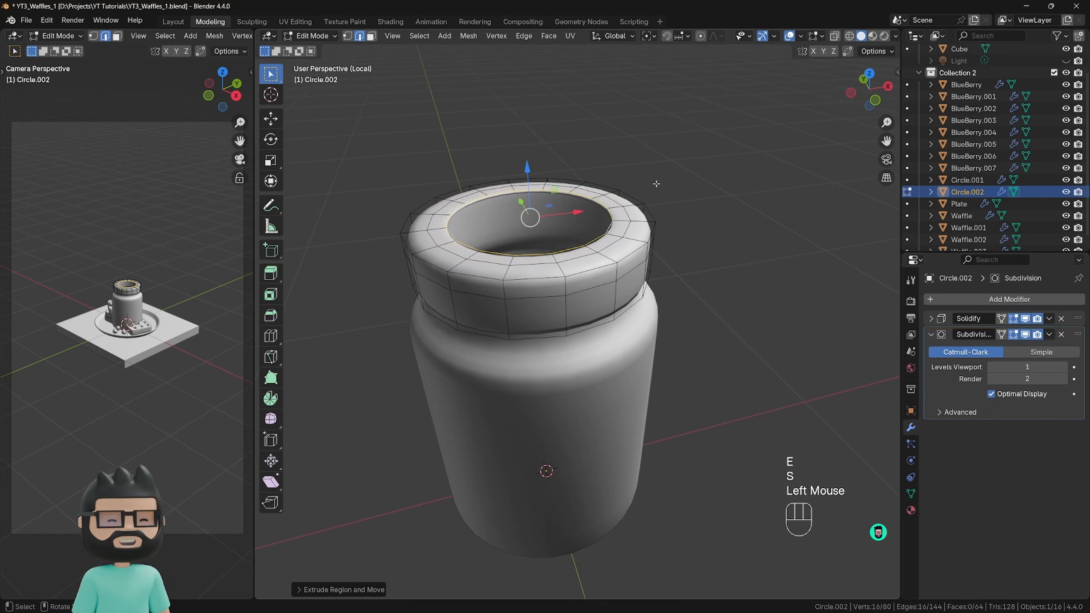
Close the remaining round opening in the lid's top with Grid Fill.
key("F3")
left_click(718, 209)
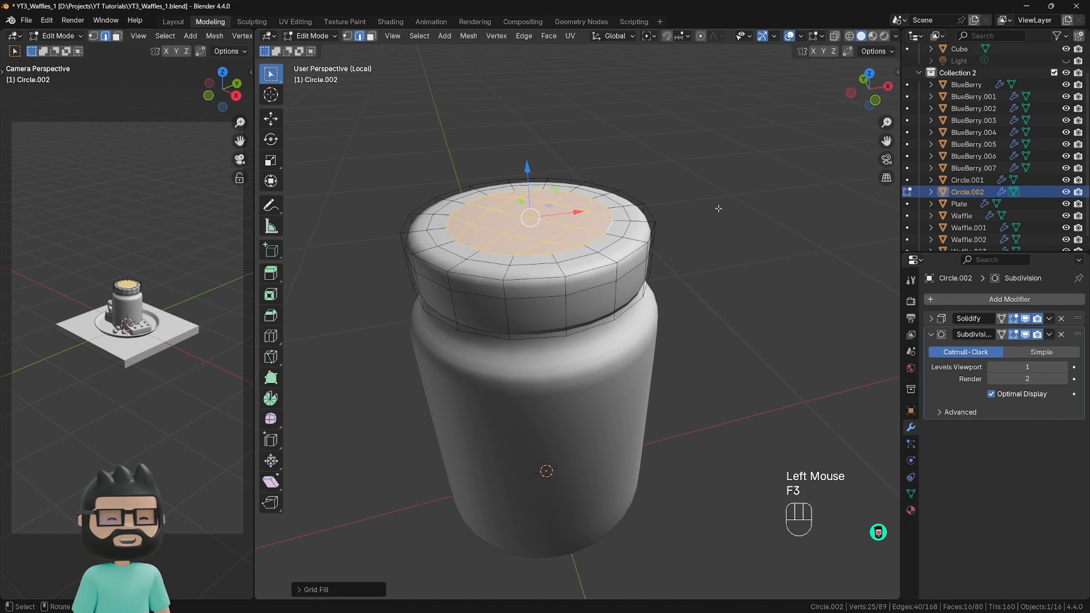
middle_click_drag(587, 228, 562, 250)
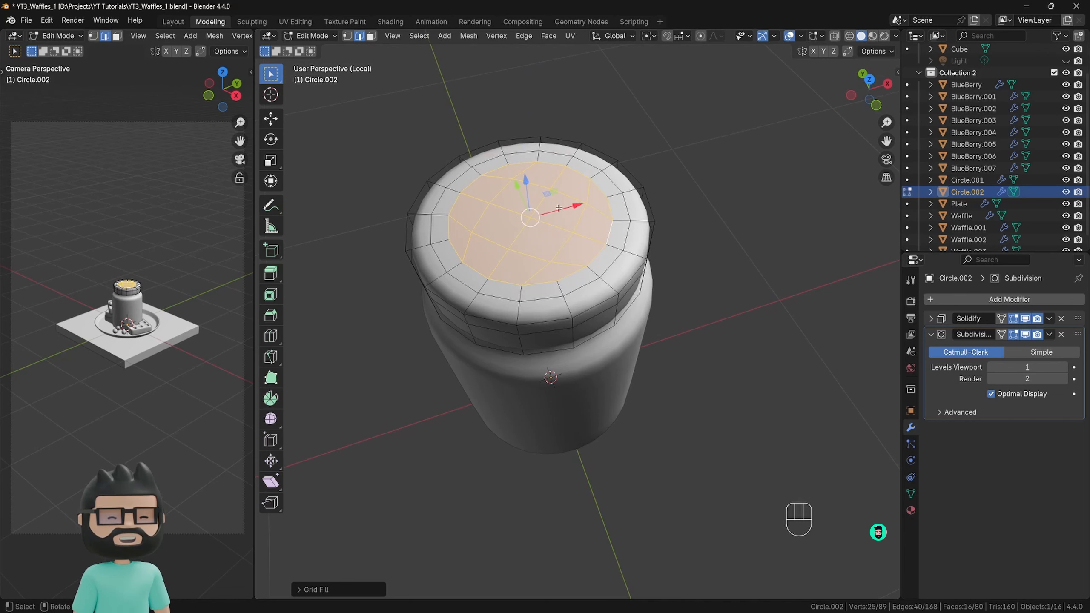
Try Grid Fill with a span of 7 and an offset of 2, then restore span 4 and offset 0.
left_click(313, 592)
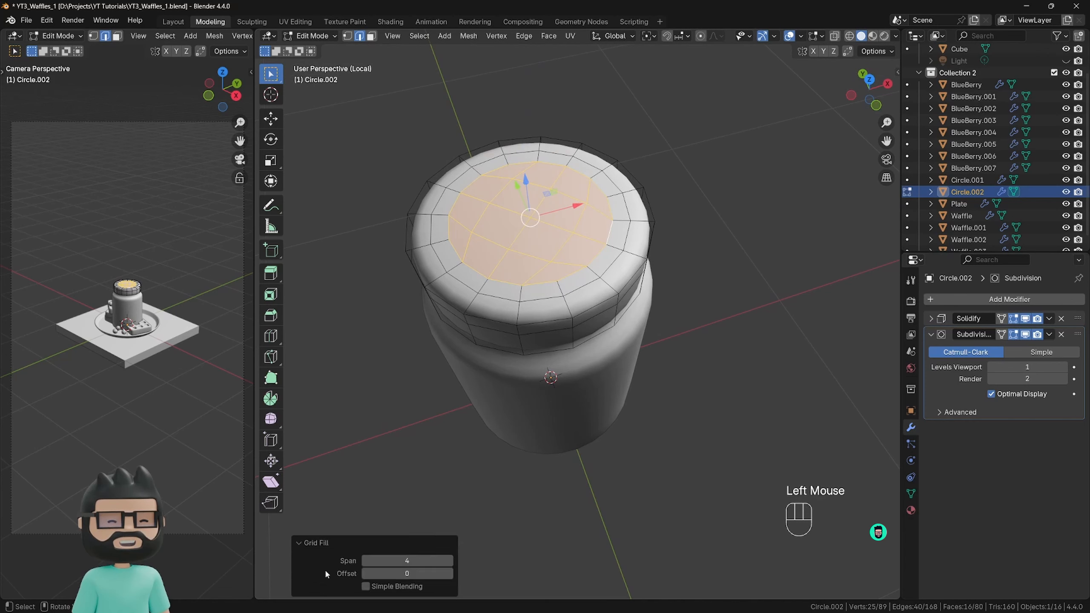
left_click(449, 562)
left_click(449, 562)
left_click_drag(424, 562, 438, 561)
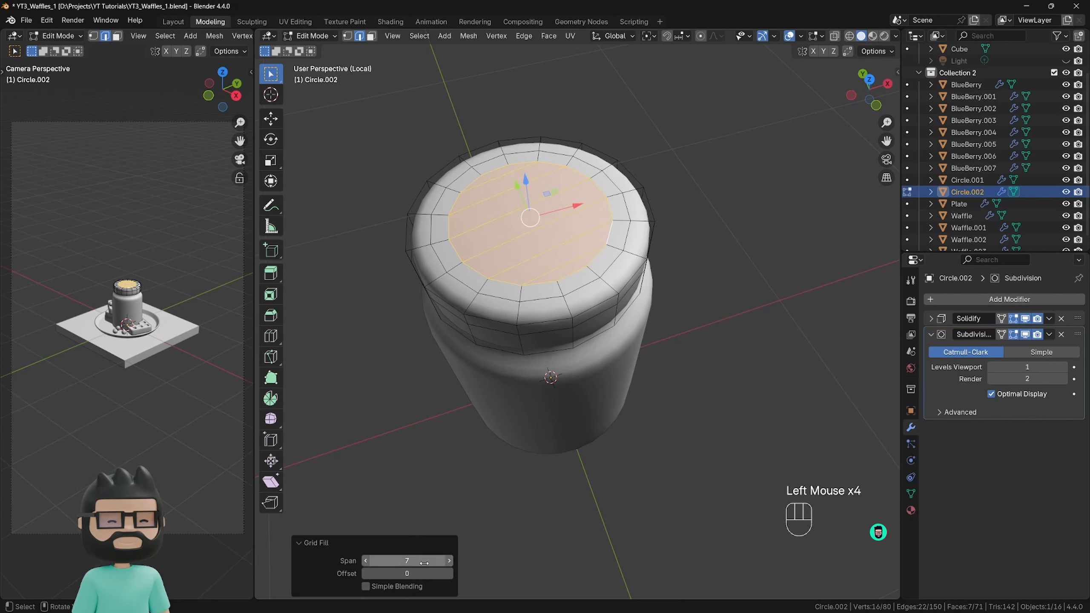
left_click(372, 561)
left_click(372, 560)
left_click(371, 561)
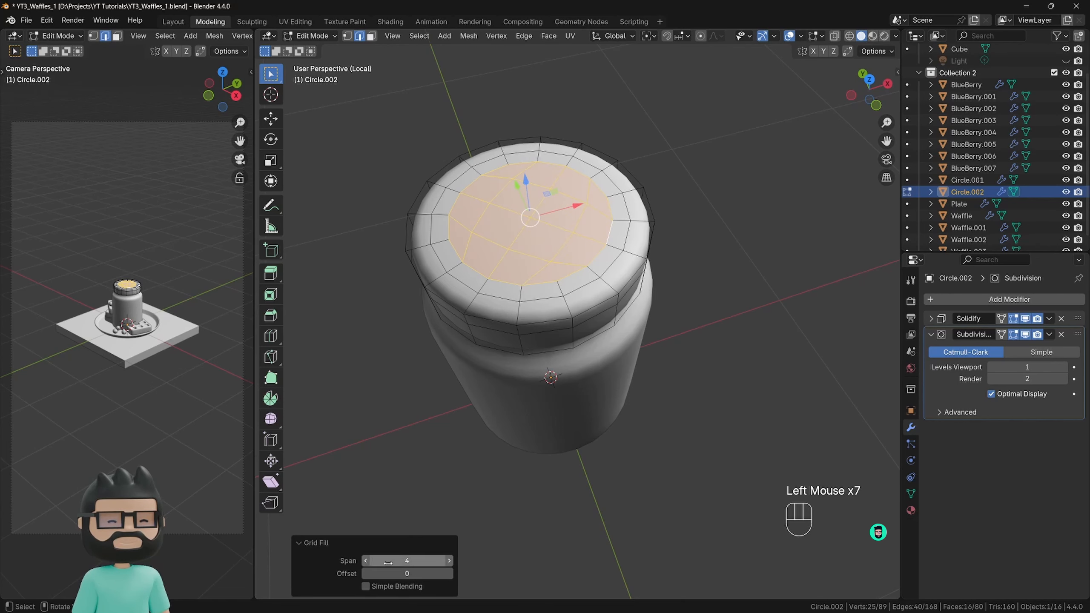
left_click(449, 573)
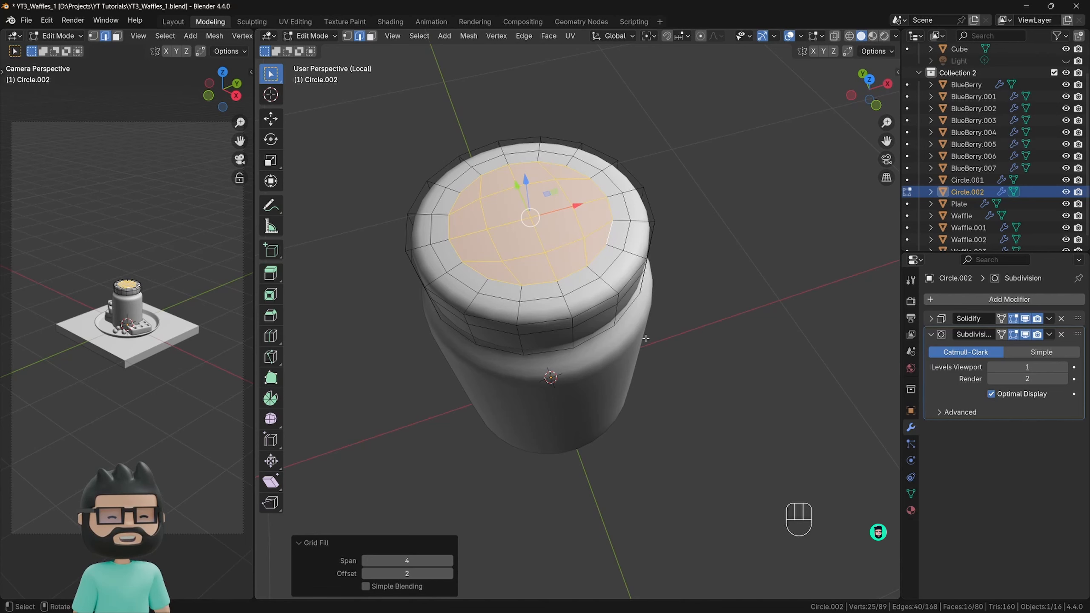
left_click(368, 573)
left_click(368, 573)
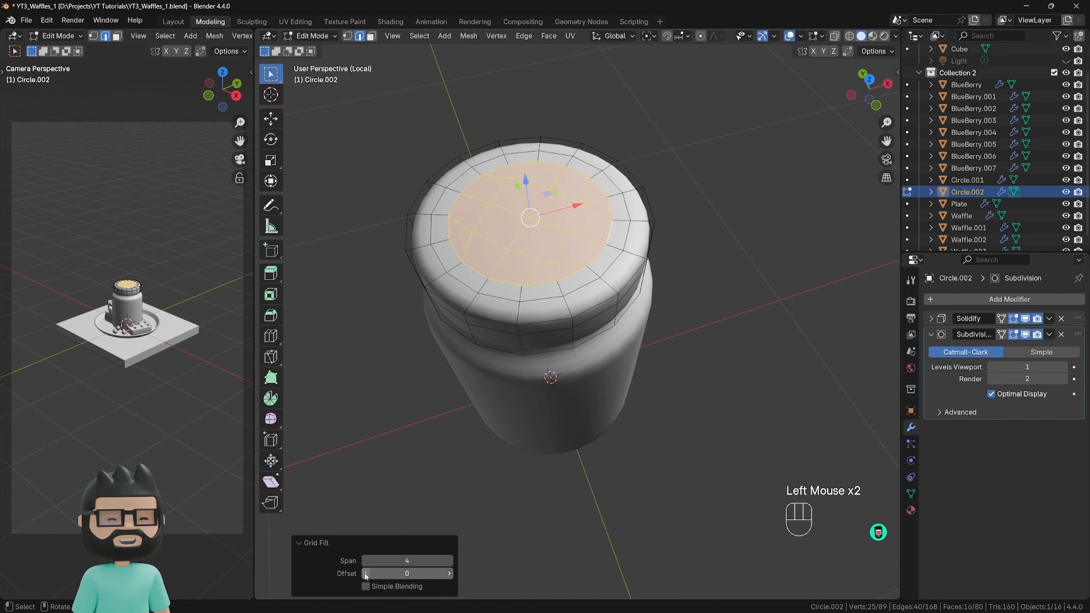
left_click(322, 543)
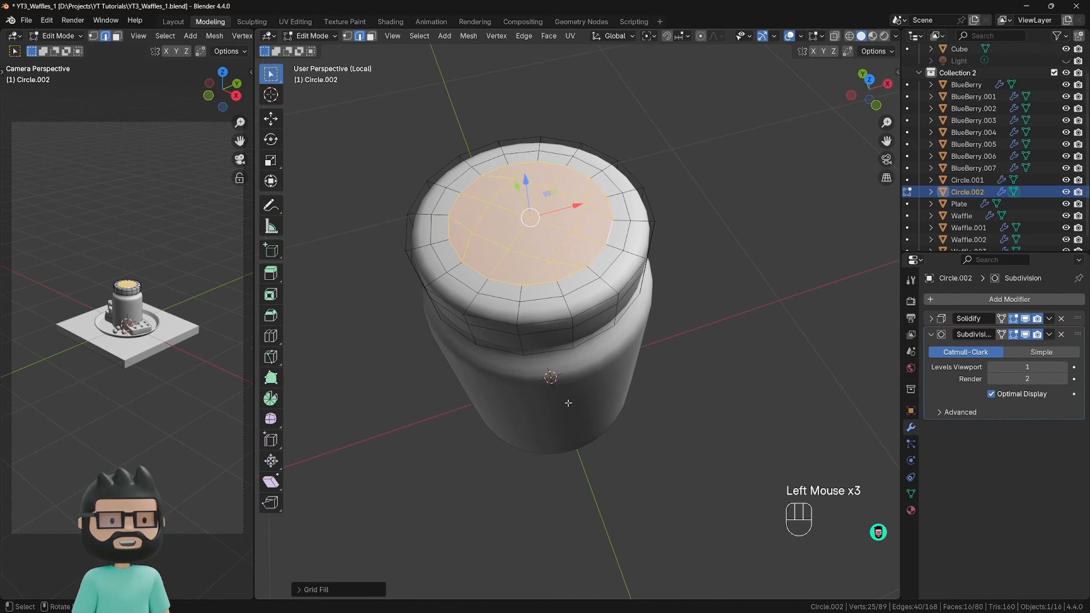
Add one loop cut around the lid's side, slide it by about 0.81 toward the lower rim, and return to Object Mode.
left_click(727, 293)
middle_click_drag(704, 403, 623, 325)
key("Tab")
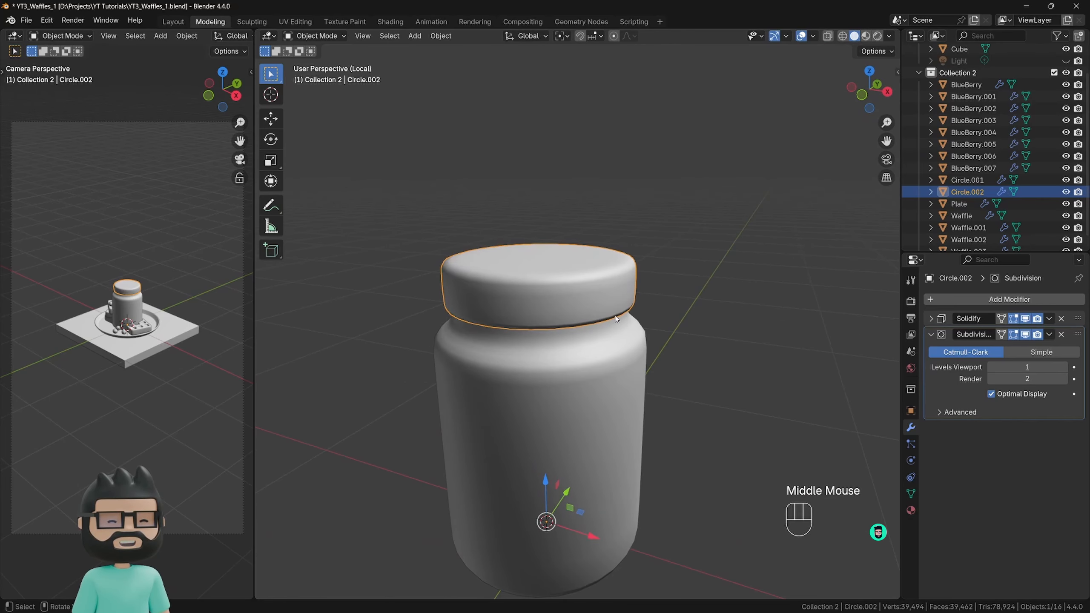
scroll(621, 317, "up", 2)
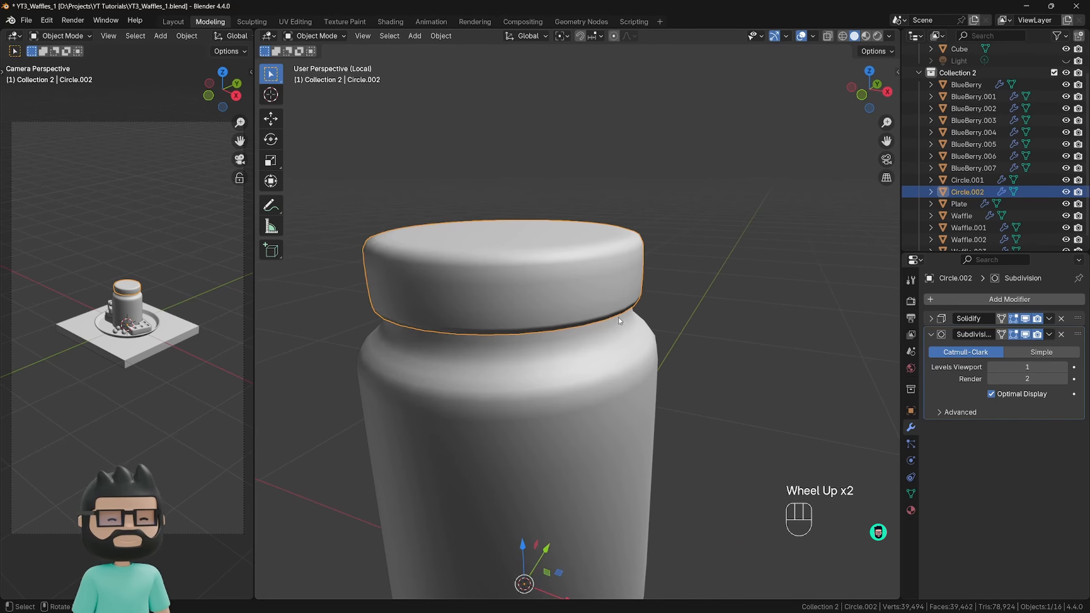
key("Tab")
key("ctrl+r")
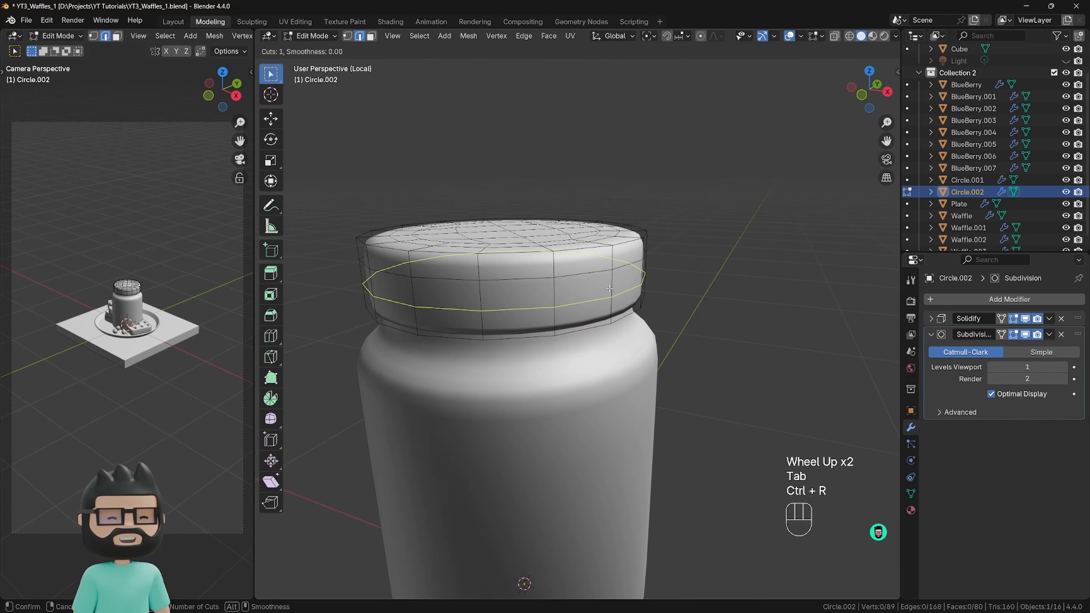
left_click(610, 289)
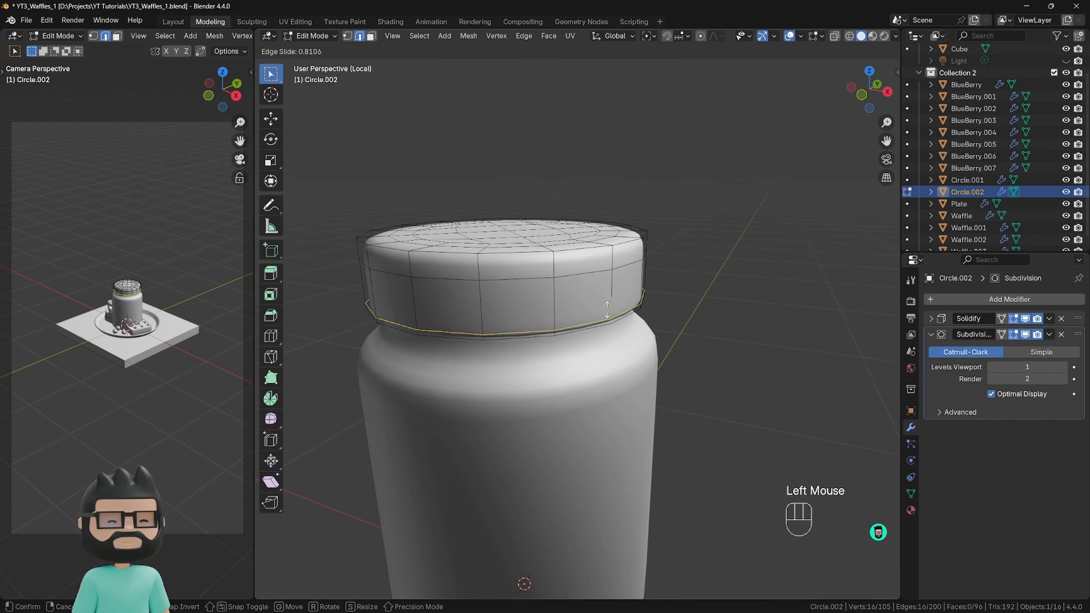
left_click(607, 309)
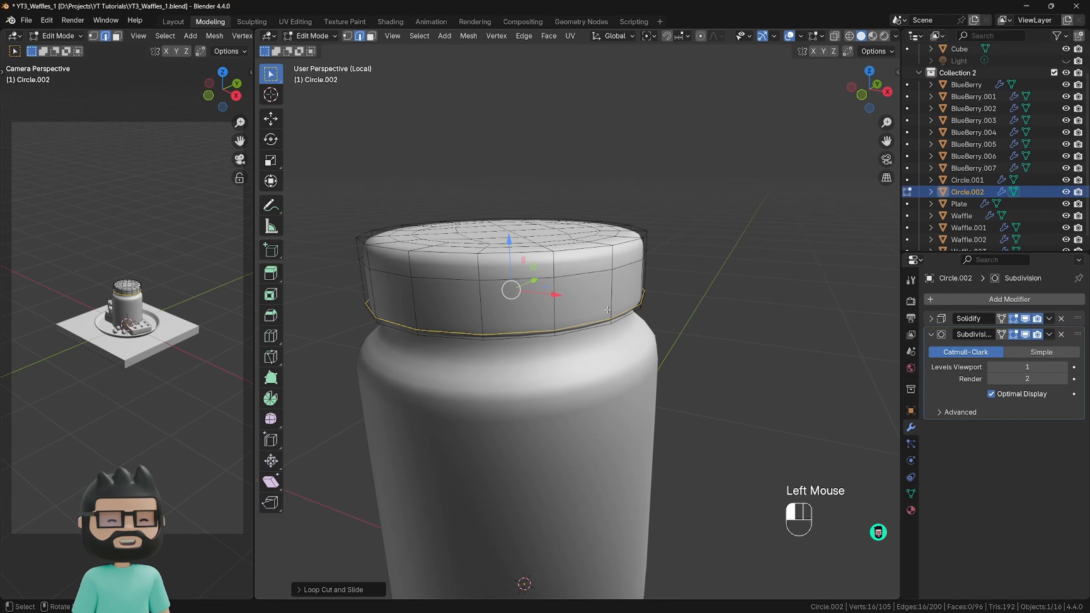
left_click(804, 302)
scroll(575, 327, "down", 2)
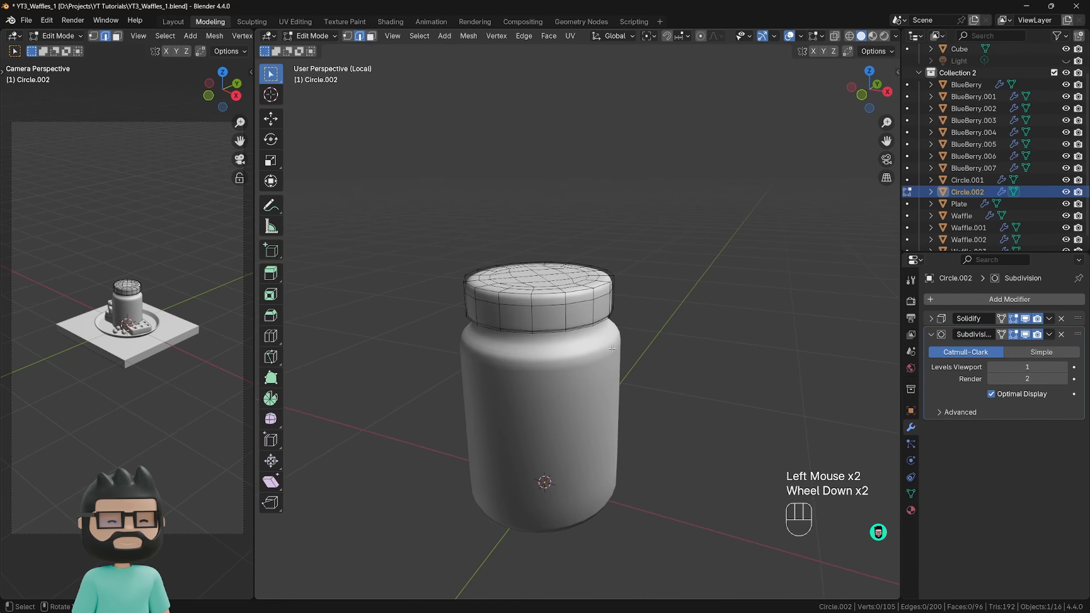
key("Tab")
middle_click_drag(612, 349, 564, 359)
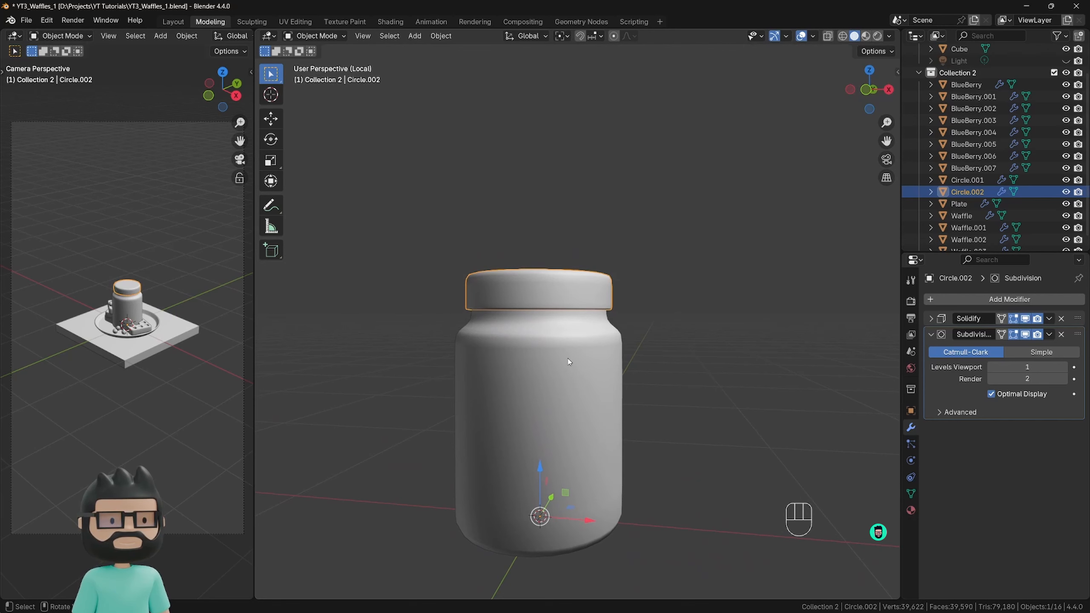
Scale the lid's whole mesh slightly taller along the Z axis and return to Object Mode.
key("KP_1")
scroll(568, 362, "down", 1)
left_click(622, 321)
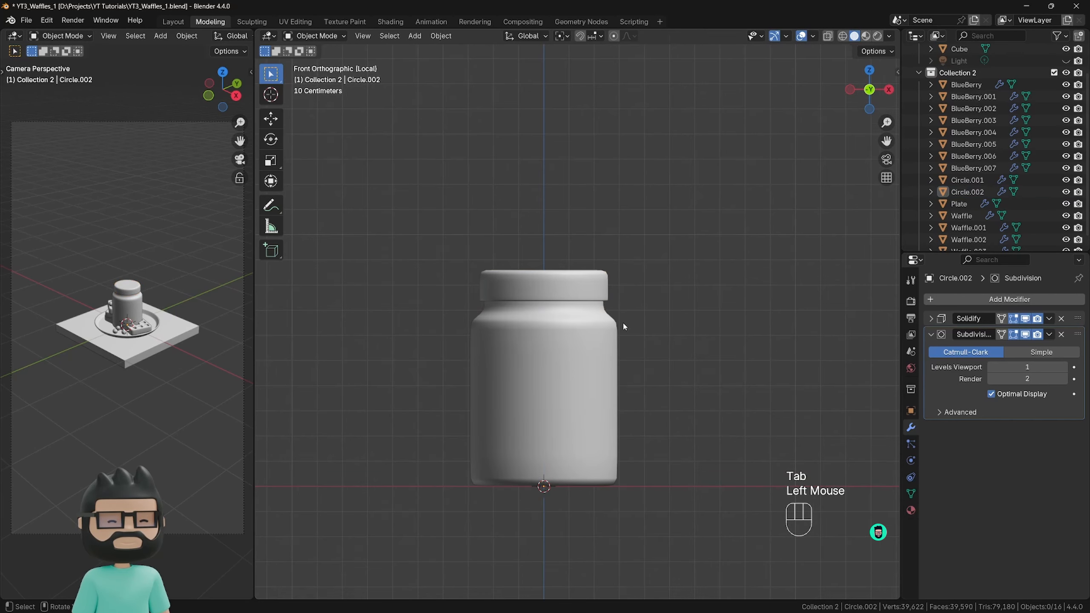
left_click(588, 294)
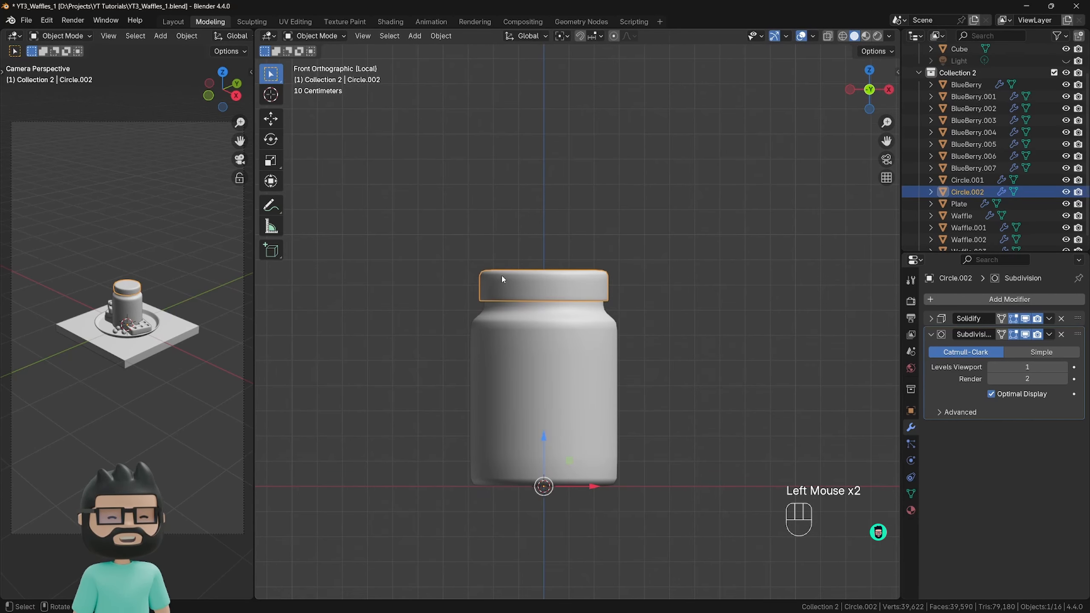
key("Tab")
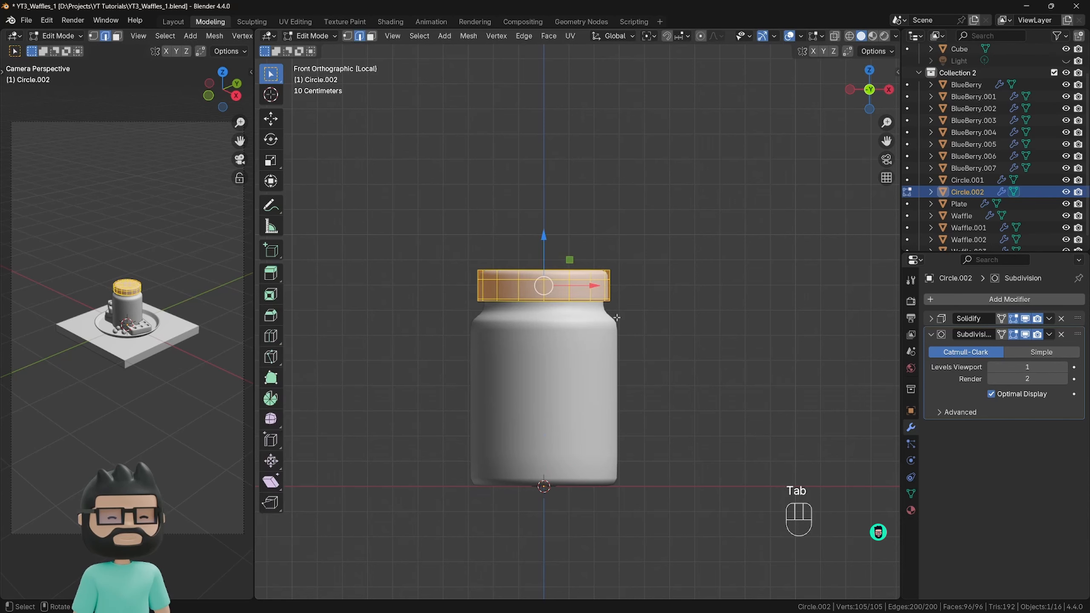
key("s")
key("z")
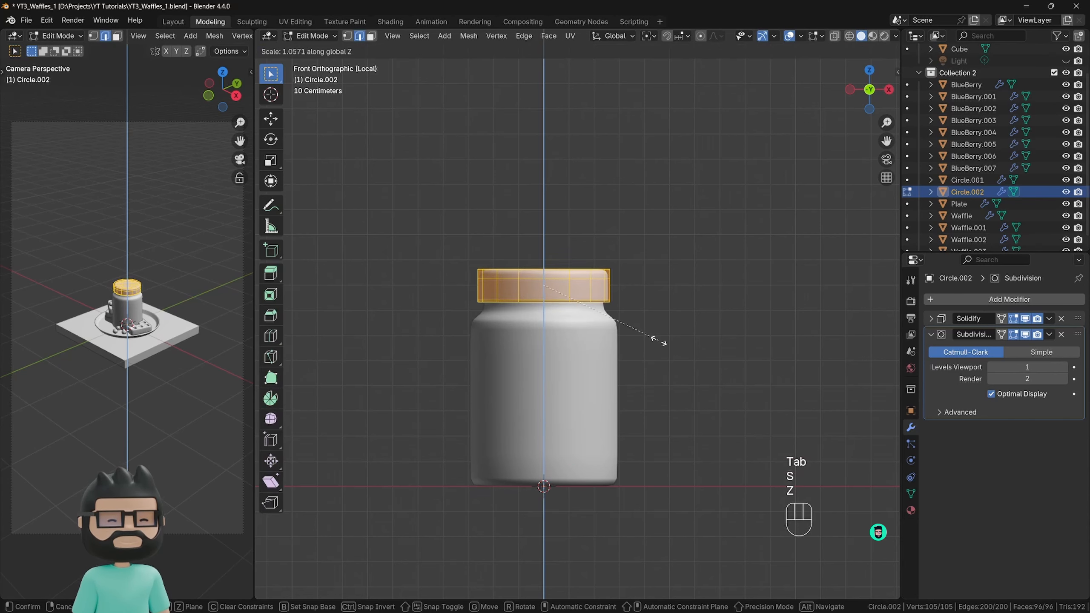
left_click(656, 360)
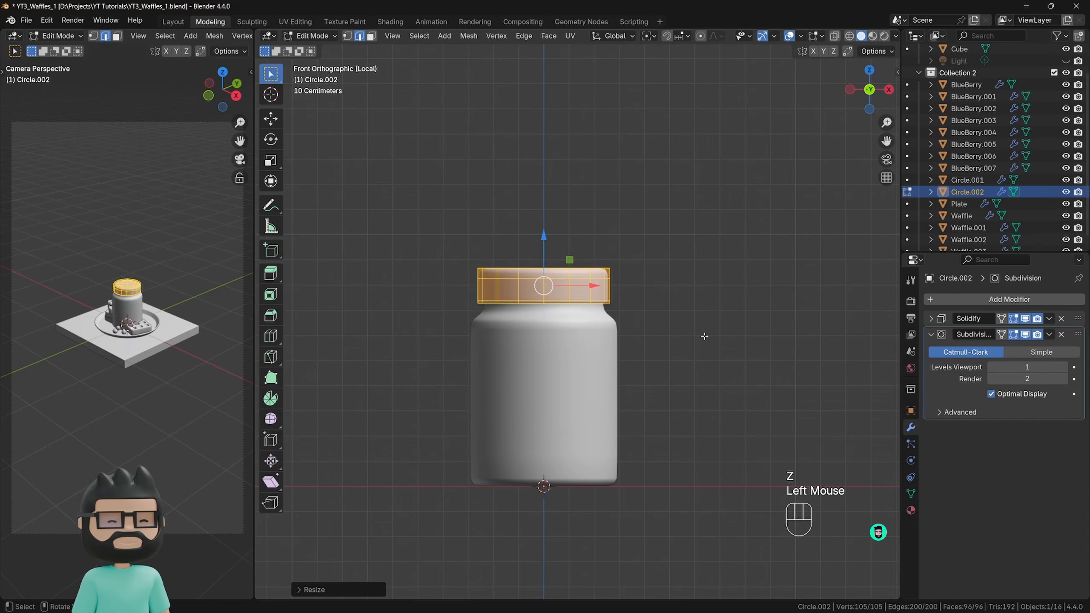
key("Tab")
Select the jar body and leave Local View so the full waffle scene is shown.
middle_click_drag(704, 336, 636, 358)
scroll(605, 353, "down", 3)
key("KP_1")
scroll(636, 358, "down", 1)
left_click(599, 326)
scroll(595, 322, "up", 3)
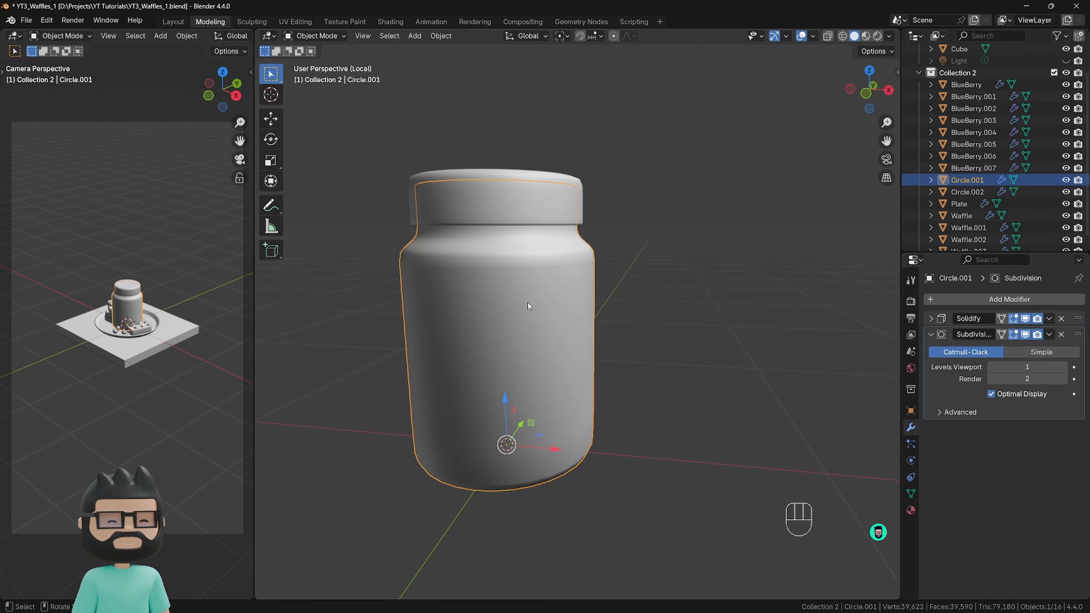
key("KP_Divide")
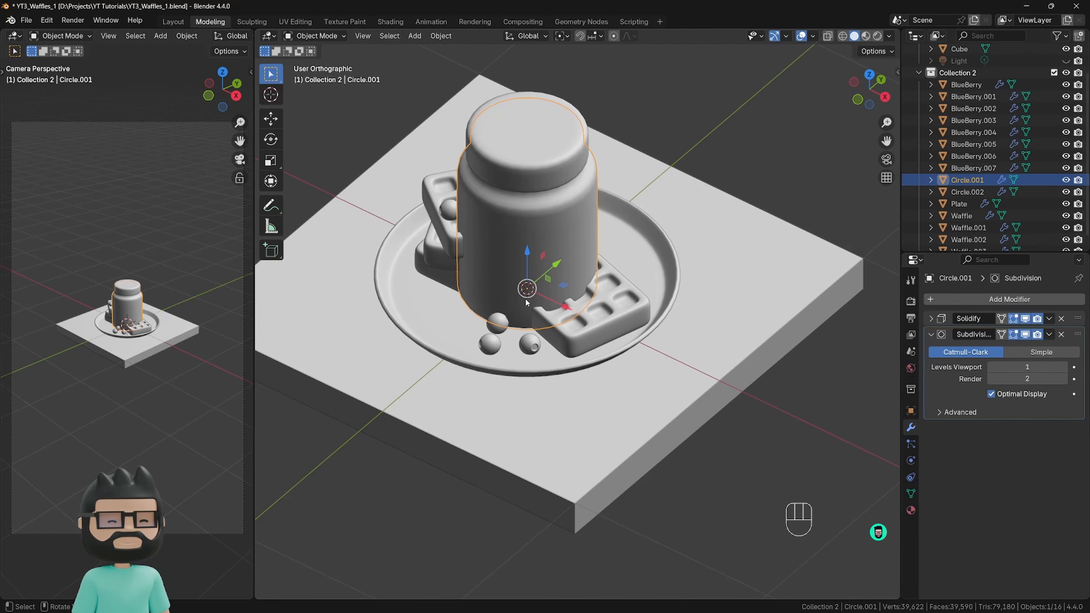
Add the lid to the jar selection and scale both down uniformly to about 0.76.
scroll(526, 301, "down", 2)
middle_click_drag(526, 302, 557, 292)
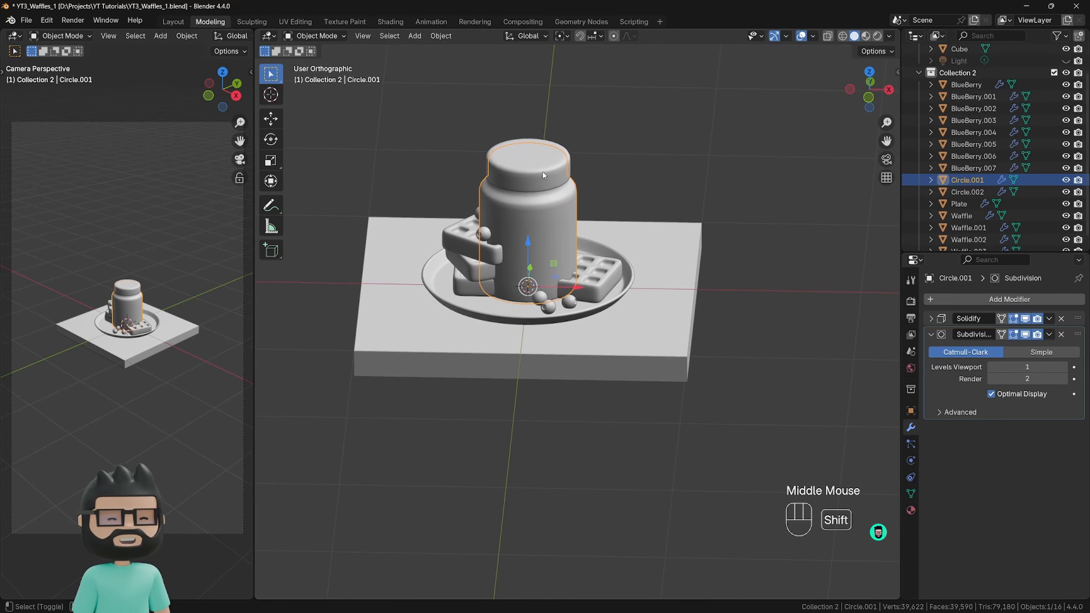
left_click(552, 183, "shift")
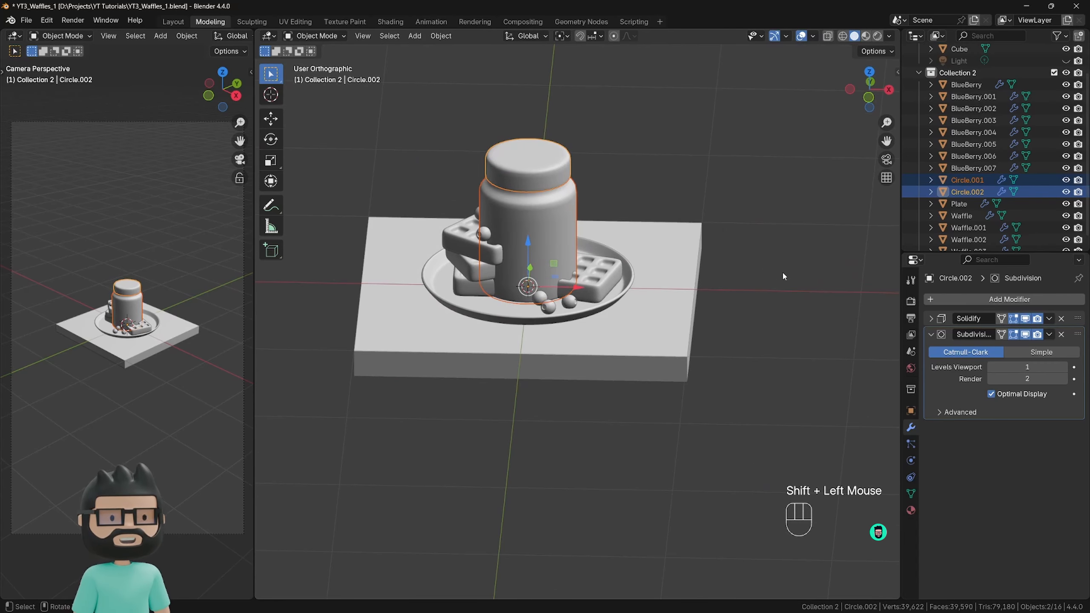
key("s")
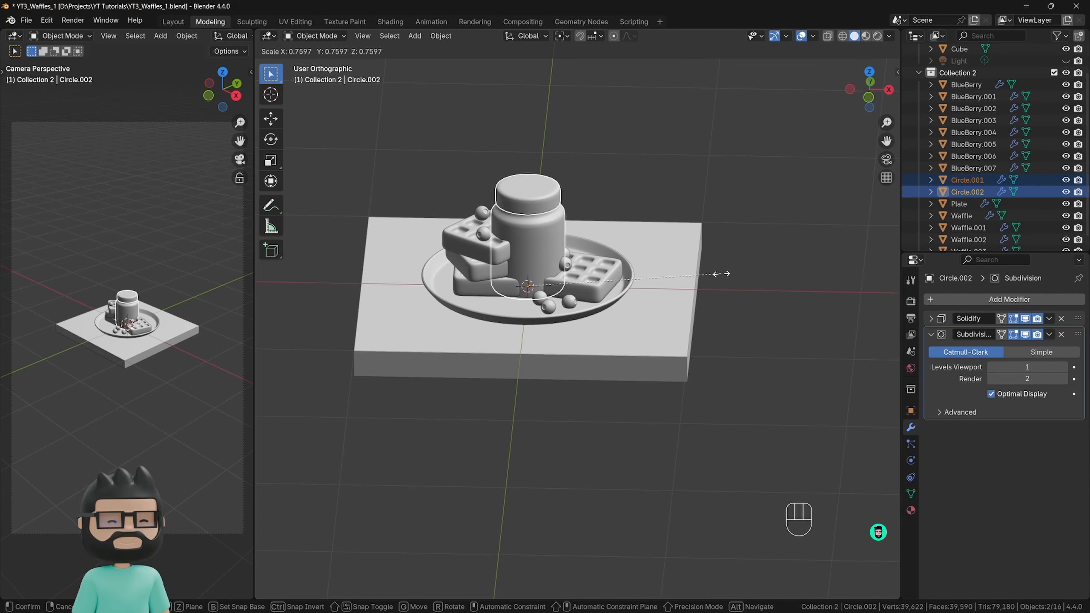
left_click(719, 275)
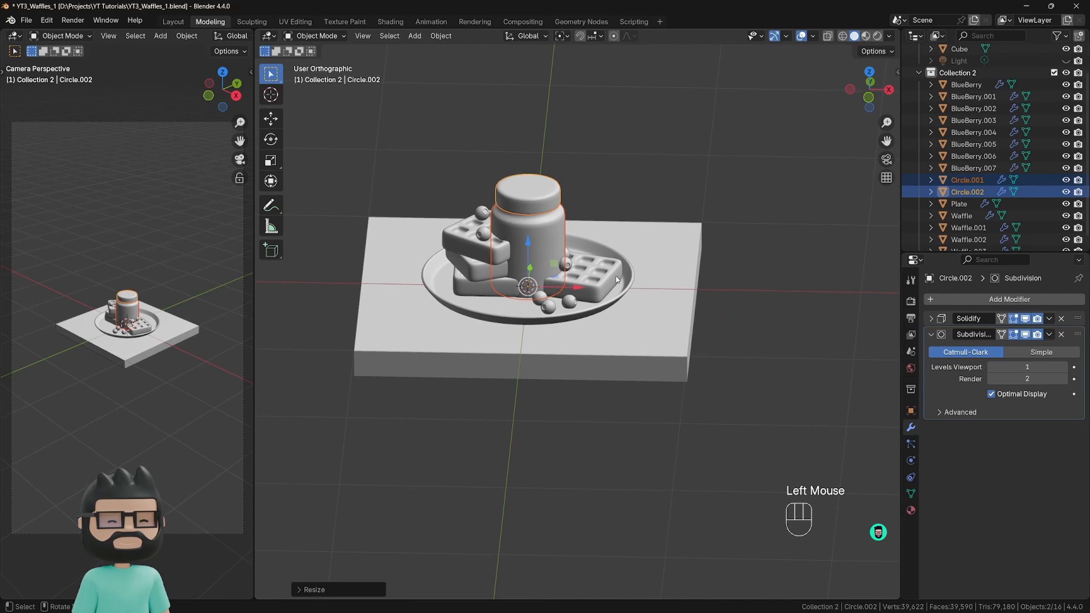
Move the jar and lid together off the plate to the back corner area of the square base.
middle_click_drag(617, 279, 557, 303)
left_click_drag(574, 303, 733, 254)
left_click_drag(735, 299, 730, 296)
left_click_drag(728, 249, 733, 246)
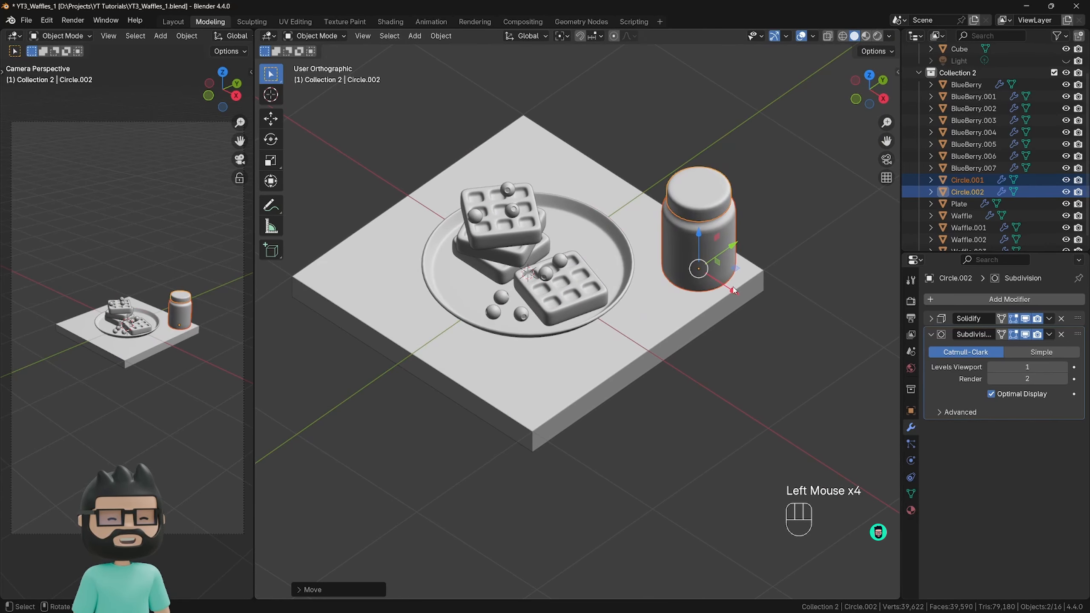
left_click_drag(733, 290, 593, 198)
left_click_drag(600, 151, 617, 170)
left_click(613, 148)
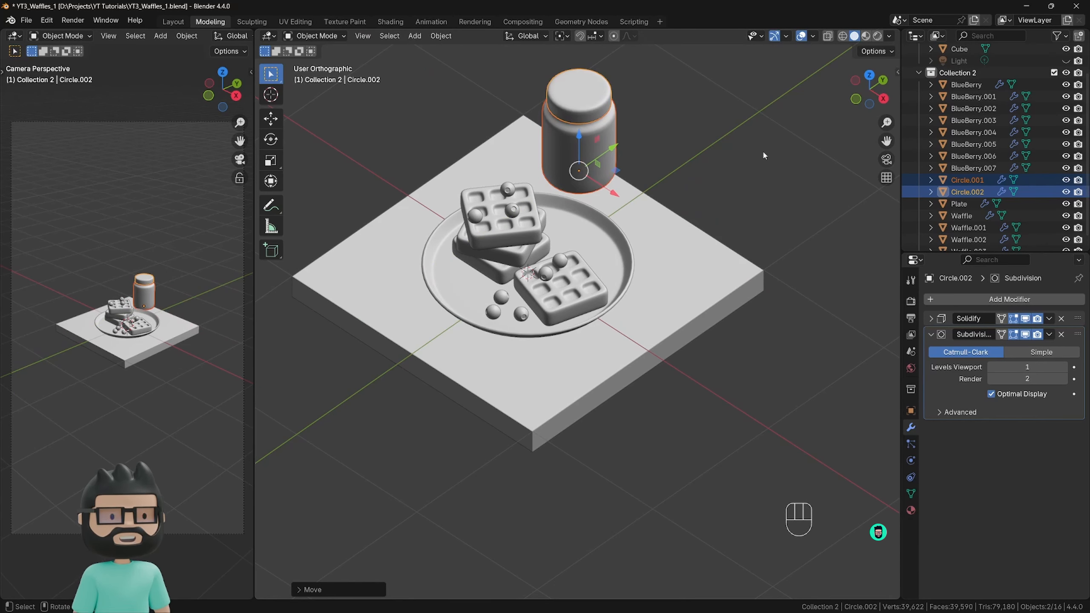
Isolate only the jar body in Local View and enter Edit Mode on it.
middle_click_drag(675, 211, 602, 274, "shift")
scroll(602, 275, "up", 2)
left_click(601, 274)
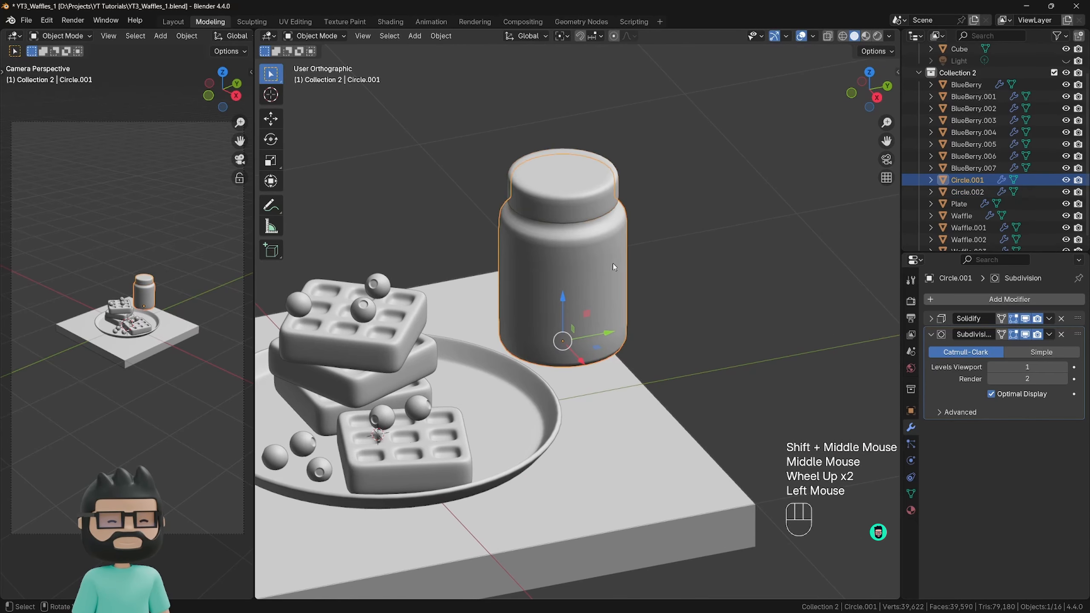
key("KP_Divide")
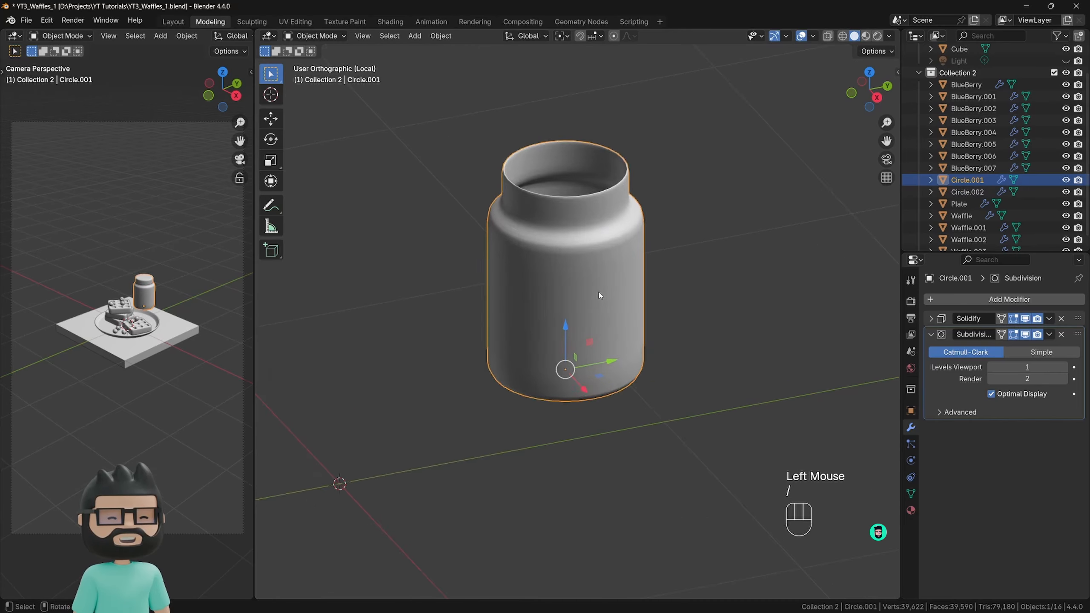
scroll(601, 342, "down", 3)
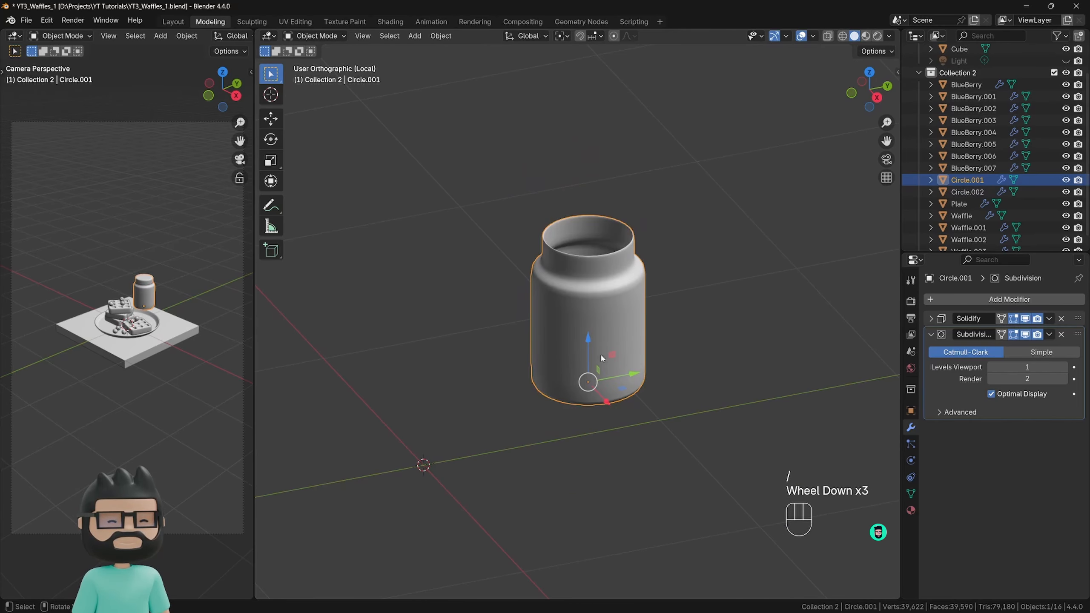
scroll(601, 358, "up", 1)
key("Tab")
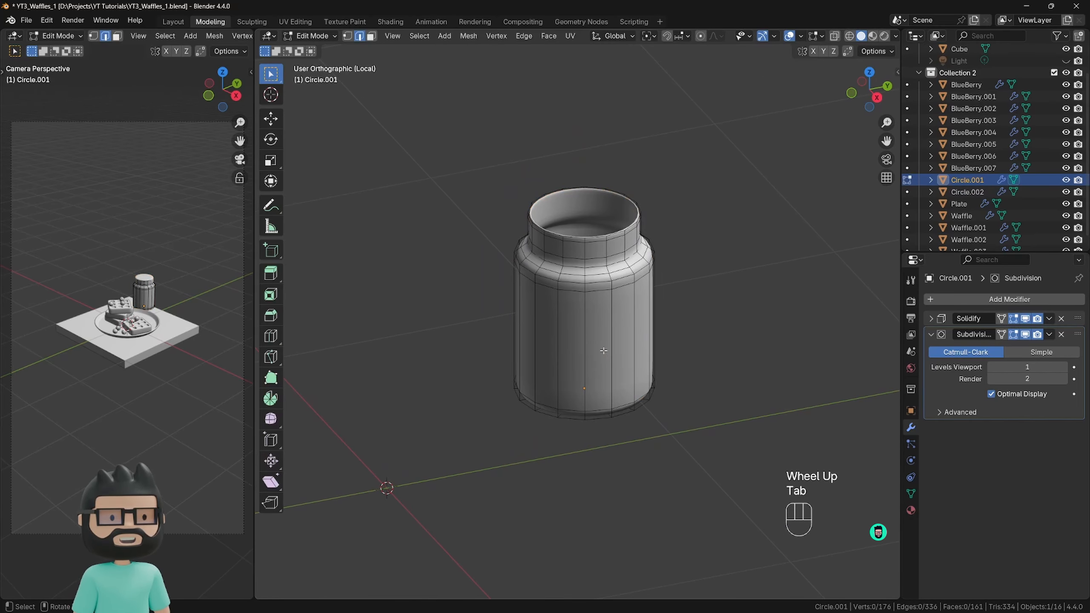
Turn off the Edit Mode display of the jar's Solidify and Subdivision modifiers, and enable X-ray in front view.
middle_click_drag(629, 347, 708, 296)
left_click(1013, 318)
left_click(1013, 334)
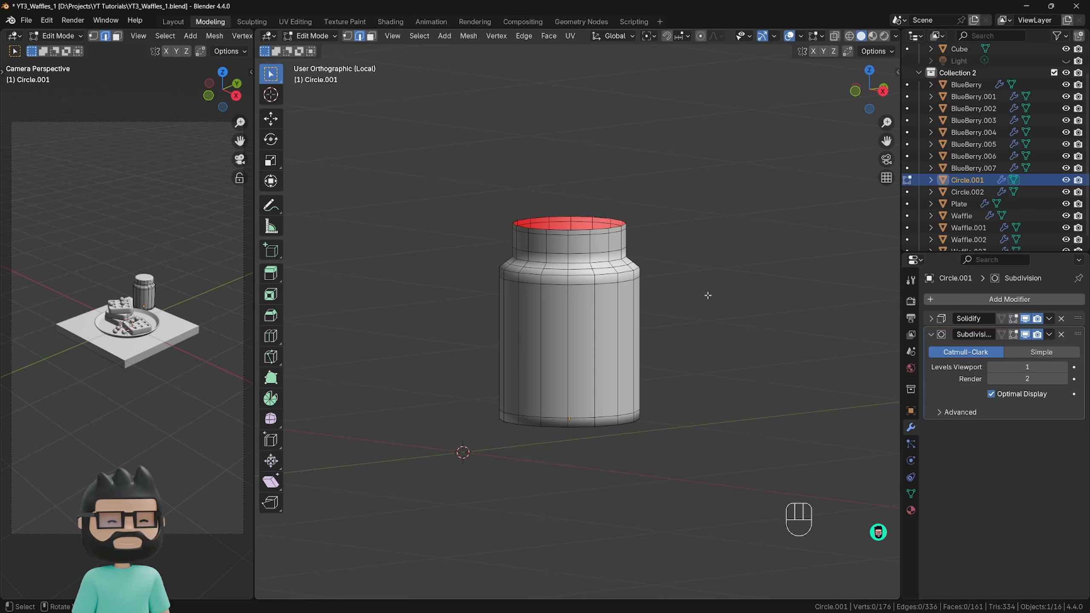
key("KP_1")
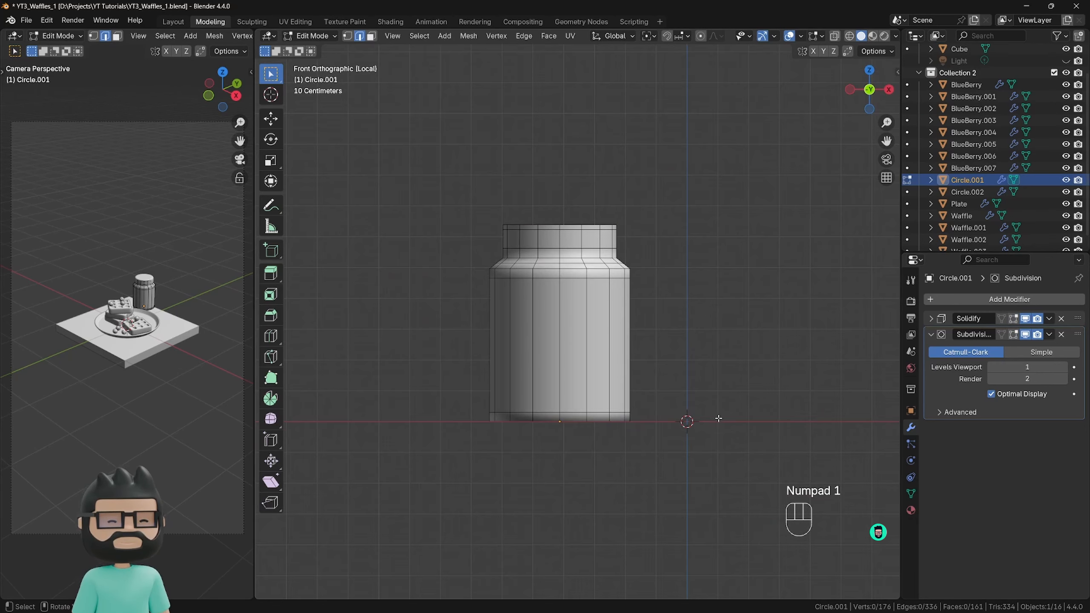
key("alt+z")
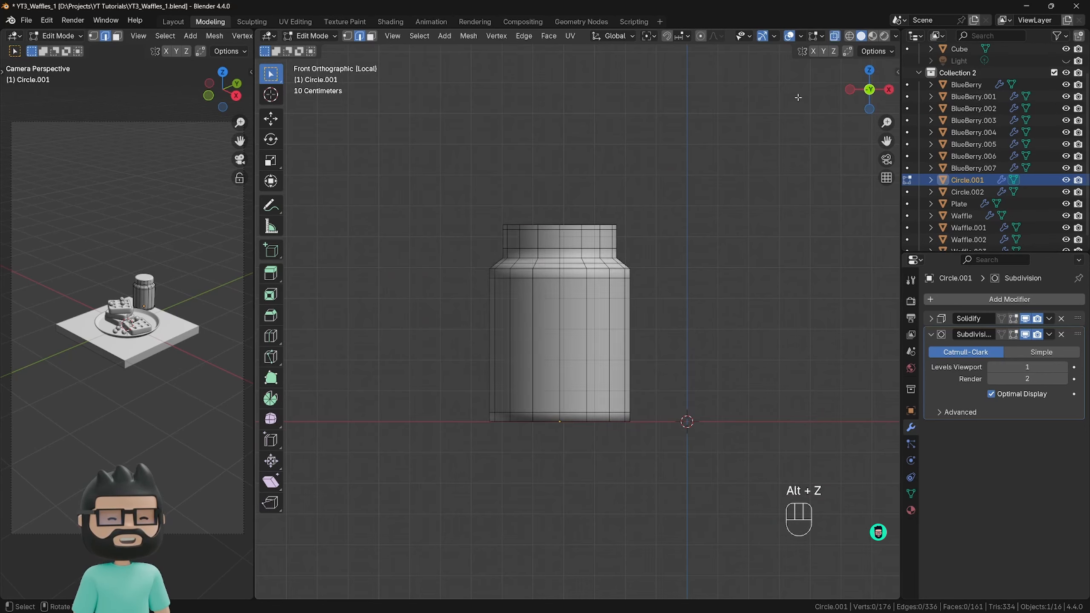
In face select mode, select all faces of the jar's straight wall and base below the shoulder.
left_click_drag(737, 514, 425, 275)
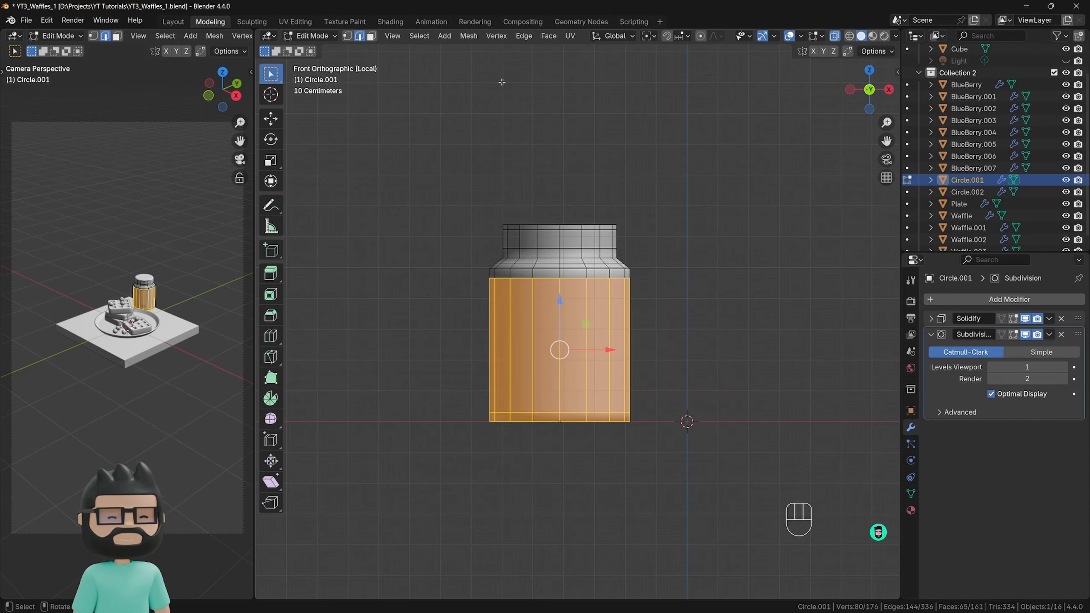
left_click(374, 39)
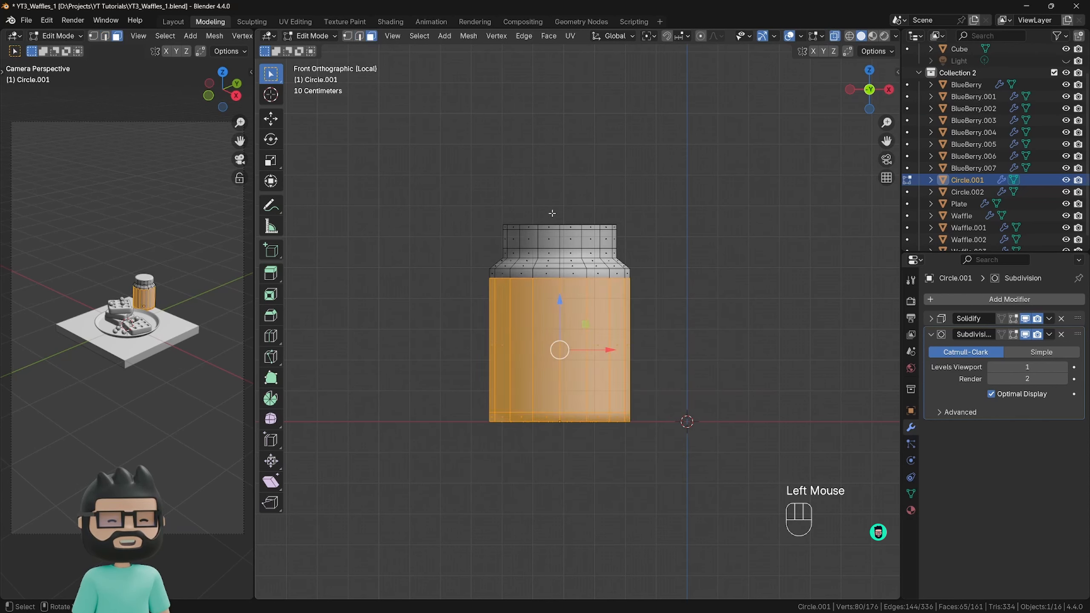
left_click_drag(694, 470, 373, 317)
left_click(706, 270)
left_click_drag(717, 499, 421, 286)
middle_click_drag(653, 354, 659, 368)
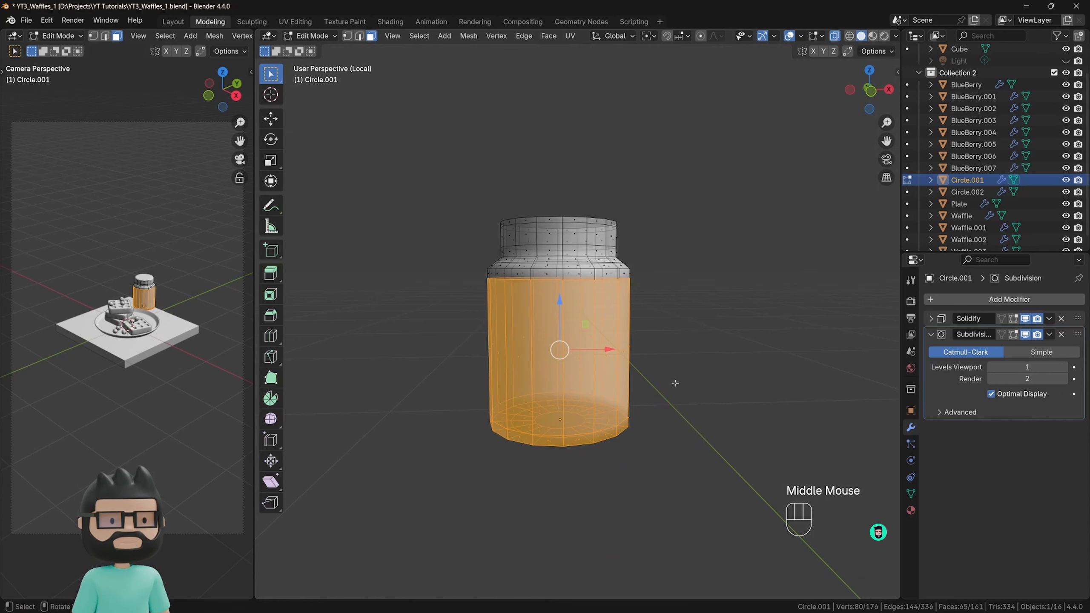
Duplicate the selected wall and base faces in place and separate the copy into its own object.
key("shift+d")
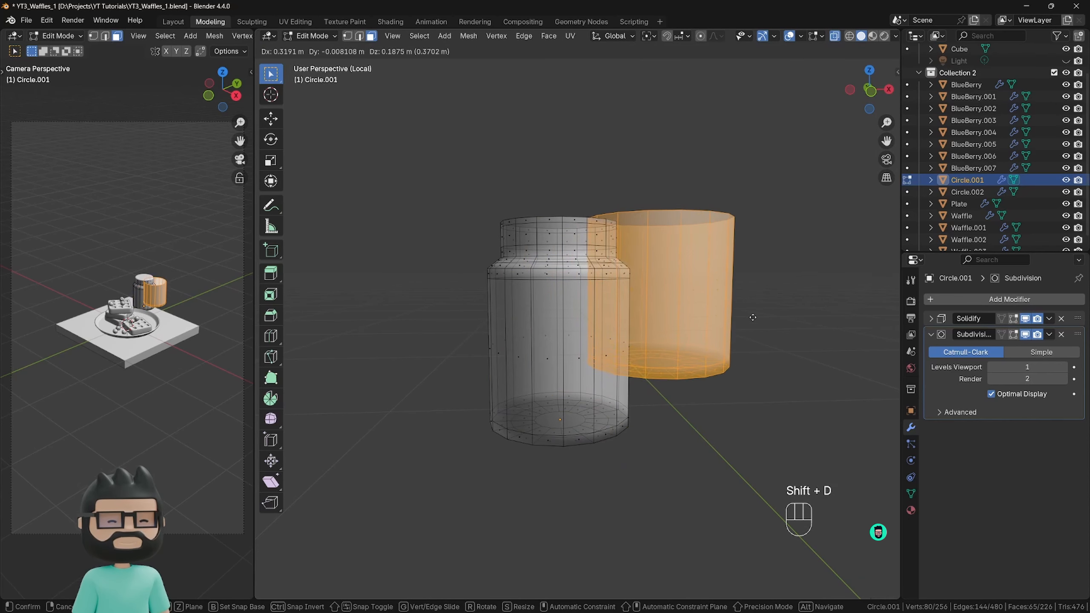
right_click(789, 309)
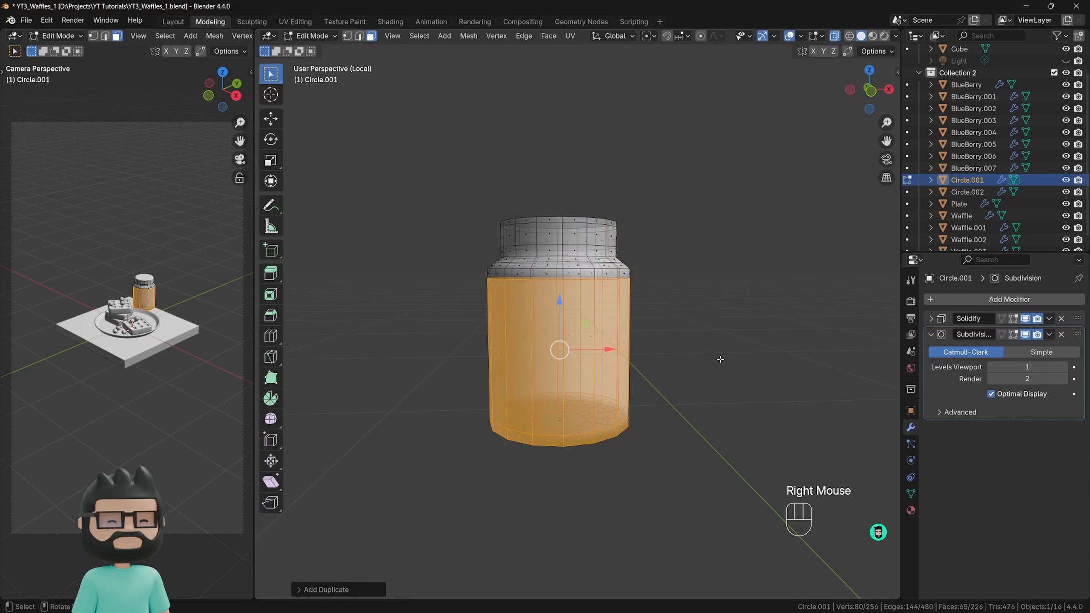
key("p")
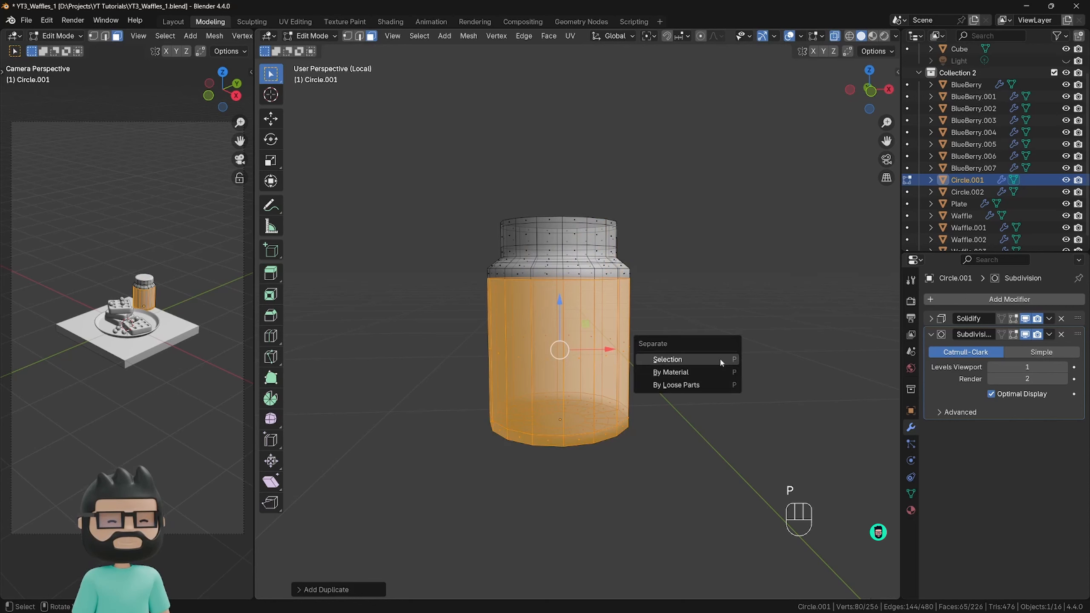
left_click(684, 360)
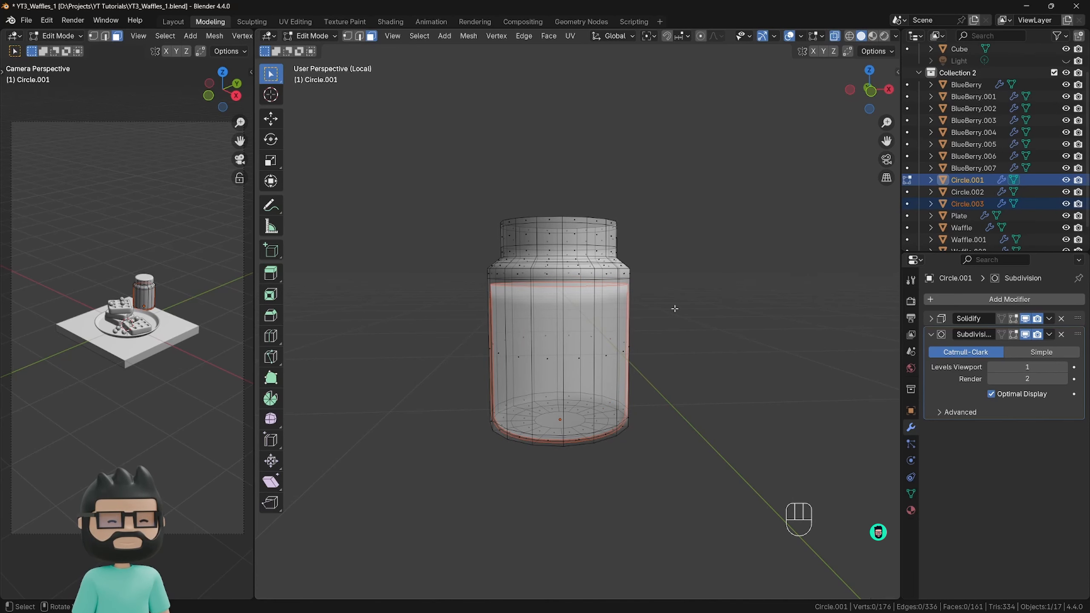
Return to Object Mode and select the separated wall-and-base copy instead of the original jar.
key("Tab")
double_click(554, 319)
left_click(580, 264)
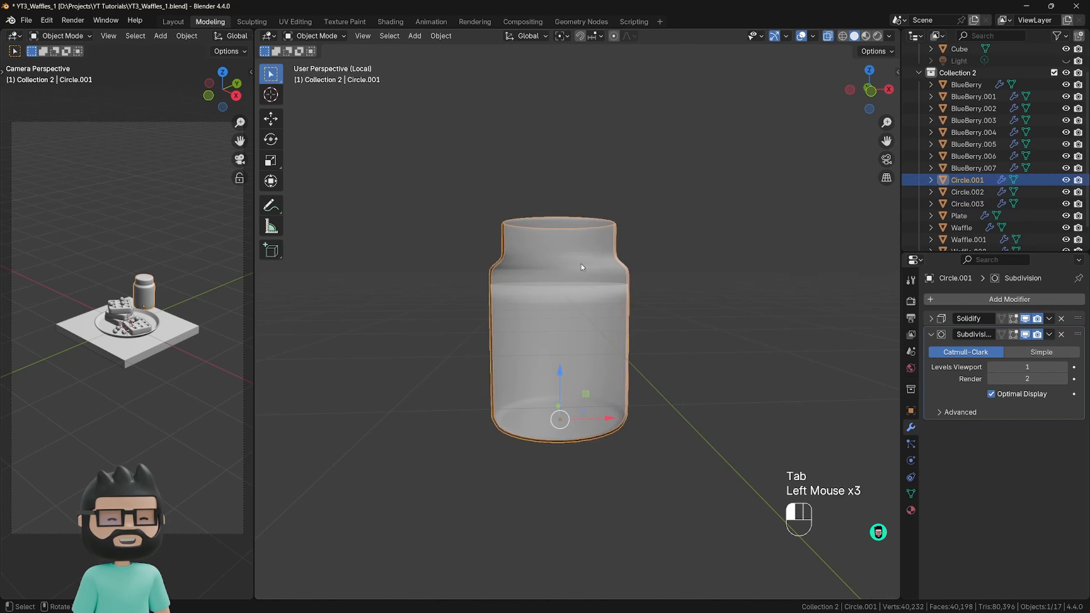
left_click(577, 310)
left_click(581, 258)
left_click(578, 307)
left_click(576, 263)
left_click(580, 309)
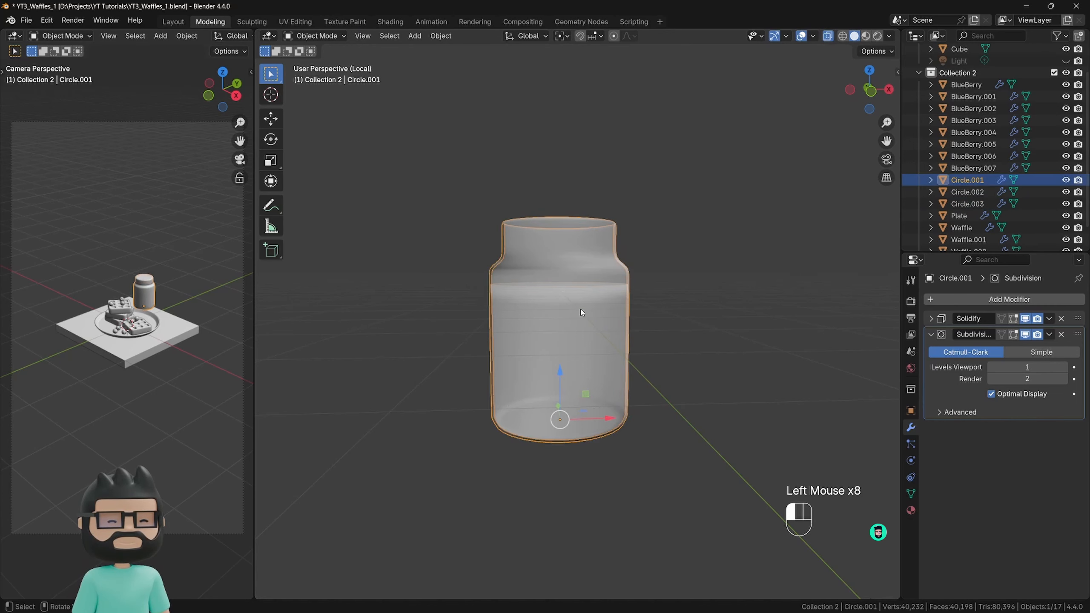
left_click(578, 237)
left_click(575, 302)
Open the separated wall-and-base copy for mesh editing in the front orthographic view.
key("KP_1")
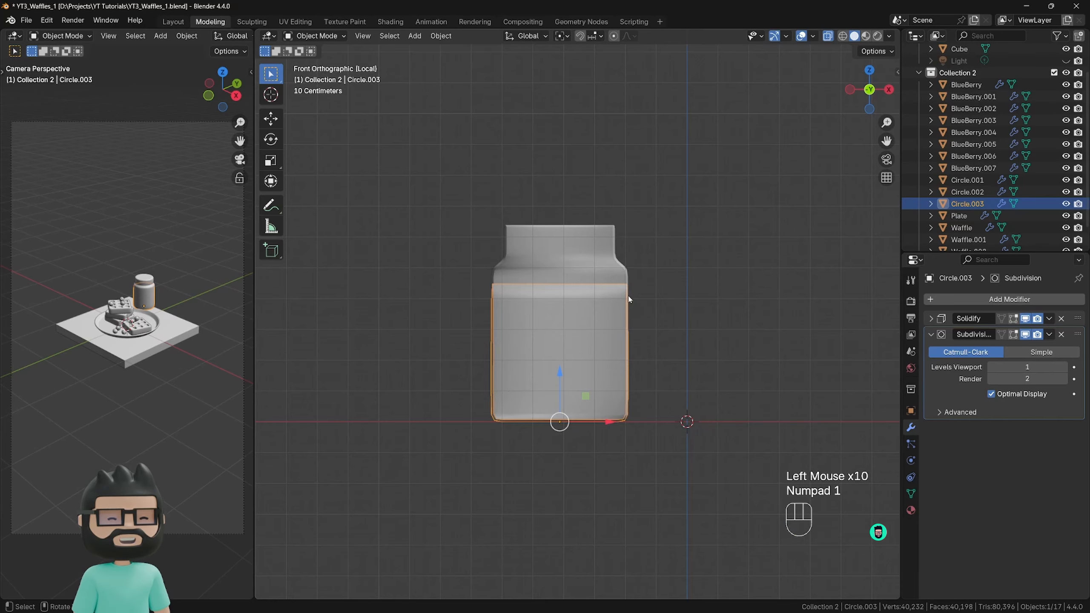
scroll(628, 296, "up", 3)
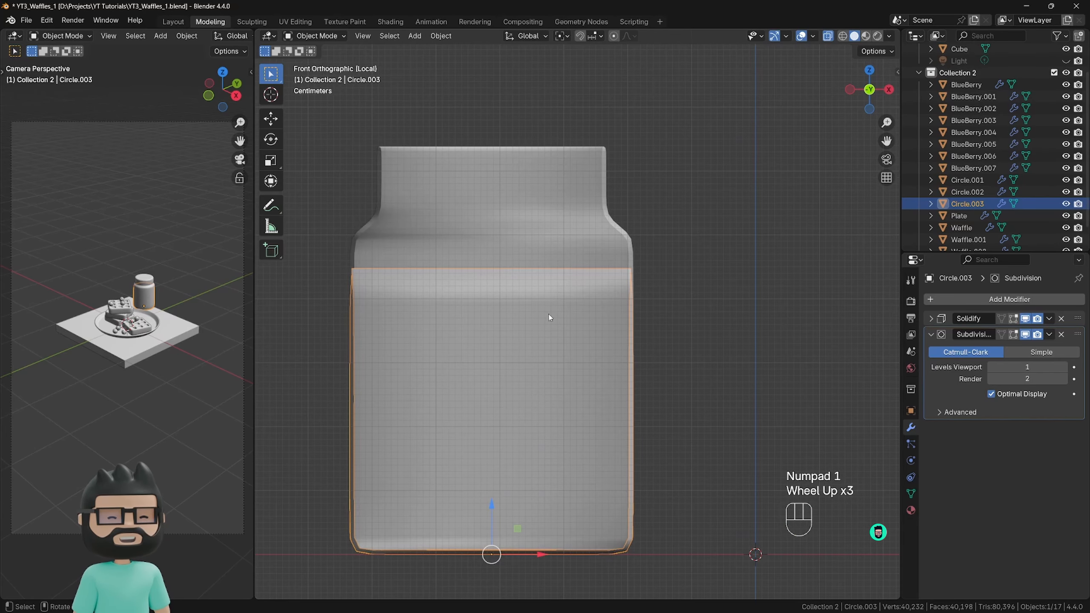
key("Tab")
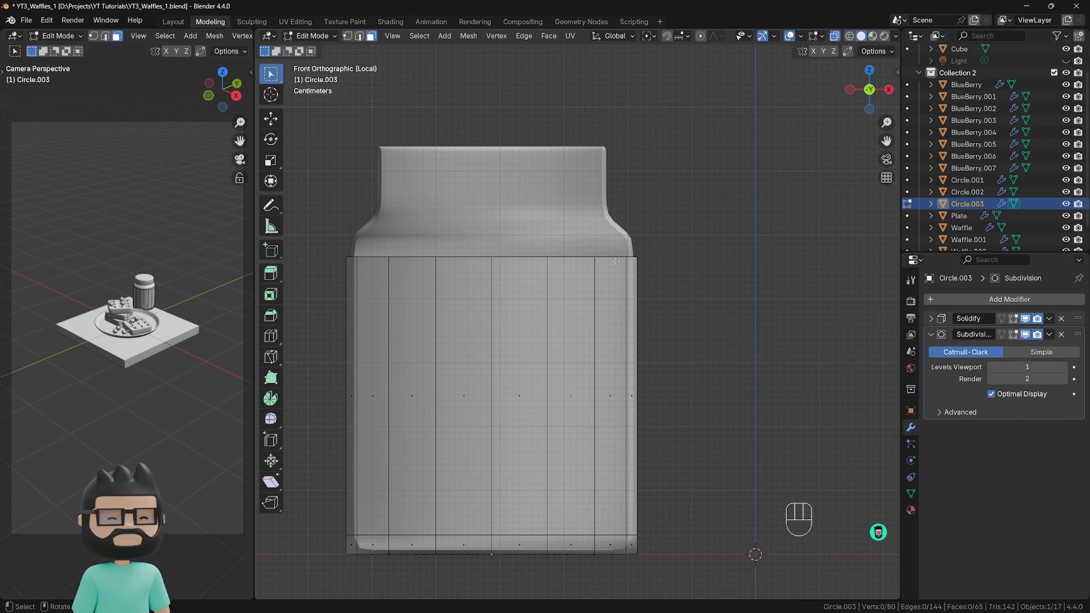
middle_click_drag(603, 260, 641, 282)
left_click(835, 37)
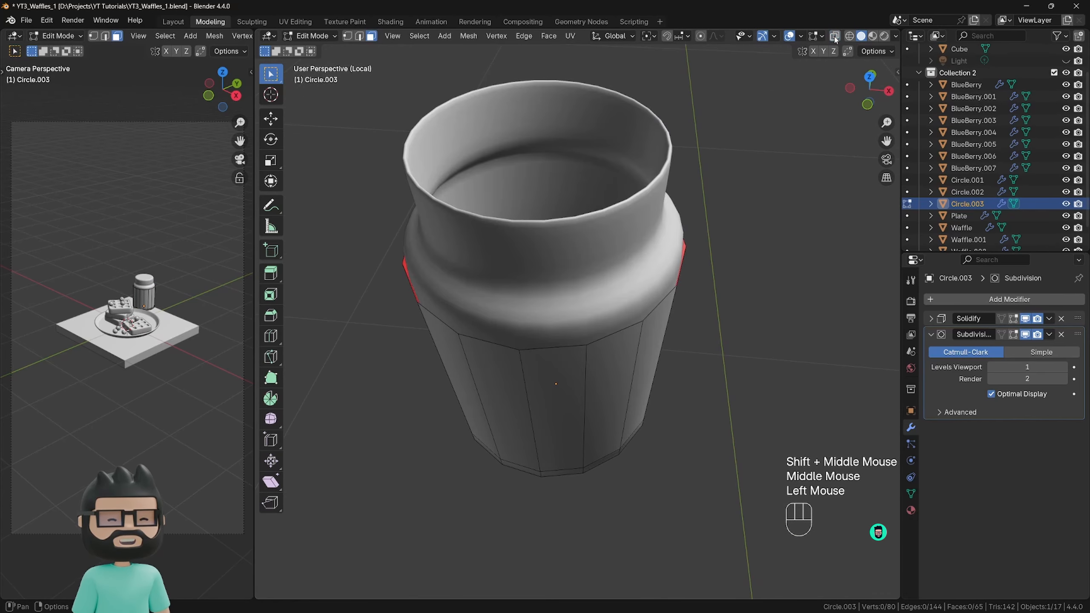
left_click(835, 38)
left_click(835, 37)
left_click(835, 37)
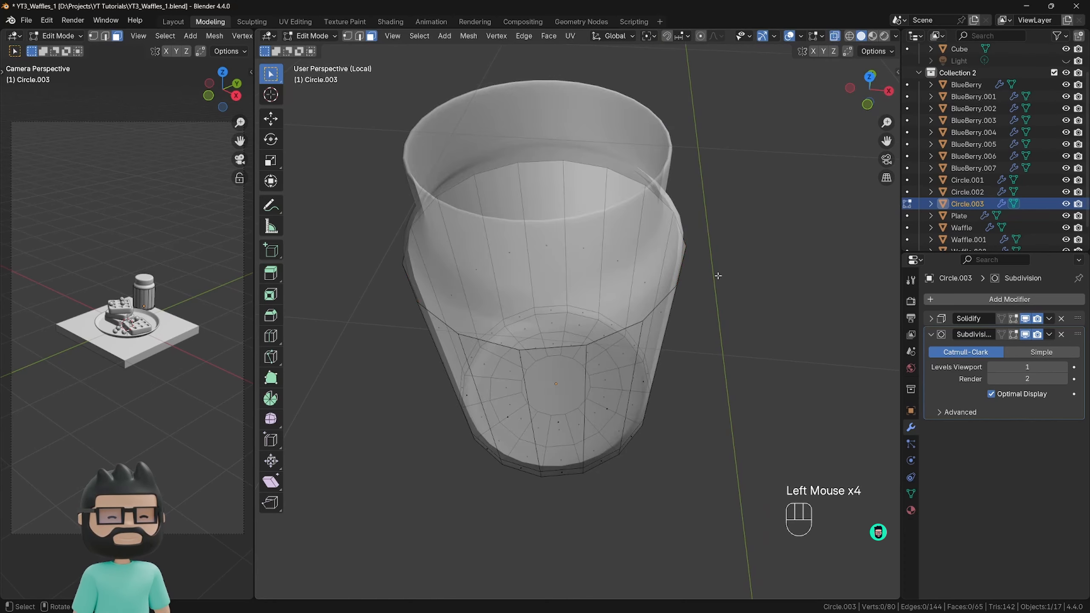
middle_click_drag(670, 279, 679, 318)
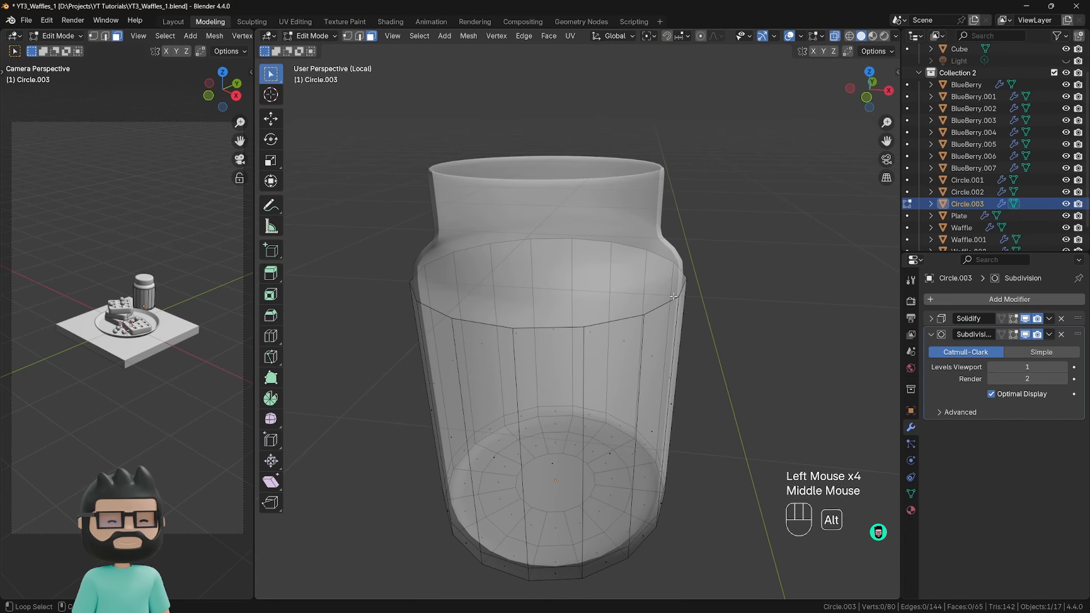
left_click(668, 302, "alt")
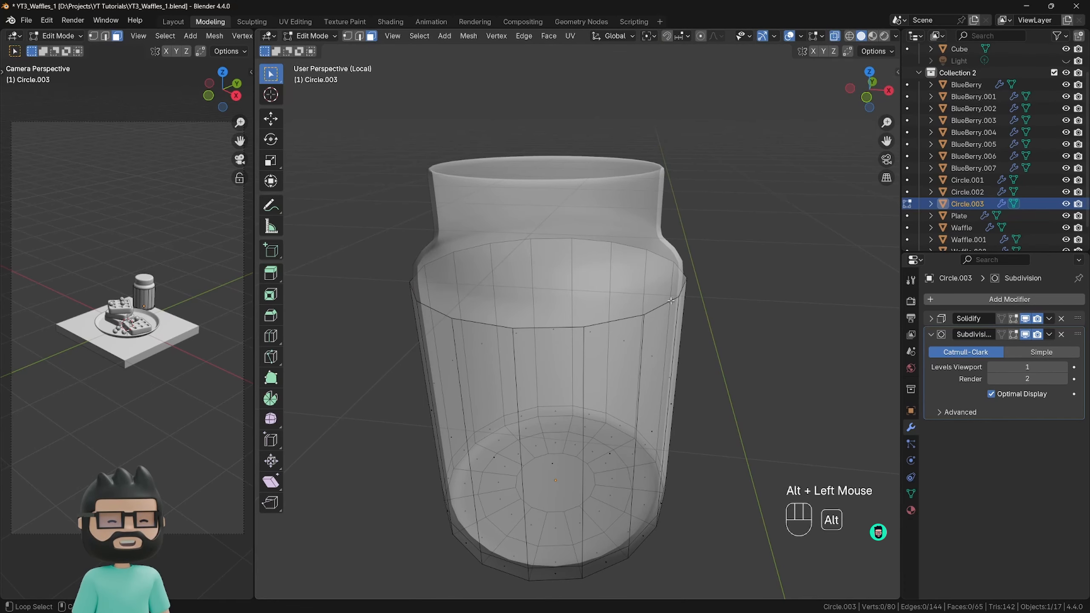
left_click(670, 302, "alt")
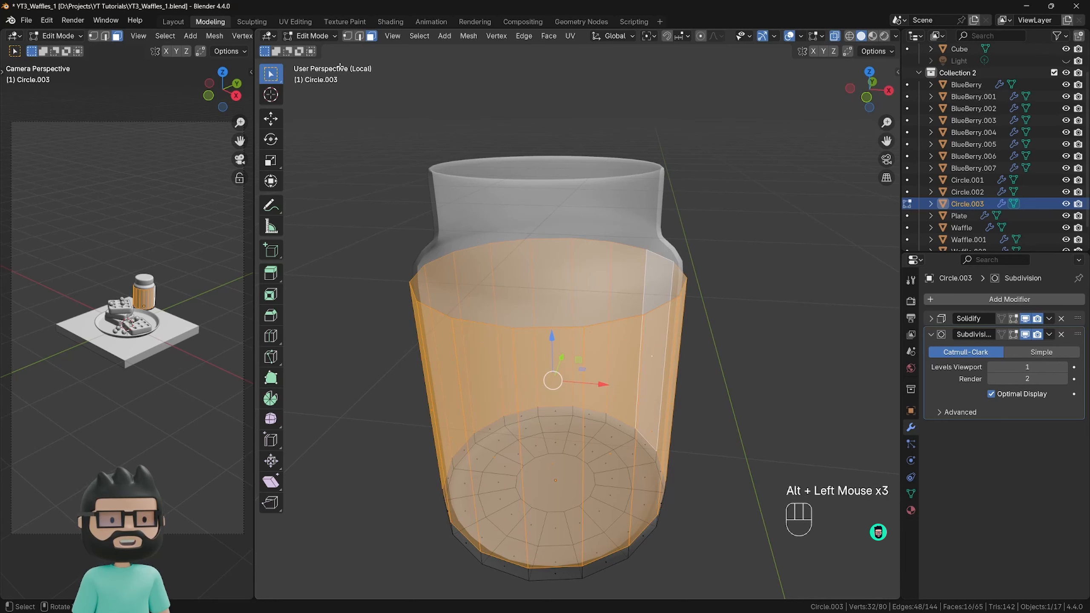
In edge select mode, select the open top edge loop of the wall-and-base copy.
left_click(359, 37)
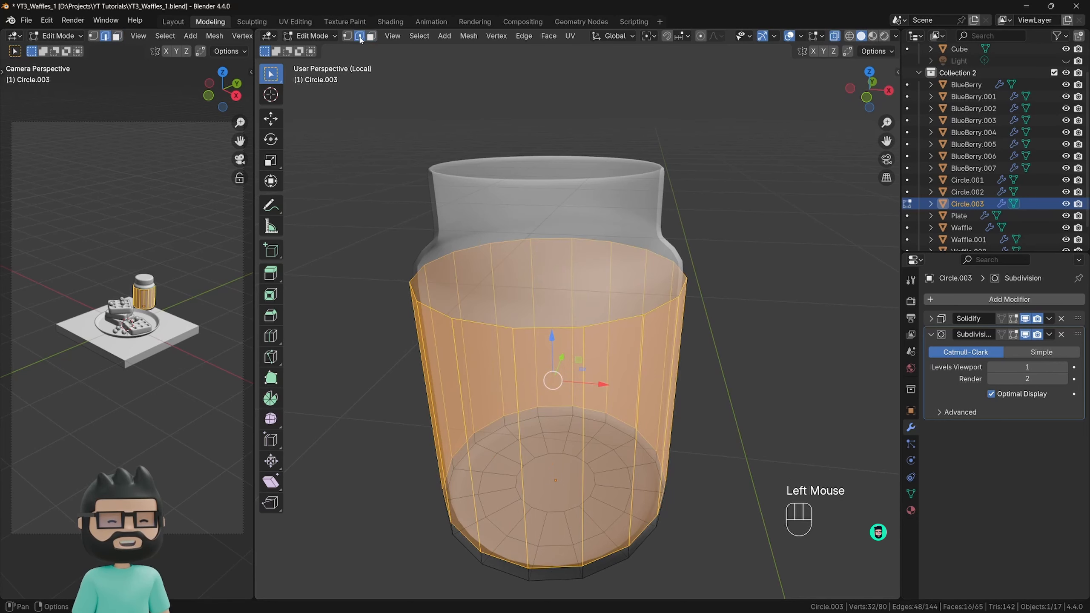
left_click(648, 294)
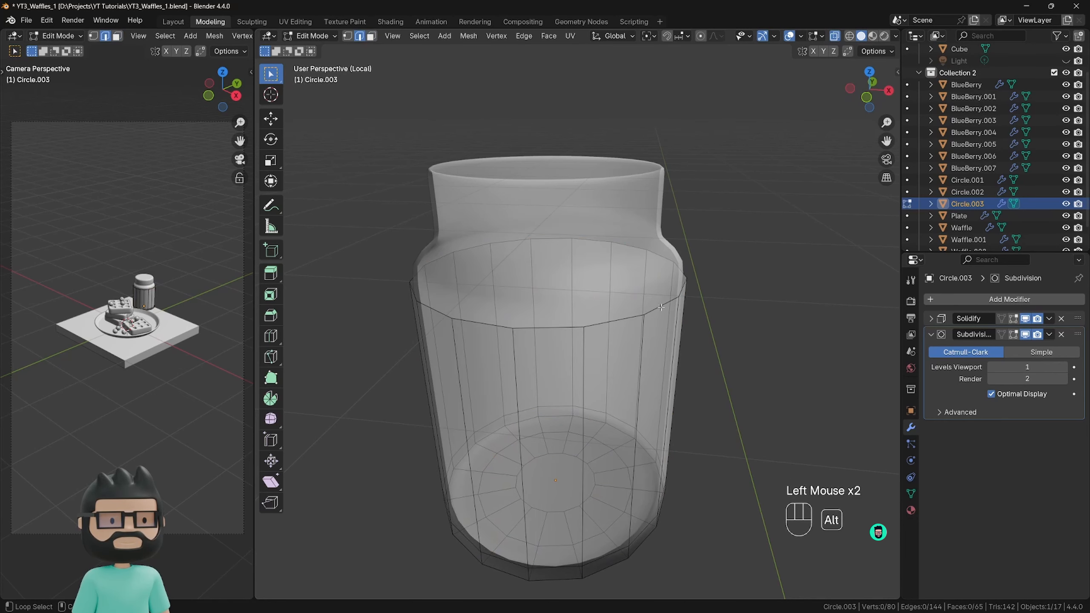
left_click(660, 306, "alt")
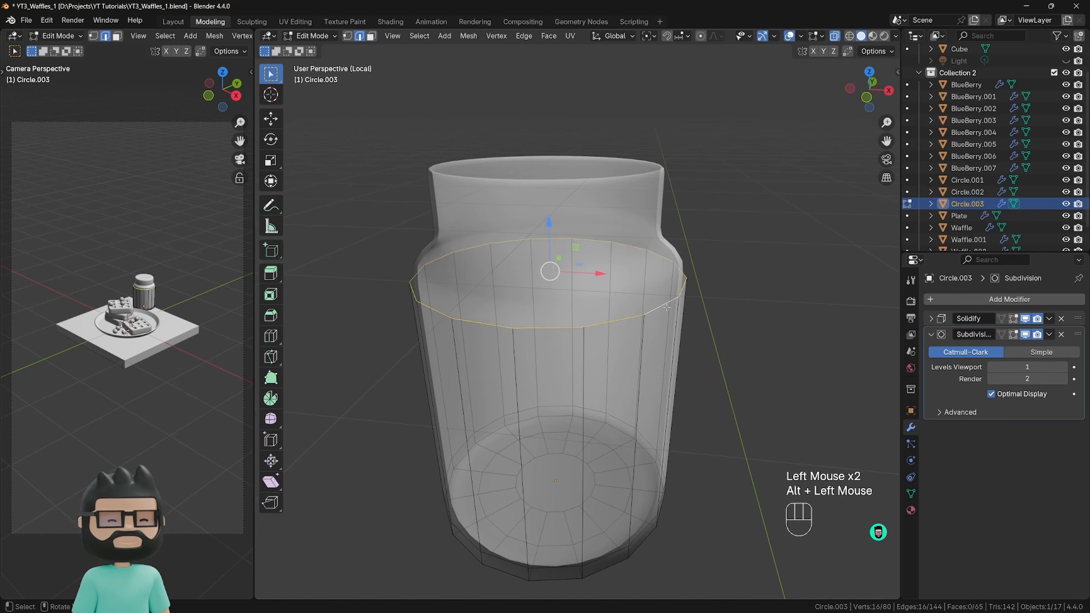
Cap the copy's open top by extruding and scaling the edge loop inward twice and filling the remaining centre hole.
key("e")
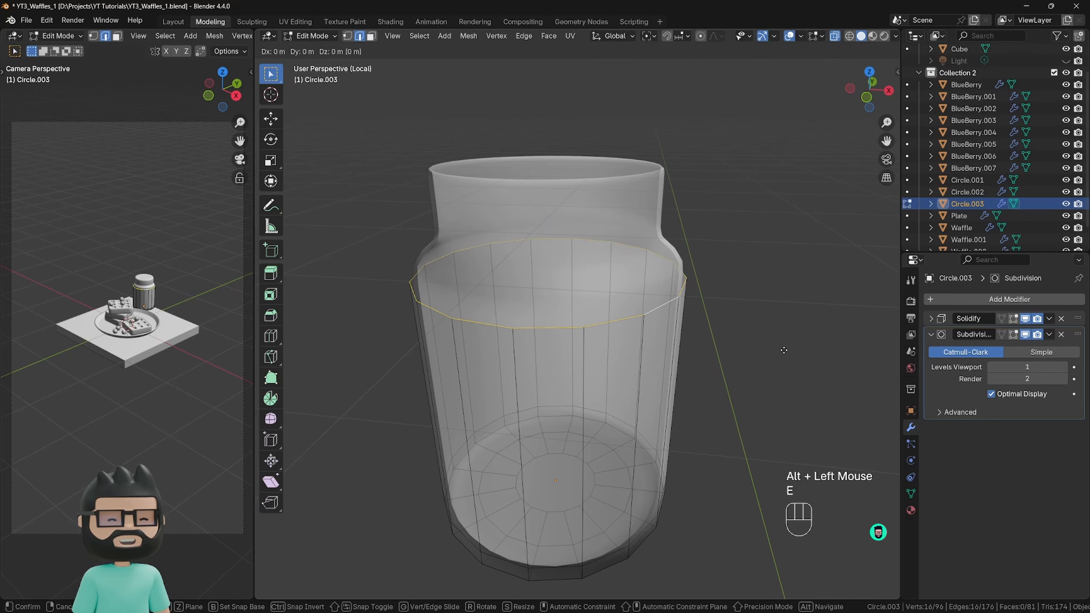
key("s")
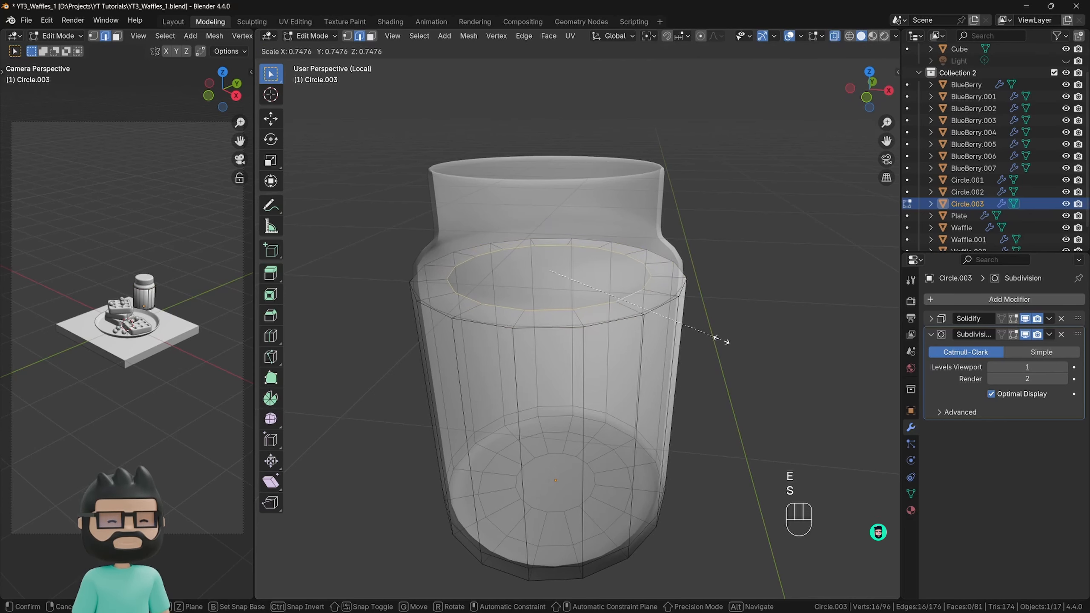
left_click(683, 330)
key("e")
key("s")
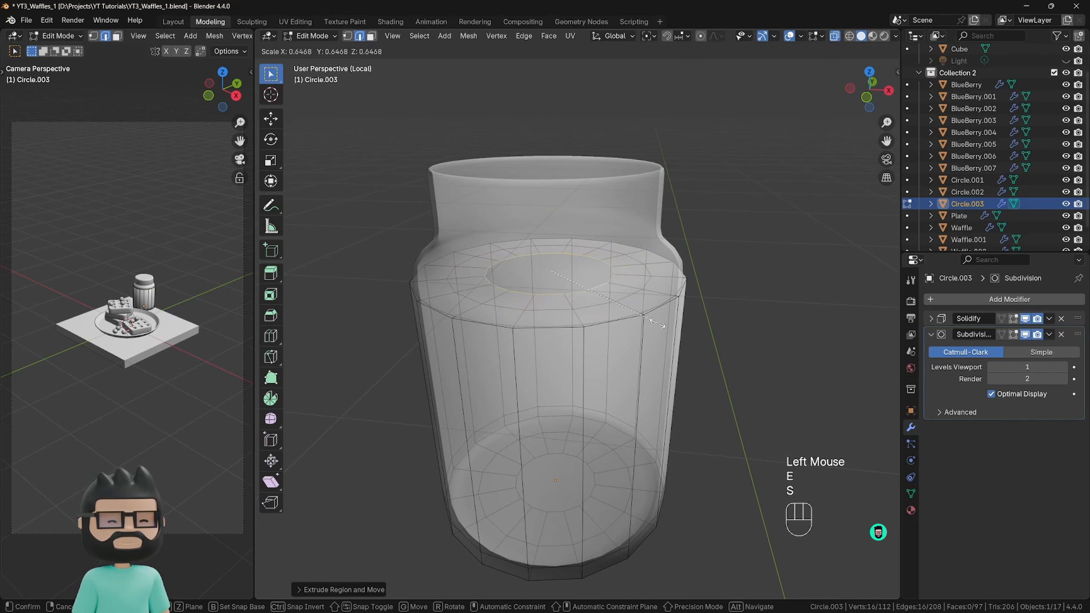
left_click(656, 322)
key("f")
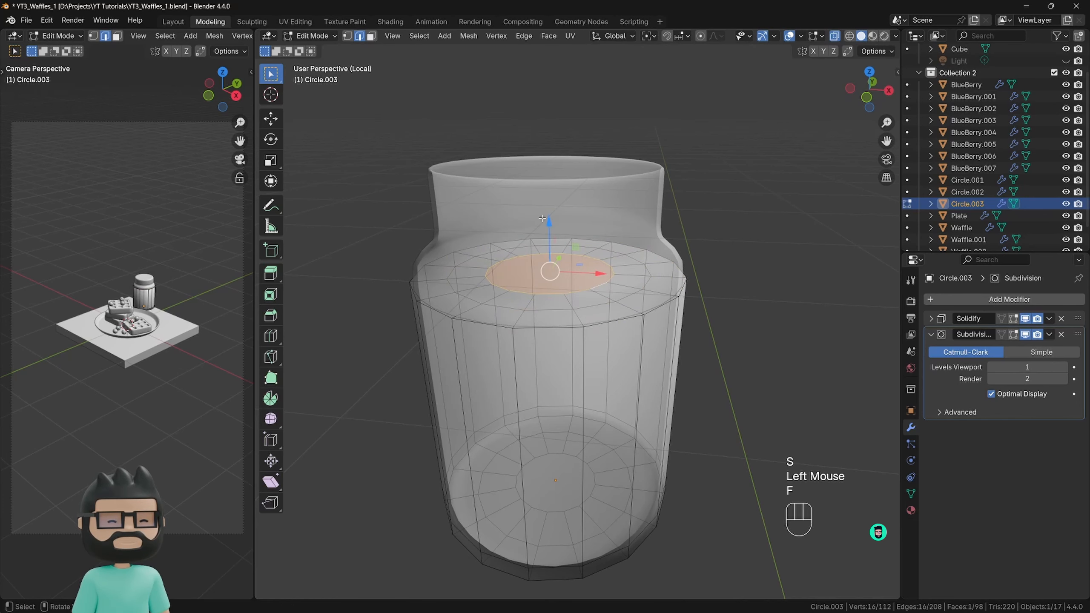
Dish the filling's cap by lowering its centre face slightly, growing the selection by one ring and lowering that too, and return to Object Mode.
left_click_drag(549, 217, 550, 227)
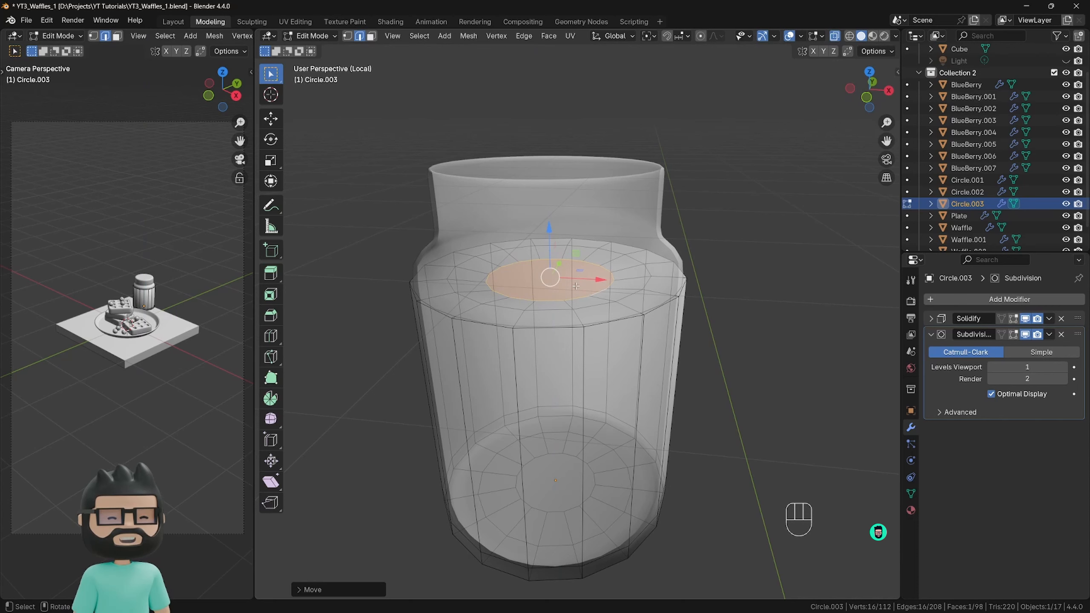
key("ctrl+KP_Add")
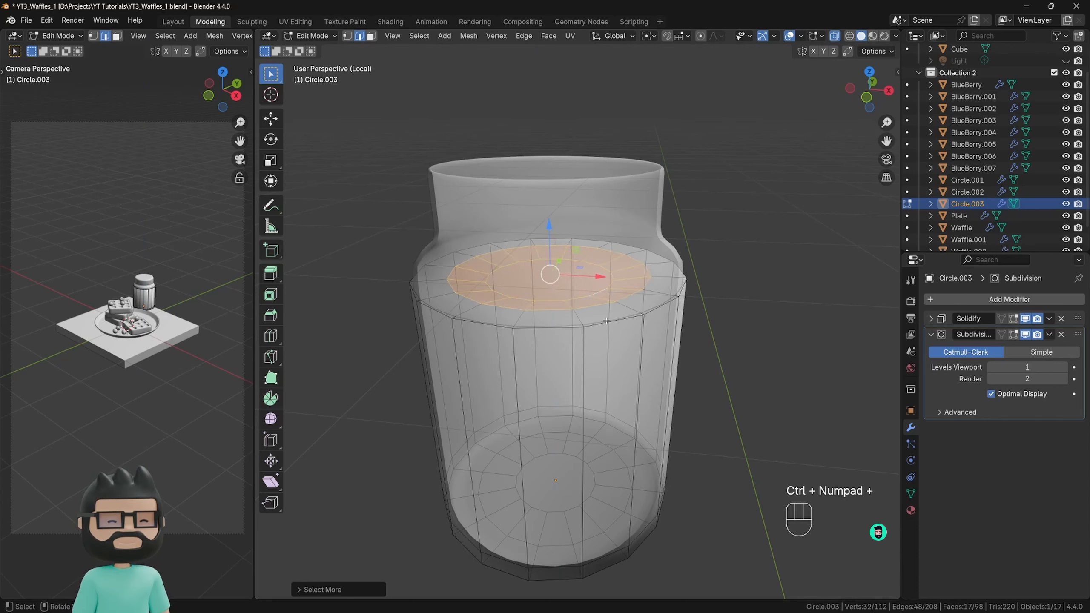
left_click_drag(546, 233, 545, 240)
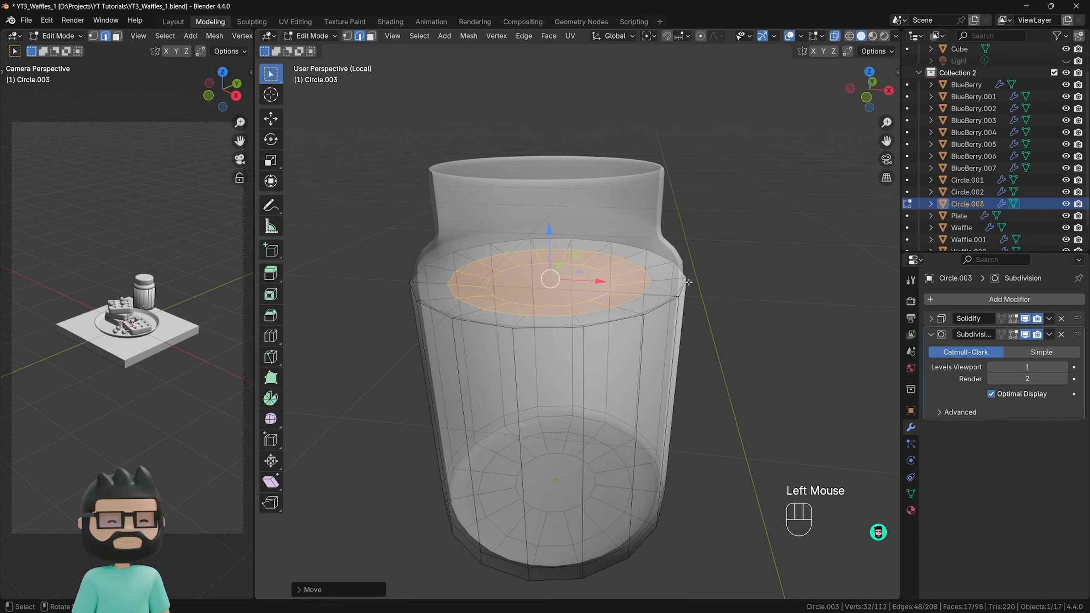
key("Tab")
middle_click_drag(571, 326, 608, 352)
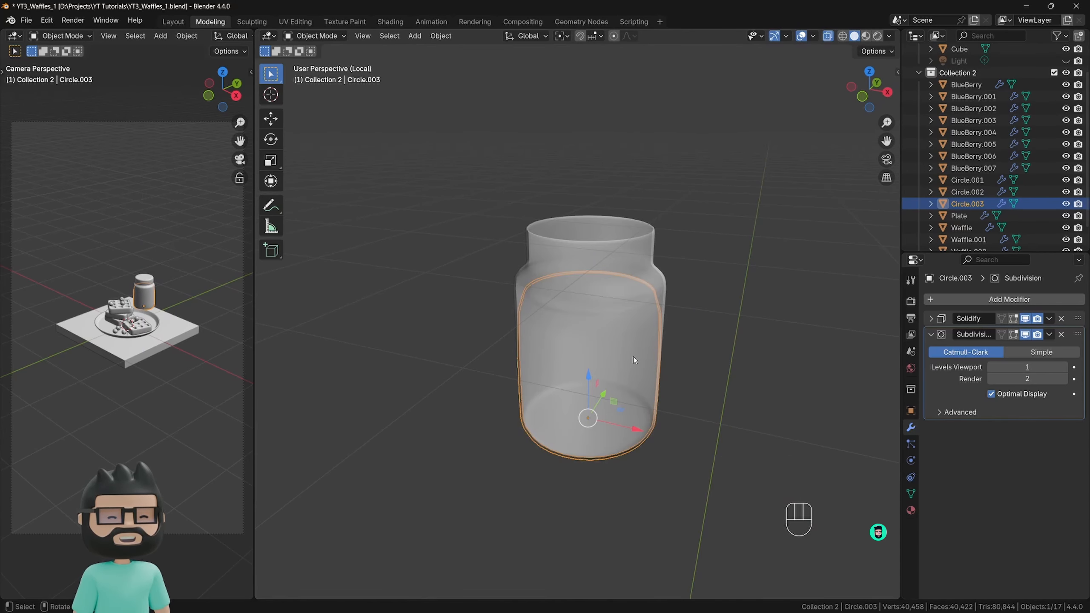
middle_click_drag(634, 356, 651, 291)
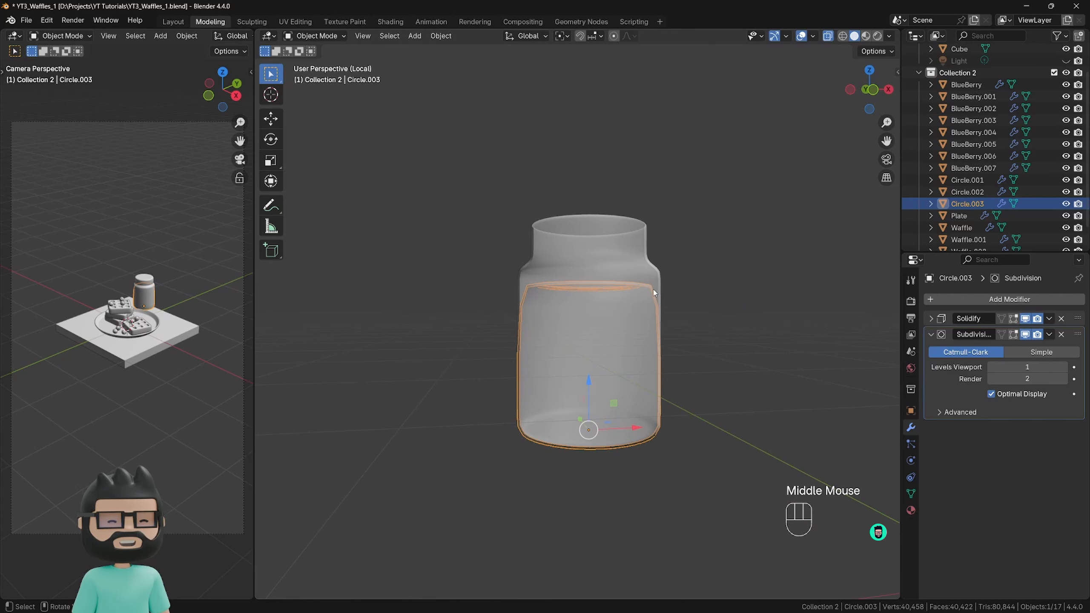
Add one loop cut around the filling's wall, slide it close to the top edge, and return to Object Mode.
key("Tab")
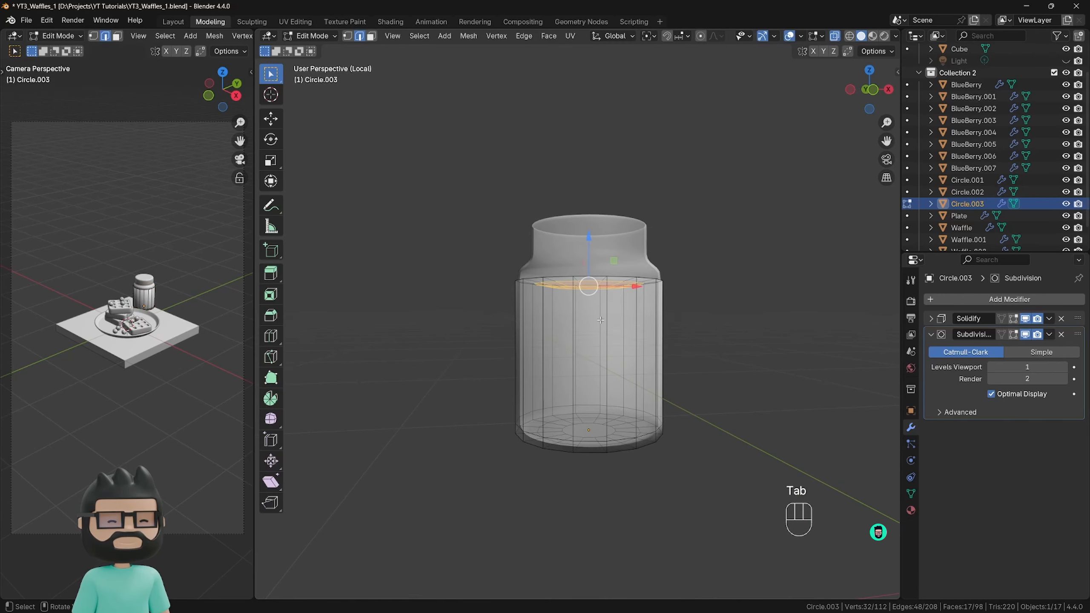
middle_click_drag(591, 322, 568, 353)
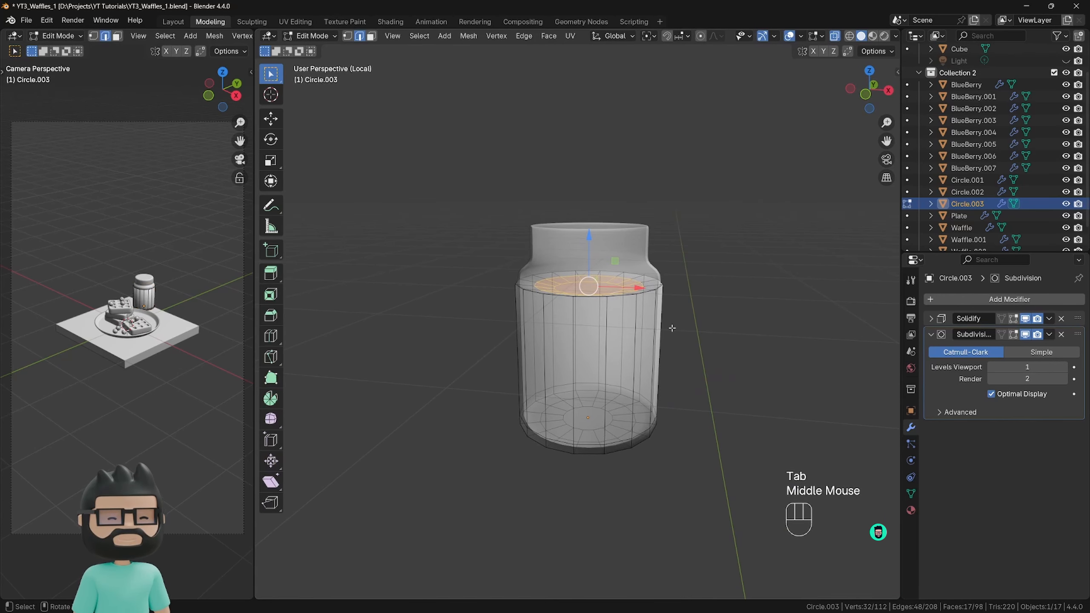
key("ctrl+r")
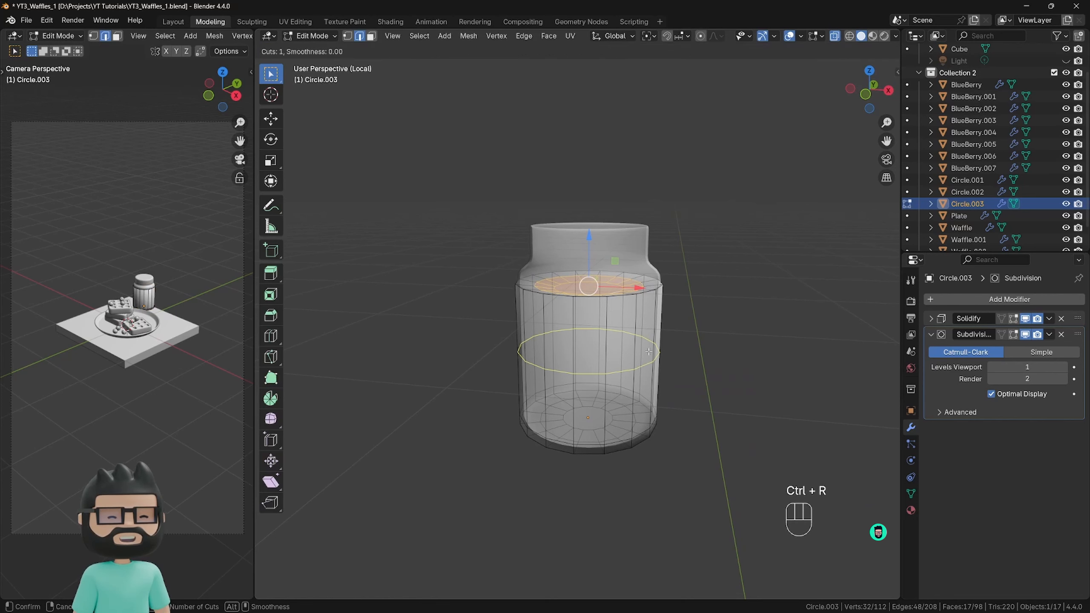
left_click(649, 352)
left_click_drag(650, 307, 659, 286)
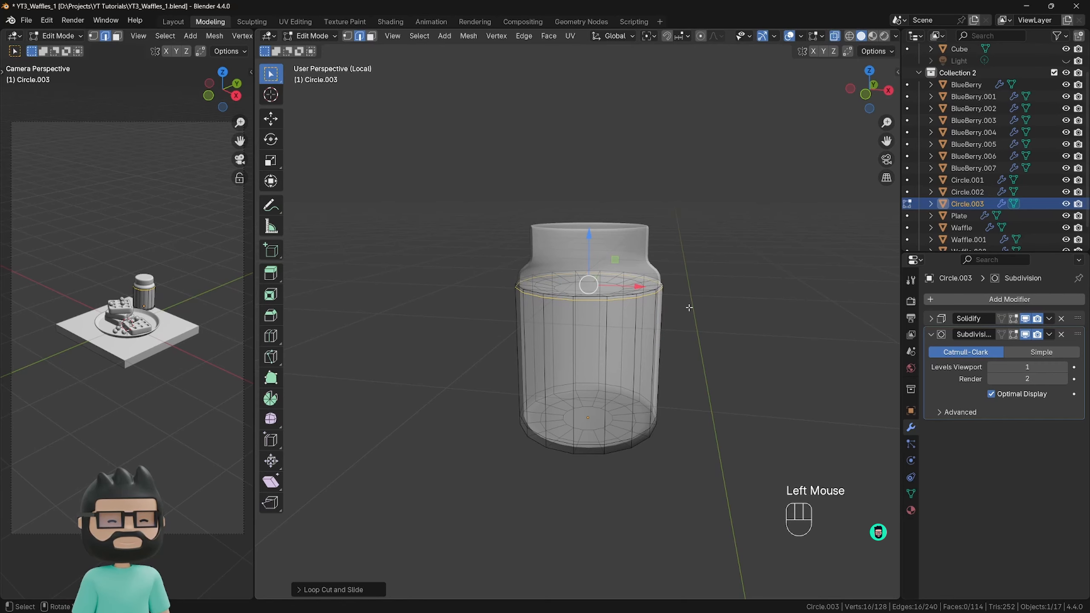
key("Tab")
In front view, raise the filling slightly along Z so its bottom sits above the jar's base.
middle_click_drag(689, 308, 536, 323)
scroll(536, 324, "up", 2)
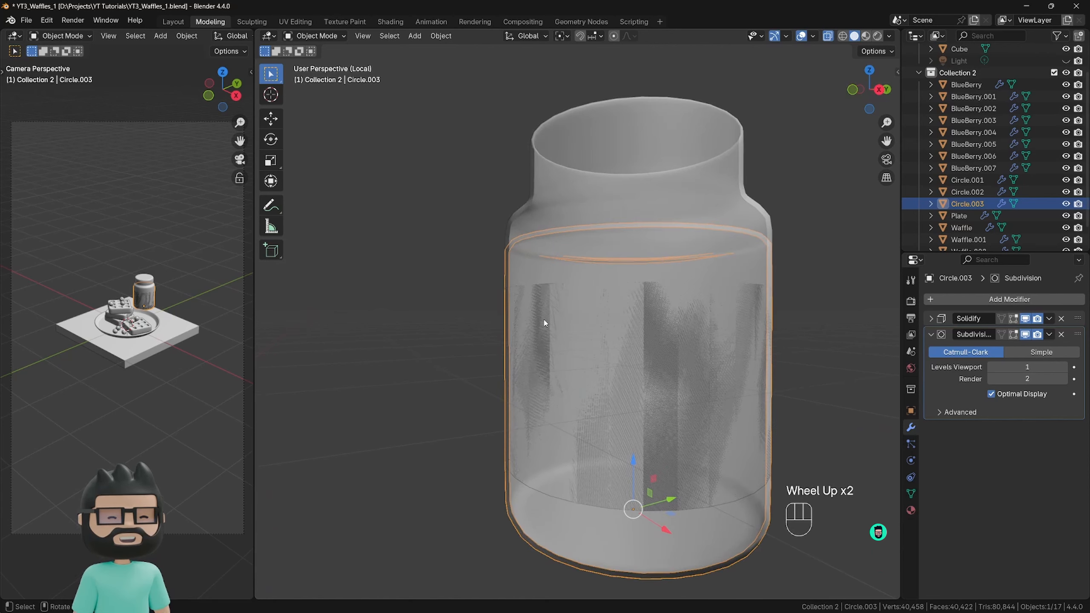
scroll(567, 421, "down", 2)
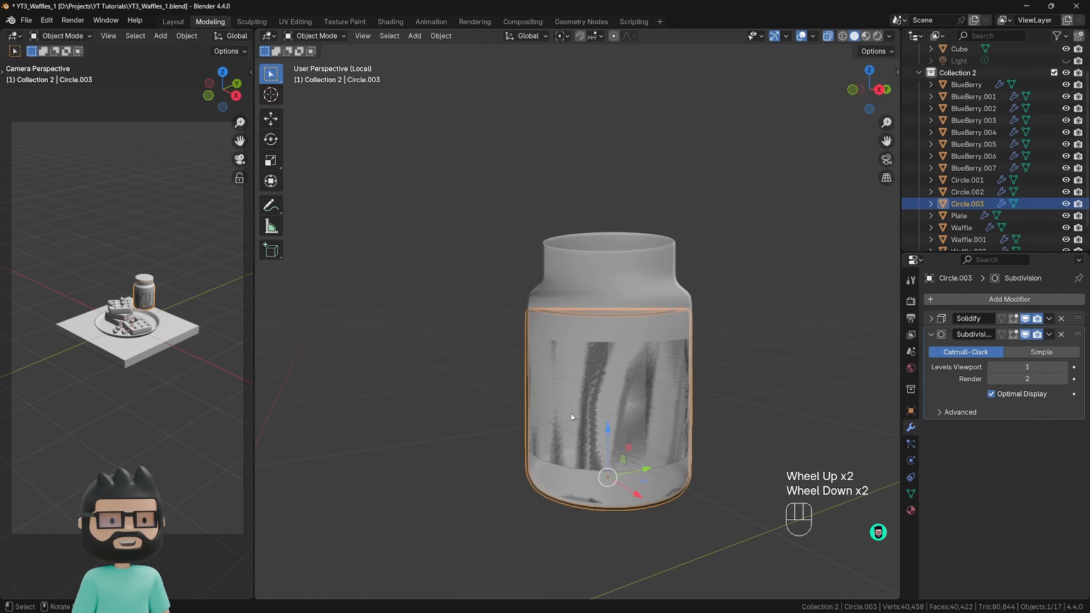
middle_click_drag(567, 421, 661, 382)
scroll(602, 410, "down", 1)
scroll(612, 407, "up", 1)
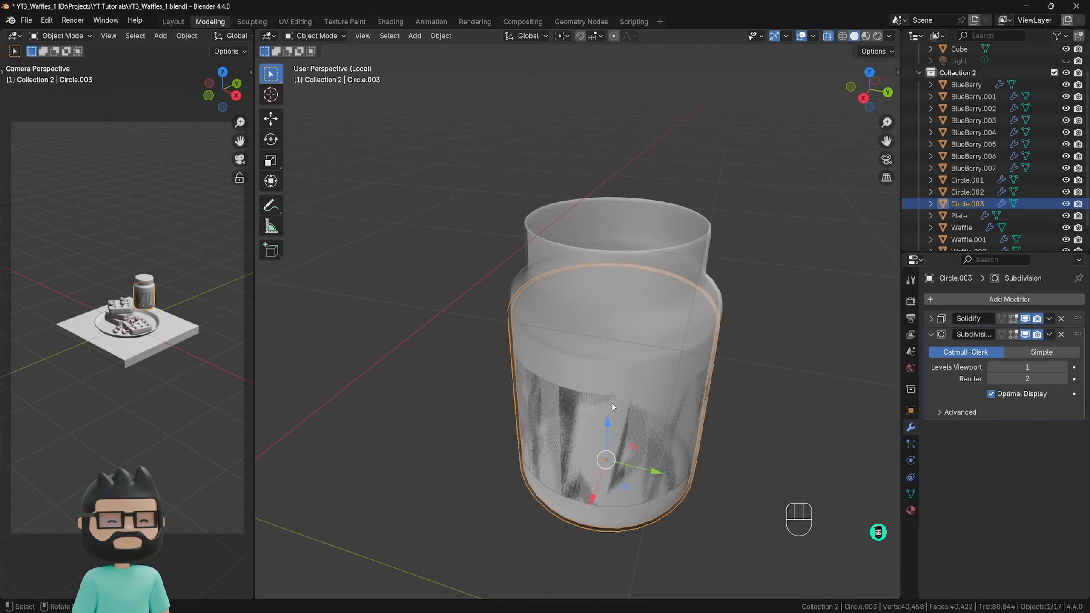
key("KP_1")
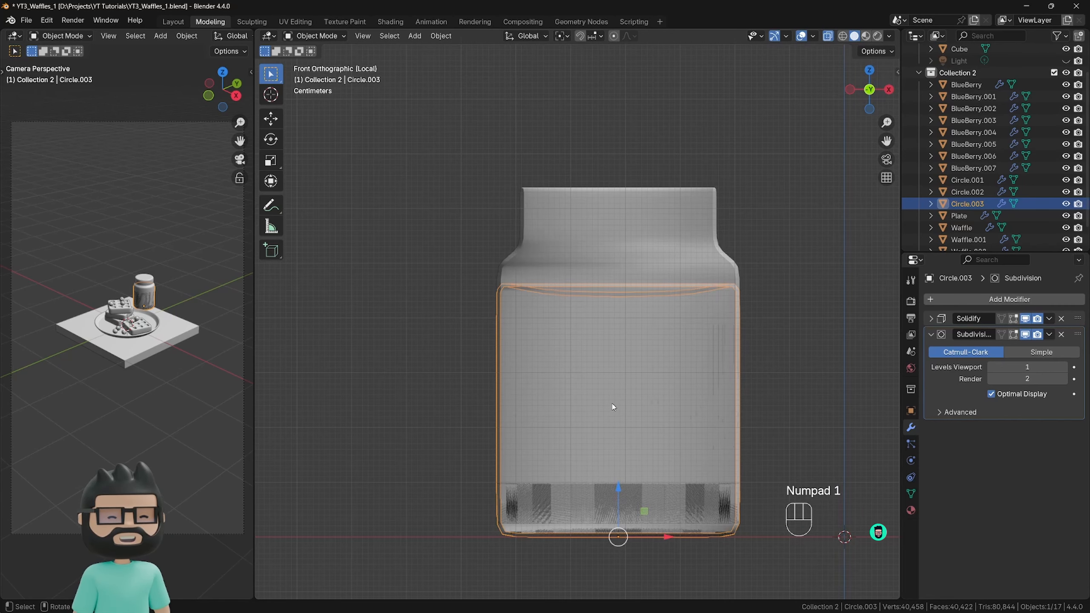
middle_click_drag(616, 452, 584, 373, "shift")
left_click_drag(579, 425, 585, 415)
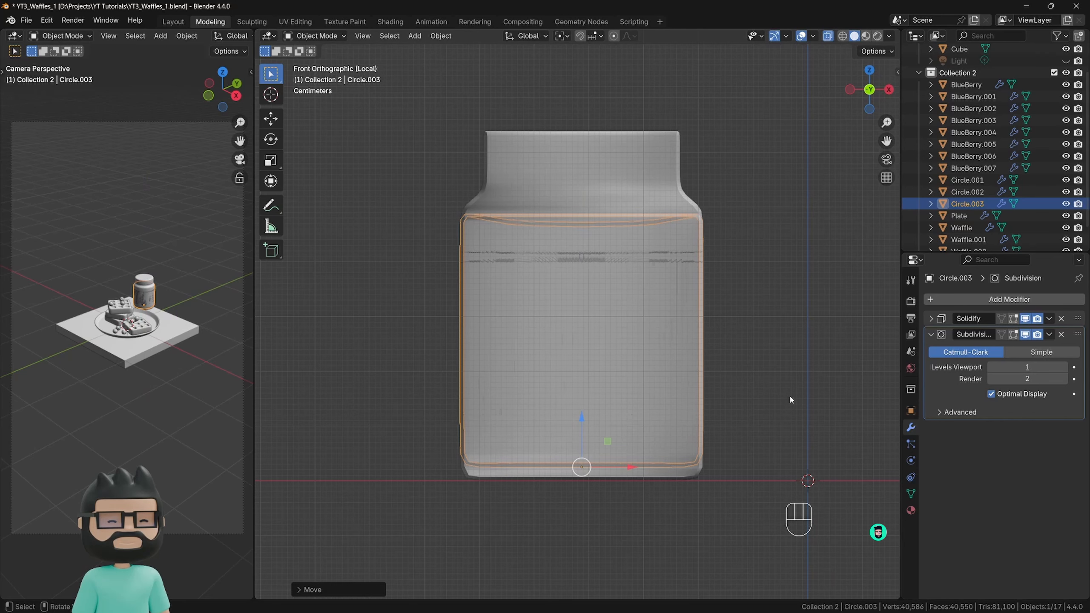
Select the filling's entire mesh in Edit Mode, scale it down to about 0.94 to fit inside the jar, and return to Object Mode.
key("Tab")
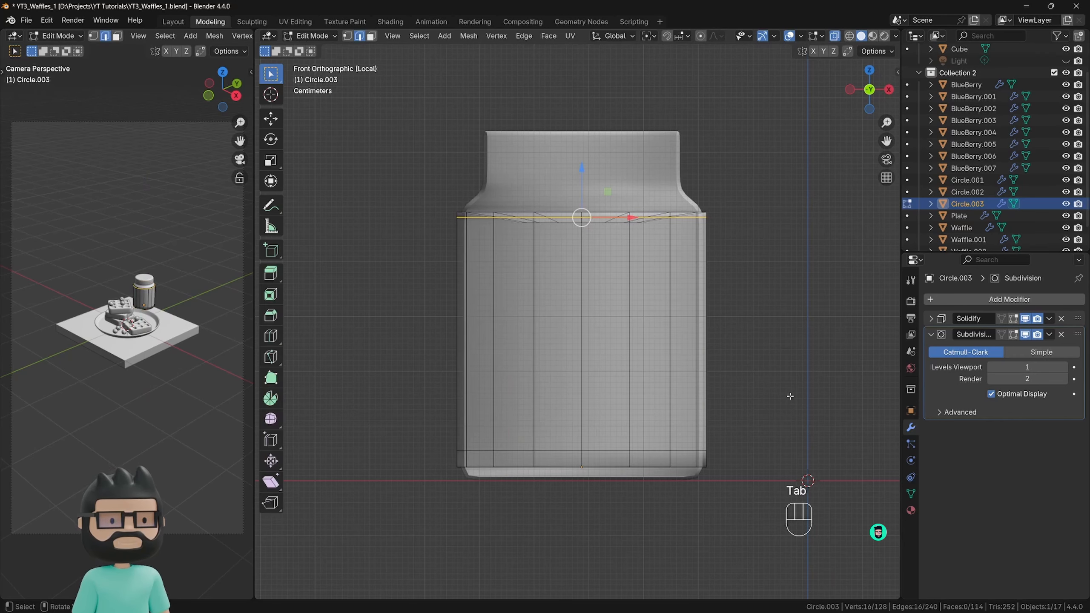
scroll(729, 378, "down", 2)
key("a")
middle_click_drag(730, 377, 755, 384, "shift")
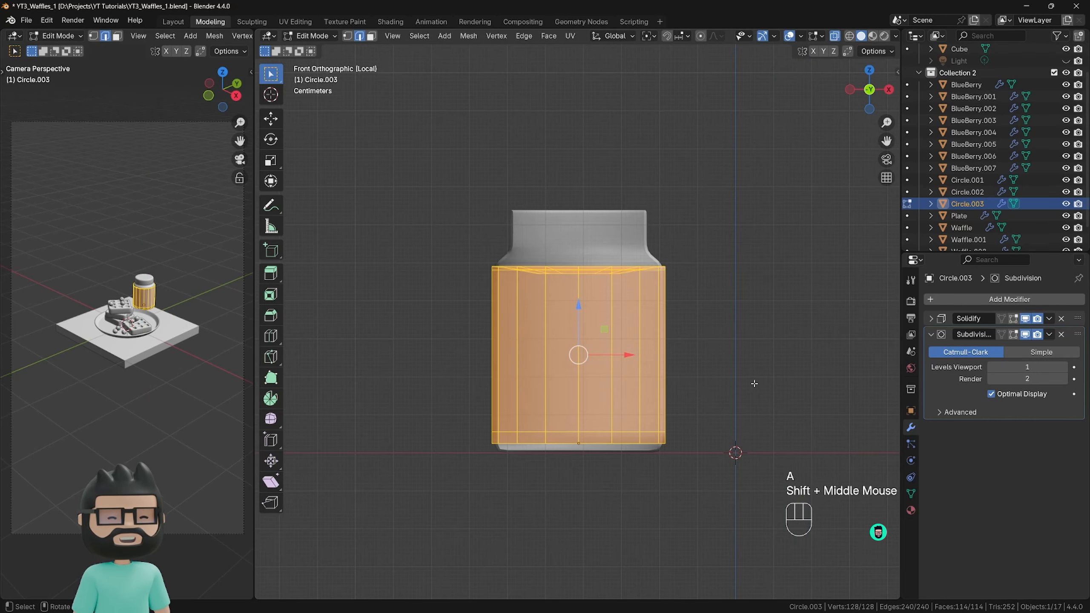
key("s")
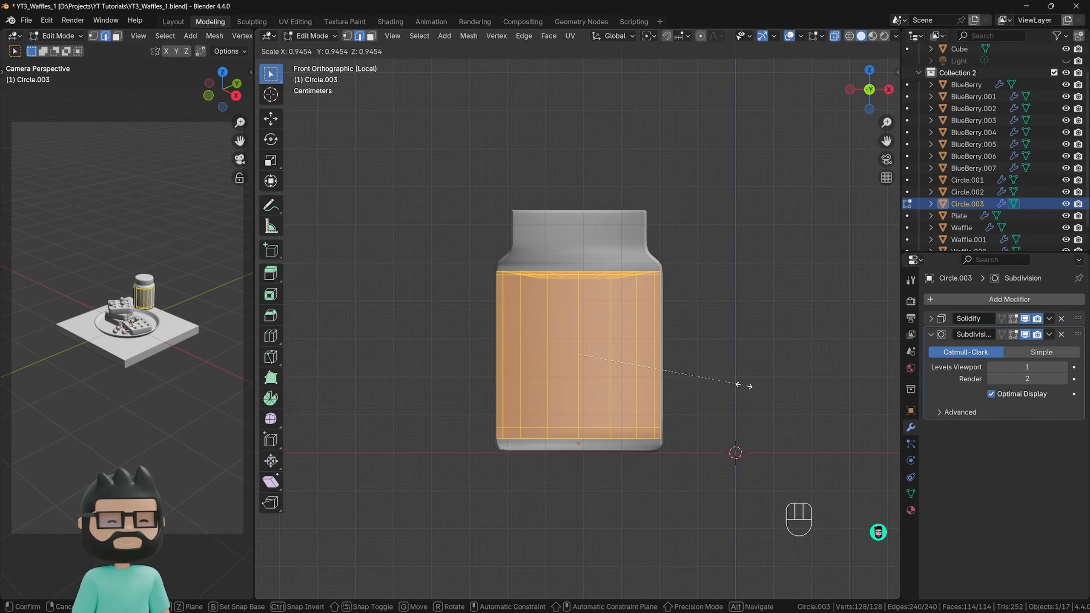
left_click(739, 385)
scroll(674, 352, "up", 2)
middle_click_drag(674, 352, 645, 321, "shift")
key("Tab")
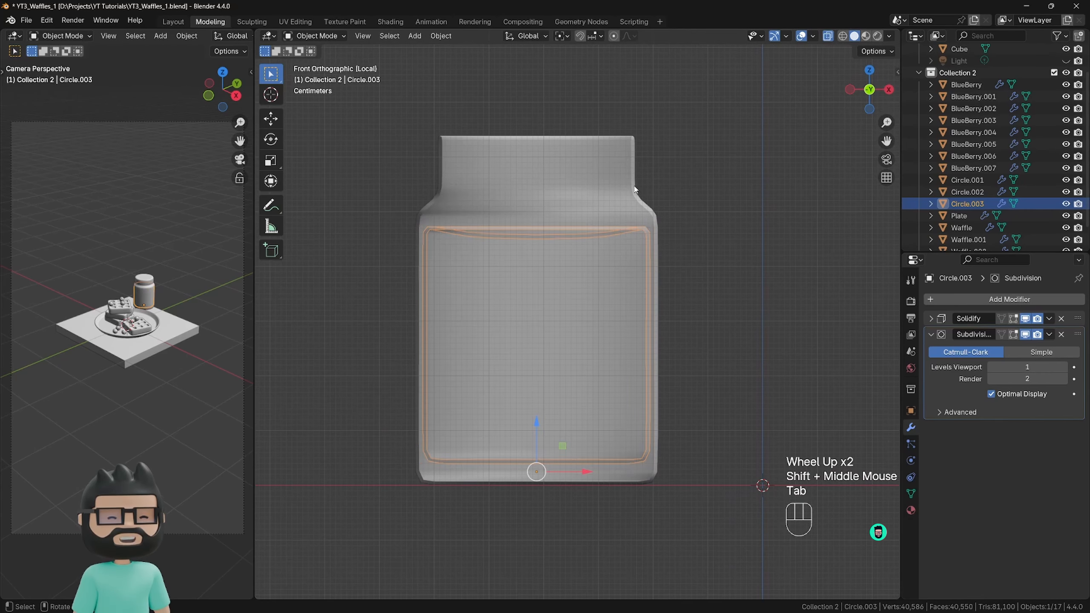
Set the jar body's Solidify thickness to 0.037 m.
left_click(656, 261)
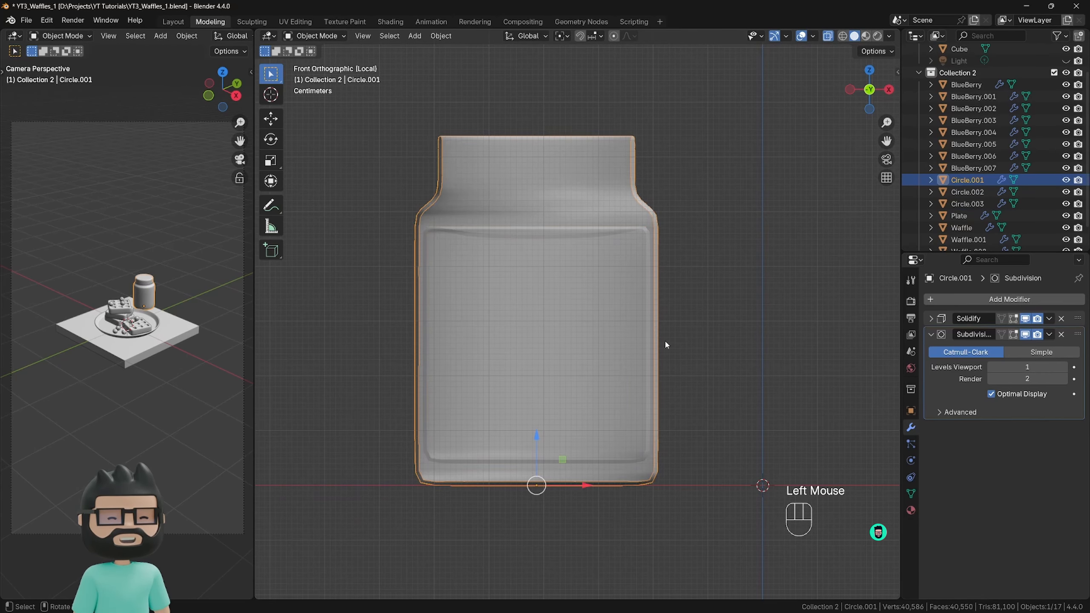
left_click(931, 318)
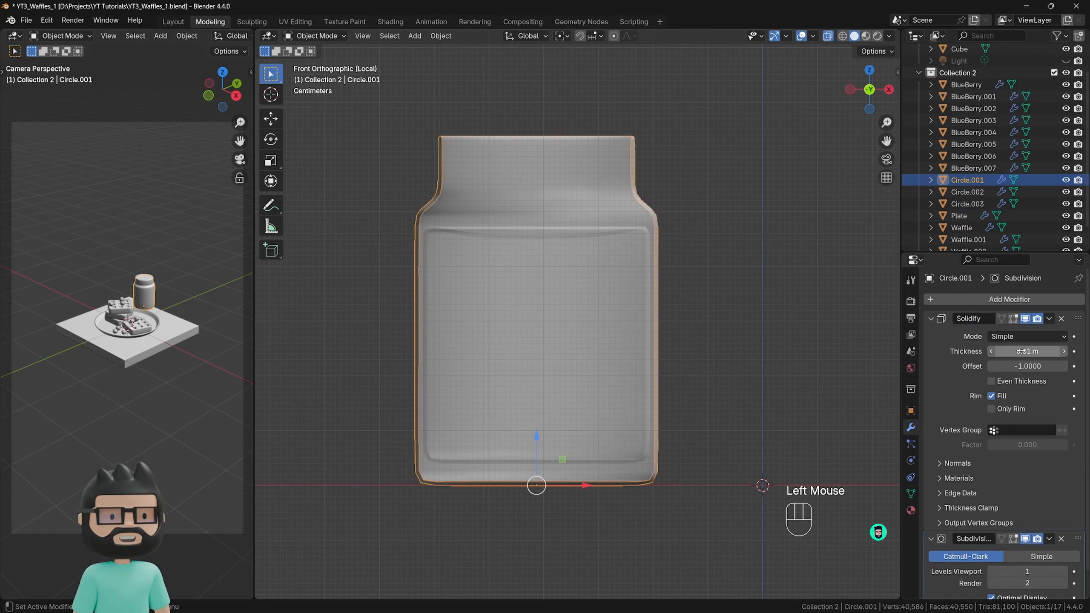
left_click_drag(1027, 351, 1061, 352, "shift")
Lower the filling slightly along Z and check how its top edge and sides sit against the jar's inner wall.
left_click(620, 233)
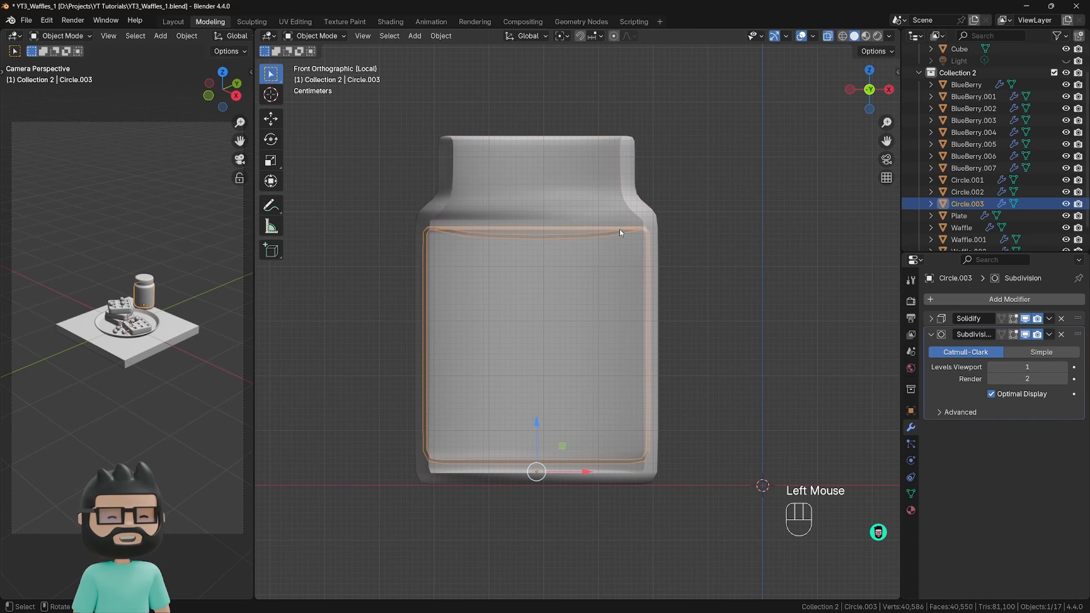
left_click_drag(537, 422, 538, 436)
scroll(644, 266, "up", 3)
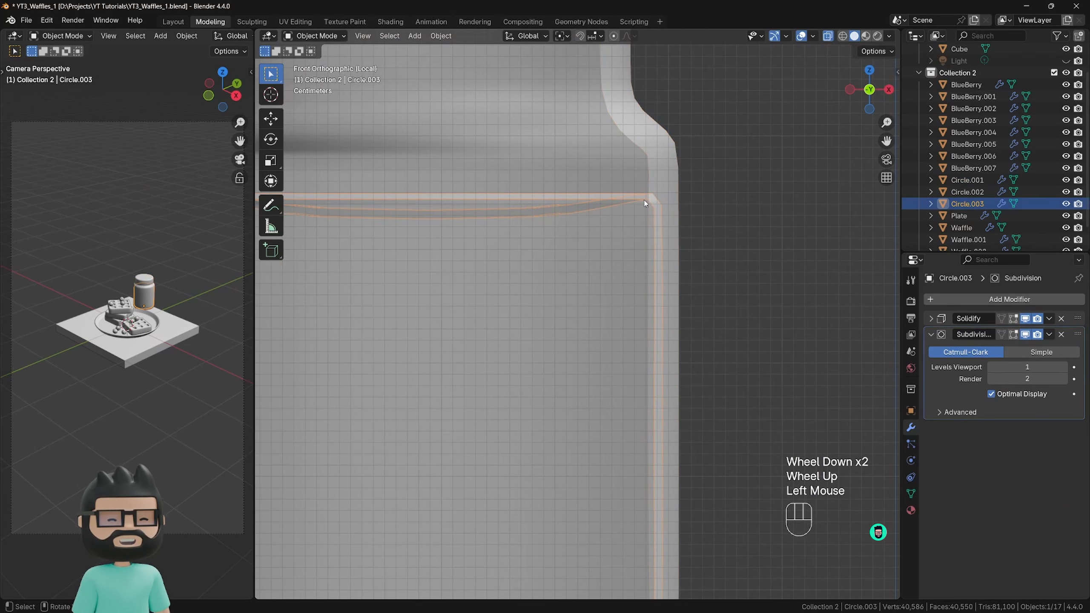
left_click(655, 176)
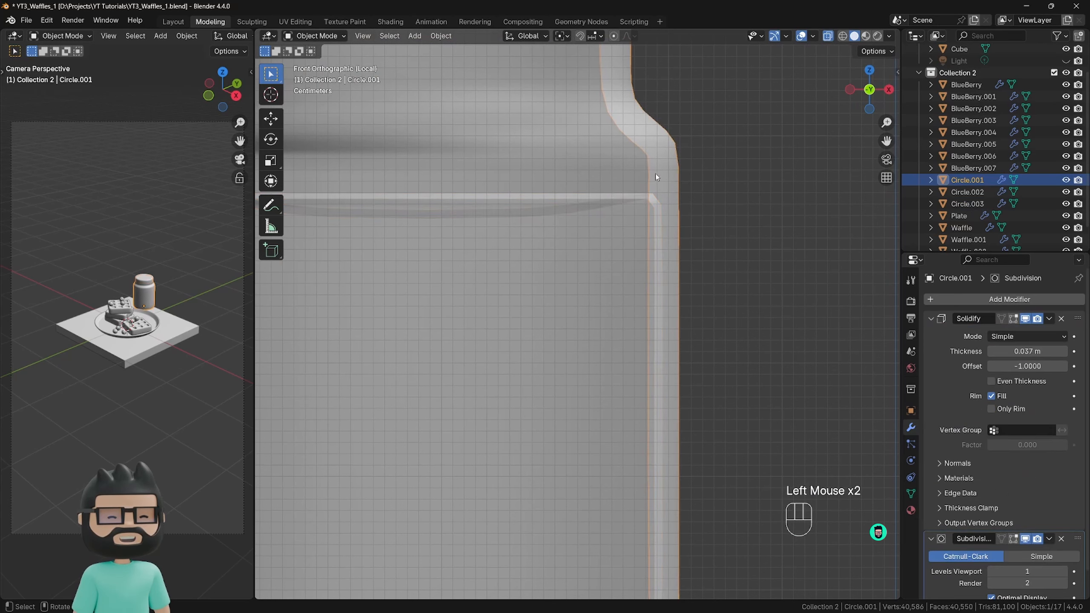
scroll(674, 176, "down", 2)
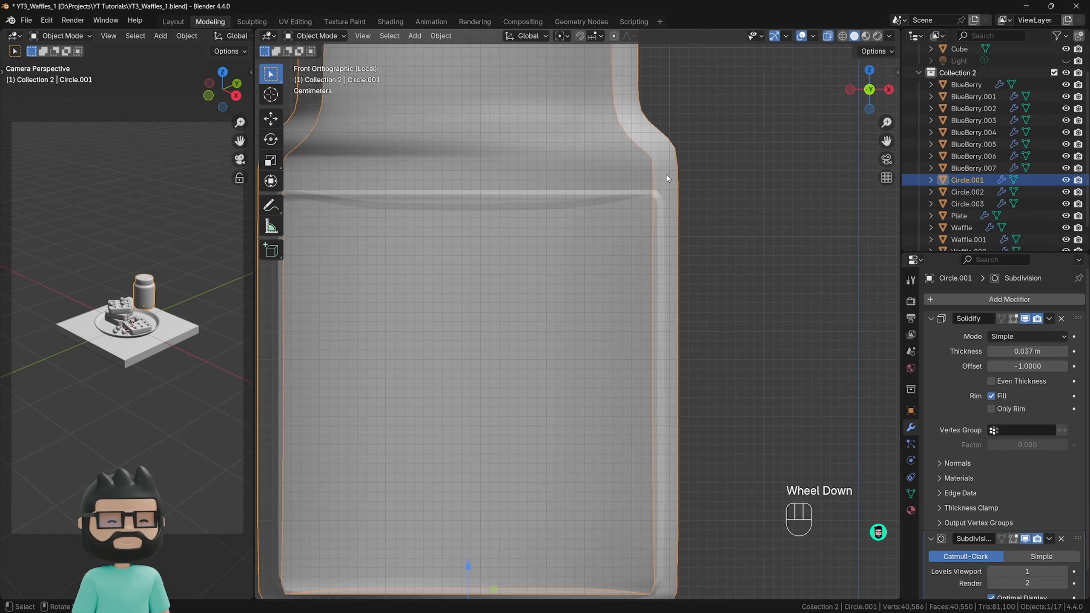
left_click(637, 198)
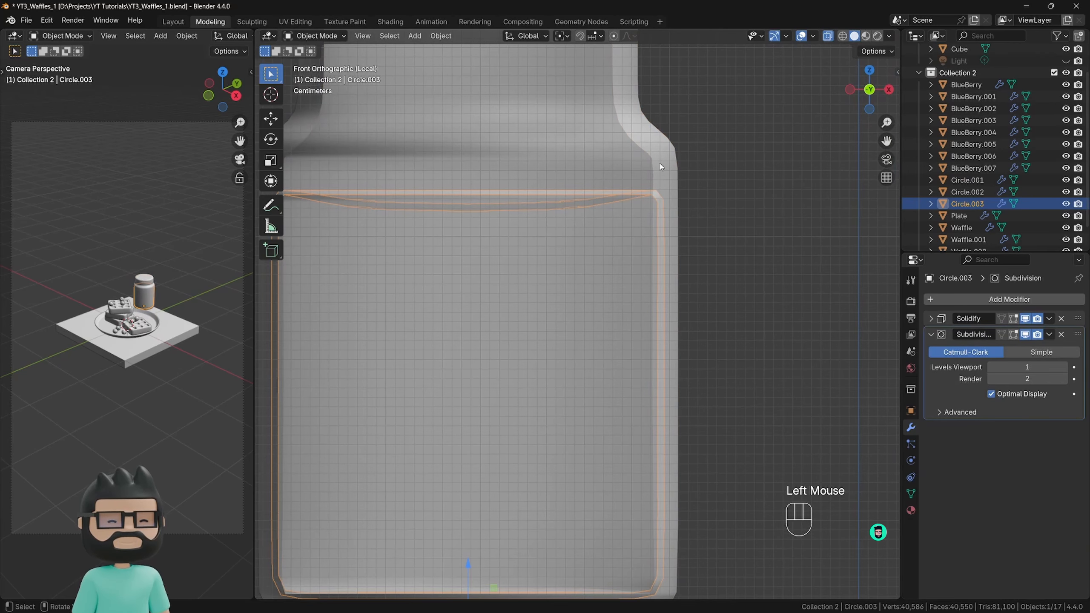
scroll(670, 194, "down", 2)
scroll(652, 238, "up", 2)
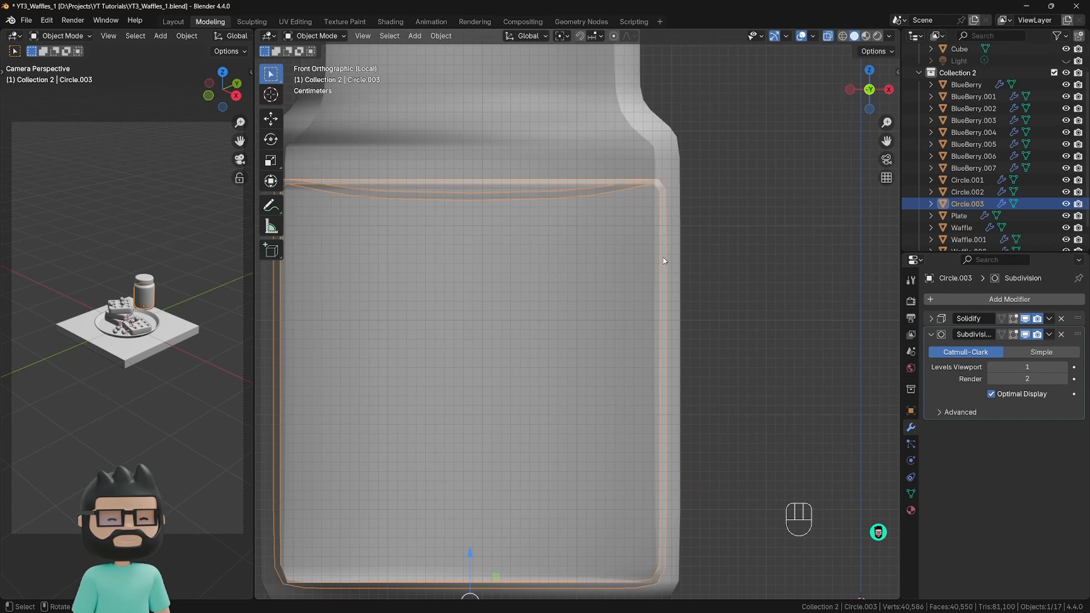
scroll(666, 261, "down", 1)
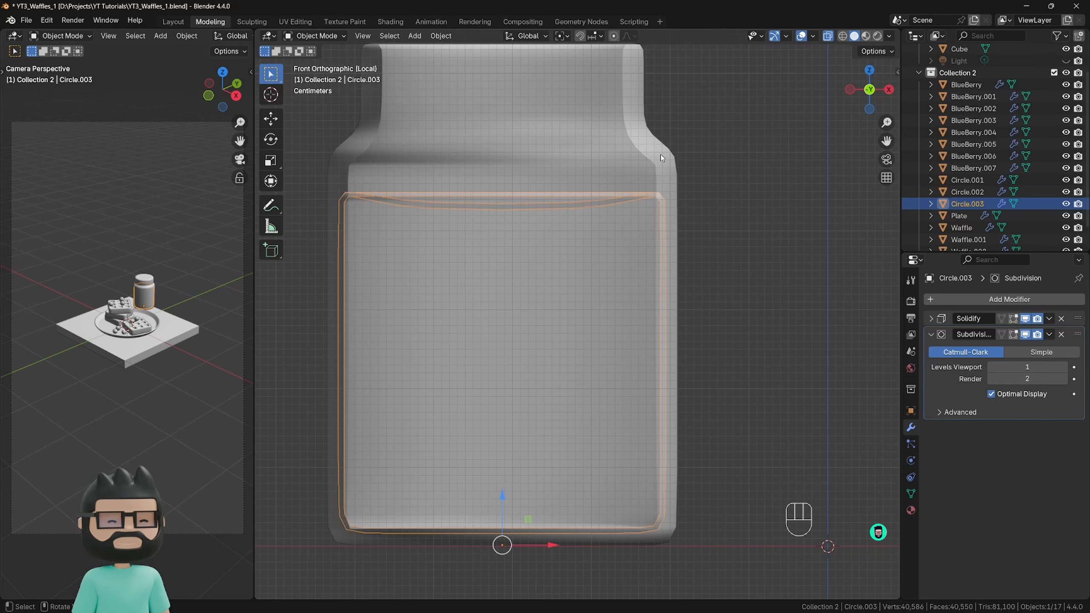
Remove the filling's Solidify modifier and turn off X-ray to inspect its surface through the jar's opening.
left_click(1061, 318)
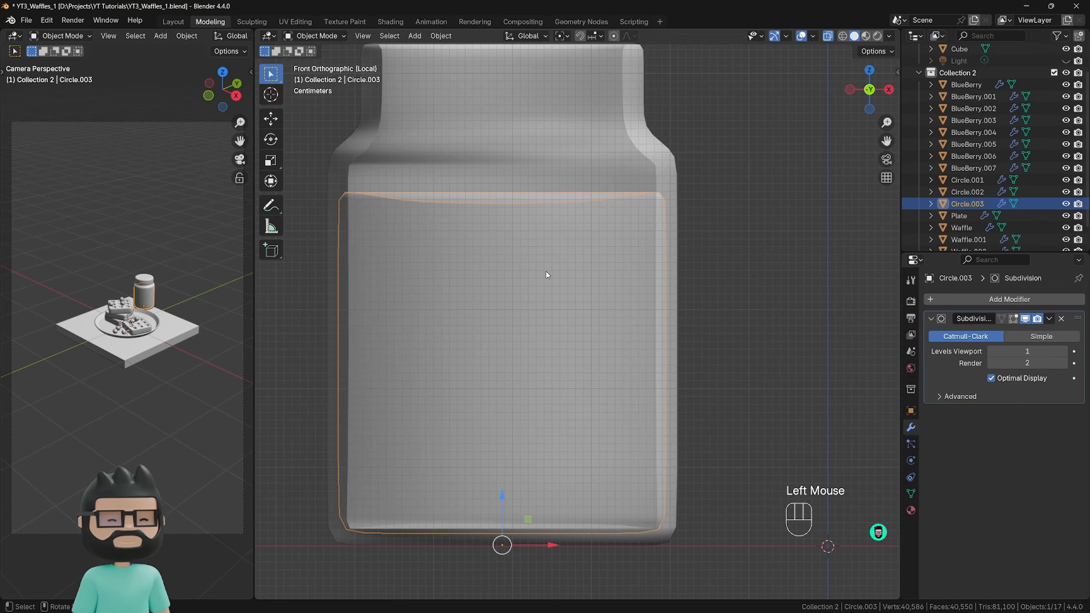
middle_click_drag(592, 306, 576, 335)
scroll(569, 324, "down", 4)
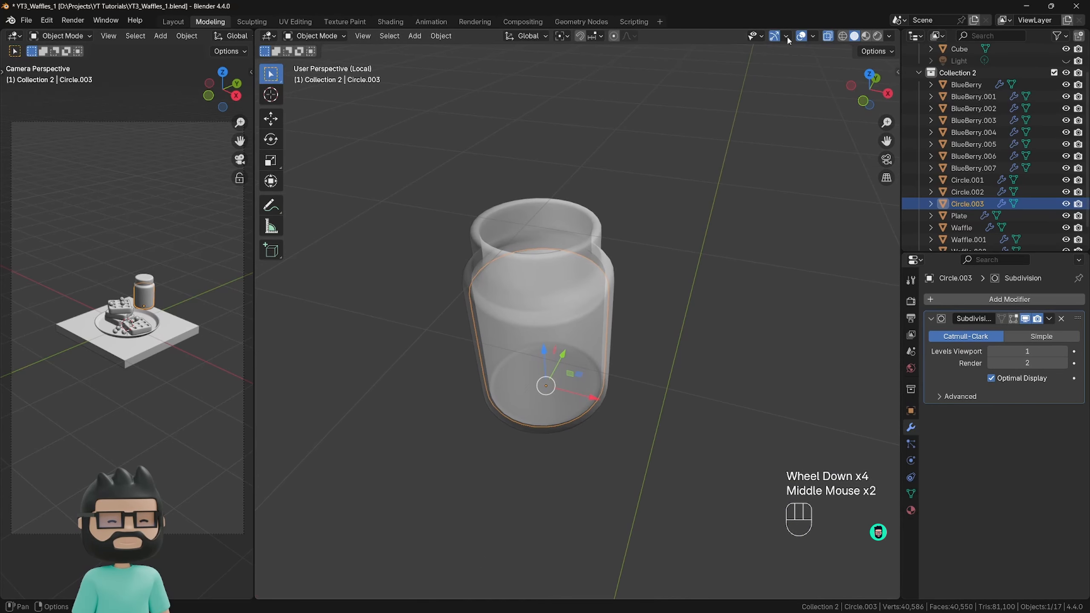
left_click(828, 36)
middle_click_drag(628, 197, 537, 278)
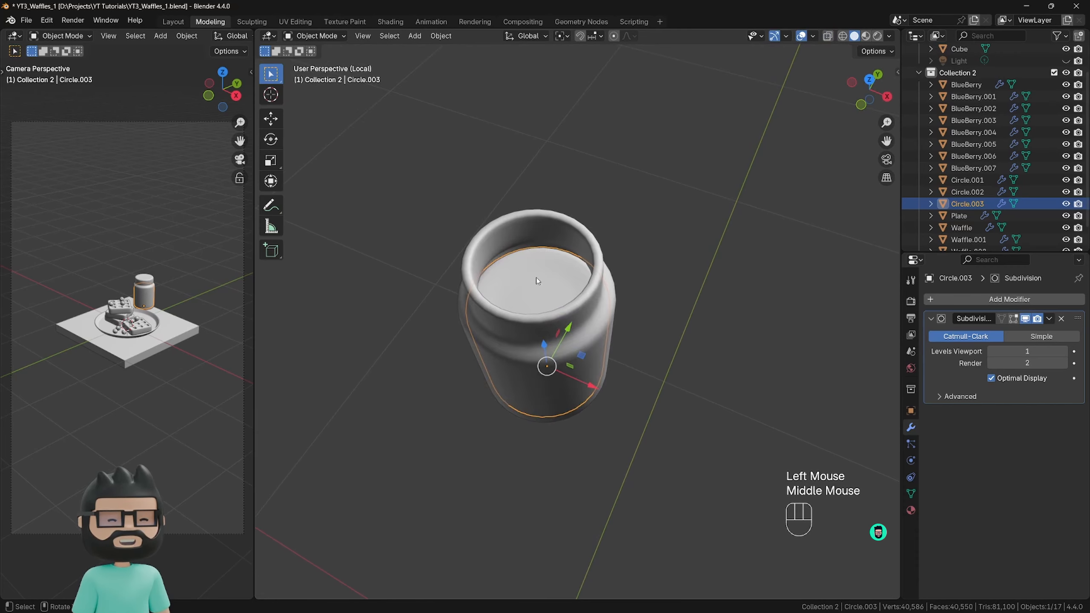
scroll(537, 280, "up", 2)
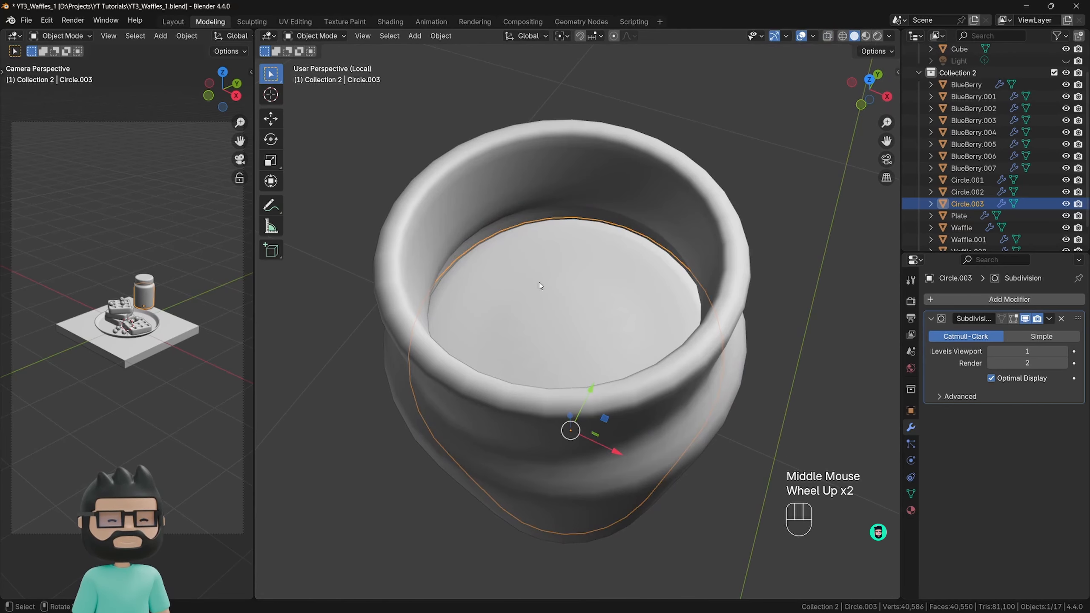
scroll(540, 286, "down", 2)
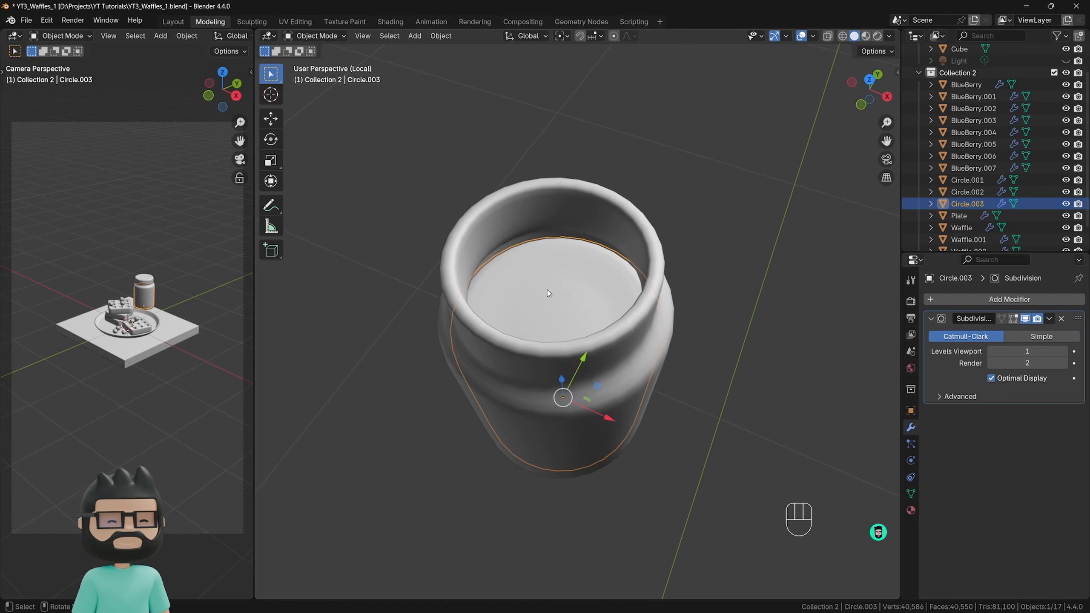
Recalculate the normals of the filling's mesh in Edit Mode and return to Object Mode.
key("Tab")
middle_click_drag(507, 327, 560, 339)
key("shift+n")
key("Tab")
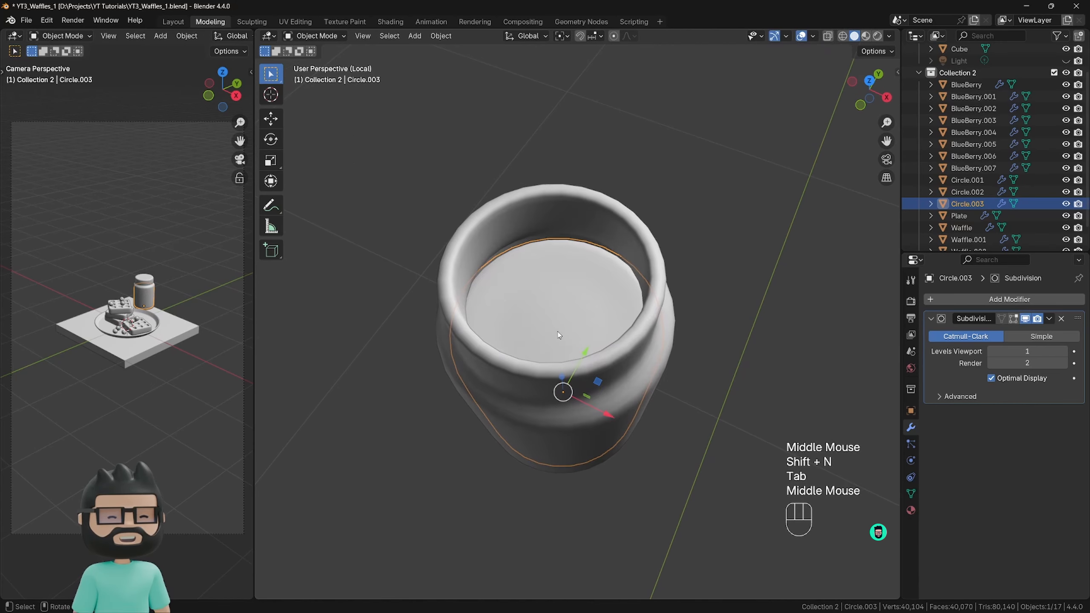
key("shift+n")
key("Tab")
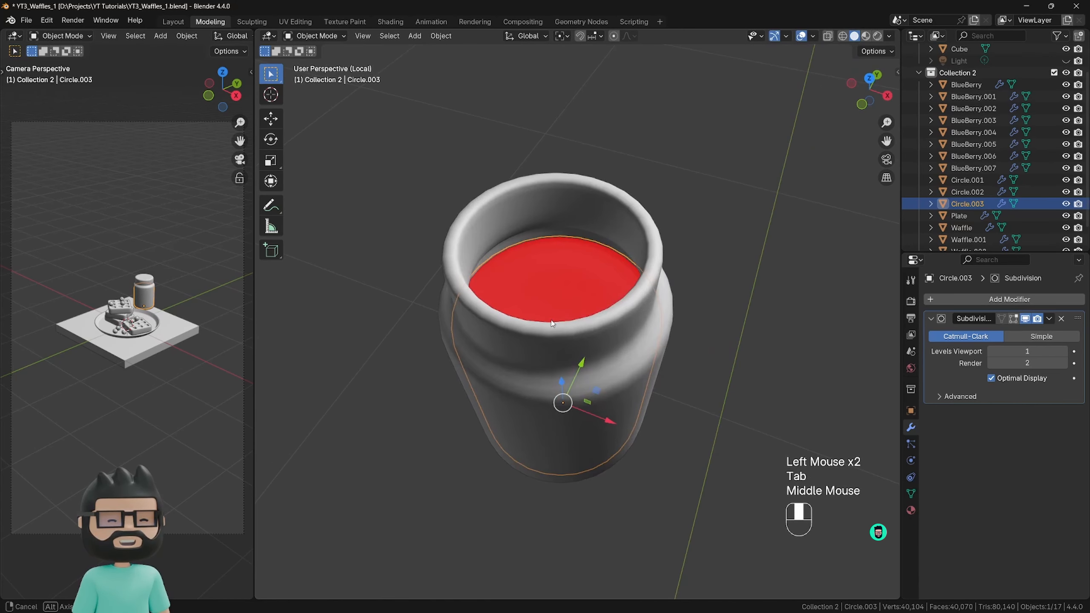
mouse_move(552, 323)
middle_mouse_down()
mouse_move(562, 340)
mouse_move(545, 323)
middle_mouse_up()
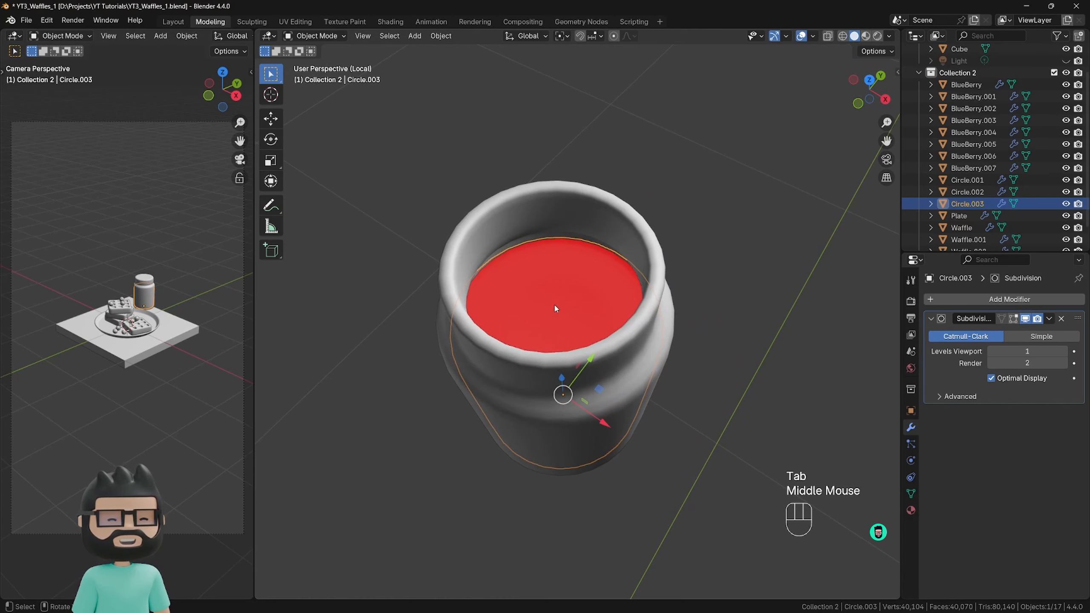
Select the filling's entire mesh, recalculate its normals with the Inside option off, and return to Object Mode.
key("Tab")
left_click(742, 321)
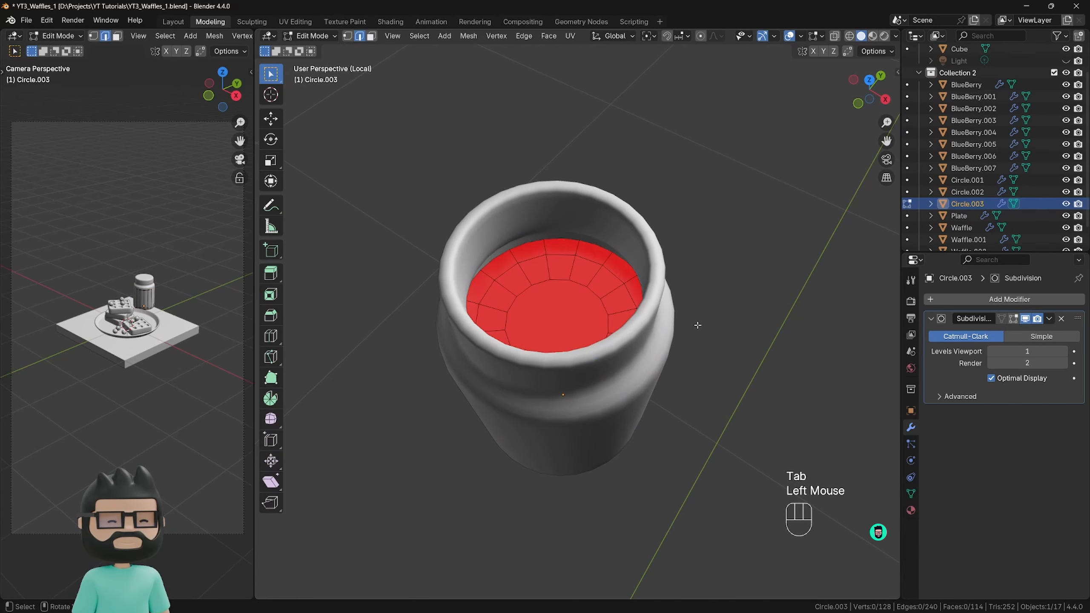
key("a")
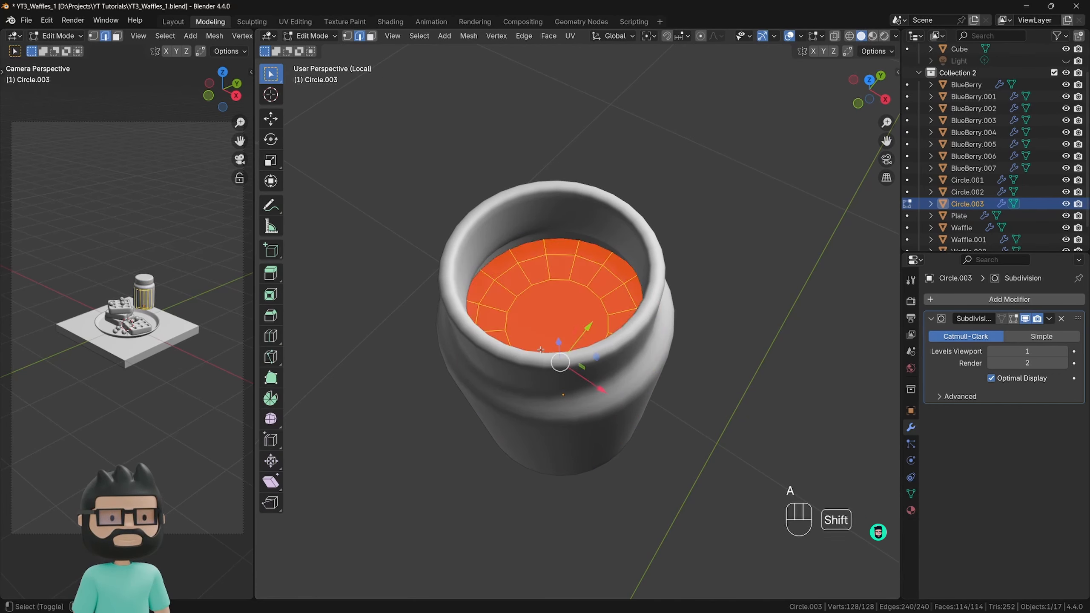
key("shift+n")
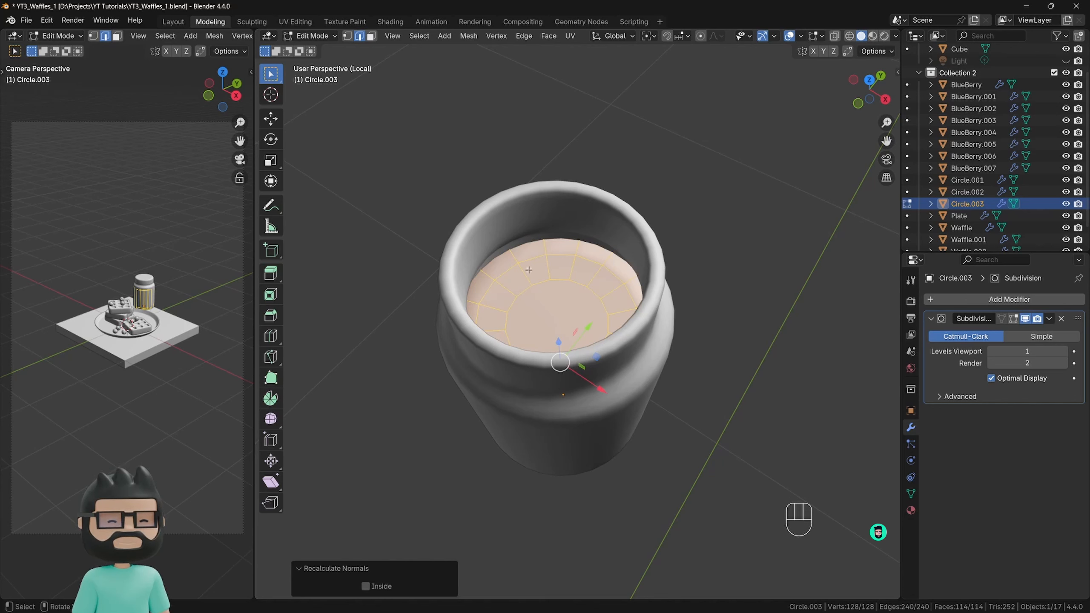
left_click(367, 586)
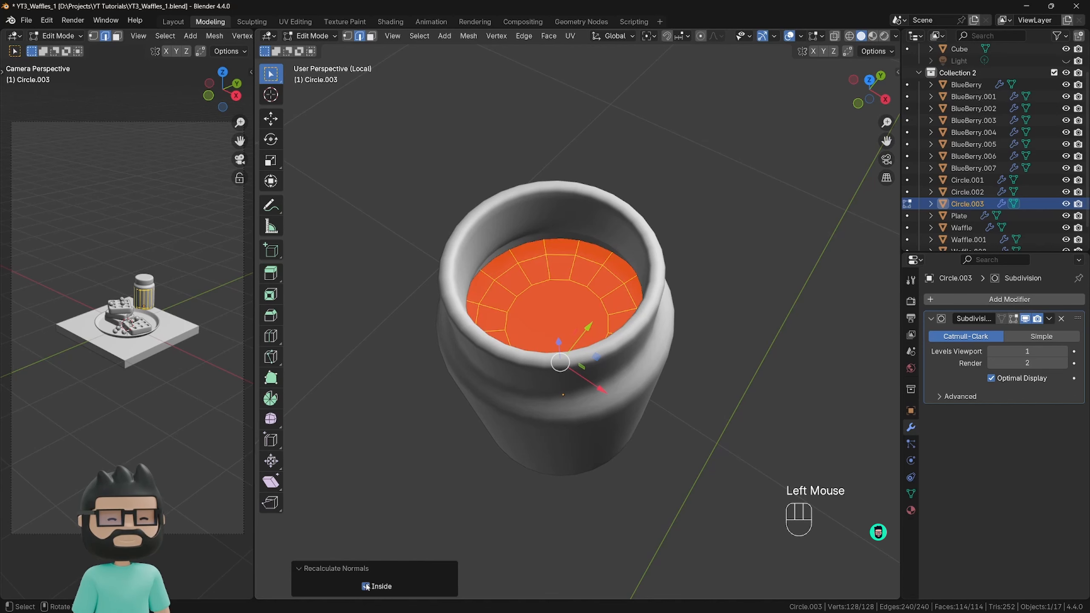
left_click(366, 585)
left_click(366, 585)
left_click(366, 585)
left_click(366, 585)
left_click(367, 585)
left_click(366, 585)
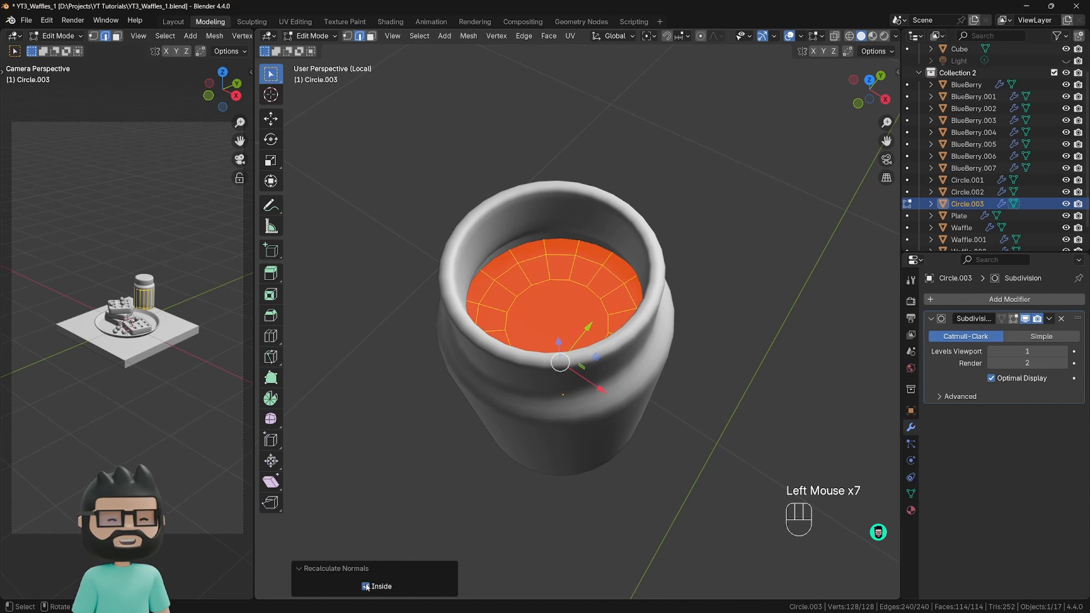
left_click(367, 586)
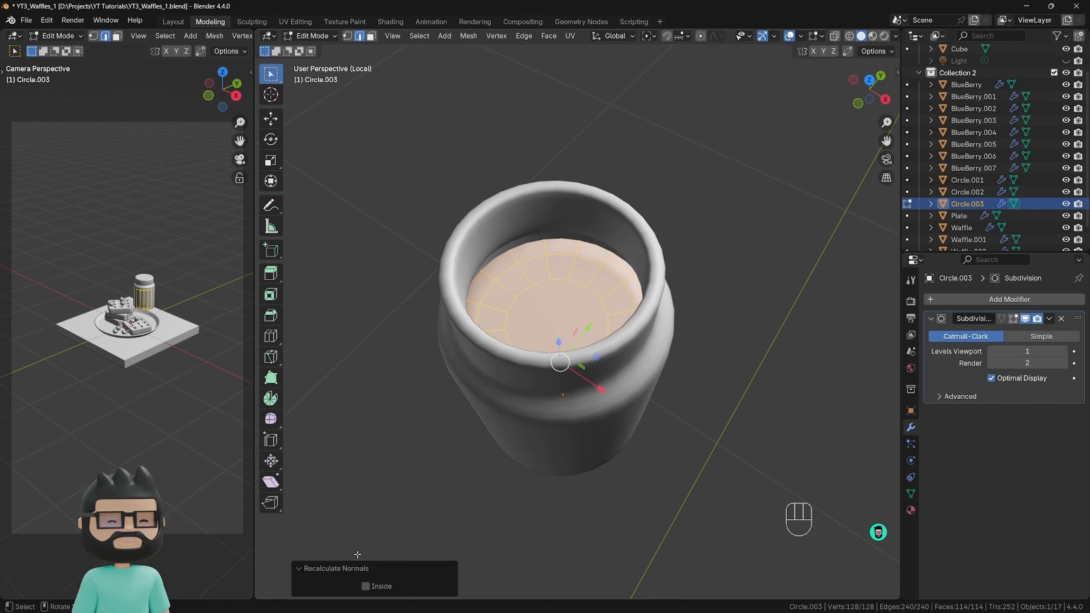
left_click(319, 568)
left_click(619, 444)
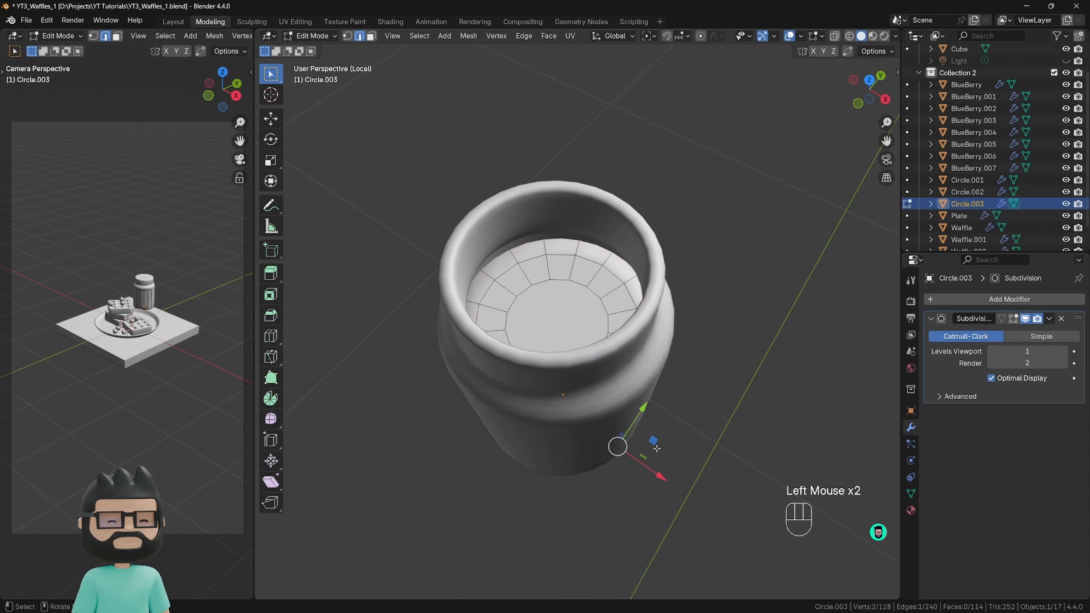
key("Tab")
Leave local view to show the complete scene with the plate, waffles and jar.
scroll(569, 536, "down", 2)
middle_click_drag(567, 530, 565, 455)
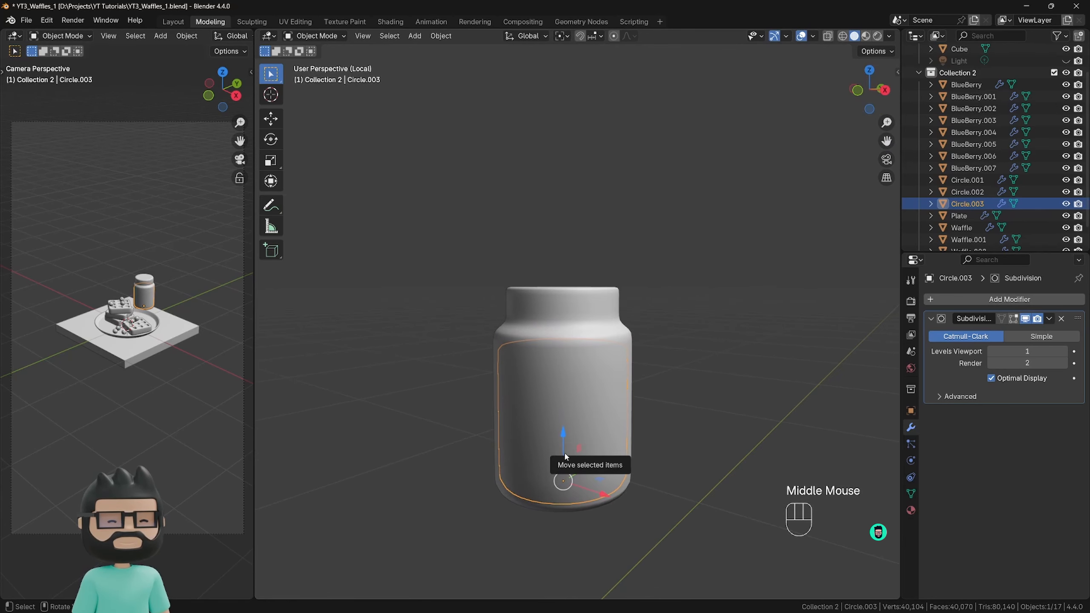
key("KP_Divide")
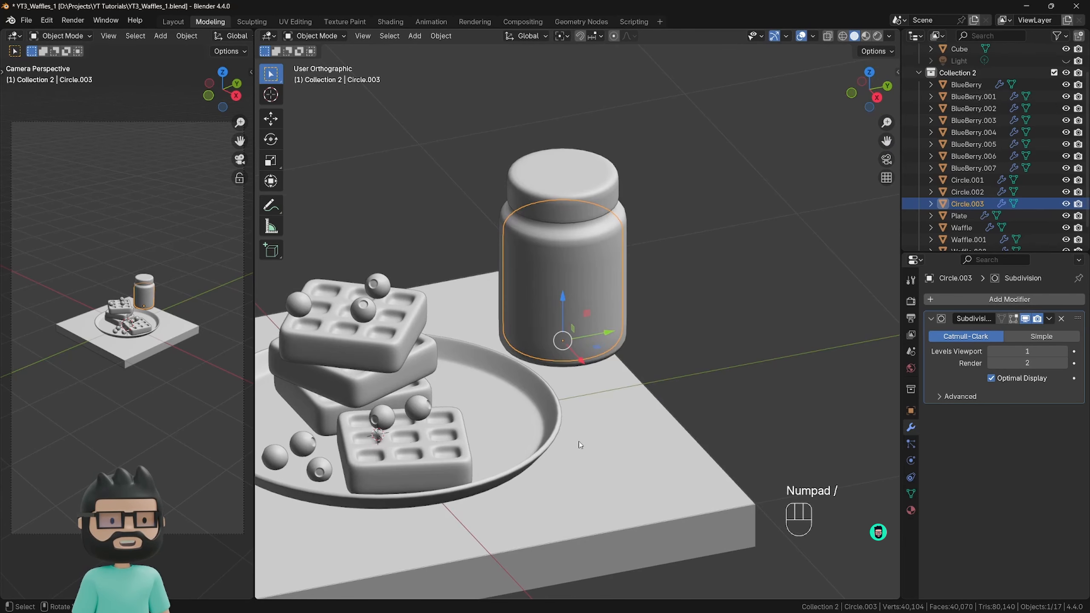
scroll(579, 441, "down", 1)
scroll(532, 405, "down", 1, "shift")
middle_click_drag(579, 442, 590, 261, "shift")
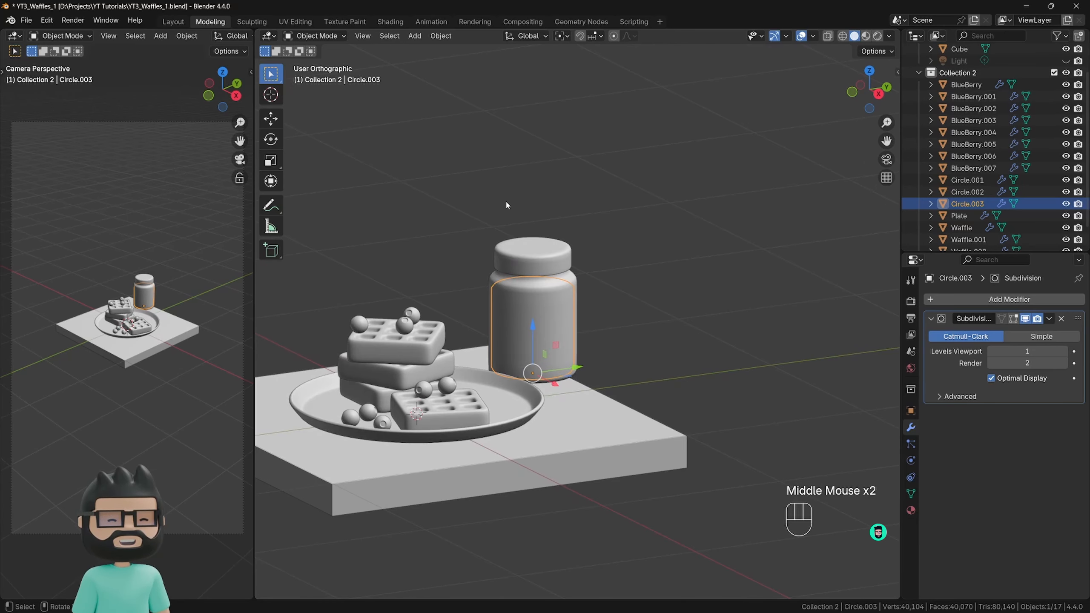
Rename the jar's lid object as Cap.
left_click(545, 258)
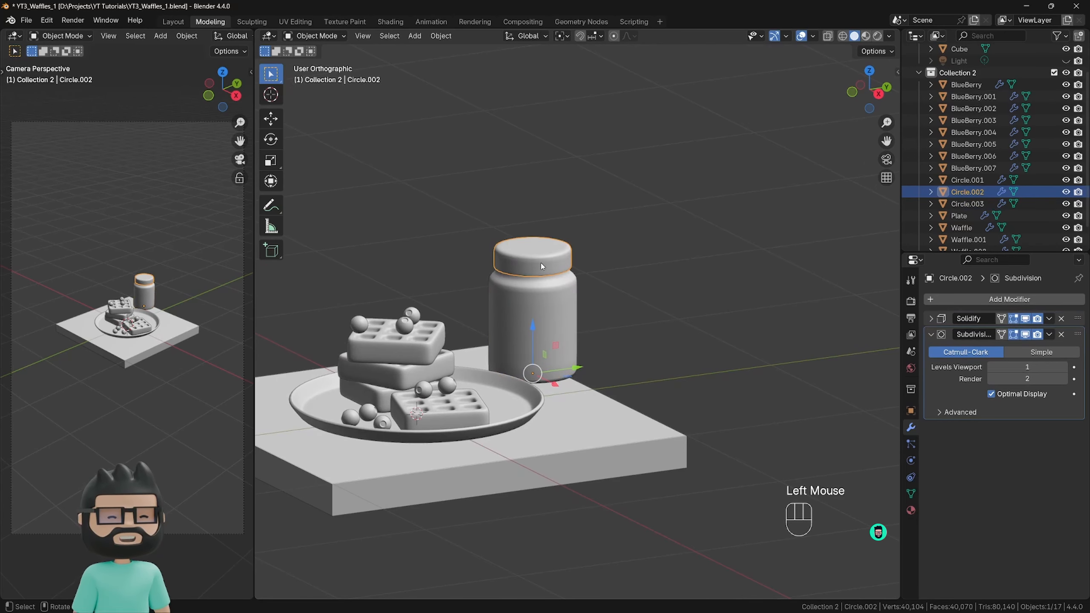
key("F2")
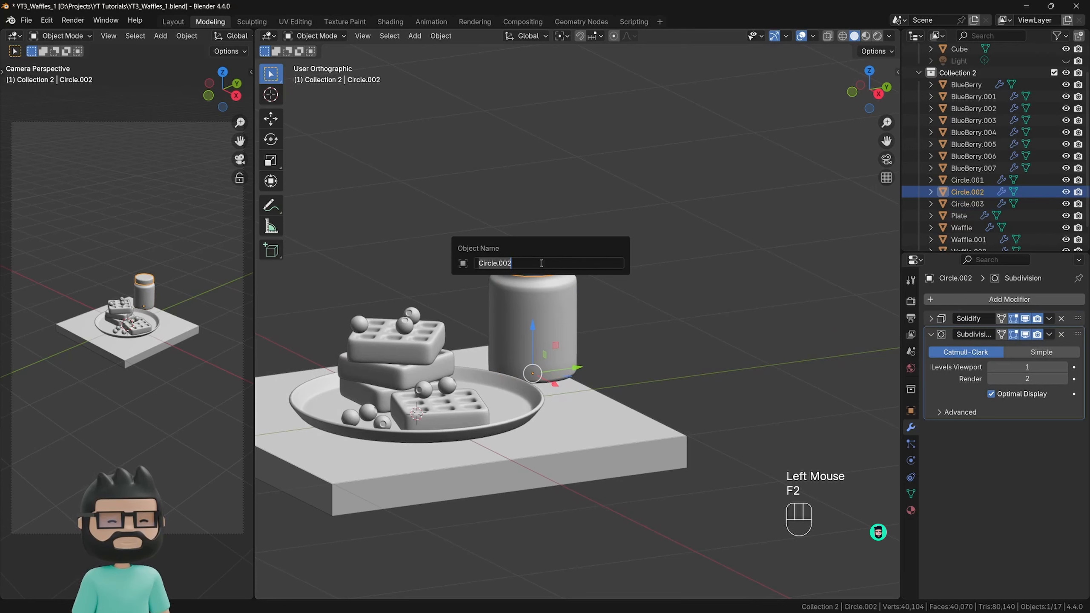
type("Cap")
key("Return")
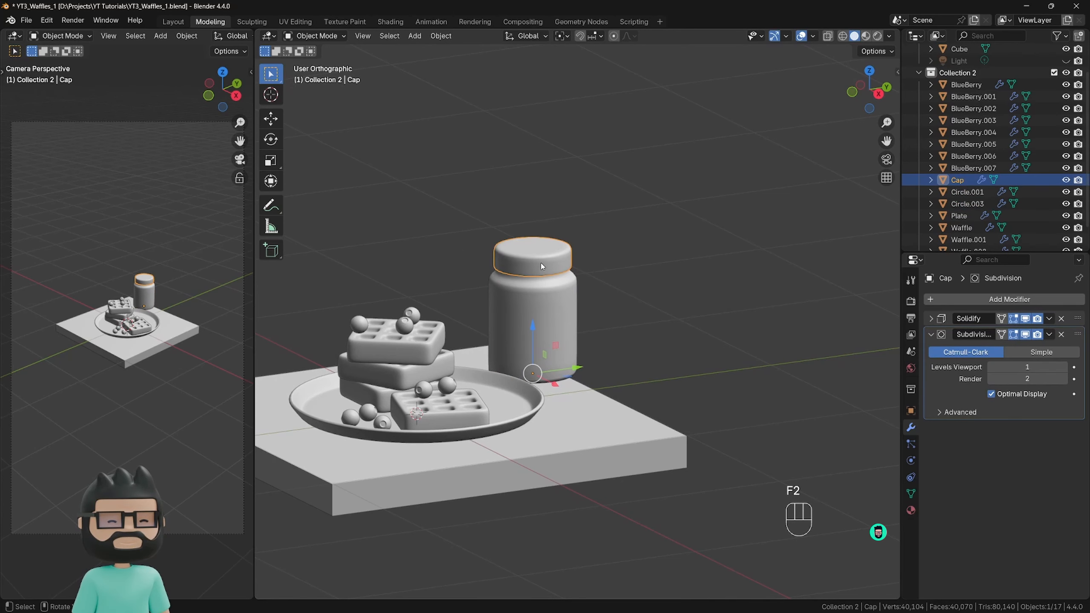
Rename the jar's body object as Jar.
left_click(551, 306)
key("F2")
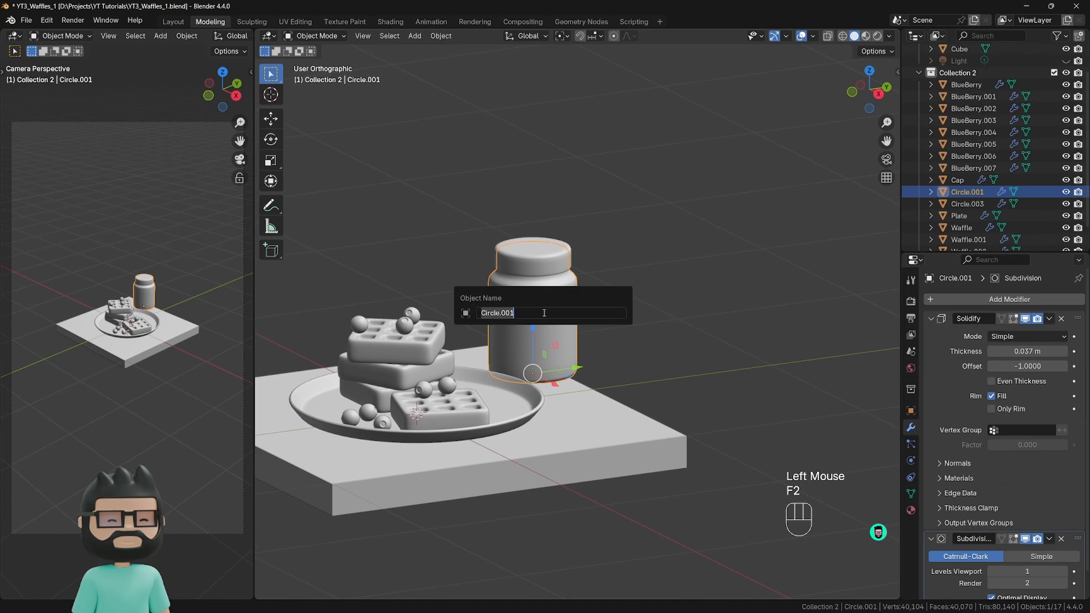
type("Jar")
key("Return")
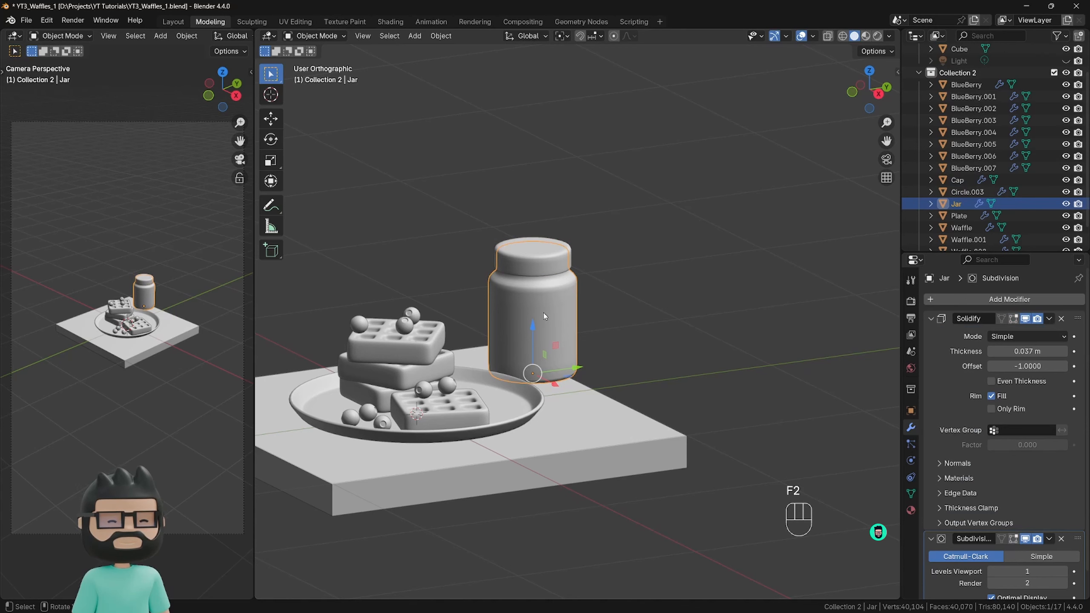
left_click(543, 314)
left_click(544, 314)
left_click(545, 312)
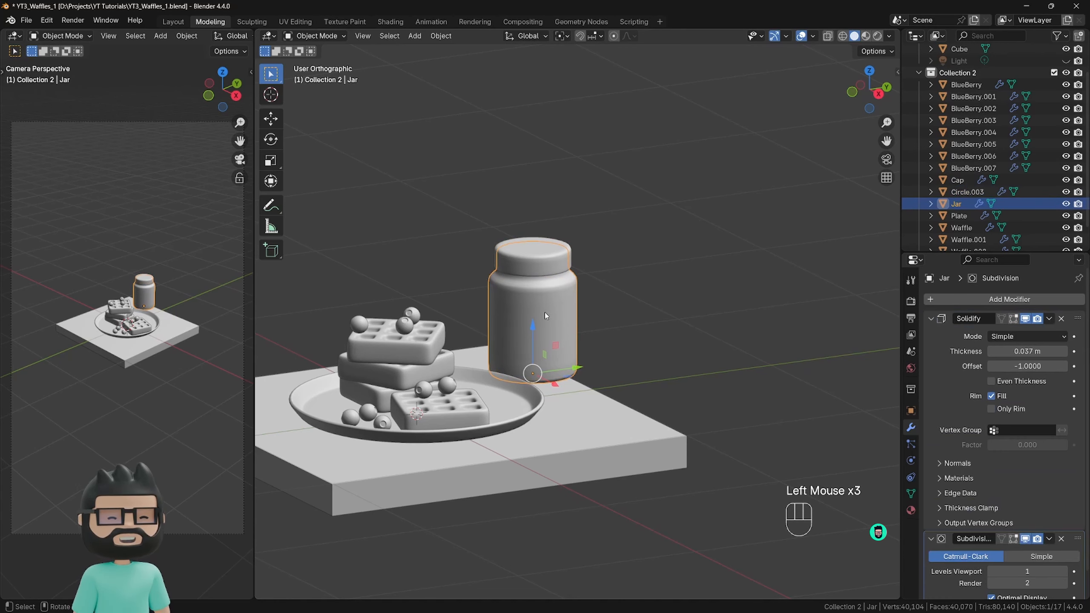
left_click(545, 312)
left_click(548, 310)
left_click(550, 308)
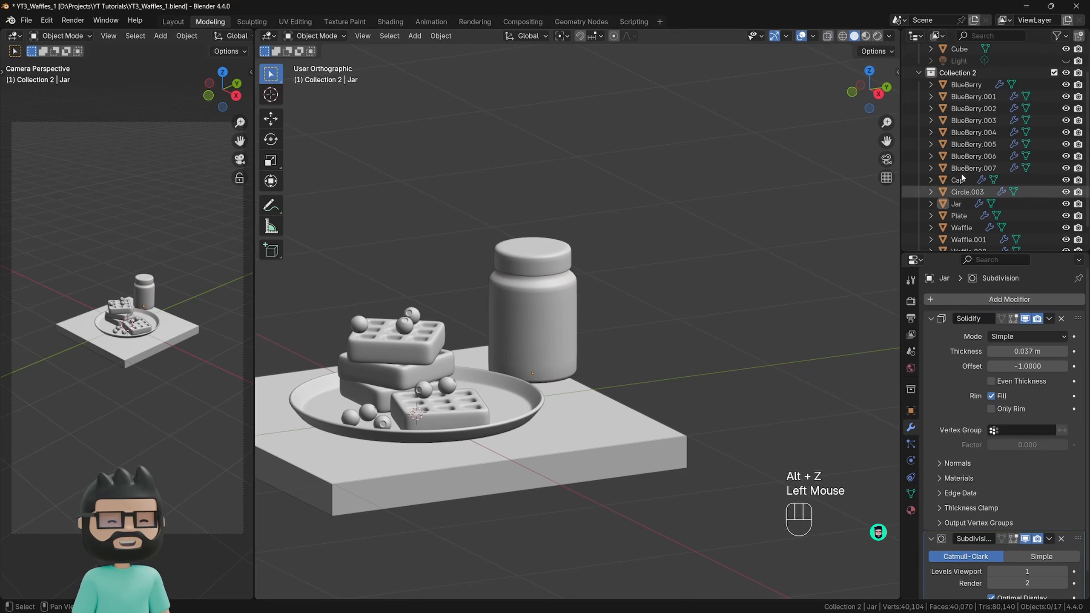
left_click(967, 192)
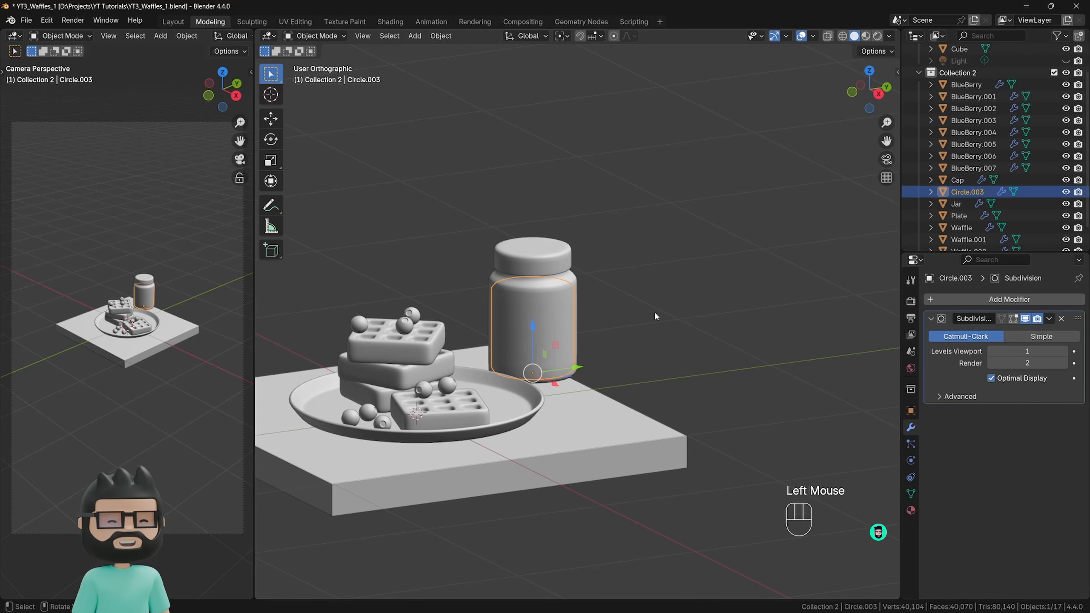
left_click(631, 304)
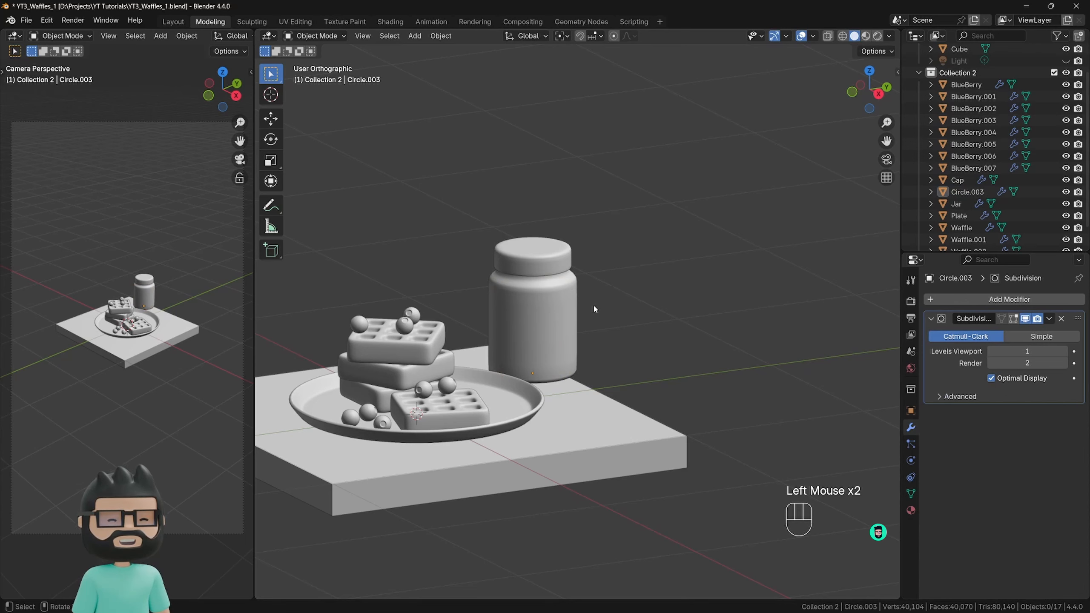
Turn on X-ray, select the filling inside the jar and rename it as Smoothie.
key("alt+z")
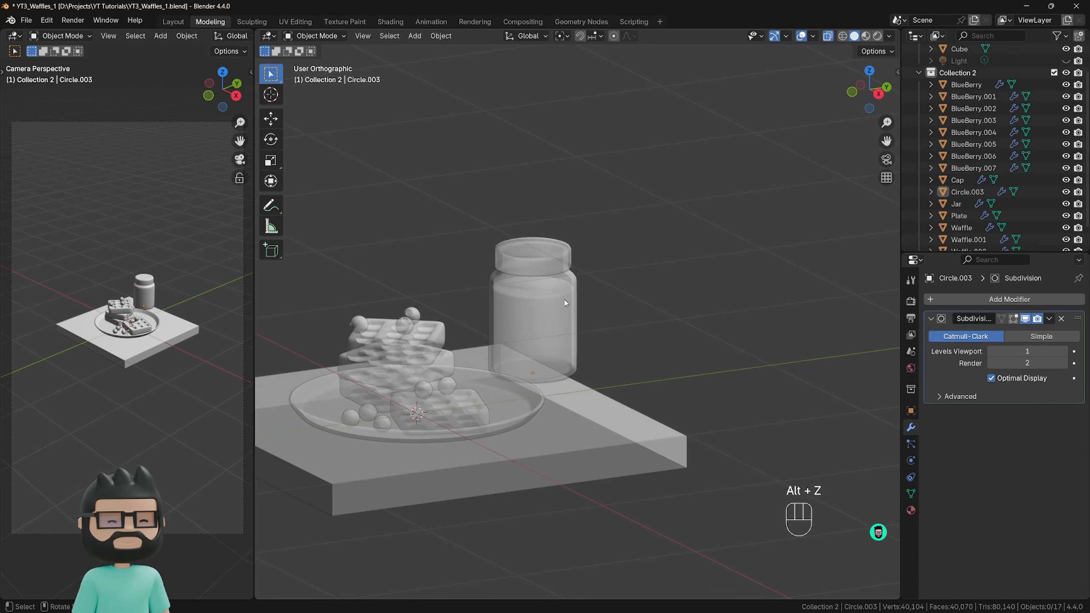
left_click(520, 305)
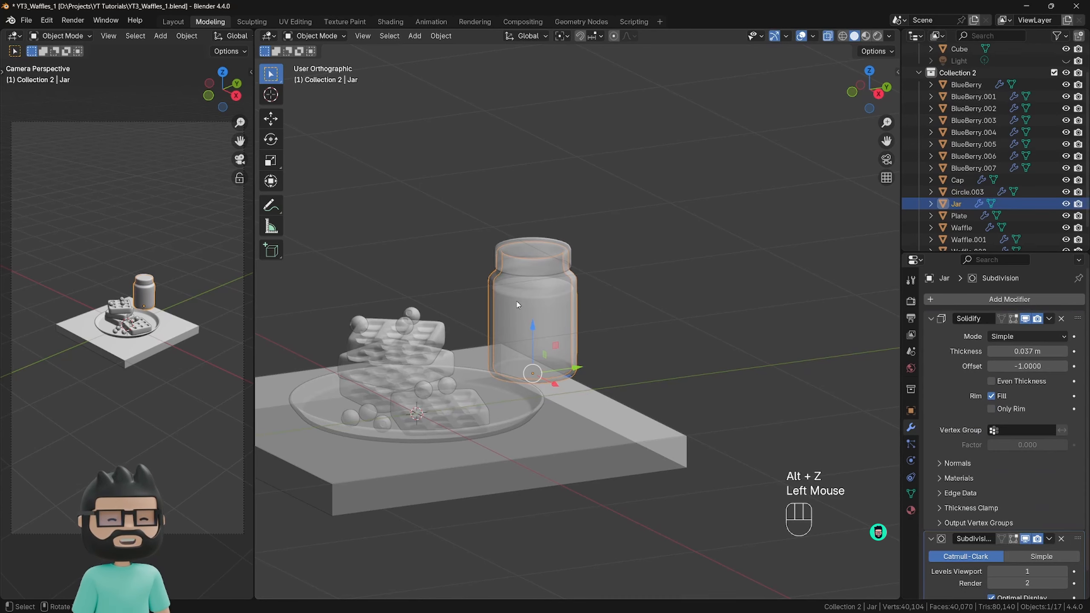
left_click(559, 295)
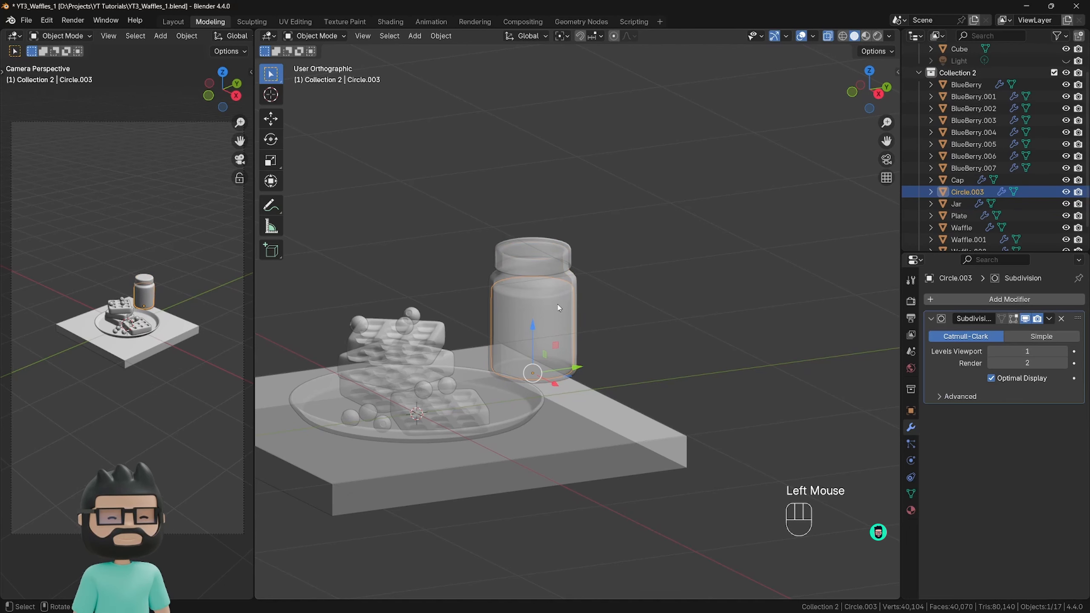
key("F2")
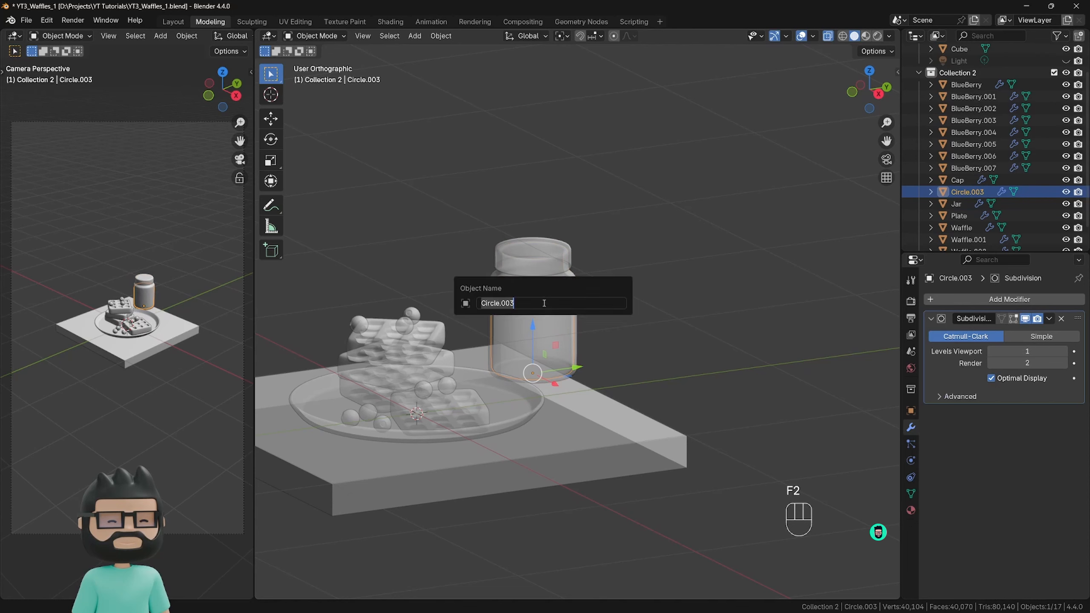
type("Smoothie")
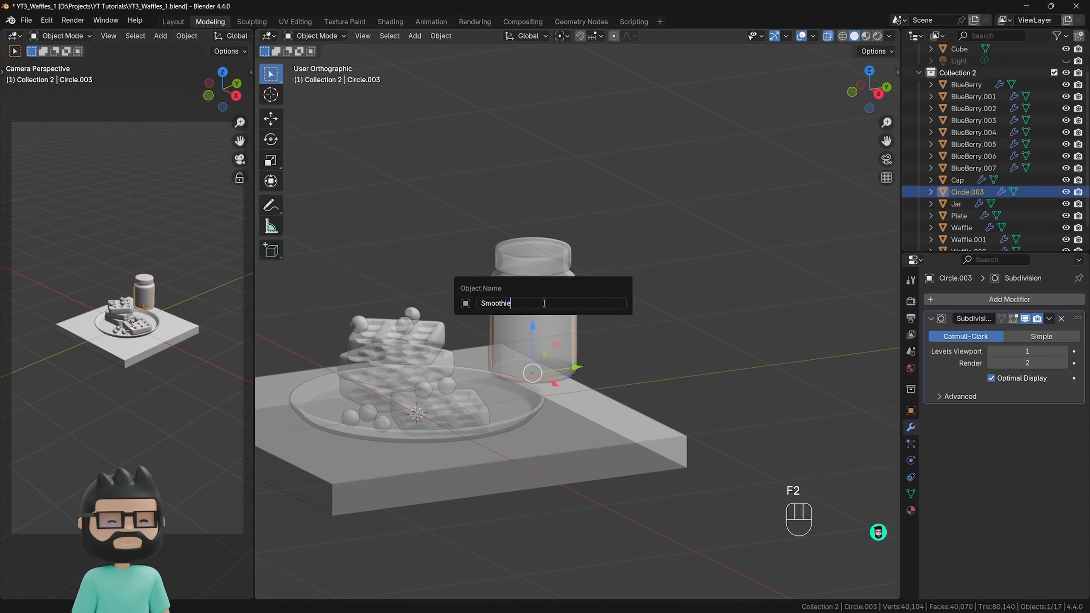
key("Return")
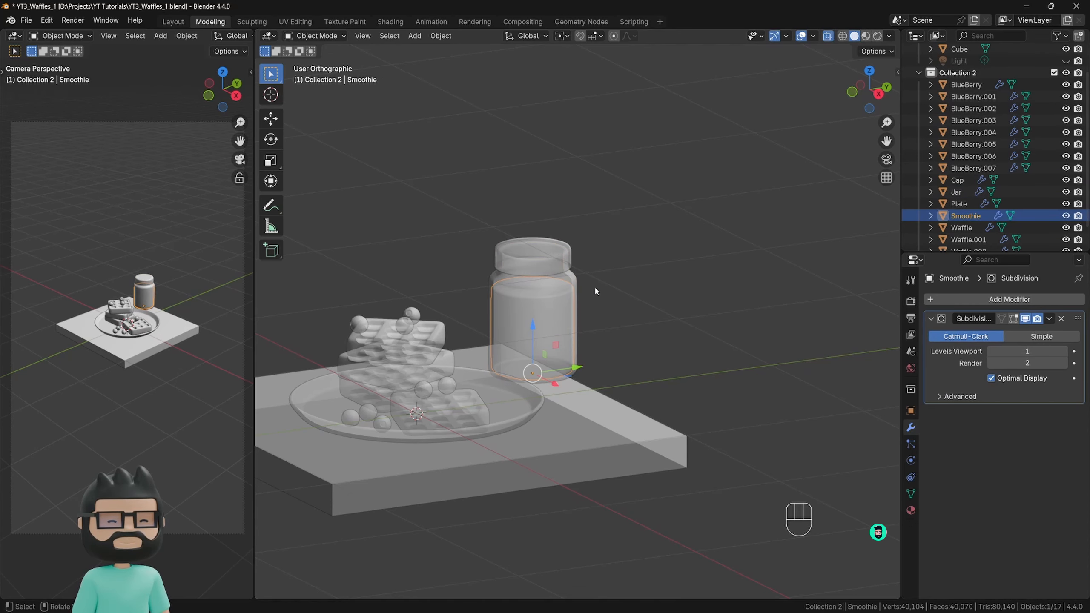
Duplicate the lid, jar and smoothie together about 0.86 m along the X axis, deselect them and turn X-ray off.
left_click(607, 279)
left_click_drag(643, 203, 463, 301)
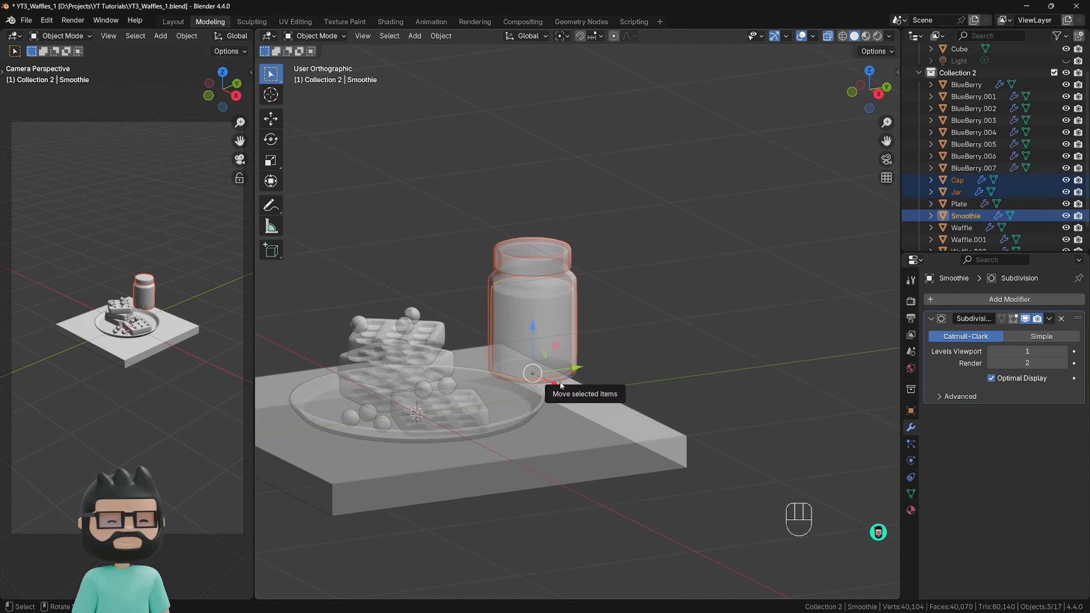
key("shift+d")
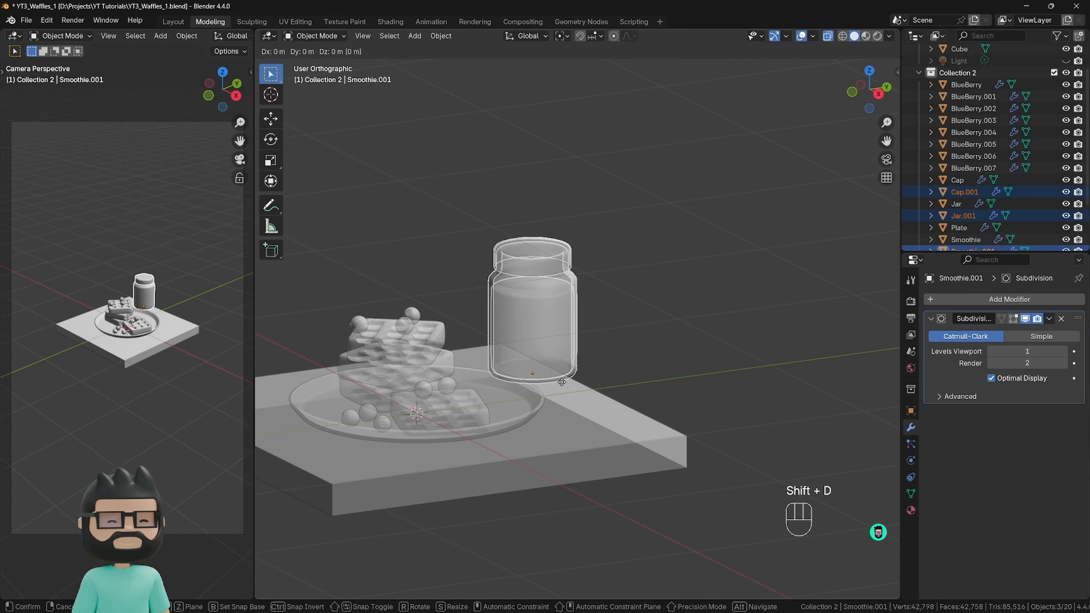
key("x")
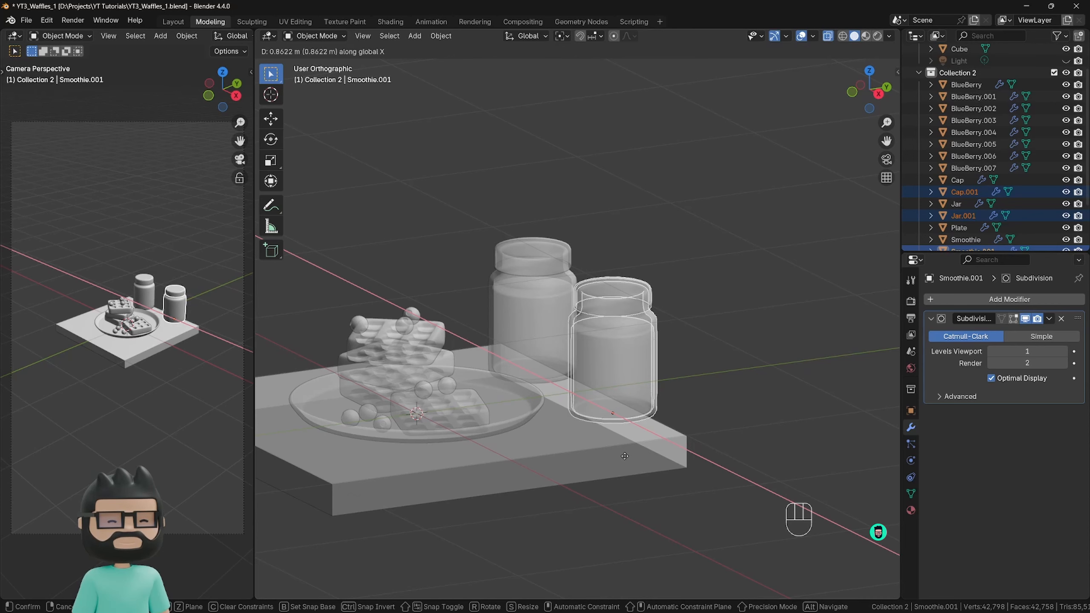
left_click(624, 456)
middle_click_drag(624, 456, 708, 365)
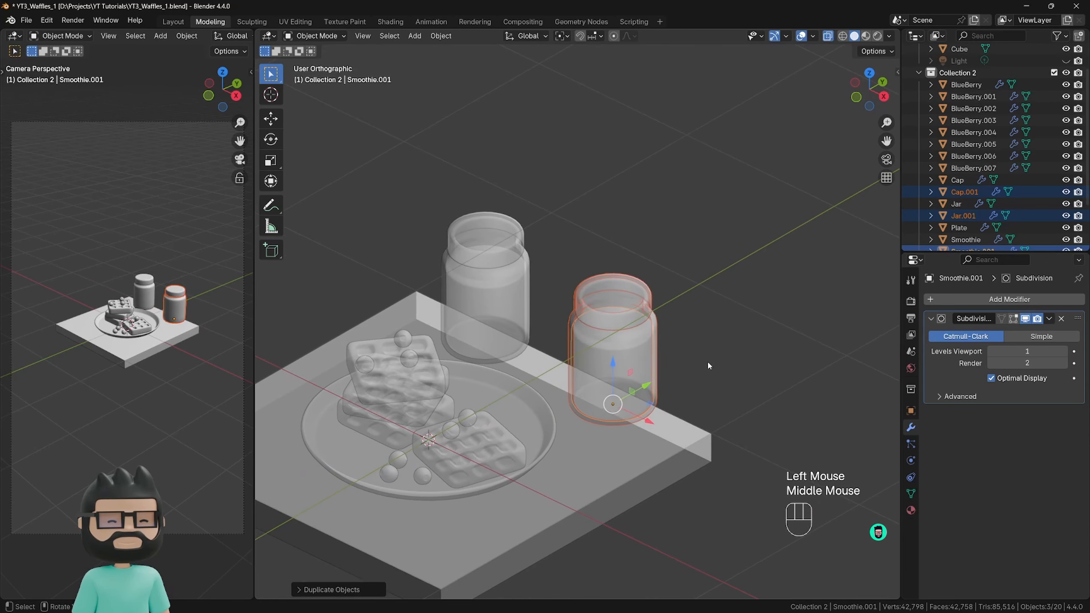
left_click(699, 362)
key("alt+z")
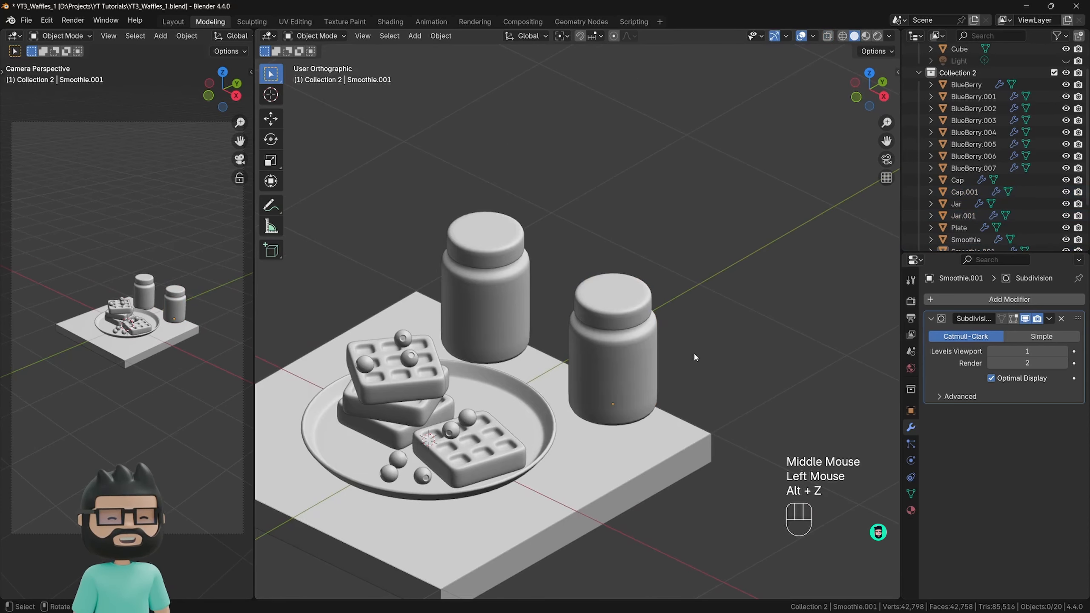
Delete the lid of the duplicated jar.
middle_click_drag(667, 377, 618, 335)
left_click(612, 315)
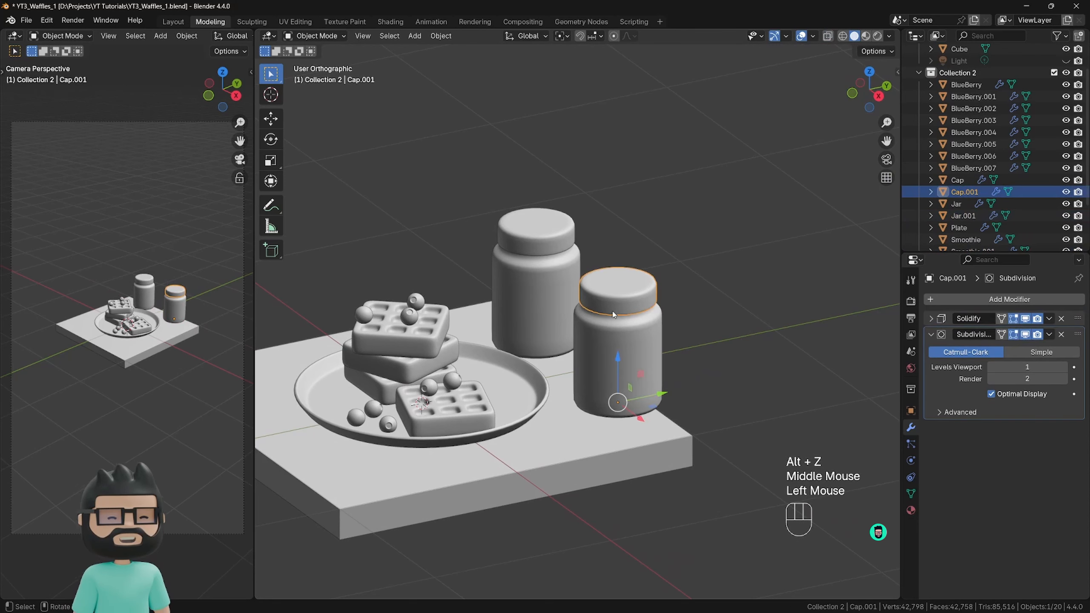
key("x")
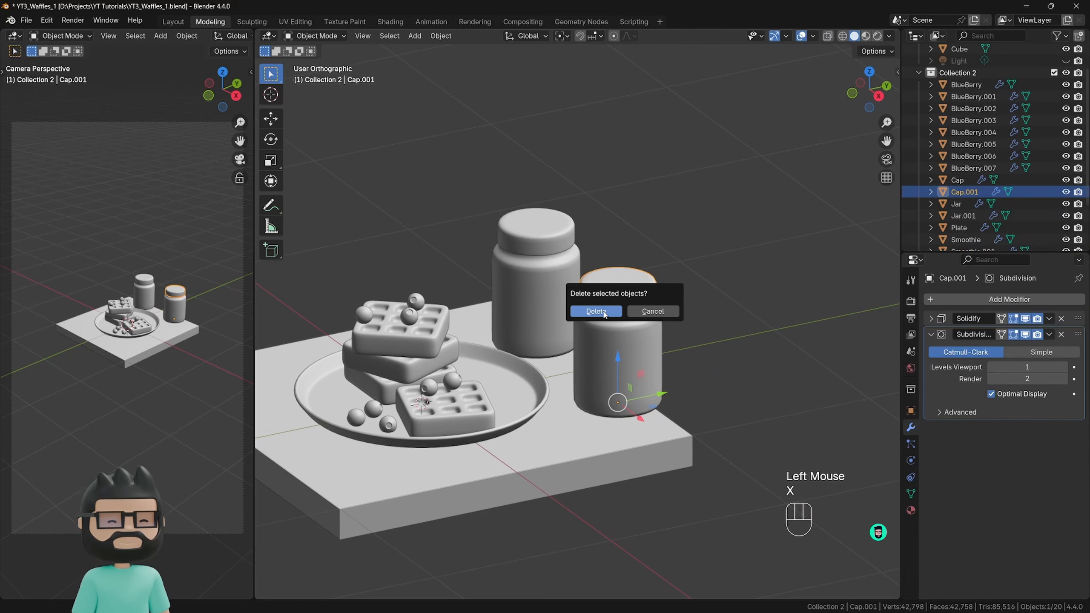
left_click(604, 314)
Add a 16-vertex mesh circle and isolate it in local view.
scroll(602, 313, "down", 2)
middle_click_drag(601, 314, 582, 338, "shift")
scroll(608, 354, "up", 2)
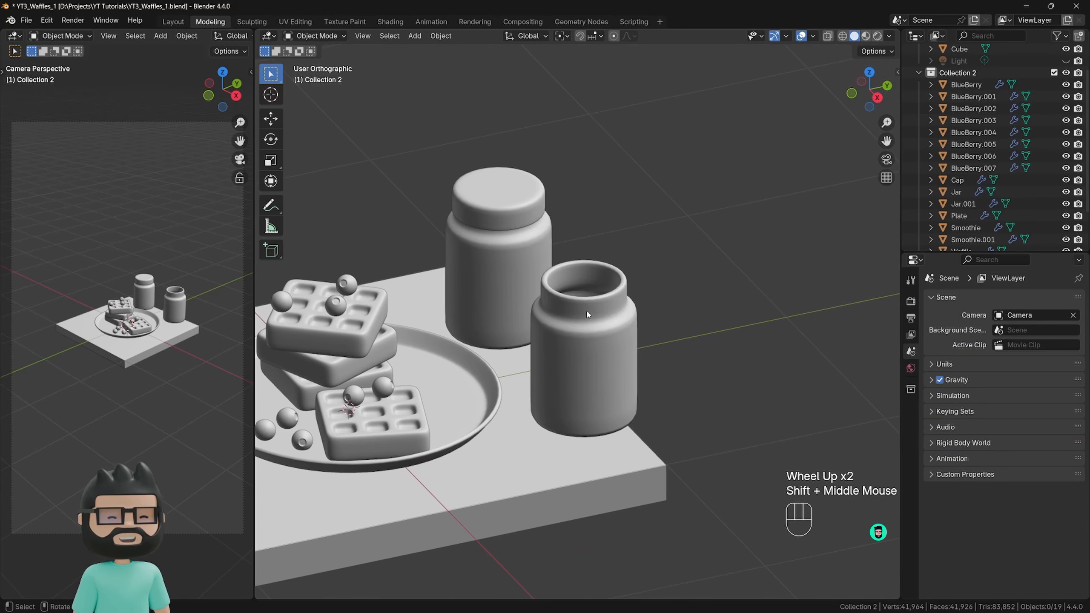
key("shift+a")
mouse_move(509, 324)
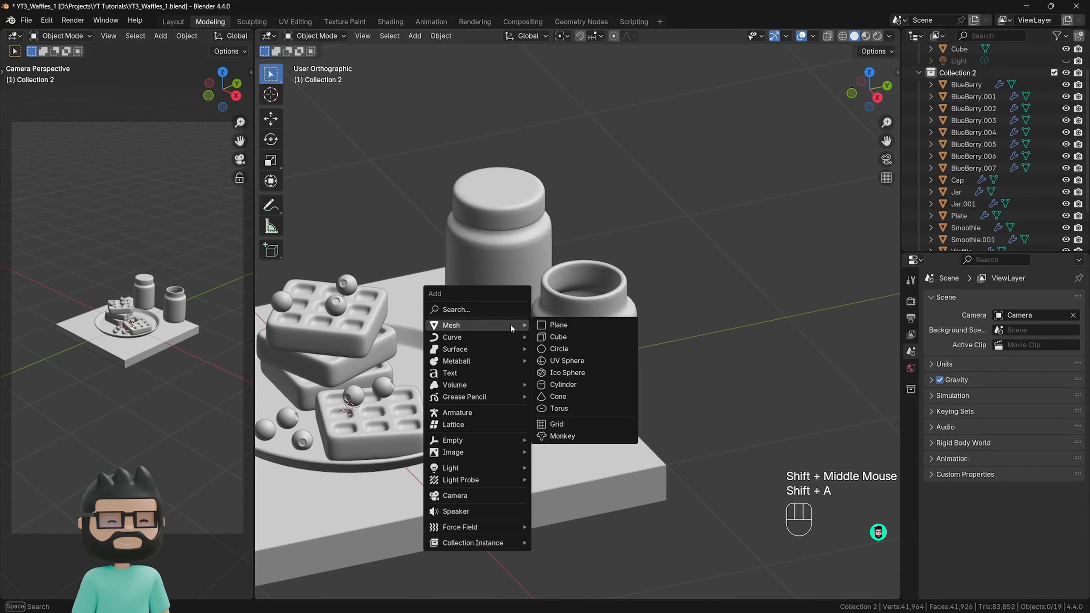
left_click(559, 349)
scroll(574, 352, "down", 2)
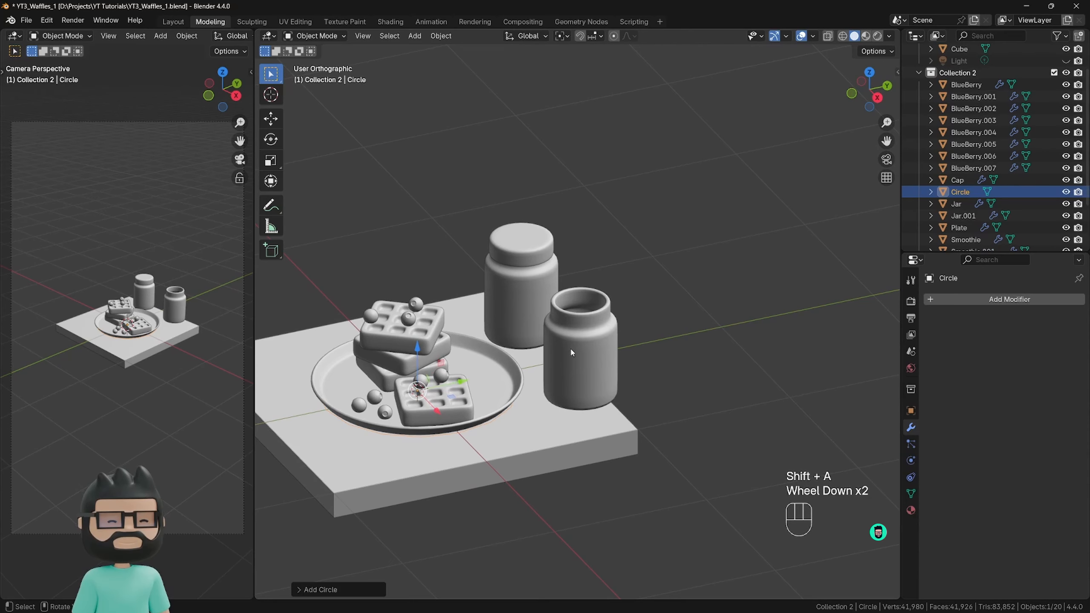
key("KP_Divide")
scroll(569, 348, "down", 2)
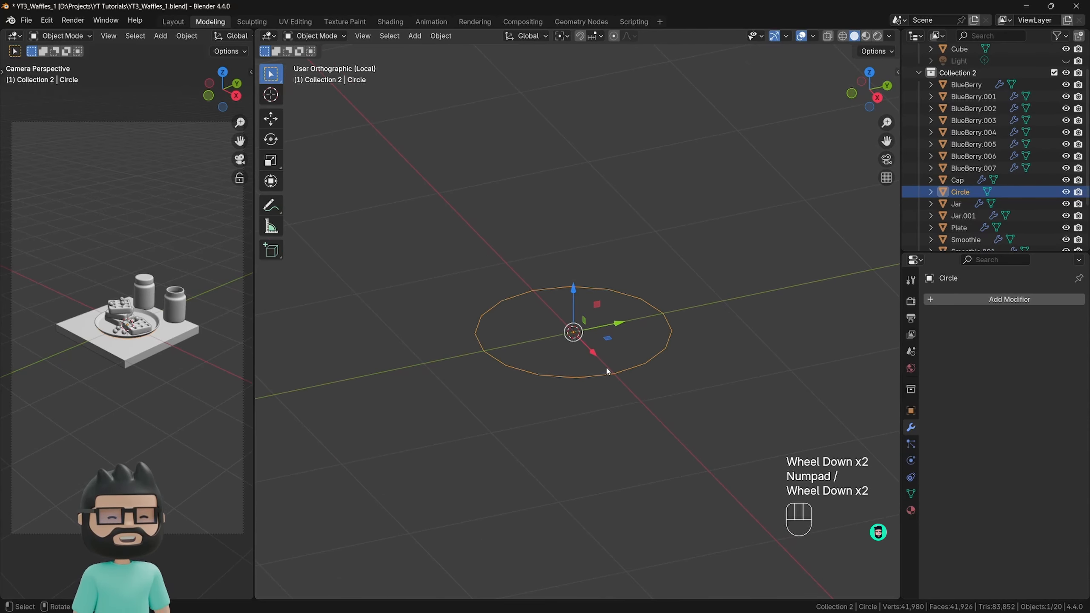
In Edit Mode, scale the circle to about 0.17 and extrude it upward along Z about 1.54 m into a tube.
key("Tab")
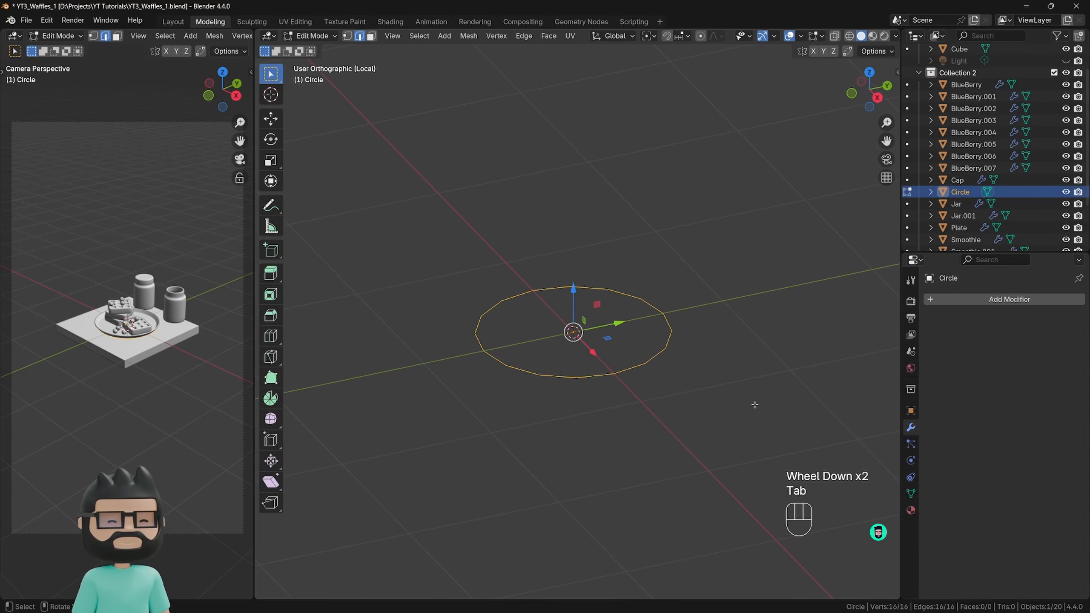
key("s")
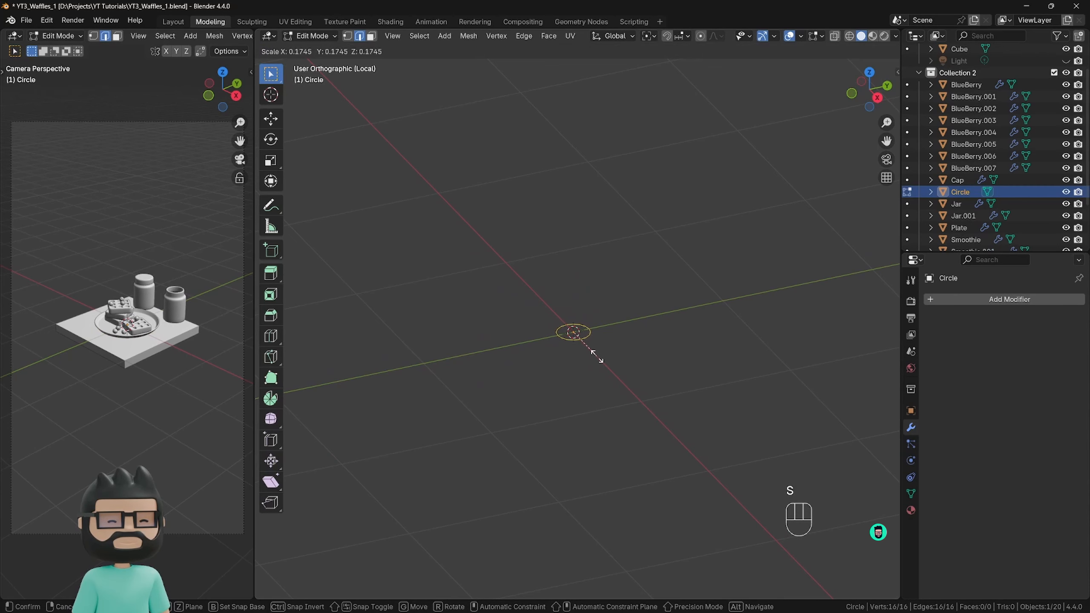
left_click(594, 356)
key("e")
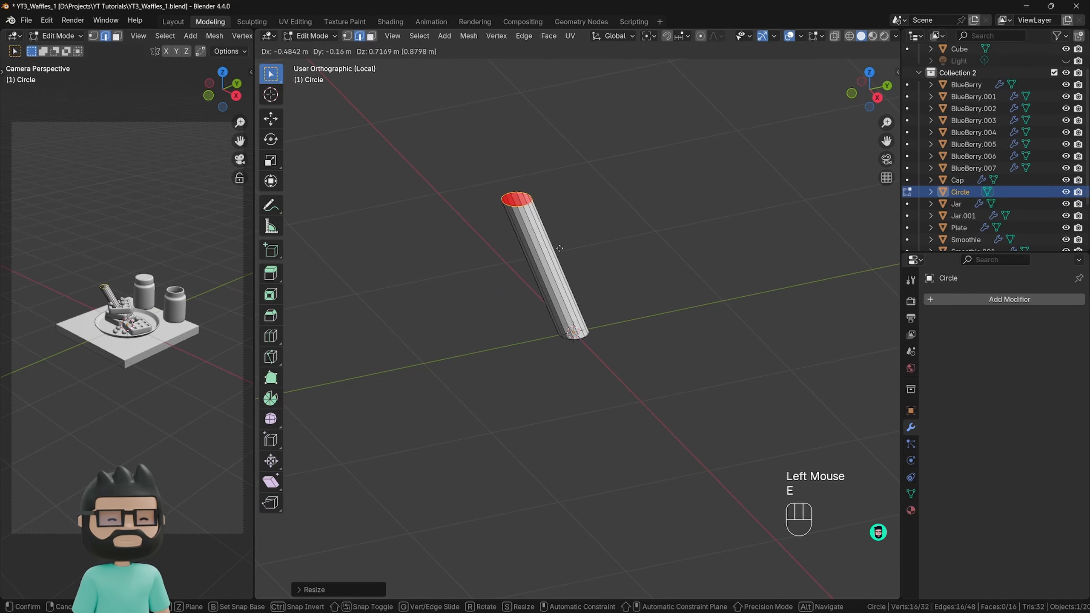
key("z")
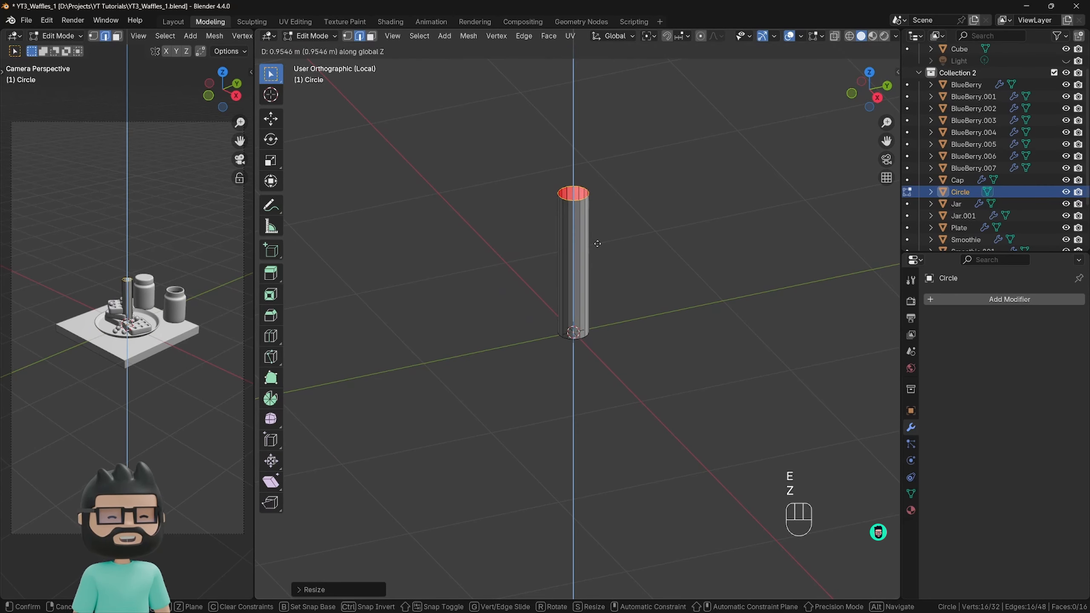
left_click(606, 159)
Select the whole tube and make it much thinner by scaling it with the Z axis locked.
scroll(594, 279, "down", 2)
scroll(593, 280, "up", 1, "shift")
middle_click_drag(592, 330, 574, 365, "shift")
middle_click_drag(575, 365, 596, 356)
scroll(628, 319, "down", 1)
scroll(107, 286, "up", 2)
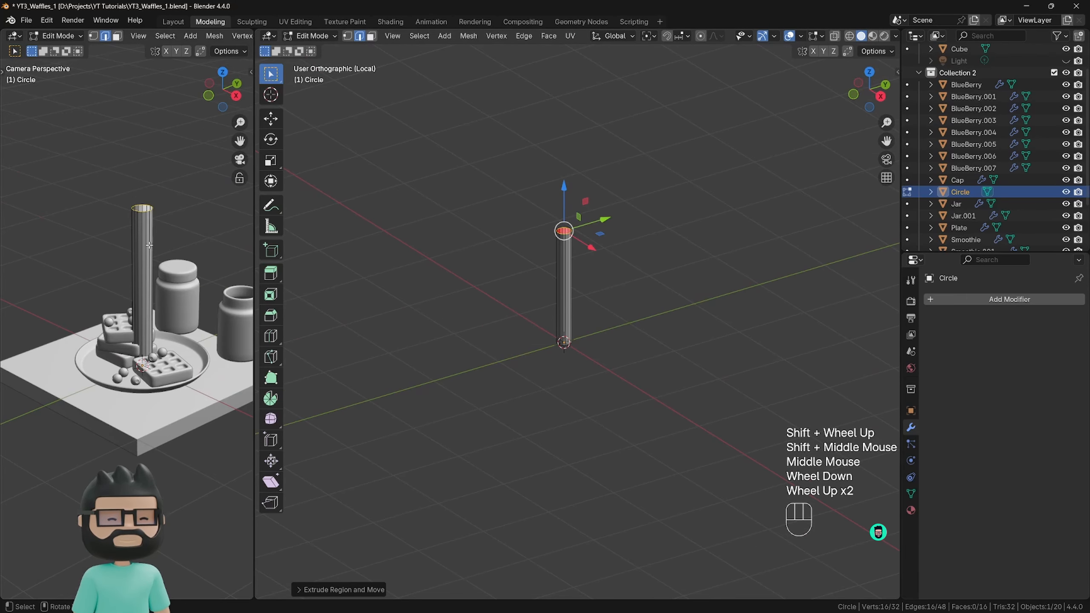
middle_click_drag(149, 245, 130, 258, "shift")
key("a")
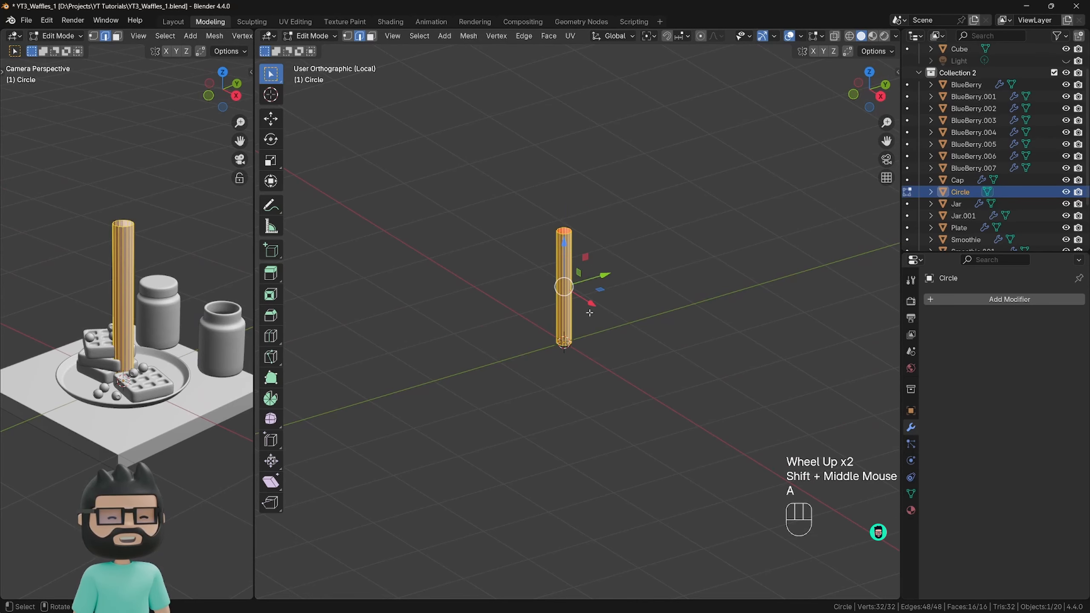
scroll(596, 317, "up", 2)
key("s")
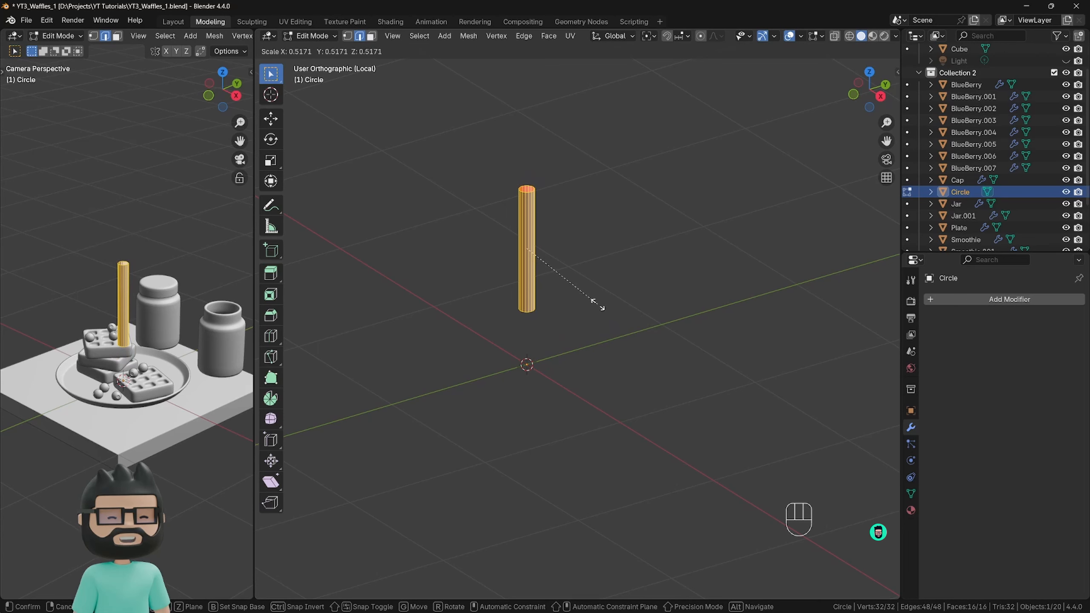
key("shift+z")
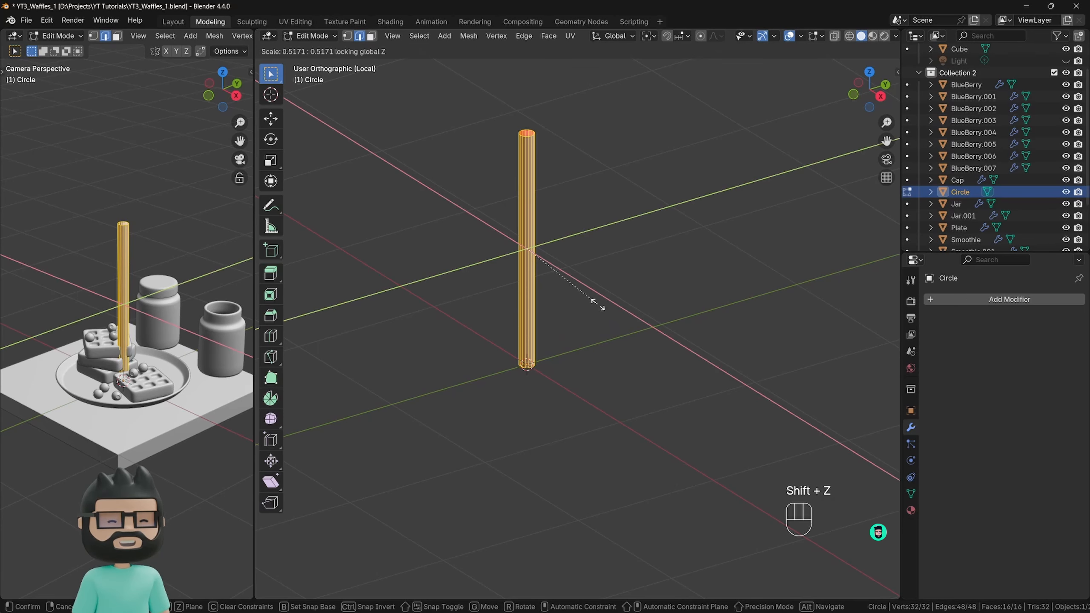
left_click(568, 288)
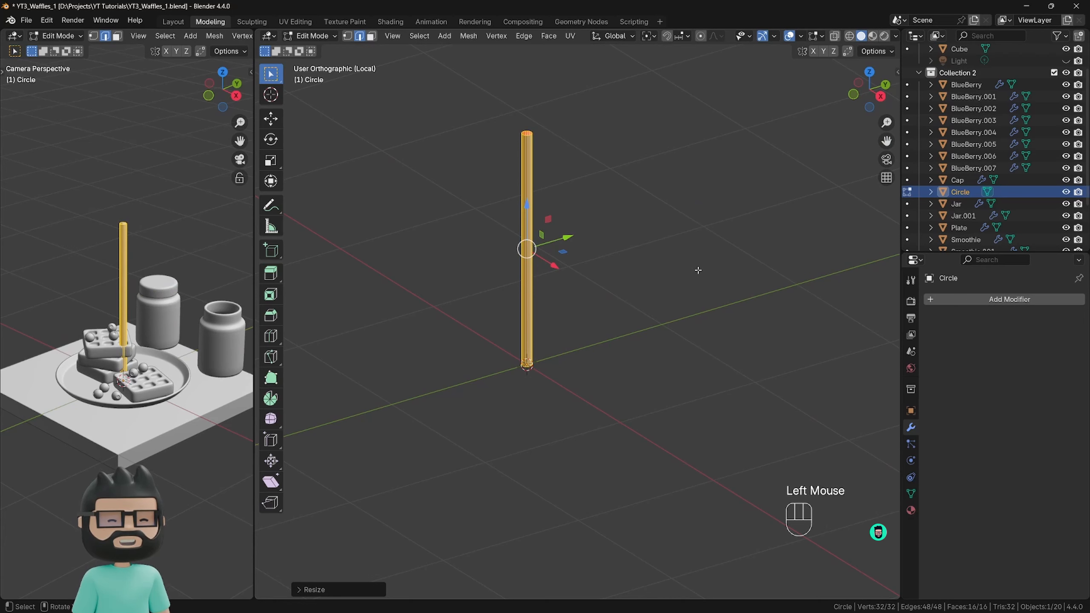
Shorten the tube to about 0.58 along Z, adjust its overall scale, and lower its base onto the object origin.
key("s")
key("z")
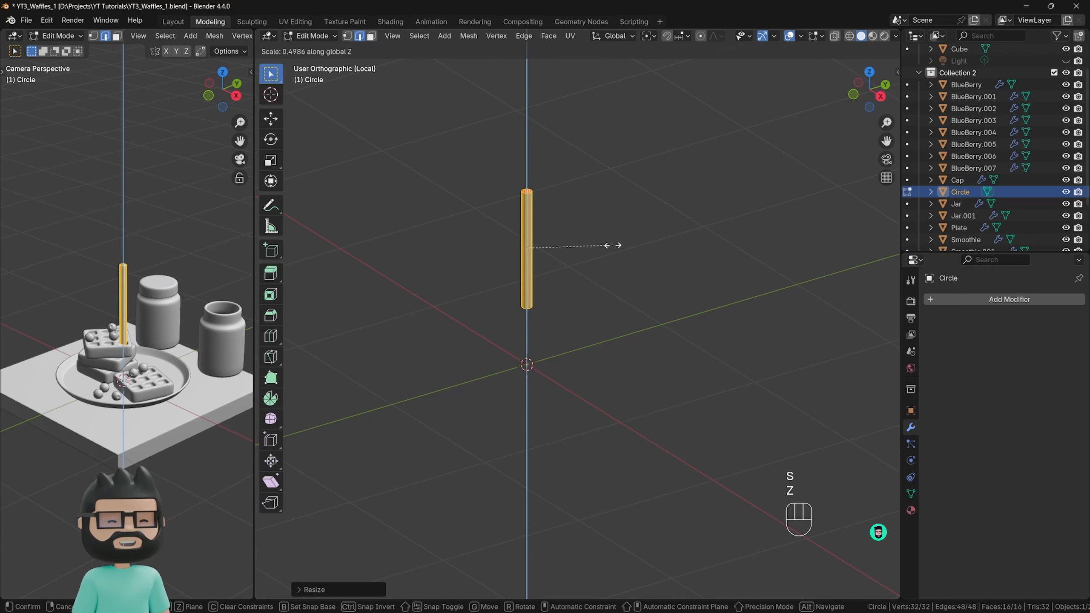
left_click(626, 266)
key("s")
left_click(637, 271)
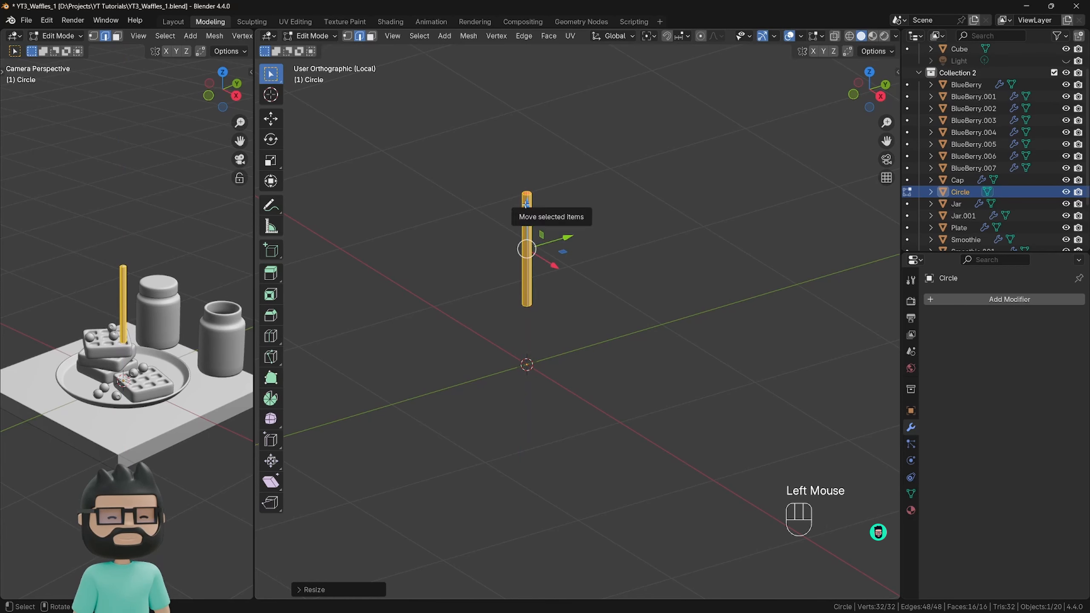
left_click_drag(527, 208, 527, 266)
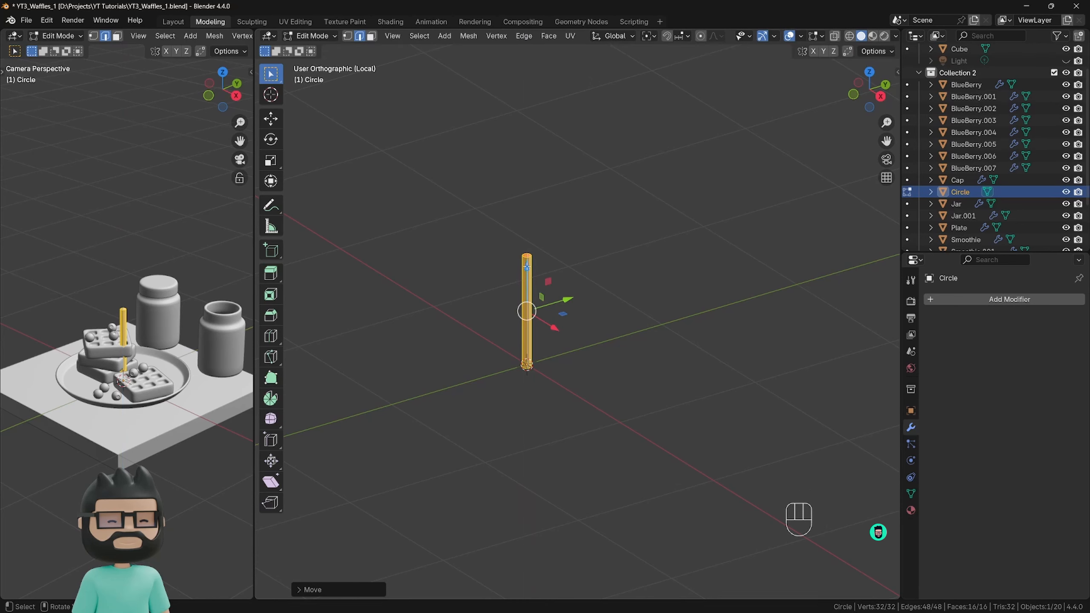
Return to Object Mode and view the thin tube up close.
key("Tab")
scroll(526, 301, "down", 2)
mouse_move(549, 327)
middle_mouse_down()
mouse_move(563, 365)
mouse_move(448, 319)
mouse_move(537, 312)
middle_mouse_up()
scroll(533, 305, "up", 5)
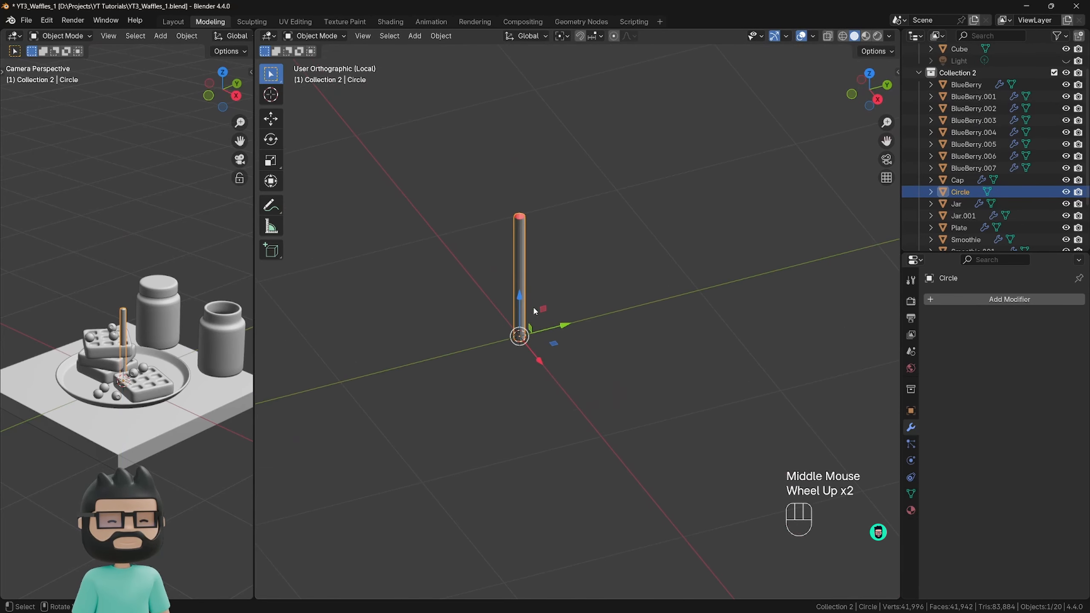
middle_click_drag(513, 213, 525, 282, "shift")
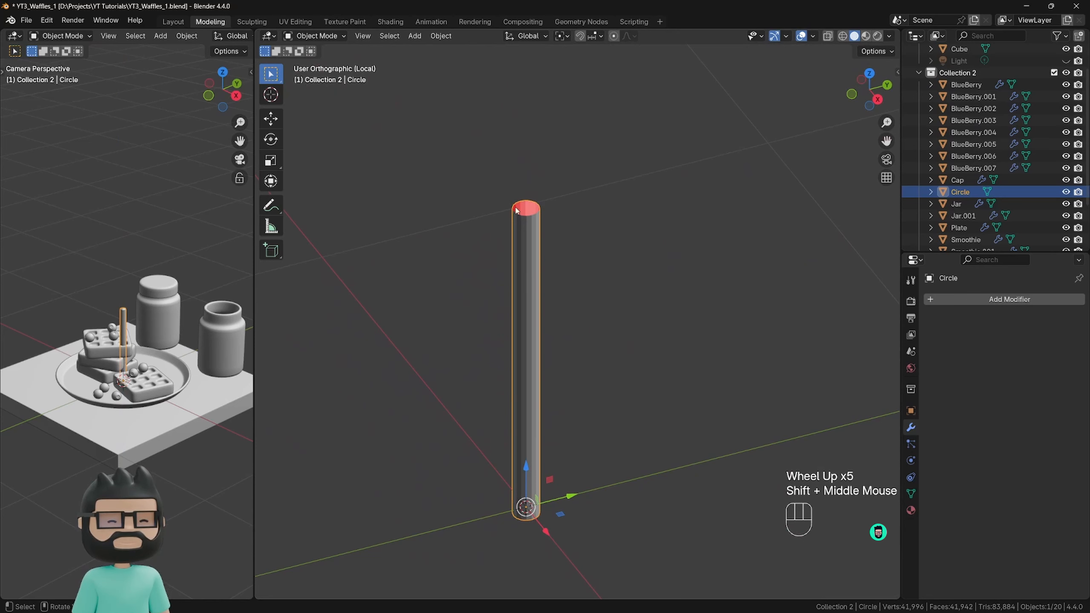
Add a Solidify modifier to the tube and set its thickness to 0.005 m.
left_click(961, 299)
mouse_move(960, 302)
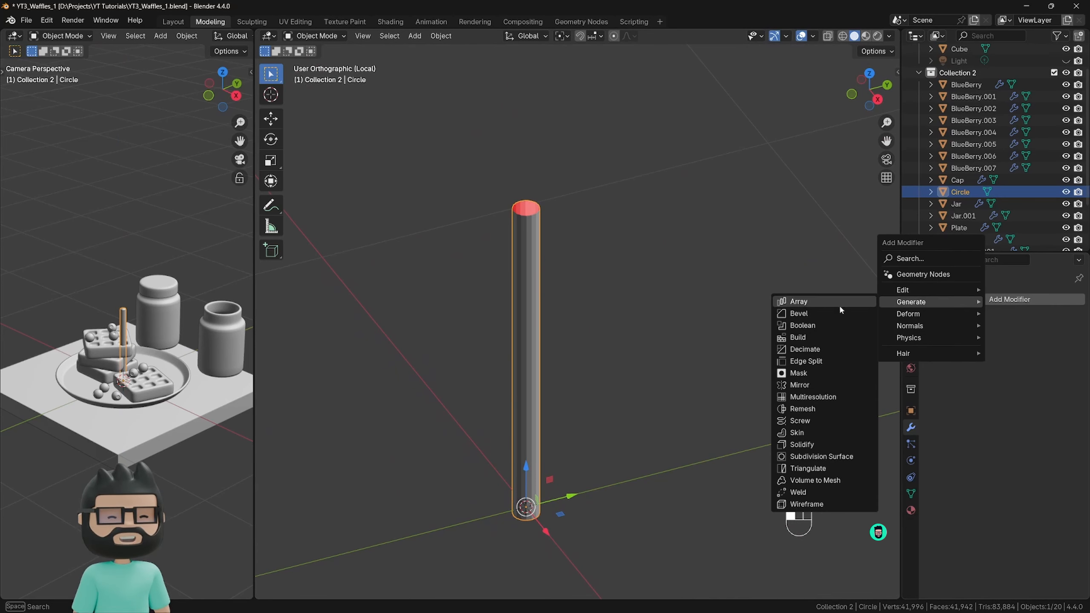
left_click(832, 443)
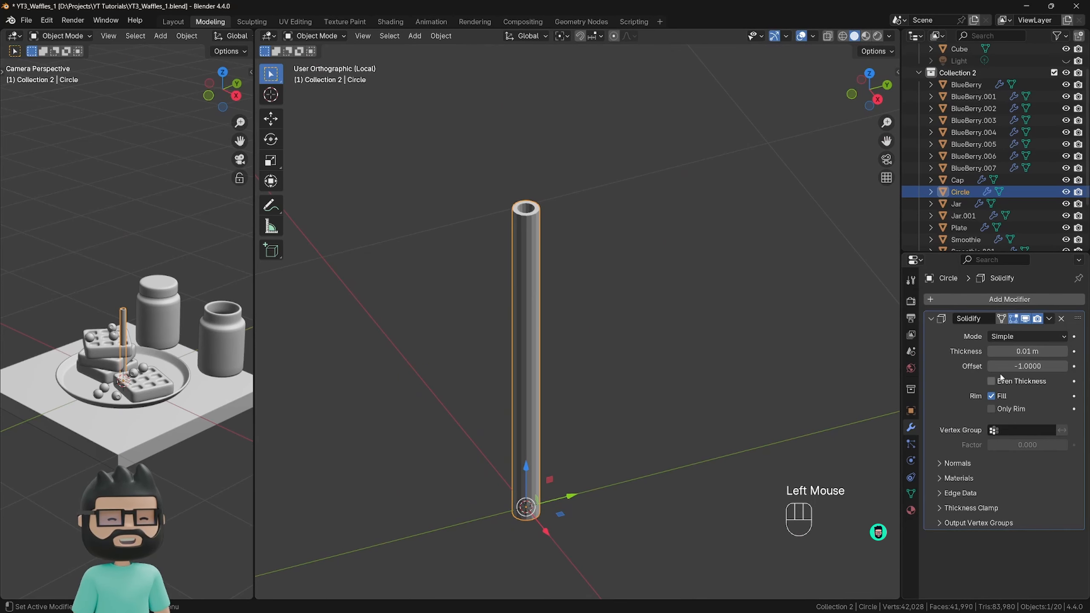
left_click(1022, 351)
left_click(1004, 351)
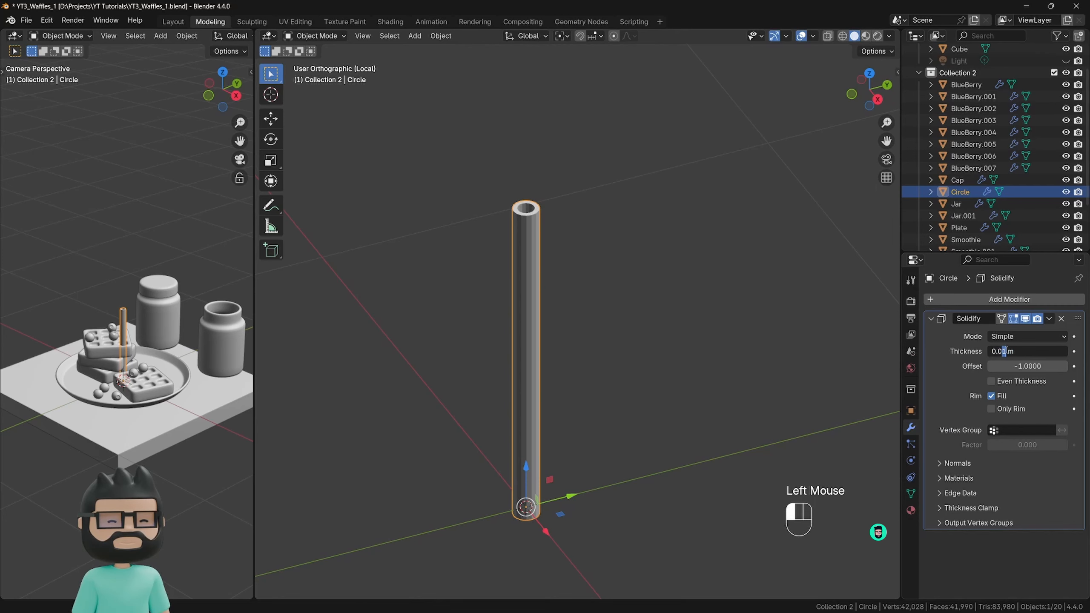
type("5")
key("Return")
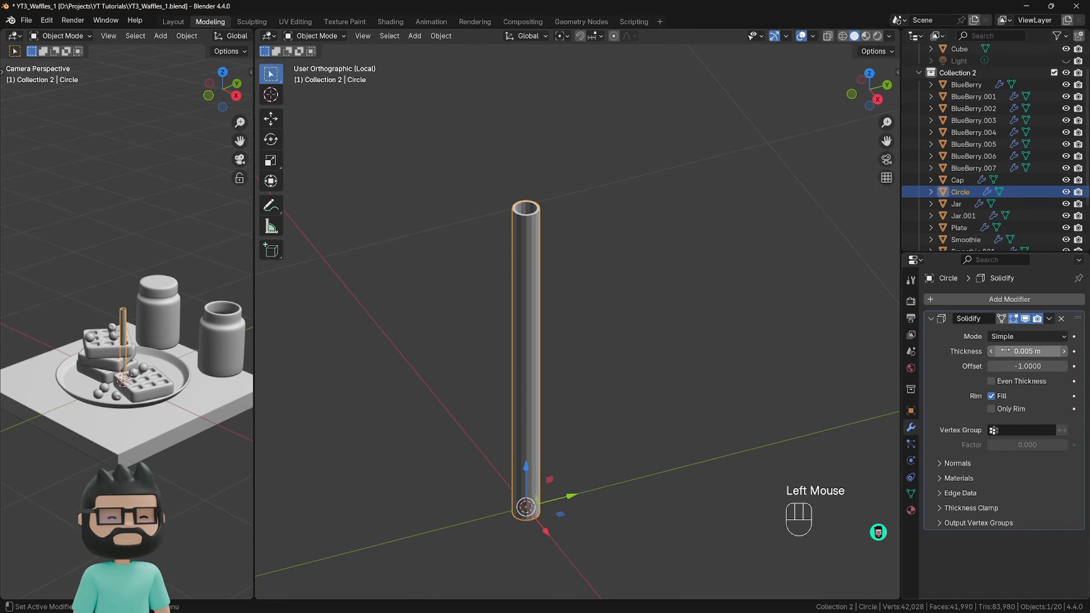
Try Shade Smooth on the tube.
right_click(526, 258)
left_click(524, 255)
scroll(525, 262, "down", 2)
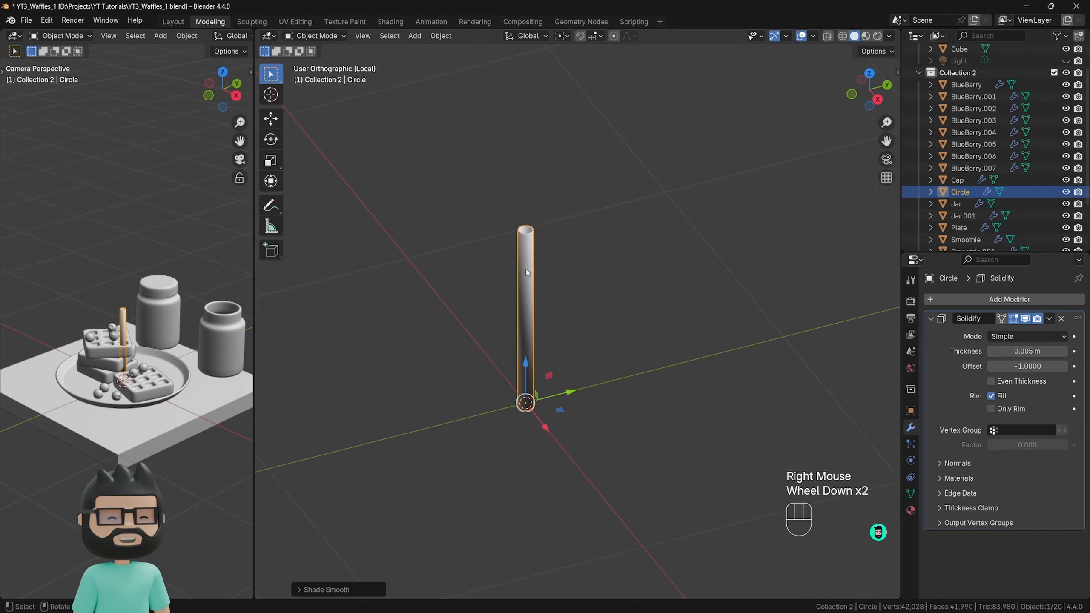
scroll(527, 271, "up", 2)
scroll(519, 284, "down", 3)
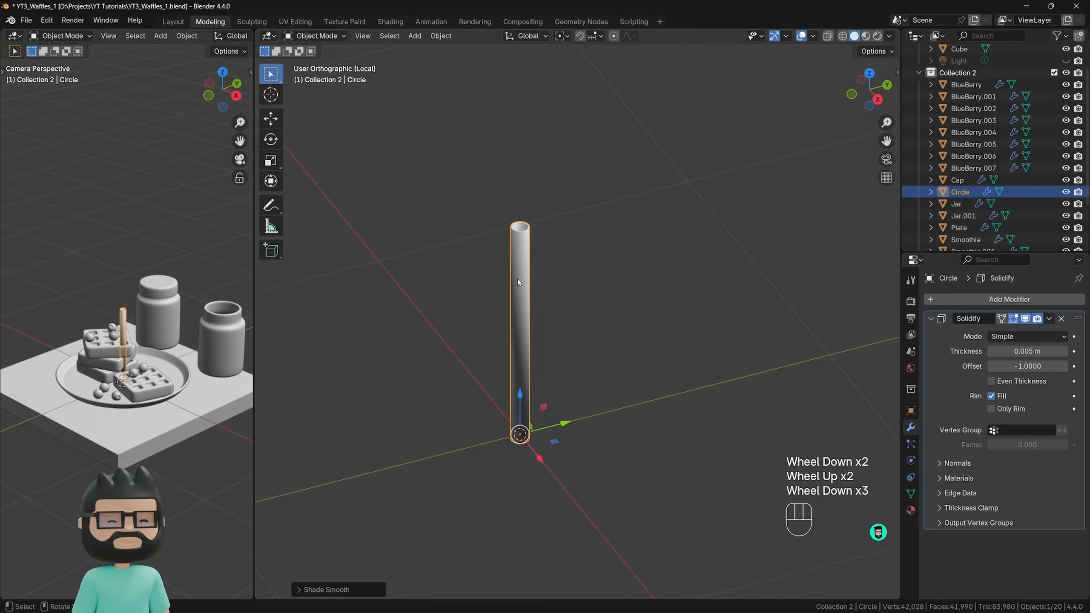
Apply Shade Auto Smooth to the tube.
right_click(521, 269)
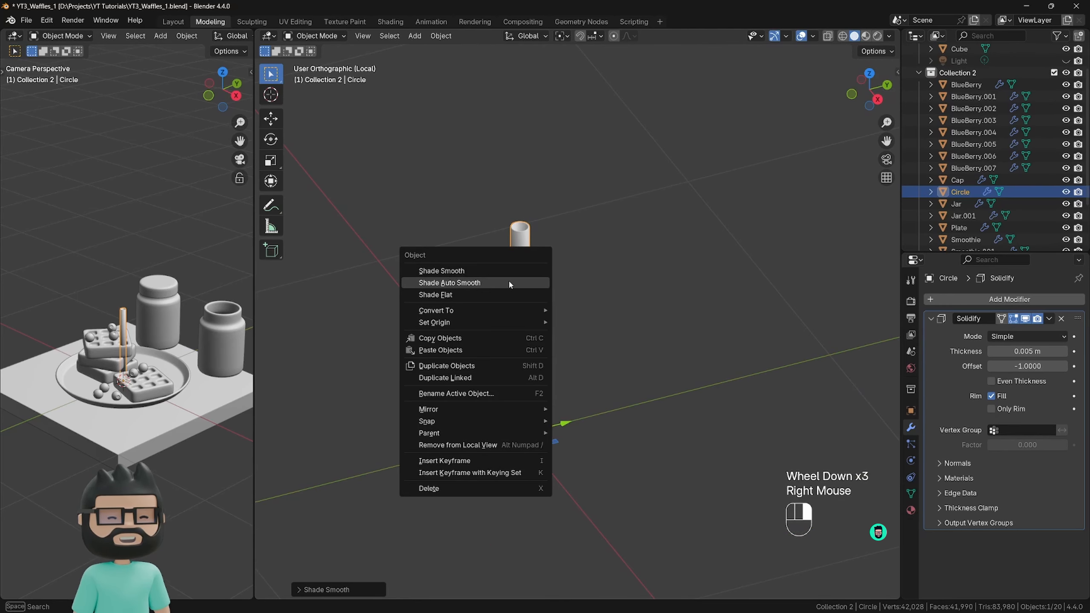
left_click(509, 281)
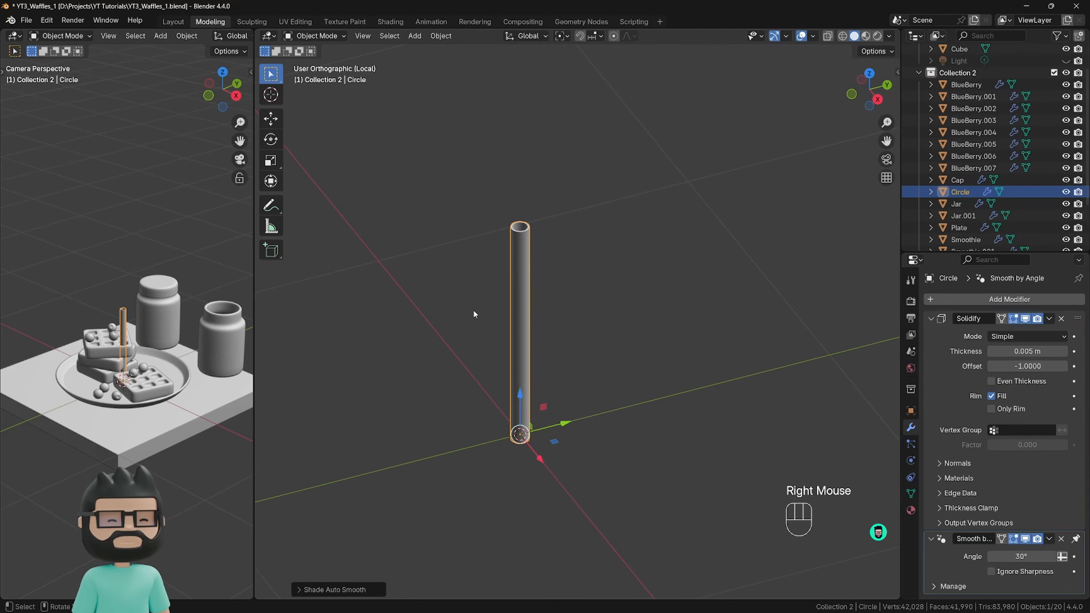
middle_click_drag(474, 314, 607, 277)
scroll(531, 238, "down", 1)
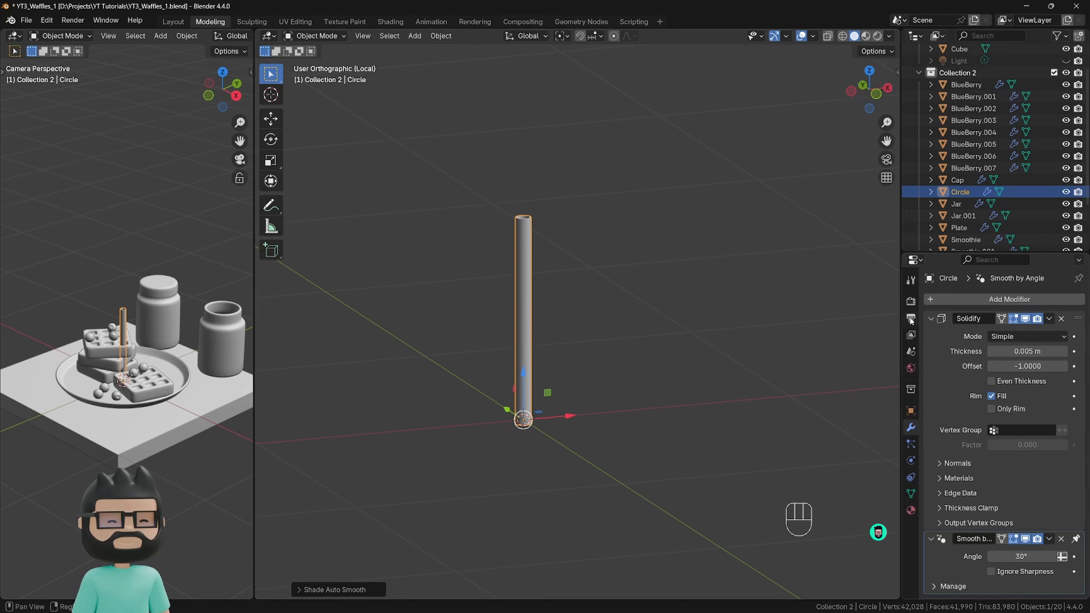
middle_click_drag(565, 371, 520, 391)
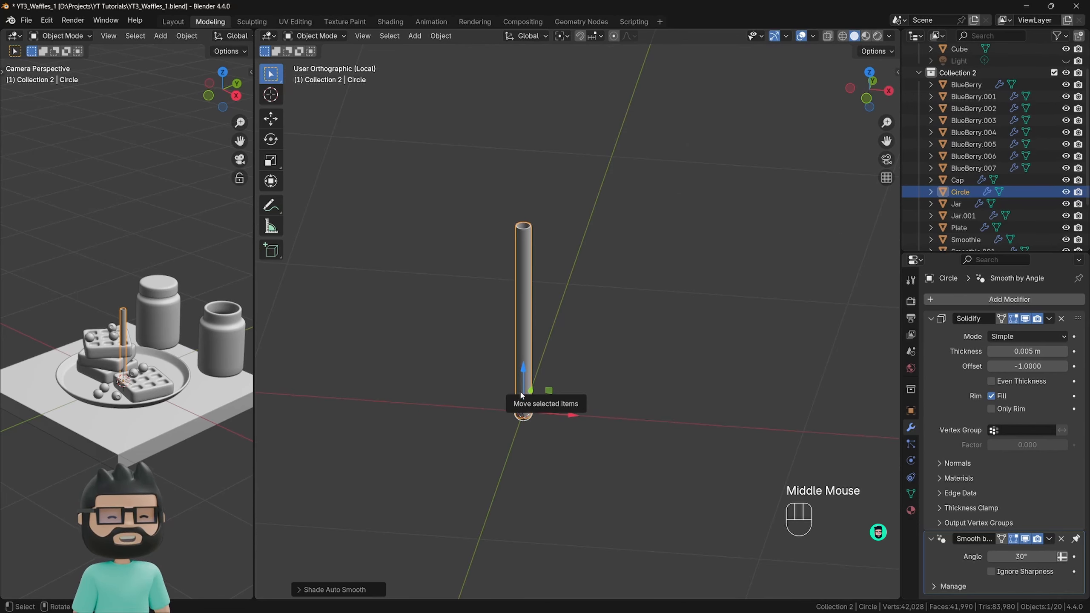
Leave local view, move the straw into the open jar, and raise it so it sticks out above the rim.
key("KP_Divide")
scroll(480, 429, "down", 2)
scroll(480, 430, "up", 1)
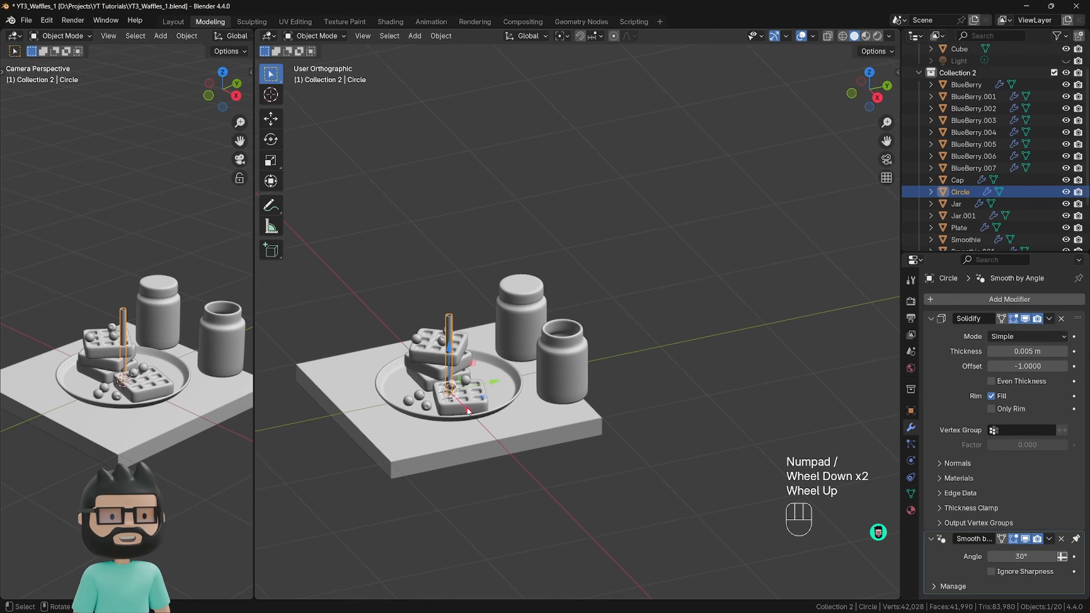
left_click_drag(469, 411, 597, 385)
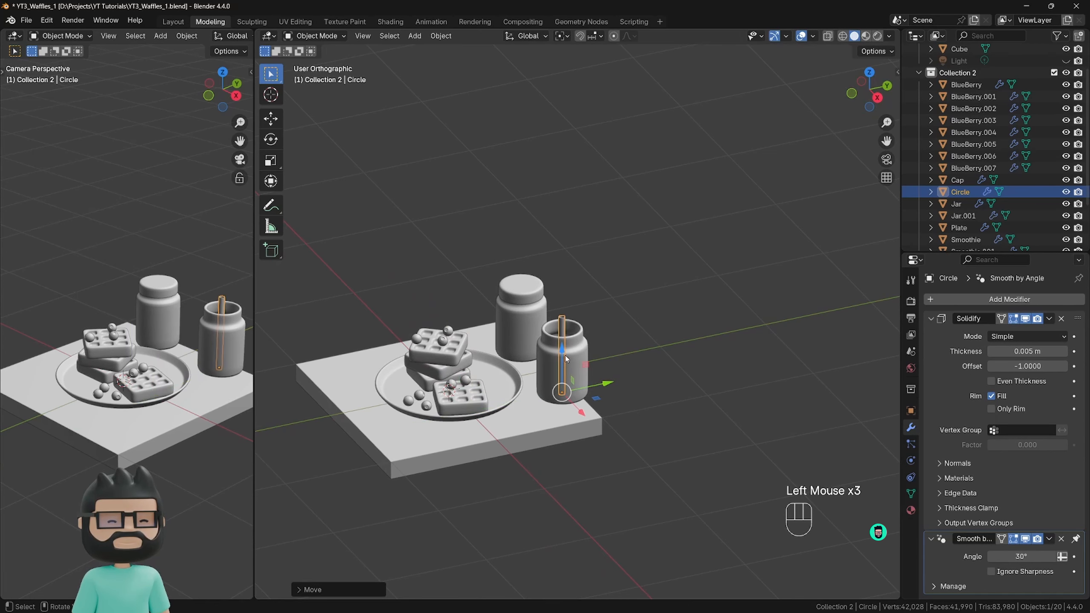
left_click_drag(563, 352, 563, 337)
left_click_drag(593, 372, 595, 372)
scroll(595, 373, "up", 1)
scroll(595, 372, "up", 1)
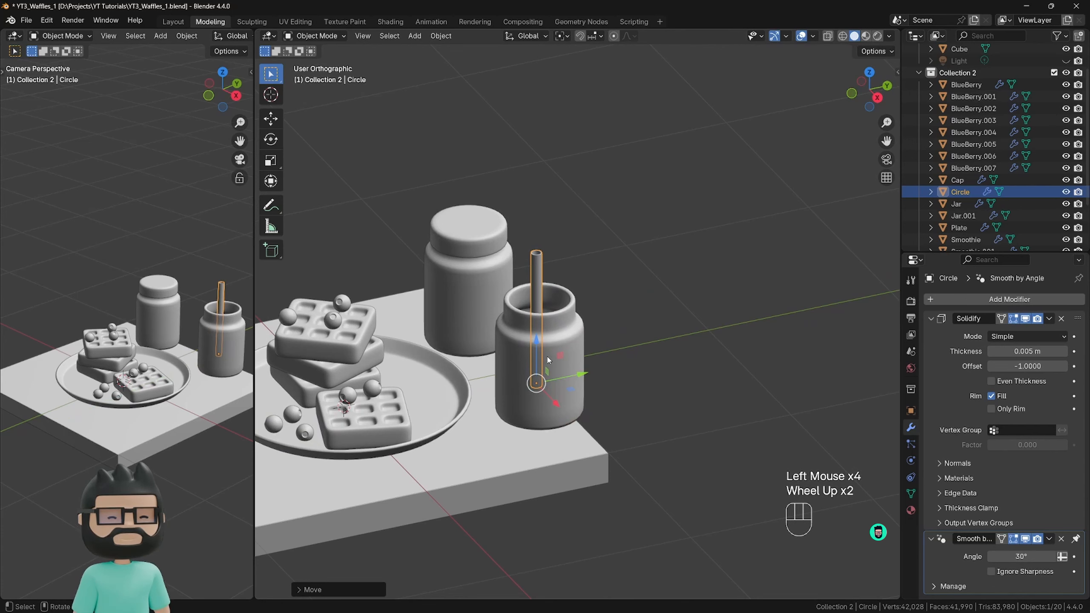
In Edit Mode, stretch the whole straw by about 1.33 along Z and turn on X-ray display.
key("Tab")
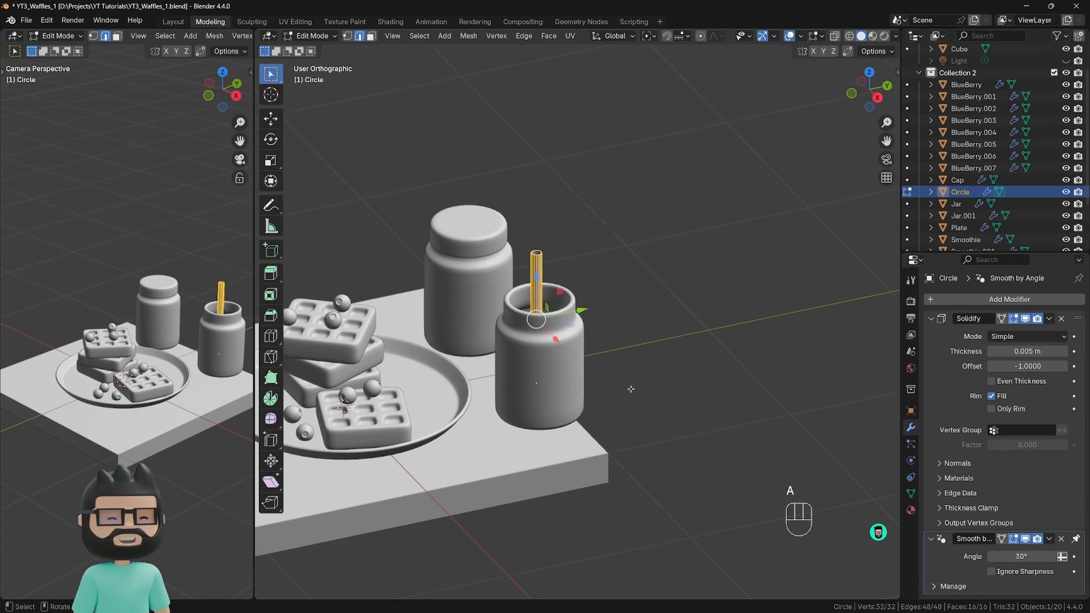
key("s")
key("z")
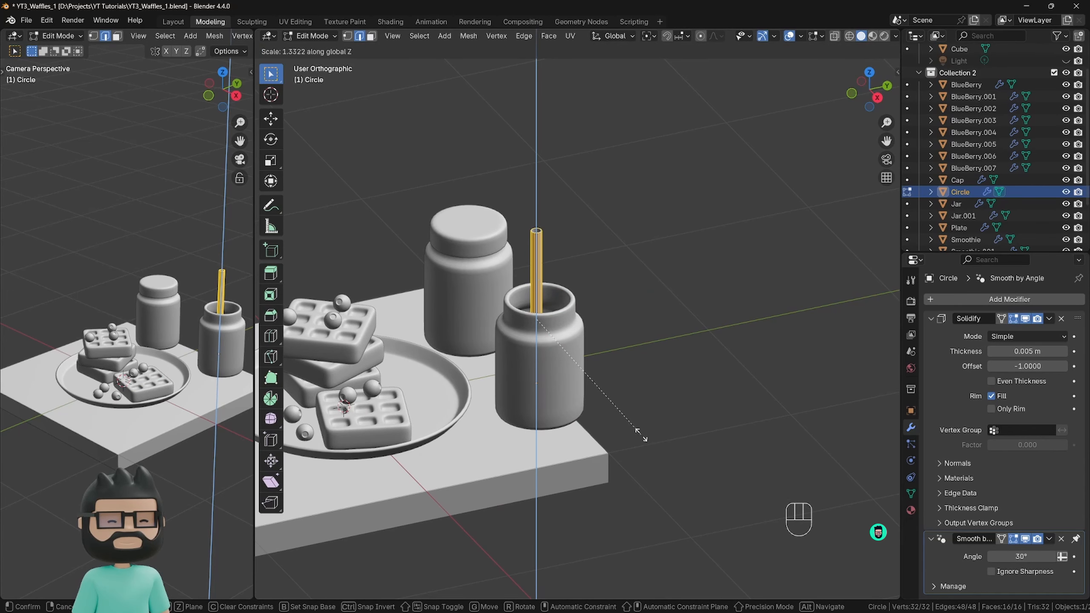
left_click(642, 435)
key("alt+z")
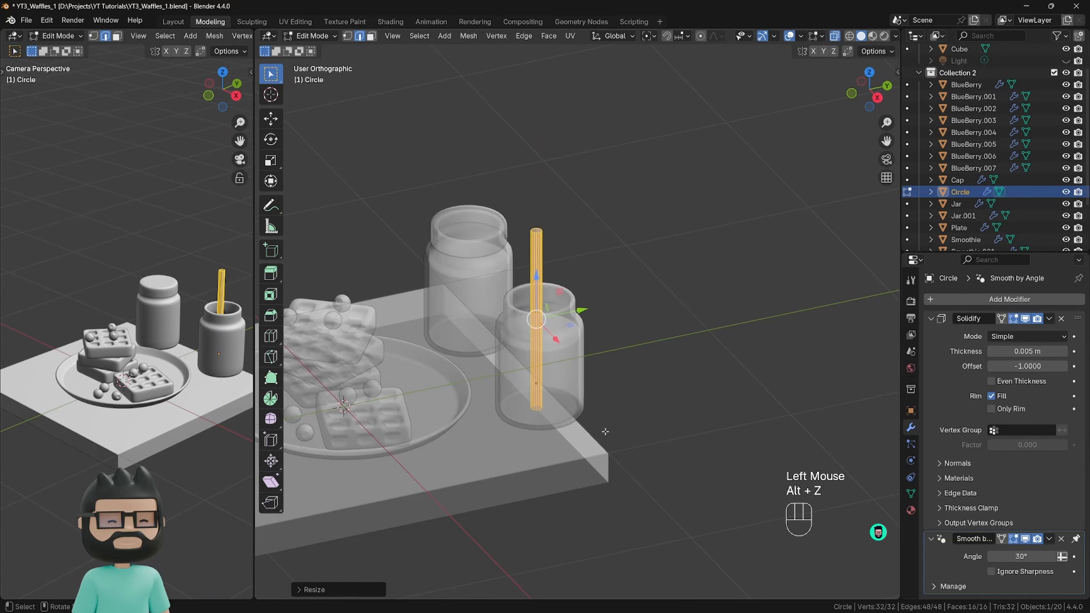
Shorten the straw to about 0.92 along Z so it stays above the jar's floor, and return to Object Mode.
middle_click_drag(640, 434, 629, 380)
key("s")
key("z")
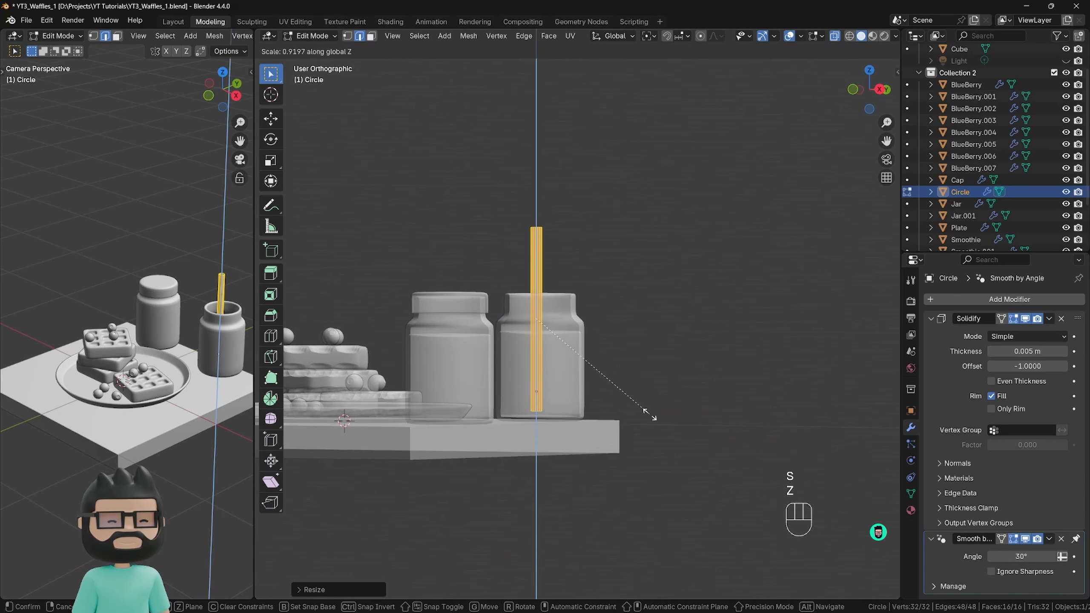
left_click(644, 411)
key("Tab")
middle_click_drag(620, 369, 607, 389)
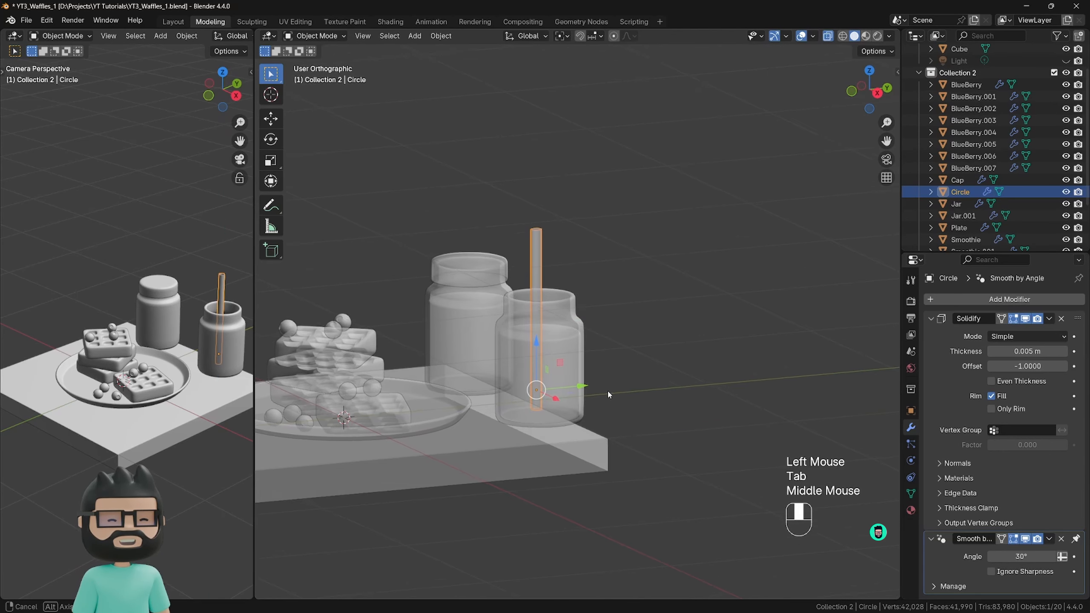
Set the straw's origin to its geometry.
key("r")
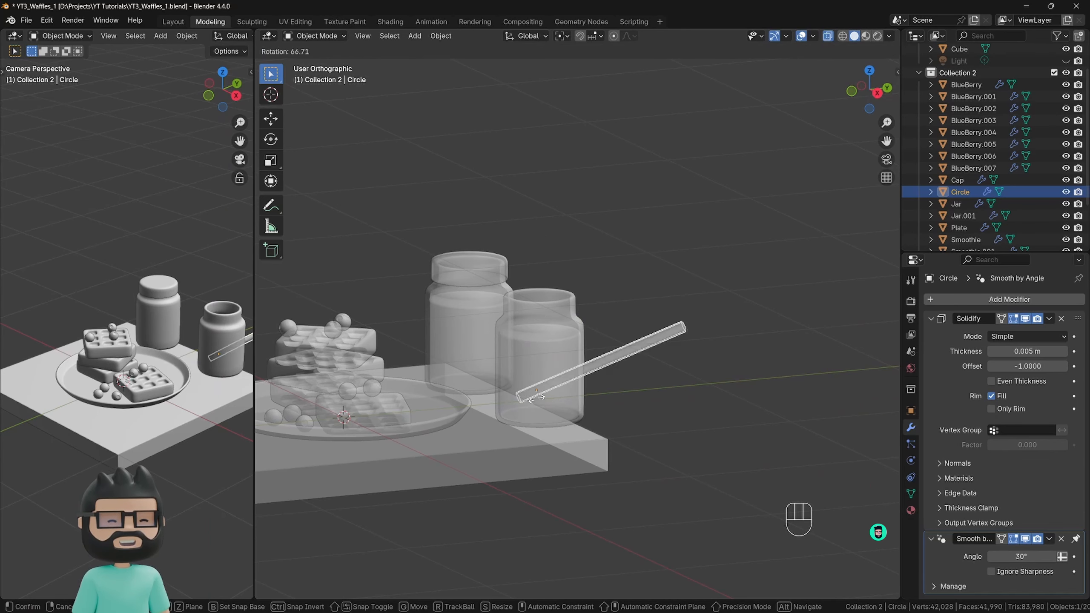
right_click(548, 399)
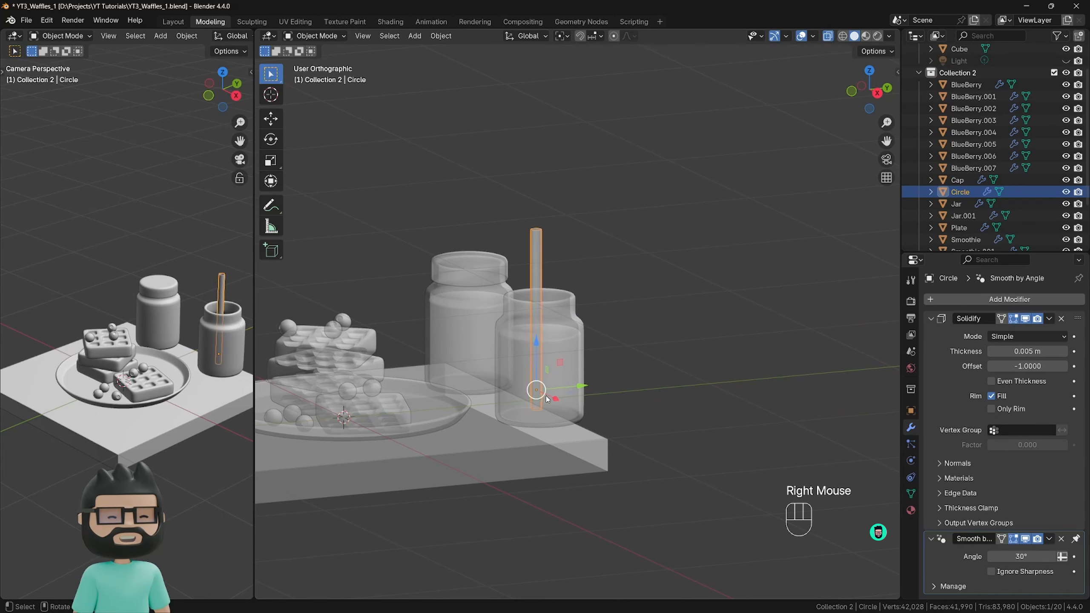
right_click(539, 267)
mouse_move(555, 305)
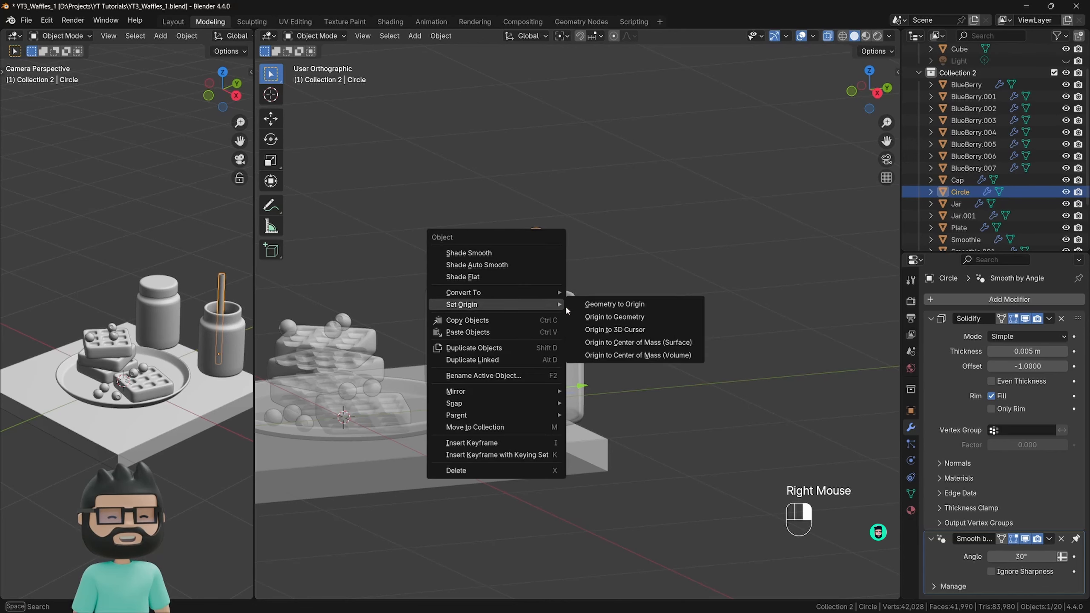
left_click(615, 318)
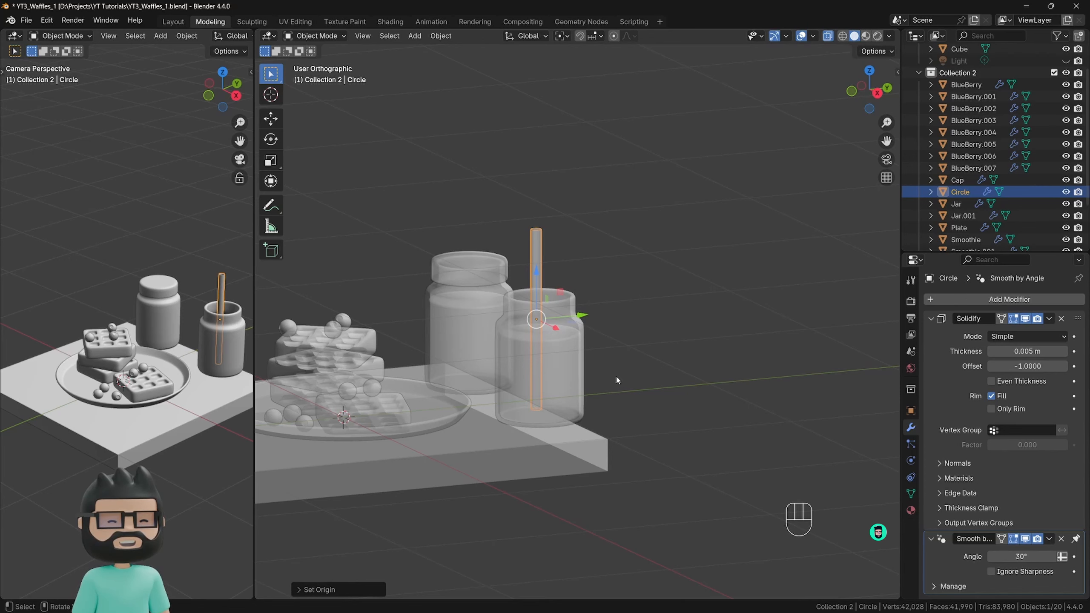
Tilt the straw around the global X axis and shift it along Y so it leans against the jar's rim.
key("r")
key("x")
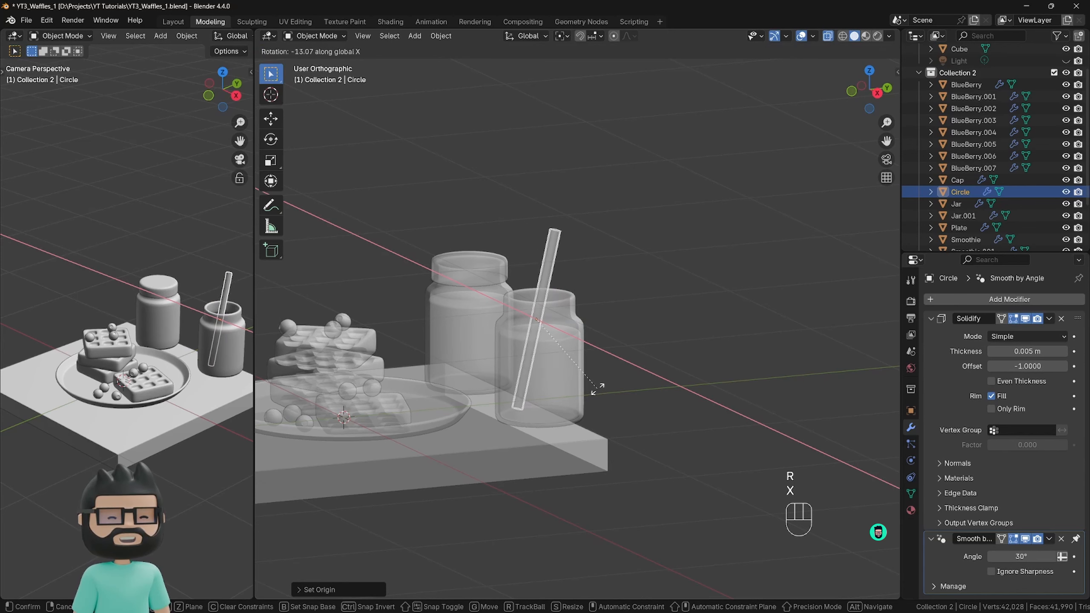
left_click(547, 308)
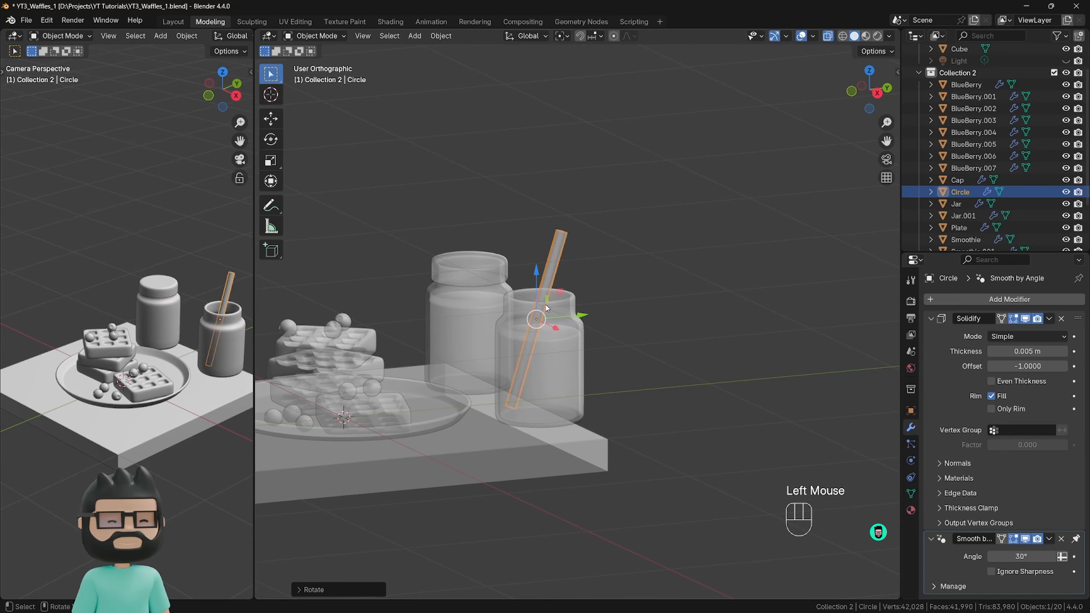
left_click_drag(547, 307, 565, 307)
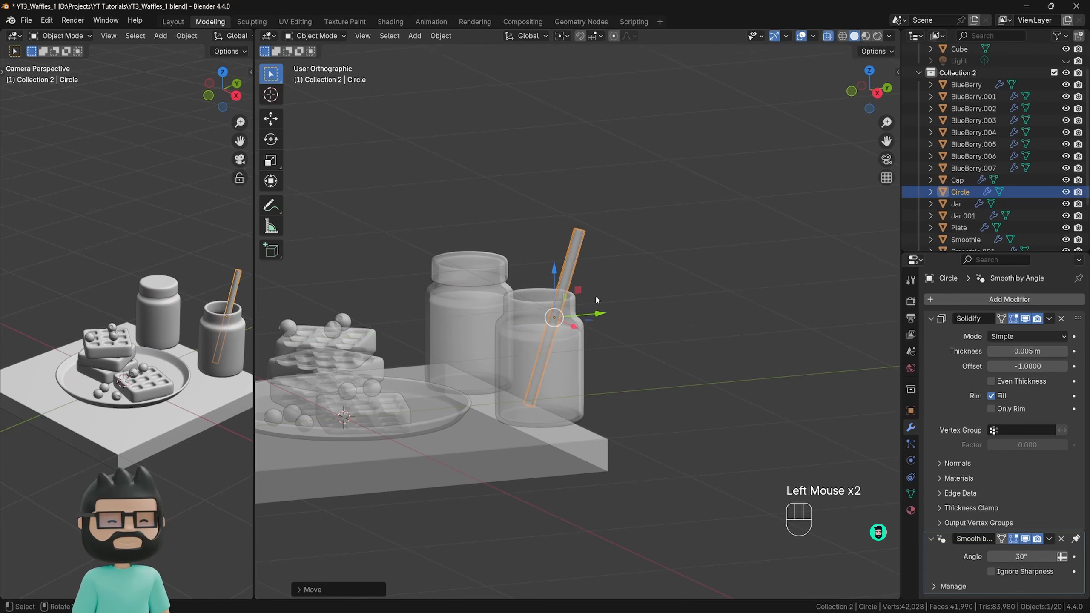
Using the front and right views, fine-tune the straw's height and X position inside the open jar.
mouse_move(597, 298)
middle_mouse_down()
mouse_move(562, 345)
mouse_move(584, 286)
middle_mouse_up()
scroll(586, 282, "up", 3)
scroll(586, 283, "down", 1)
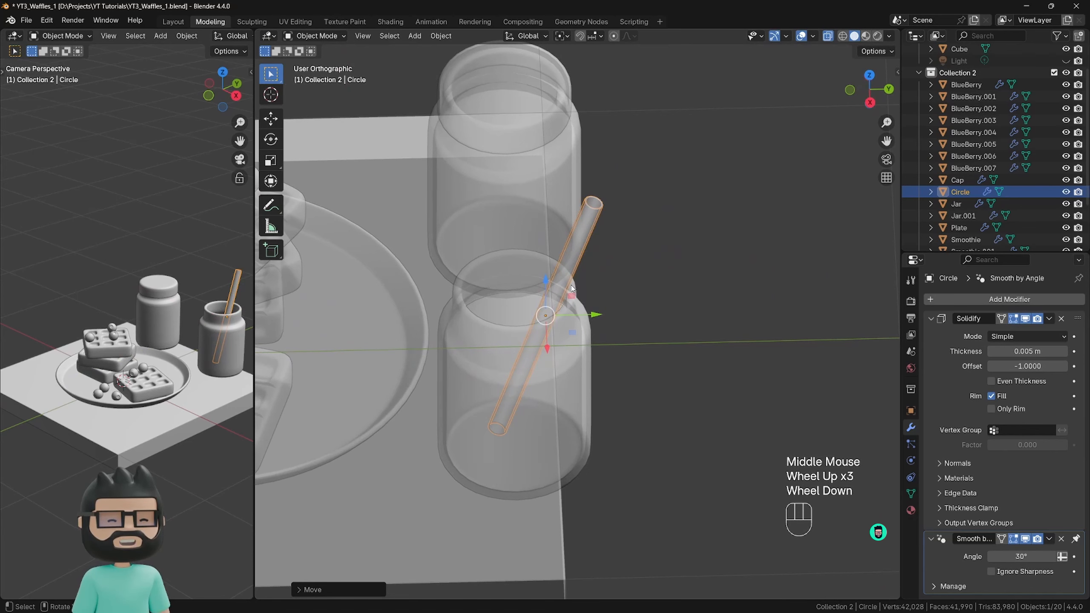
scroll(560, 381, "down", 1)
key("KP_1")
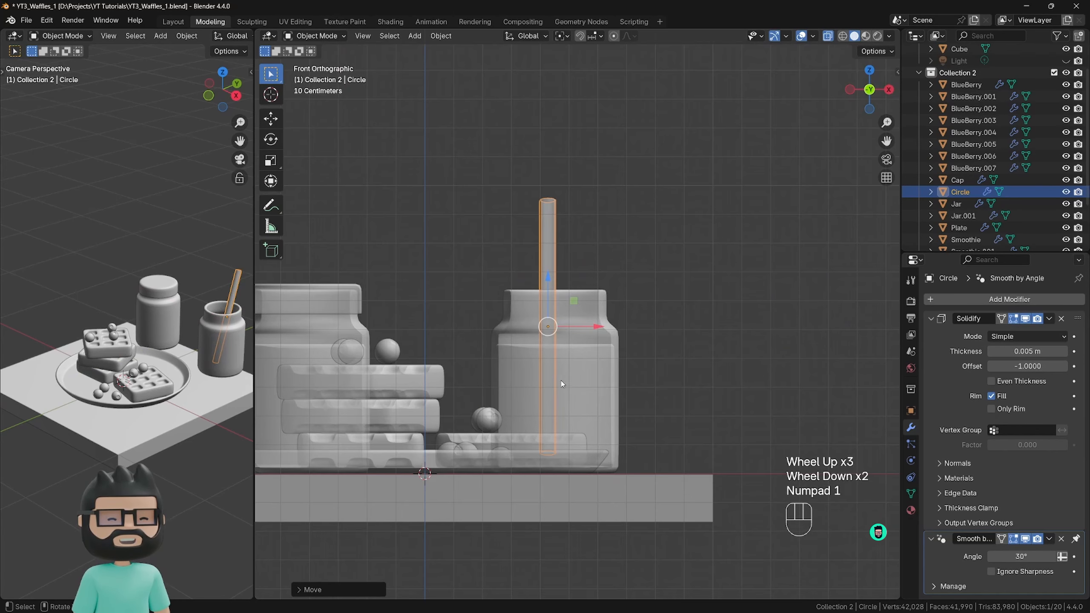
scroll(565, 395, "up", 1)
left_click_drag(543, 260, 542, 266)
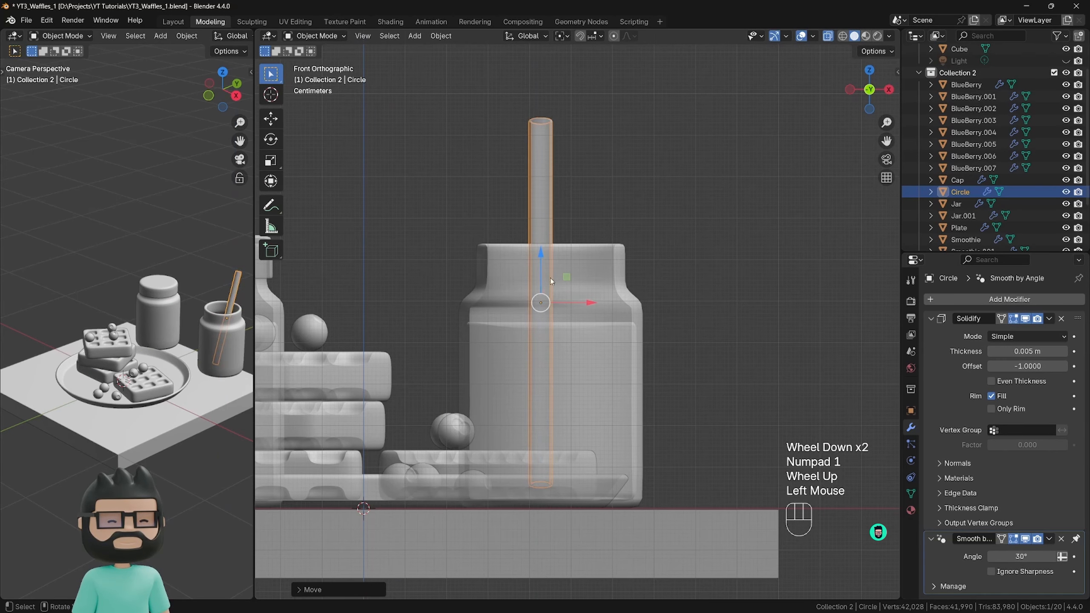
left_click_drag(584, 304, 595, 309)
key("KP_3")
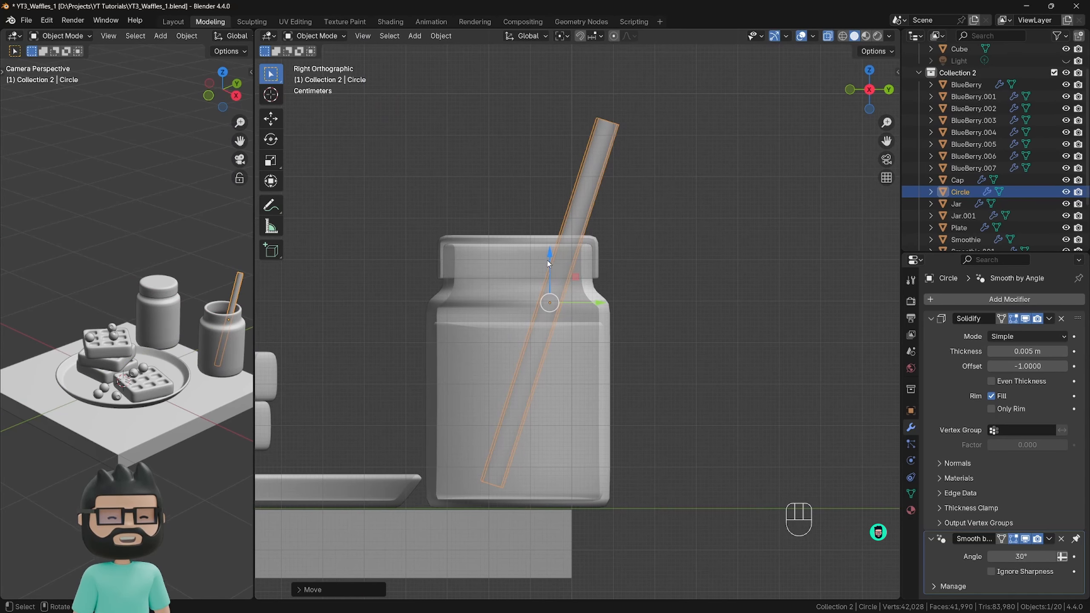
left_click_drag(550, 258, 549, 255)
Turn off X-ray display and view the whole scene from an angle.
left_click(666, 254)
middle_click_drag(600, 255, 641, 309)
key("alt+z")
scroll(618, 279, "down", 2)
scroll(594, 305, "down", 2)
scroll(642, 309, "down", 1)
Make a linked duplicate of the straw and move it along Y to between the plate and the open jar.
left_click(643, 307)
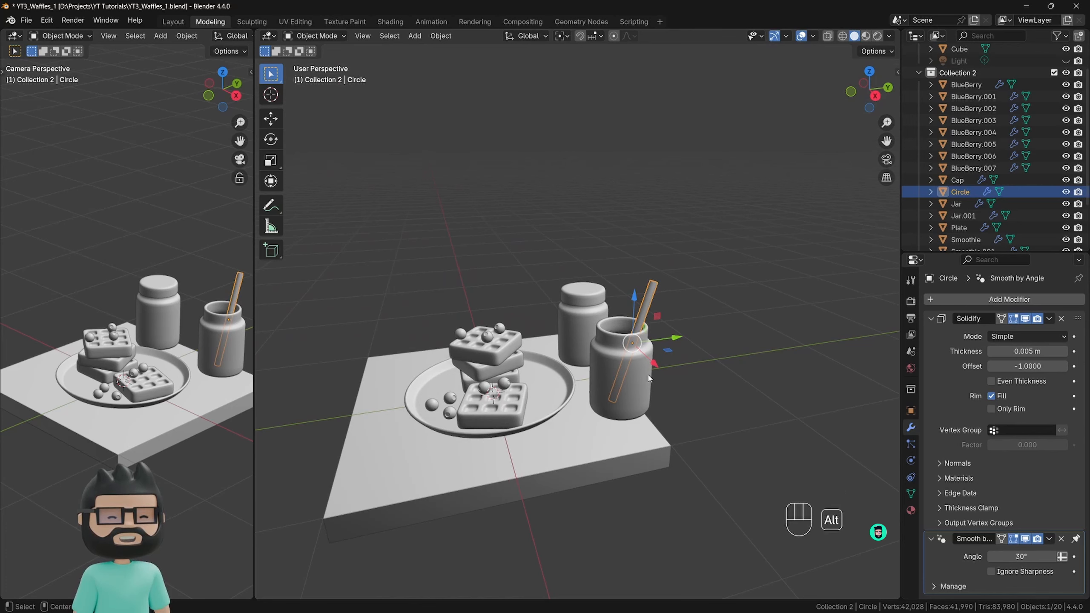
key("alt+d")
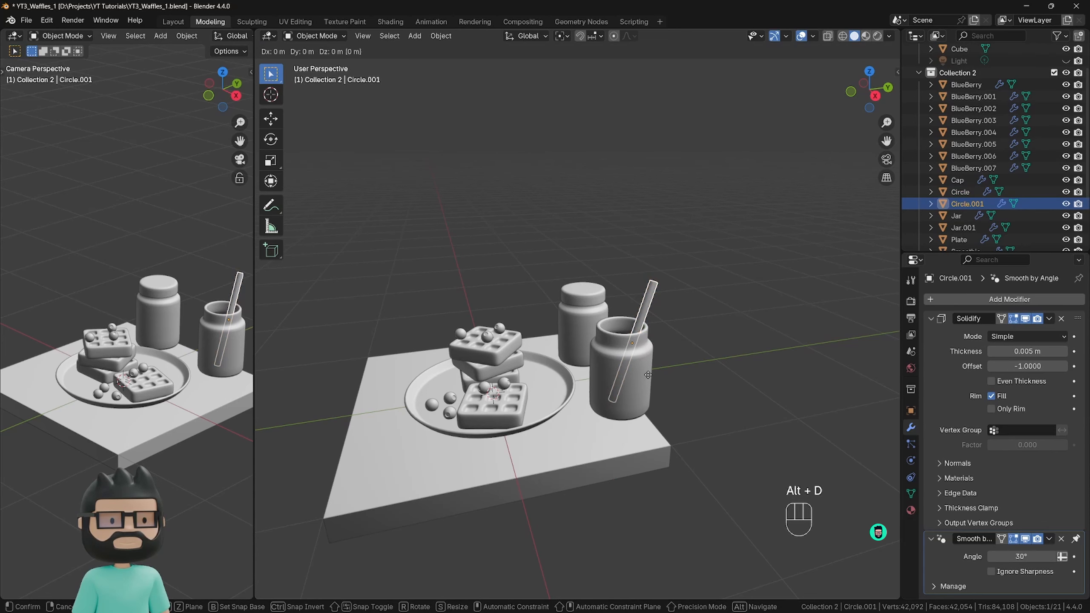
key("y")
left_click(575, 377)
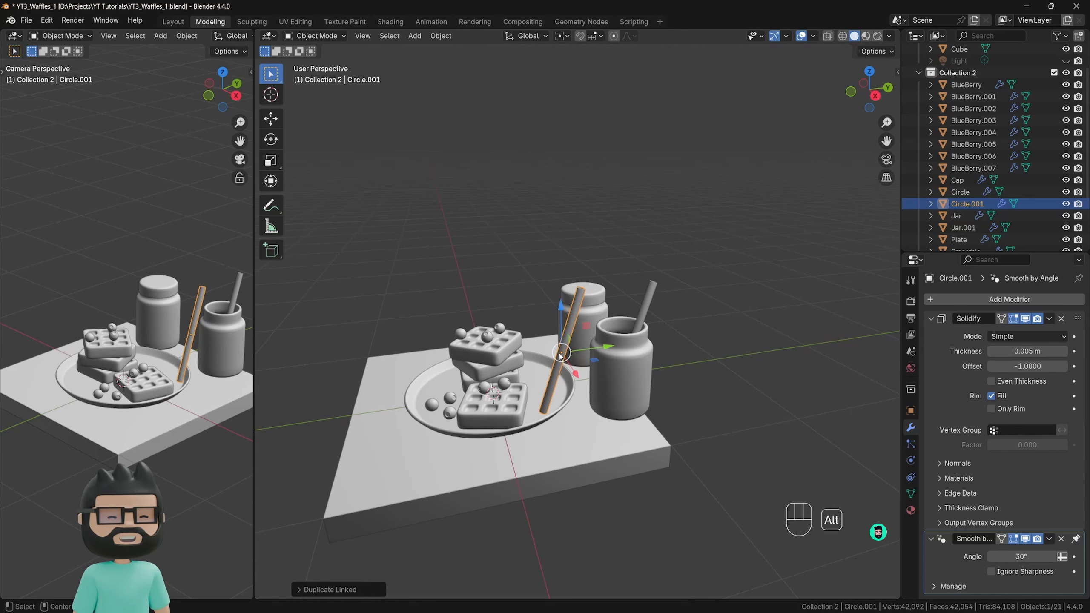
Clear the duplicated straw's rotation and rotate it 90° around the global Y axis to lay it flat.
key("alt+r")
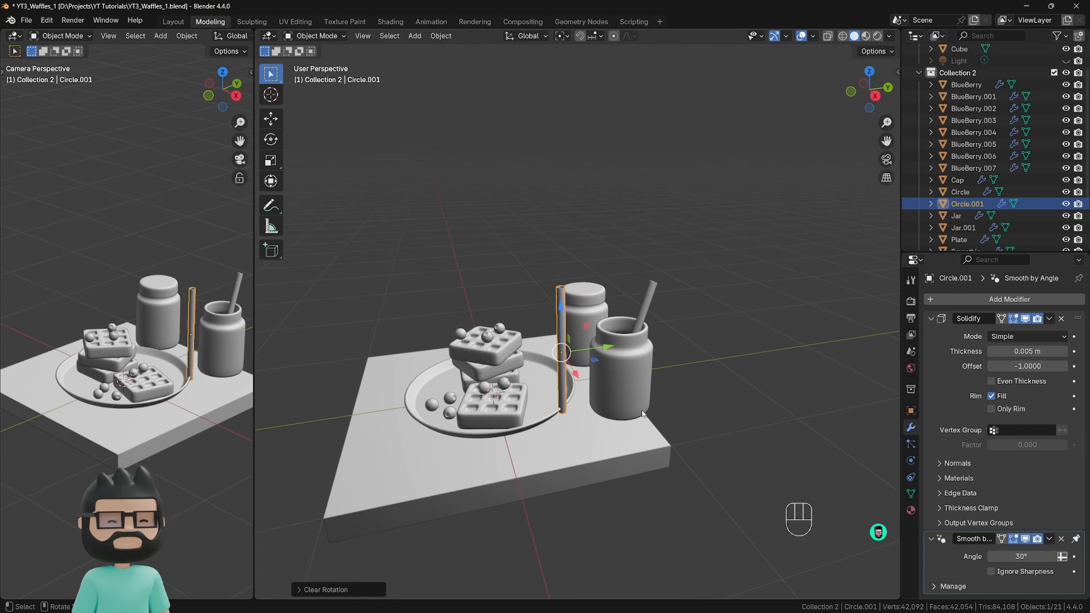
key("r")
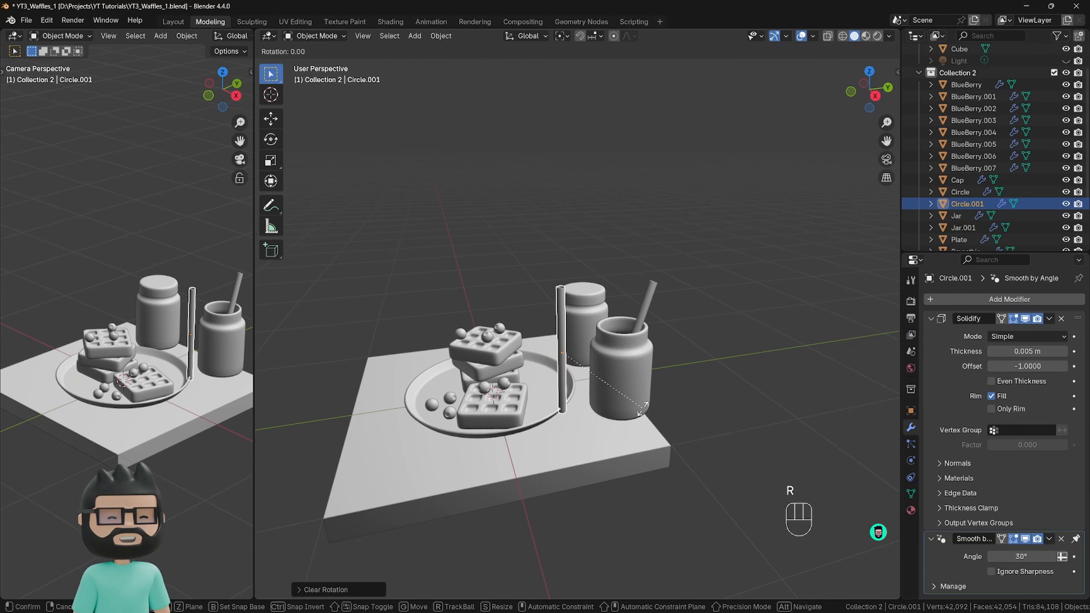
key("y")
key("KP_9")
key("KP_0")
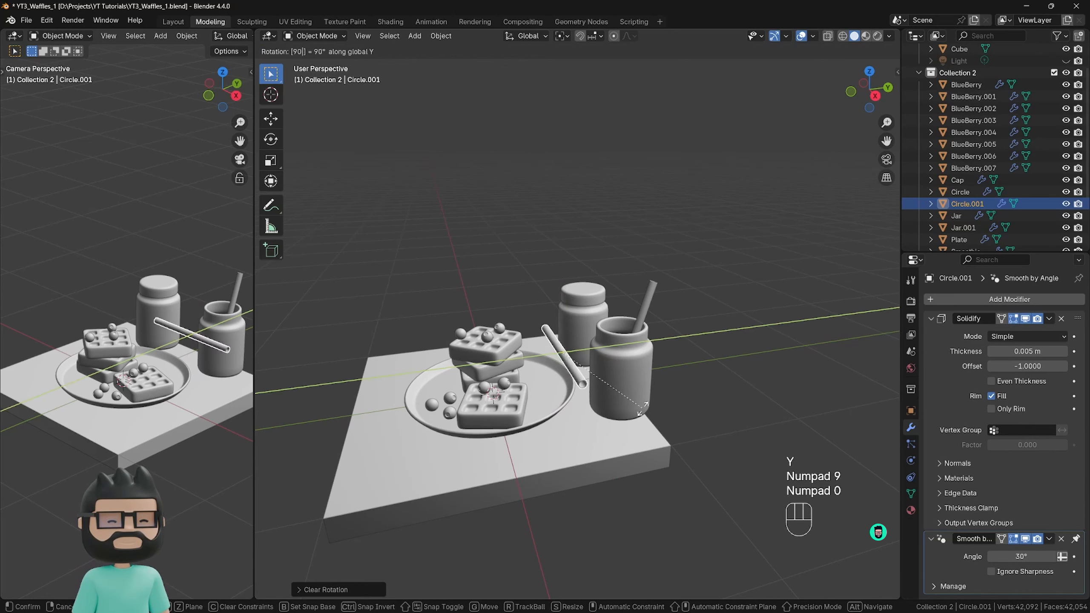
key("KP_Enter")
Lower the flat straw to the slab's surface and shift it along X and Y toward the back of the plate.
left_click_drag(596, 351, 613, 349)
left_click_drag(581, 309, 587, 369)
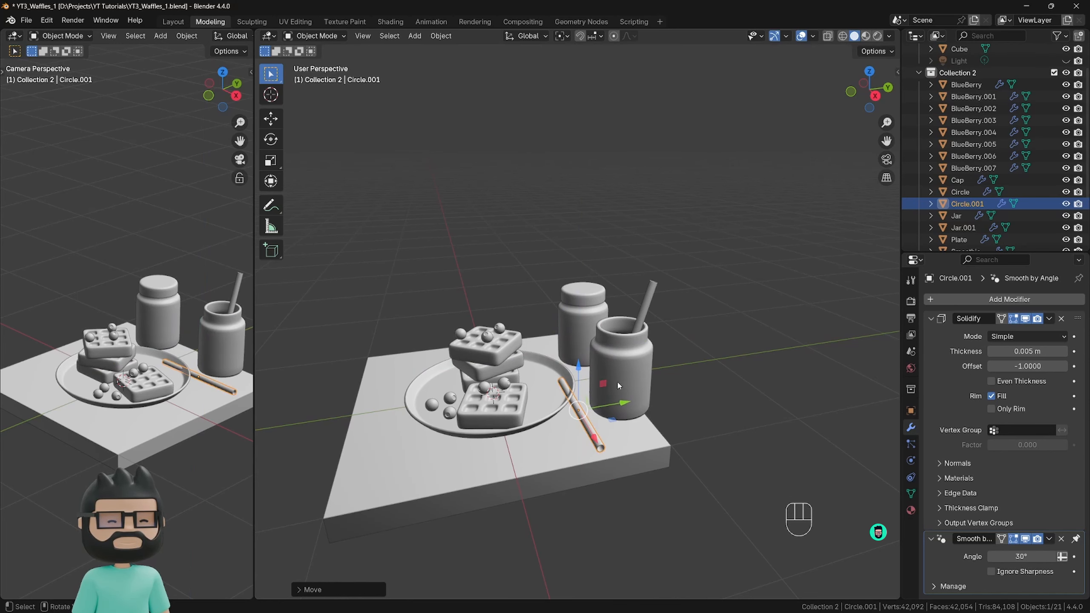
left_click_drag(622, 403, 626, 402)
left_click_drag(603, 446, 569, 403)
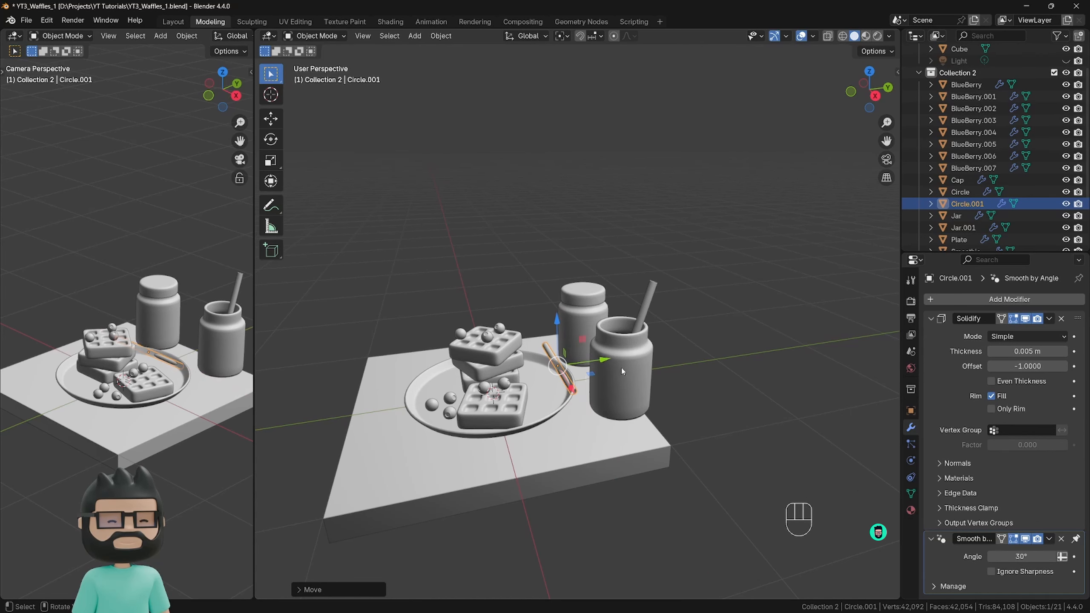
left_click_drag(573, 390, 567, 380)
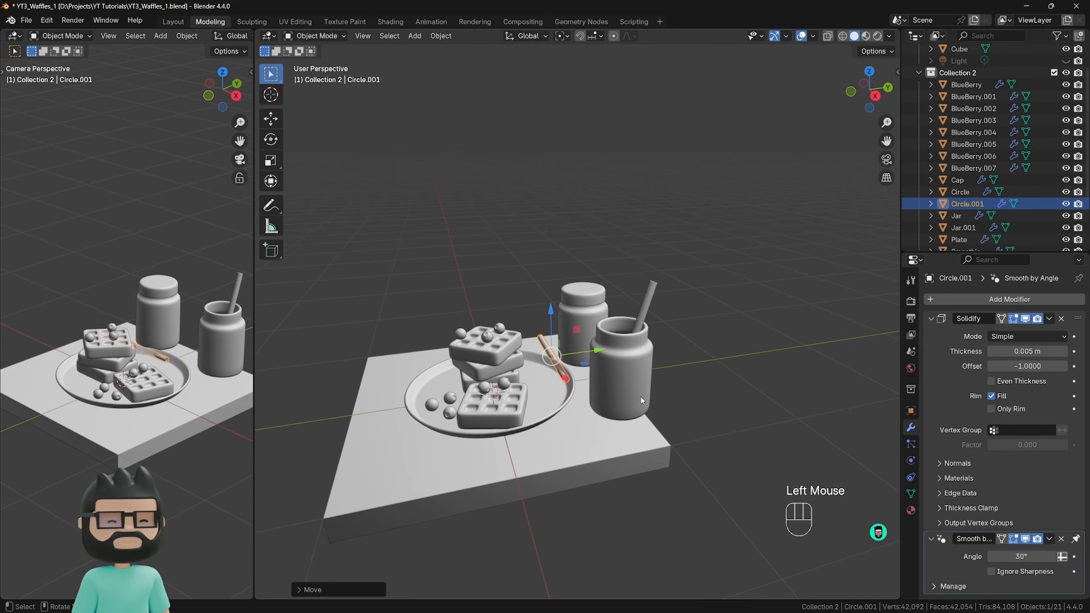
Rotate the flat straw 90° around the global Z axis and move it along X and Y behind the plate.
key("r")
key("z")
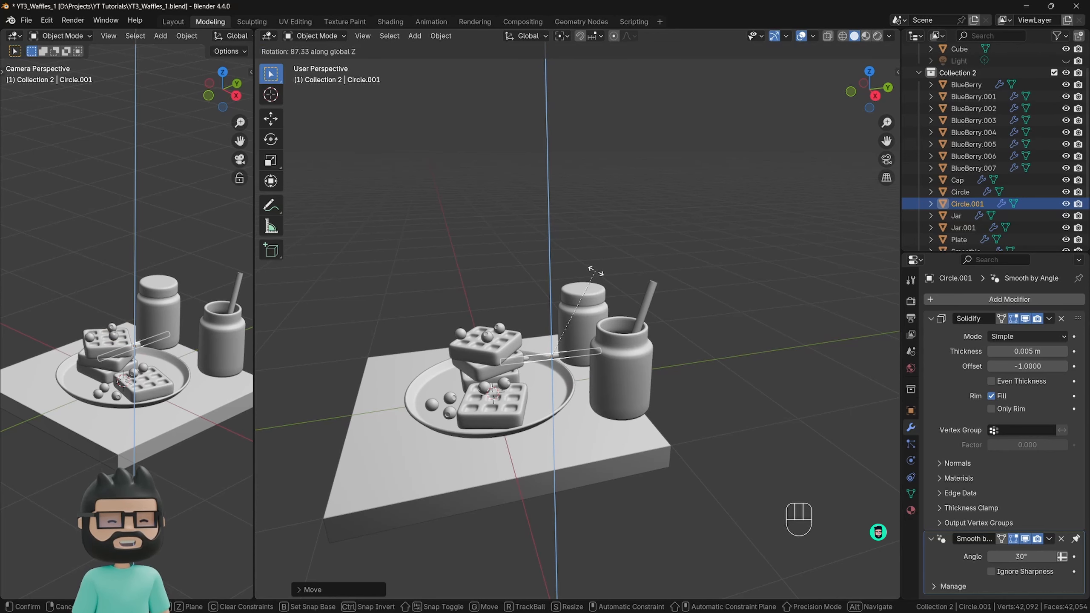
type("90")
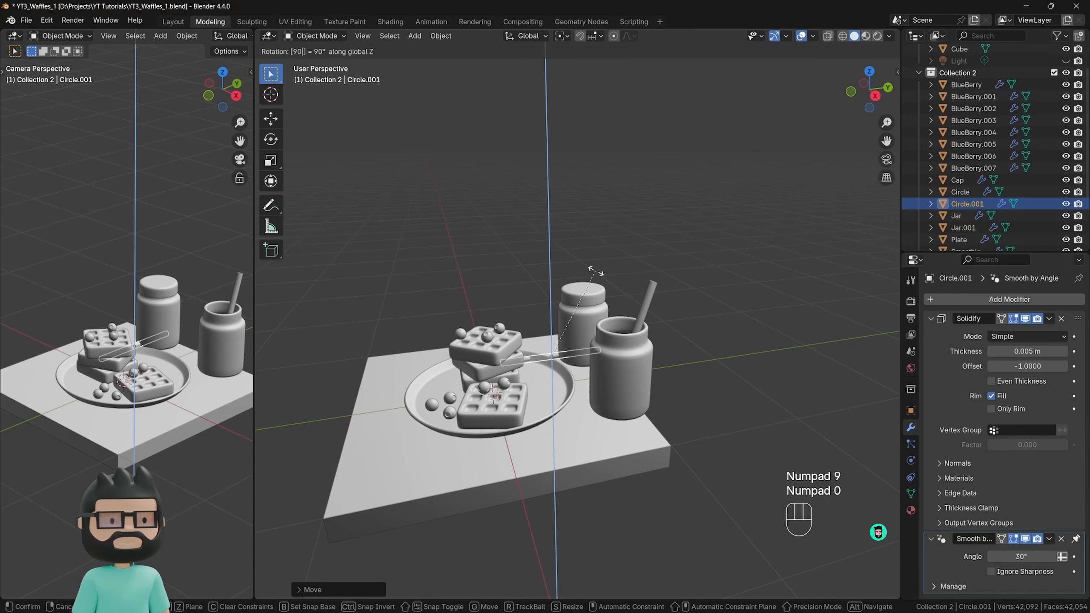
key("KP_Enter")
middle_click_drag(595, 270, 608, 319)
scroll(608, 320, "down", 1)
left_click_drag(570, 403, 556, 377)
left_click_drag(584, 319, 538, 331)
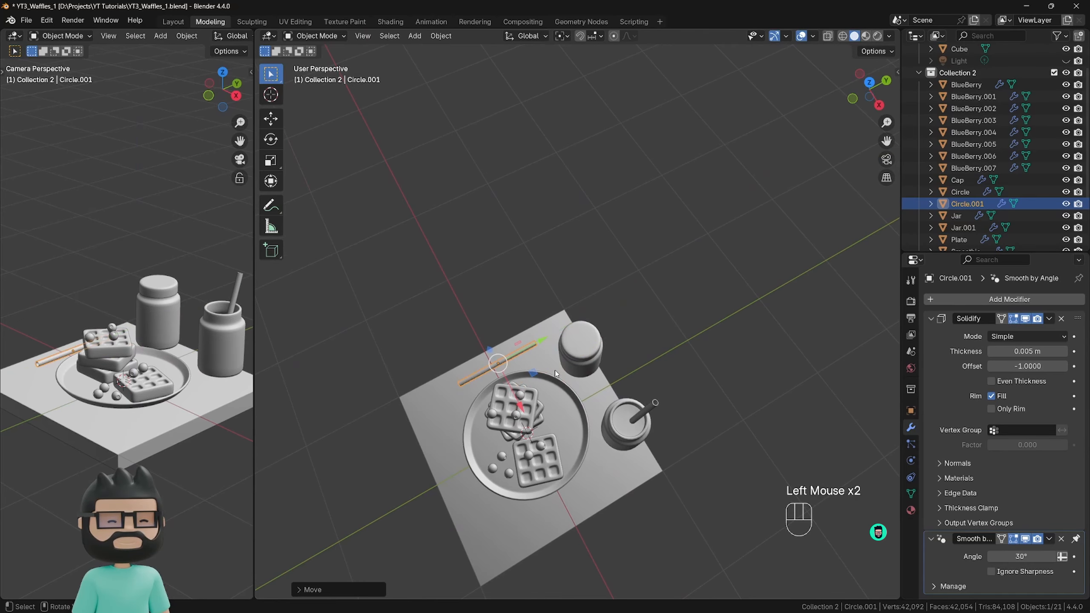
Select the lidded jar with its cap and smoothie and reposition it along X and Y near the slab's back corner.
left_click(588, 369)
middle_click_drag(613, 372, 604, 297)
left_click_drag(605, 296, 595, 362)
middle_click_drag(595, 362, 601, 392)
left_click_drag(609, 397, 583, 368)
left_click(583, 367)
right_click(584, 368)
left_click(583, 368)
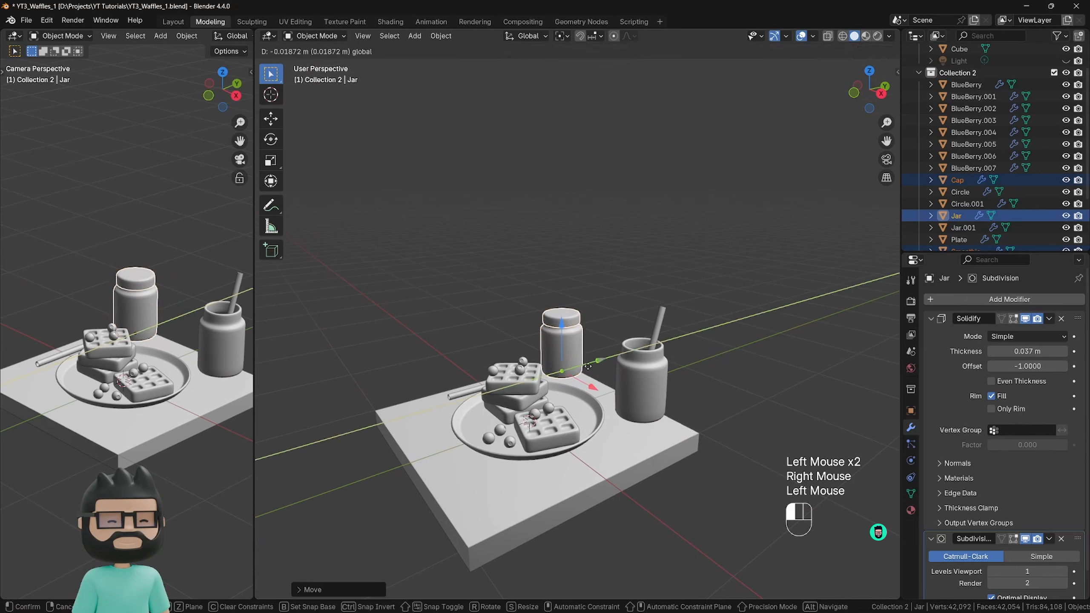
left_click(584, 368)
middle_click_drag(583, 368, 577, 380)
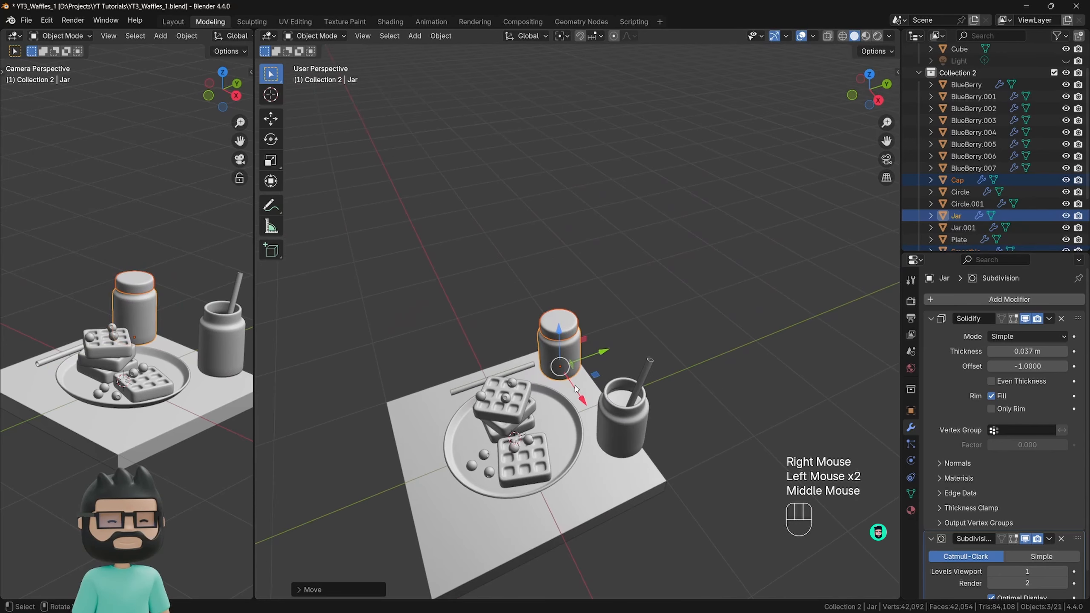
left_click_drag(580, 401, 584, 405)
left_click_drag(595, 355, 591, 356)
left_click_drag(574, 402, 572, 399)
left_click_drag(596, 361, 583, 402)
Shift the flat straw slightly away from the lidded jar and turn it about 9° around the global Z axis.
left_click(532, 389)
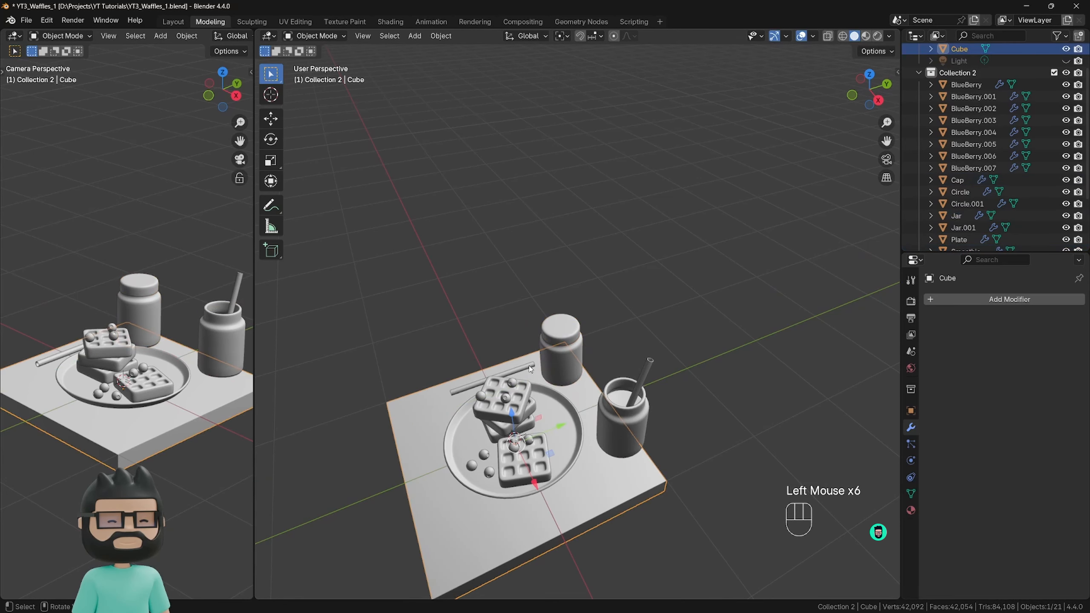
left_click(532, 410)
left_click_drag(509, 413, 514, 397)
left_click(539, 364)
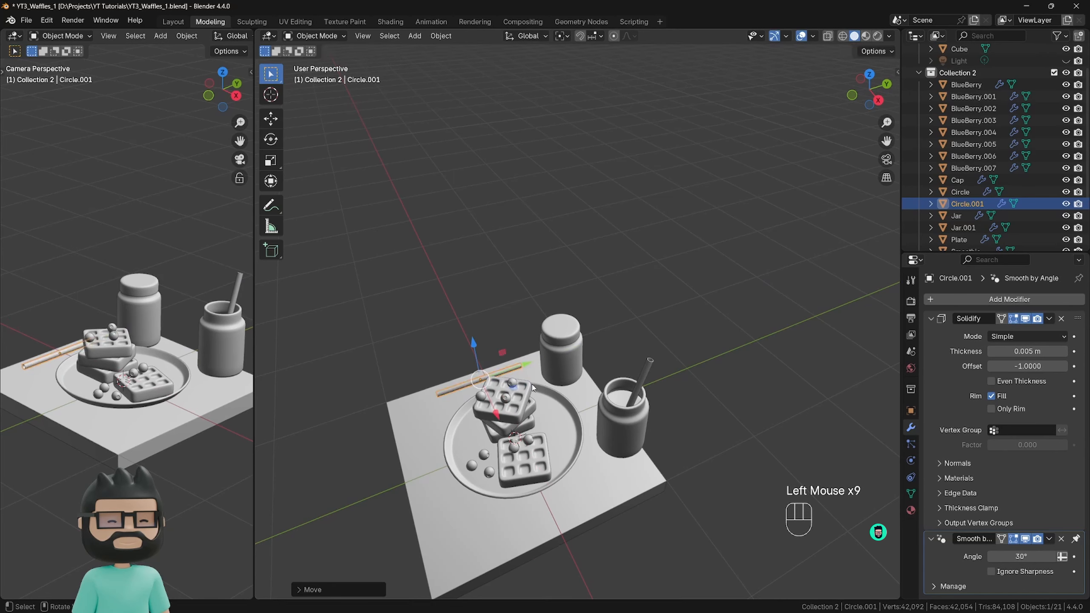
key("r")
key("z")
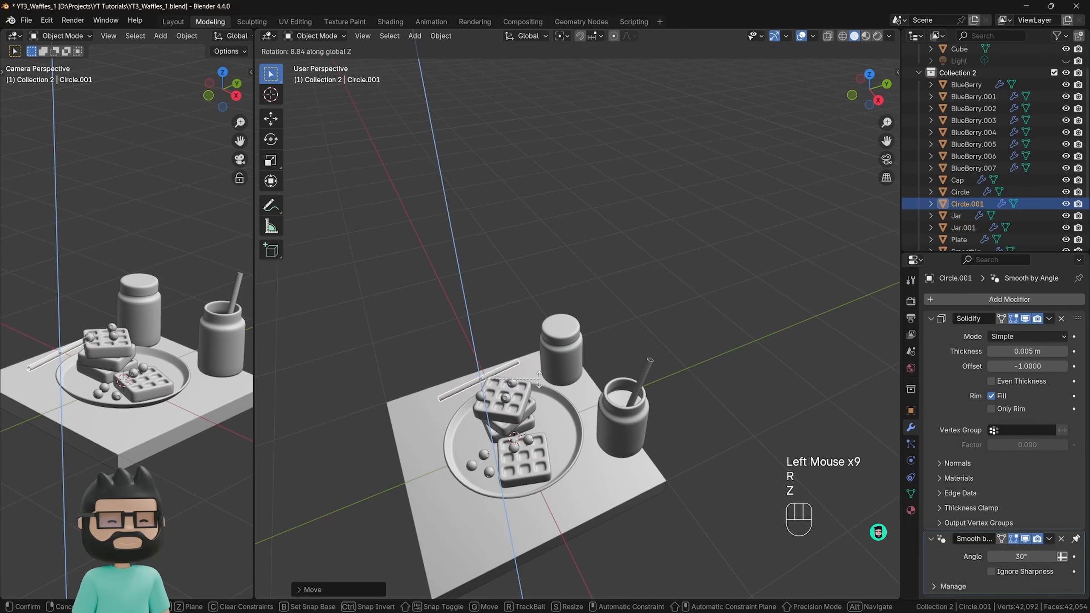
left_click(539, 373)
left_click(608, 353)
In Edit Mode, scale the whole slab mesh in X and Y only, locking Z, to more than three times its size.
scroll(608, 353, "down", 2)
scroll(313, 380, "down", 1)
scroll(247, 365, "down", 2)
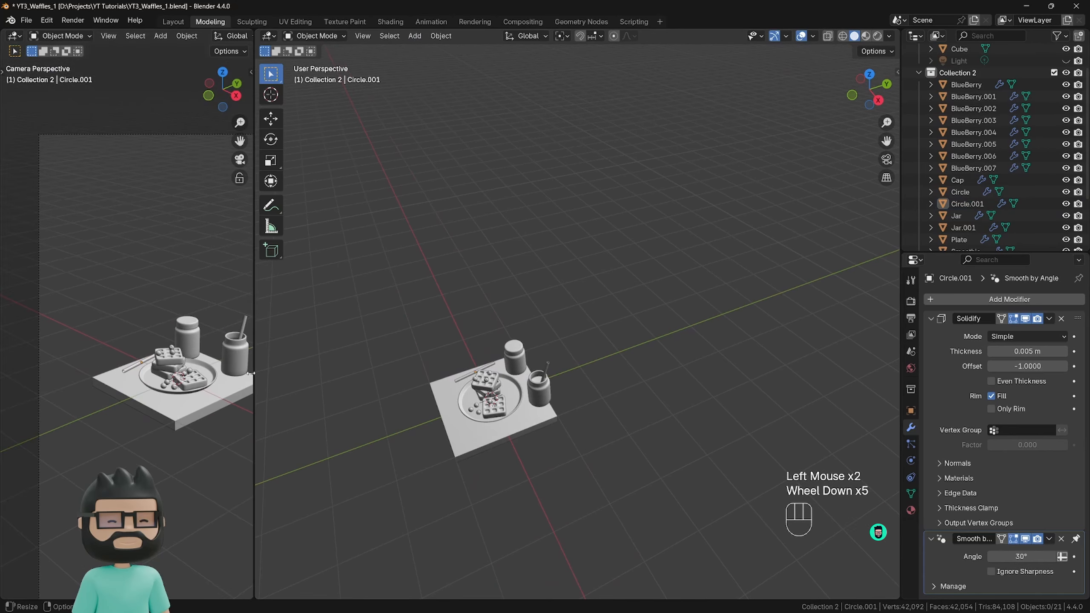
middle_click_drag(218, 348, 160, 324, "shift")
middle_click_drag(174, 331, 168, 322, "shift")
scroll(589, 365, "down", 2)
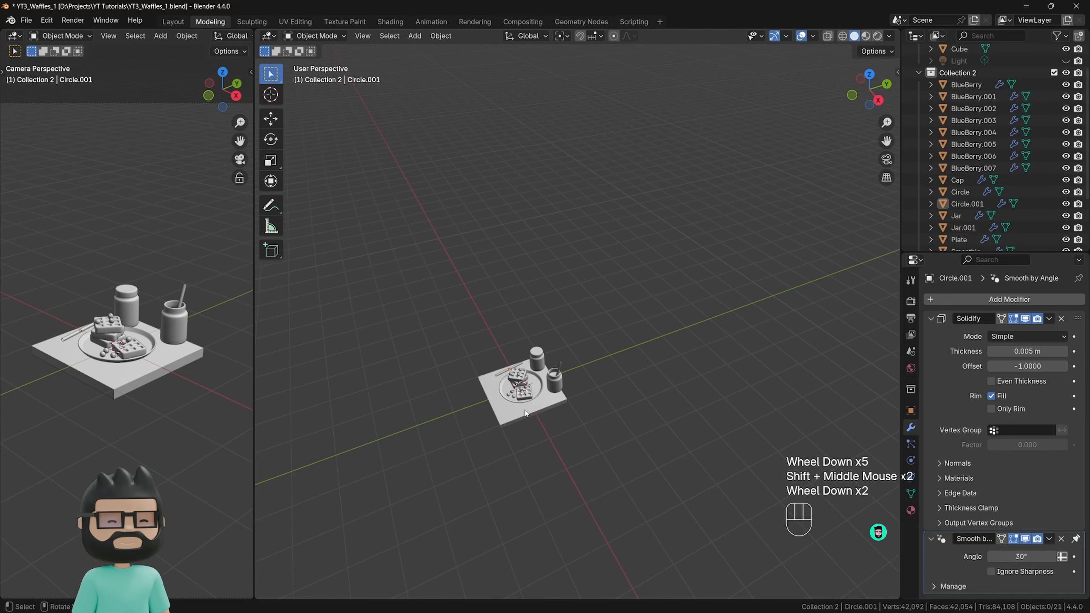
left_click(538, 408)
middle_click_drag(539, 408, 511, 339)
scroll(566, 402, "up", 2)
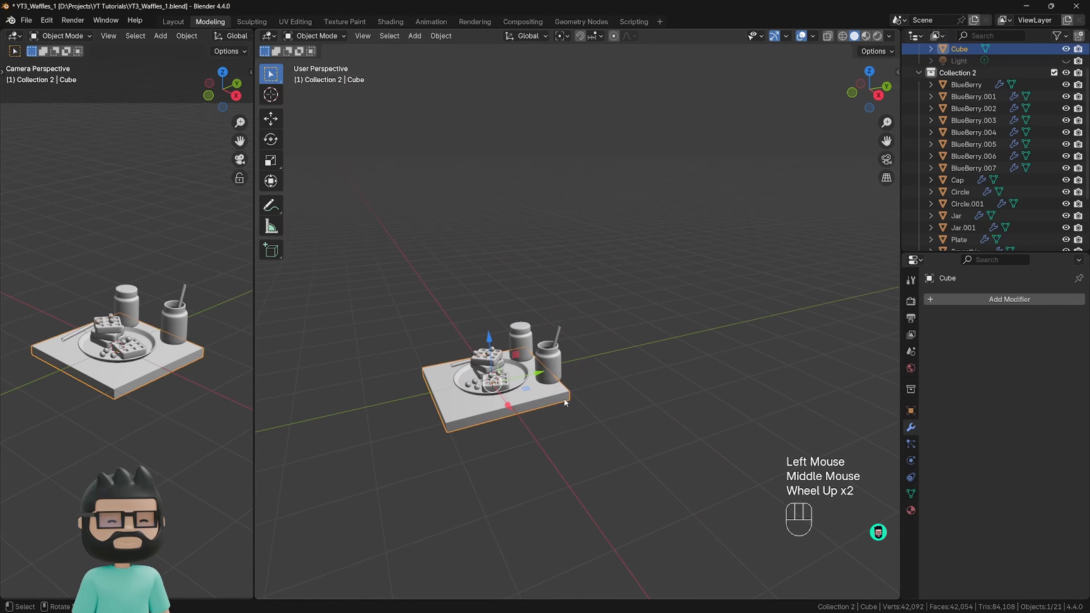
middle_click_drag(566, 402, 580, 408, "shift")
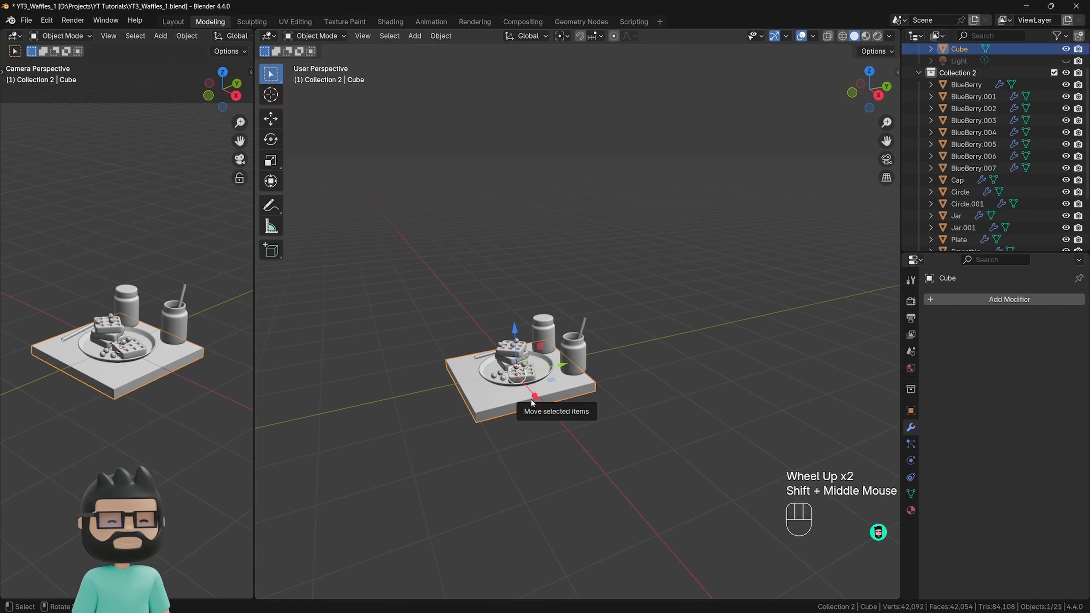
key("Tab")
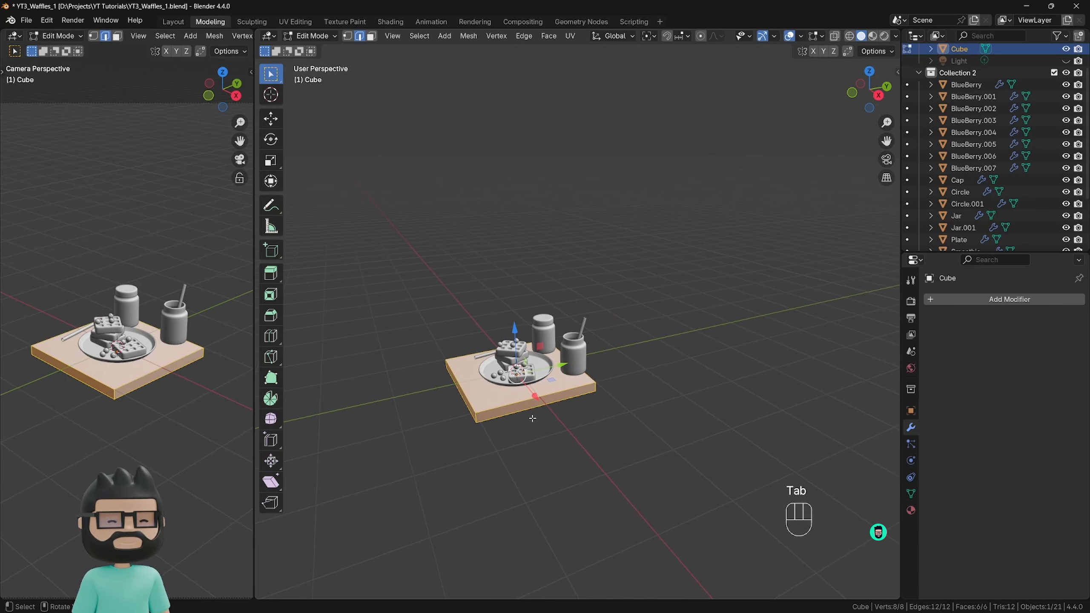
middle_click_drag(533, 416, 536, 422)
scroll(536, 422, "down", 2)
key("s")
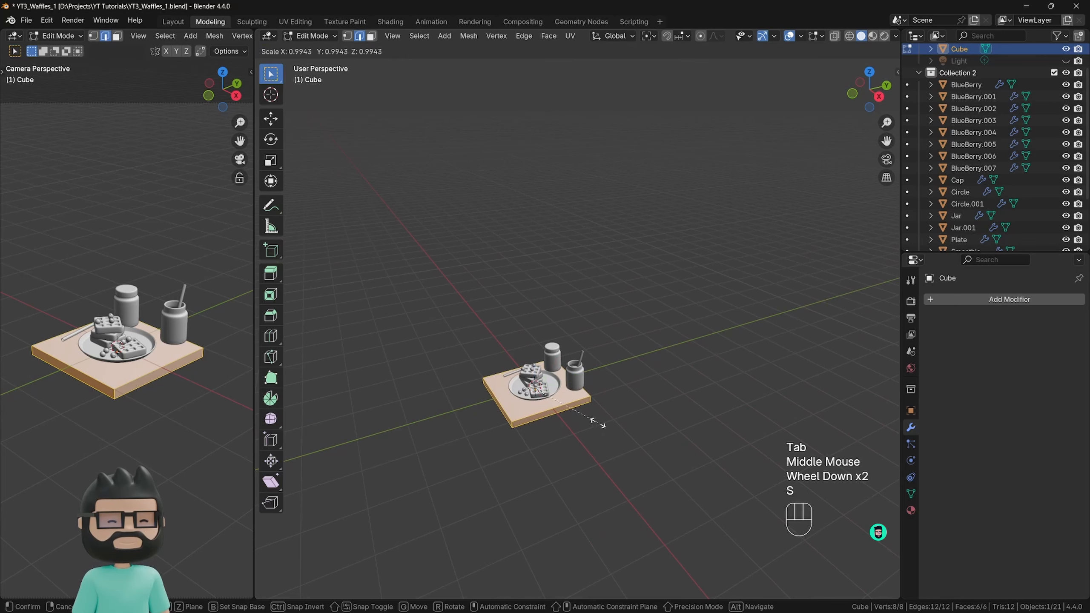
key("shift+z")
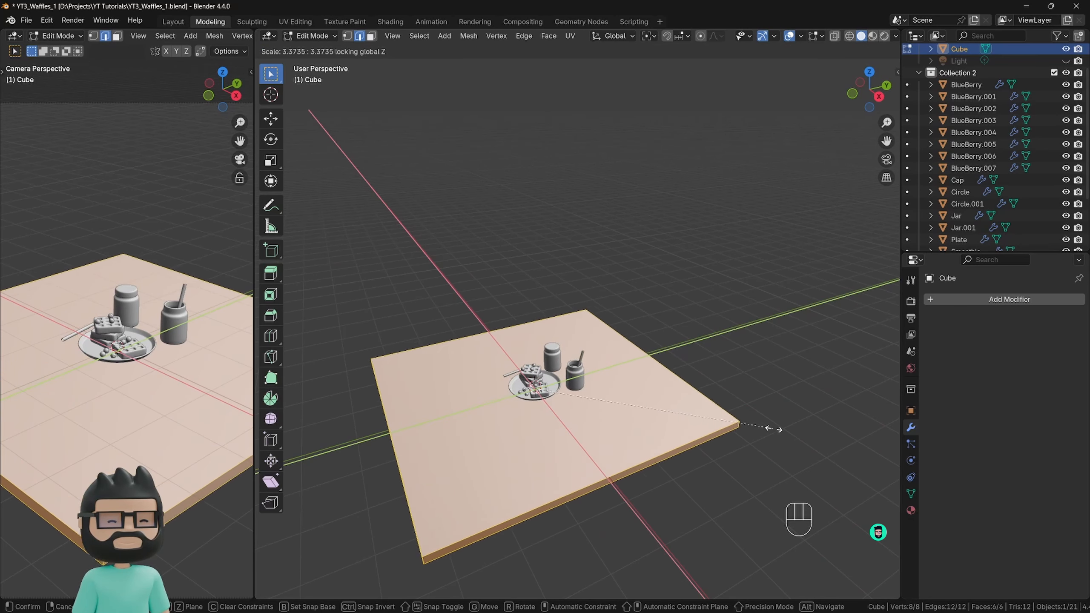
left_click(555, 413)
scroll(638, 399, "down", 2)
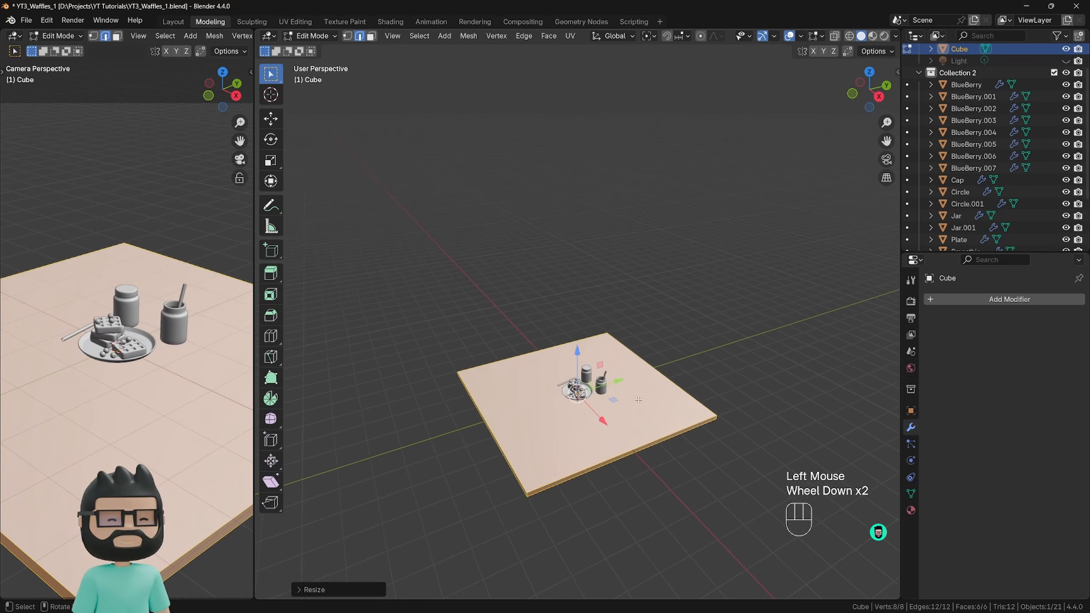
scroll(637, 399, "down", 1)
key("Tab")
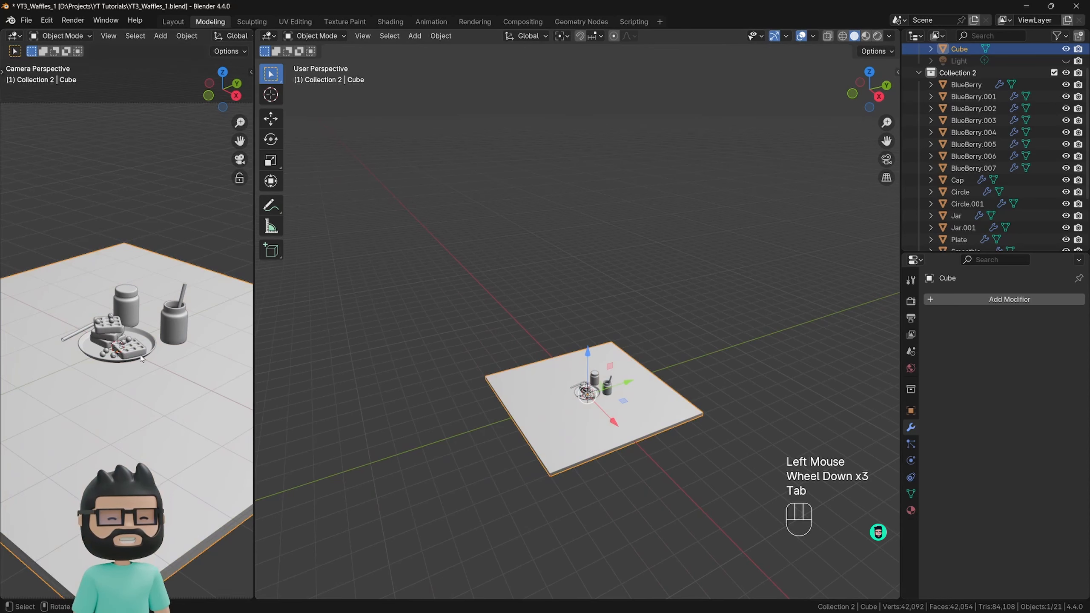
Unhide the camera in the viewport and select it.
scroll(143, 359, "down", 3)
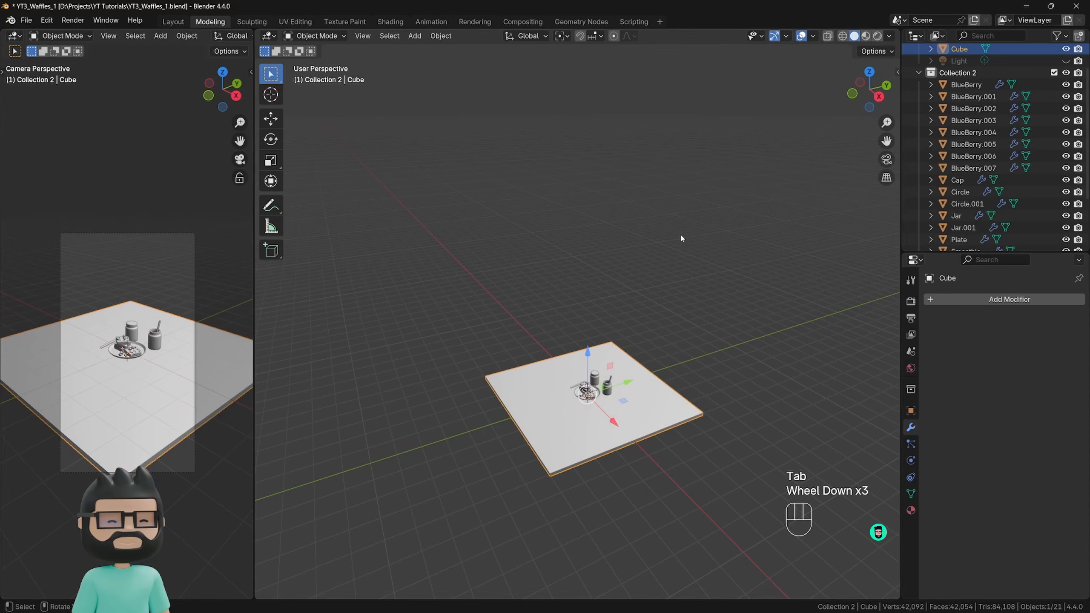
scroll(1037, 76, "up", 4)
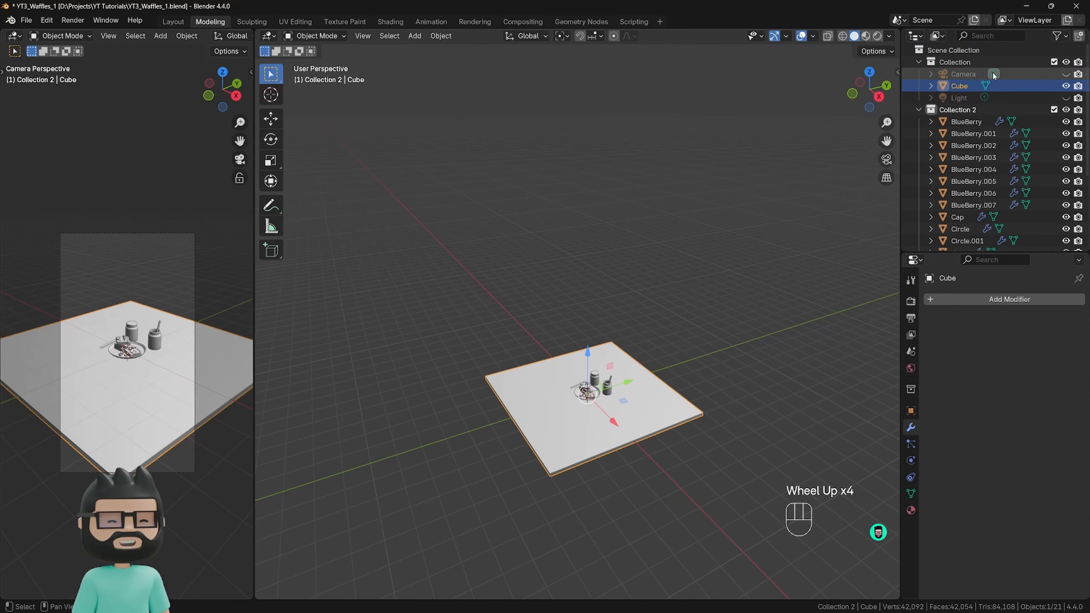
left_click(1065, 75)
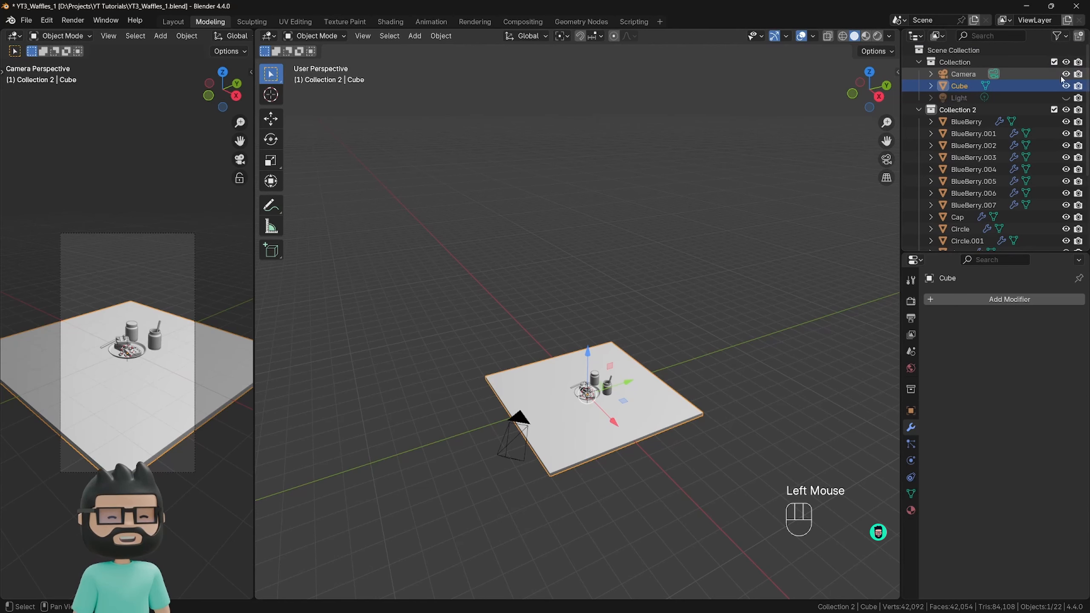
left_click(961, 74)
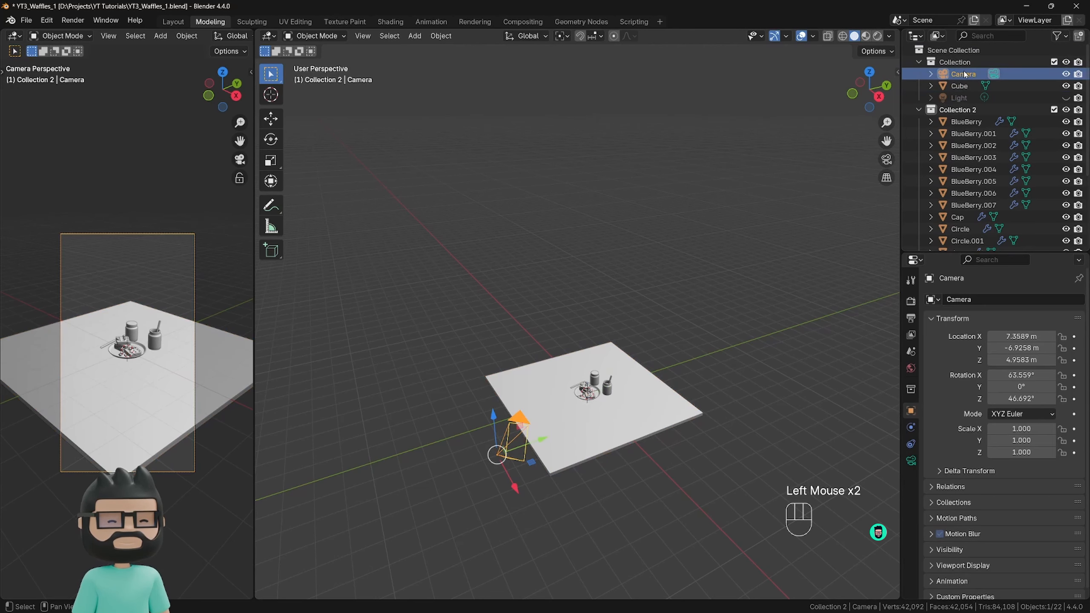
Move the camera closer along its local Z axis and reframe the scene, placing it near X 4.24, Y -3.66, Z 3.03 m.
middle_click_drag(544, 465, 560, 443)
scroll(561, 443, "down", 1)
key("g")
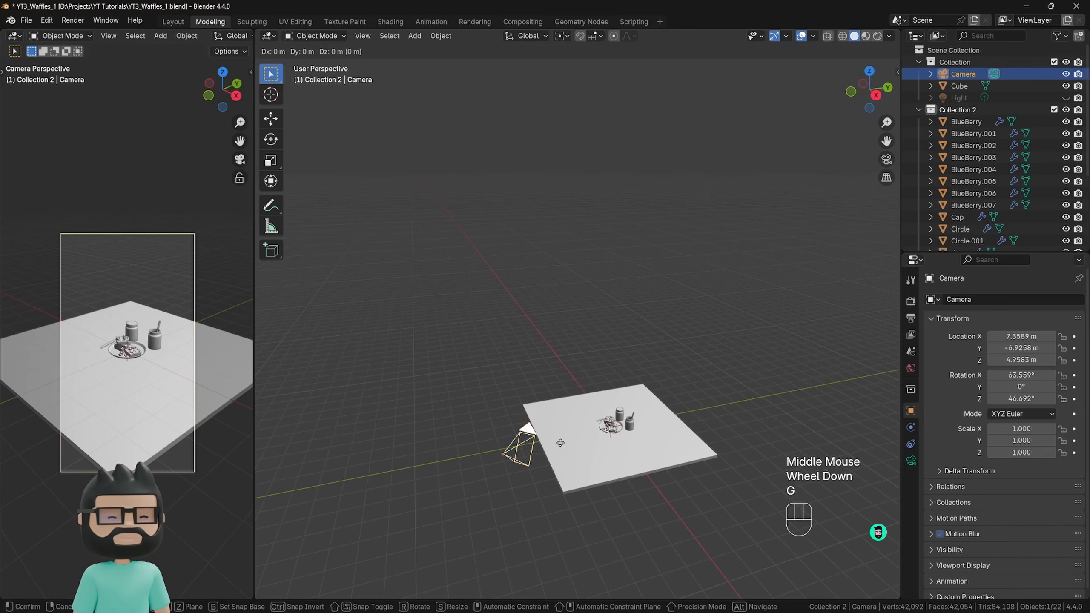
key("z")
key("z")
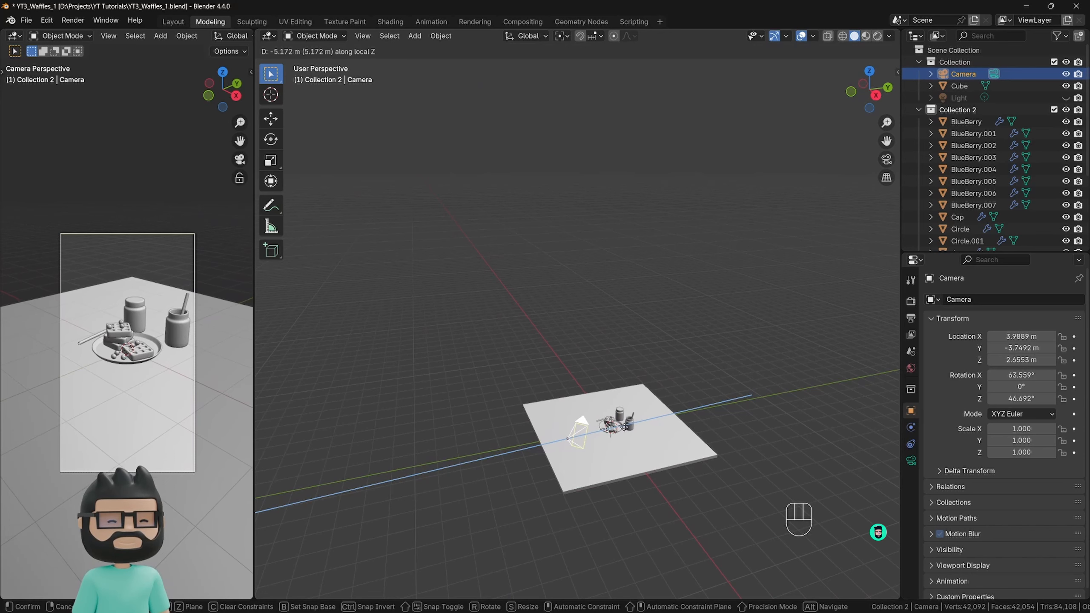
left_click(169, 318)
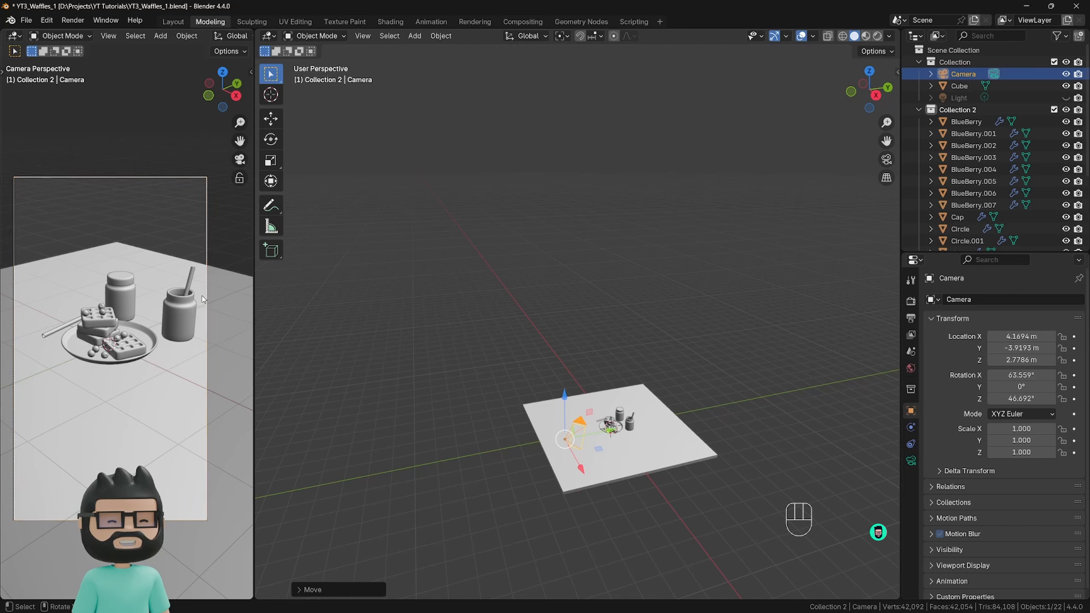
key("g")
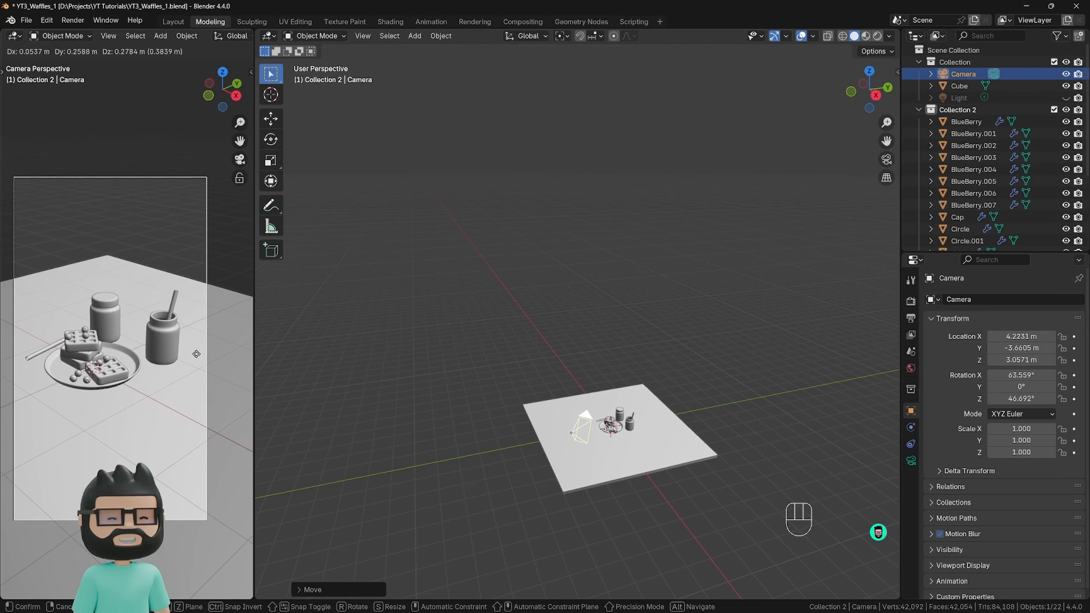
left_click(197, 355)
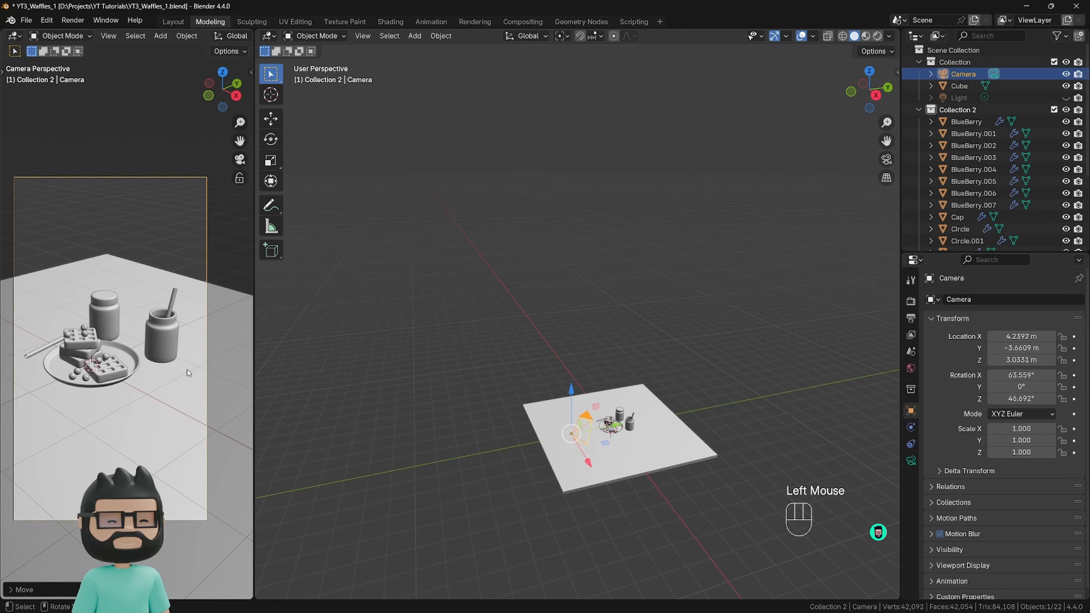
Select the table slab and rotate it 45° around the global Z axis.
scroll(175, 378, "down", 2)
scroll(146, 438, "down", 4)
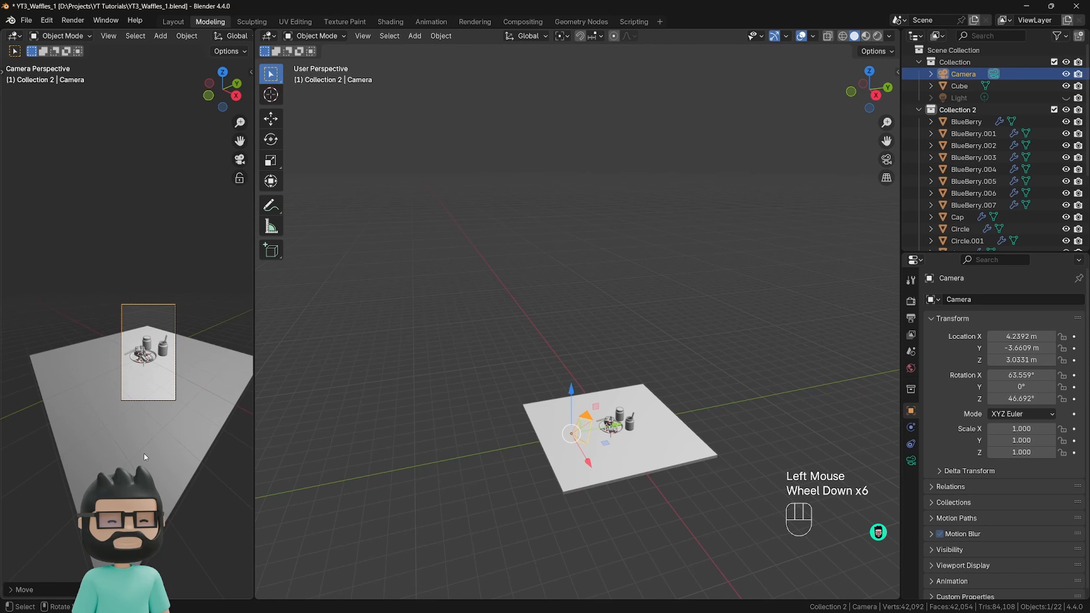
scroll(144, 454, "down", 1)
scroll(144, 454, "up", 2)
left_click(225, 401)
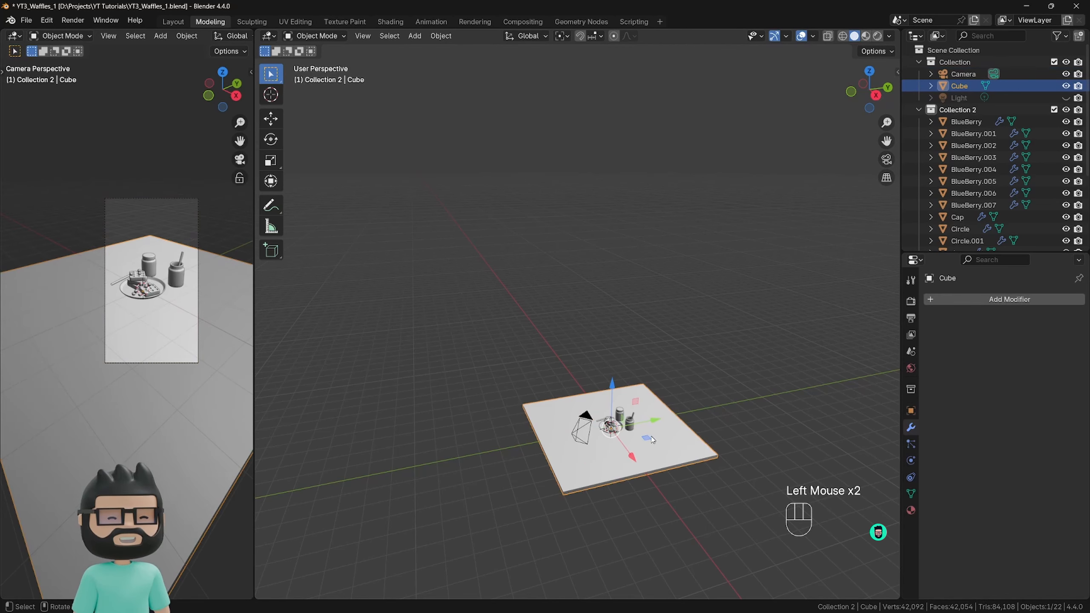
middle_click_drag(640, 421, 624, 467)
left_click(624, 468)
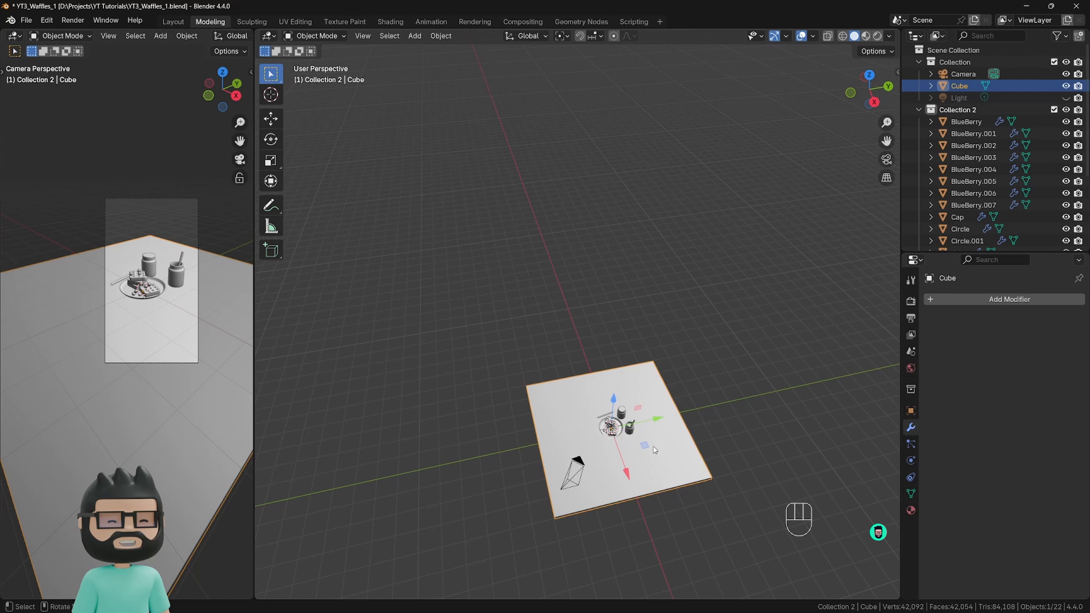
key("r")
key("z")
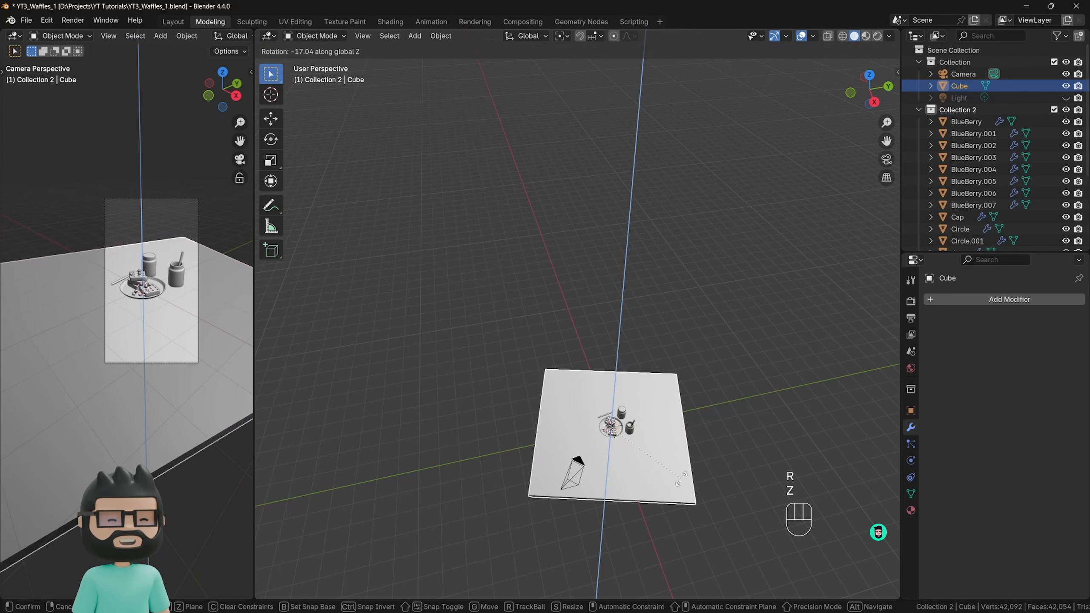
type("45")
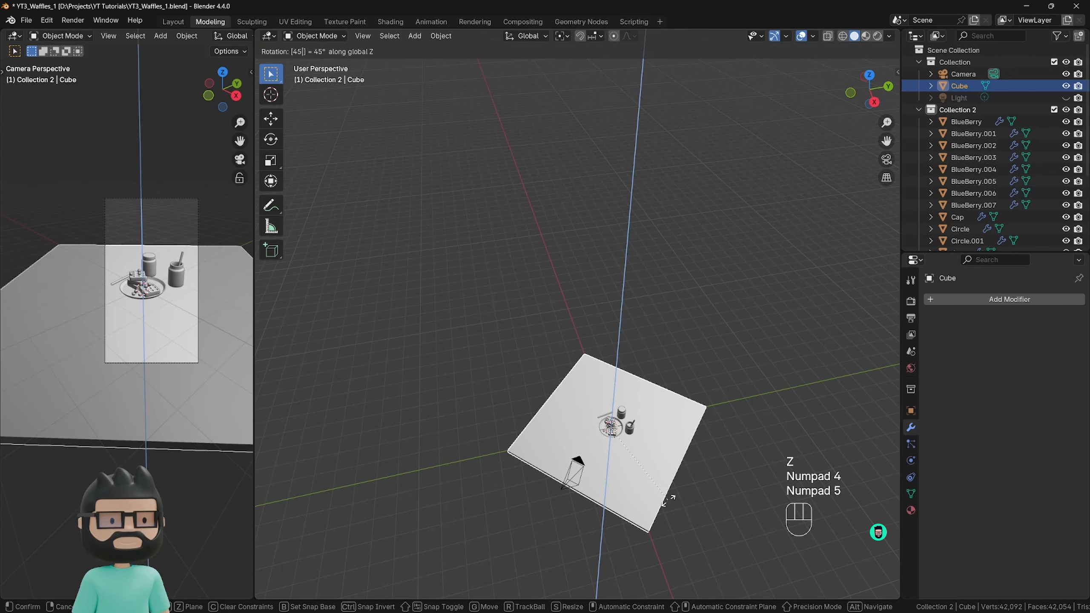
key("Return")
In Edit Mode, scale the whole slab mesh about 1.89 times in X and Y, locking Z, and return to Object Mode.
key("Tab")
middle_click_drag(668, 499, 695, 373)
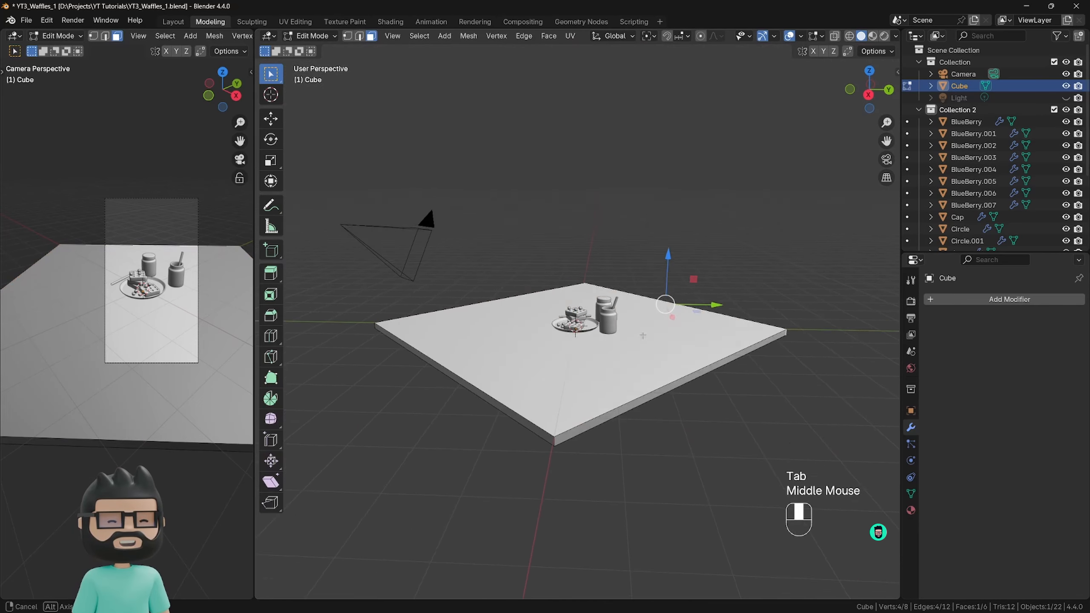
key("a")
key("s")
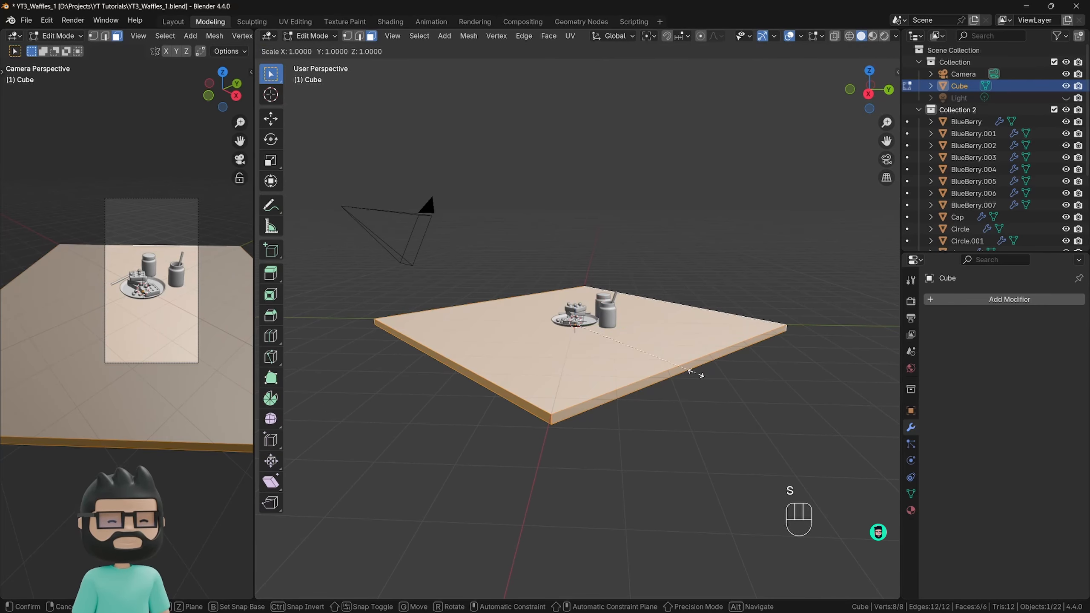
key("shift+z")
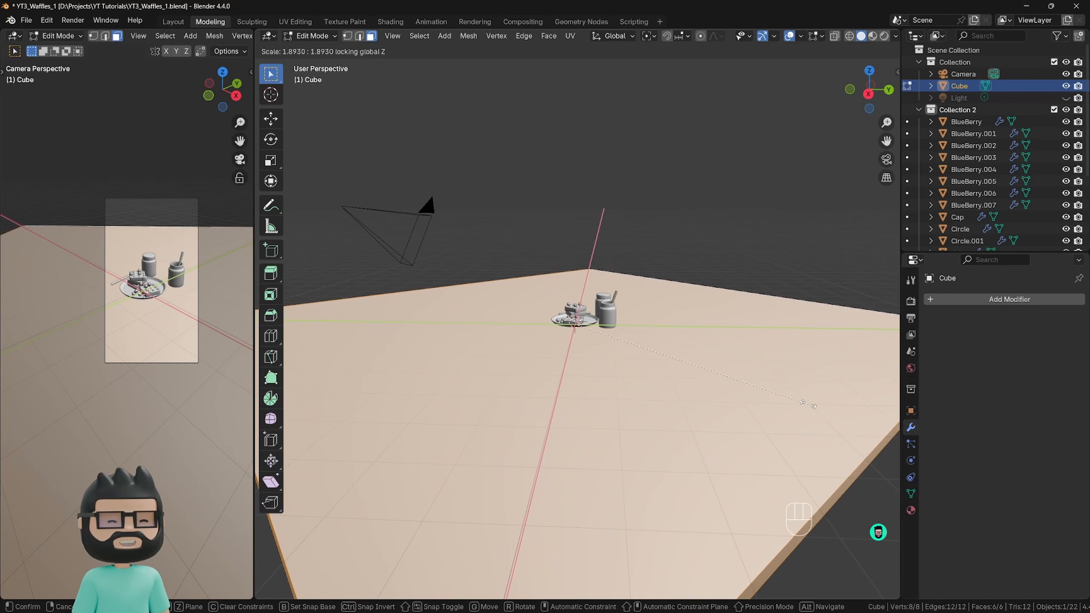
left_click(809, 405)
scroll(632, 325, "down", 3)
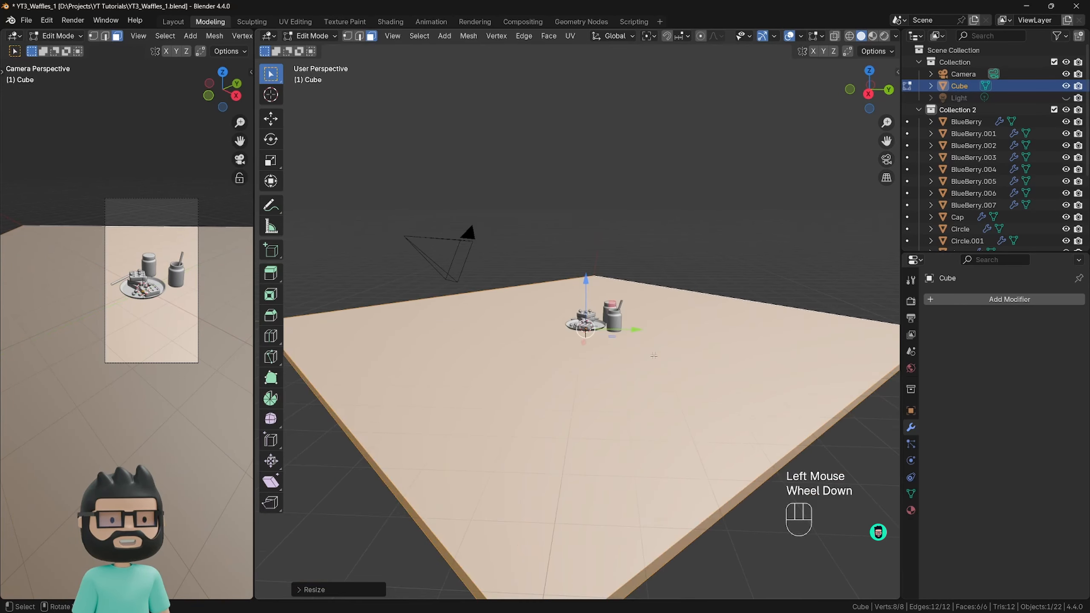
middle_click_drag(633, 325, 624, 373)
key("Tab")
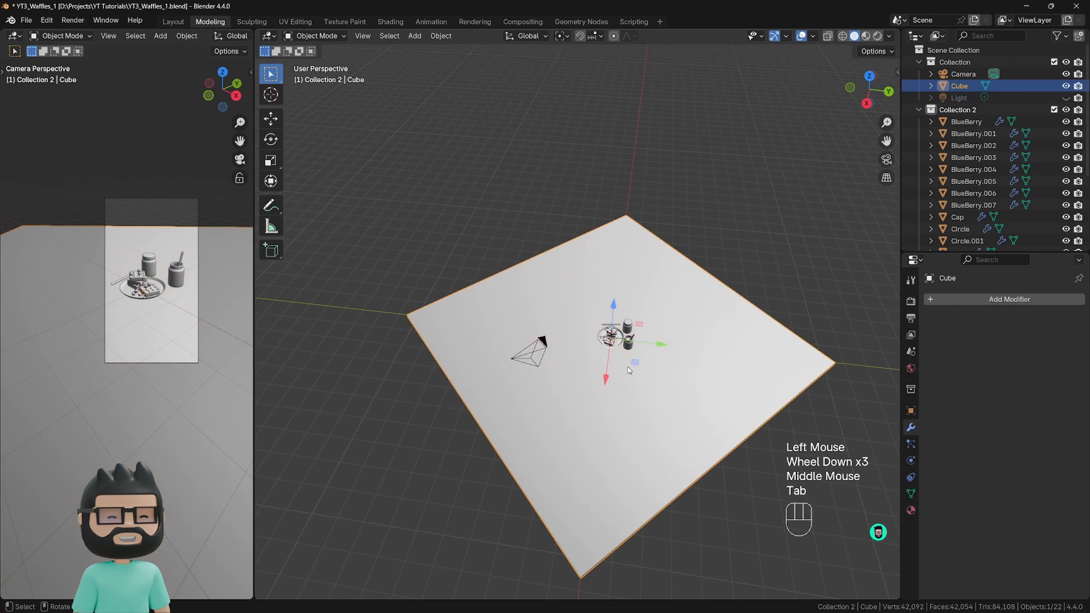
Move the slab horizontally so most of its surface extends behind the plate and jars, away from the camera.
left_click_drag(646, 348, 728, 382)
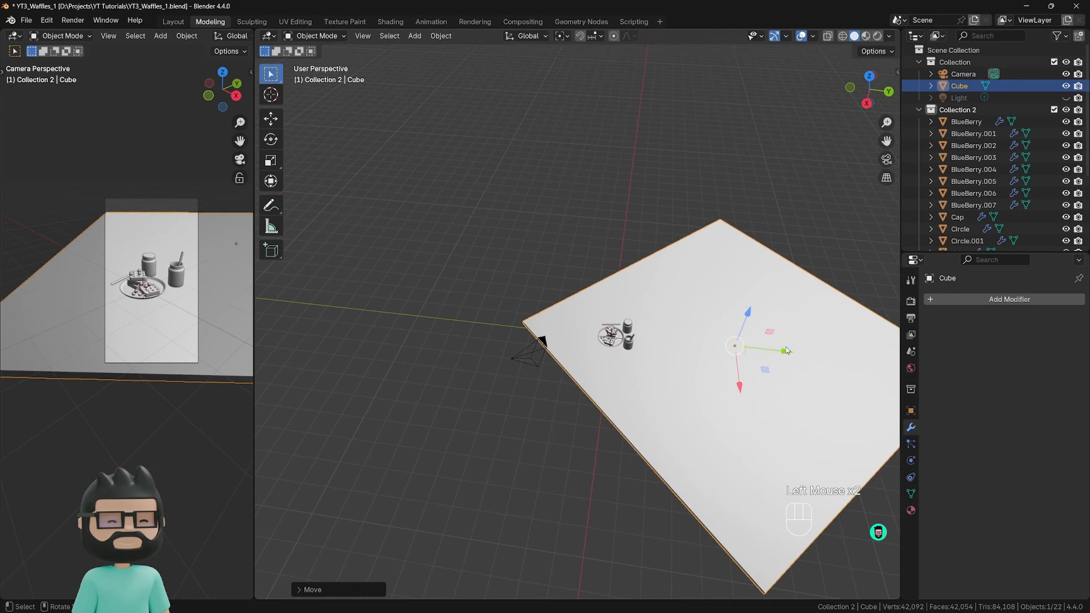
left_click_drag(787, 350, 714, 329)
scroll(741, 387, "down", 2)
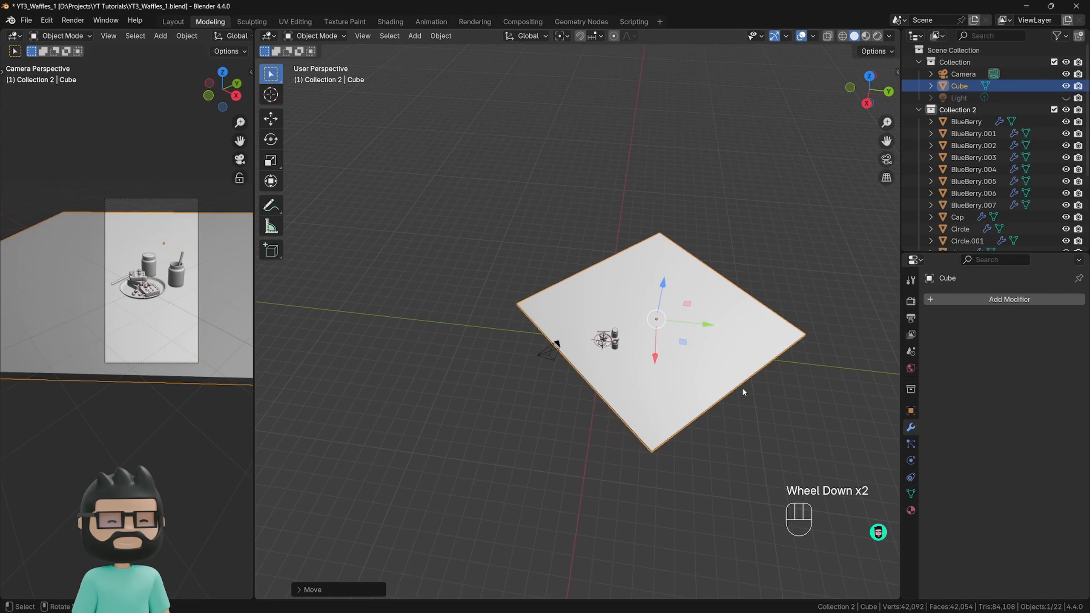
Scale the slab mesh about 1.4 times with Z locked, and shift the slab about -2.6 m in X and 1.9 m in Y.
key("Tab")
key("s")
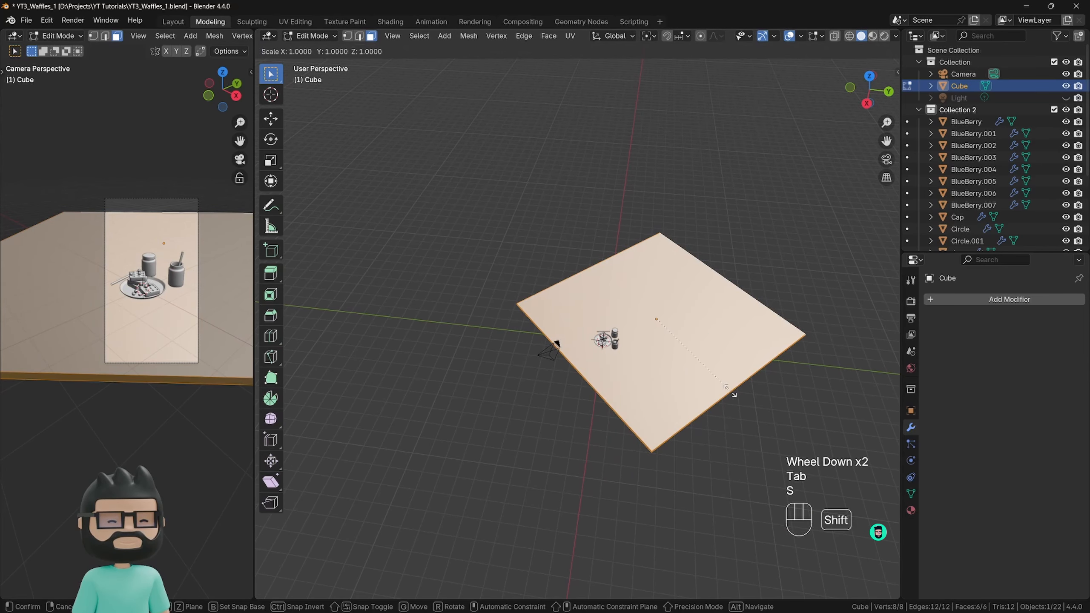
key("shift+z")
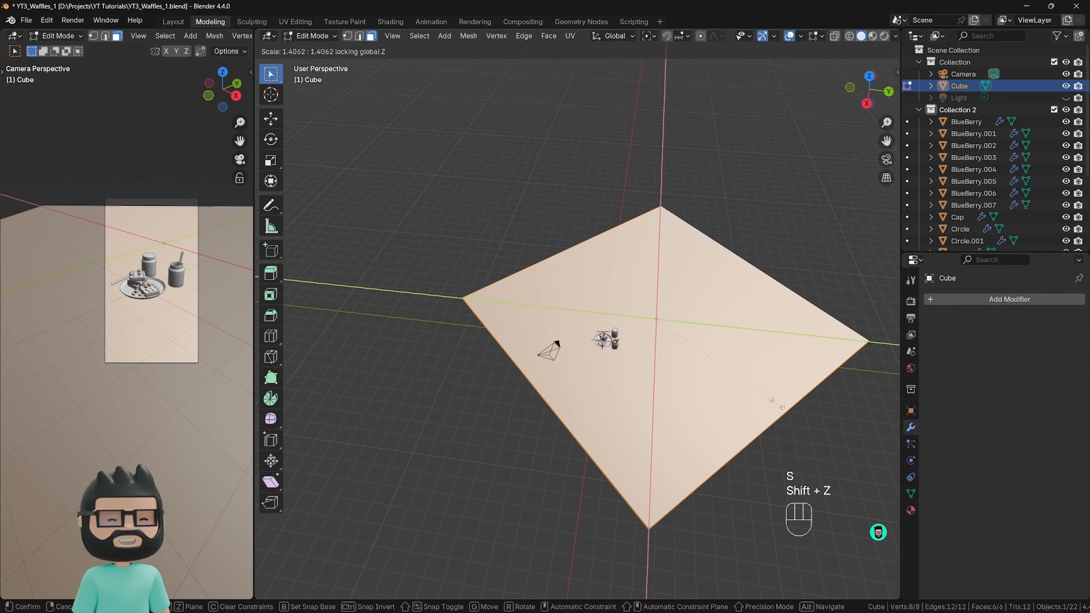
left_click(737, 368)
key("Tab")
left_click_drag(736, 368, 712, 320)
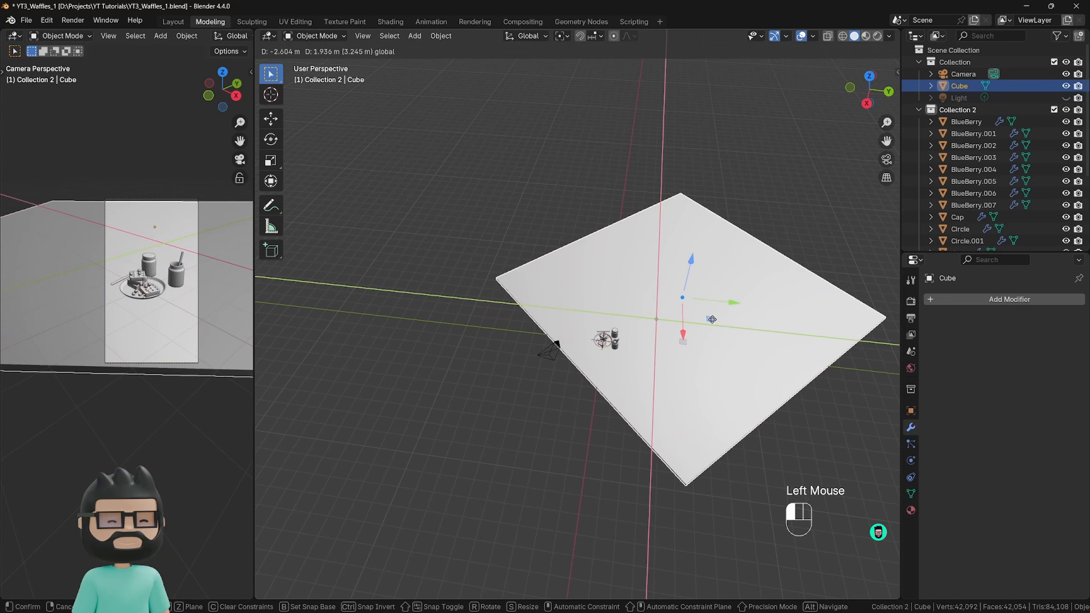
Enlarge the slab mesh about 1.33 times with Z locked, and slide the slab farther back in the XY plane to cover the camera background.
key("Tab")
key("s")
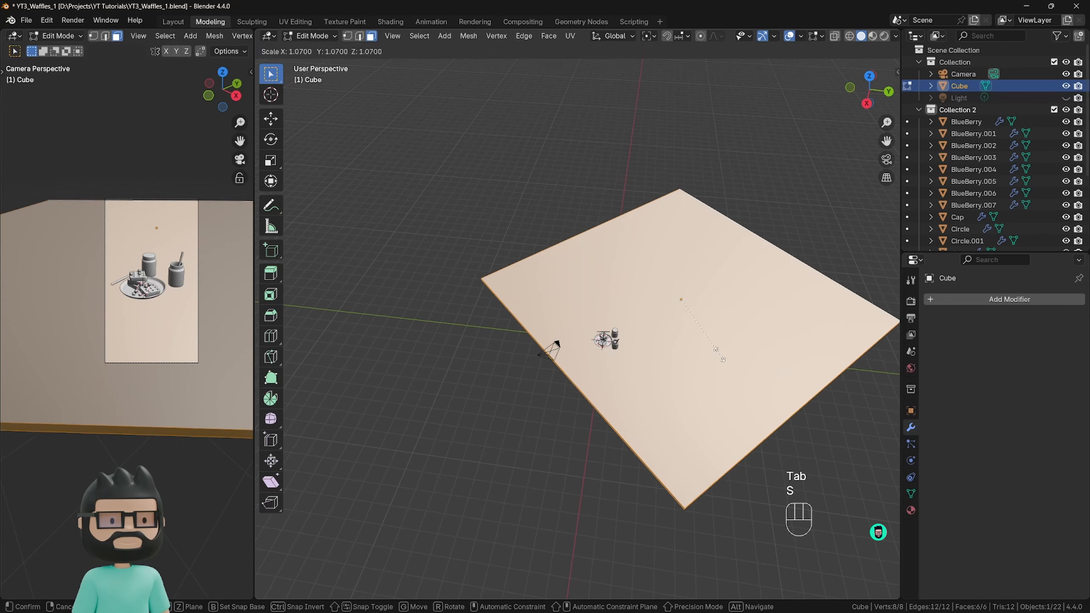
key("shift+z")
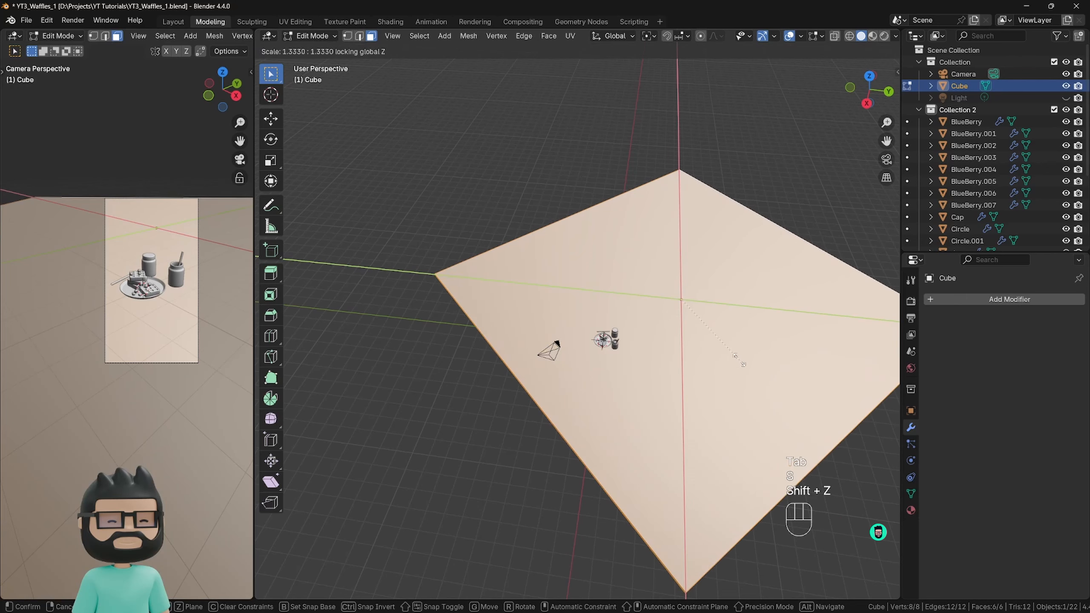
left_click(731, 363)
key("Tab")
middle_click_drag(738, 364, 711, 384)
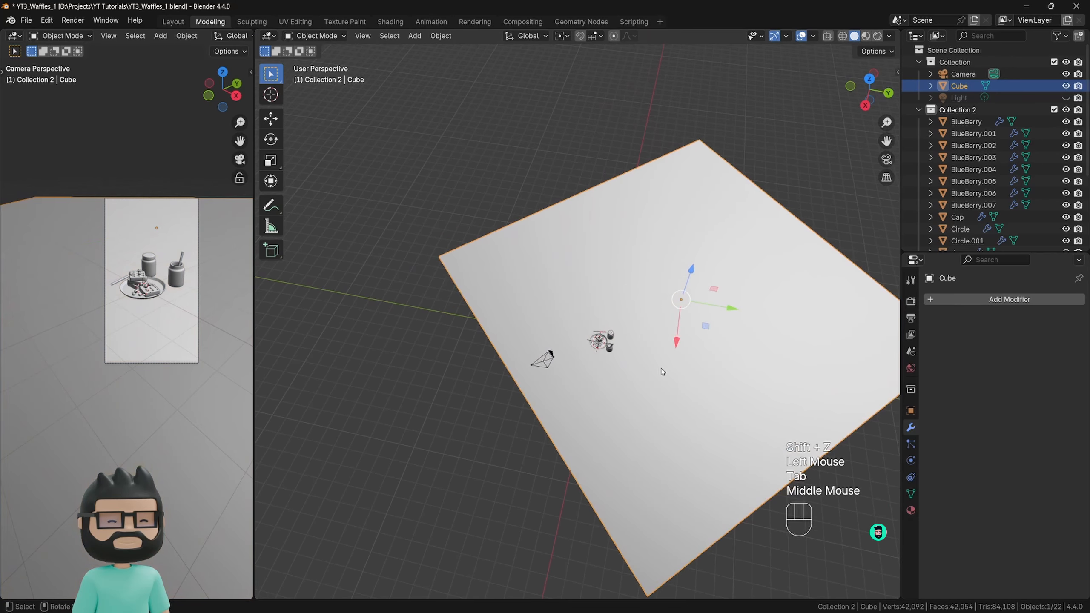
left_click_drag(706, 327, 734, 302)
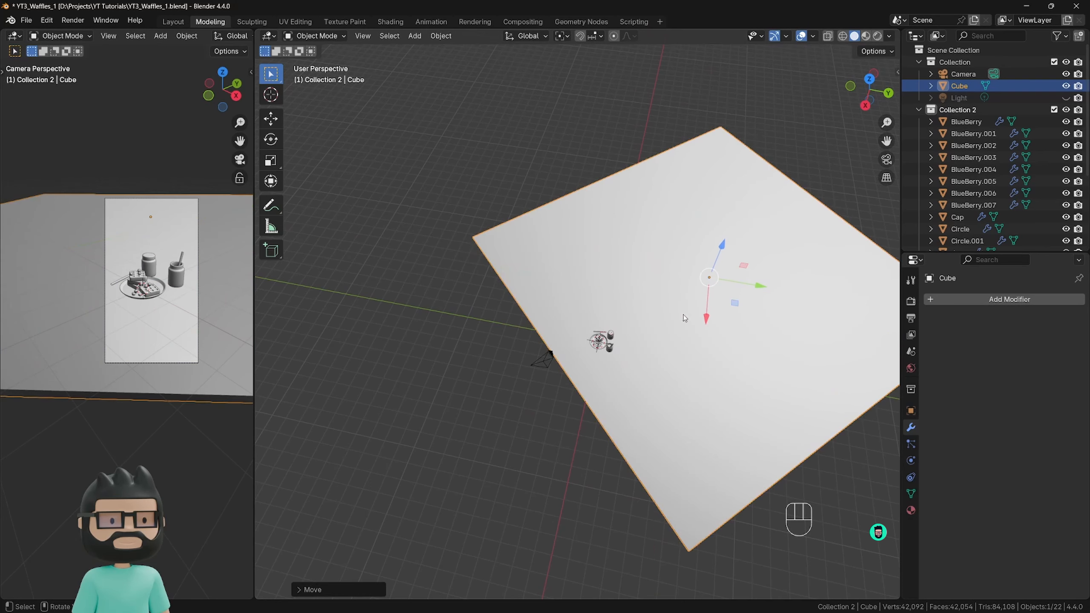
Select the camera at the near edge of the slab.
left_click(474, 383)
middle_click_drag(473, 384, 497, 353)
scroll(494, 350, "down", 1)
scroll(190, 317, "up", 2)
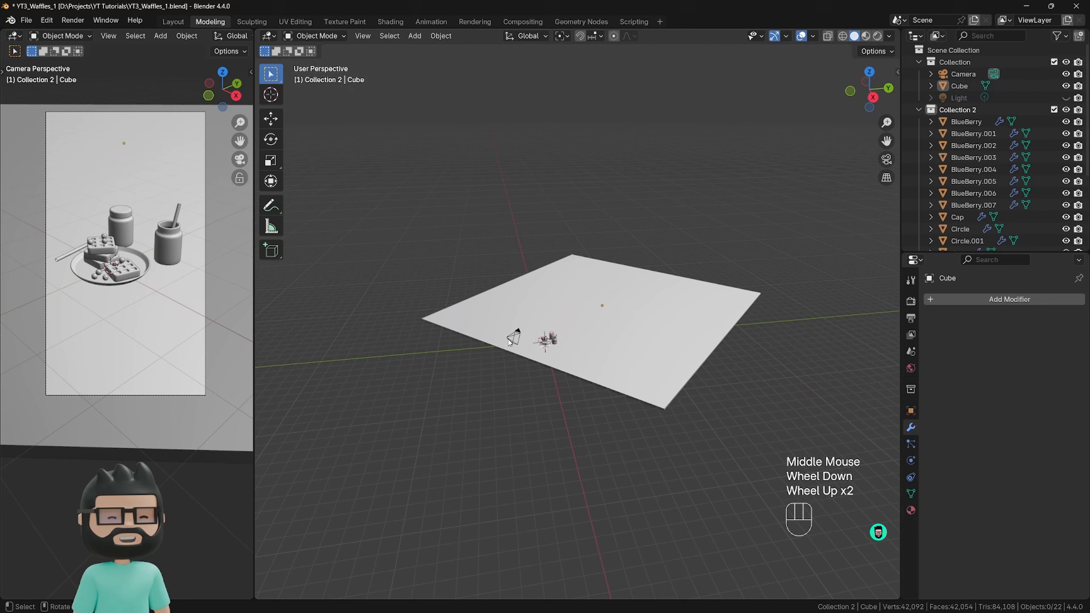
left_click(511, 340)
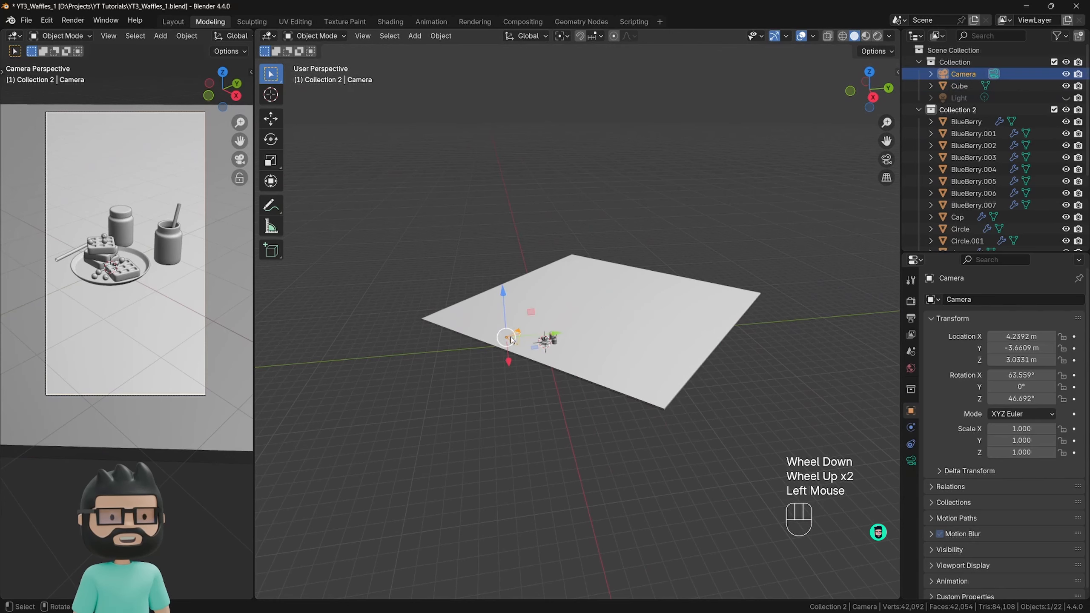
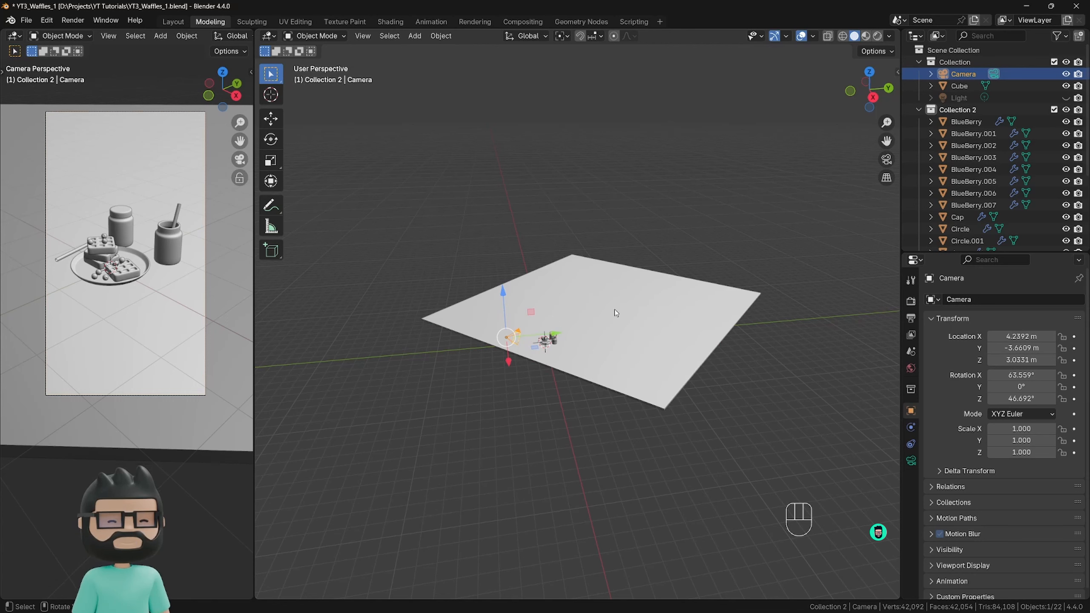
Split the main 3D viewport horizontally and turn the lower area into a Shader Editor.
middle_click_drag(107, 300, 119, 335, "shift")
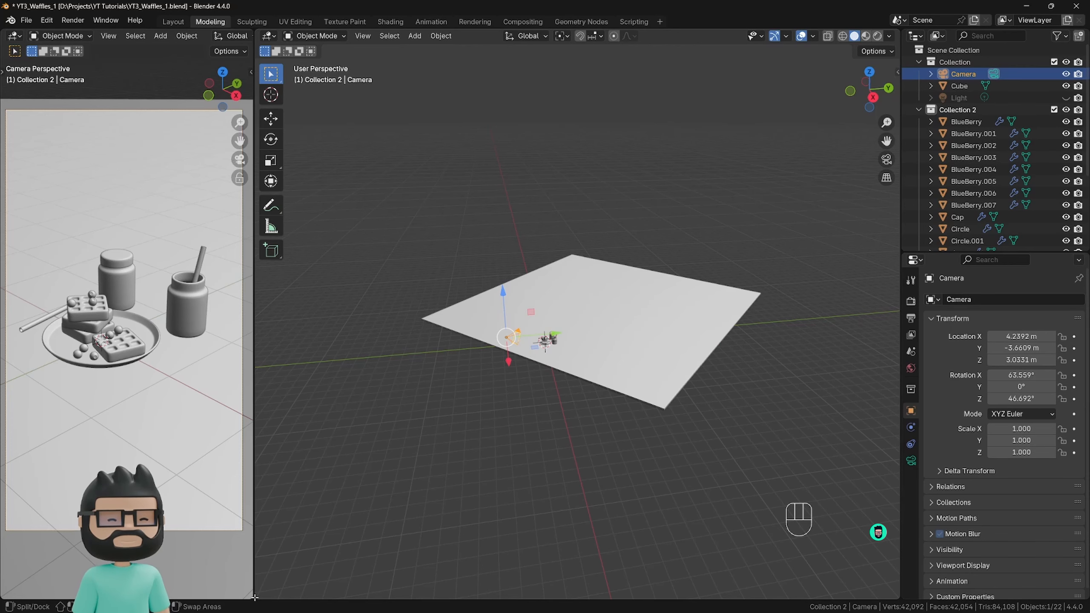
left_click_drag(255, 597, 331, 323)
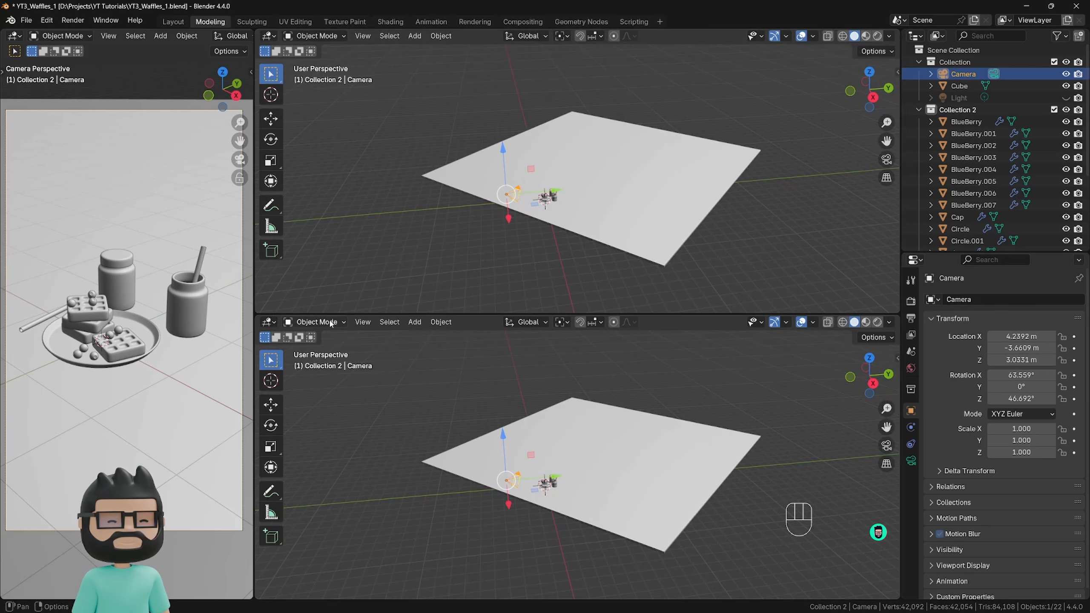
left_click(270, 322)
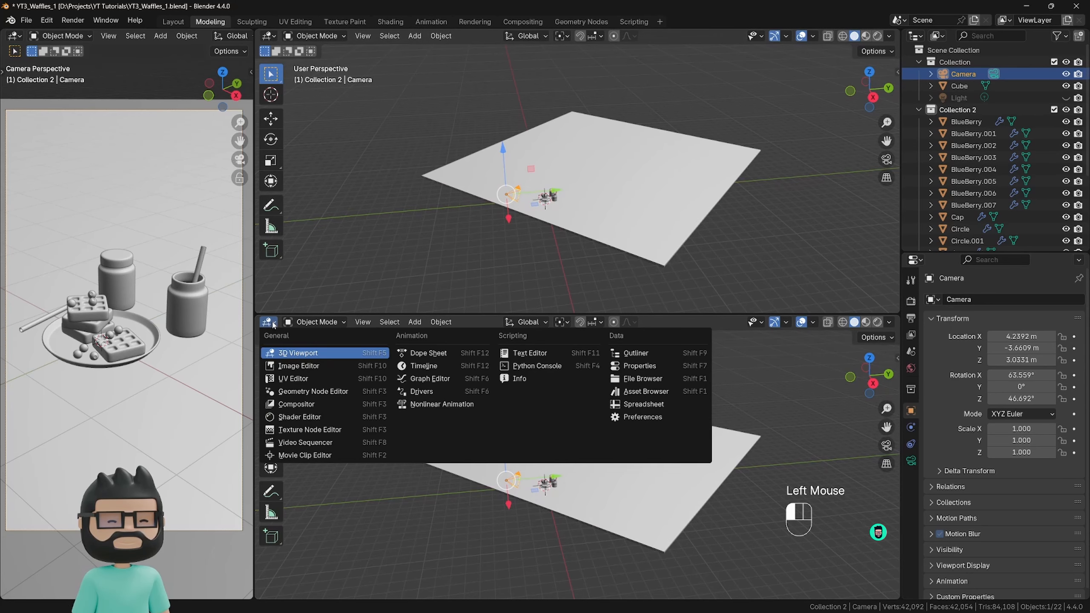
left_click(296, 417)
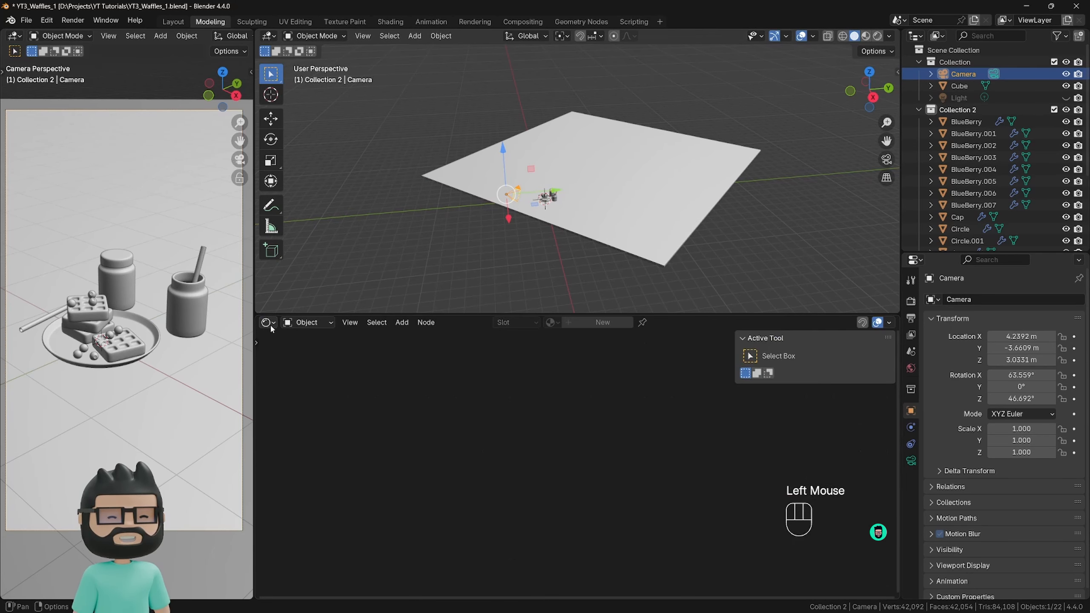
Deselect the camera, frame the waffle plate in the main viewport, and switch the camera view to Rendered shading.
left_click(539, 227)
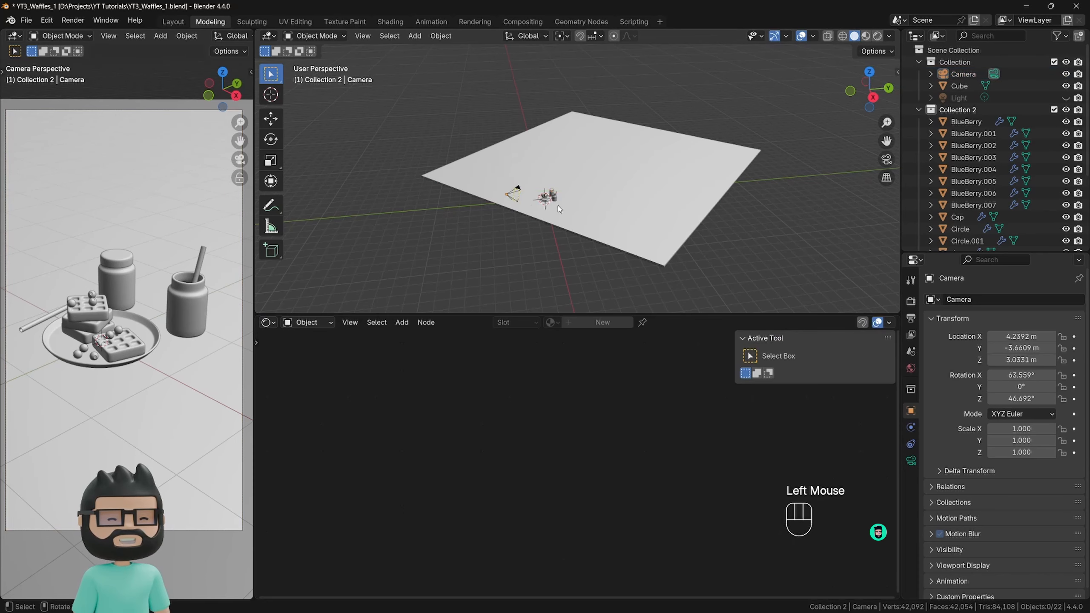
scroll(558, 205, "up", 6)
middle_click_drag(510, 174, 552, 236, "shift")
scroll(511, 245, "up", 4)
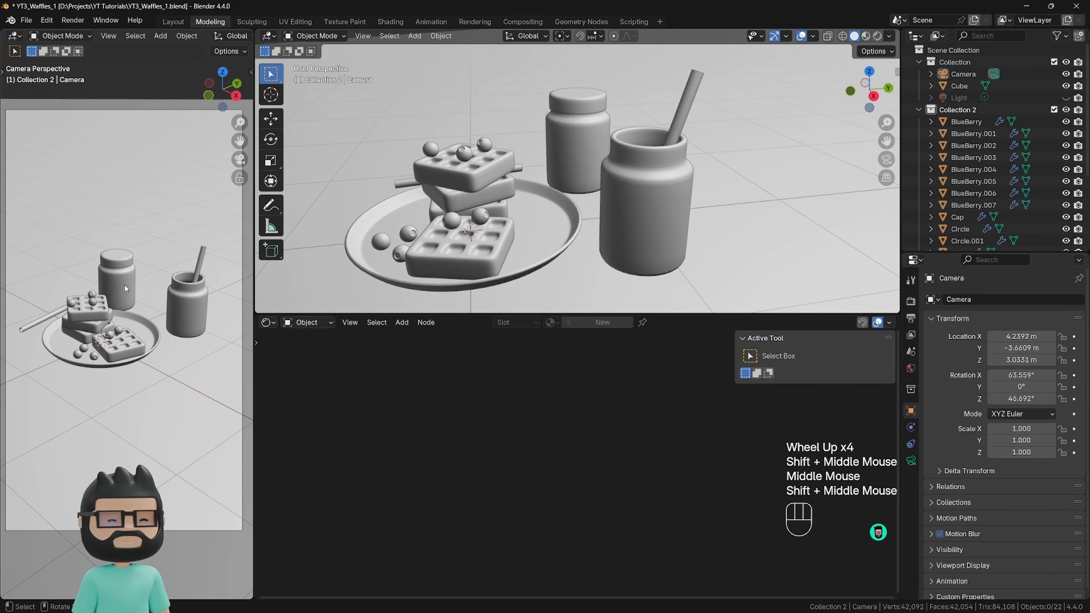
scroll(221, 38, "down", 7)
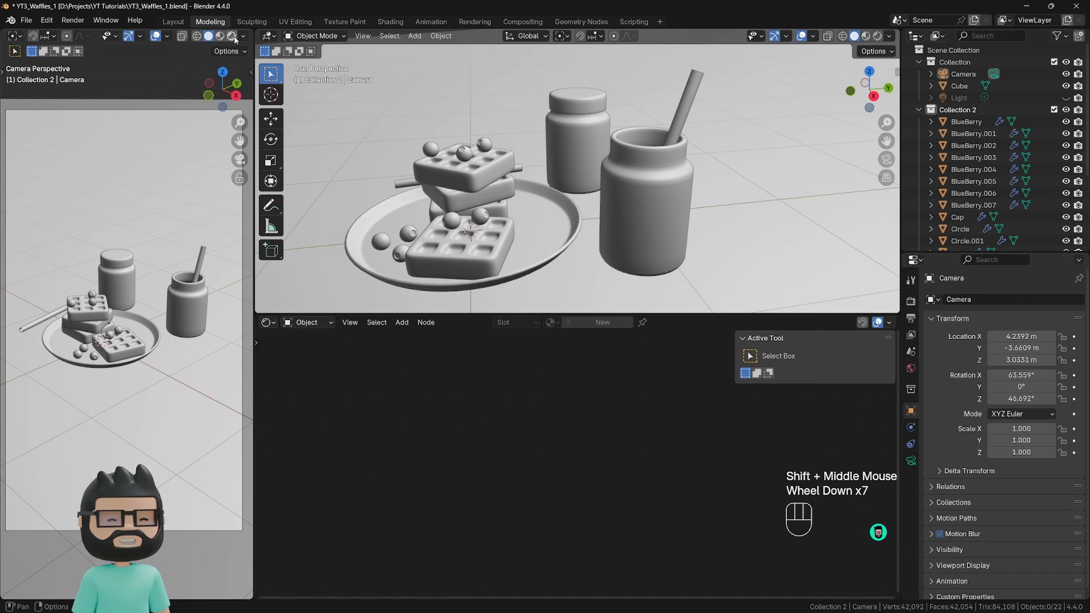
scroll(128, 37, "up", 5)
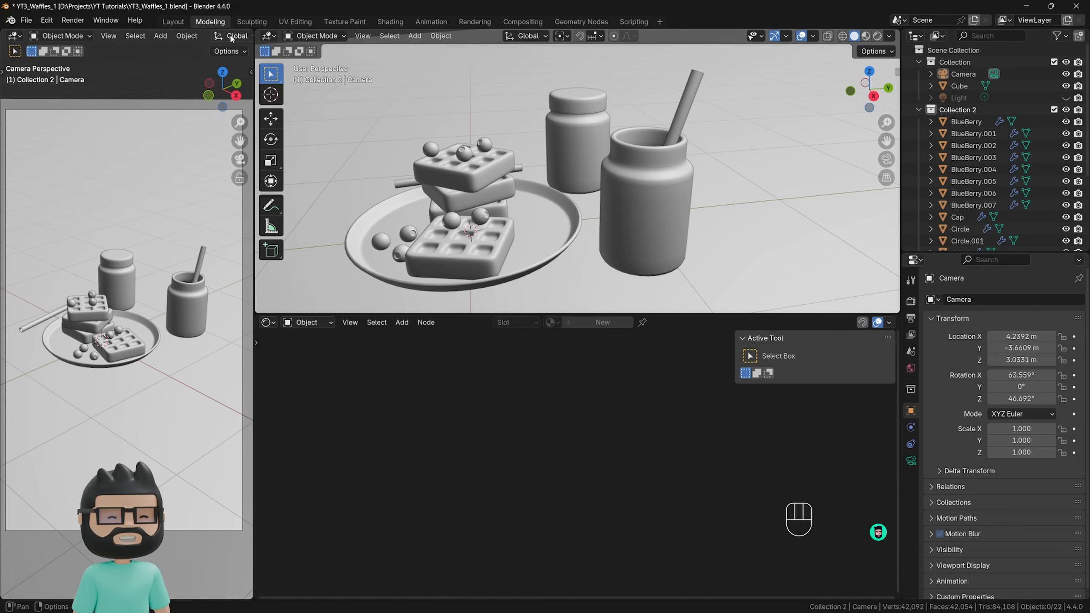
scroll(189, 38, "down", 2)
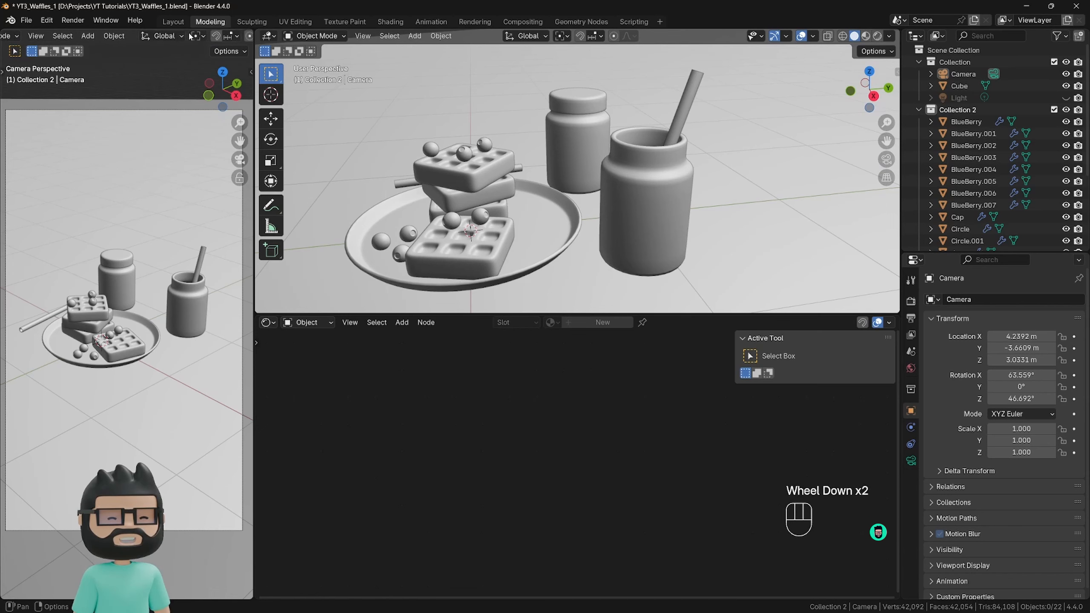
scroll(189, 38, "up", 2)
scroll(189, 37, "down", 2)
scroll(189, 37, "up", 1)
scroll(189, 38, "down", 2)
scroll(189, 37, "up", 1)
scroll(189, 37, "down", 2)
scroll(189, 37, "up", 1)
scroll(189, 37, "down", 1)
scroll(189, 37, "up", 2)
scroll(189, 37, "down", 3)
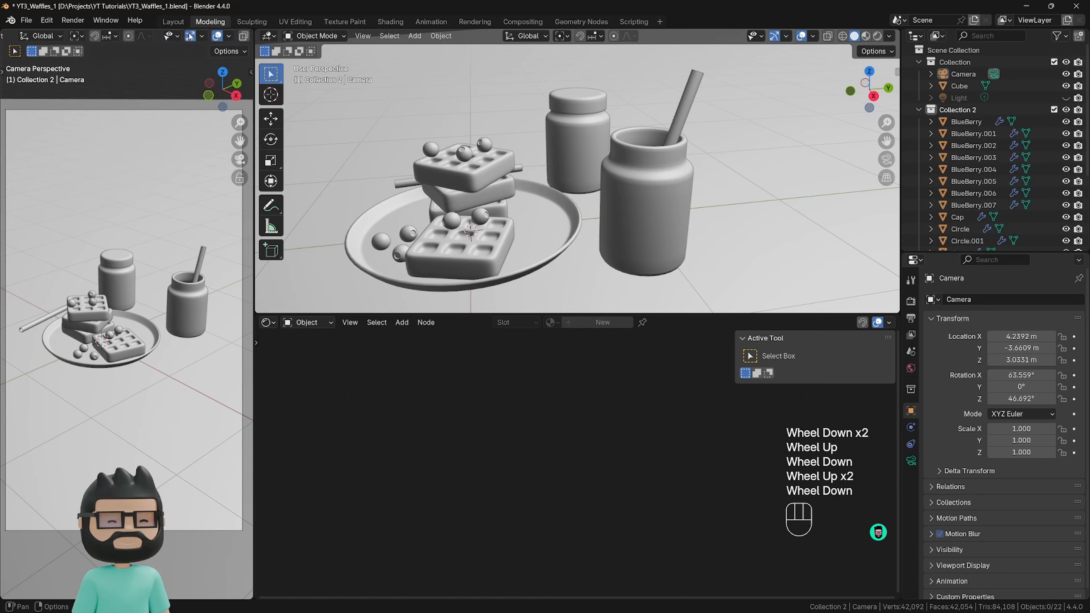
scroll(189, 37, "up", 6)
scroll(190, 37, "down", 6)
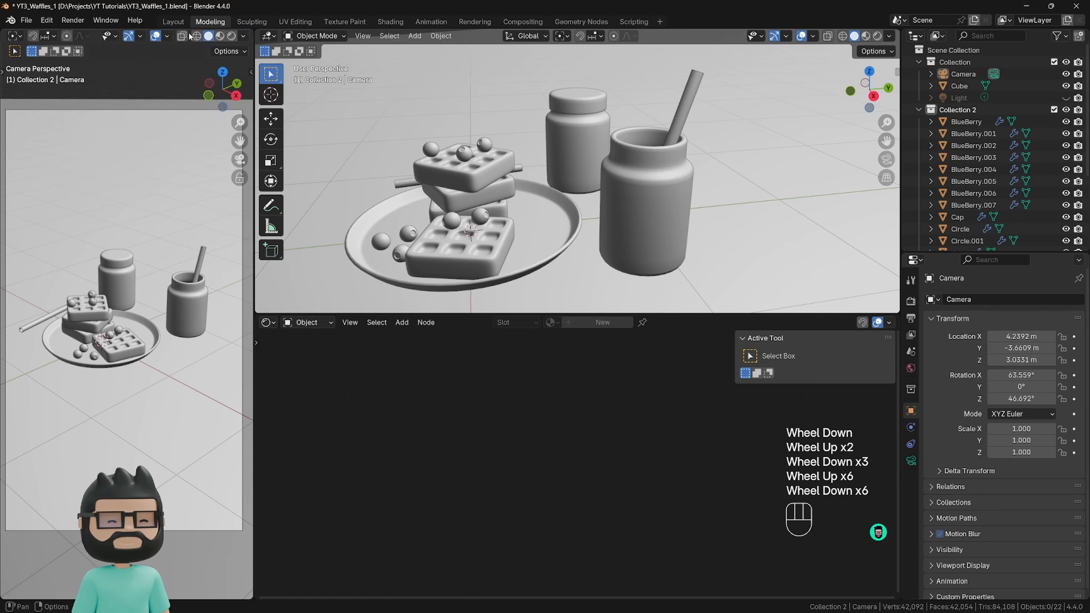
left_click(231, 36)
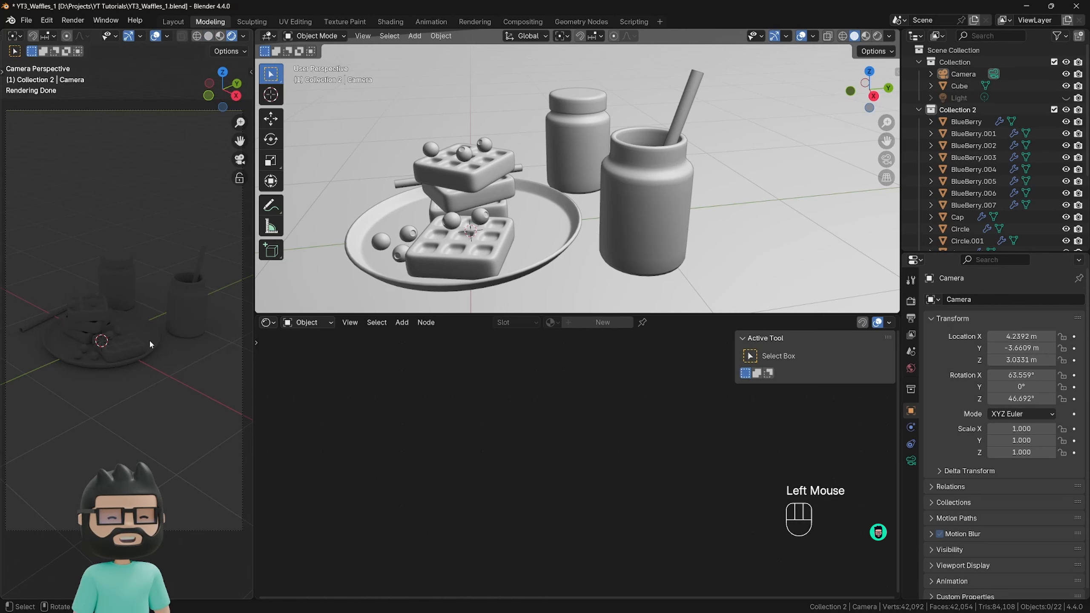
Set both the viewport and the final render noise thresholds to 0.5 in the Cycles sampling settings.
left_click(912, 301)
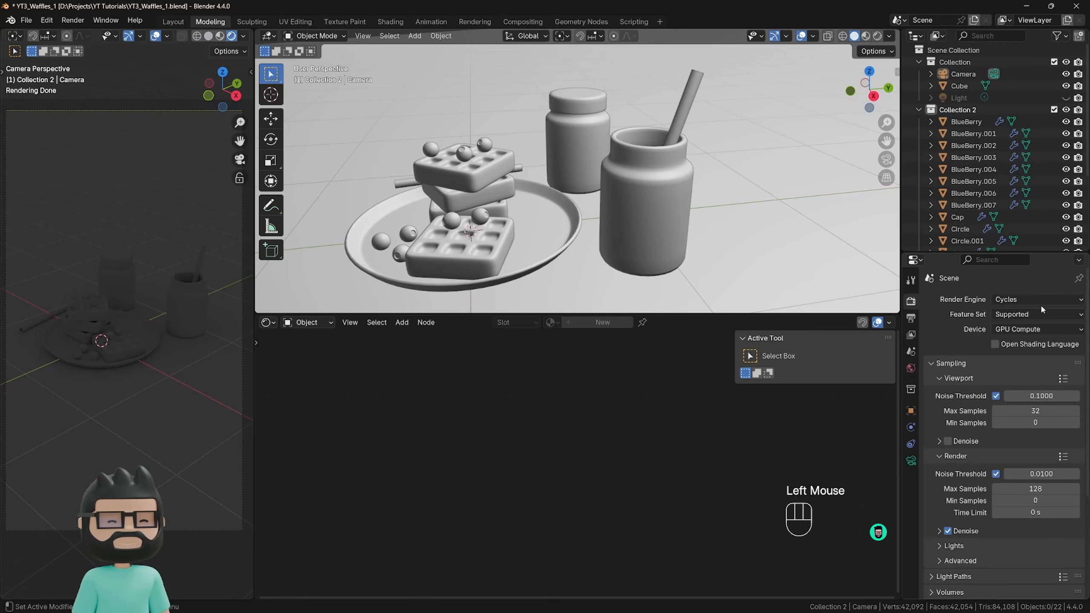
left_click(1016, 329)
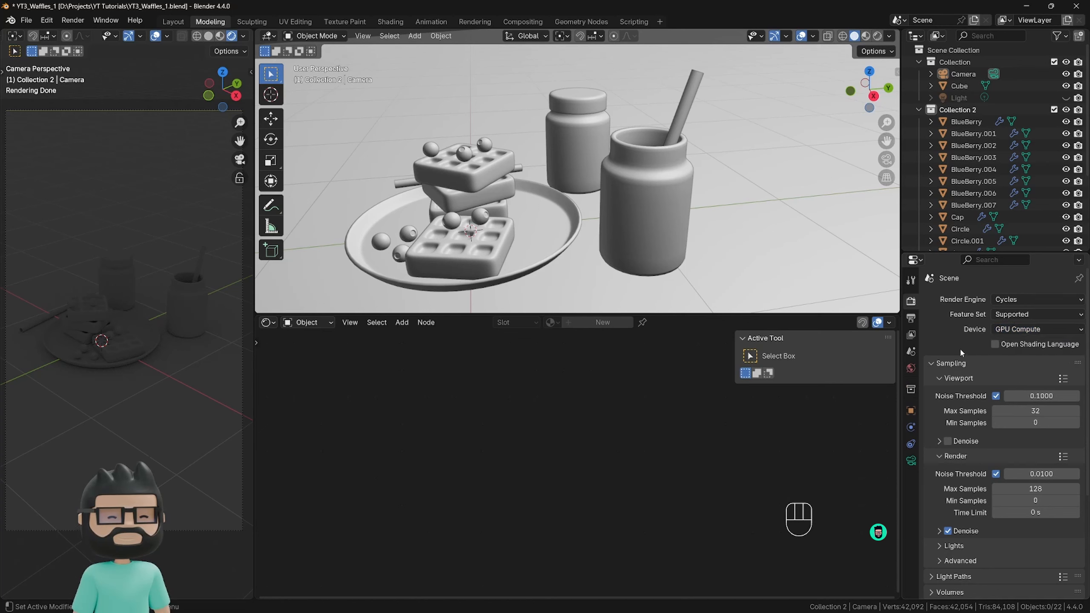
left_click(1034, 397)
type("0.")
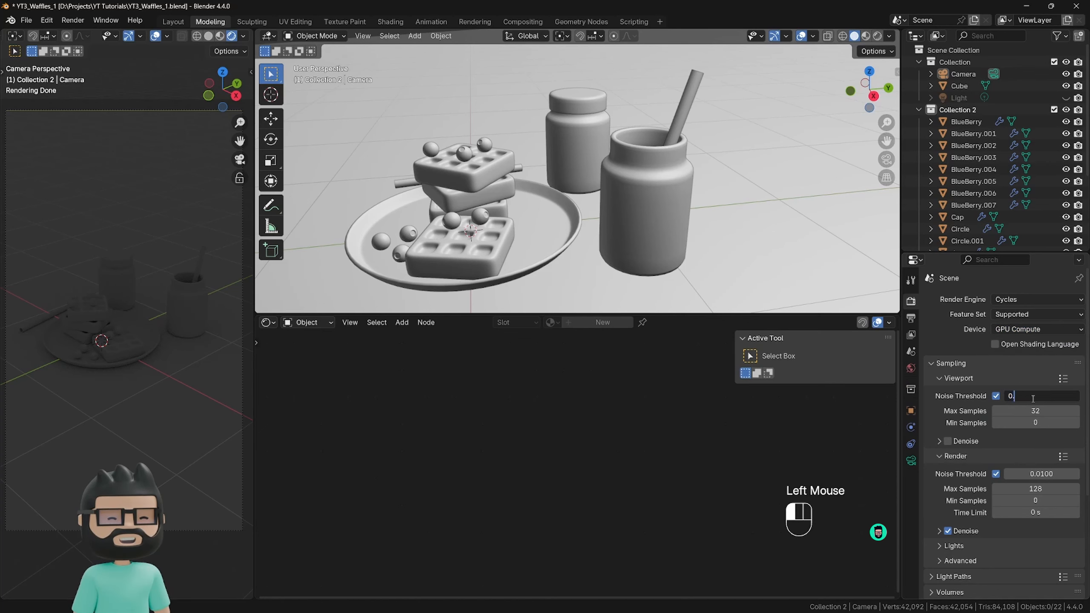
type("5")
key("Return")
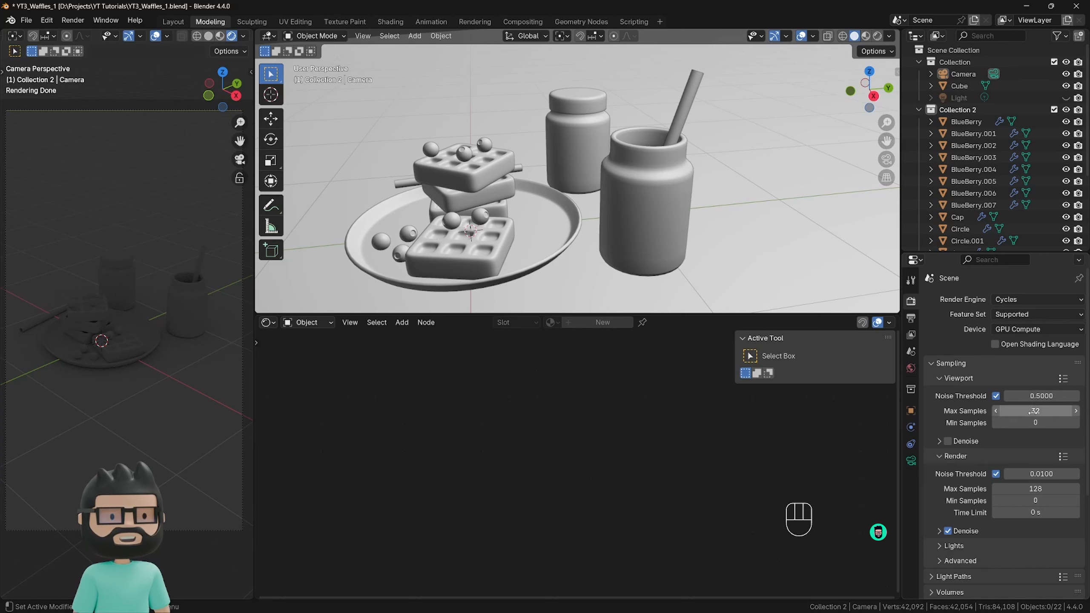
left_click(1033, 473)
key("Return")
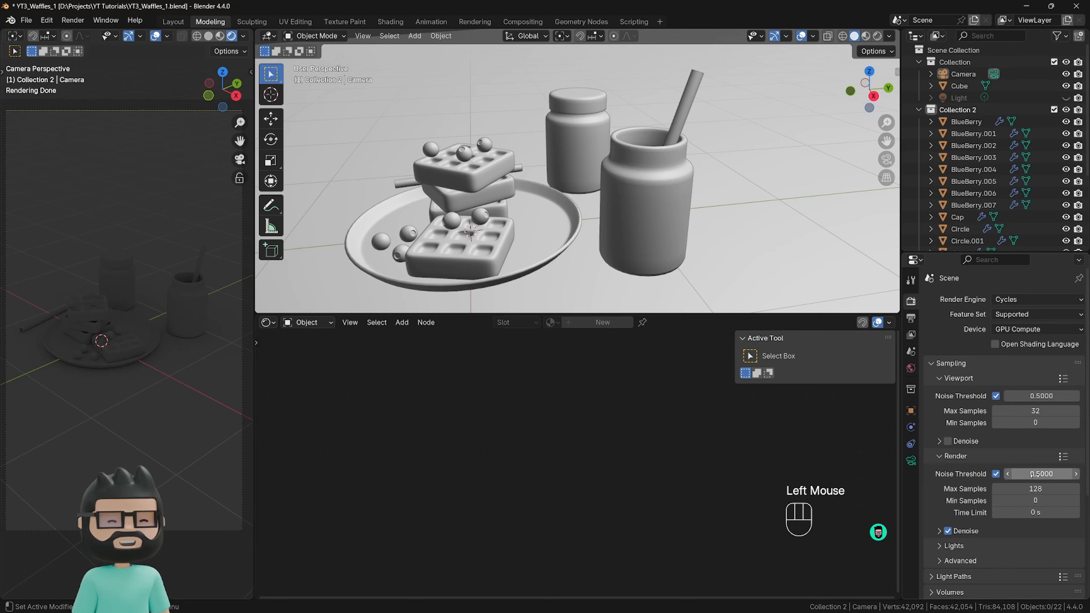
Enable the Transparent film option in the render settings.
scroll(1017, 481, "down", 6)
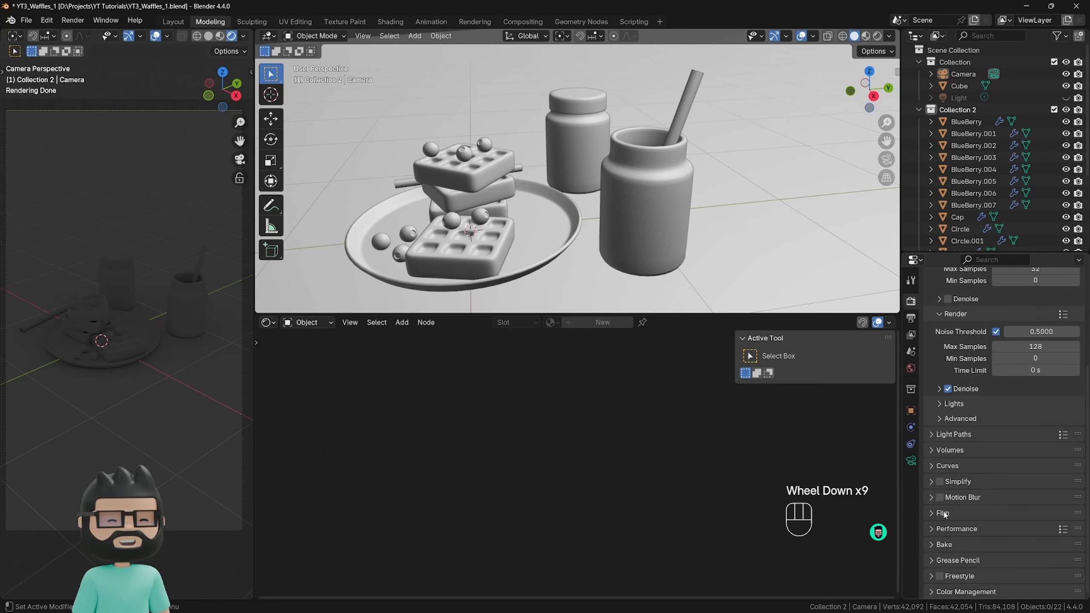
left_click(943, 513)
scroll(974, 511, "down", 3)
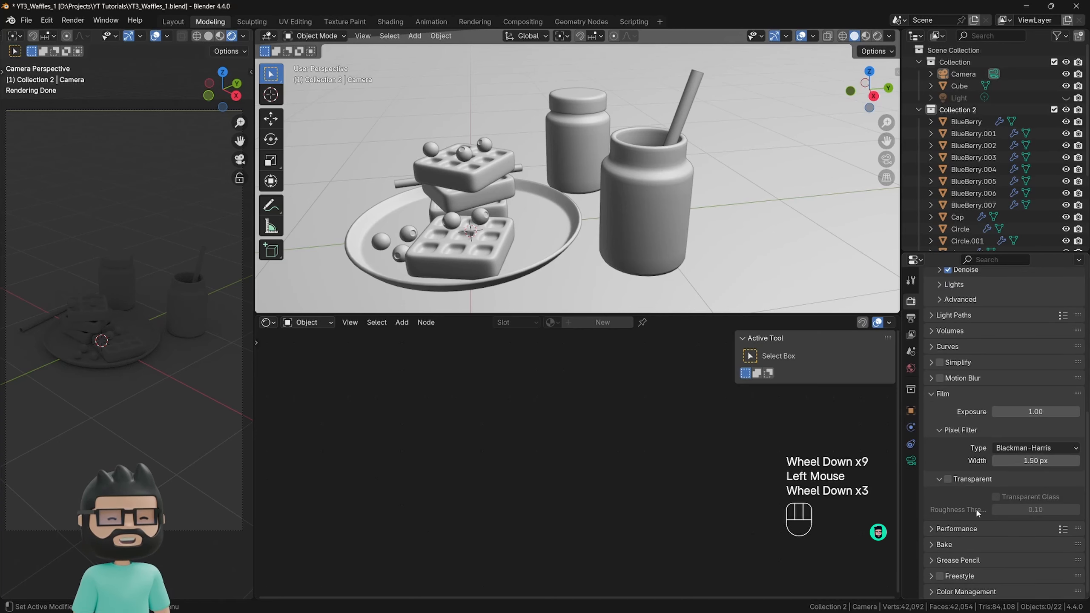
left_click(948, 480)
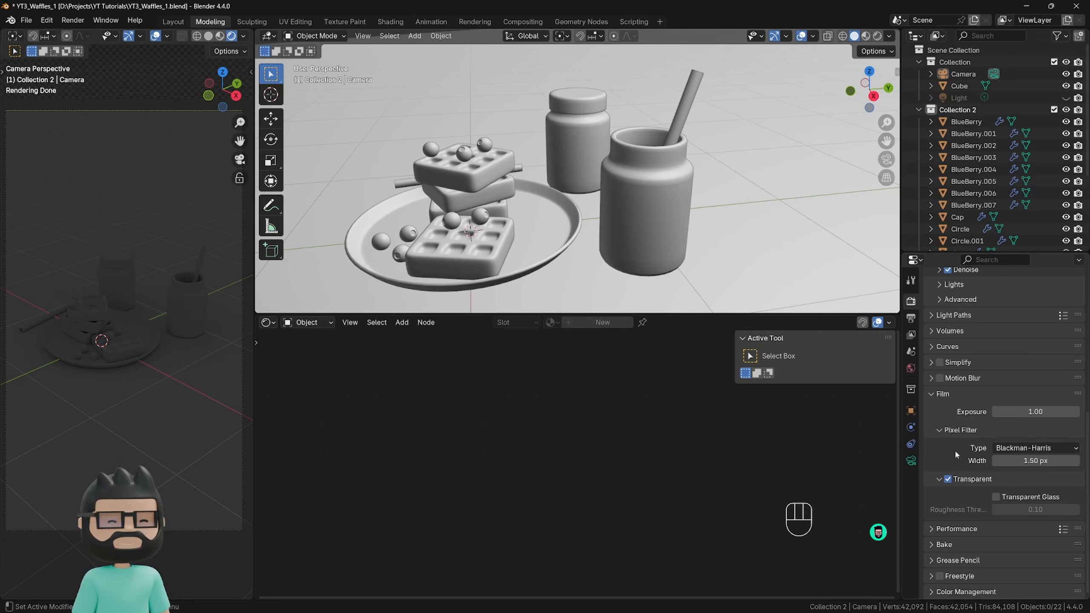
Set the color management look to Medium High Contrast.
scroll(957, 456, "down", 3)
scroll(958, 456, "up", 1)
scroll(957, 557, "down", 2)
left_click(958, 591)
scroll(977, 443, "down", 6)
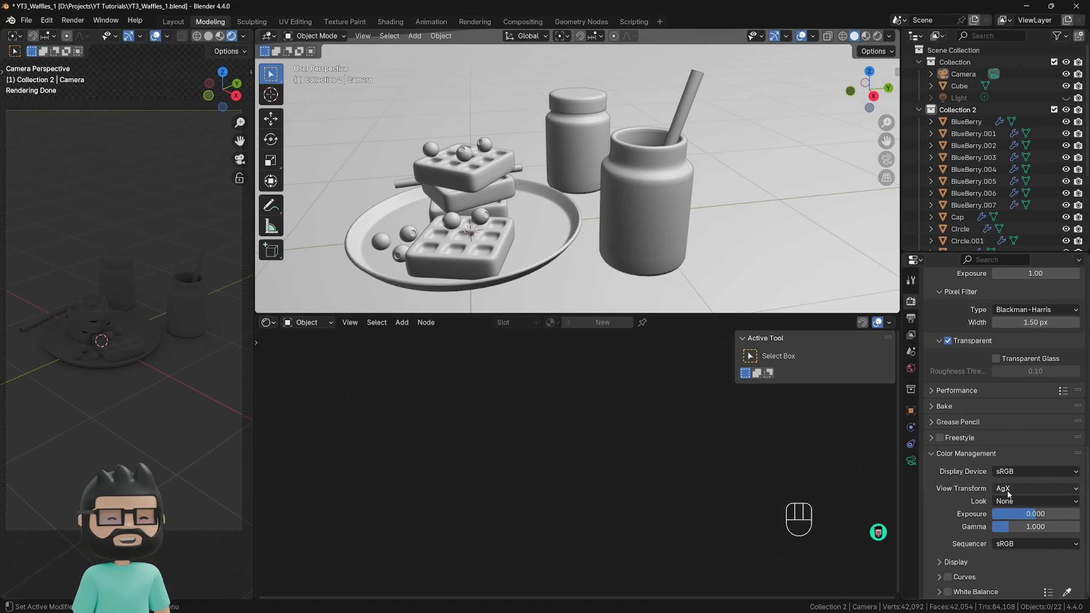
left_click(1018, 505)
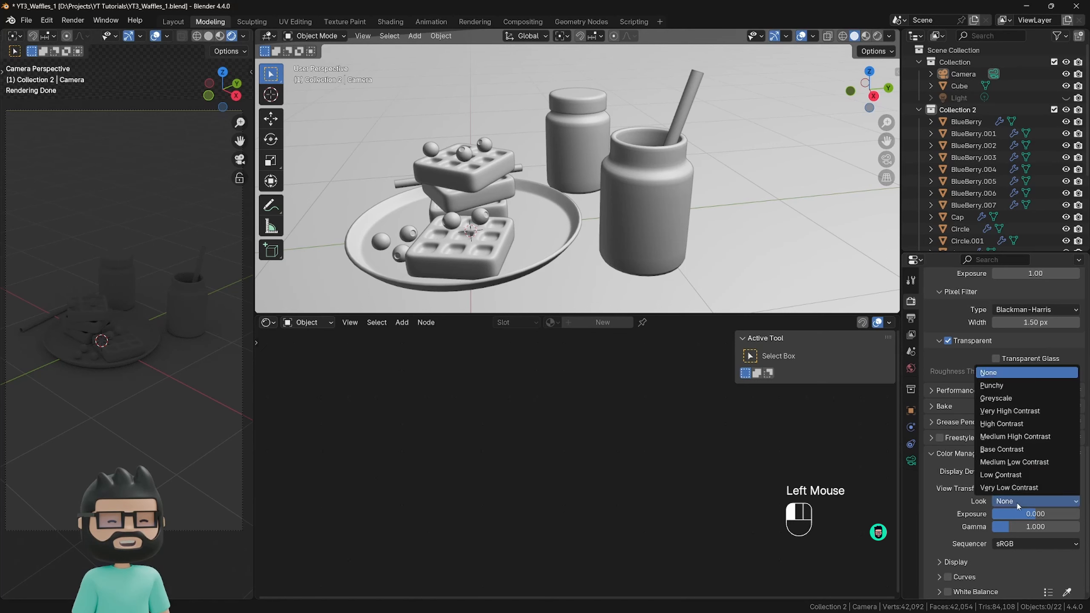
left_click(1013, 437)
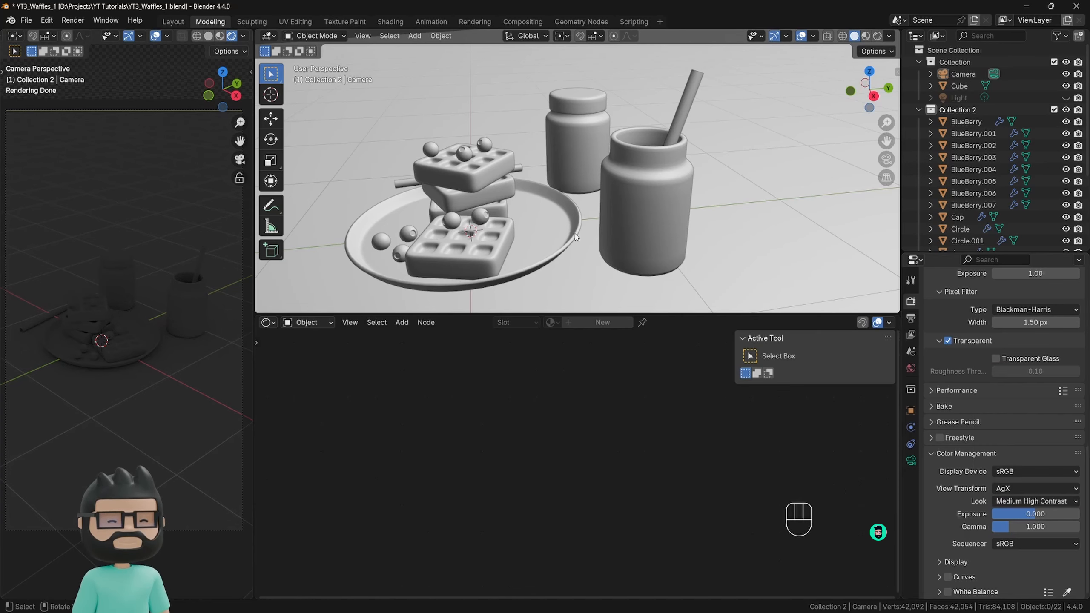
Unhide the scene light to check its effect on the rendered view, and hide it again in both viewport and renders.
scroll(576, 238, "down", 3)
mouse_move(573, 235)
middle_mouse_down("shift")
mouse_move(557, 217)
mouse_move(560, 232)
middle_mouse_up("shift")
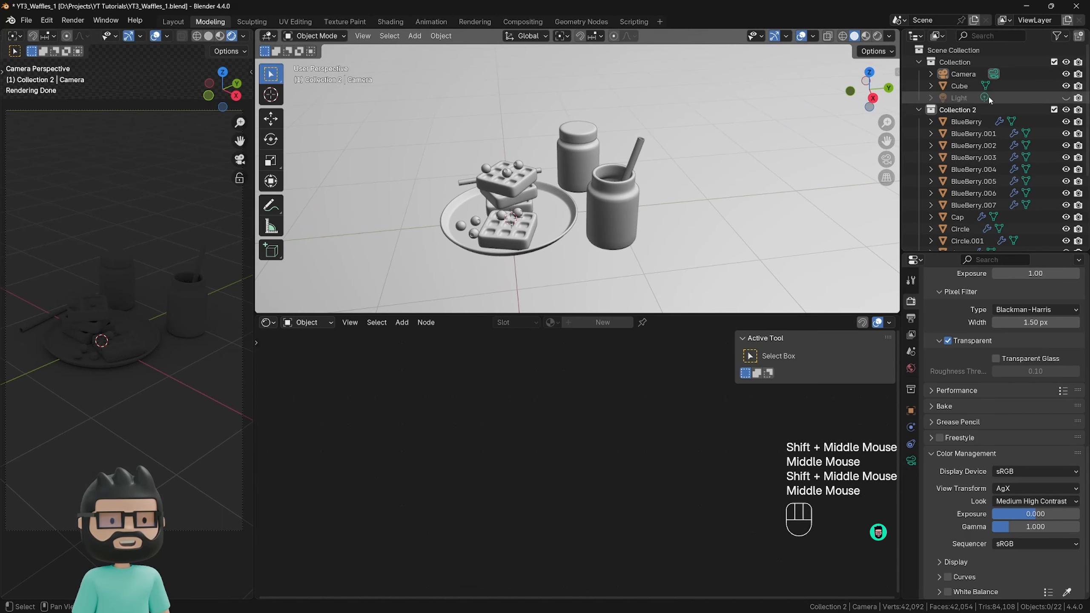
left_click(1066, 99)
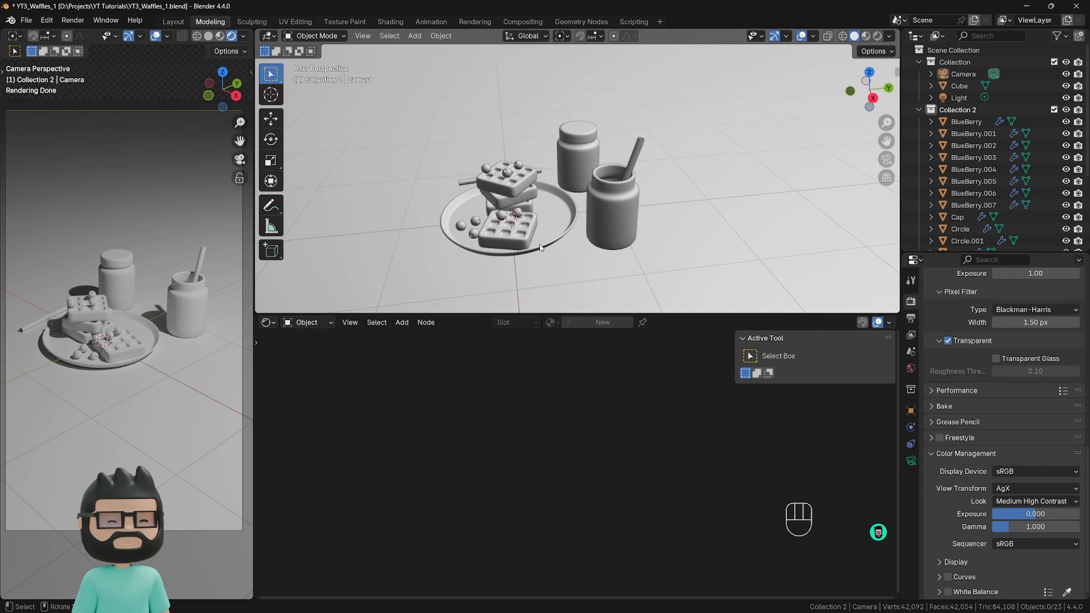
scroll(542, 247, "down", 7)
scroll(591, 150, "up", 1)
left_click(581, 137)
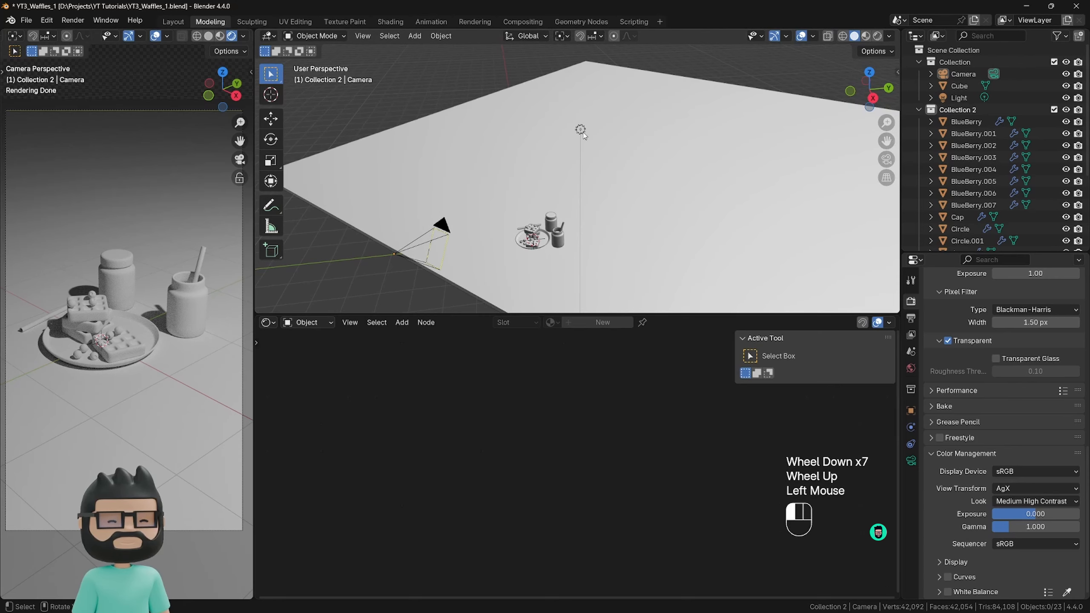
scroll(611, 211, "down", 1)
middle_click_drag(582, 138, 518, 234)
left_click(1066, 98)
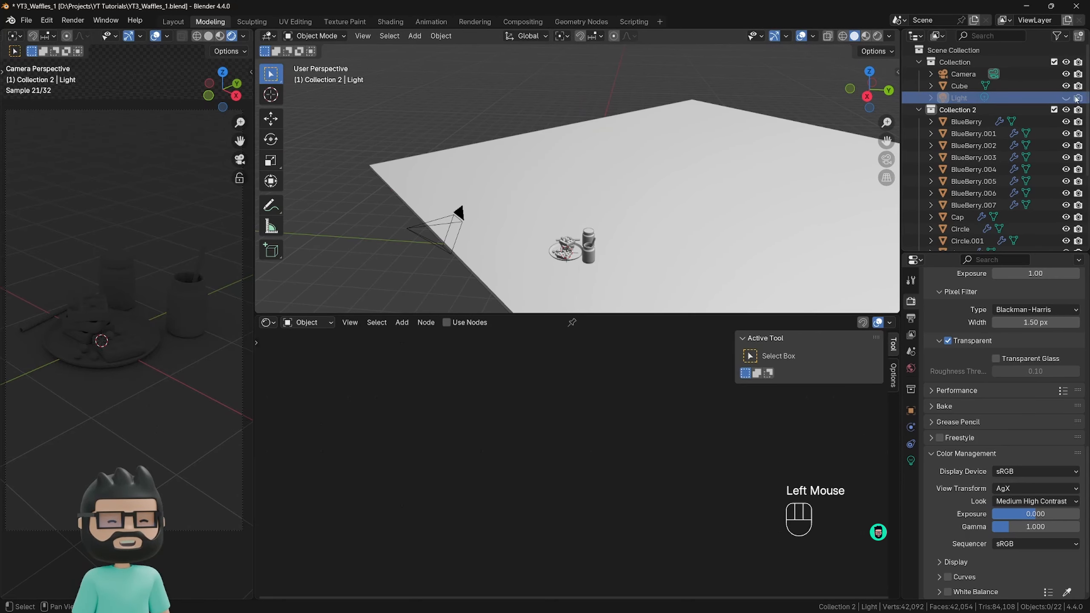
Enlarge the 3D viewport above the Shader Editor and select the table slab.
scroll(619, 222, "up", 2)
scroll(619, 222, "up", 1)
left_click_drag(558, 314, 550, 383)
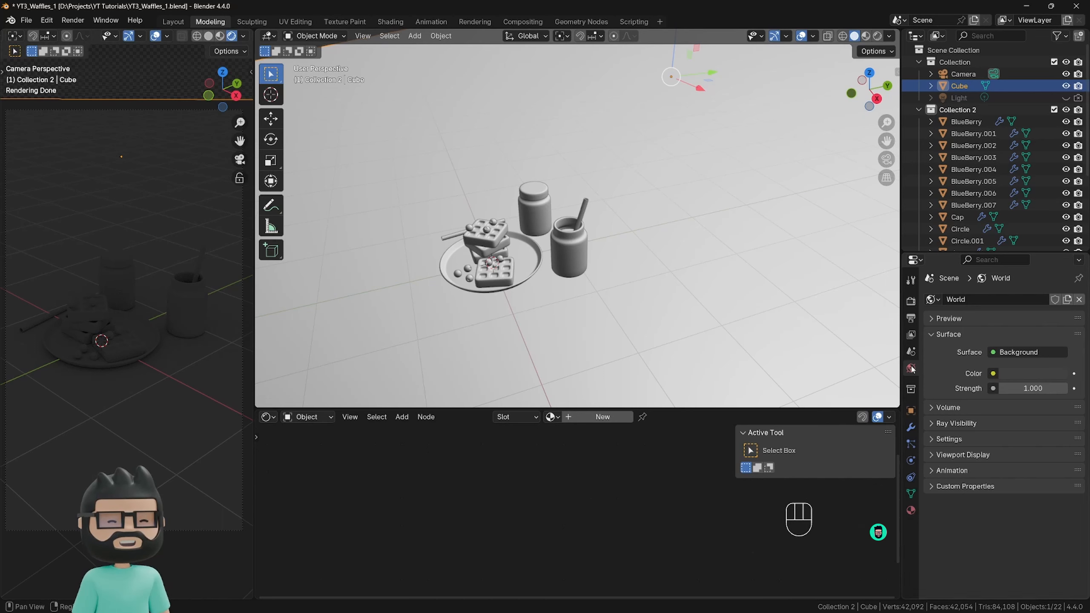
Assign an Environment Texture to the world background color and load autoshop_01_2k.hdr into it.
left_click(993, 373)
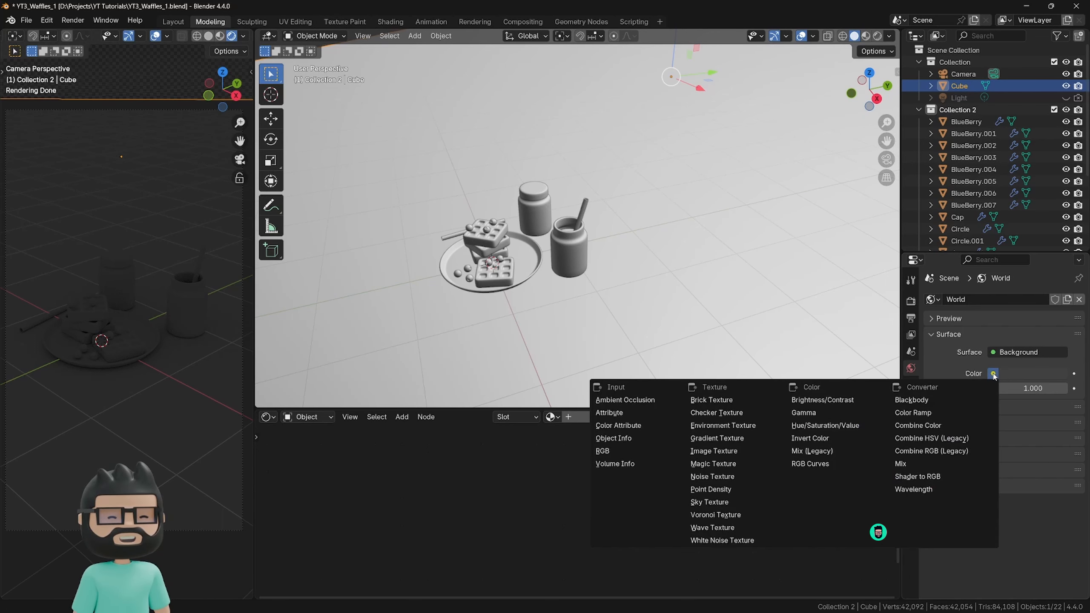
left_click(719, 426)
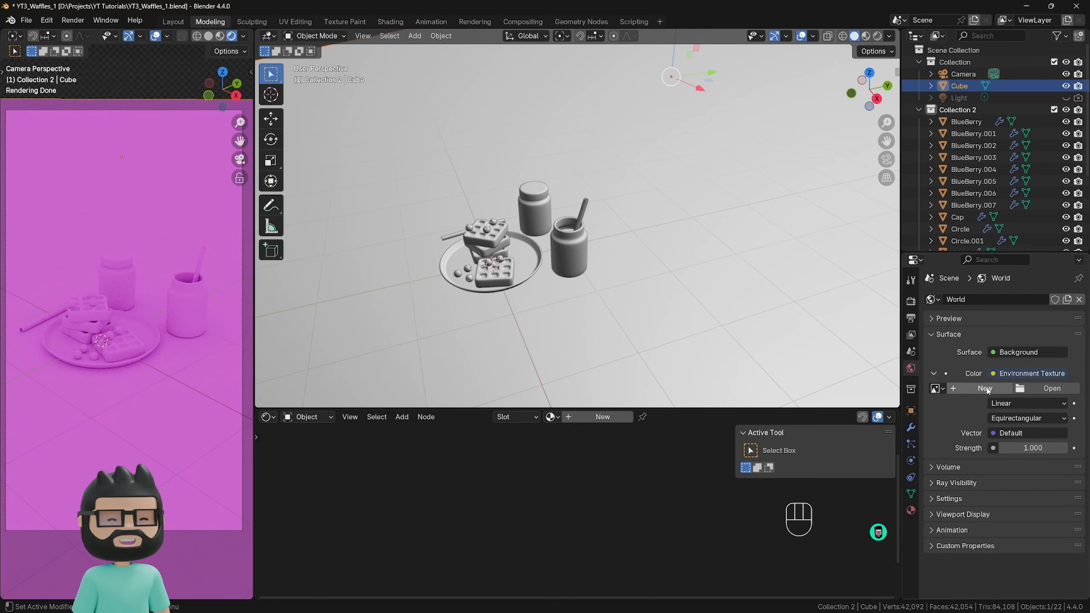
left_click(1029, 389)
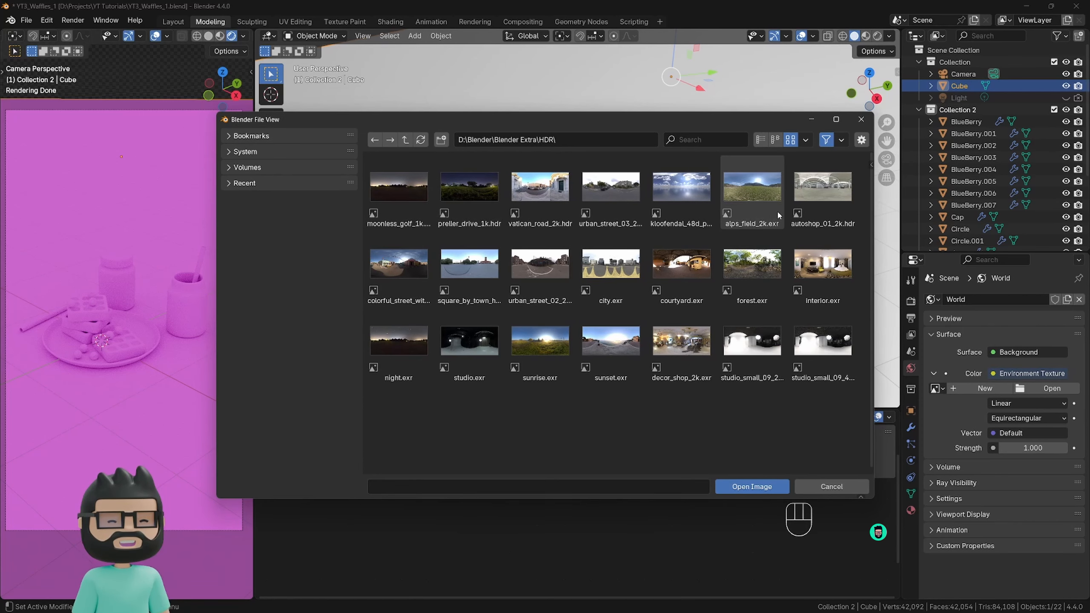
left_click(831, 214)
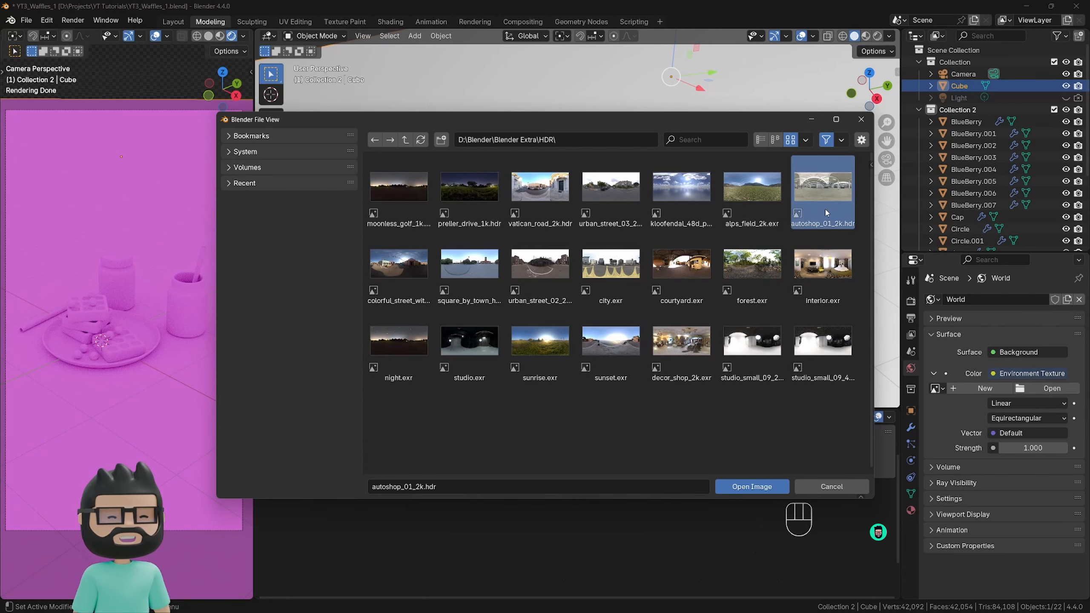
left_click(751, 486)
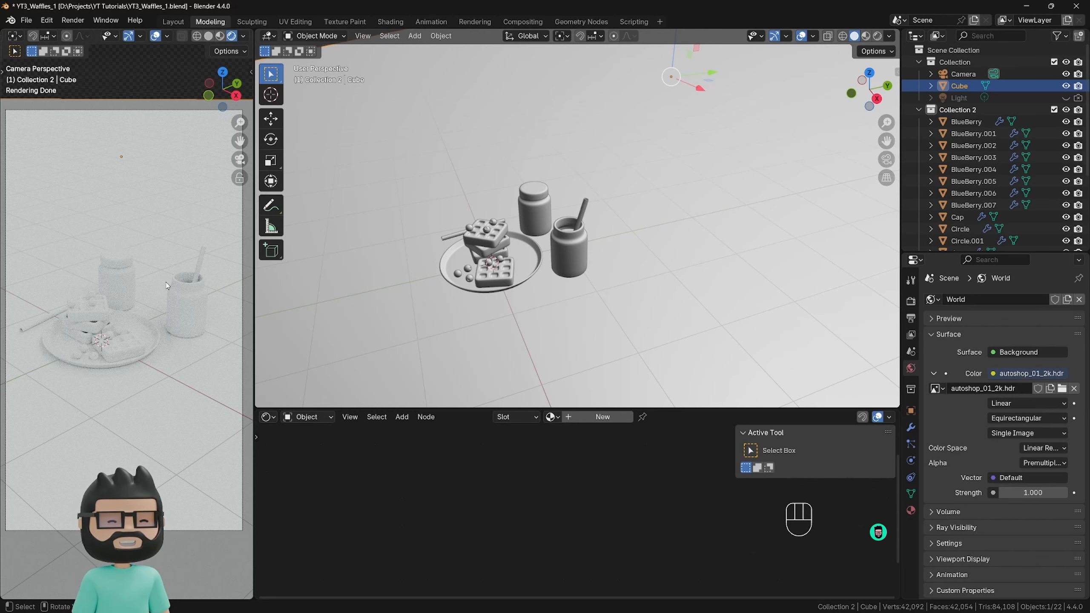
Set the world background strength to 0.5.
left_click(1033, 492)
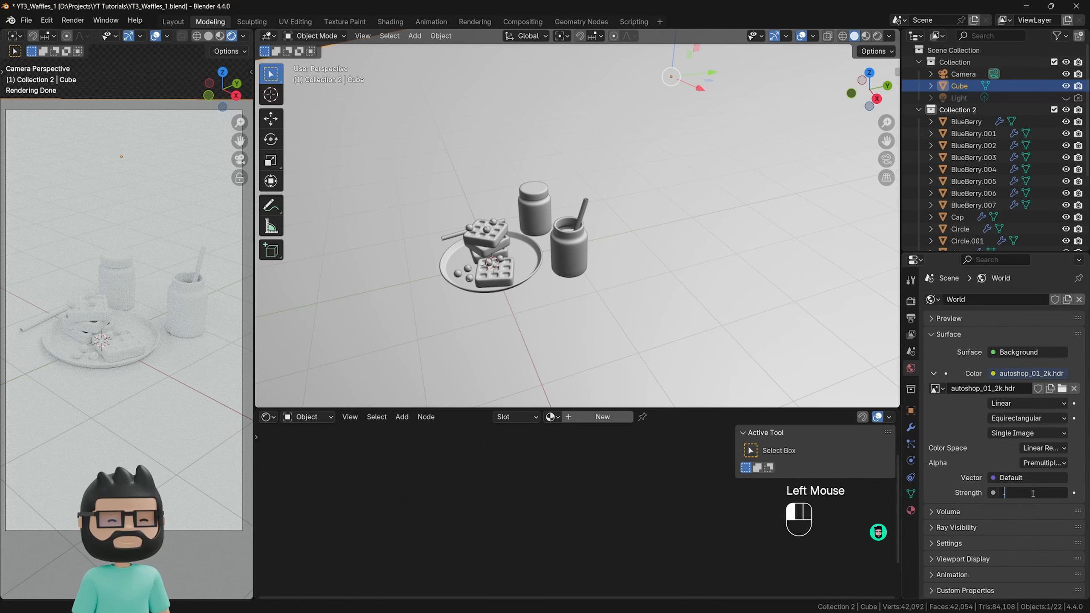
type("0.5")
key("Return")
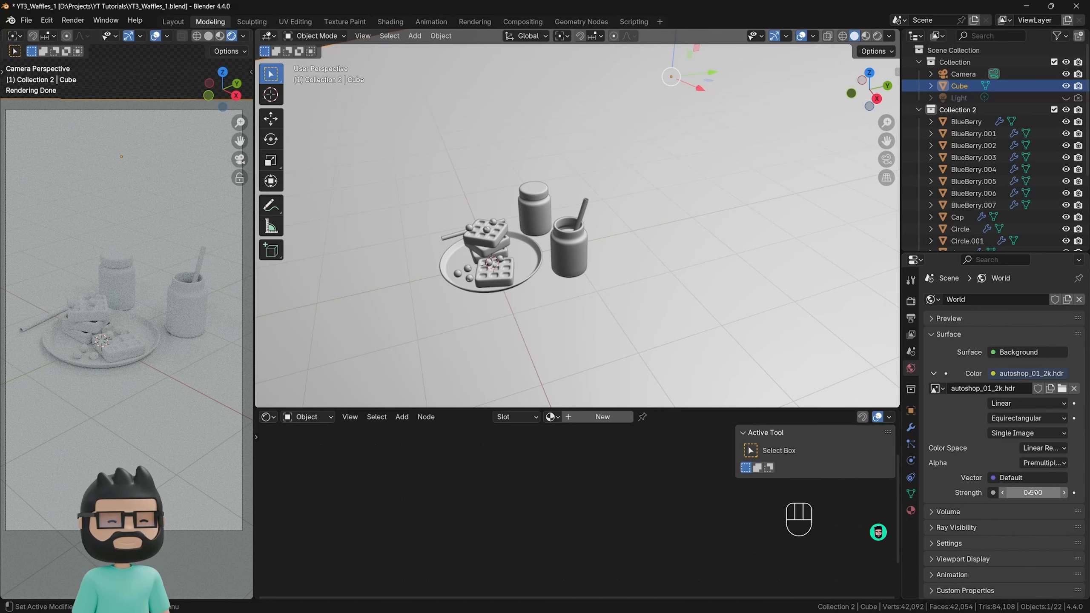
Try a world background strength of 0.7 and set it back to 0.5.
left_click(1037, 492)
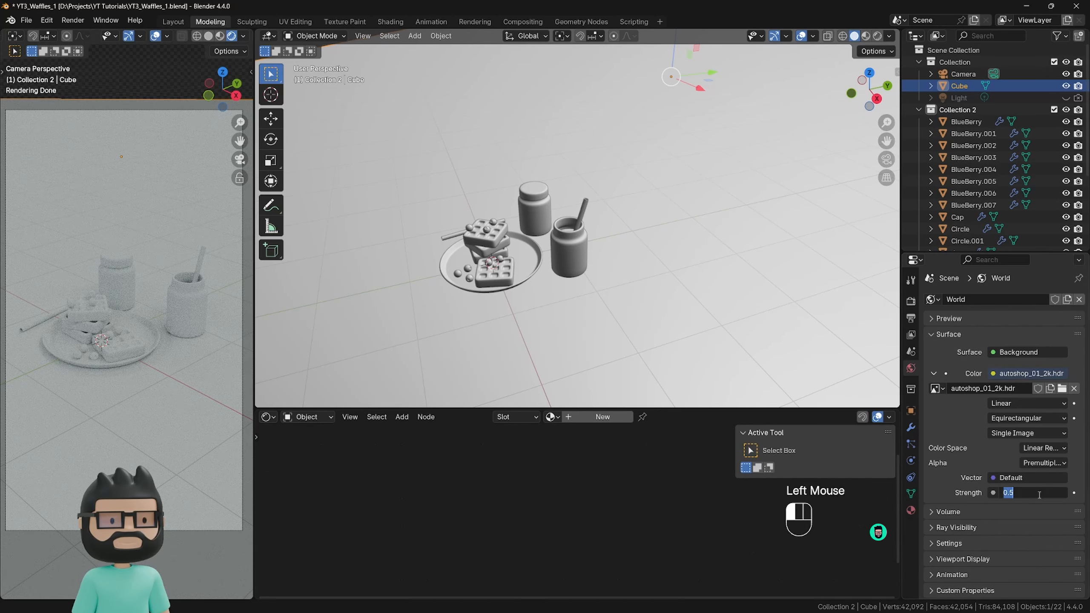
type(".7")
key("Return")
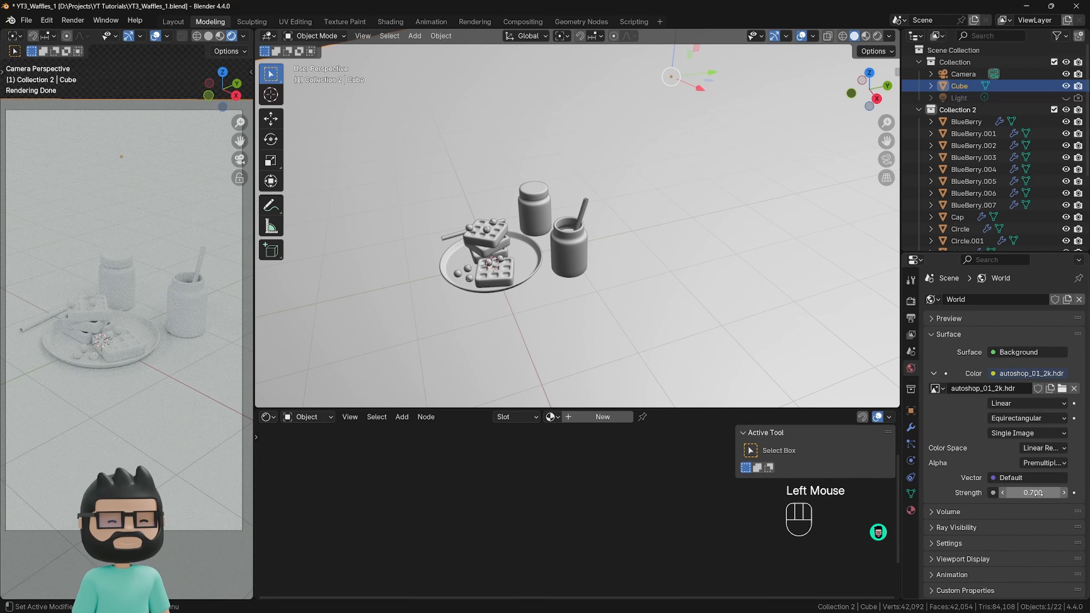
left_click(1036, 493)
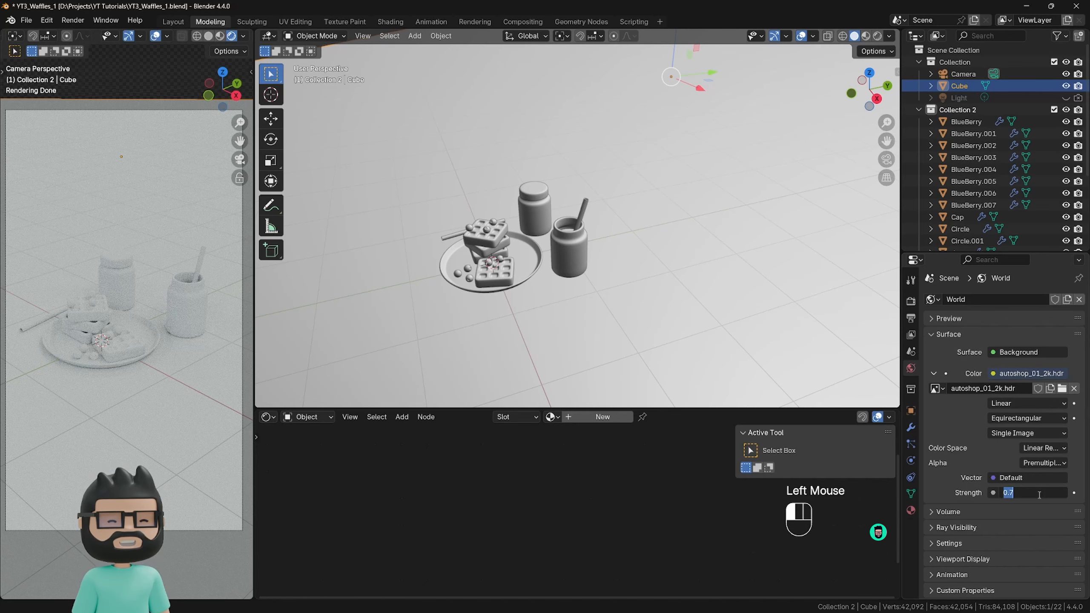
type(".5")
key("Return")
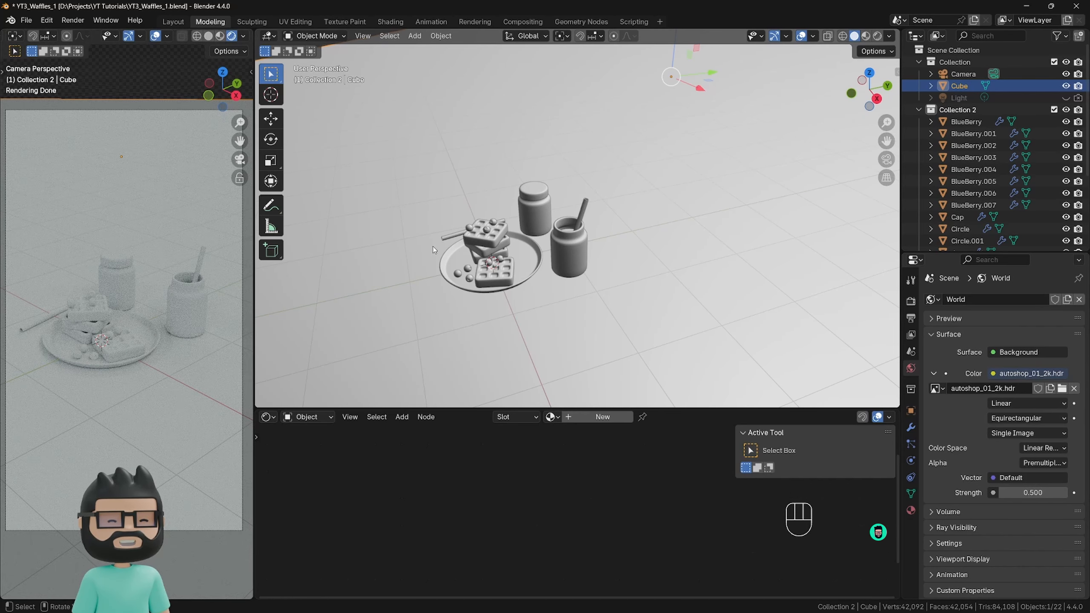
Add a point light to the scene and raise it above the plate of waffles.
scroll(496, 279, "down", 3)
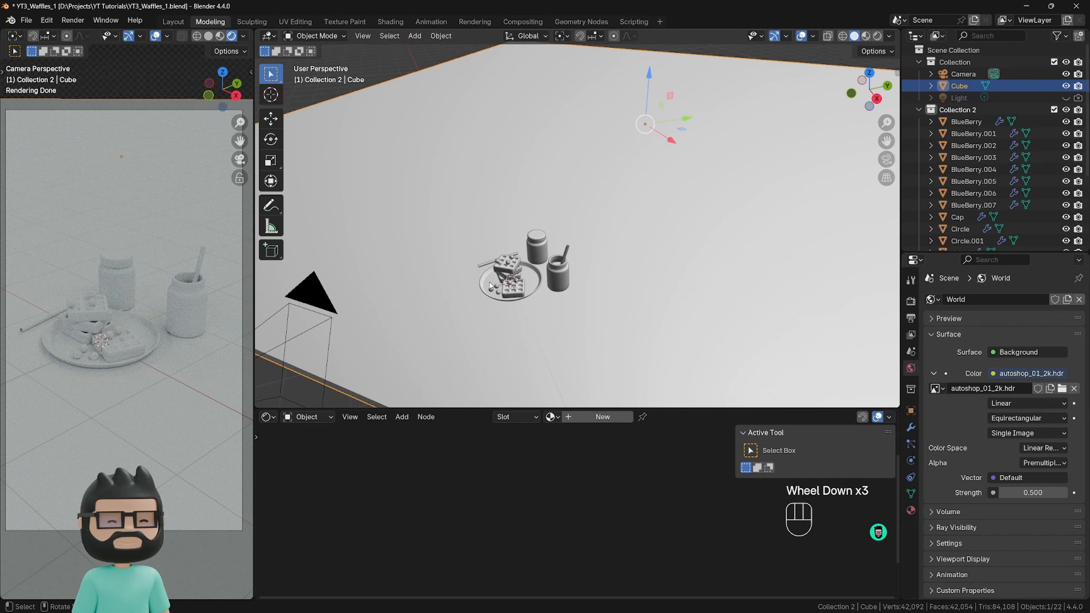
key("shift+a")
mouse_move(488, 286)
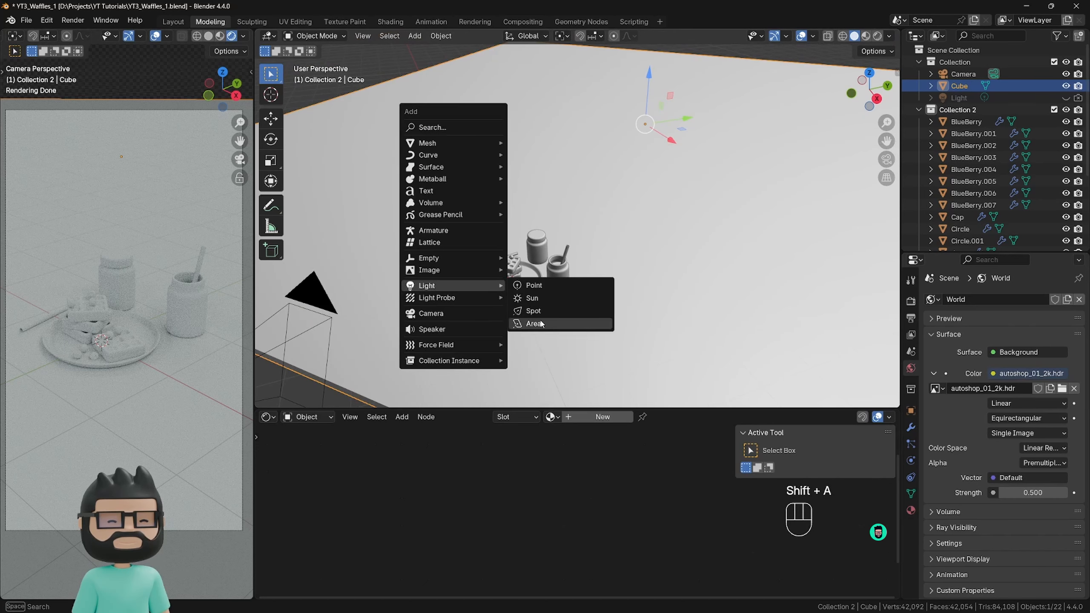
left_click(534, 286)
left_click_drag(510, 246, 500, 162)
middle_click_drag(514, 225, 555, 281)
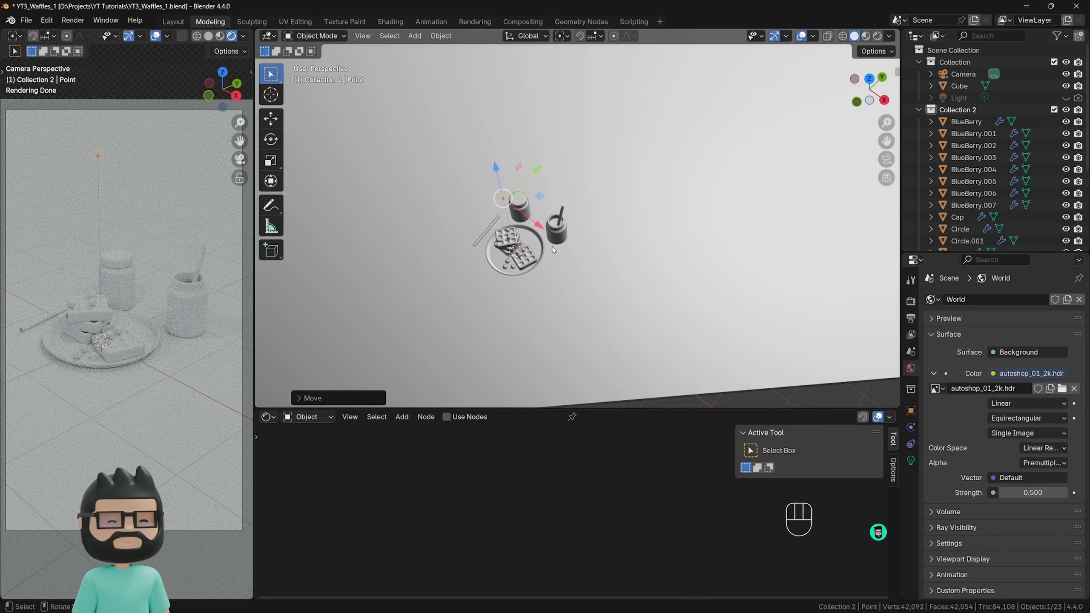
Reposition the point light above the table, beside the plate on the fork side and toward the camera.
middle_click_drag(554, 250, 466, 224)
left_click_drag(485, 230, 491, 166)
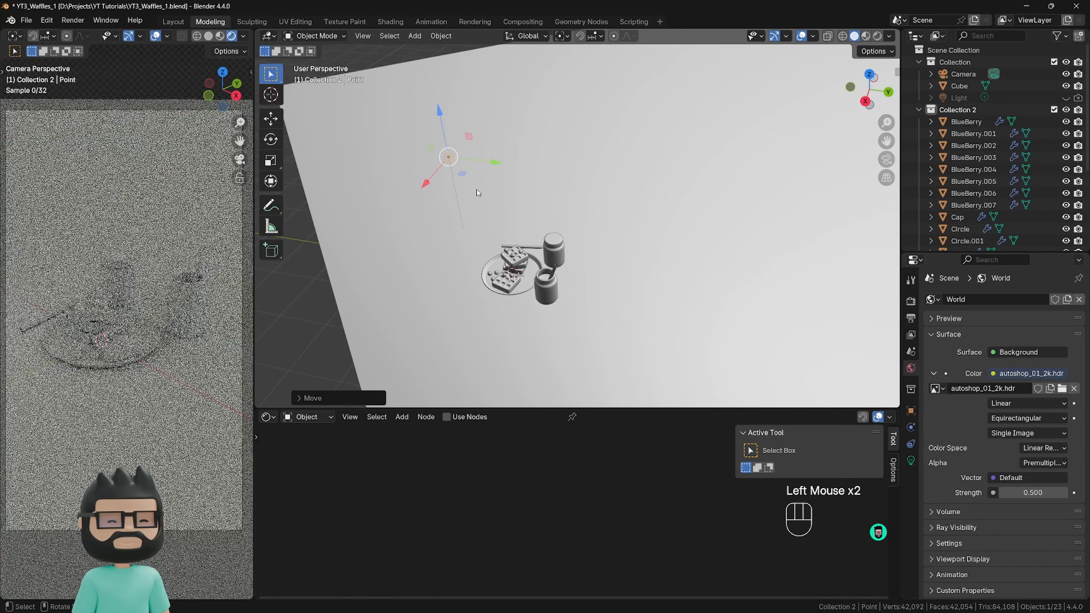
middle_click_drag(477, 191, 497, 262)
left_click_drag(452, 196, 473, 253)
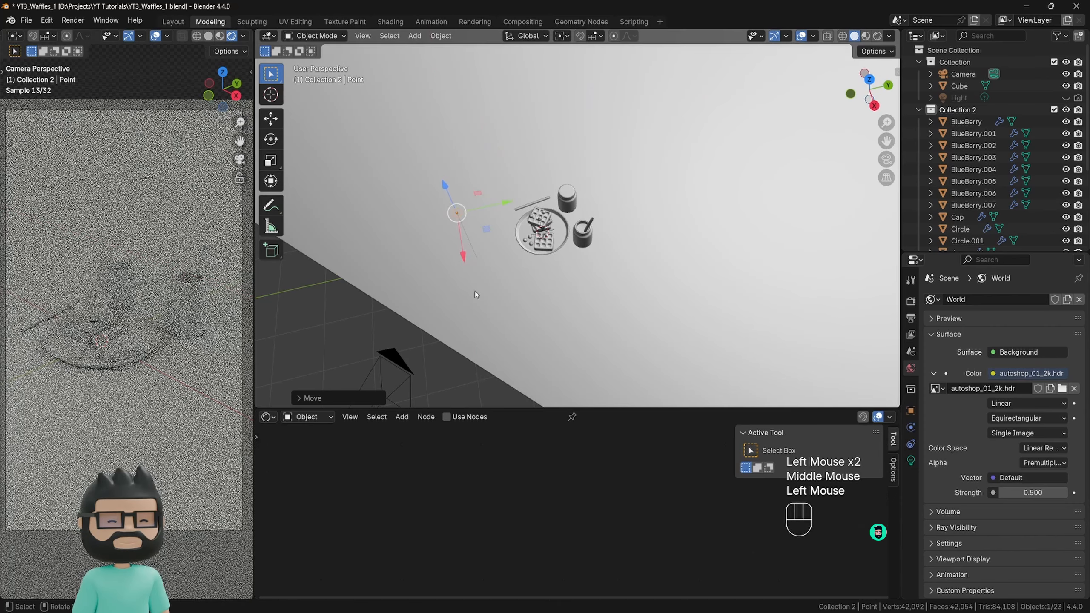
mouse_move(475, 291)
middle_mouse_down()
mouse_move(446, 336)
mouse_move(509, 317)
mouse_move(467, 283)
middle_mouse_up()
scroll(446, 336, "down", 2)
left_click_drag(488, 222, 478, 230)
left_click_drag(465, 273, 470, 276)
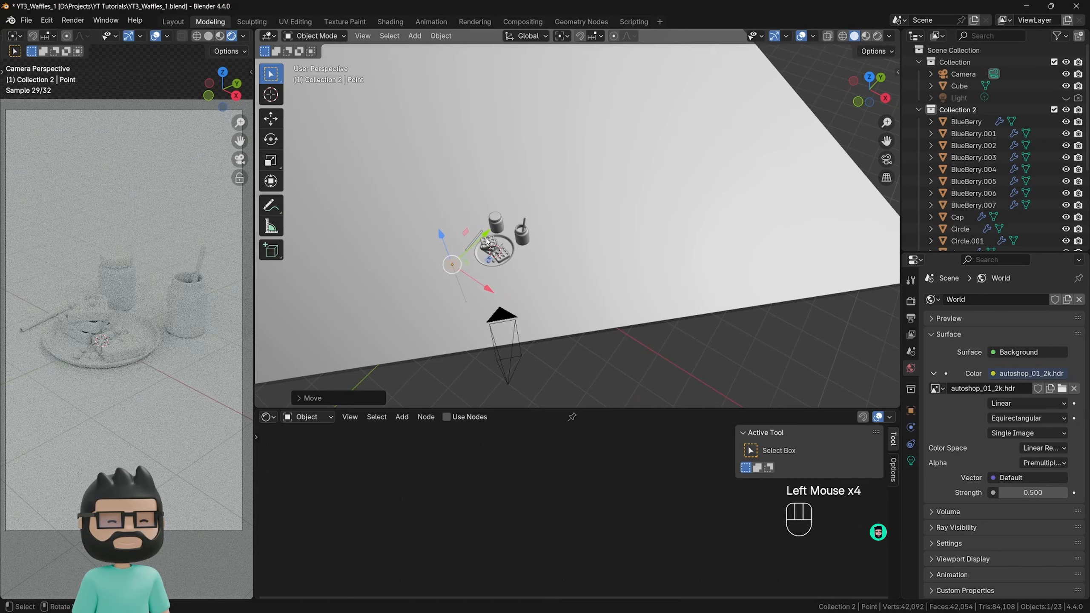
middle_click_drag(482, 210, 483, 229)
left_click_drag(470, 244, 479, 233)
left_click_drag(481, 269, 478, 269)
middle_click_drag(479, 274, 460, 263)
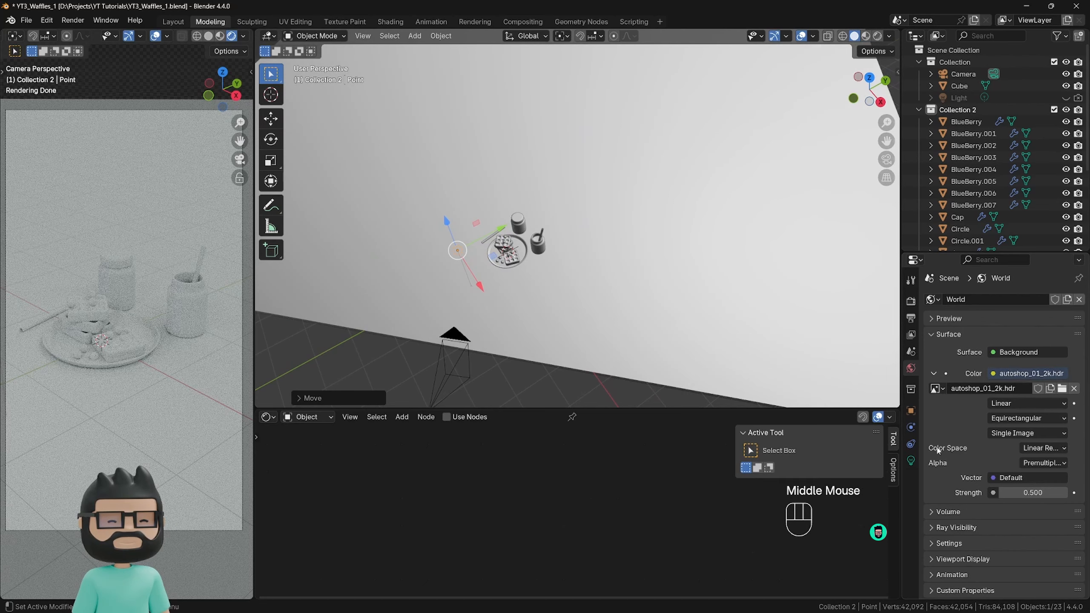
Set the point light's power to 100 W.
left_click(910, 461)
double_click(1005, 377)
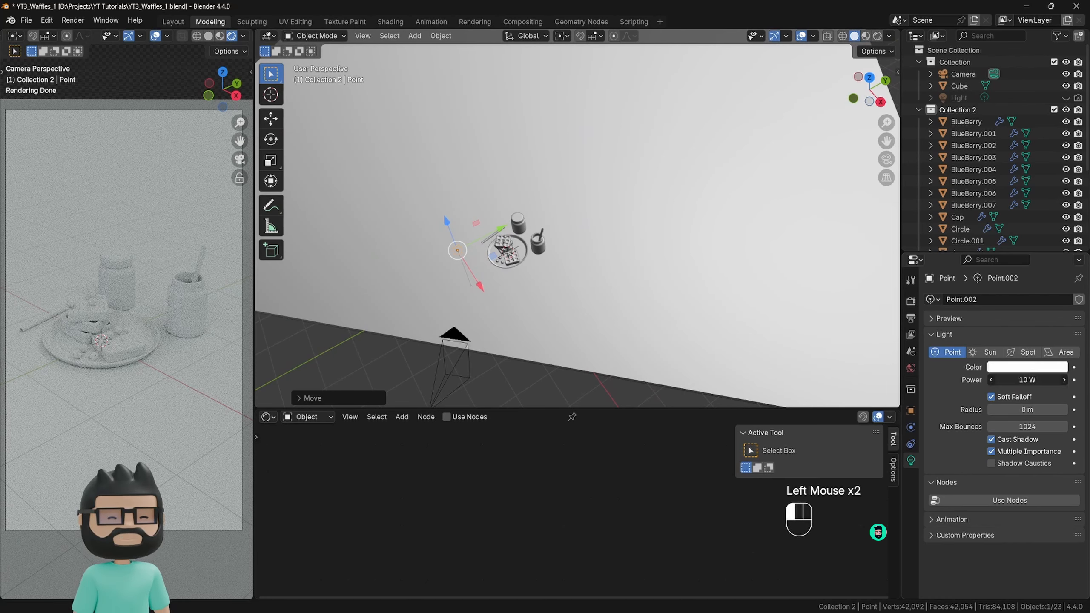
type("100")
key("Return")
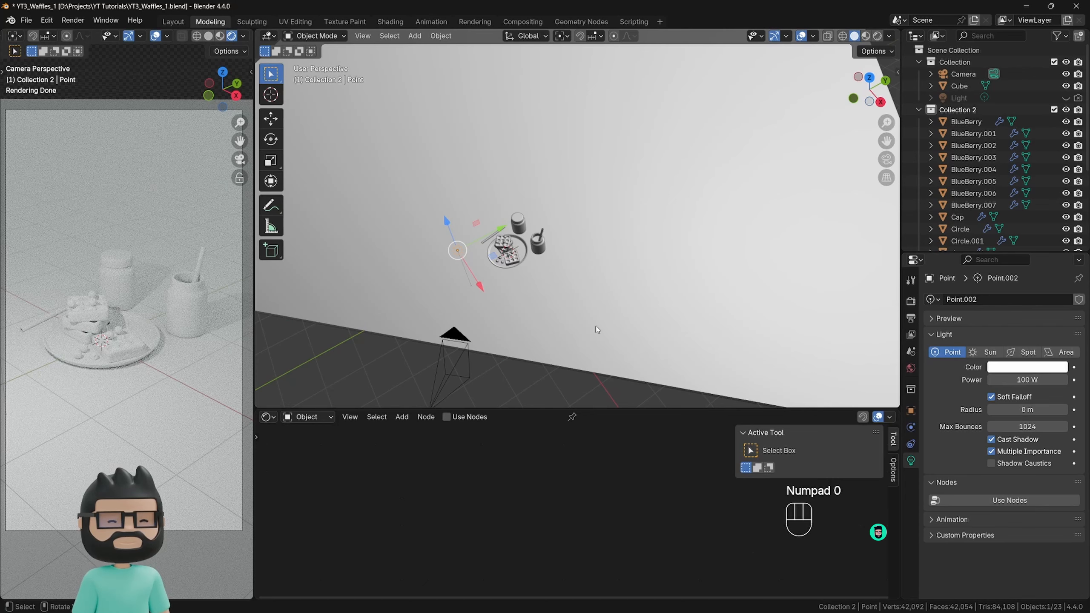
Duplicate the point light to the opposite side of the plate, beyond the open jar, and set the copy's power to 25 W.
key("shift+d")
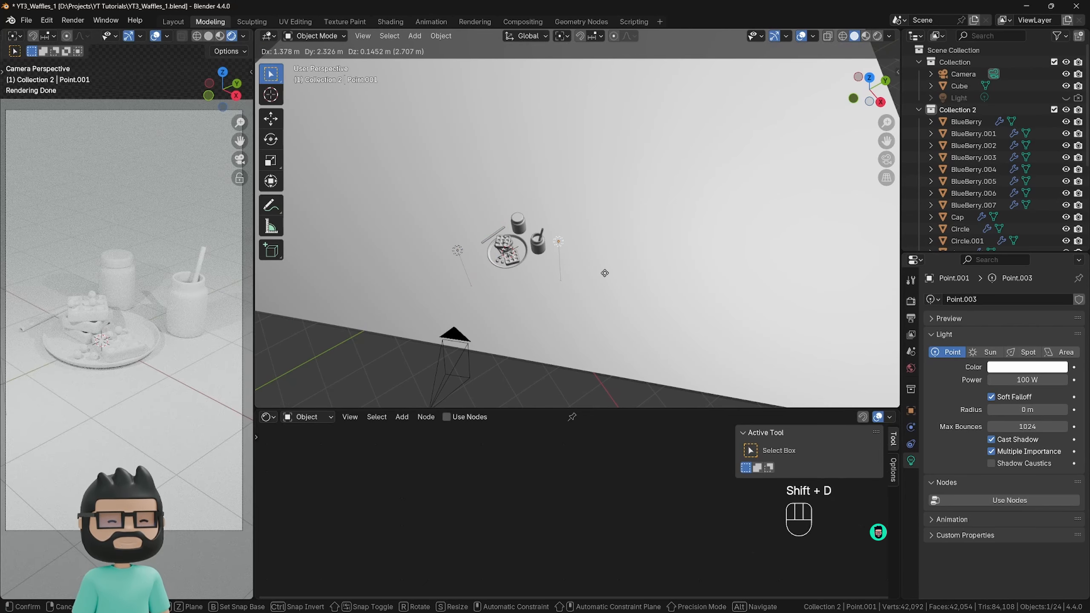
key("shift+z")
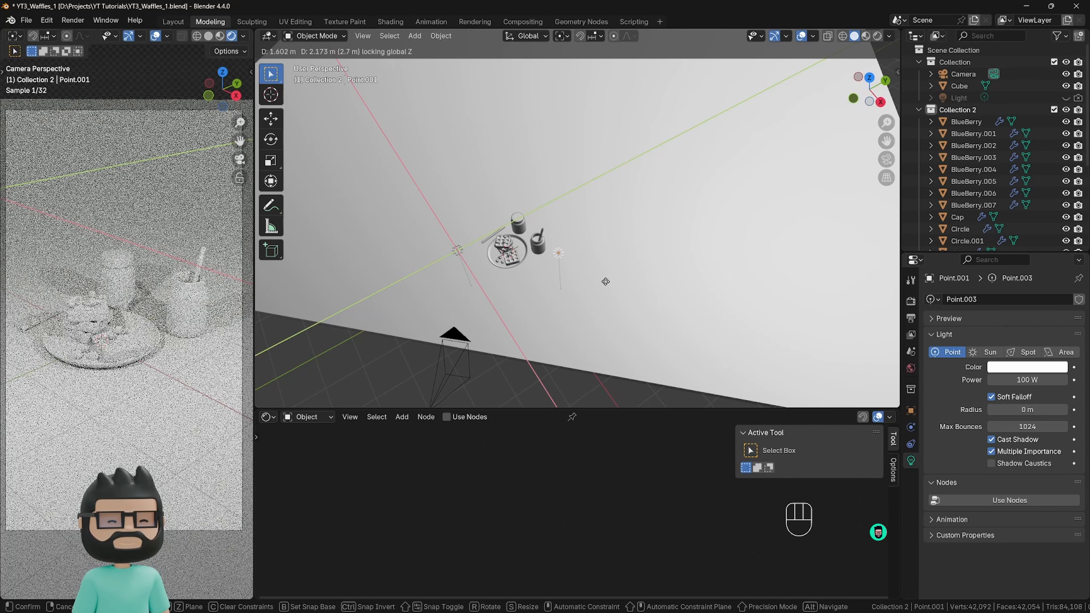
left_click(618, 256)
double_click(1004, 381)
type("25")
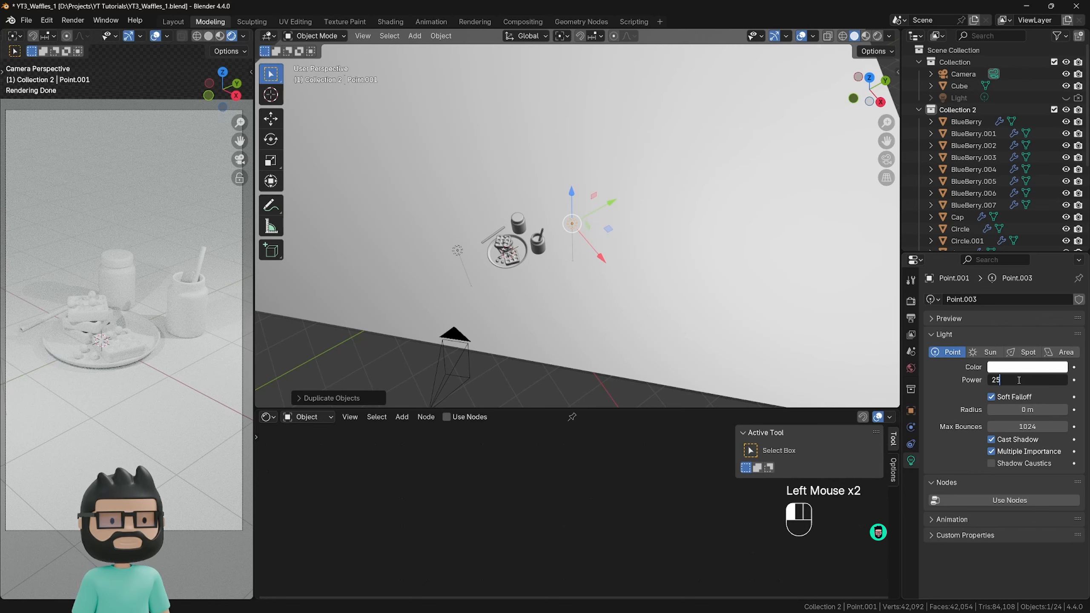
key("Return")
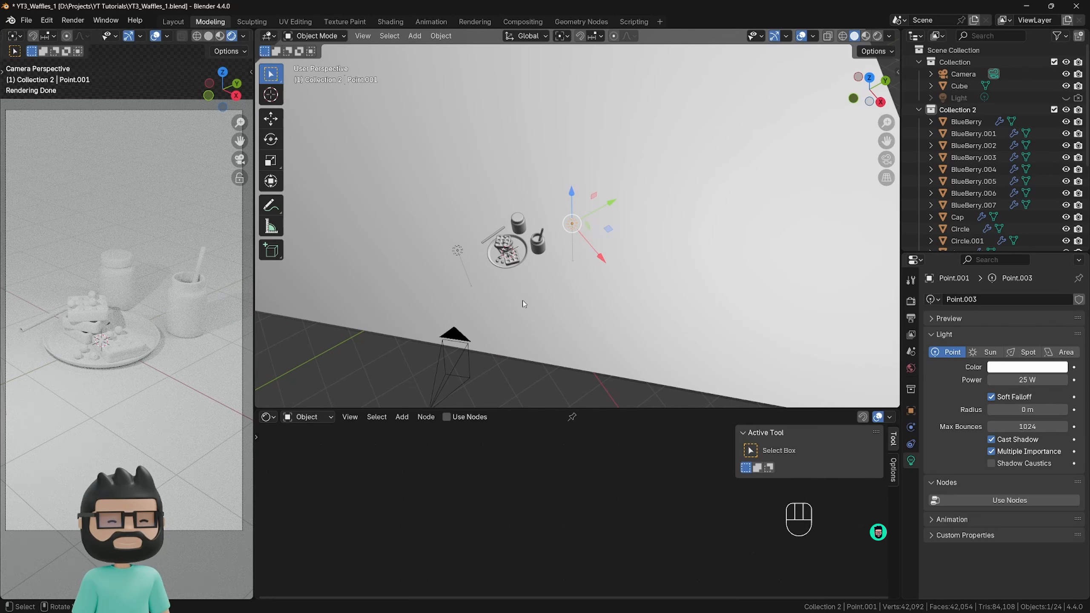
Select the front waffle on the plate and create a new material for it.
scroll(493, 320, "up", 3)
mouse_move(493, 320)
middle_mouse_down("shift")
mouse_move(506, 361)
mouse_move(499, 320)
middle_mouse_up("shift")
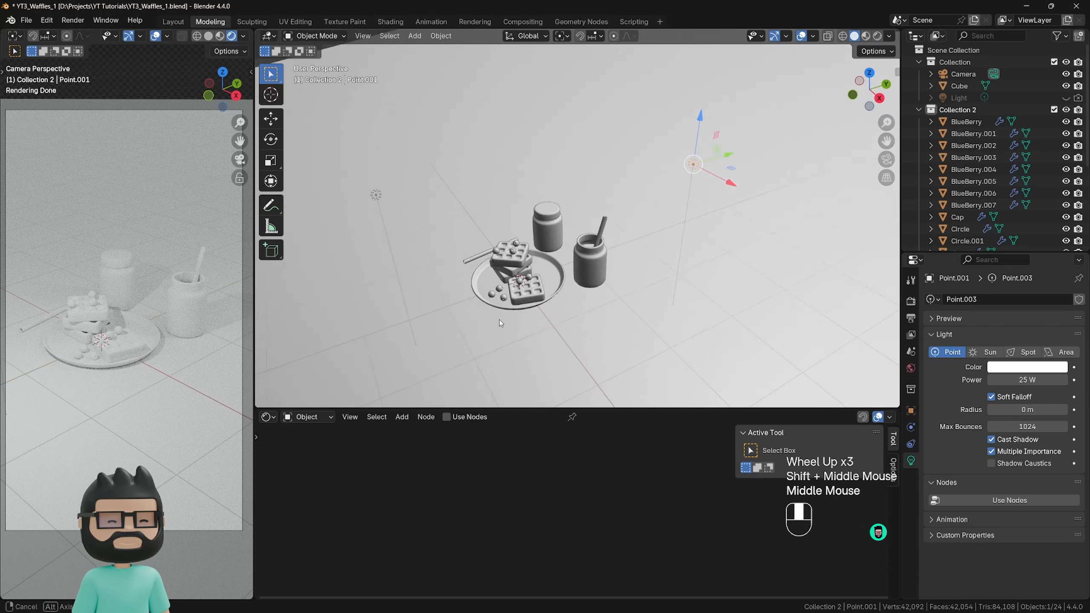
scroll(514, 313, "up", 1)
scroll(514, 312, "up", 1)
left_click(554, 253)
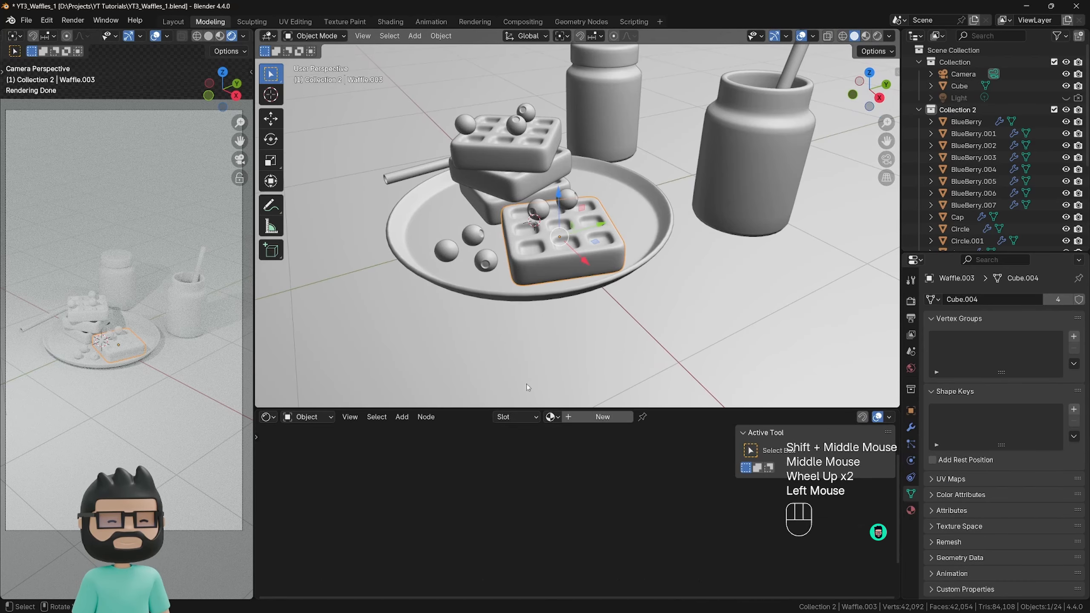
left_click(614, 418)
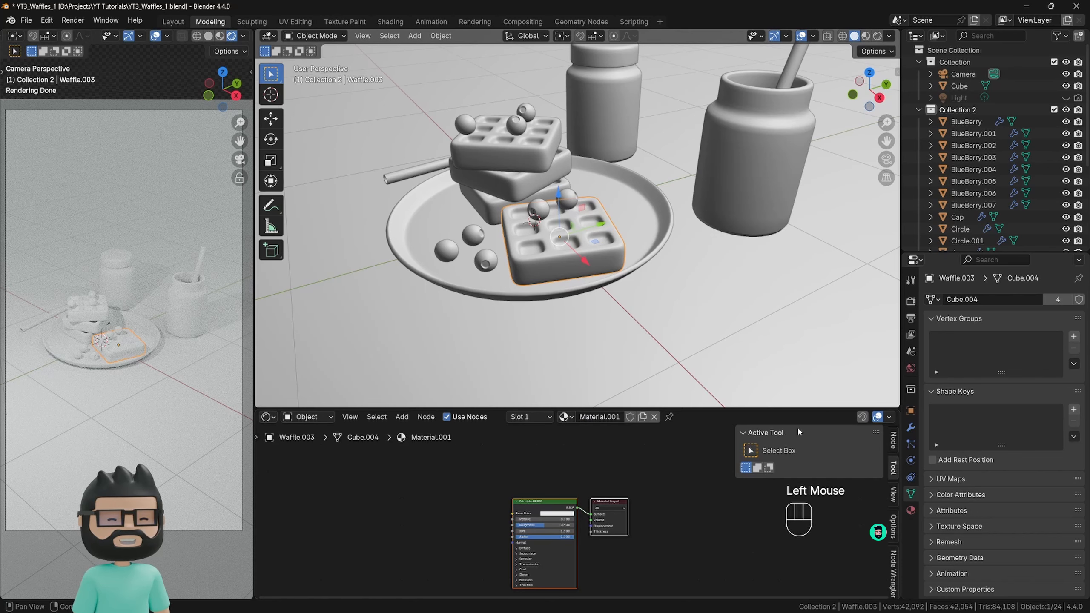
Hide the Shader Editor's sidebar, enlarge the editor area and frame the Principled BSDF and Material Output nodes.
key("n")
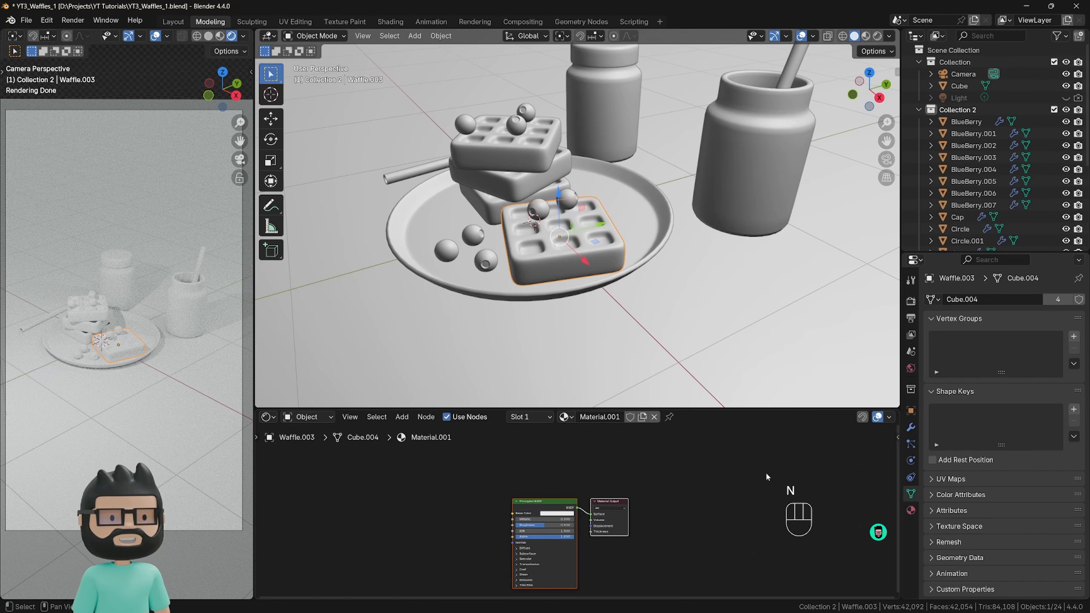
left_click_drag(561, 406, 564, 271)
scroll(529, 406, "up", 2)
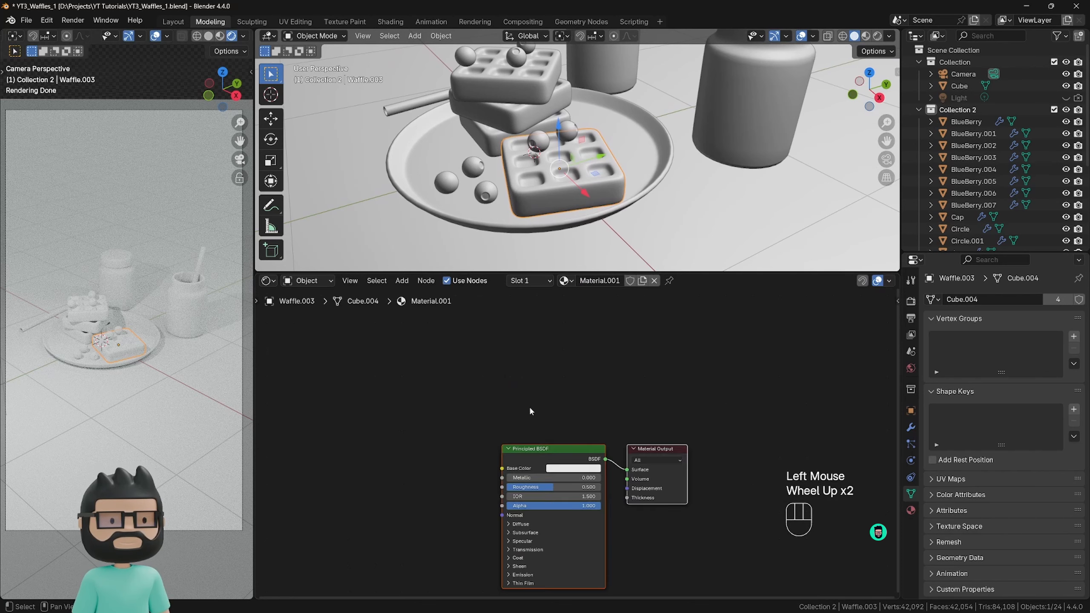
scroll(529, 406, "up", 1)
middle_click_drag(529, 406, 532, 350)
scroll(540, 399, "up", 1)
scroll(540, 399, "up", 1)
middle_click_drag(540, 399, 537, 373)
scroll(534, 371, "down", 1)
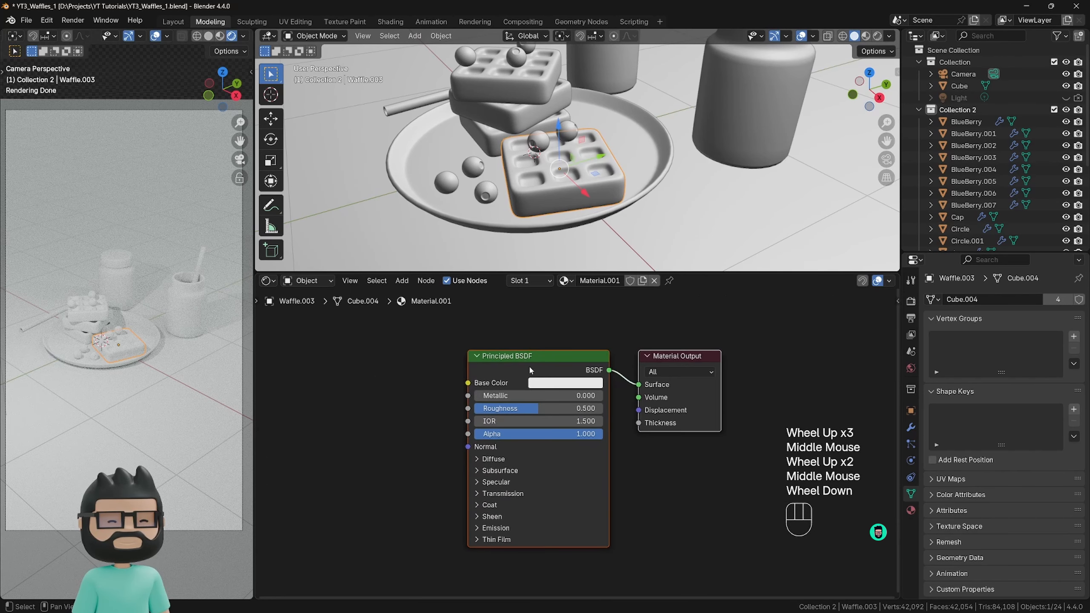
Try a peach base color, #E7B58EFF, on the waffle material.
left_click(564, 382)
left_click_drag(580, 242, 572, 255)
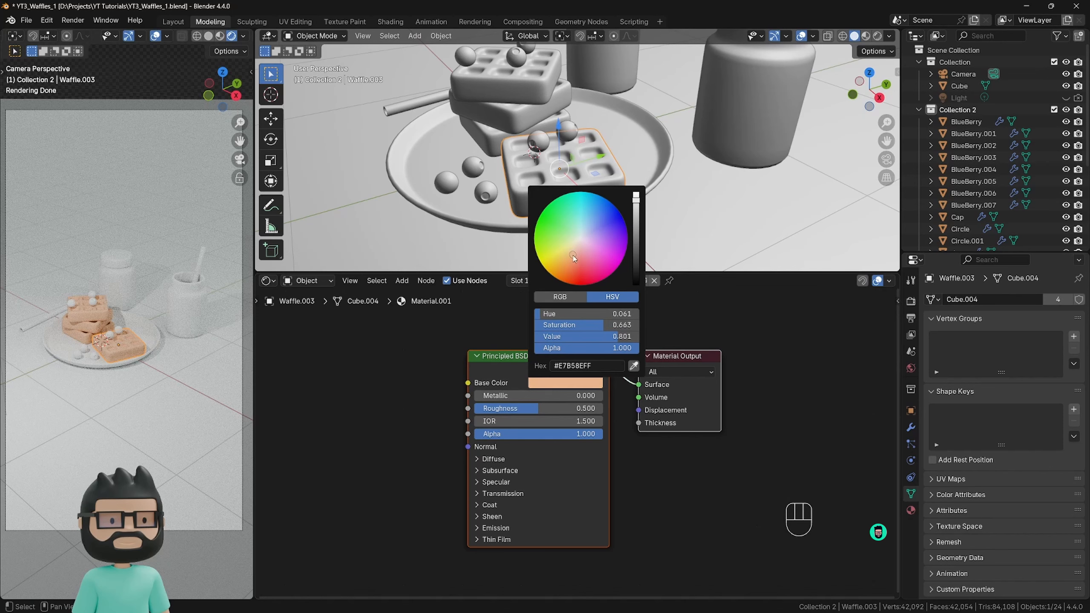
left_click(397, 435)
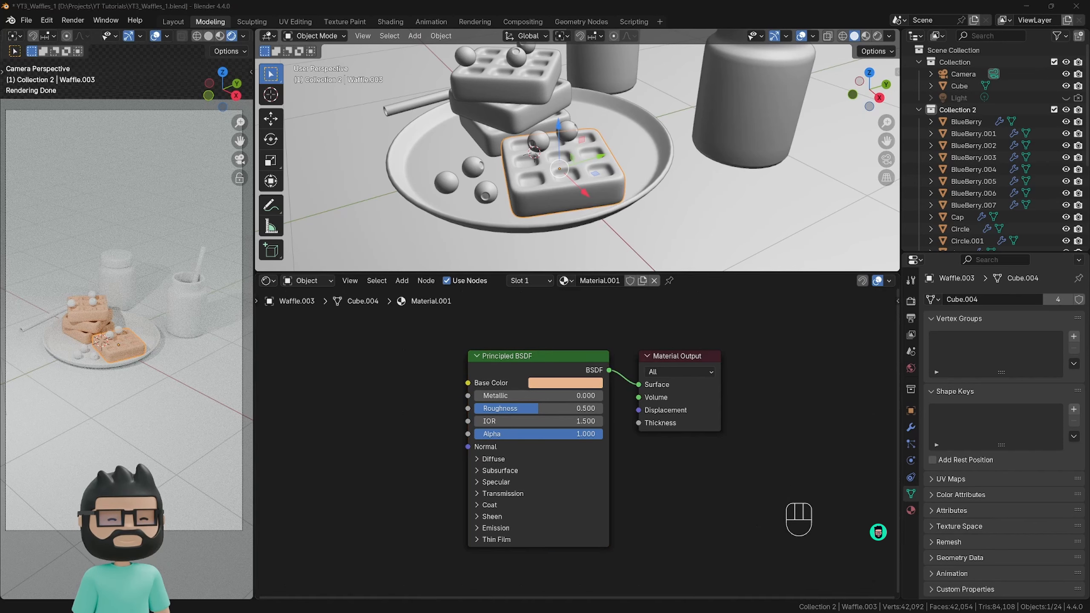
Sample a golden yellow with the eyedropper for the waffle material's base color, giving #FDC970FF.
left_click(561, 384)
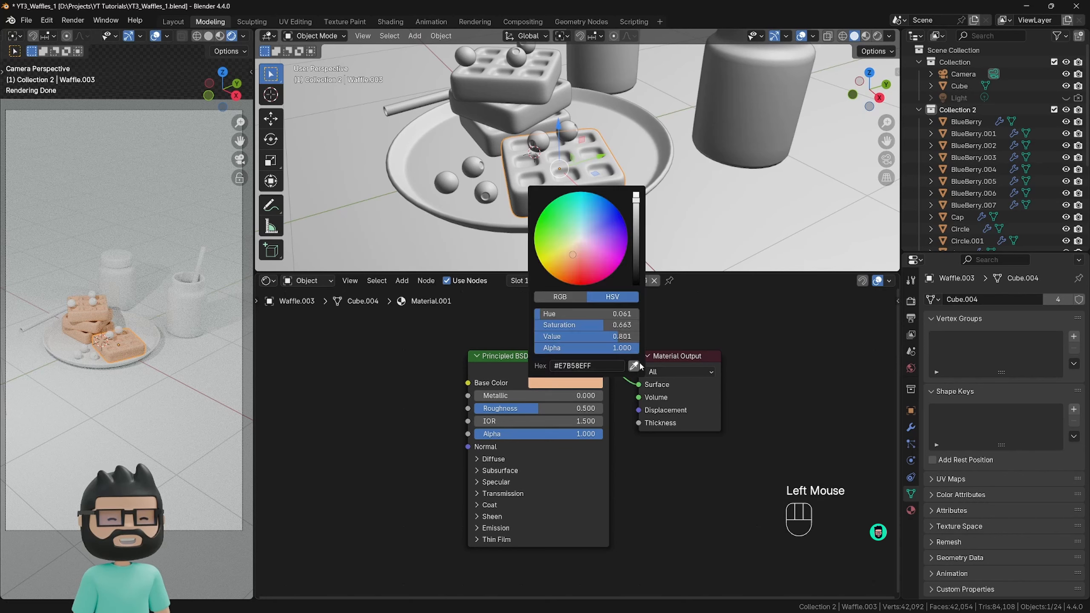
left_click(640, 367)
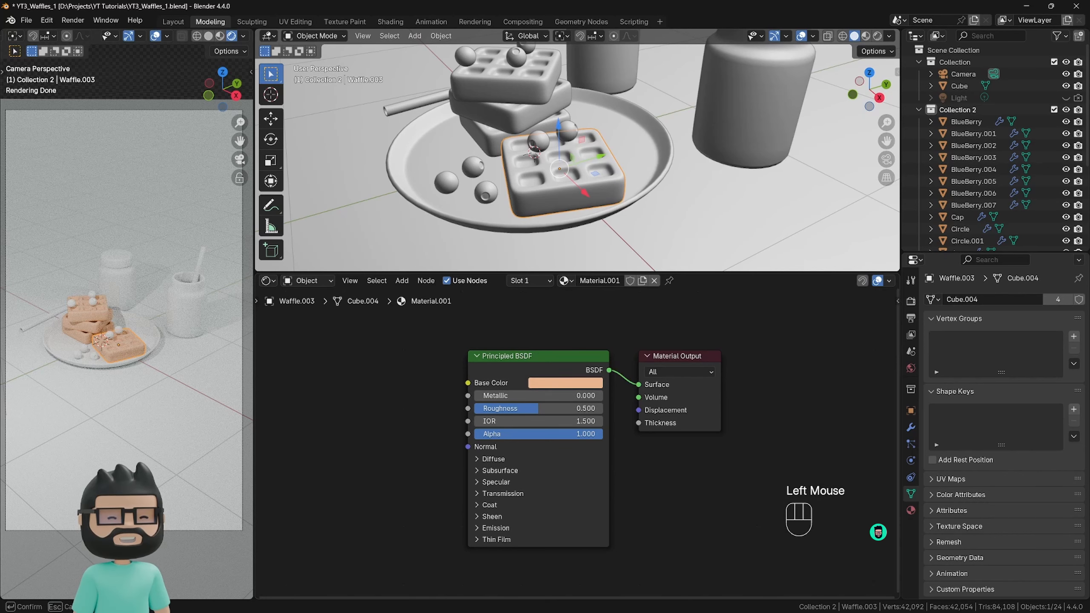
left_click(120, 344)
left_click(564, 383)
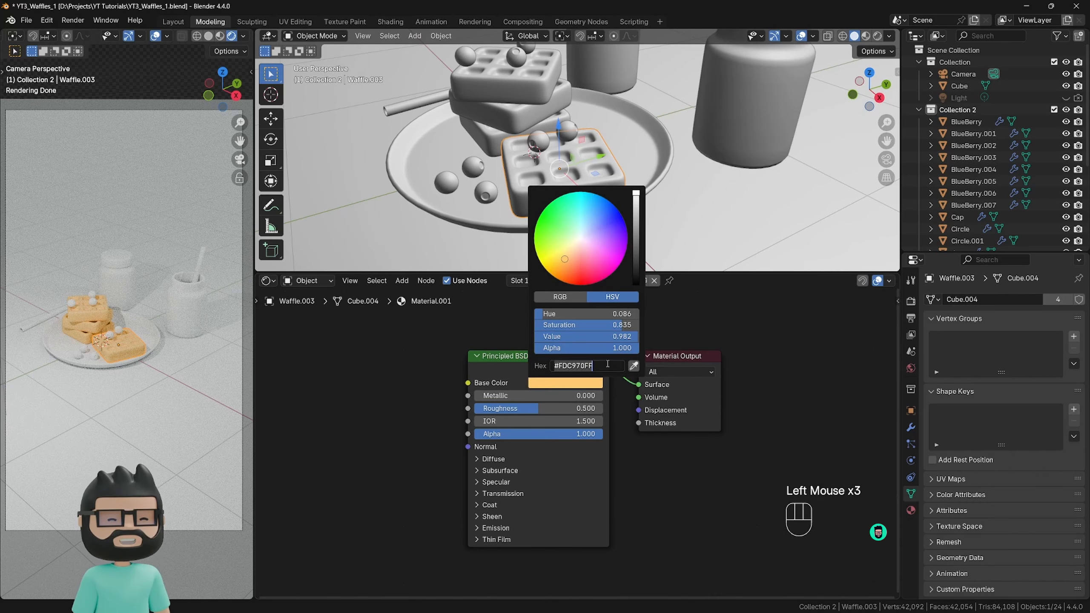
left_click_drag(609, 364, 549, 366)
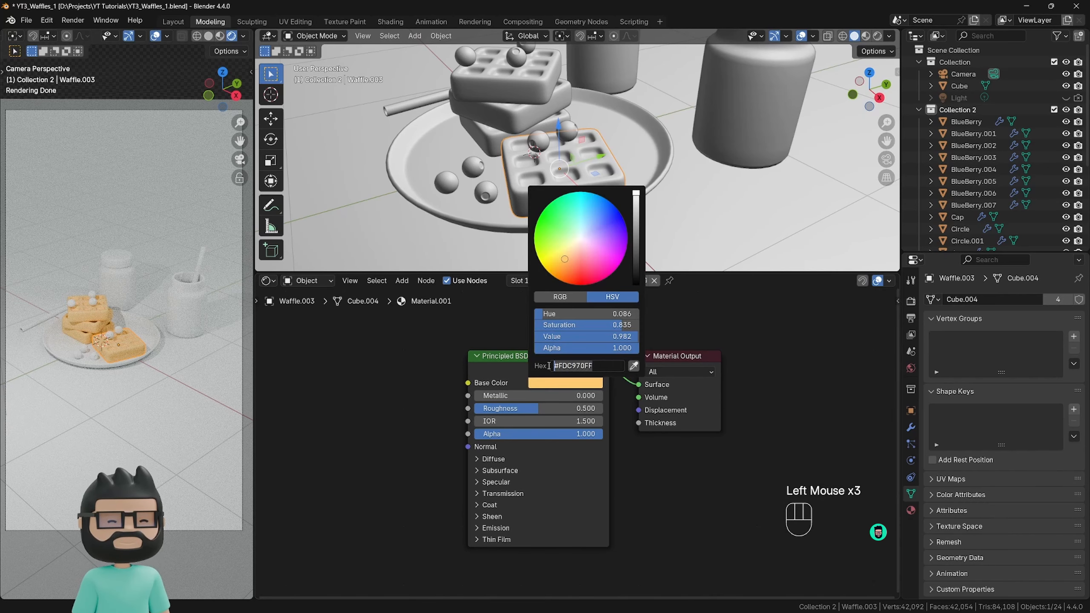
key("Return")
left_click(561, 385)
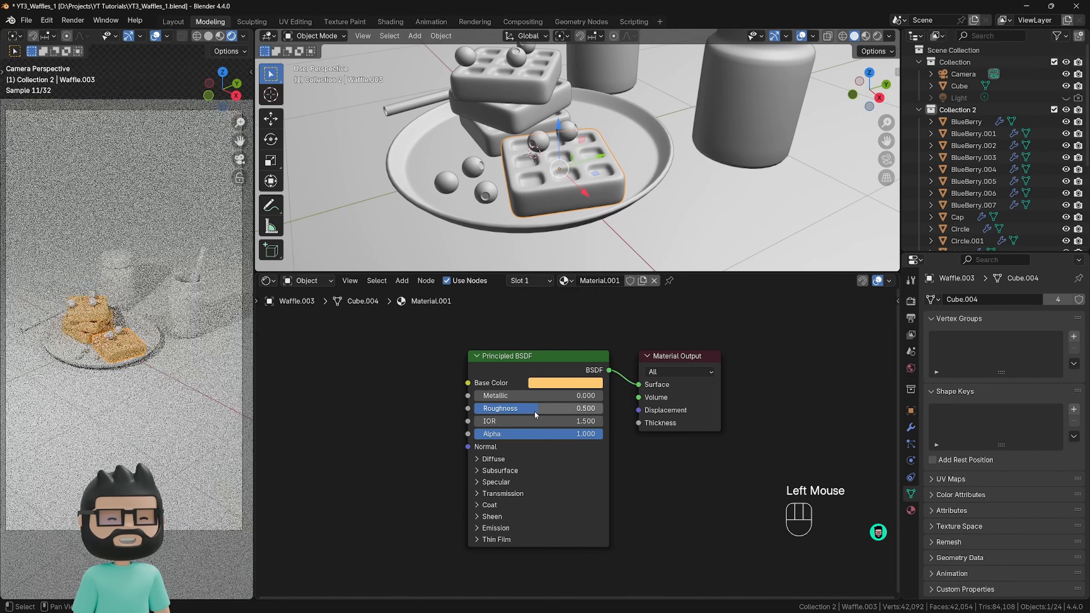
Set the waffle material's roughness to 0.9.
left_click_drag(536, 408, 586, 408)
left_click(571, 408)
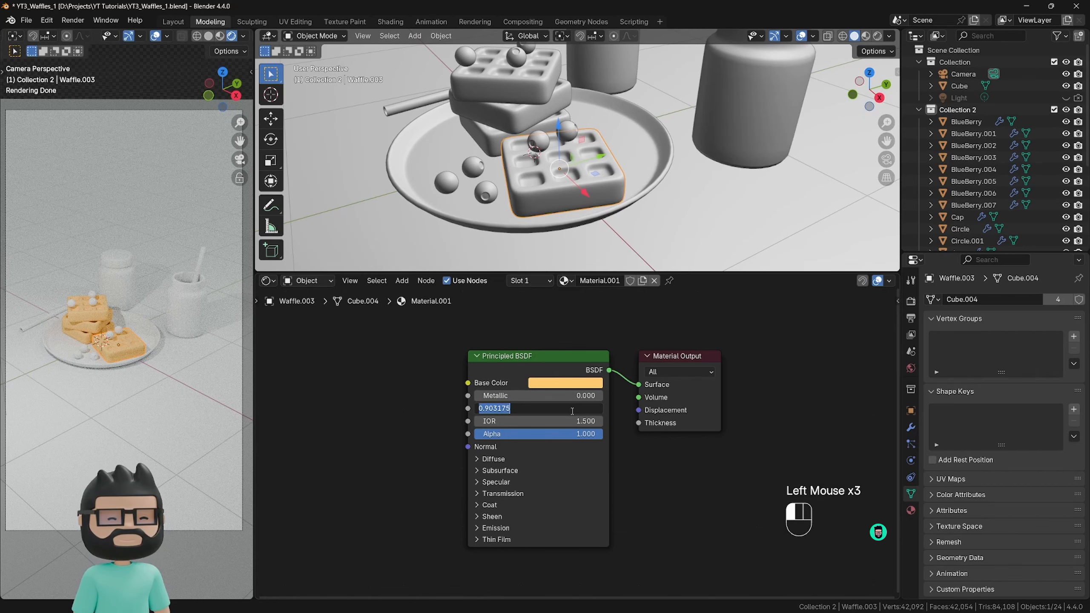
type("0.9")
key("Return")
left_click(364, 376)
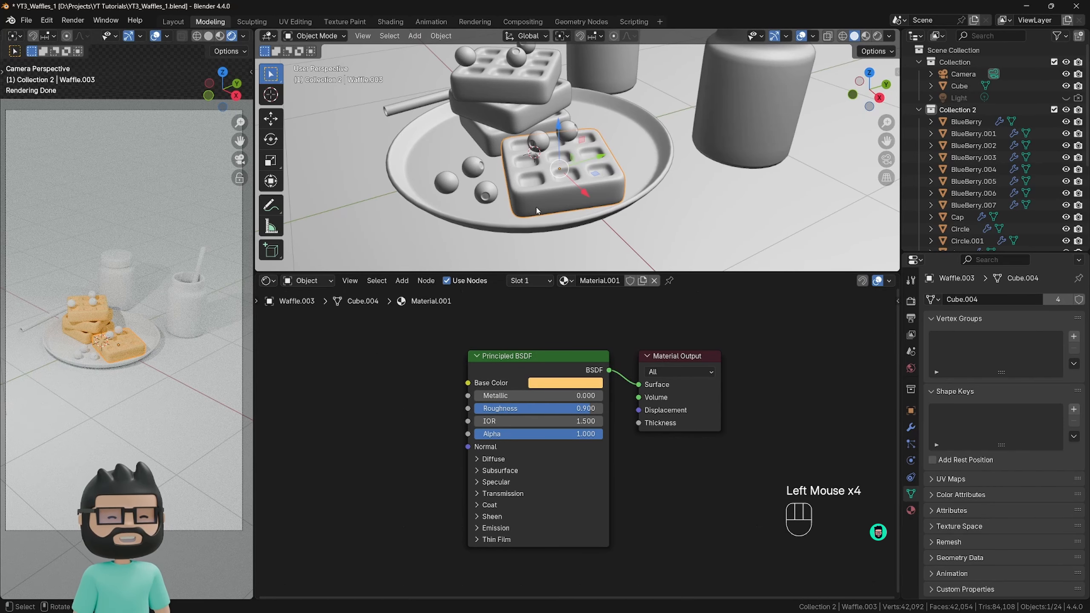
Select a blueberry on the front waffle, create a new material for it and choose a dark blue base color.
left_click(544, 147)
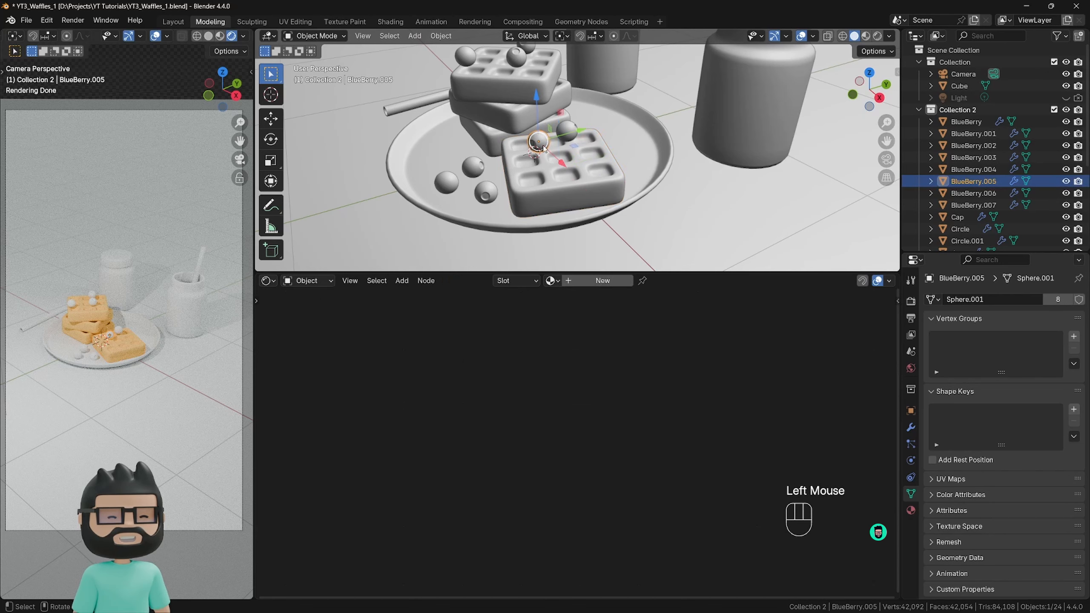
left_click(599, 281)
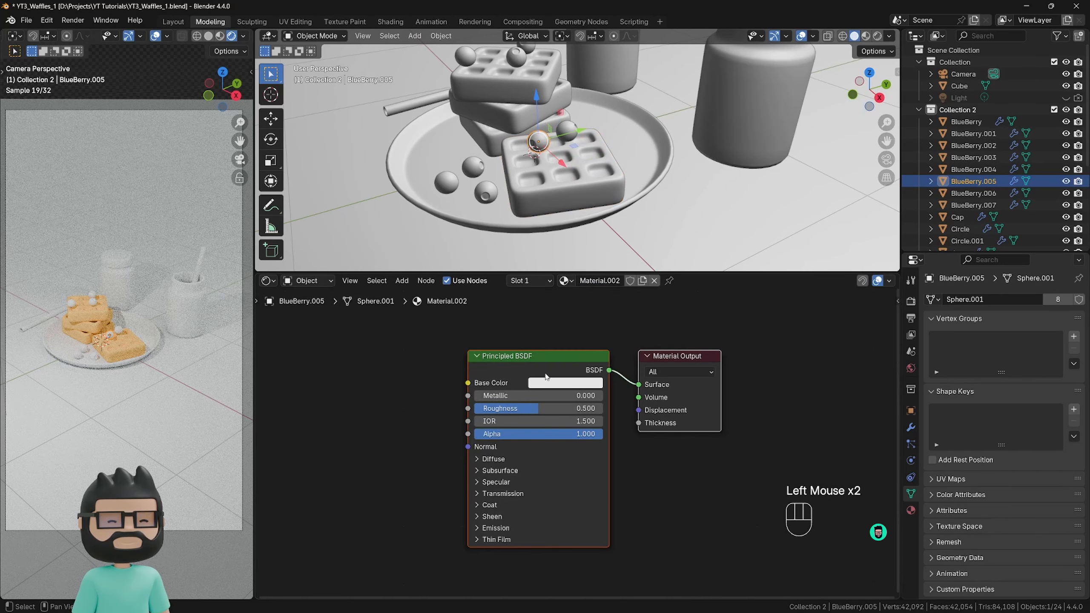
left_click(565, 382)
left_click(571, 381)
mouse_move(586, 235)
left_mouse_down()
mouse_move(591, 212)
mouse_move(636, 223)
mouse_move(636, 245)
mouse_move(592, 215)
left_mouse_up()
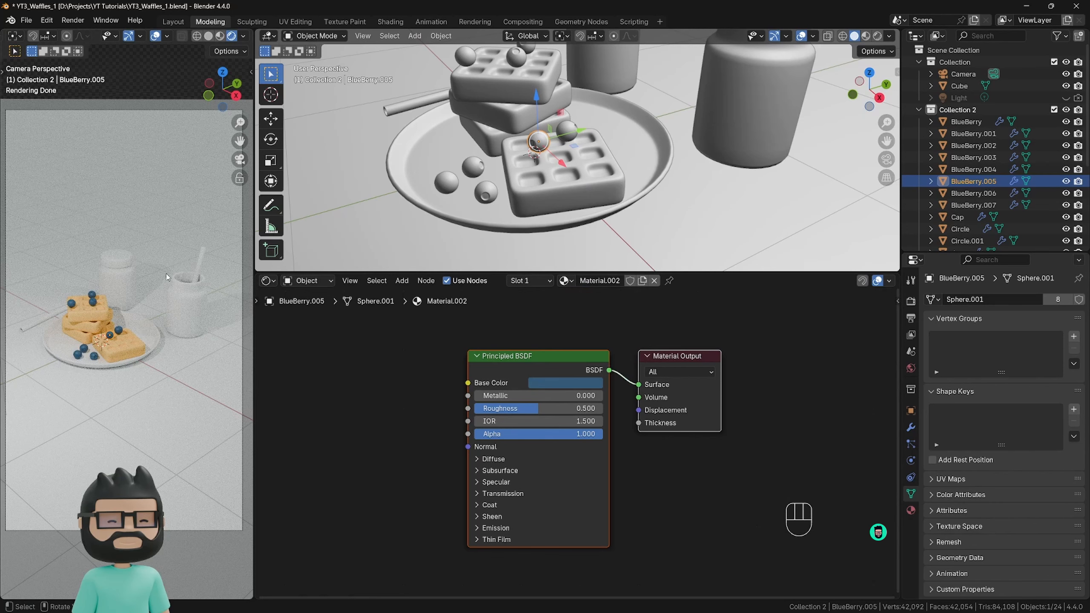
Give the open jar a new material with transmission weight 1.0 and roughness 0.062.
left_click(180, 303)
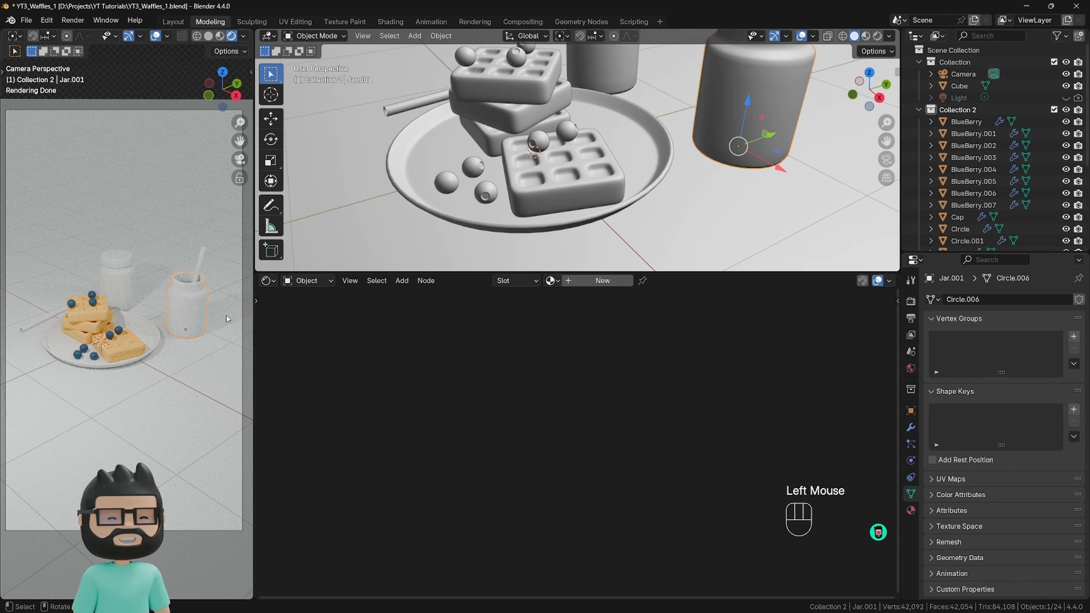
scroll(522, 285, "down", 1)
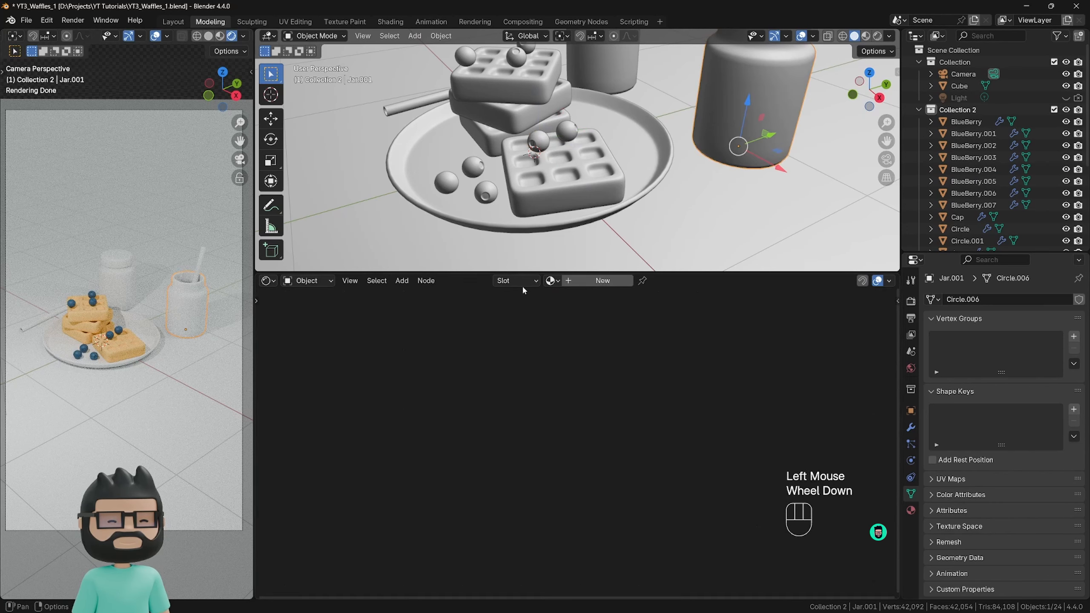
left_click(590, 286)
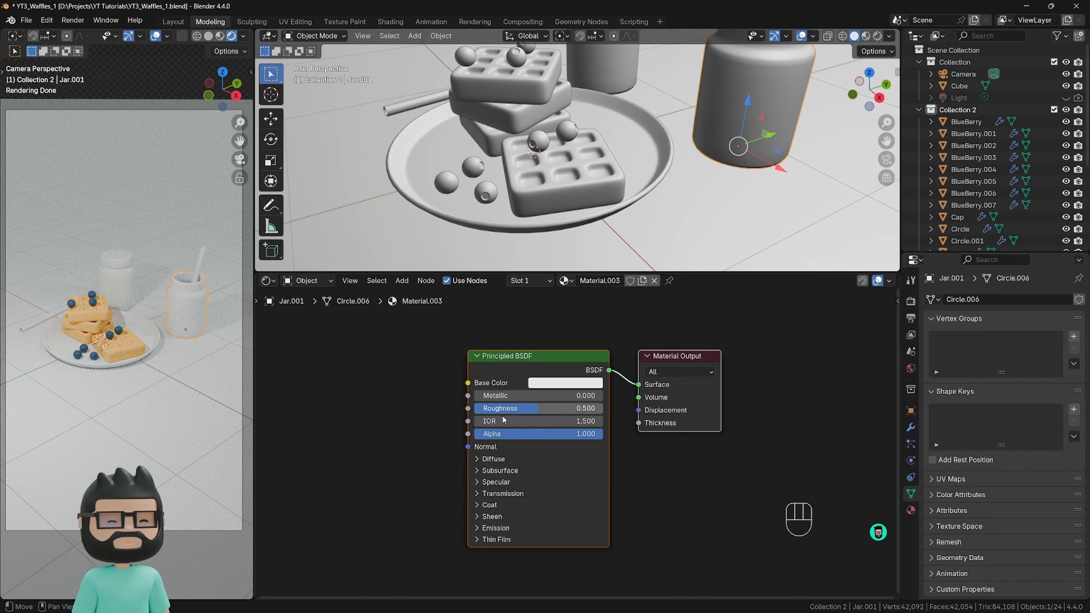
left_click(481, 494)
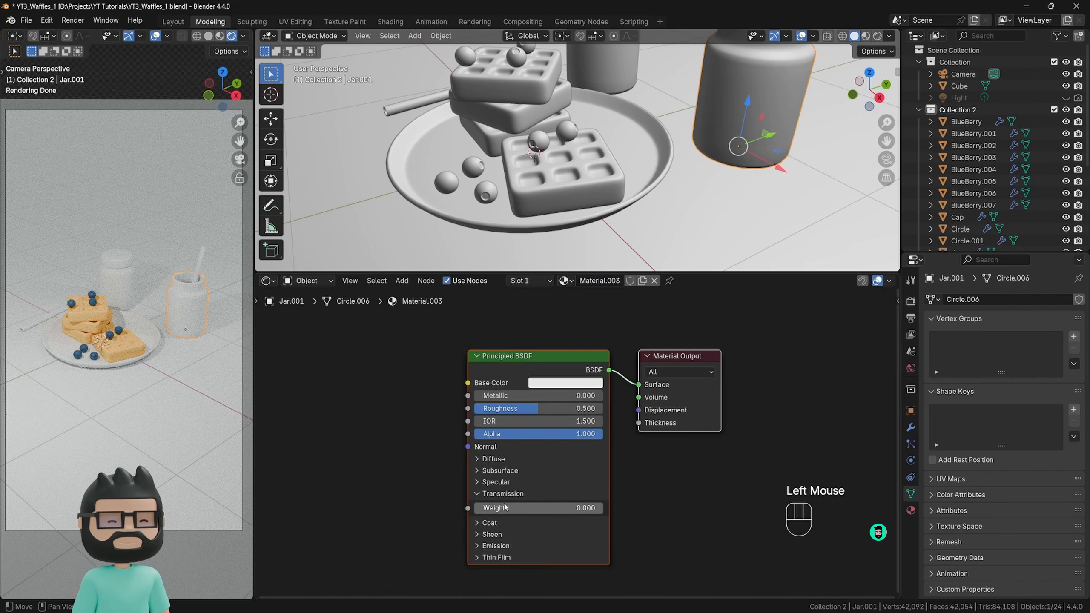
left_click_drag(487, 508, 604, 511)
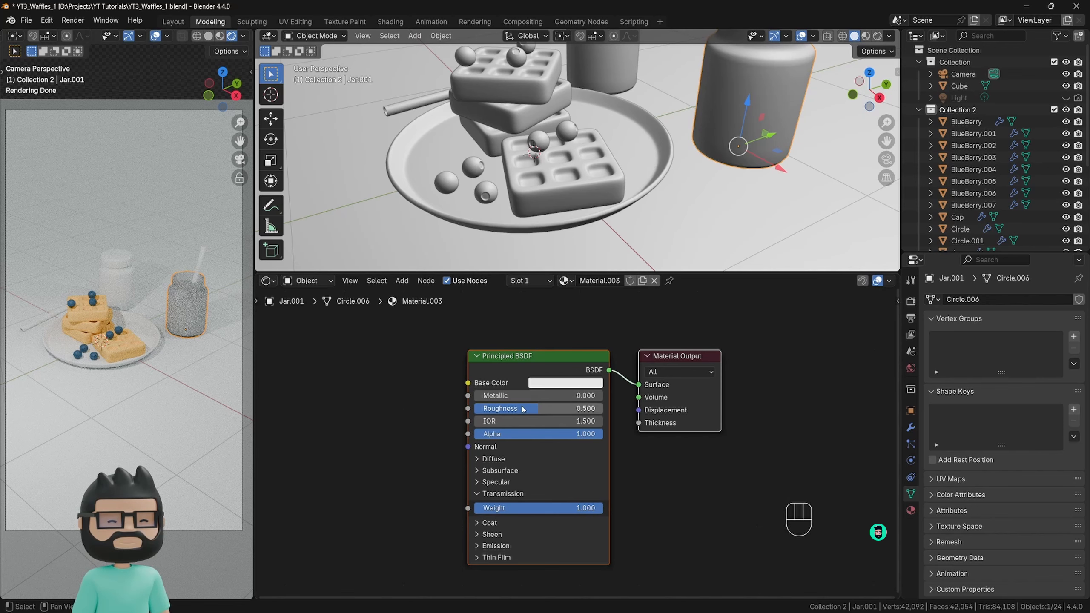
left_click_drag(533, 408, 482, 408)
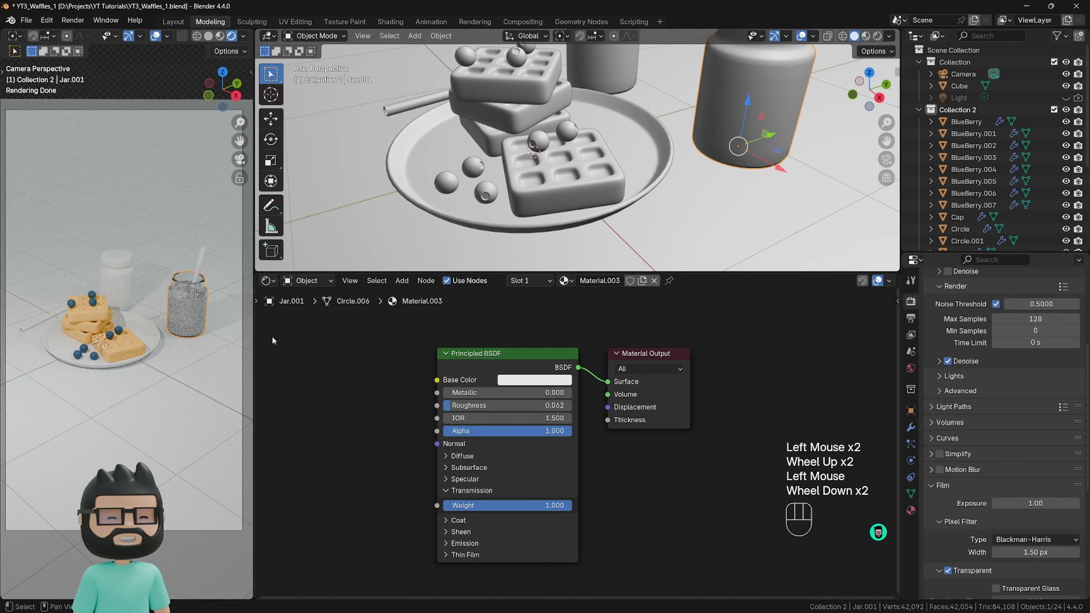
Add a Glass BSDF shader to the jar material and connect it to the Material Output's Surface.
middle_click_drag(395, 354, 414, 436)
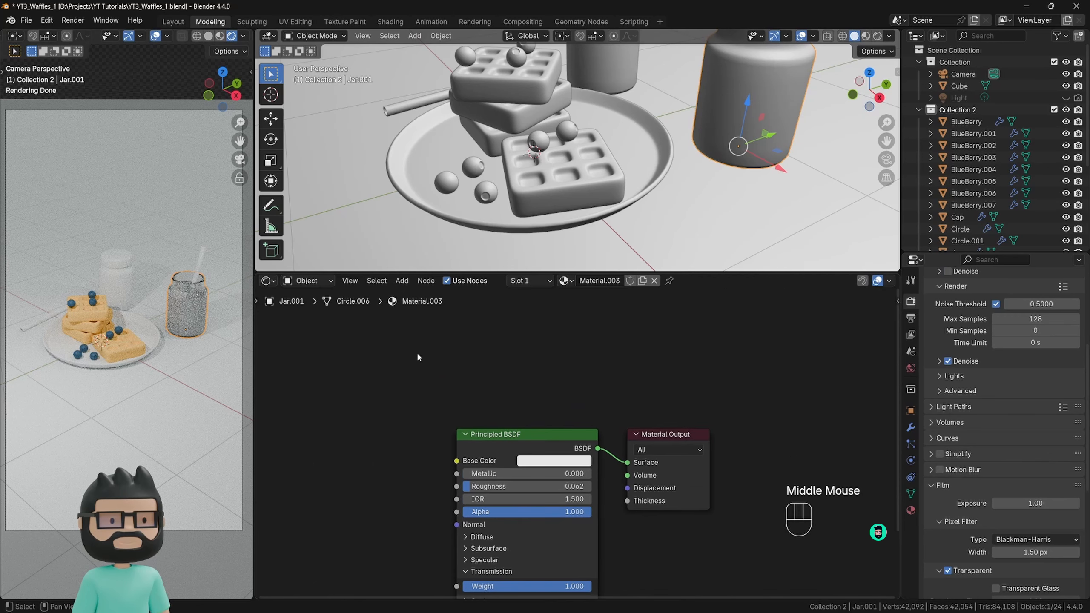
left_click(406, 358)
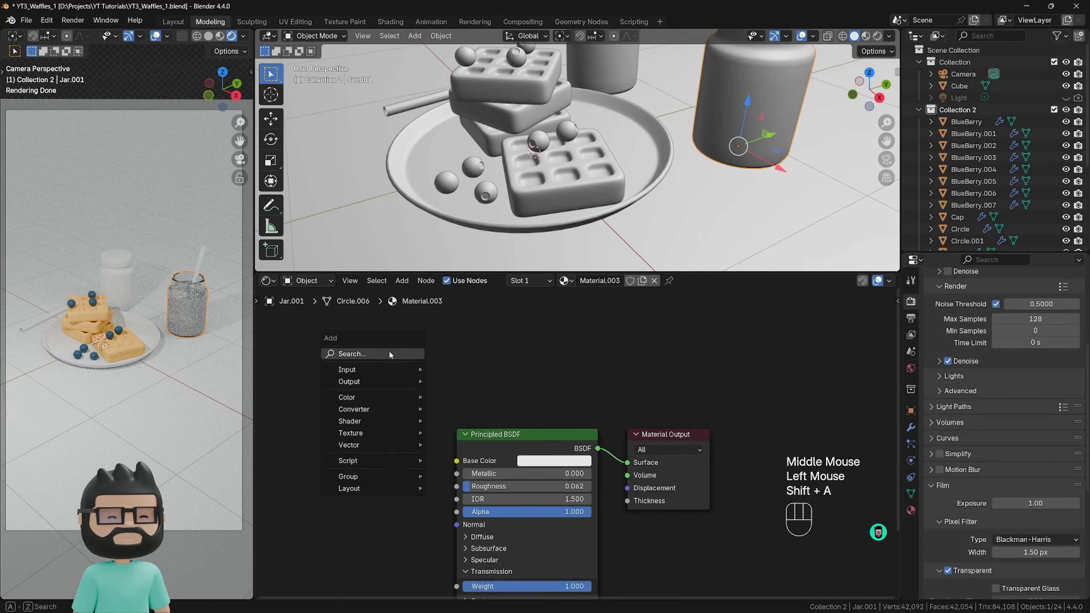
left_click(390, 354)
type("gla")
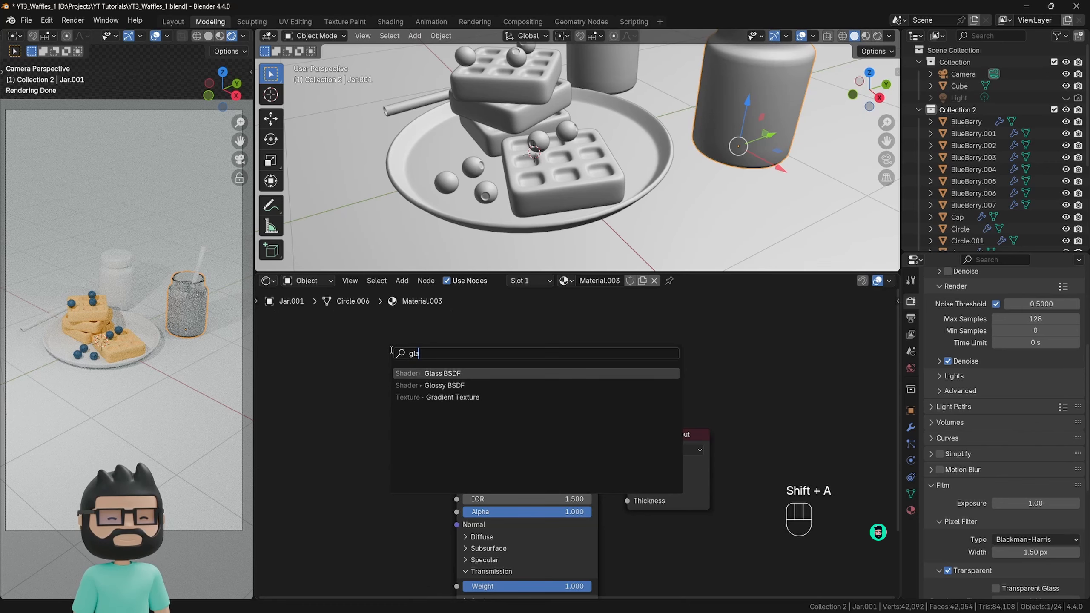
key("Return")
left_click(546, 352)
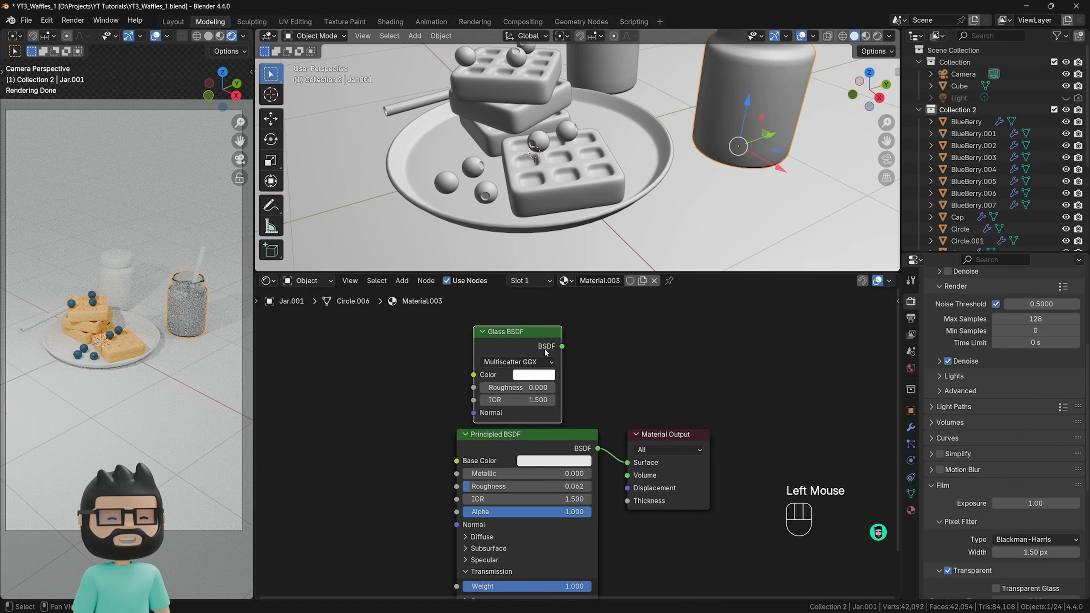
left_click_drag(562, 346, 645, 353)
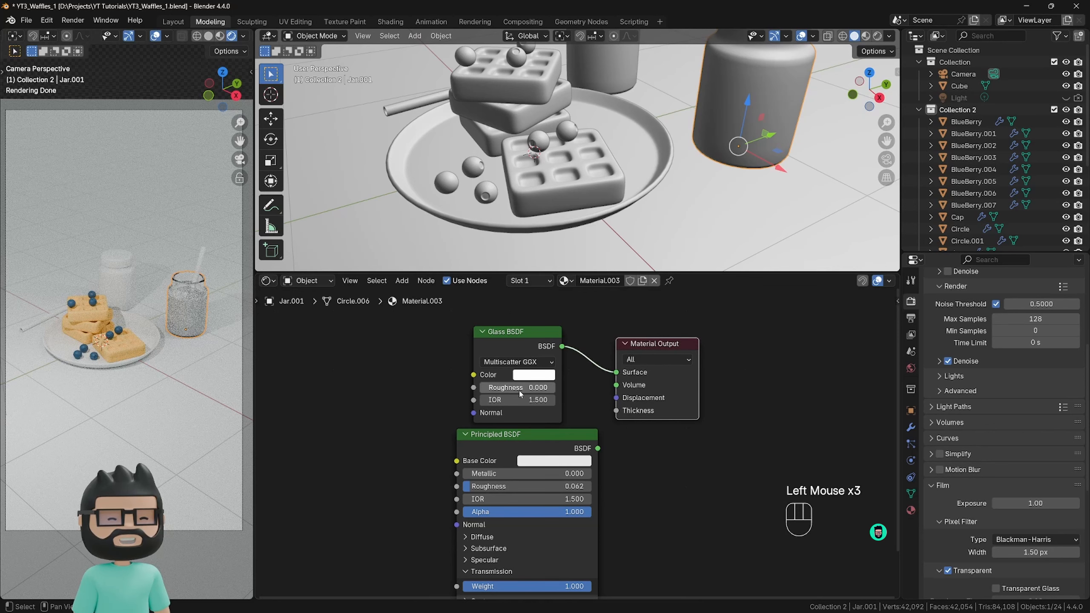
Move the unused Principled BSDF node slightly aside and set the Glass BSDF's IOR to 1.3.
left_click_drag(513, 439, 509, 446)
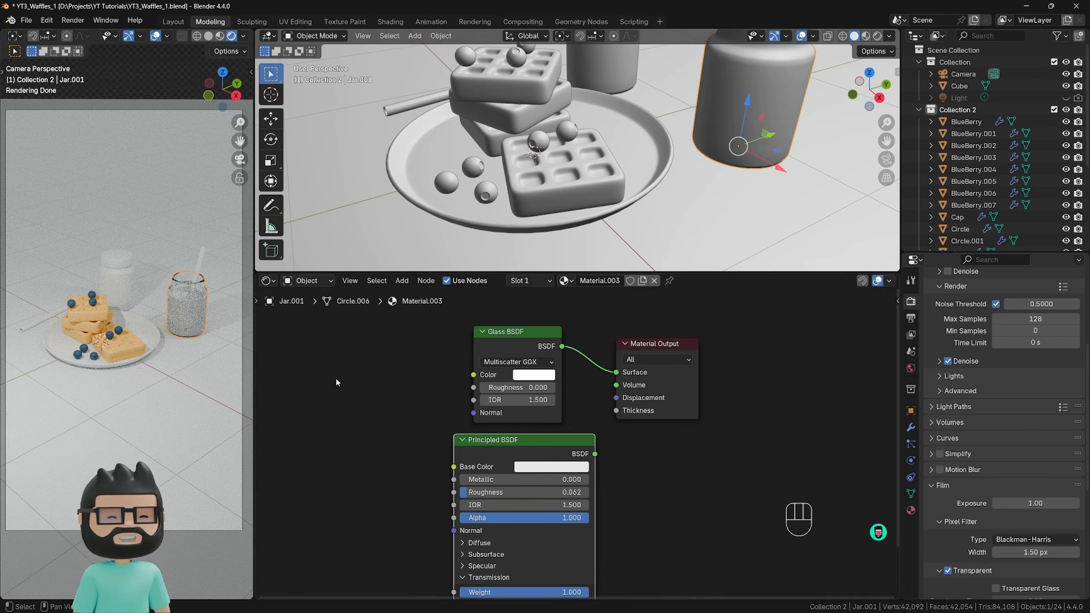
left_click(512, 400)
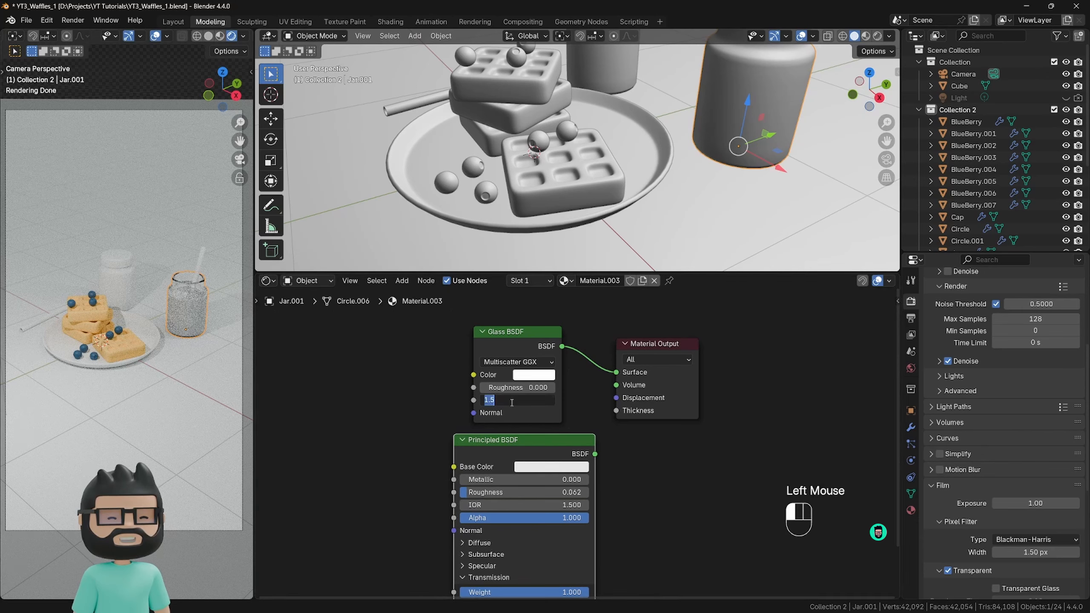
key("Return")
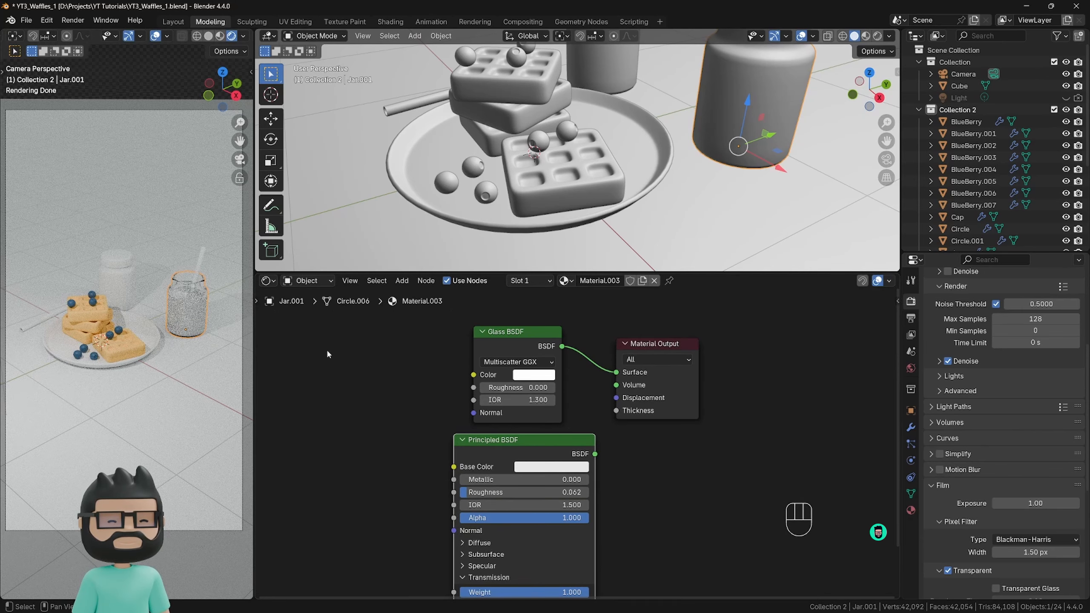
scroll(203, 305, "up", 3)
middle_click_drag(203, 304, 60, 307, "shift")
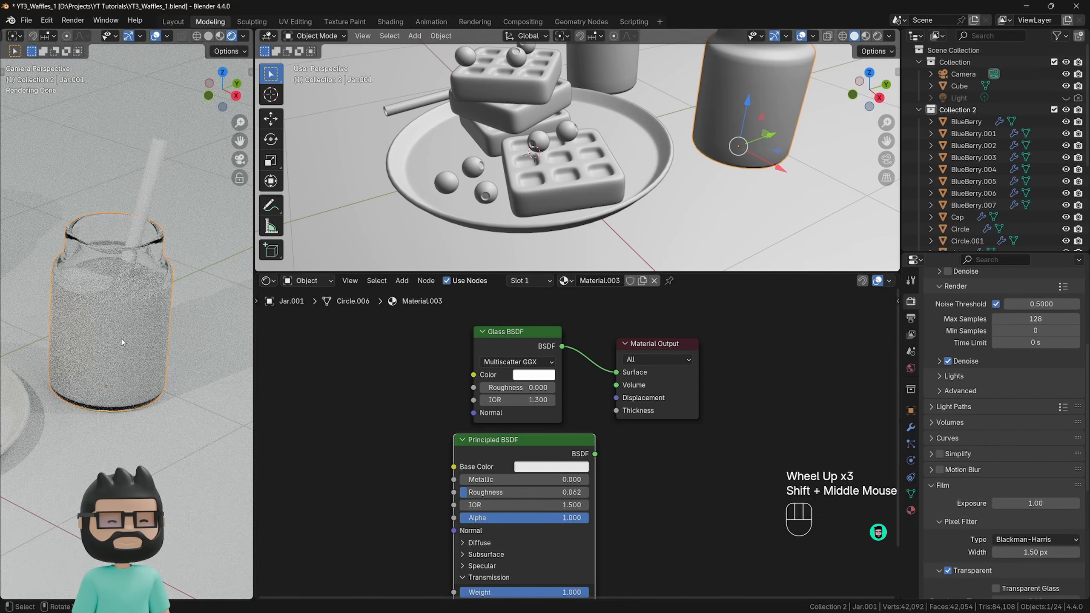
scroll(180, 326, "down", 2)
middle_click_drag(180, 326, 194, 345, "shift")
scroll(195, 346, "down", 2)
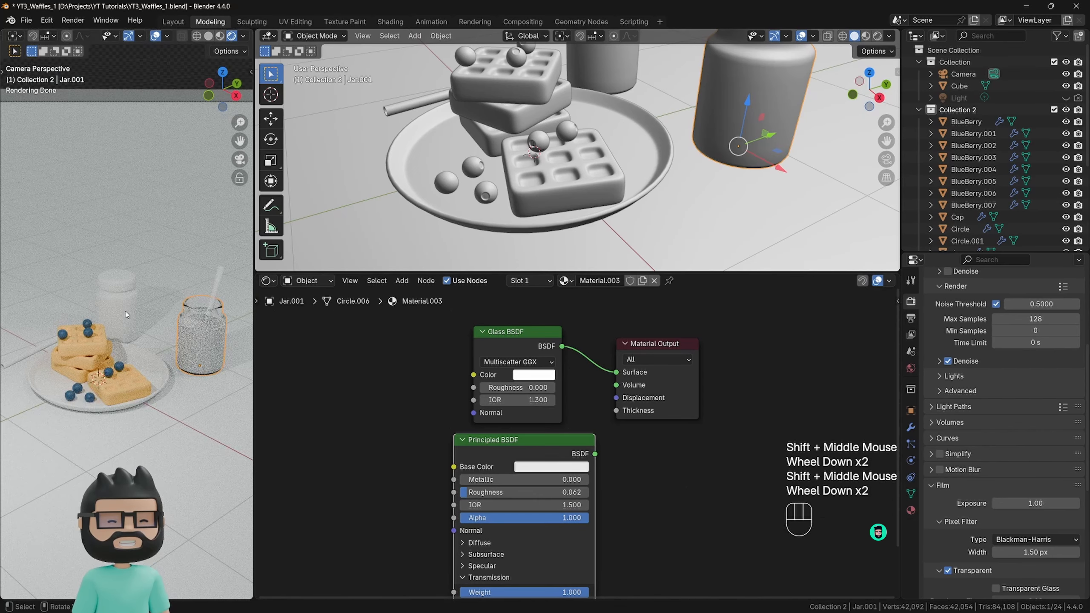
Link the open jar's glass material to the capped jar behind the plate.
scroll(131, 316, "down", 2)
mouse_move(130, 317)
middle_mouse_down("shift")
mouse_move(128, 331)
mouse_move(129, 309)
middle_mouse_up("shift")
scroll(559, 174, "down", 2)
middle_click_drag(558, 175, 519, 189, "shift")
scroll(520, 189, "down", 1, "shift")
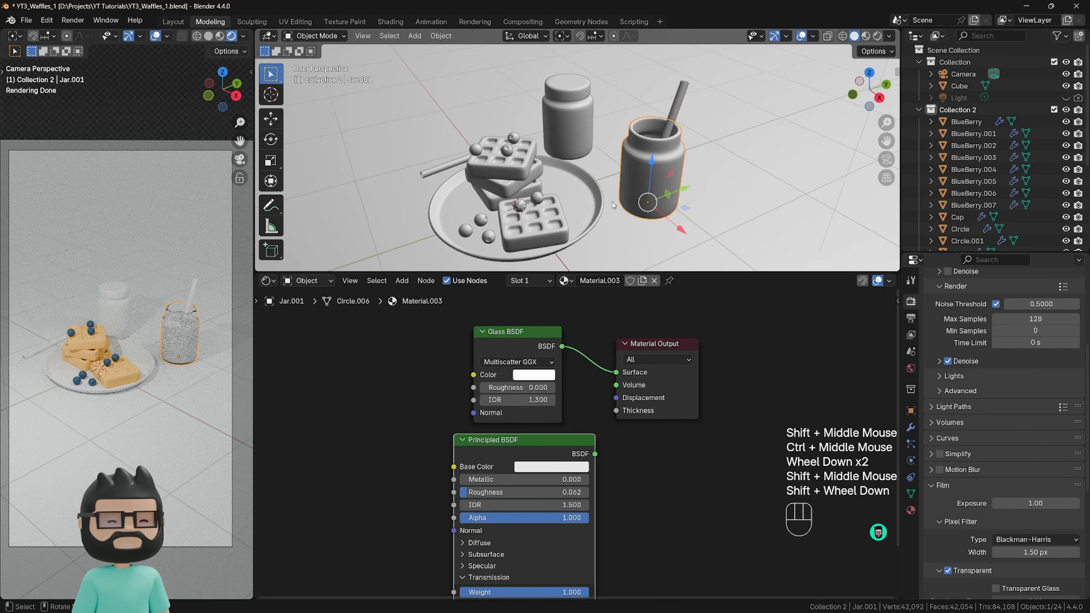
left_click(567, 127)
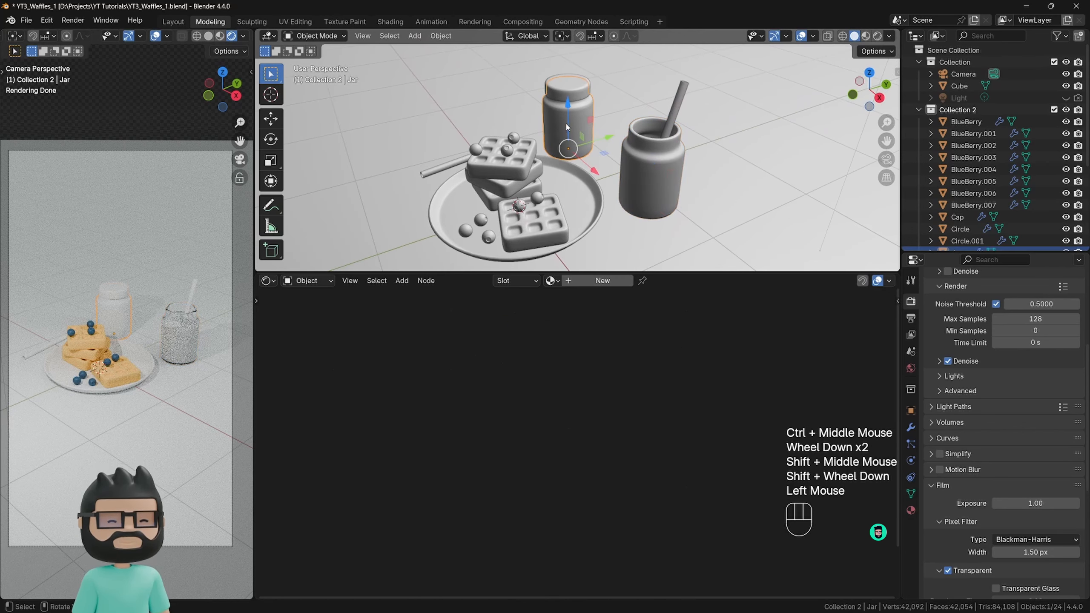
left_click(649, 171, "shift")
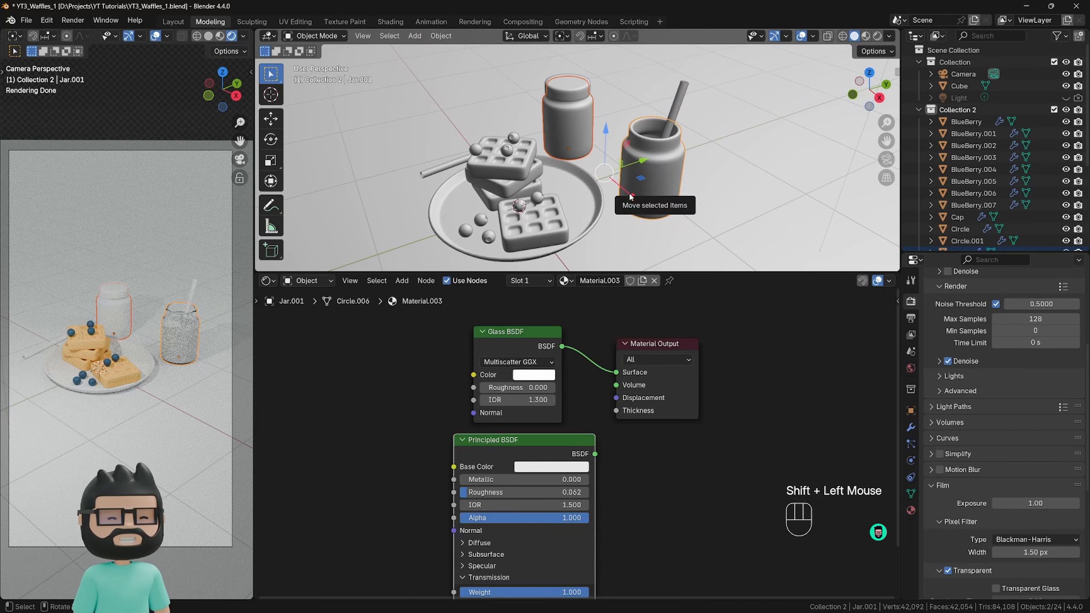
key("ctrl+l")
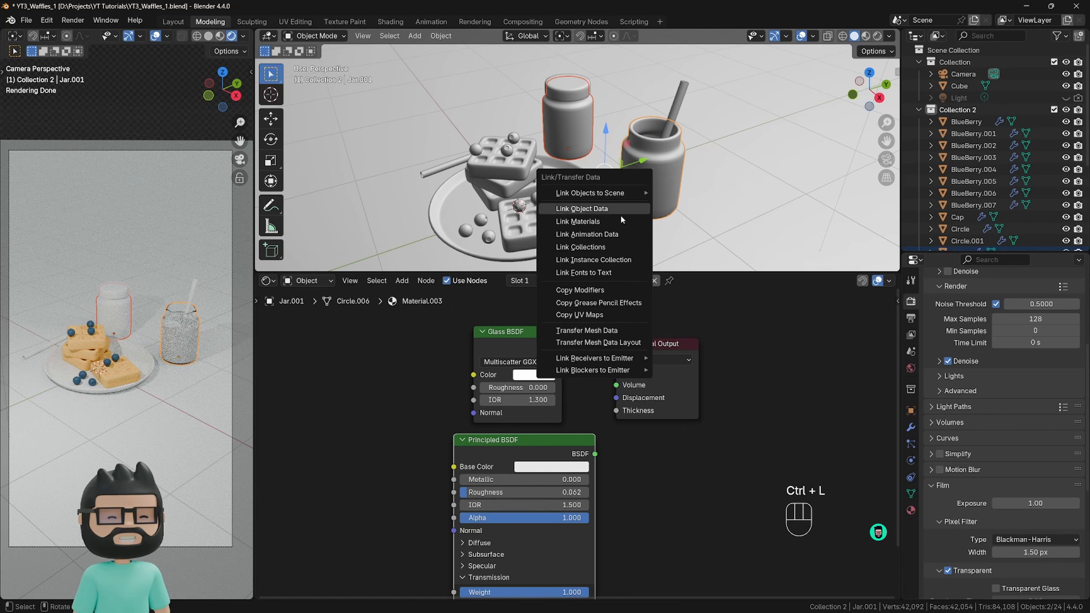
left_click(580, 221)
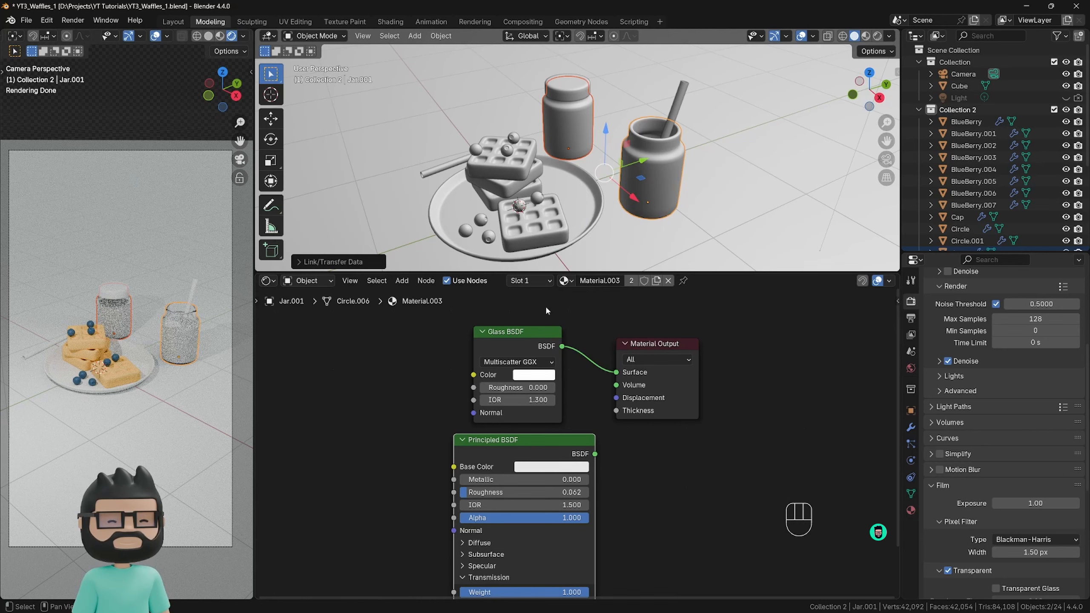
Rename the jars' material Glass and the front waffle's material Waffle.
left_click(604, 280)
type("Glass")
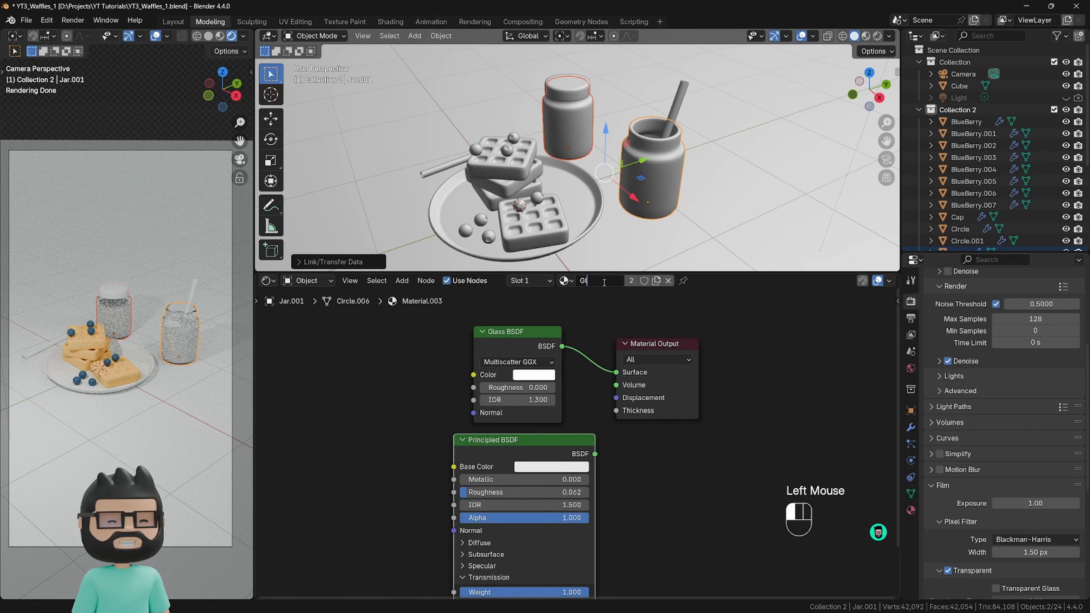
left_click(542, 223)
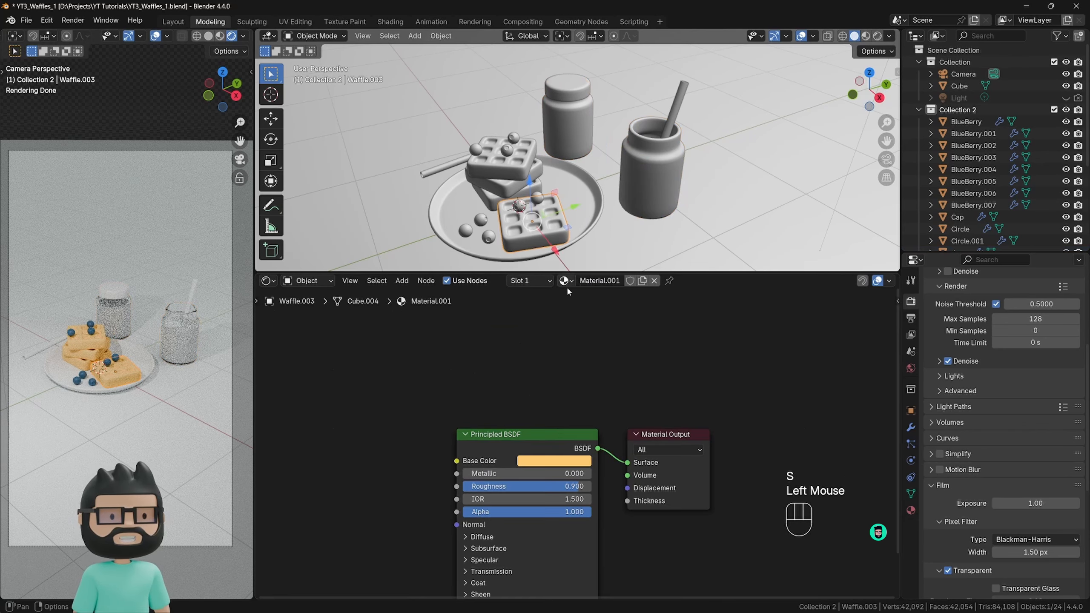
double_click(590, 280)
type("Waffle")
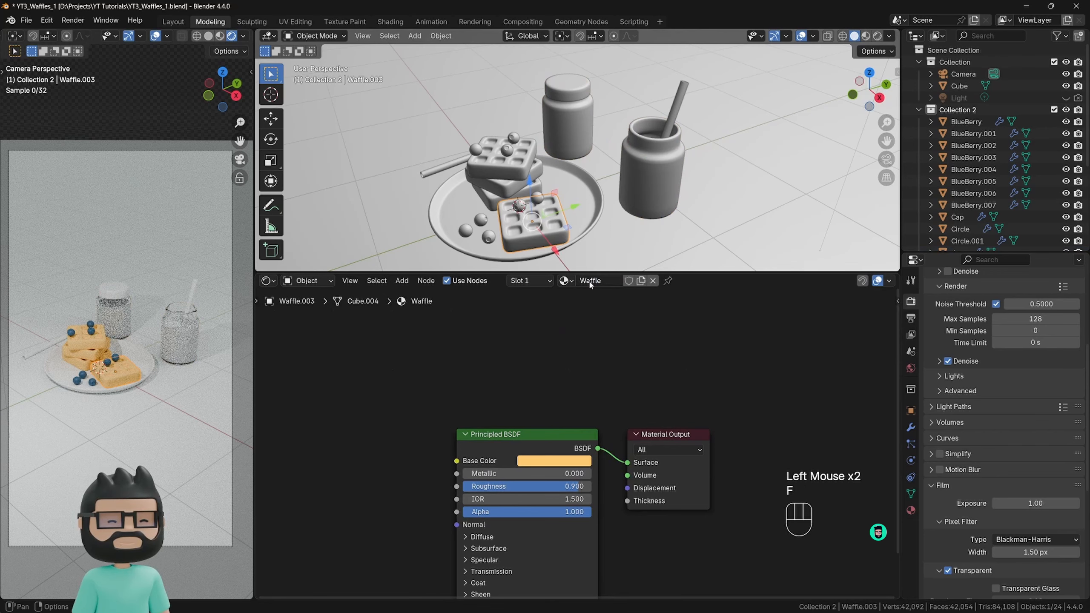
Select a blueberry on the plate and rename its material Blueberry.
left_click(488, 237)
double_click(590, 280)
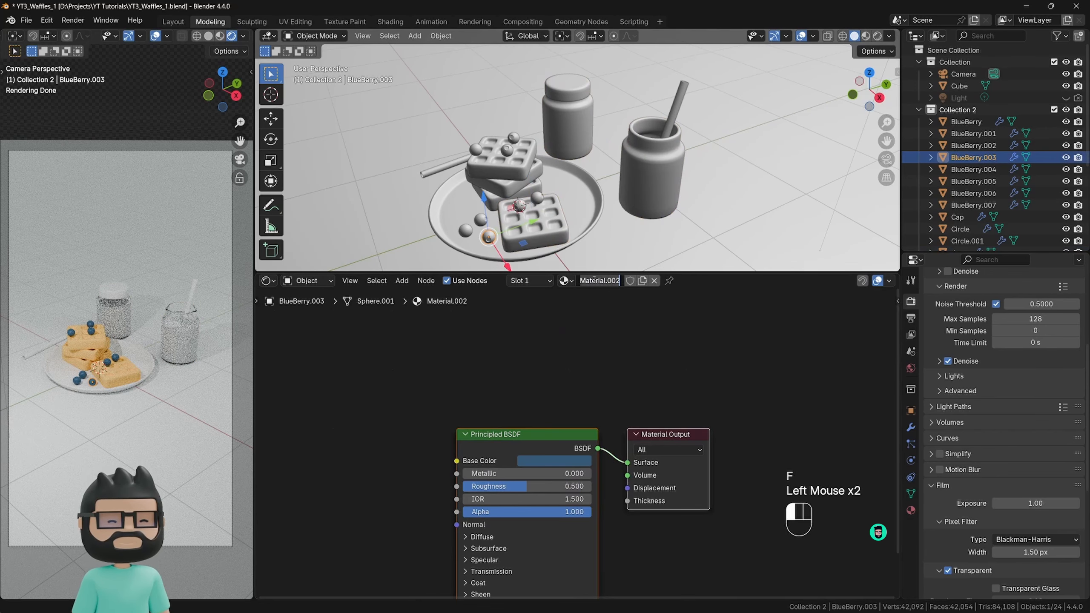
type("Blueberry")
key("Return")
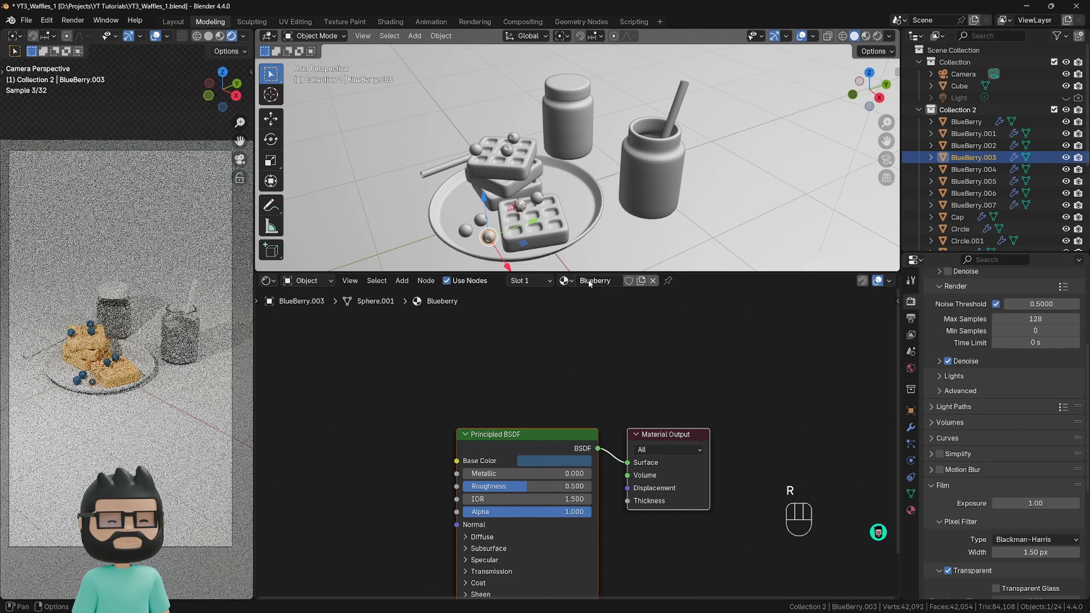
Check which materials another waffle and other blueberries use.
left_click(495, 174)
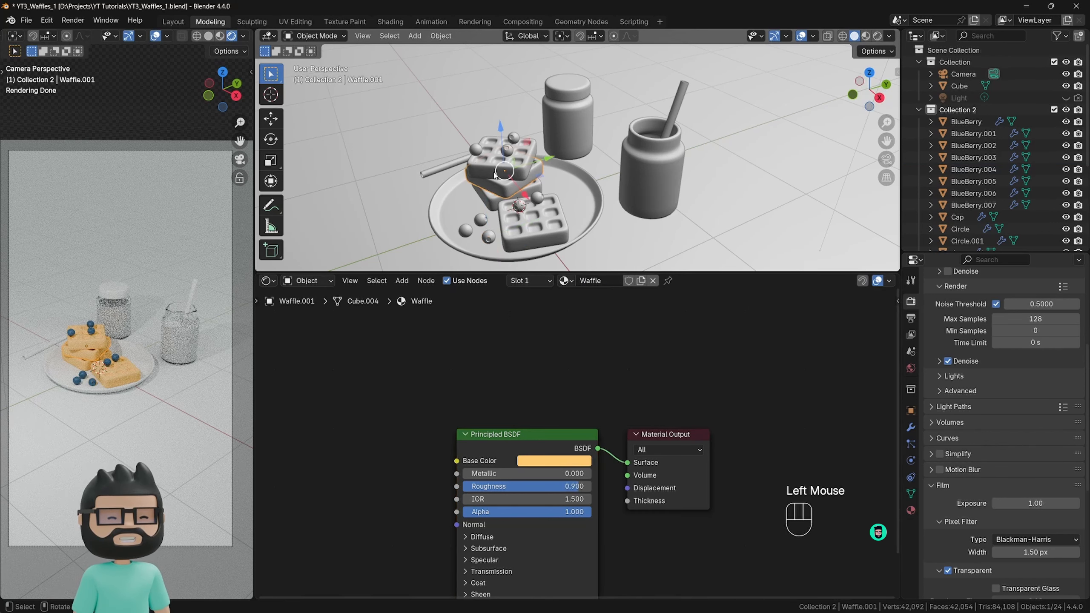
left_click(482, 219)
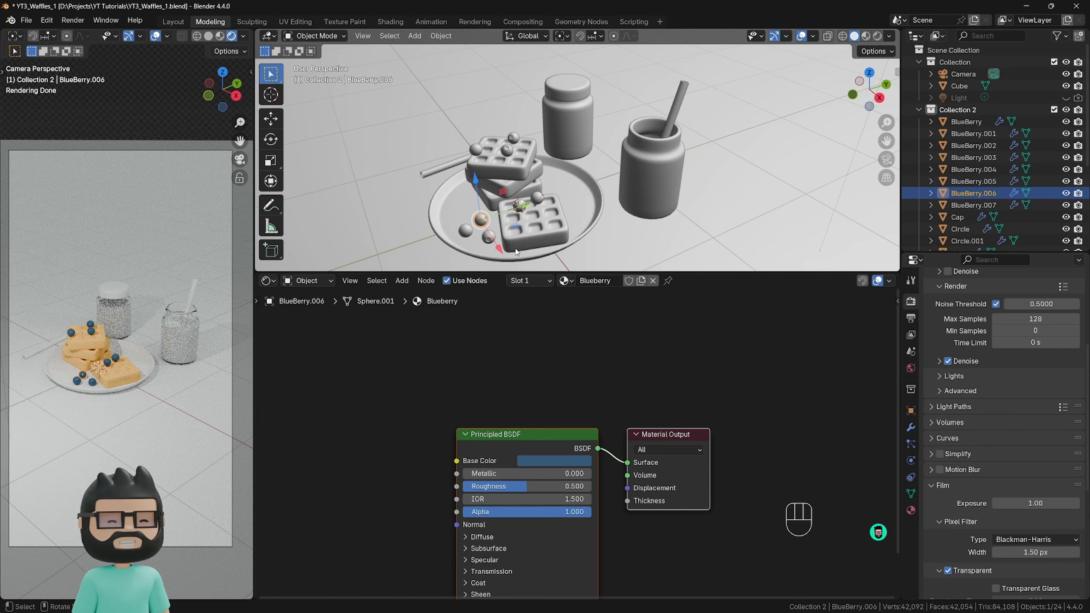
left_click(538, 200)
left_click(548, 460)
key("ctrl+z")
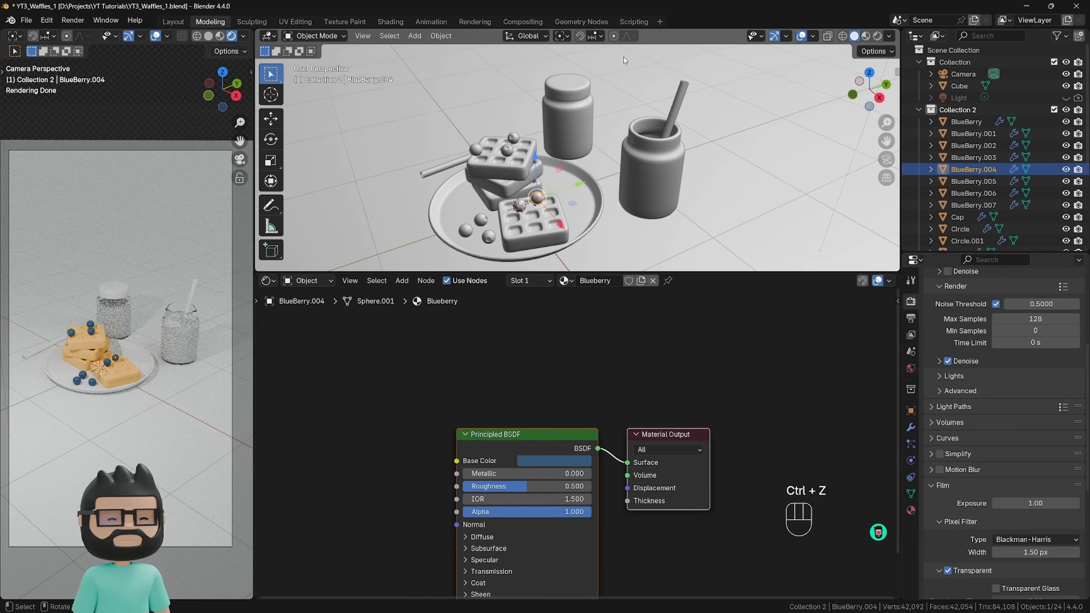
Create a new material for the jar's cap with an orange base color, #E76F40FF.
left_click(573, 109)
scroll(573, 109, "up", 2)
middle_click_drag(574, 109, 569, 147, "shift")
left_click(600, 280)
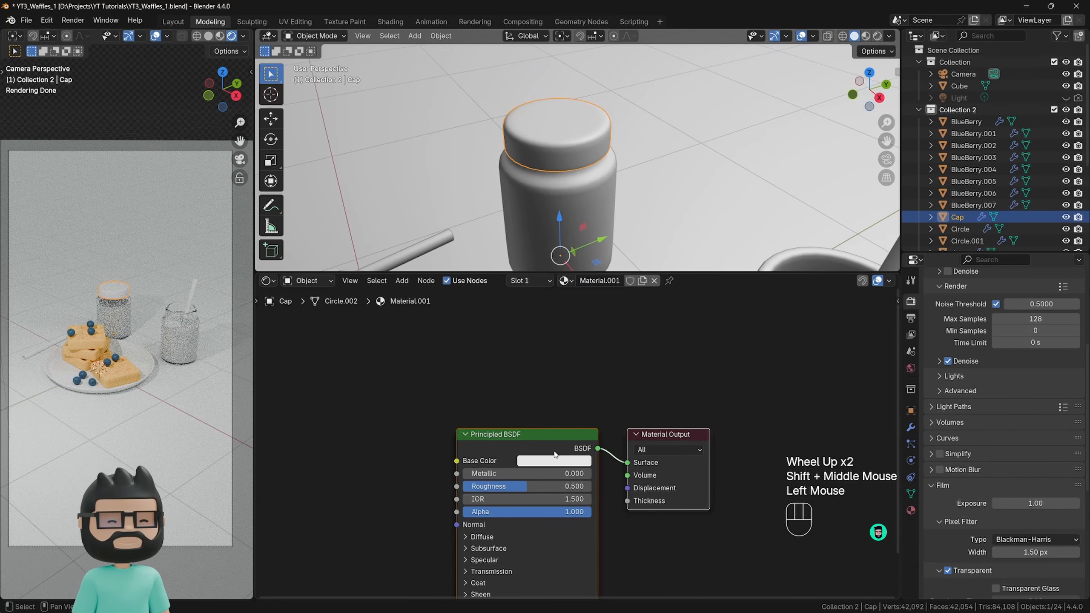
left_click(554, 461)
left_click_drag(552, 339, 559, 349)
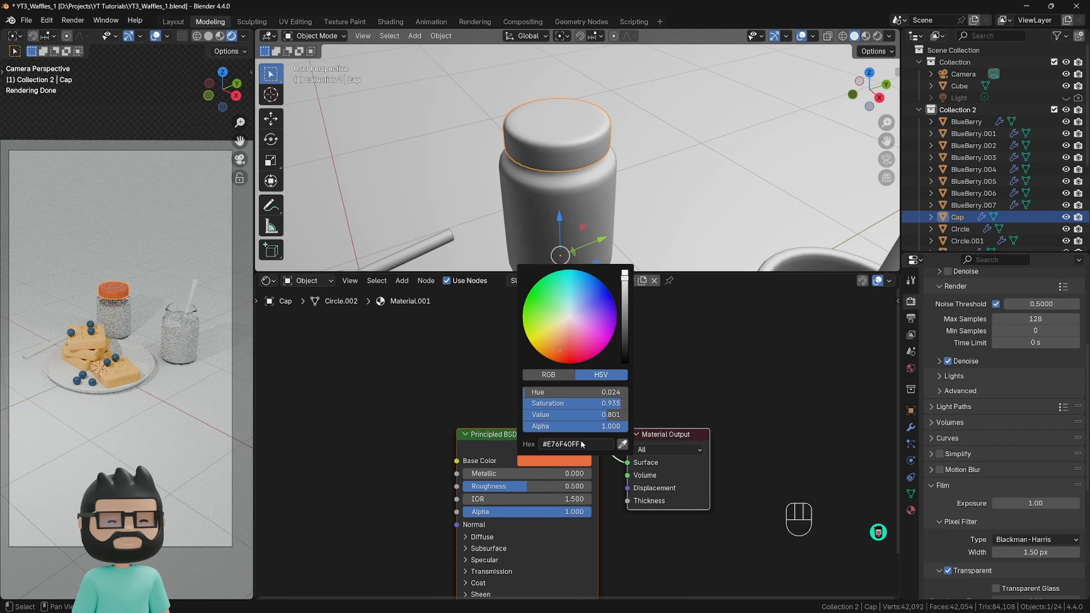
left_click(703, 359)
Move the cap material's Principled BSDF node up and set its roughness to 0.9.
scroll(494, 176, "down", 2)
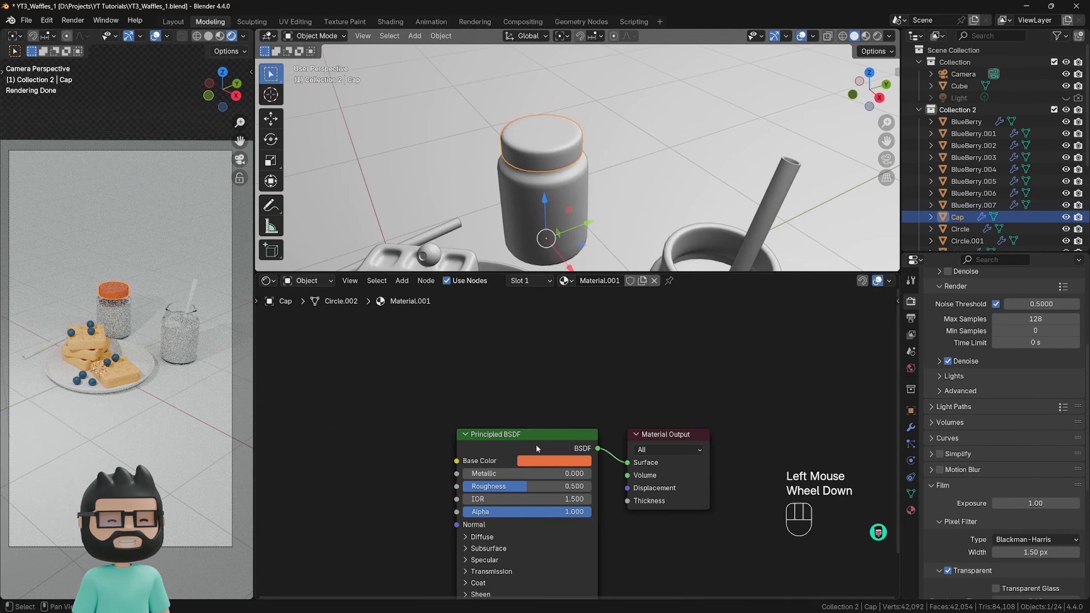
left_click(541, 459)
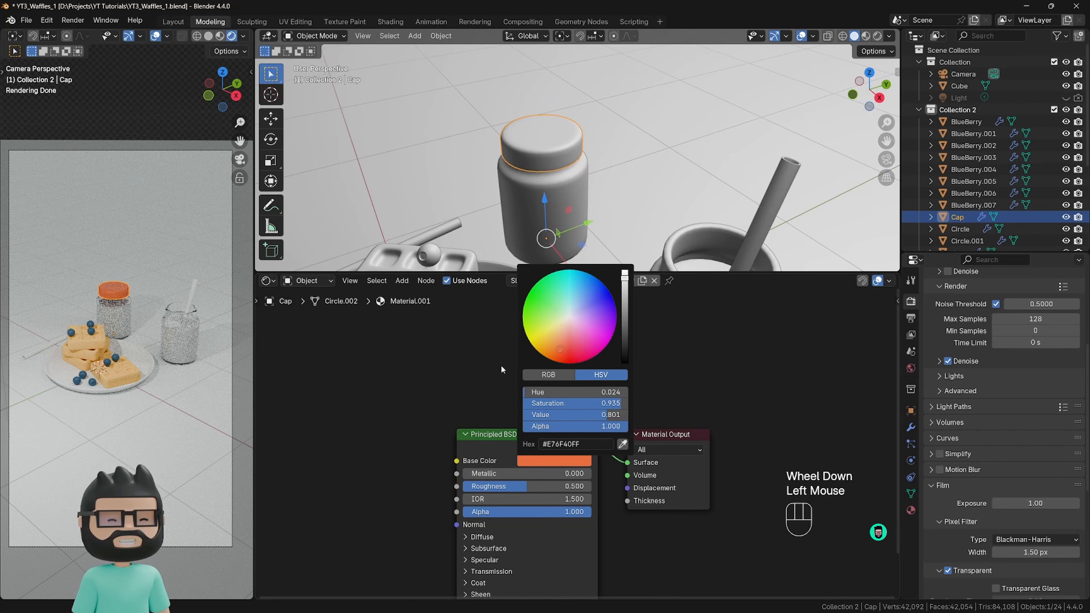
left_click_drag(523, 447, 524, 428)
left_click_drag(526, 469, 578, 468)
left_click_drag(560, 417, 561, 391)
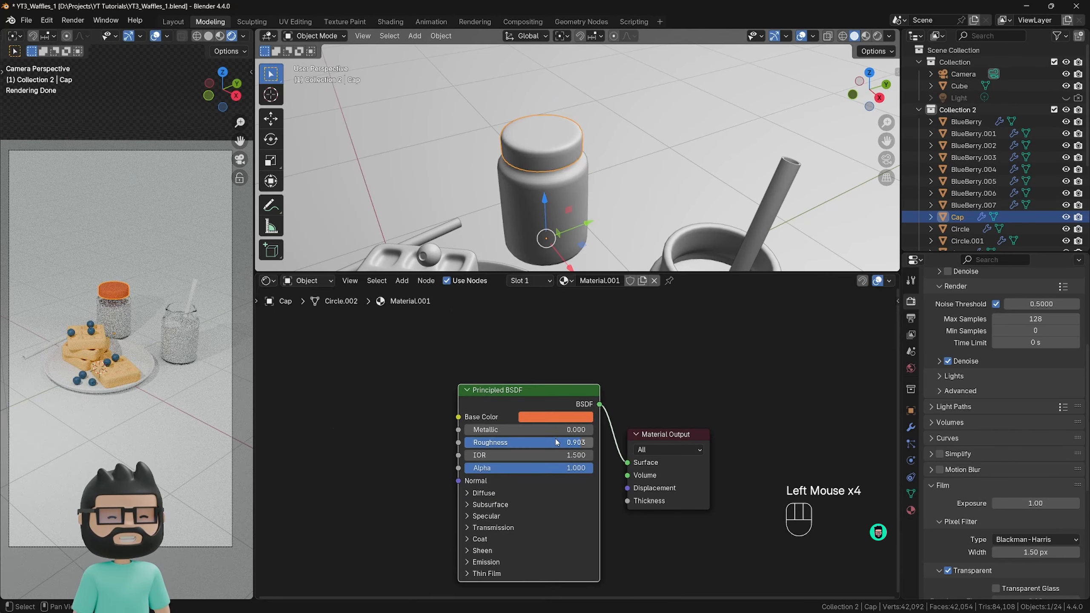
left_click(563, 442)
type("0.9")
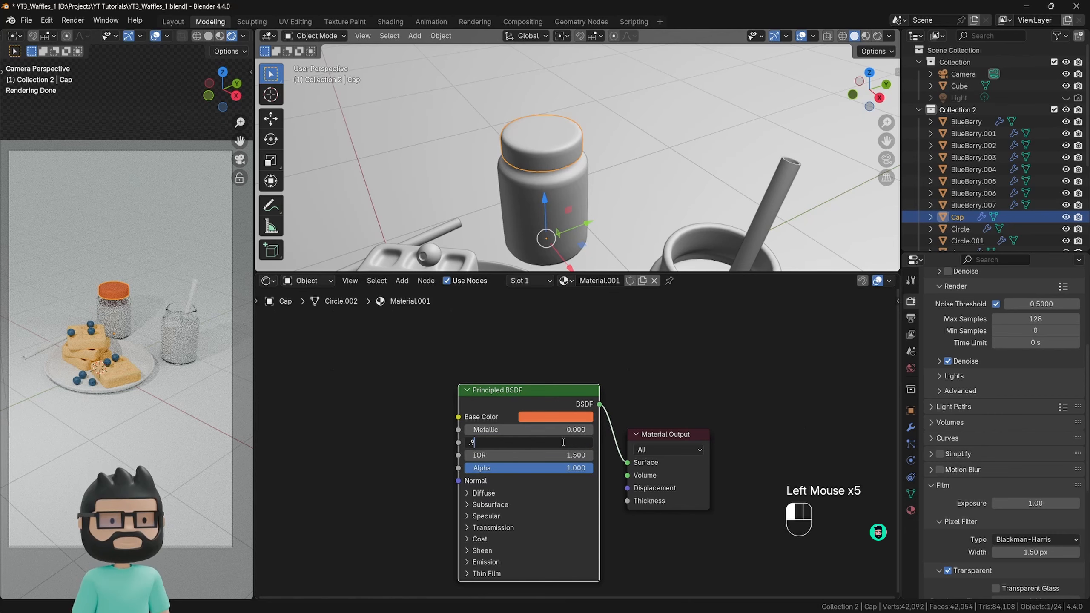
Keep the cap's roughness at 0.9 and create a new material for the smoothie inside the open jar.
key("Return")
scroll(579, 230, "down", 2)
middle_click_drag(579, 230, 599, 201, "shift")
left_click(596, 200)
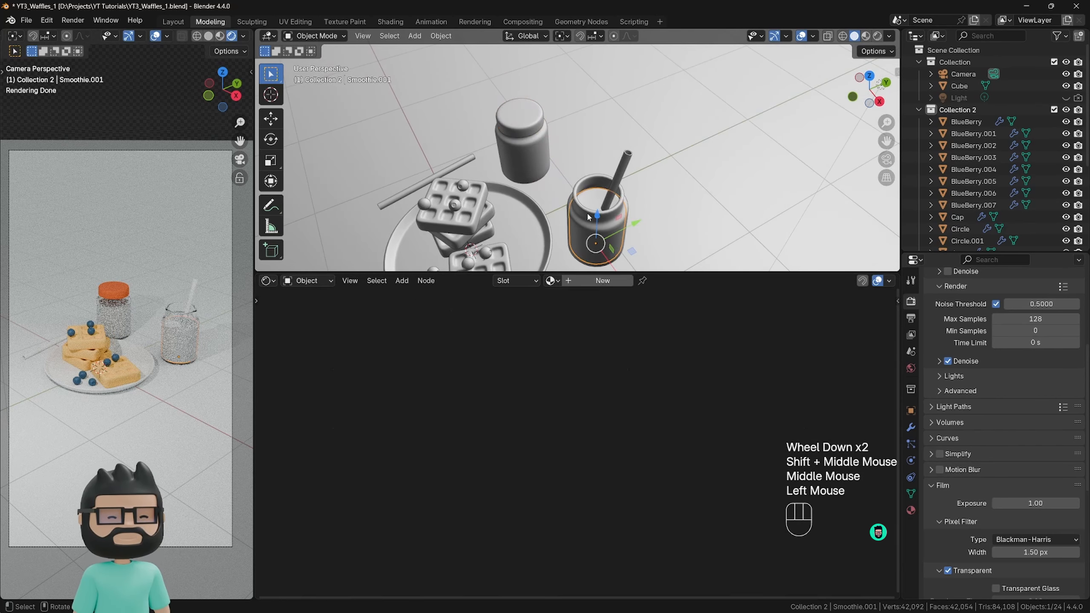
left_click(587, 281)
middle_click_drag(534, 430, 530, 359)
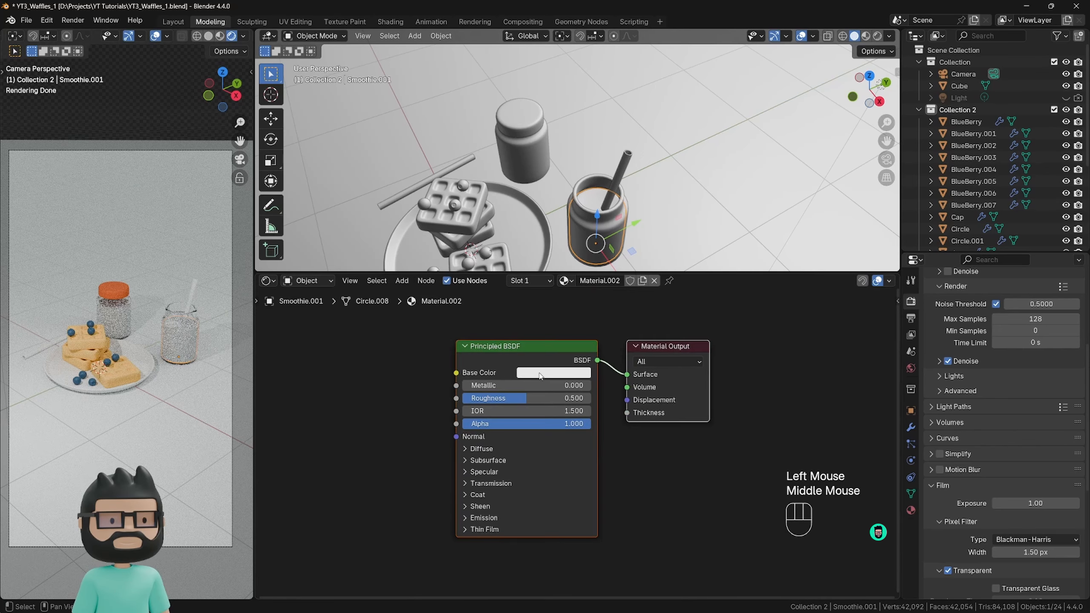
Give the smoothie material a slightly darkened magenta-pink base color and a roughness of about 0.757.
left_click(541, 374)
left_click(577, 258)
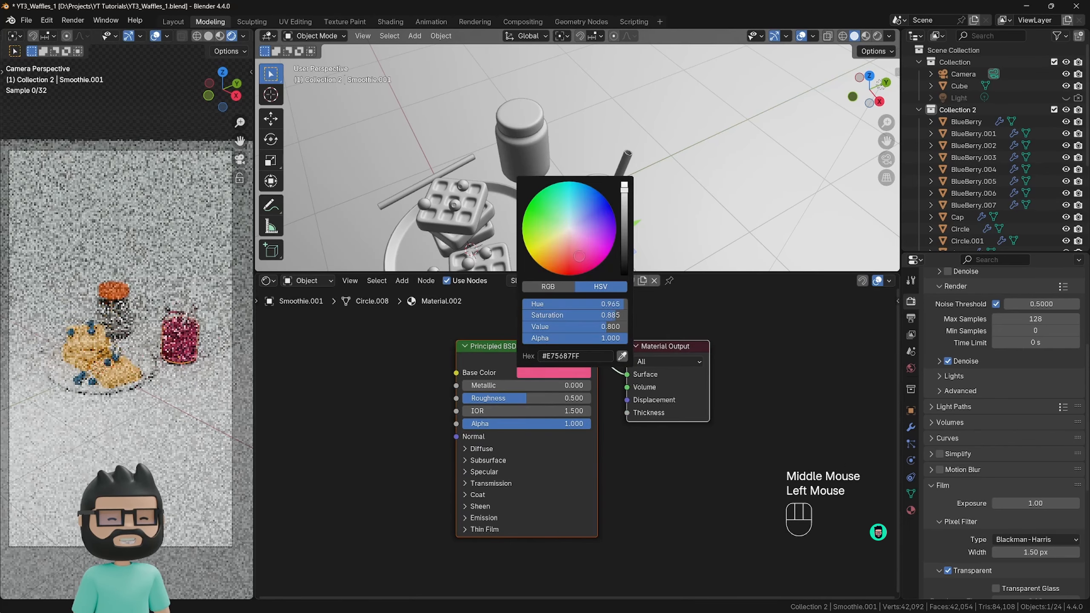
mouse_move(575, 258)
left_mouse_down()
mouse_move(588, 245)
mouse_move(582, 253)
left_mouse_up()
left_click_drag(624, 188, 623, 204)
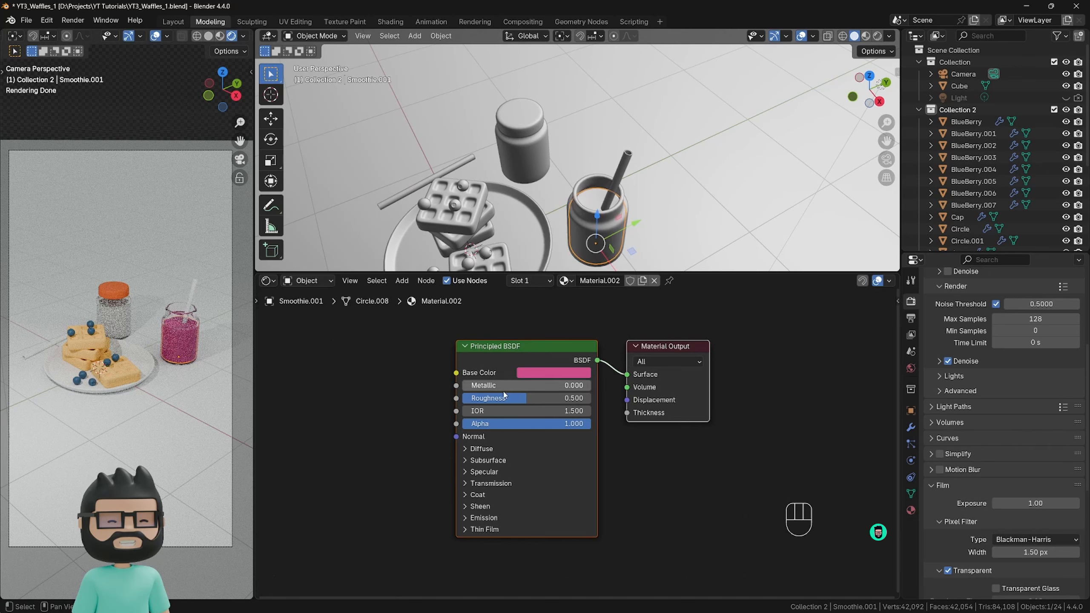
left_click_drag(514, 398, 552, 398)
scroll(183, 342, "up", 2)
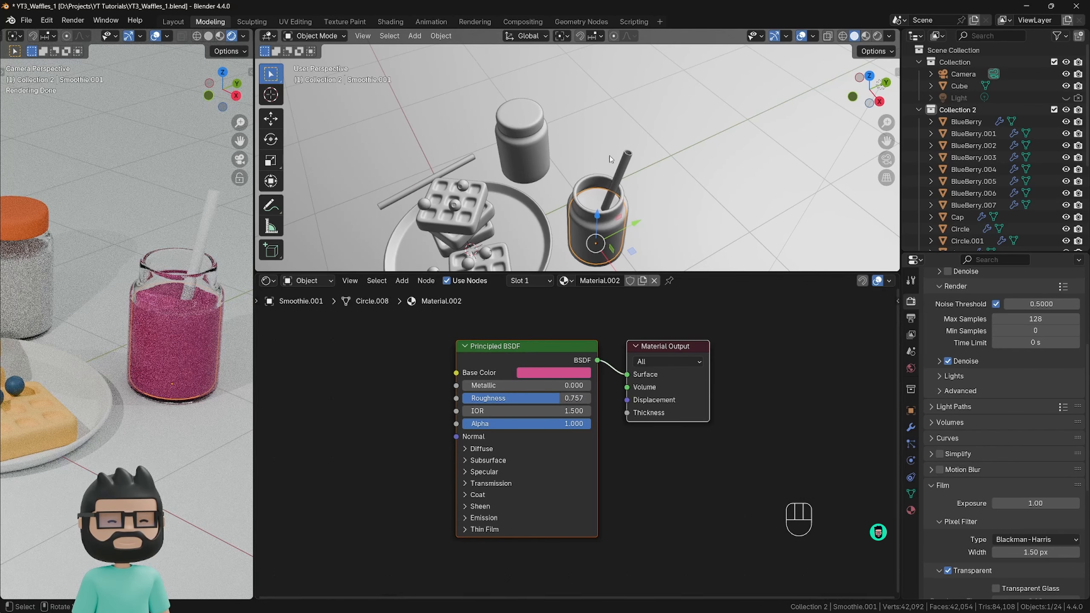
Select the smoothie inside the capped jar and assign it the existing pink material, Material.002.
scroll(611, 160, "down", 2)
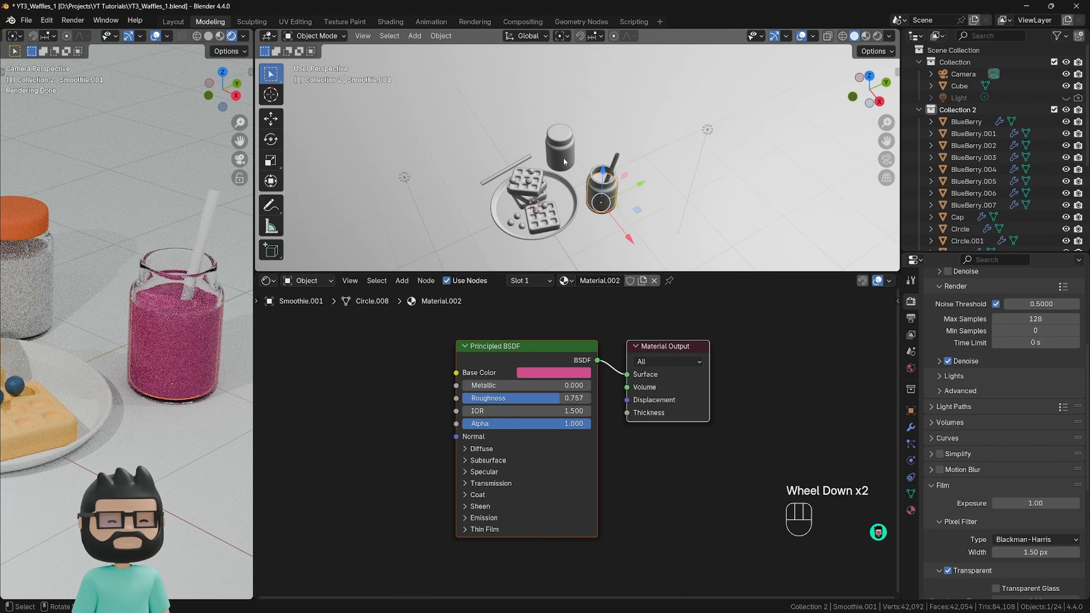
scroll(563, 161, "up", 2)
double_click(564, 155)
left_click(564, 151)
left_click(565, 150)
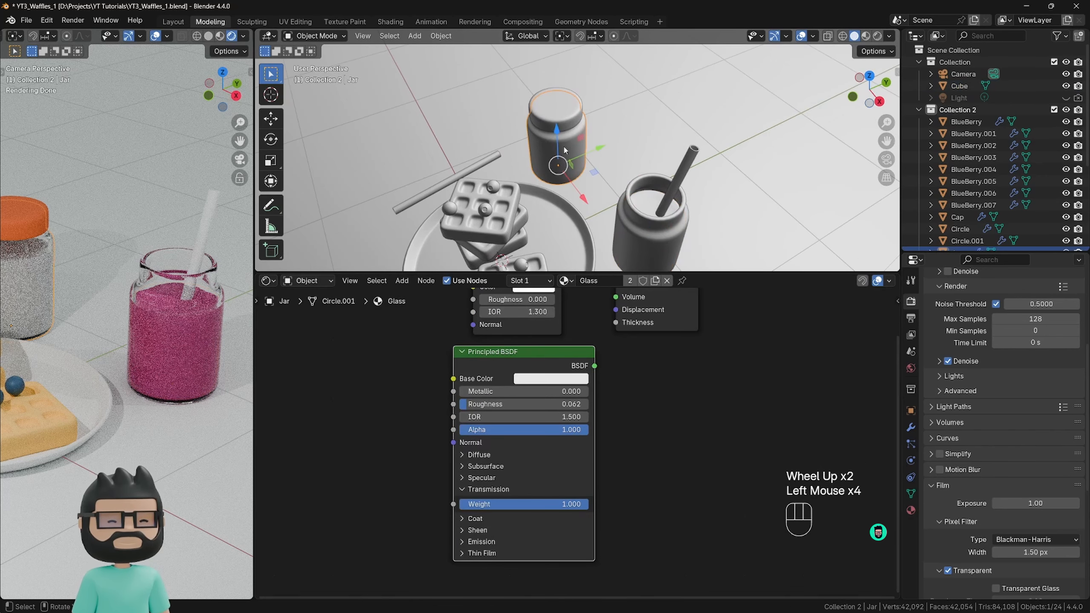
double_click(568, 162)
left_click(570, 157)
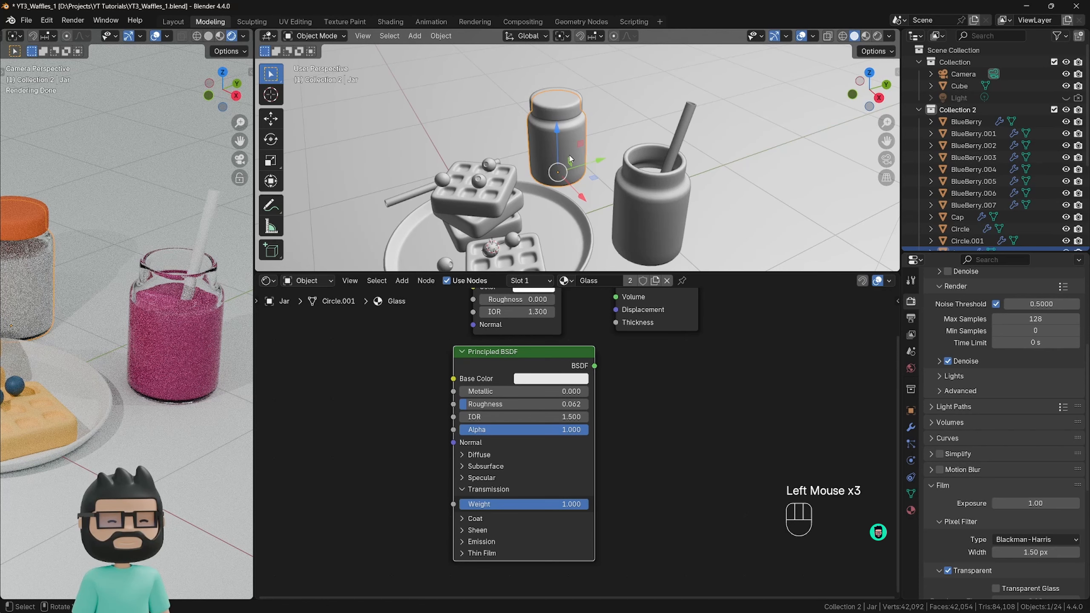
left_click(570, 158)
left_click(554, 151)
left_click(541, 142)
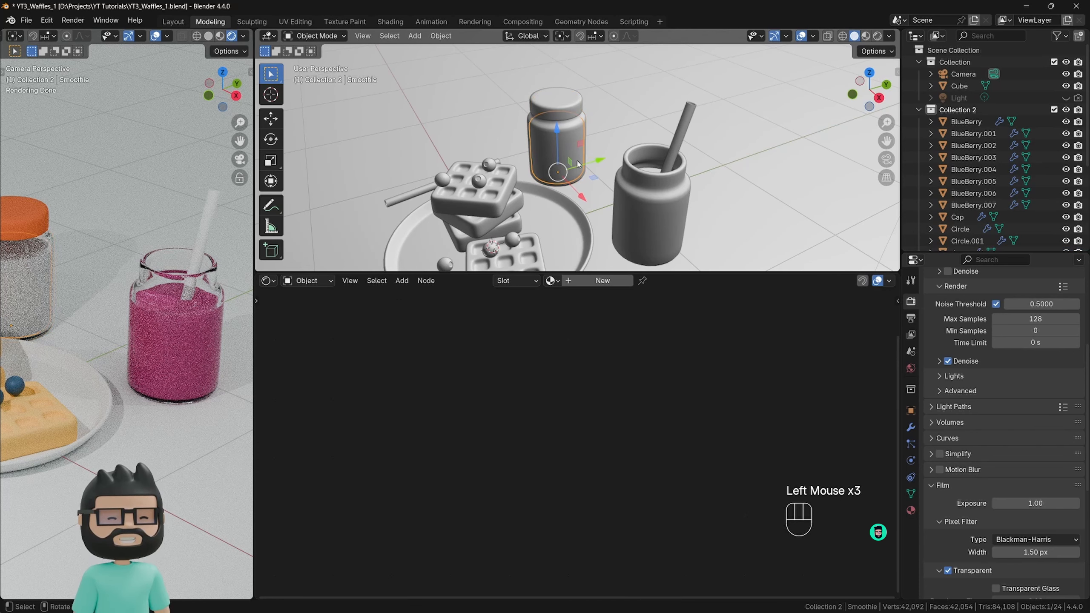
scroll(939, 184, "down", 4)
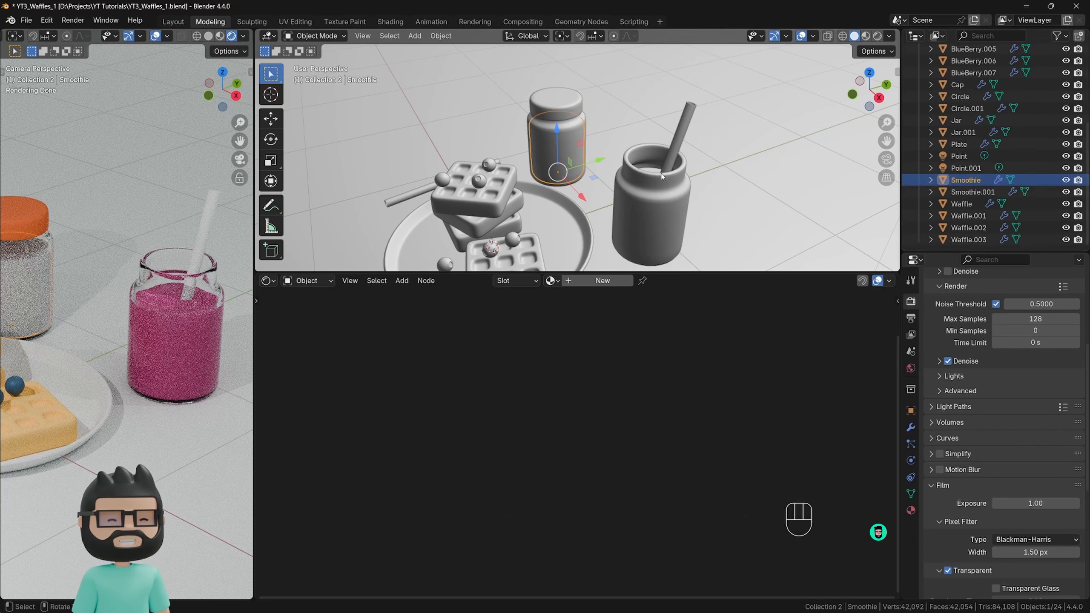
scroll(662, 176, "down", 2)
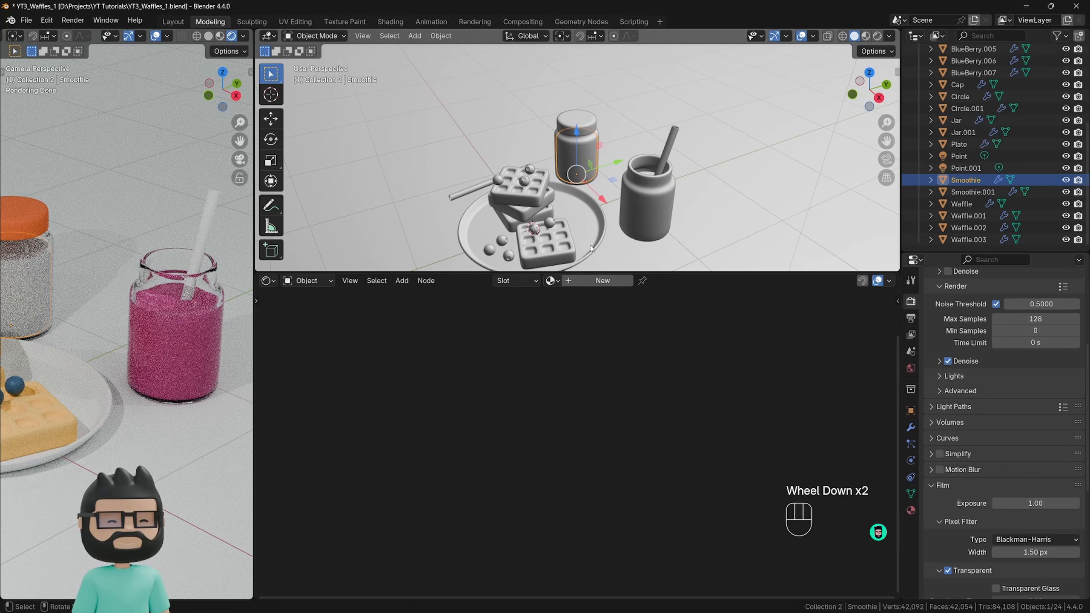
left_click(550, 283)
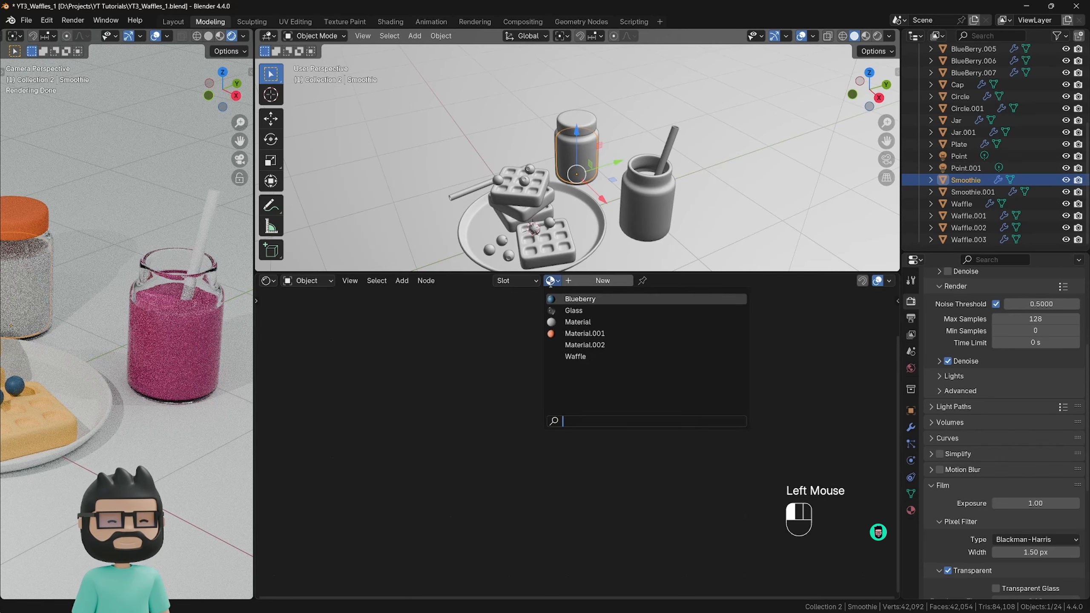
left_click(575, 345)
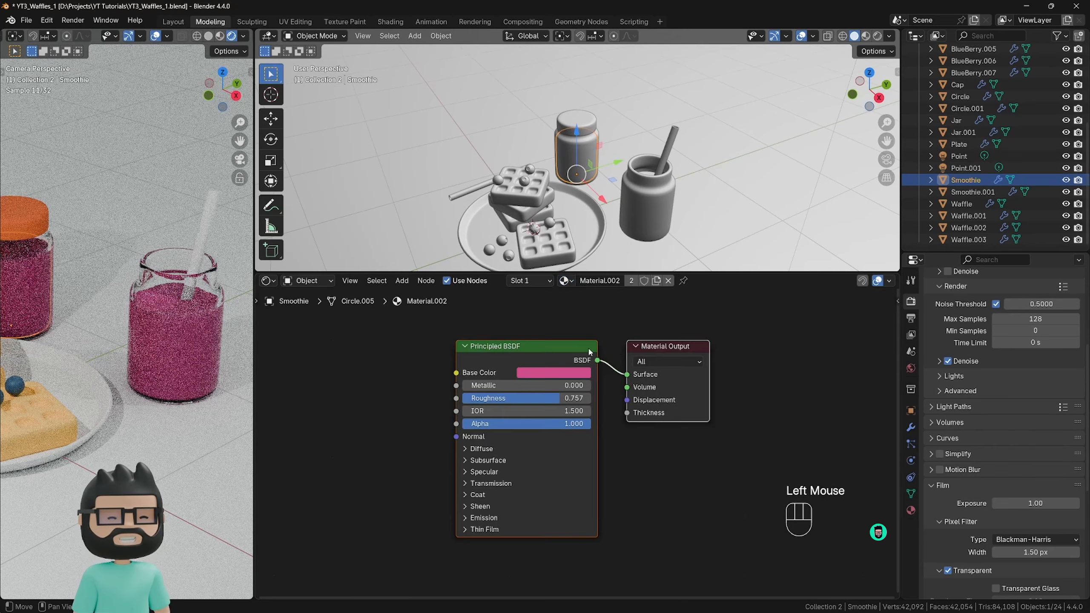
Rename the pink material shared by both smoothies as Smoothie.
scroll(195, 342, "down", 2)
middle_click_drag(194, 342, 203, 344, "shift")
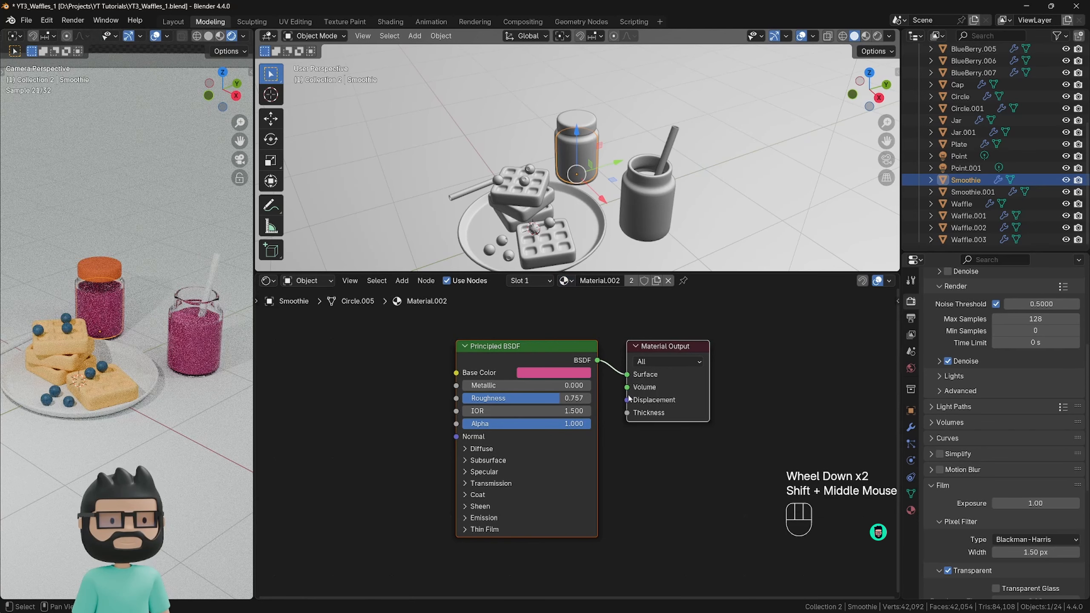
left_click(600, 283)
type("Smoothie")
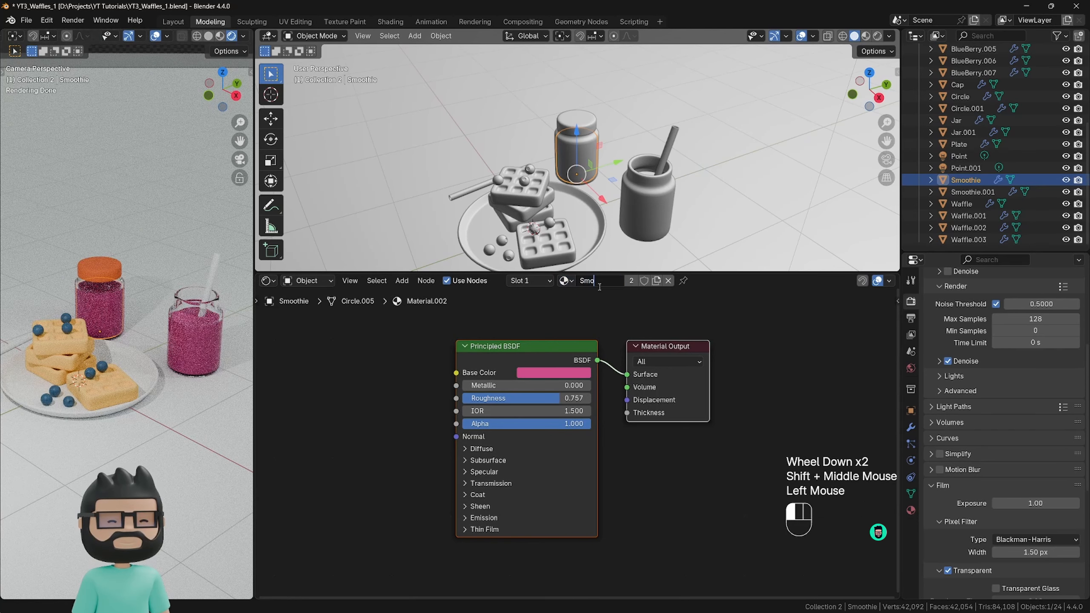
key("Return")
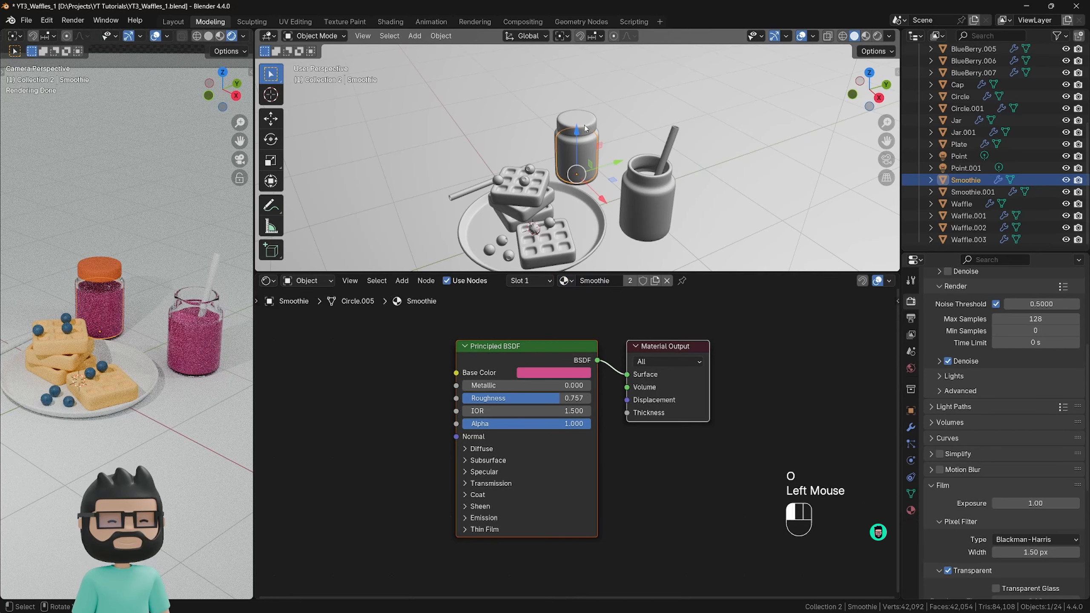
Rename the jar cap's material as Cap and change its base color to a lighter, less saturated orange.
left_click(576, 123)
double_click(593, 282)
type("Cap")
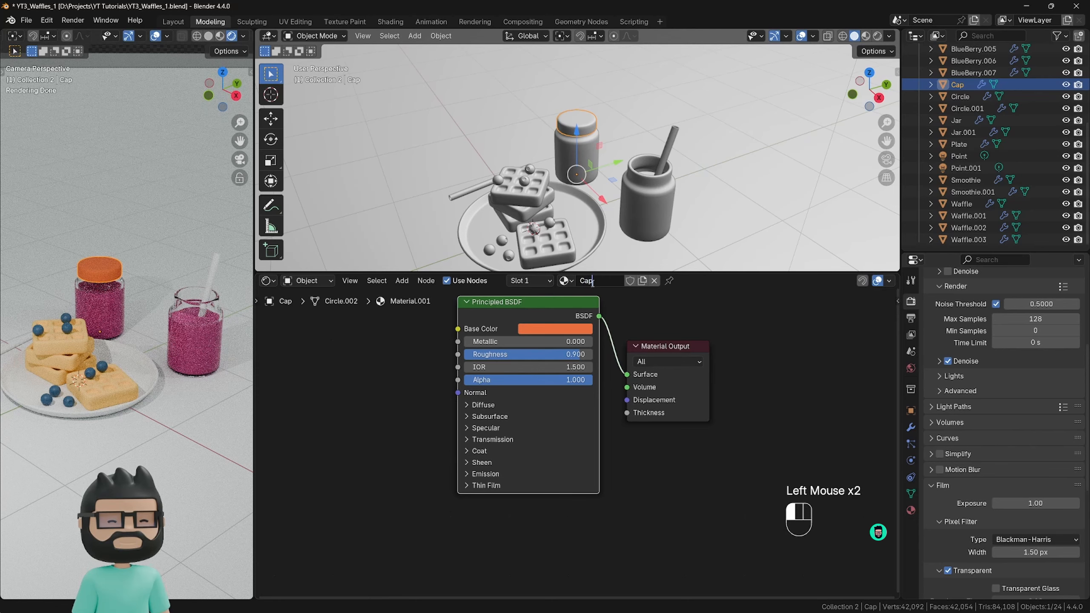
key("Return")
left_click(554, 329)
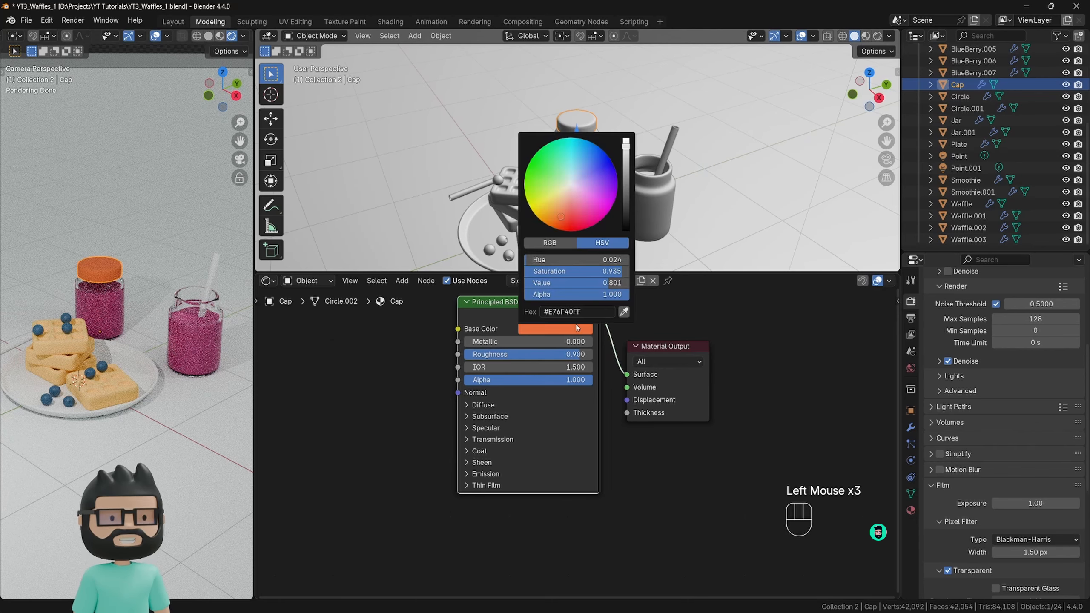
left_click_drag(561, 228, 558, 208)
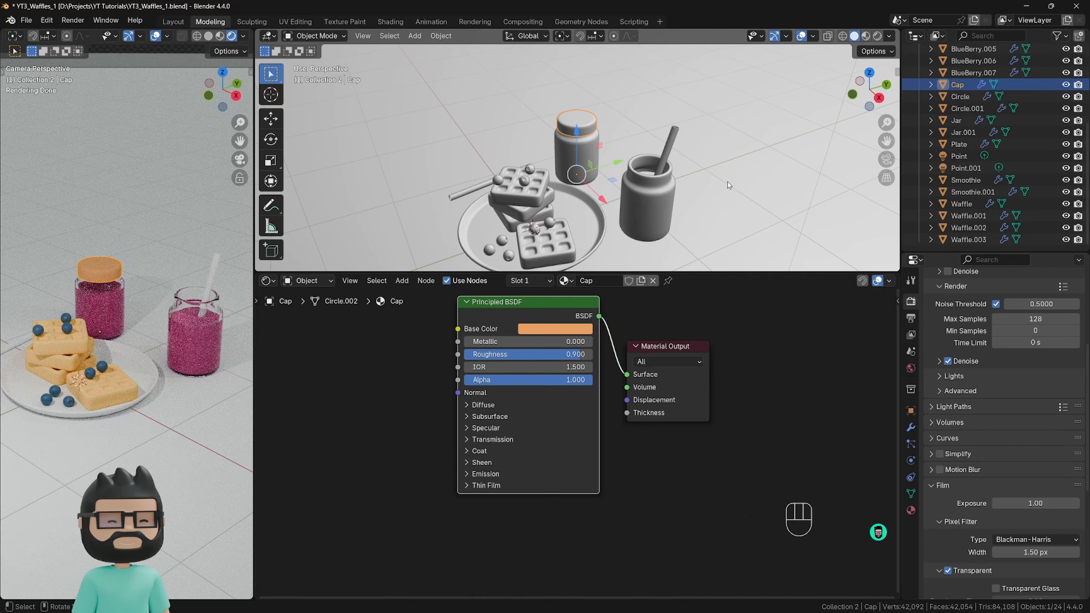
Create a new material for the straw standing in the open jar.
scroll(220, 317, "down", 2)
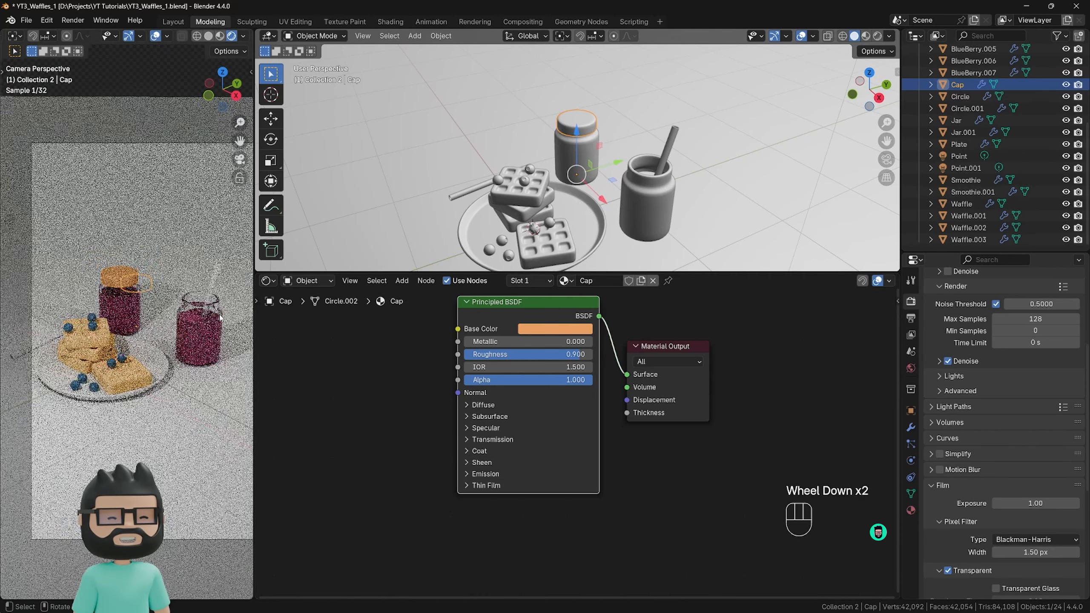
middle_click_drag(202, 326, 194, 330, "shift")
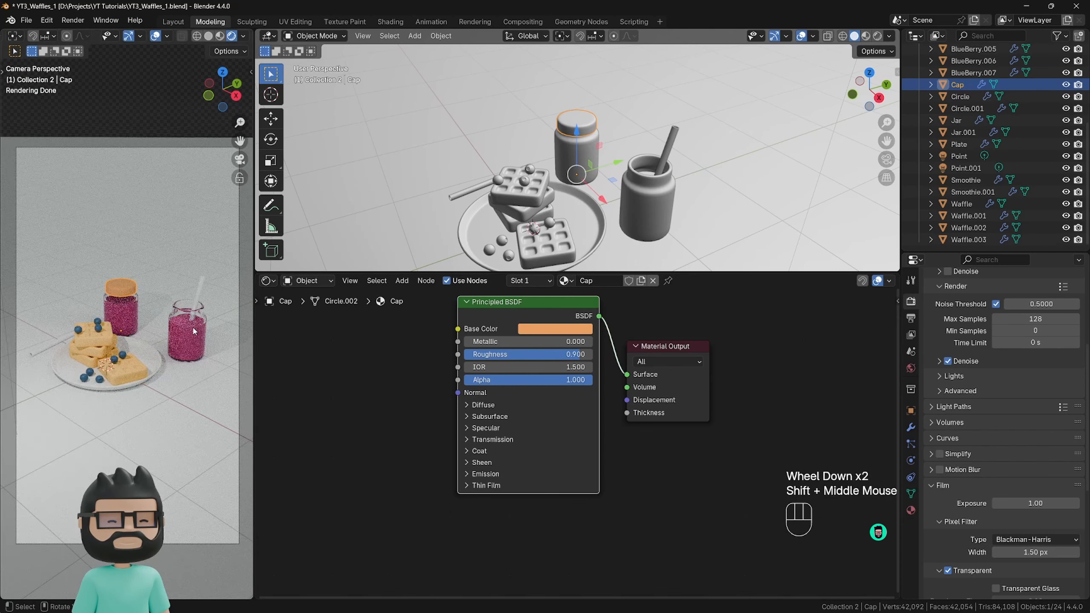
left_click(198, 297)
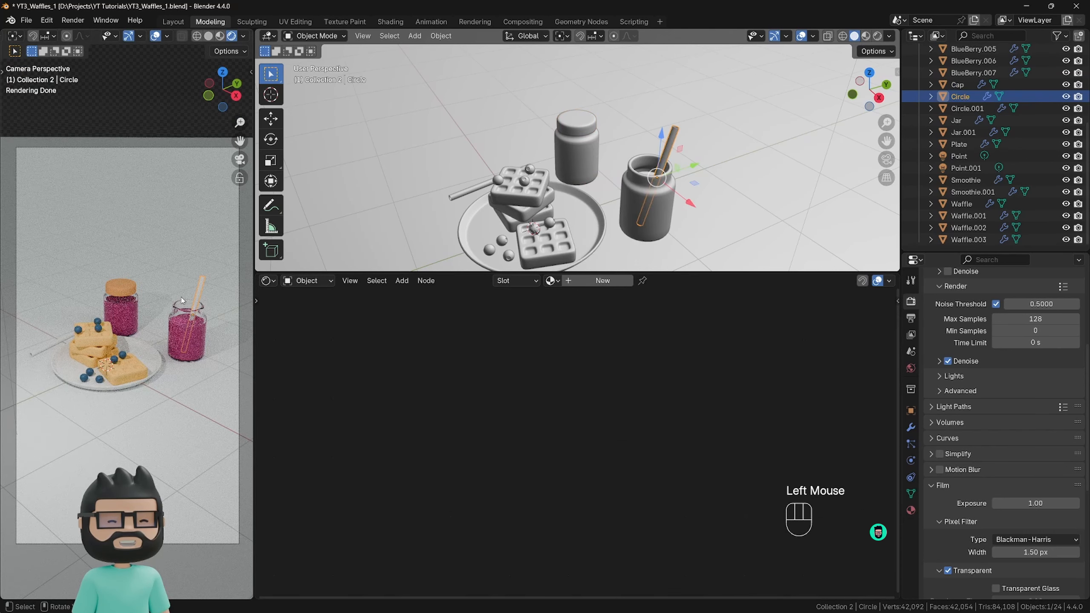
left_click(579, 282)
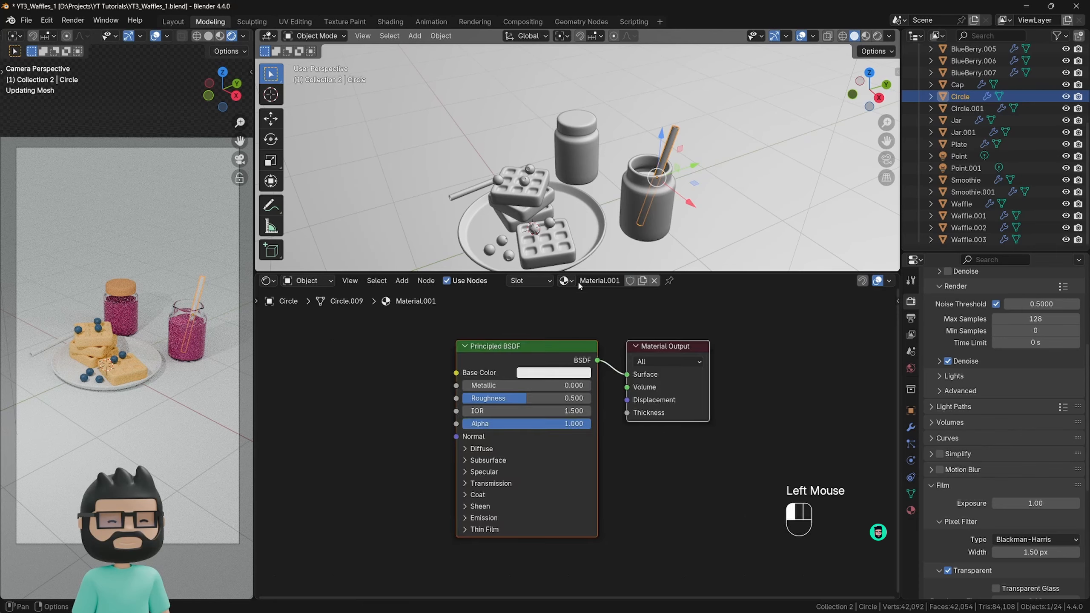
middle_click_drag(405, 368, 416, 375)
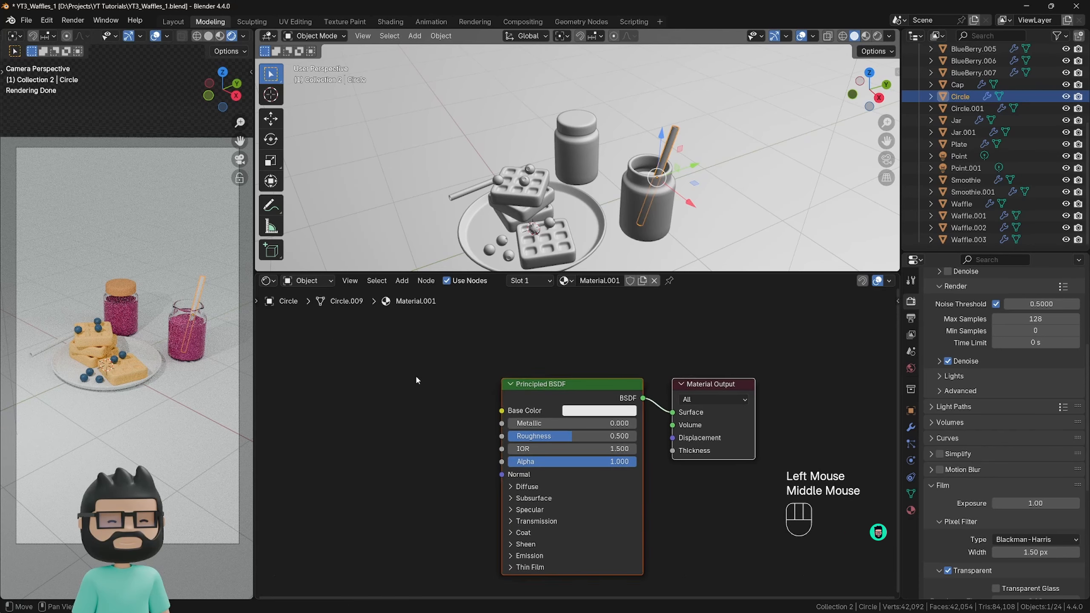
left_click(412, 371)
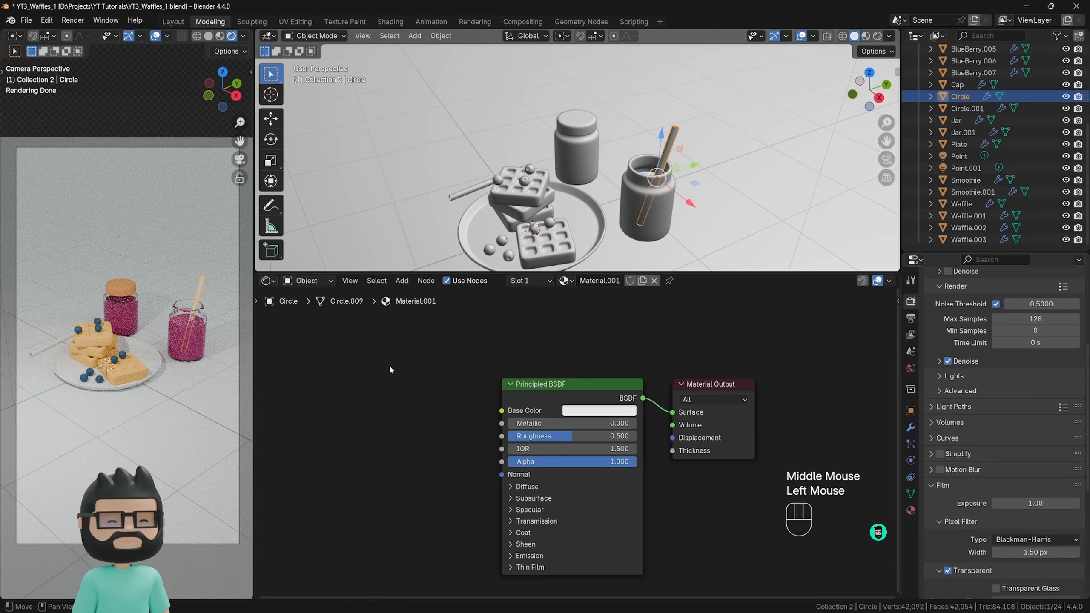
Add a Wave Texture node to the straw material and connect its Color output to the Principled BSDF's Base Color.
key("shift+a")
type("wa")
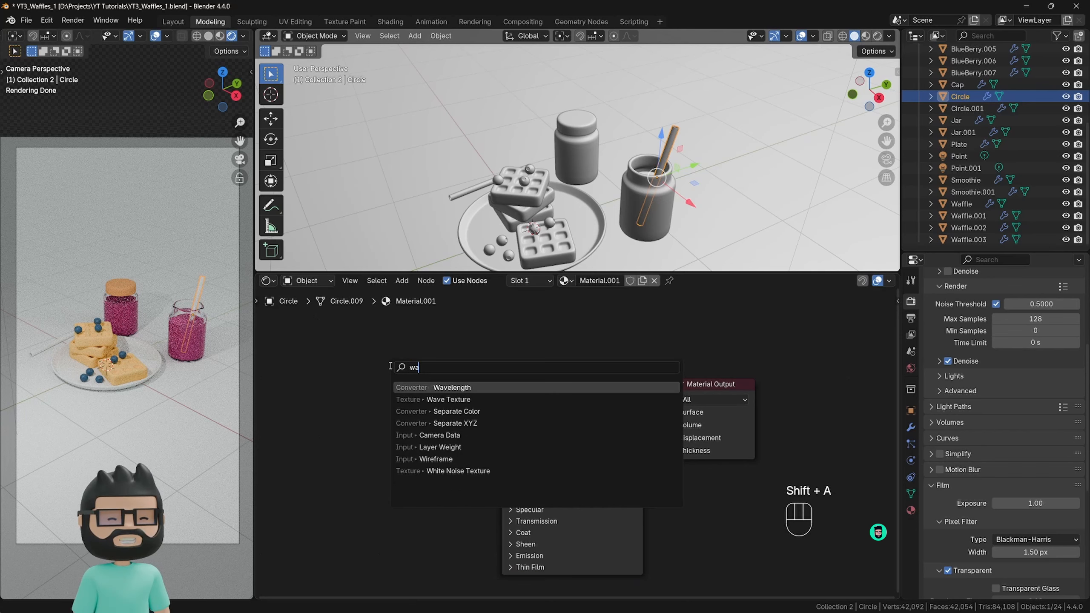
type("ve")
key("Down")
key("Return")
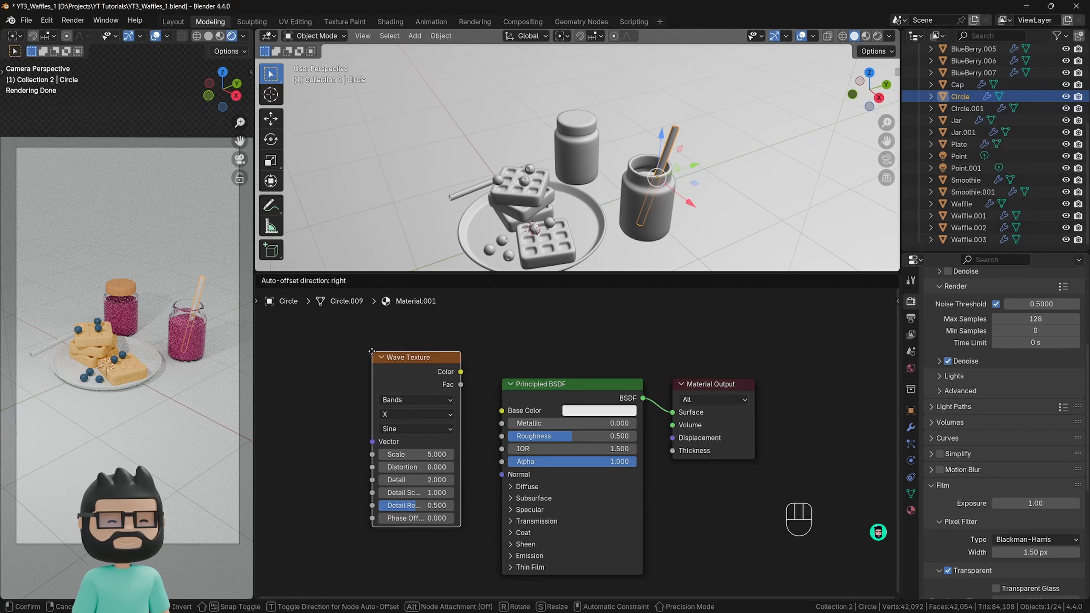
left_click(362, 347)
left_click_drag(451, 368, 497, 409)
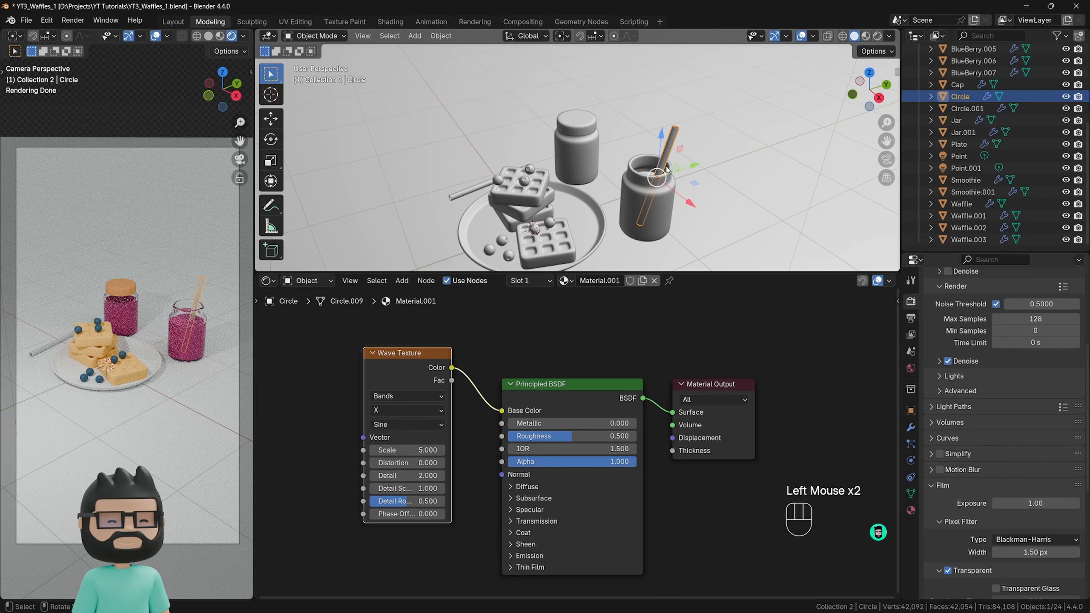
Try the Y bands direction on the straw's Wave Texture, then set the direction to Z.
scroll(204, 307, "up", 5)
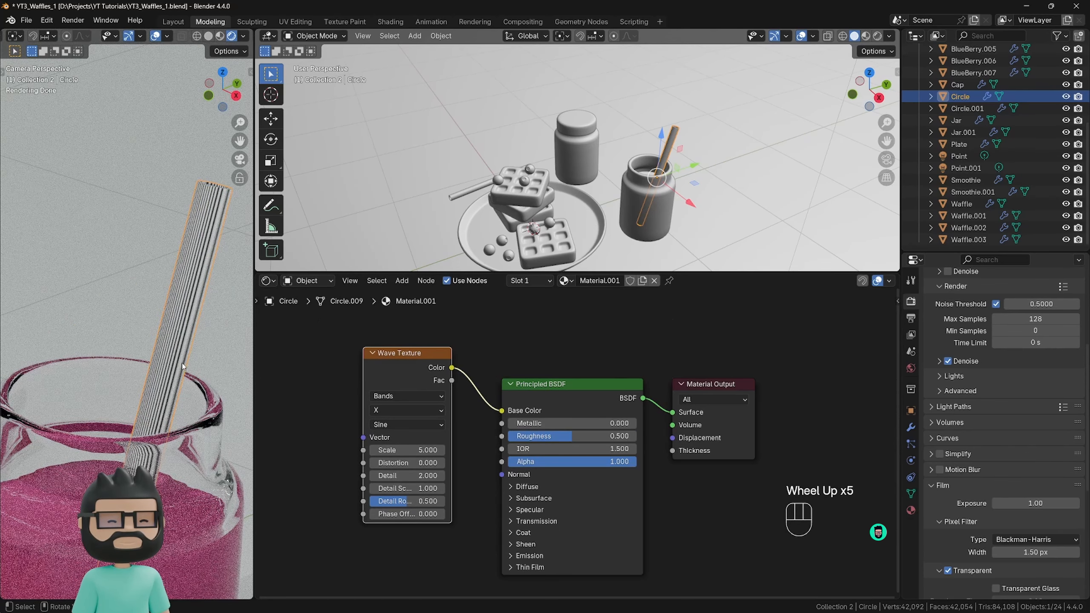
left_click(397, 409)
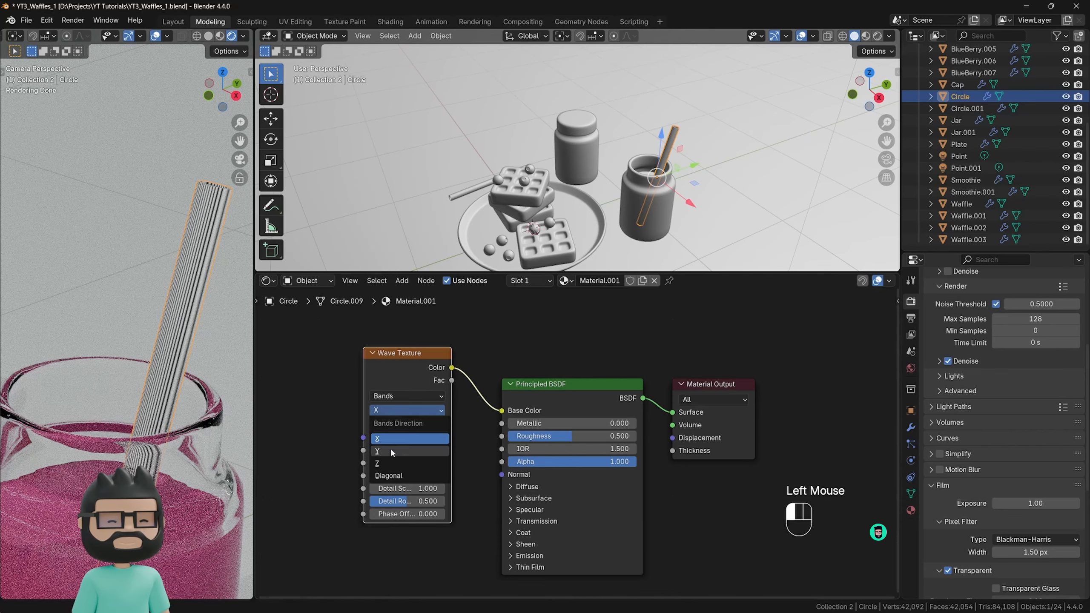
left_click(391, 450)
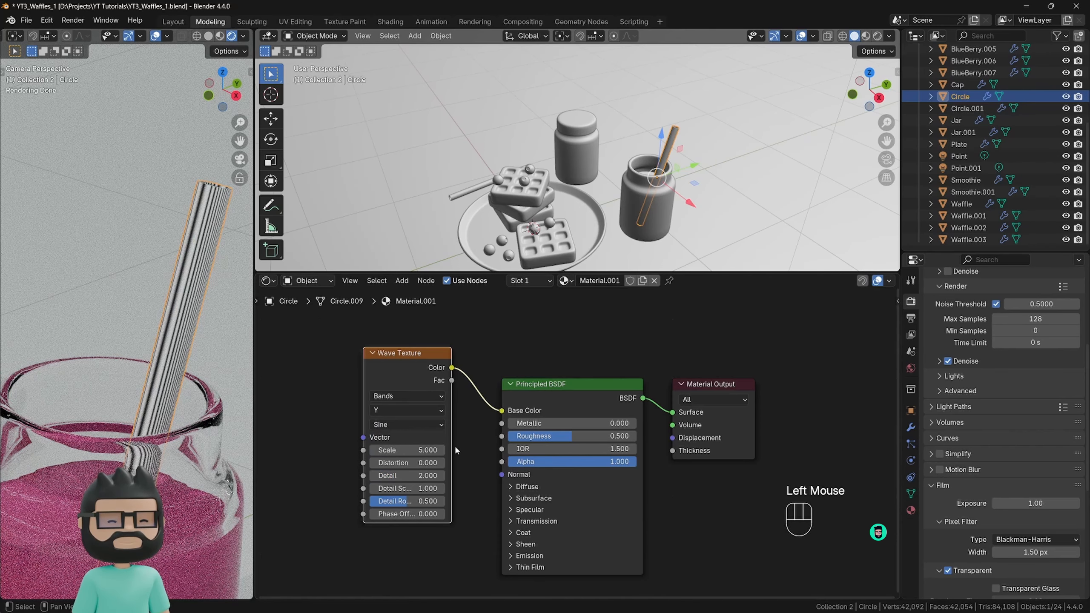
left_click(401, 409)
left_click(400, 463)
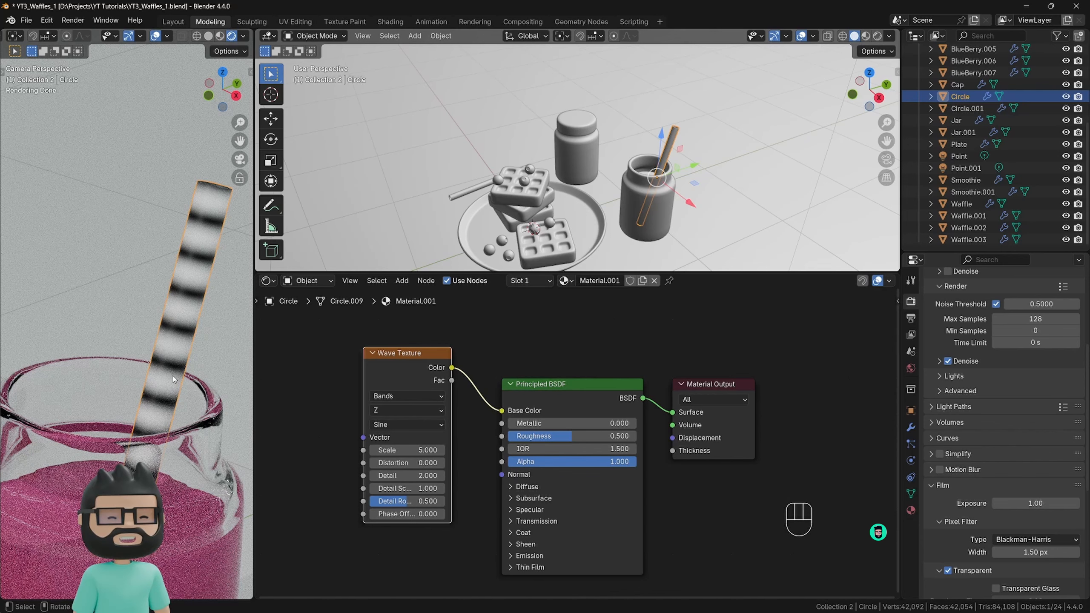
Add a Color Ramp node between the straw's Wave Texture and the Principled BSDF's Base Color.
middle_click_drag(479, 422, 628, 364)
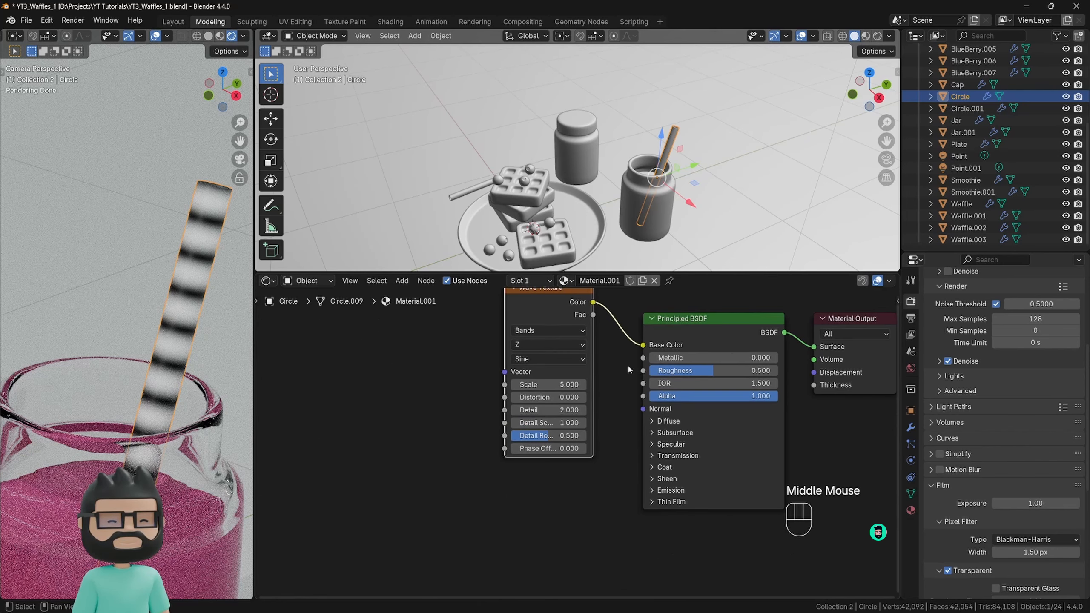
middle_click_drag(273, 389, 278, 424)
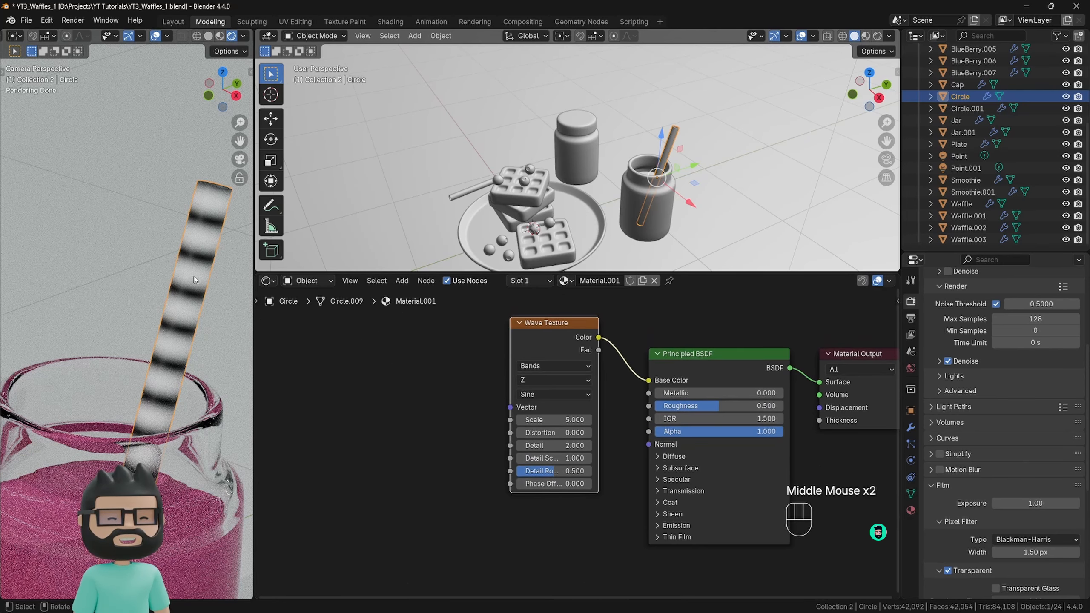
left_click_drag(533, 330, 314, 367)
key("shift+a")
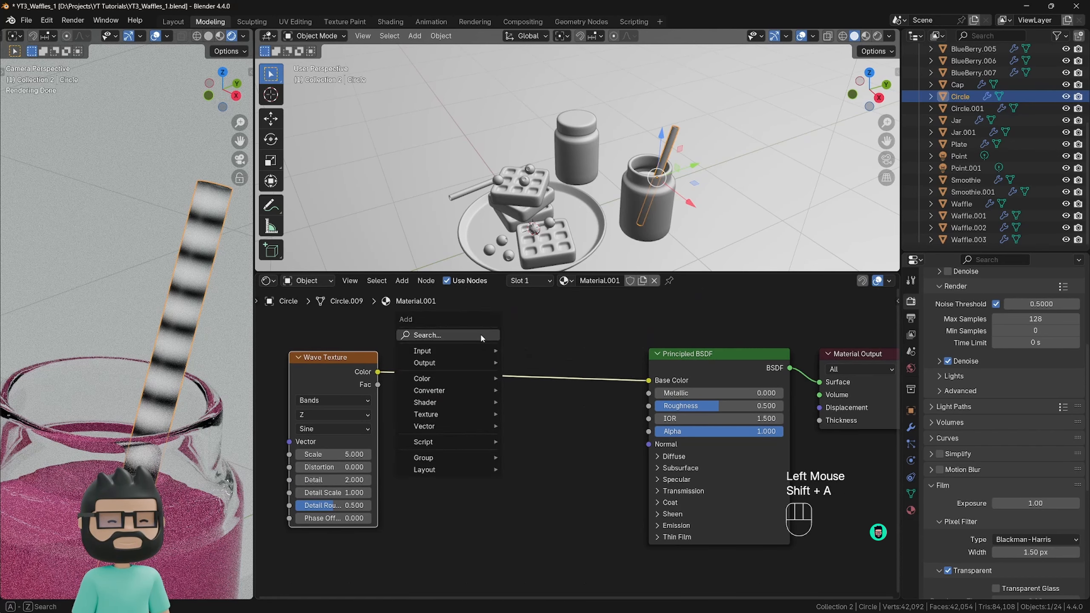
left_click(481, 333)
type("color")
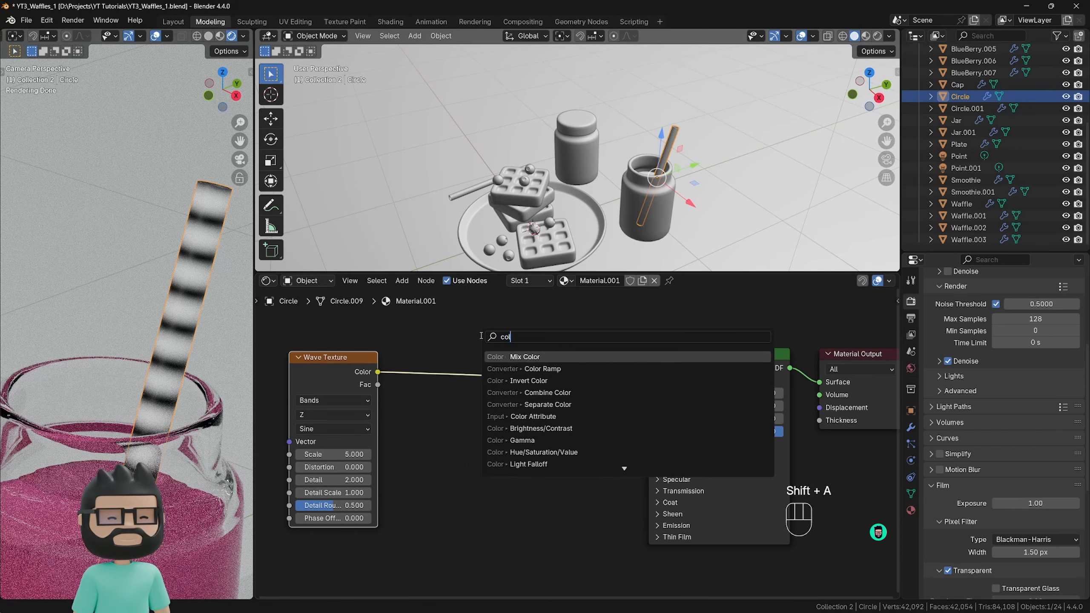
left_click_drag(607, 364, 477, 414)
left_click_drag(378, 372, 437, 499)
left_click_drag(577, 408, 647, 380)
left_click_drag(531, 392, 533, 380)
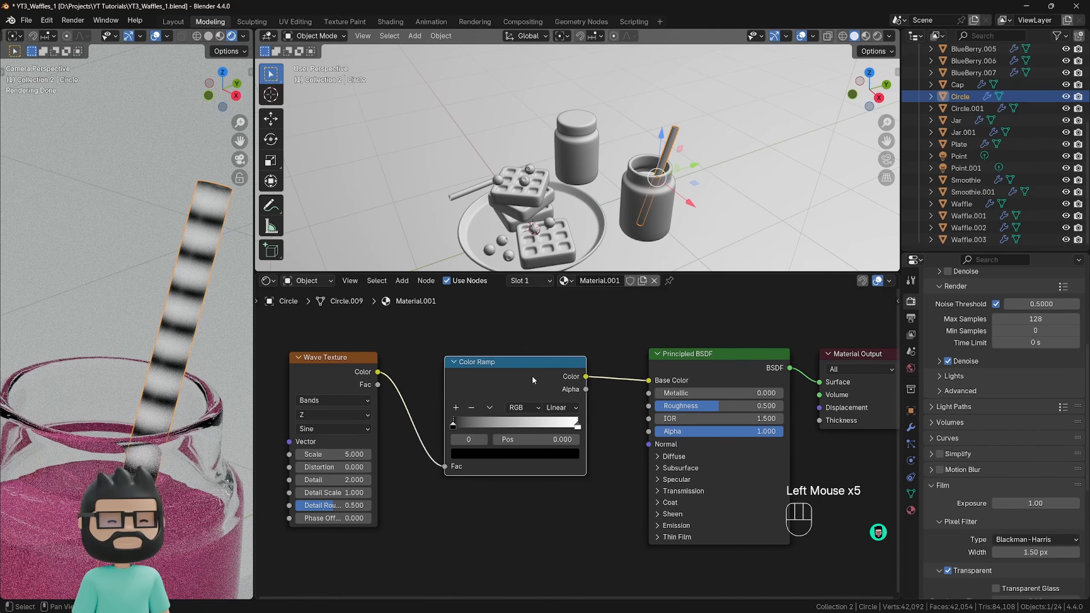
Sharpen the straw's stripes by moving the Color Ramp's black stop to about 0.26 and its white stop to about 0.317.
left_click_drag(453, 425, 484, 427)
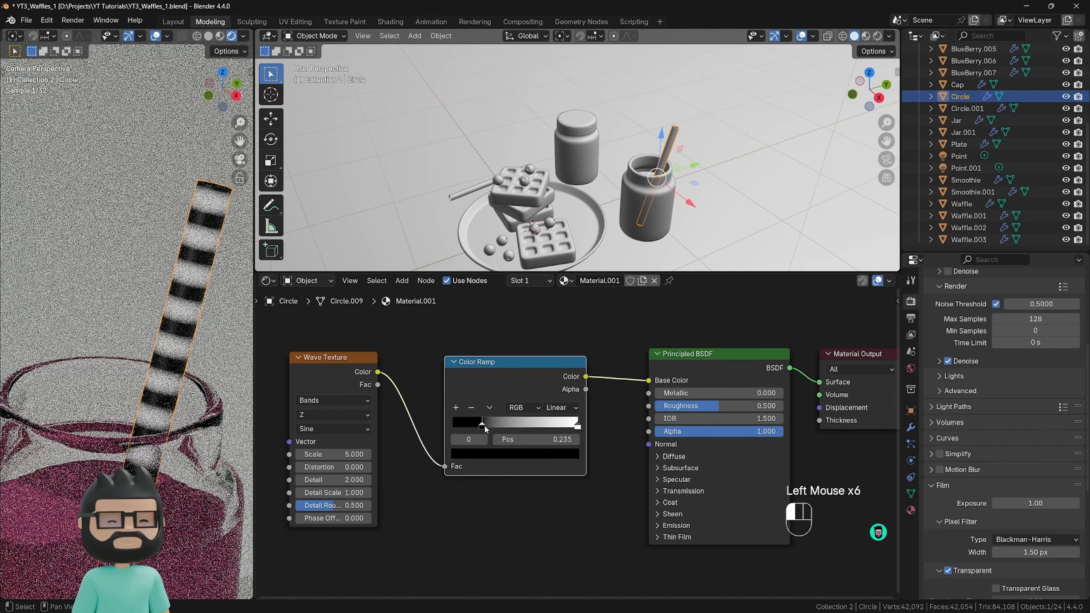
left_click_drag(578, 425, 493, 427)
left_click(481, 426)
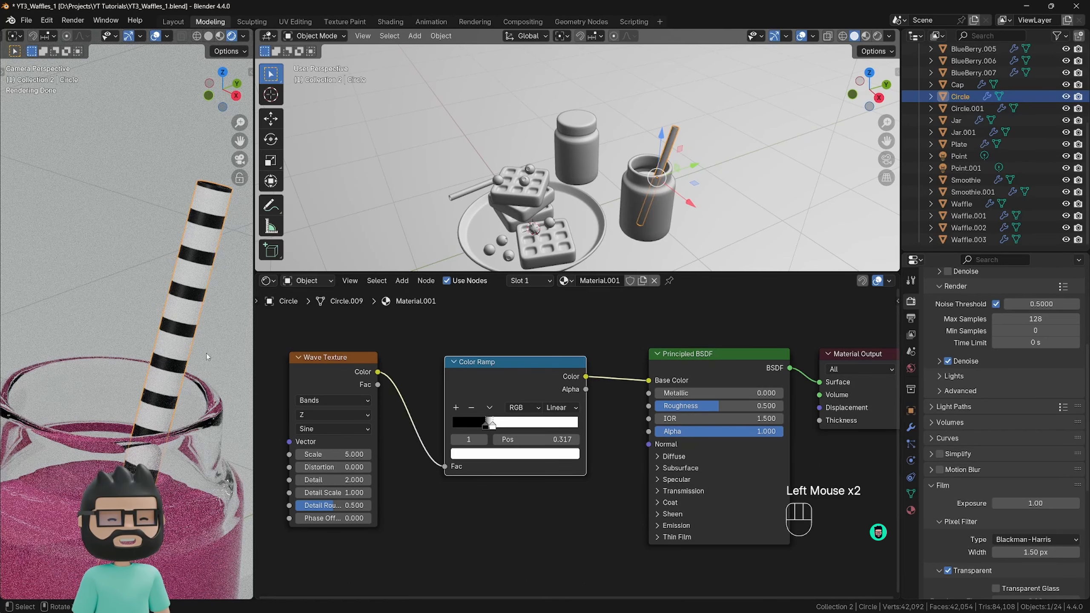
scroll(207, 356, "down", 5)
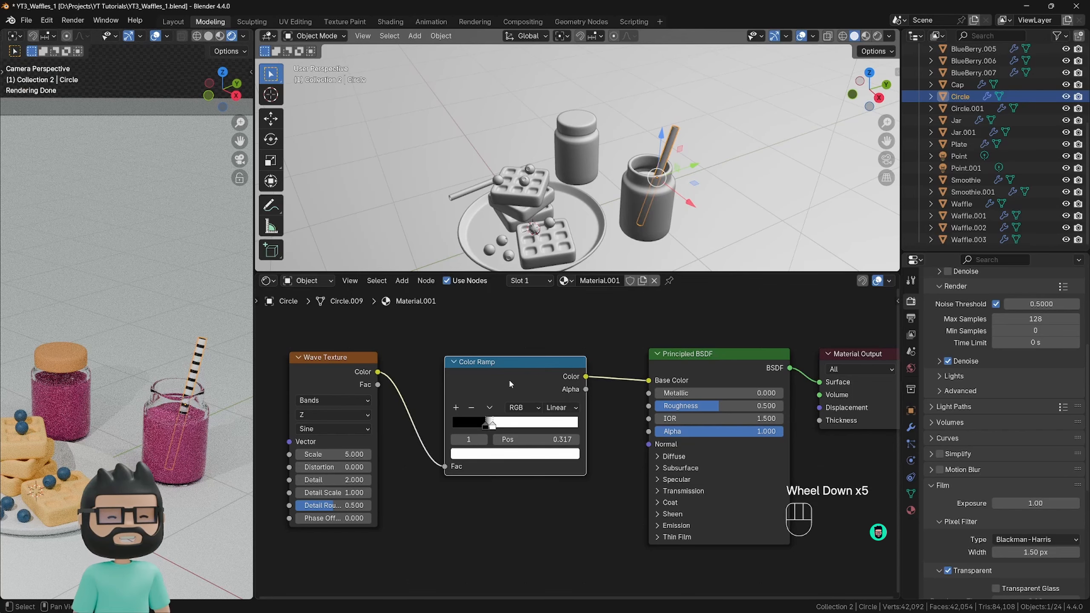
Change the Color Ramp's black stop to a medium pink for the straw's dark stripes.
left_click_drag(506, 377, 501, 377)
left_click(482, 425)
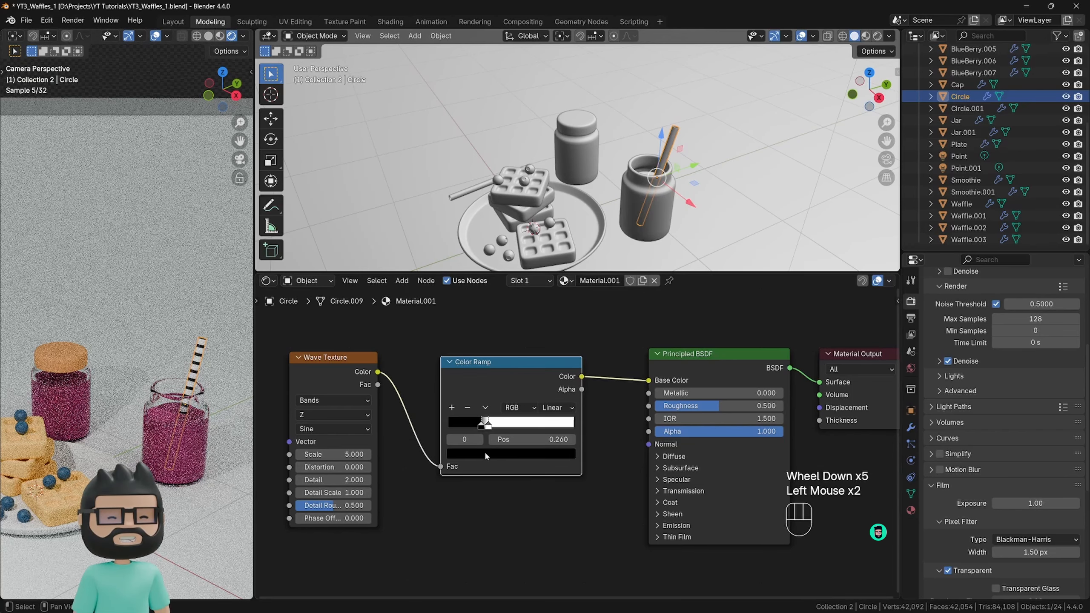
left_click(485, 452)
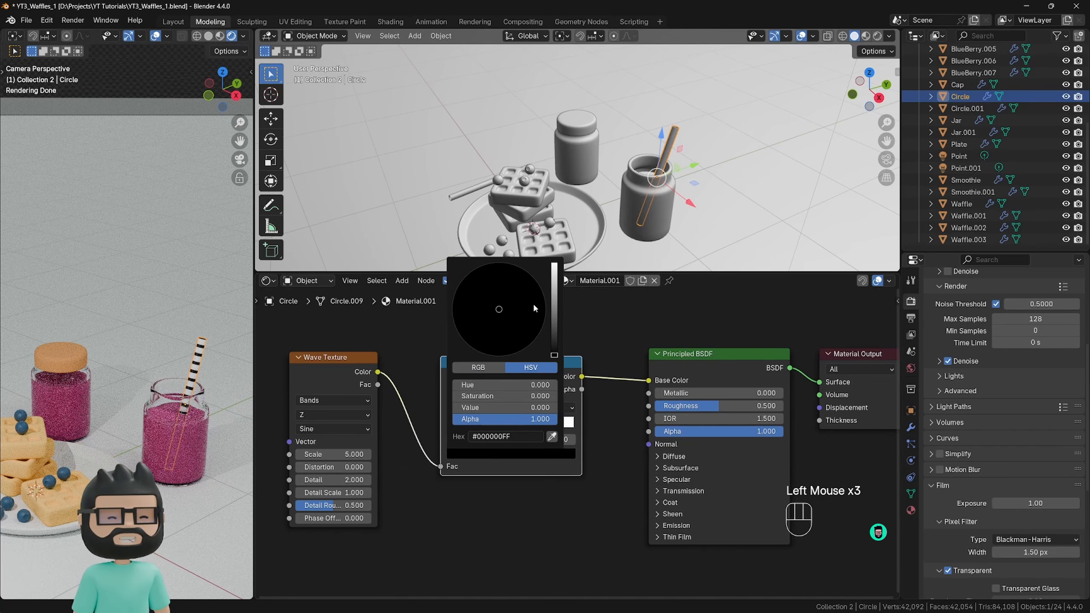
left_click_drag(554, 355, 554, 285)
mouse_move(499, 328)
left_mouse_down()
mouse_move(498, 346)
mouse_move(506, 334)
left_mouse_up()
Change the Color Ramp's white stop to a very pale pink for the straw's light stripes.
left_click(488, 423)
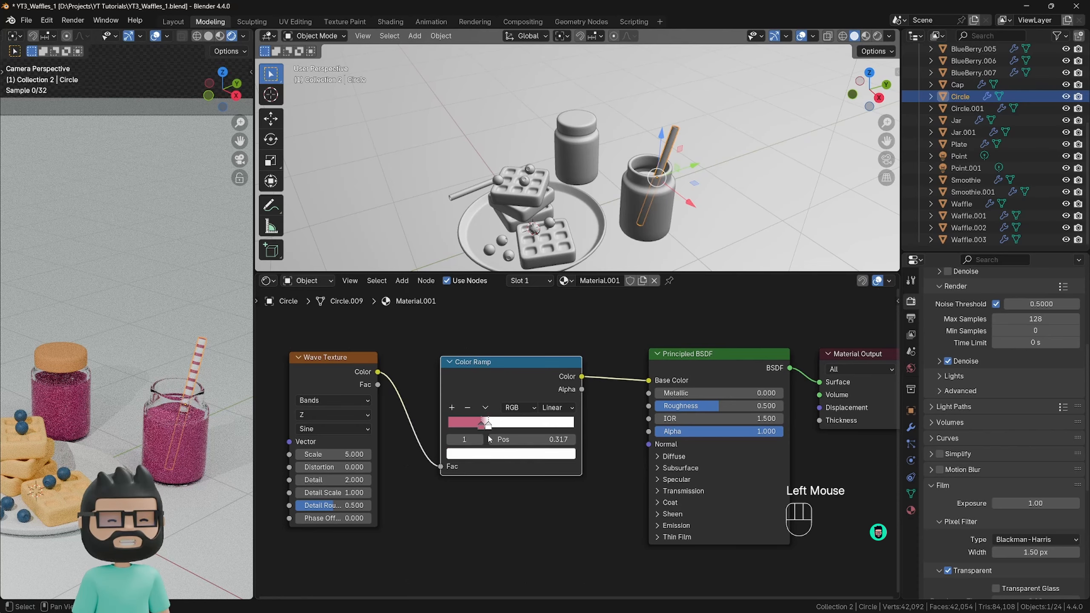
left_click(511, 453)
left_click_drag(498, 309, 501, 320)
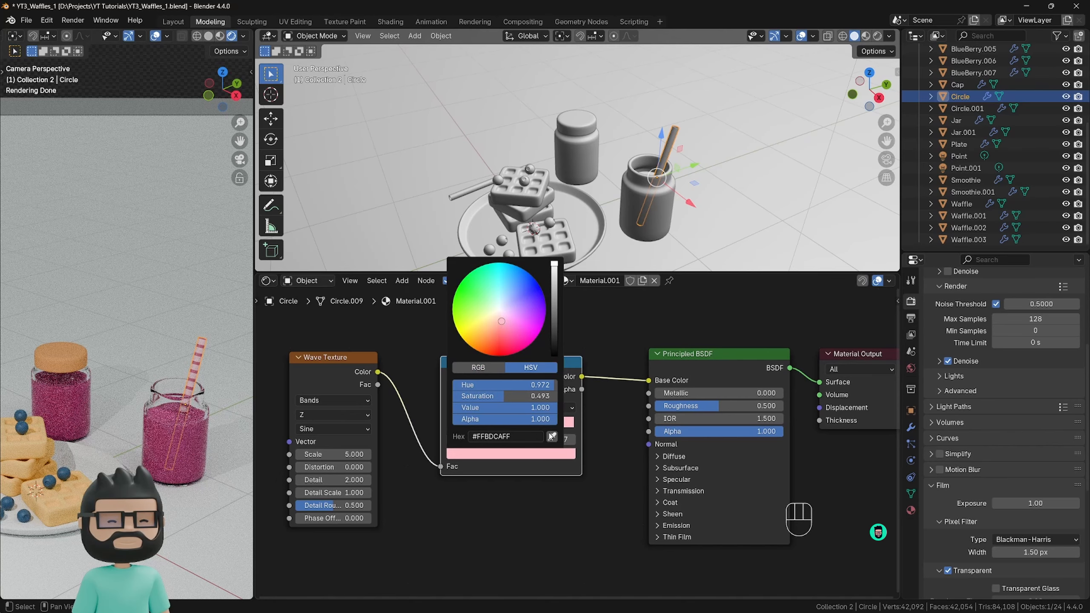
left_click(490, 506)
scroll(196, 386, "up", 2)
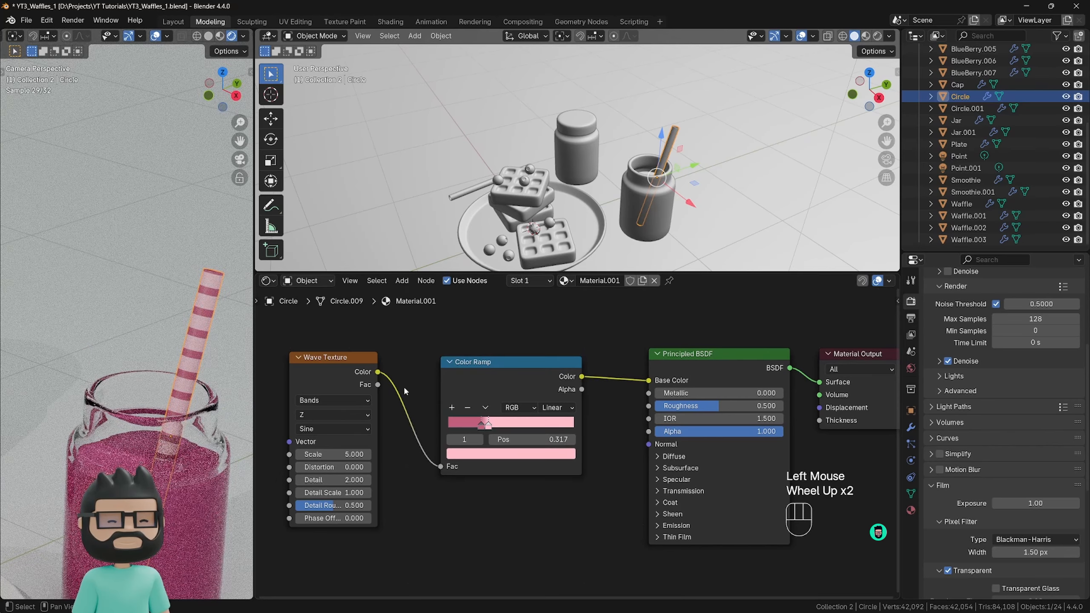
left_click(508, 454)
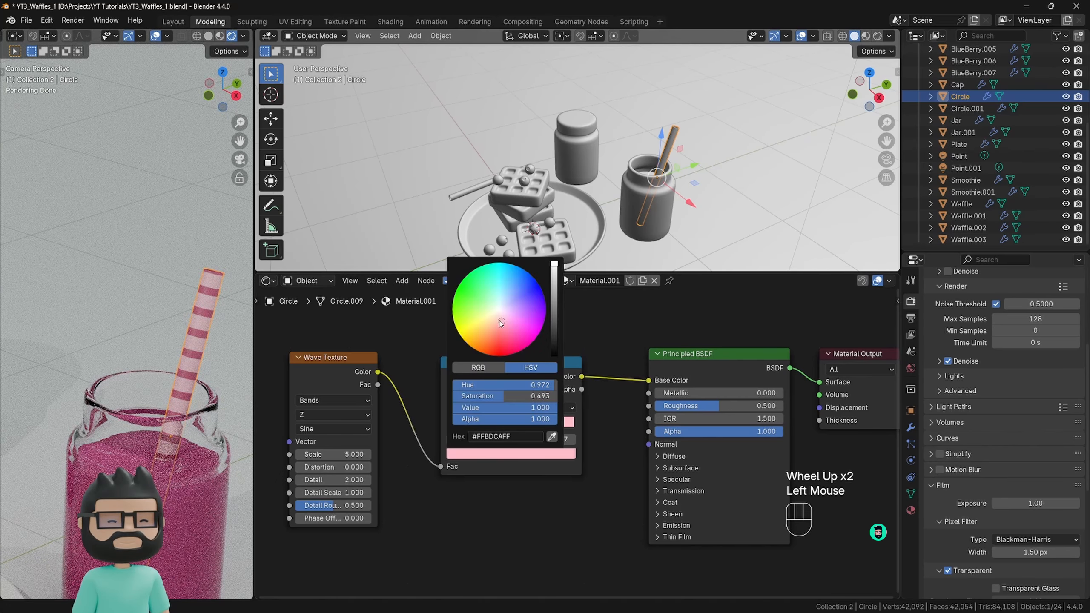
left_click_drag(499, 320, 498, 316)
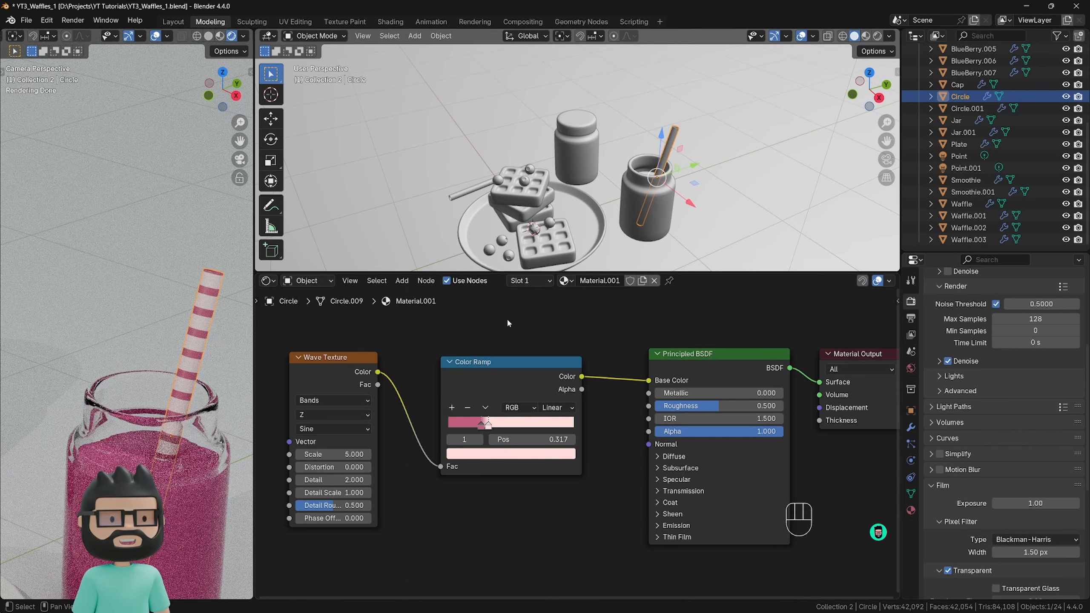
Create a new material for the plate.
scroll(238, 350, "down", 4)
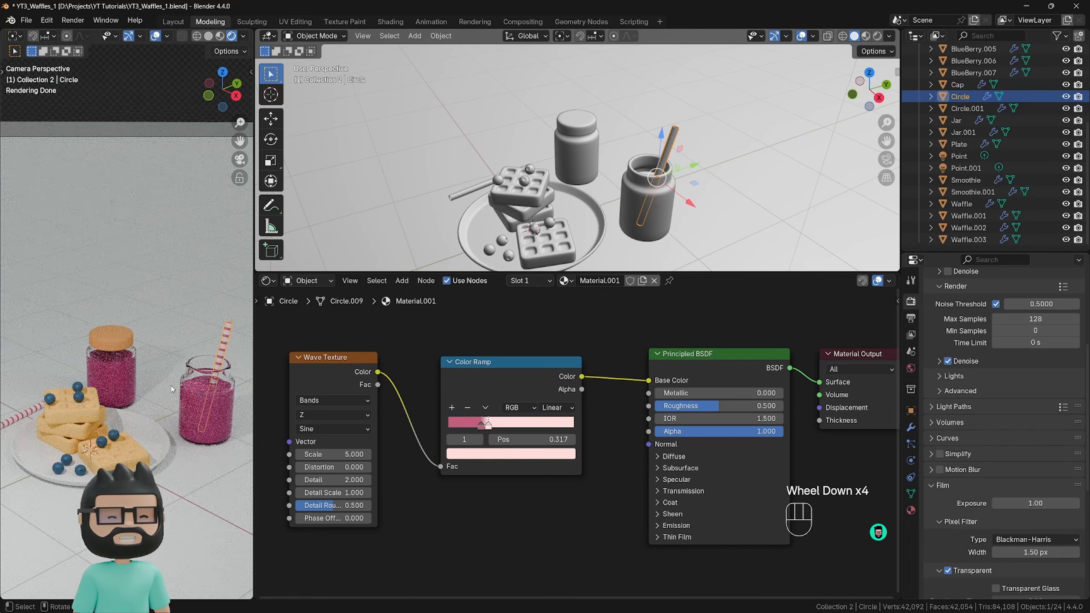
scroll(97, 415, "down", 2)
middle_click_drag(97, 415, 90, 378, "shift")
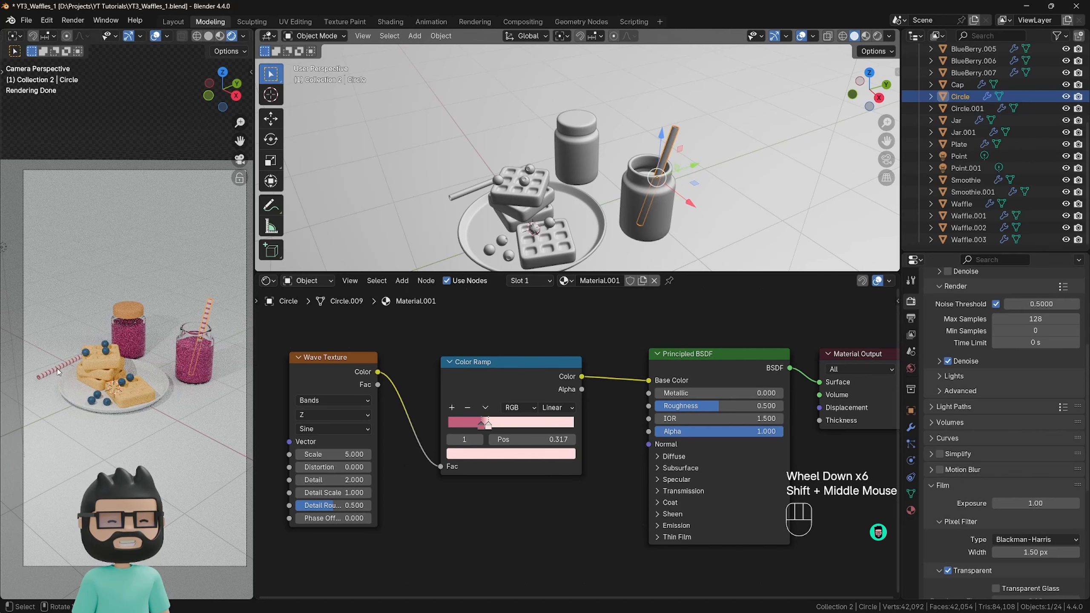
middle_click_drag(190, 393, 152, 367, "shift")
left_click(152, 367)
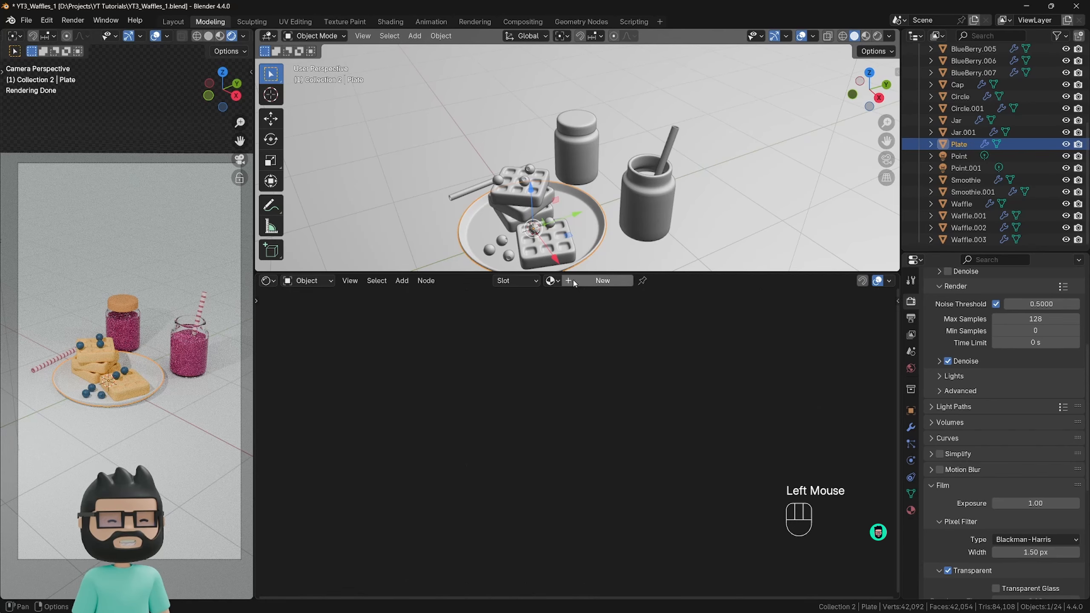
left_click(603, 280)
middle_click_drag(523, 382, 353, 387)
Set the plate material's base color to pure white and its roughness to about 0.078.
left_click(573, 388)
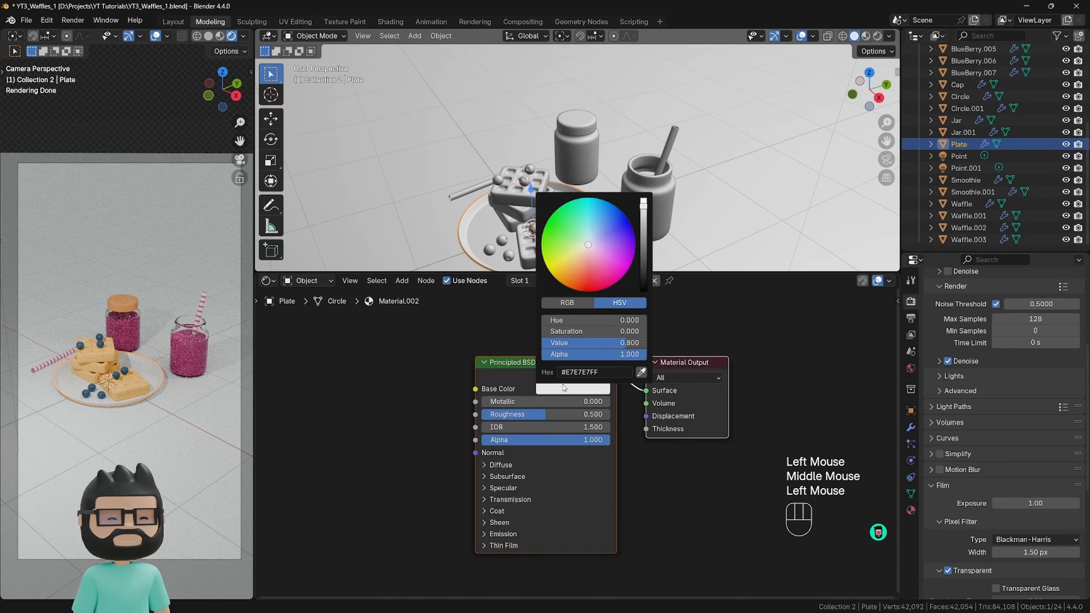
left_click(579, 388)
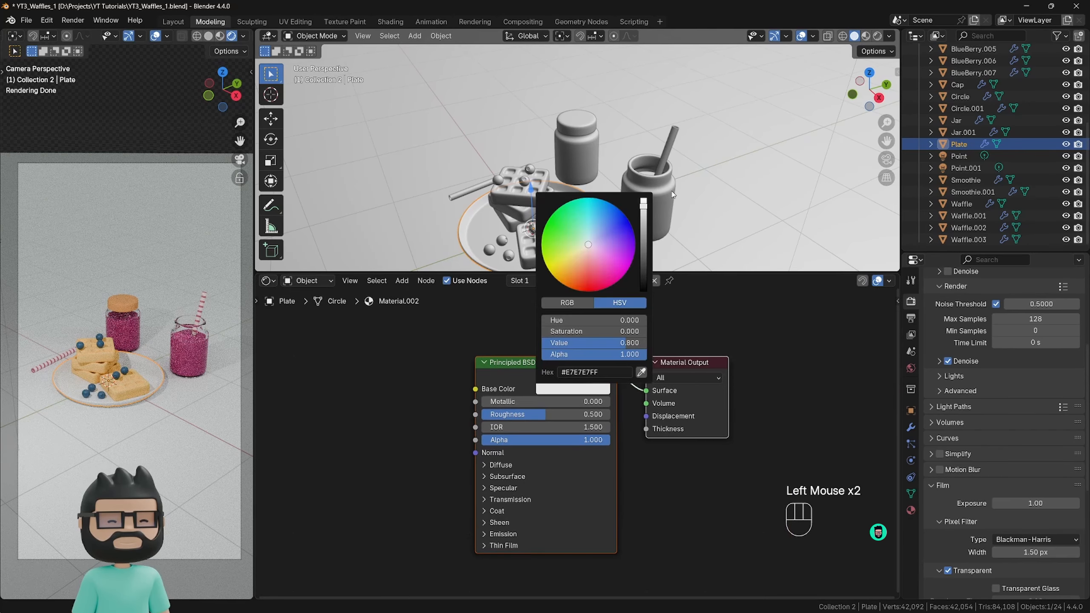
left_click_drag(643, 207, 643, 197)
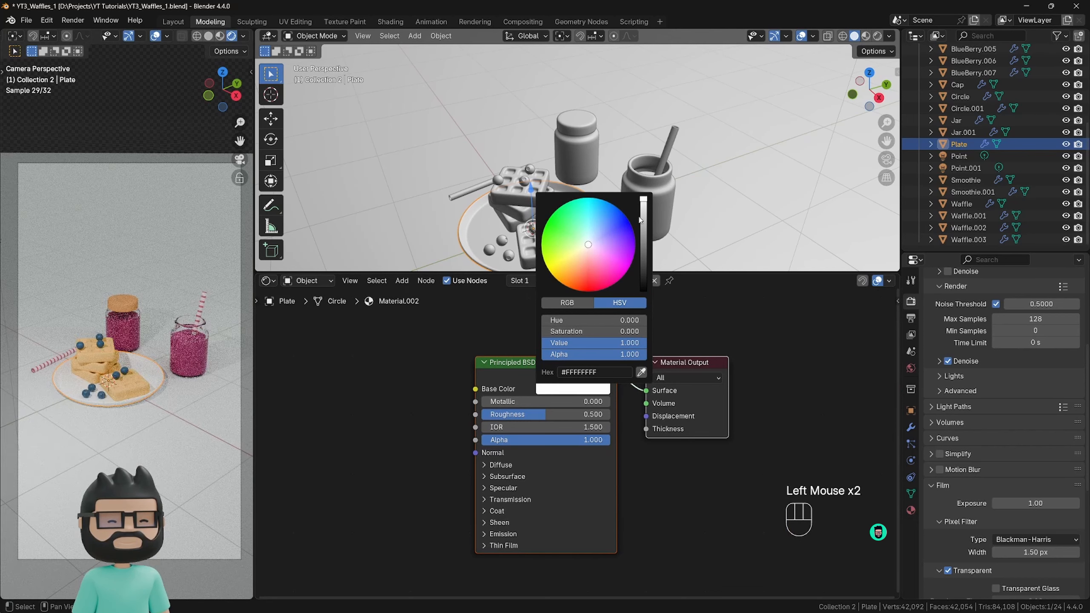
left_click(571, 389)
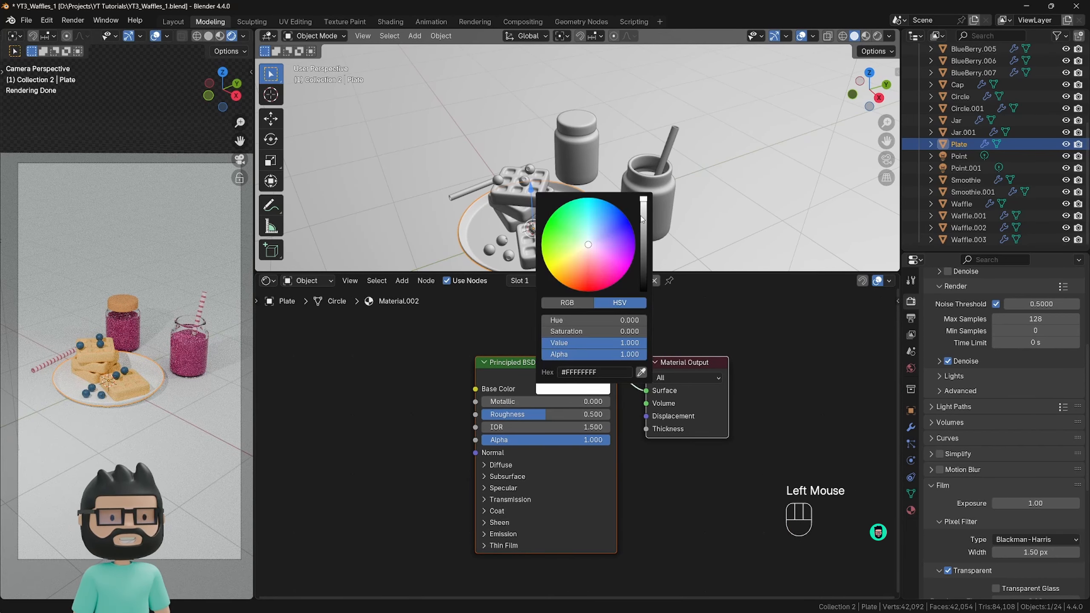
left_click_drag(558, 415, 487, 414)
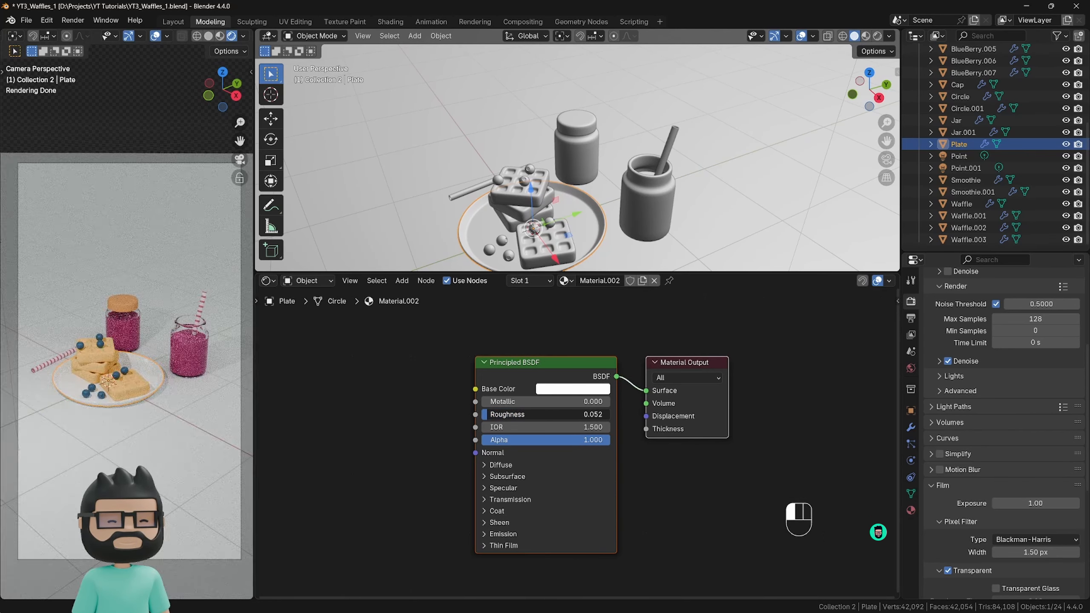
left_click_drag(487, 414, 491, 414)
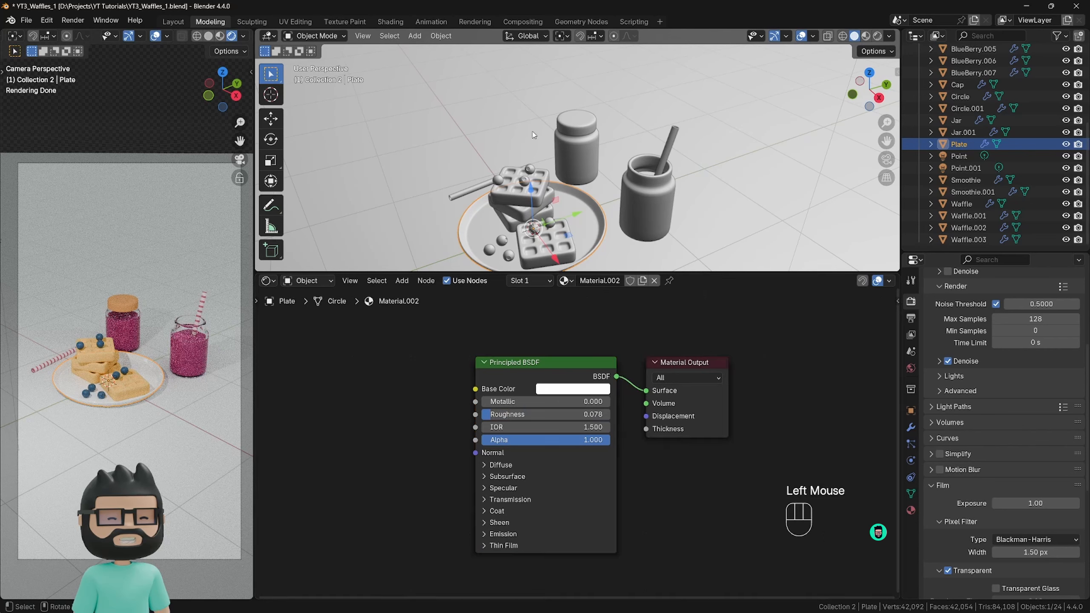
Create a new material named BG for the backdrop.
double_click(390, 182)
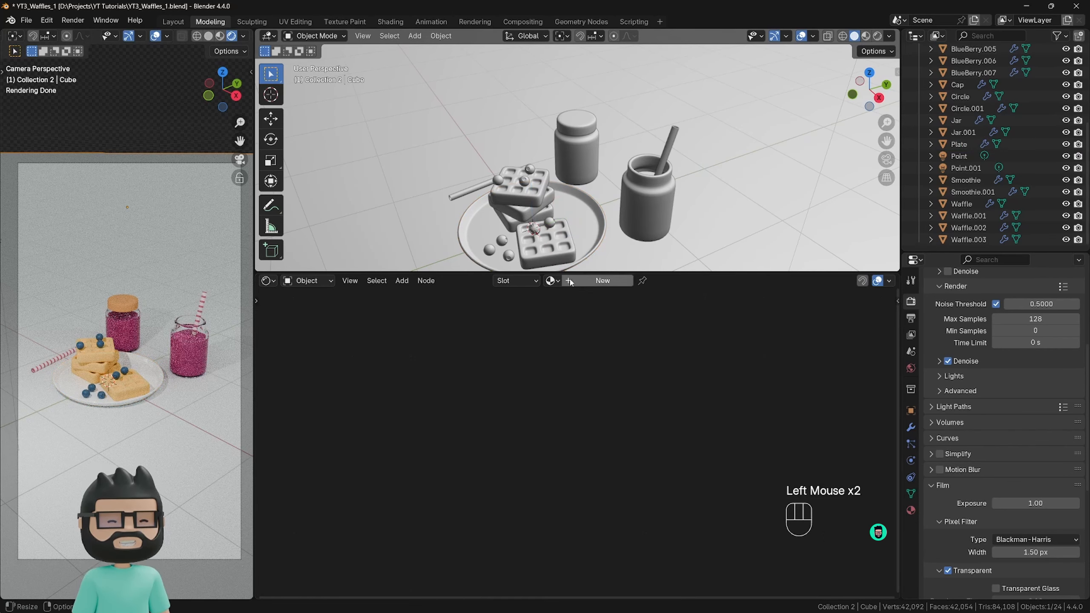
left_click(597, 280)
type("BG")
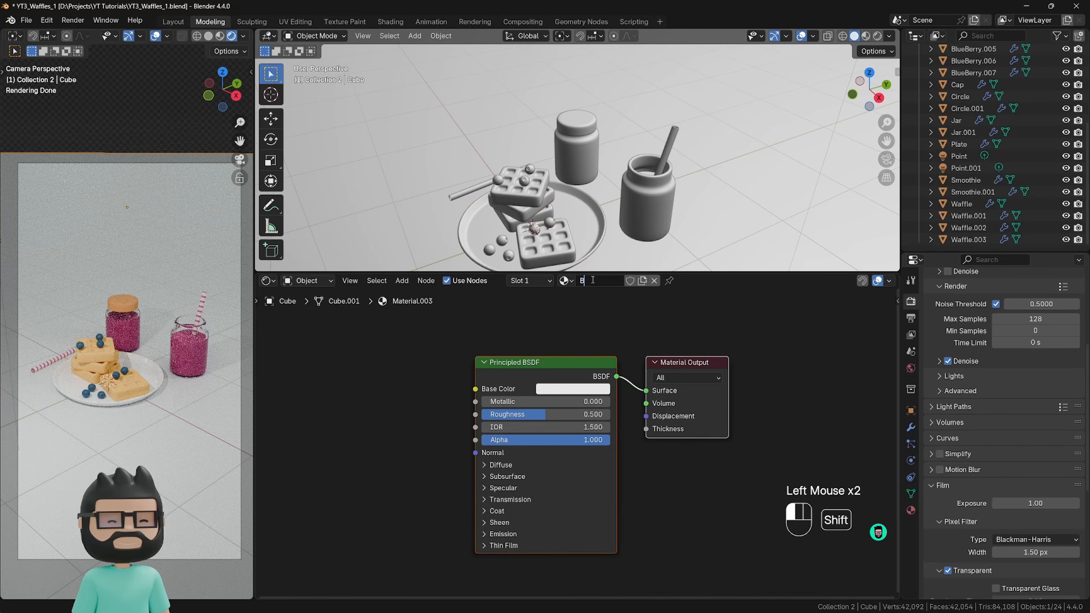
key("Return")
Set the BG material's base color to a soft salmon pink and its roughness to 0.9.
left_click(553, 387)
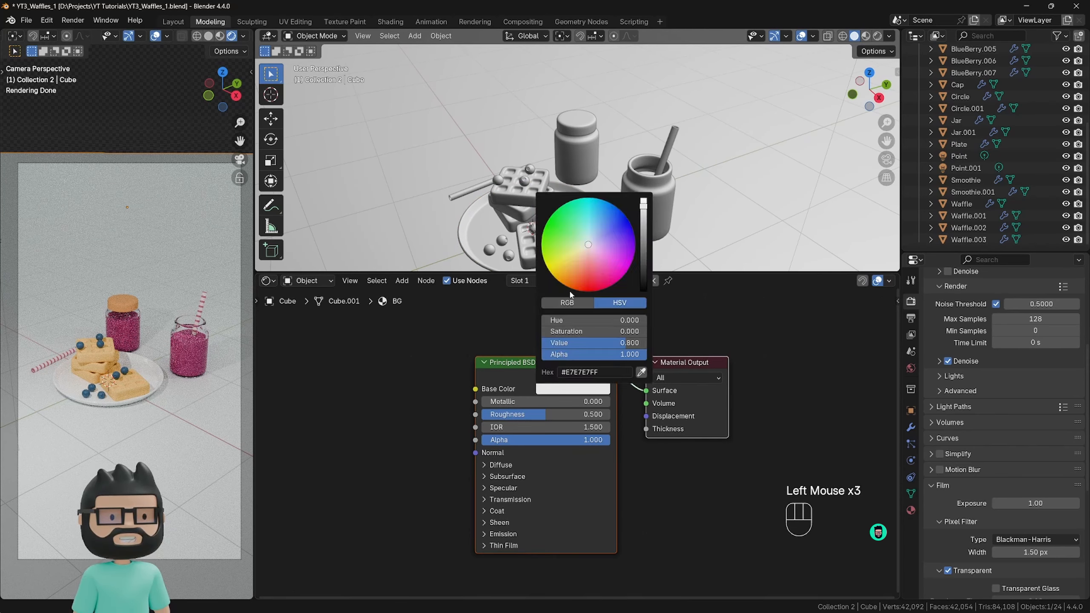
mouse_move(588, 245)
left_mouse_down()
mouse_move(588, 267)
mouse_move(577, 265)
mouse_move(594, 269)
mouse_move(612, 238)
left_mouse_up()
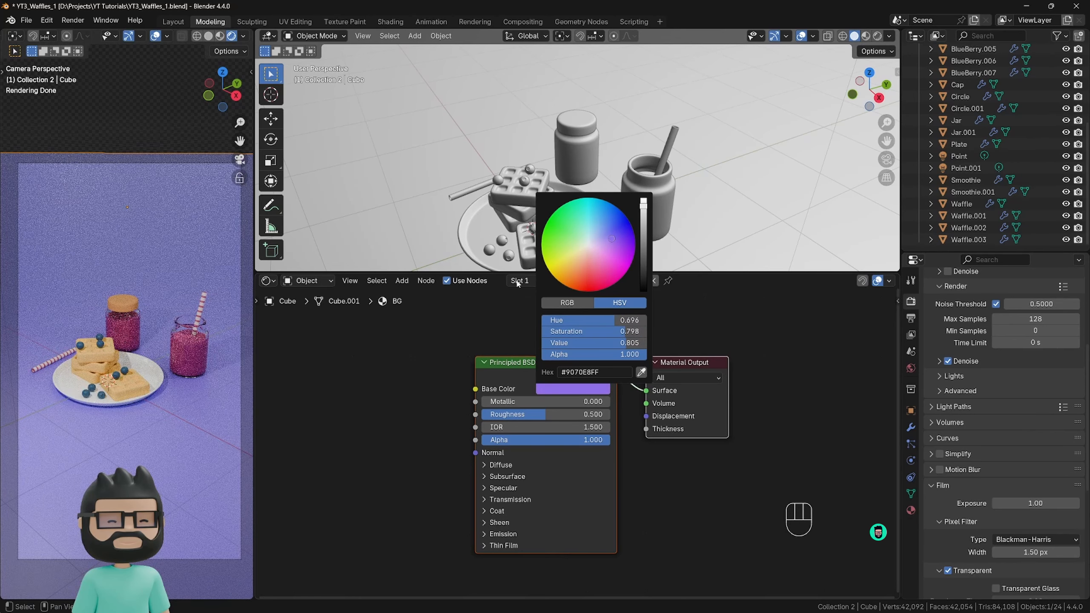
left_click(589, 263)
left_click_drag(521, 416, 564, 416)
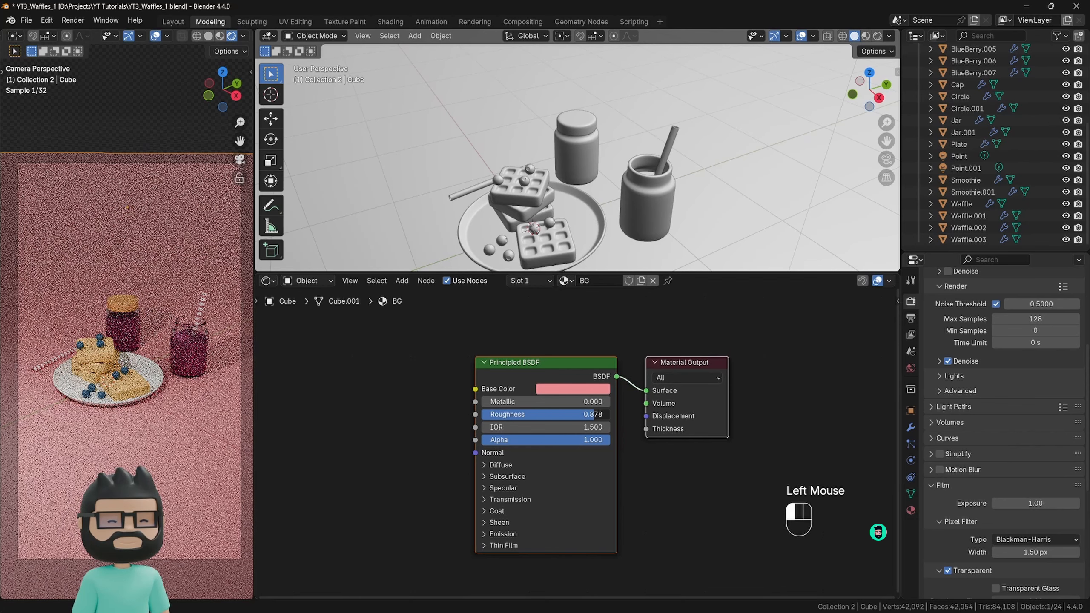
left_click(598, 415)
type("0.9")
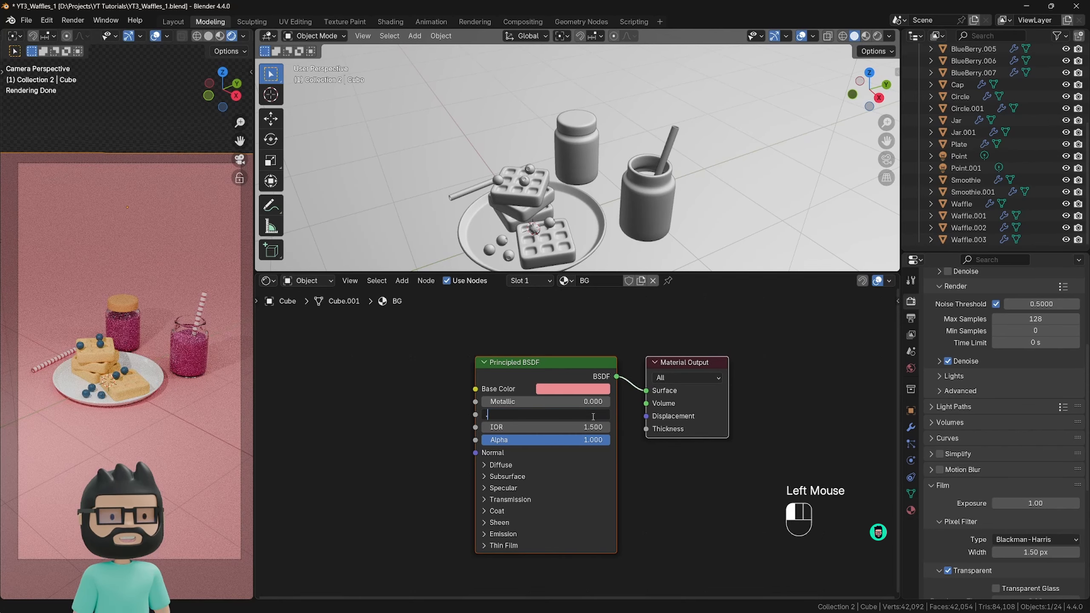
key("Return")
left_click(409, 416)
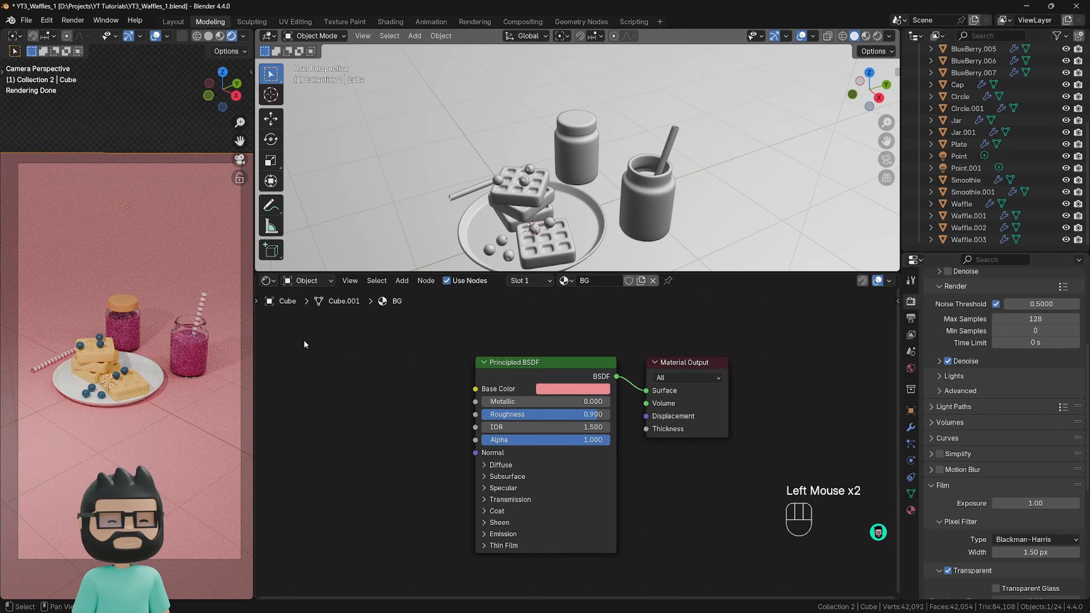
Select the upper waffle in the stack on the plate.
scroll(128, 326, "up", 2)
left_click(125, 324)
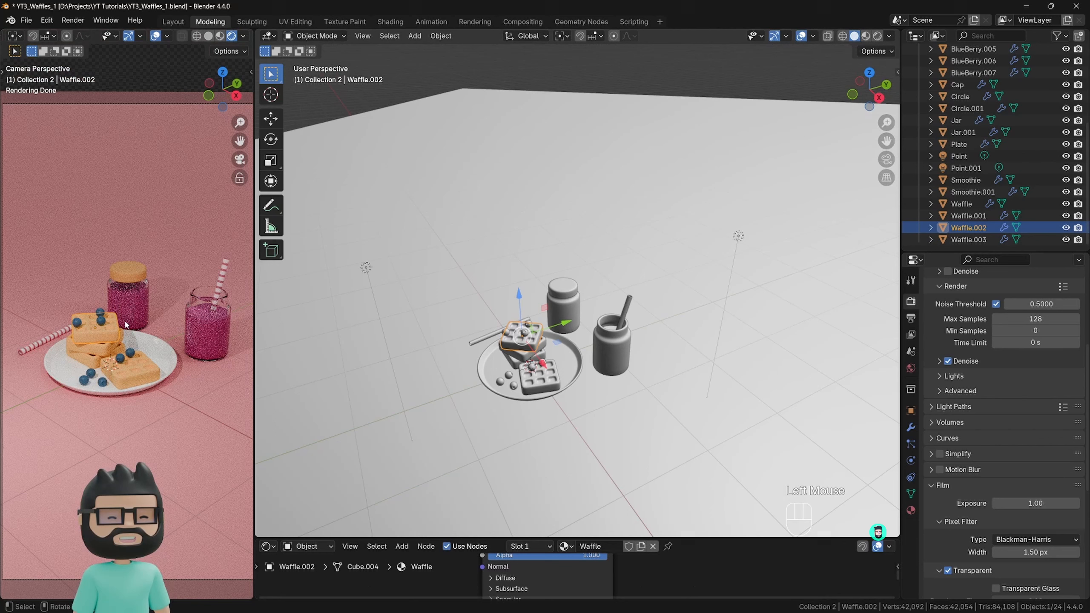
scroll(126, 325, "down", 1)
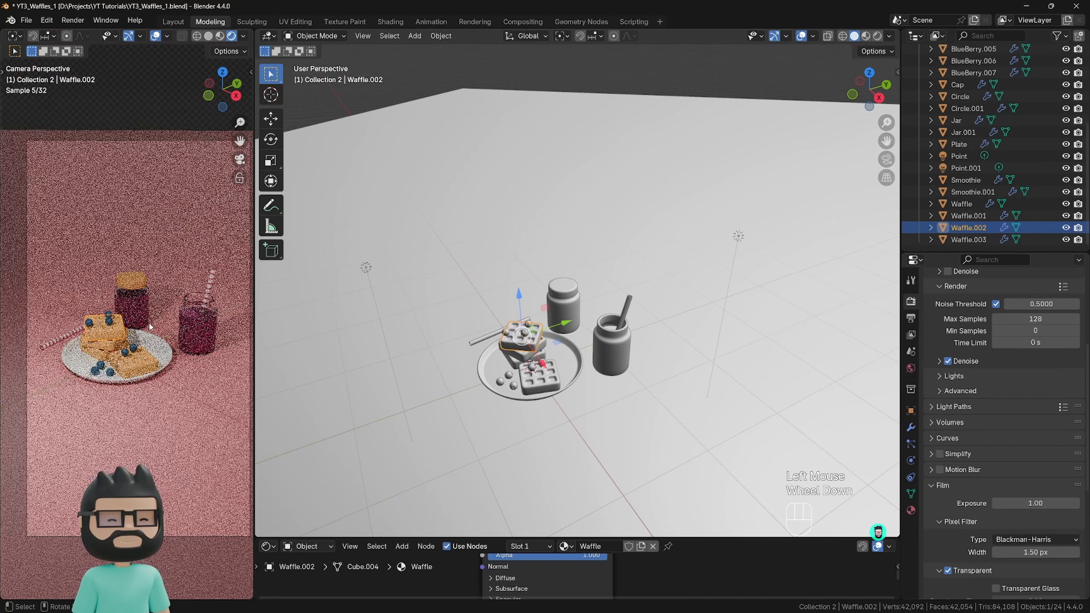
middle_click_drag(153, 328, 144, 322, "shift")
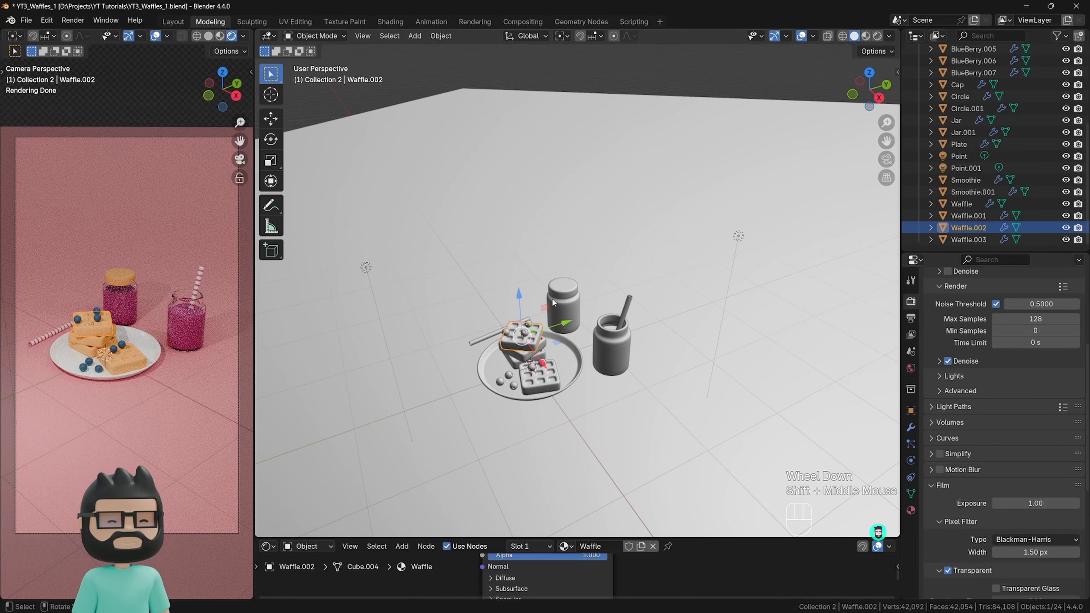